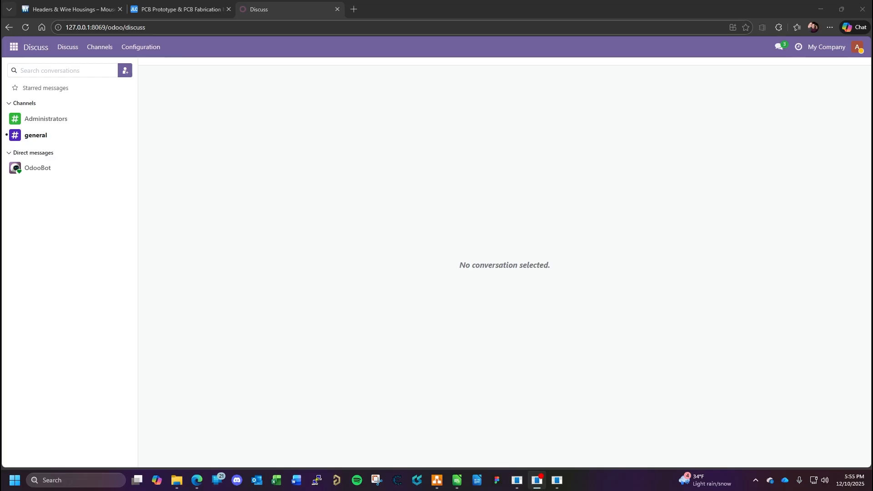
click(457, 481)
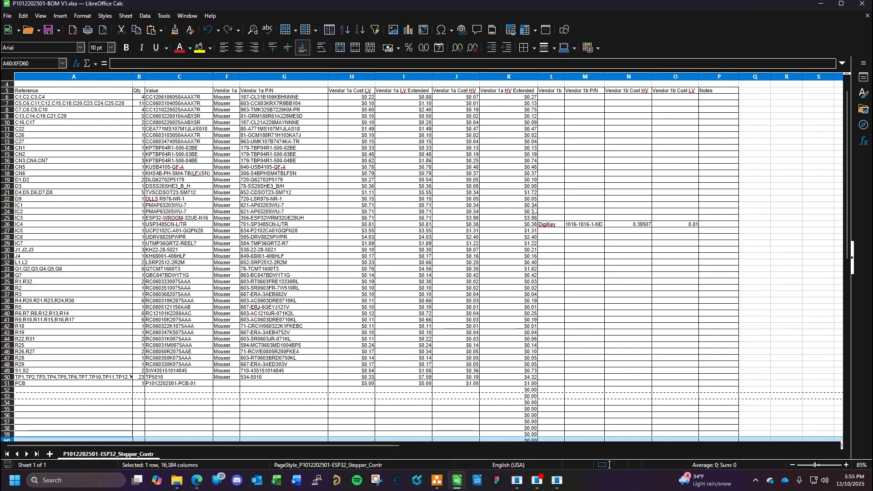
scroll(534, 211, up, 1)
click(360, 155)
scroll(334, 182, down, 2)
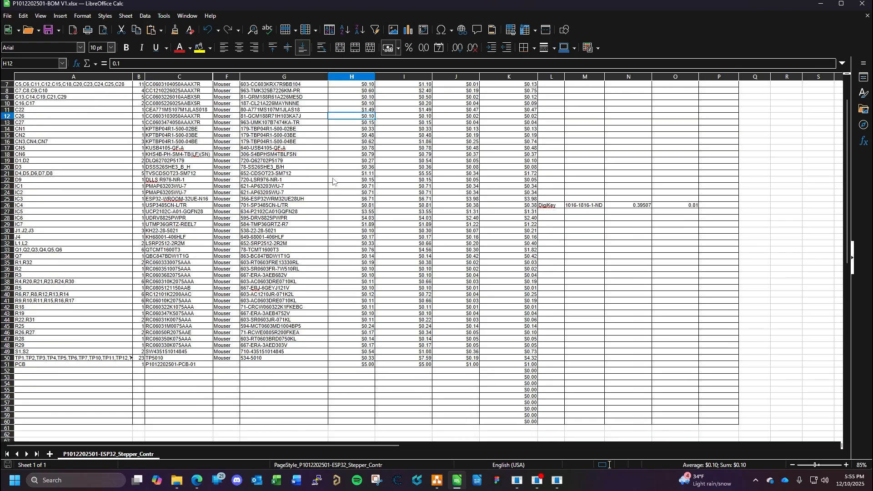
scroll(333, 182, down, 1)
scroll(255, 241, up, 3)
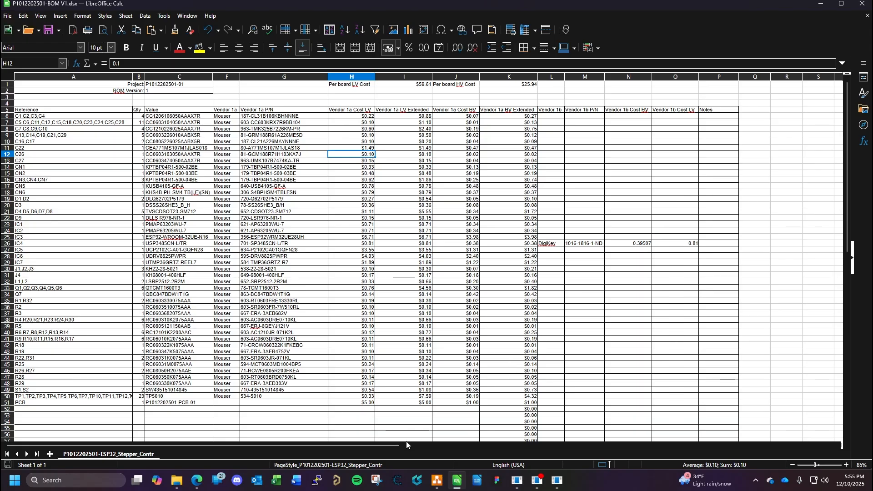
click(177, 481)
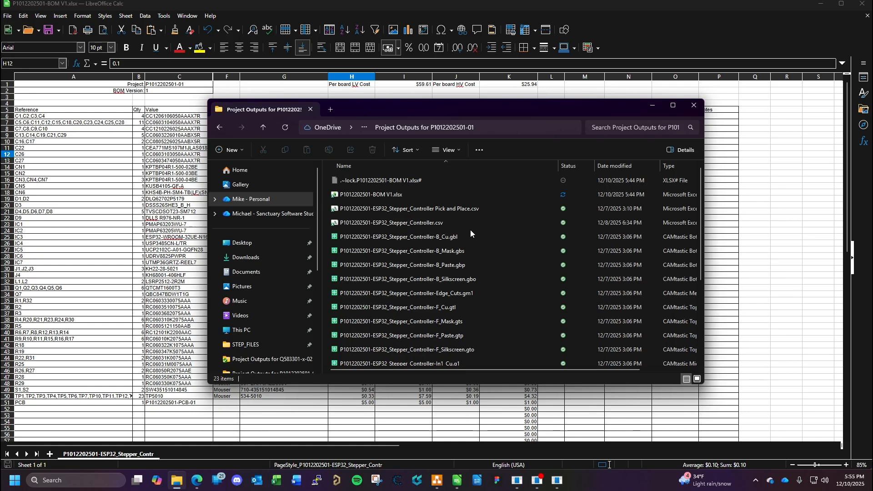
click(522, 219)
click(661, 15)
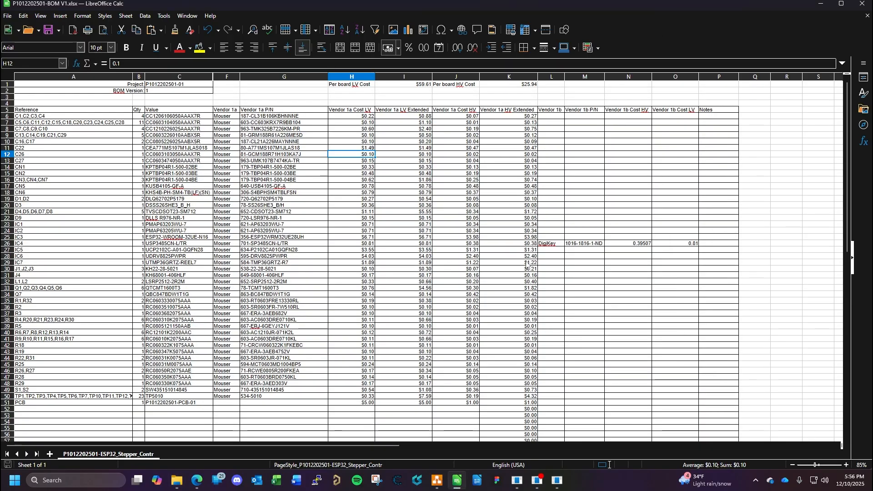
scroll(450, 286, down, 2)
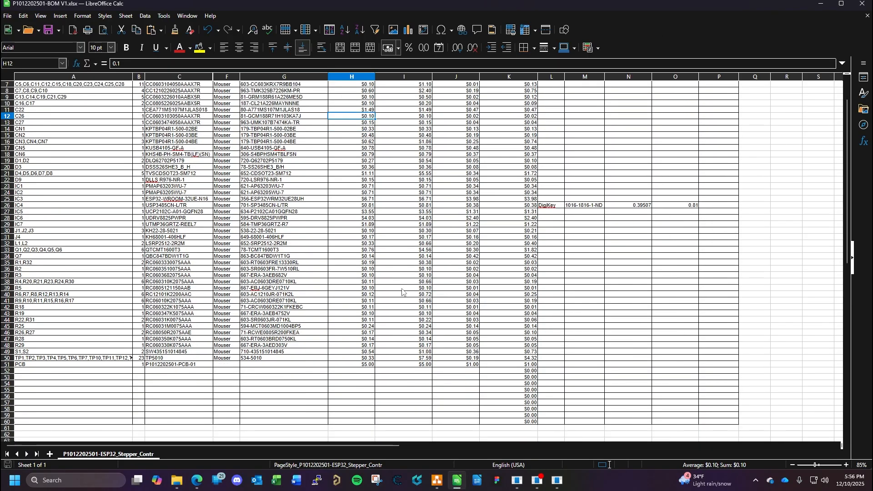
- Switch to Odoo in the browser and show the Inventory products as a list
click(197, 481)
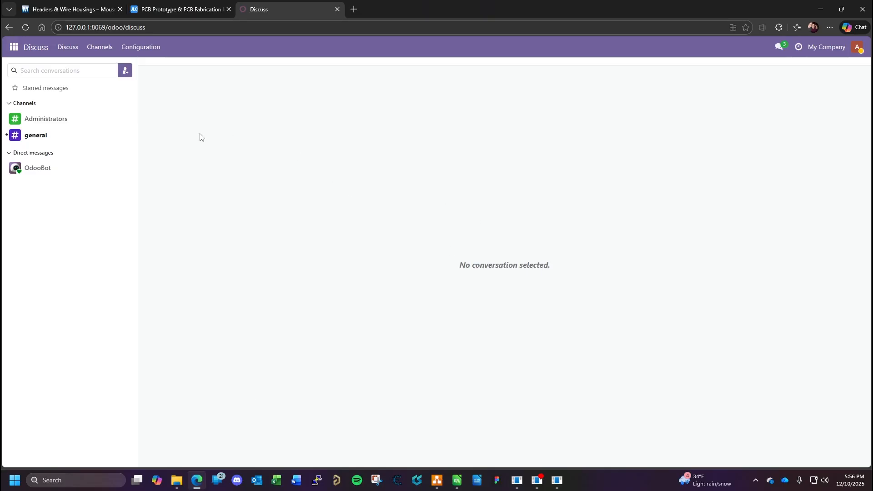
click(14, 48)
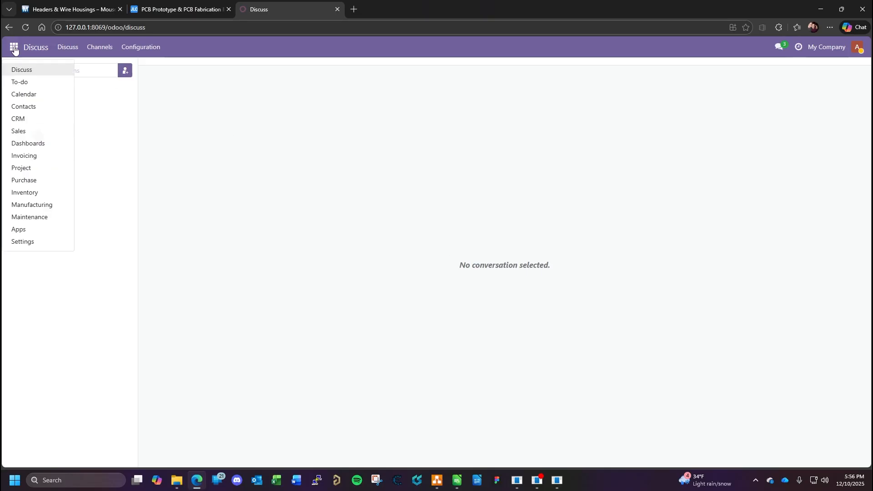
click(26, 192)
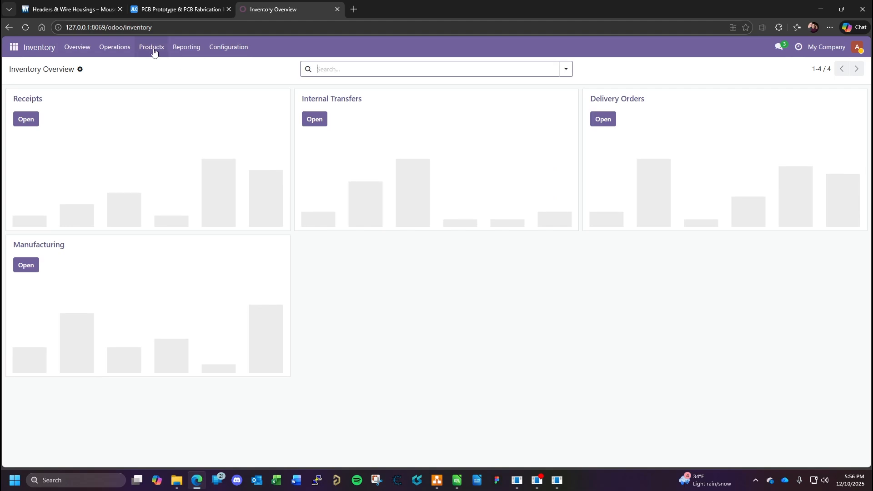
click(153, 48)
click(191, 73)
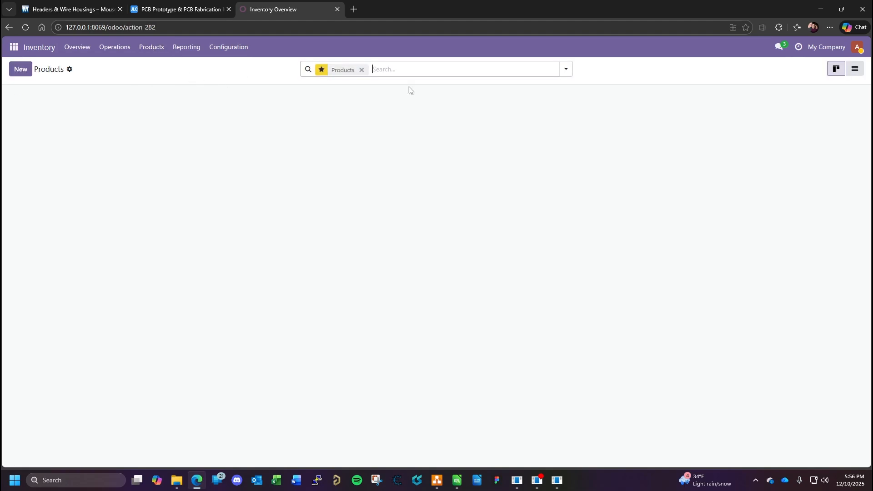
click(855, 69)
- Open the diode DSSS26SHE3_B_H and examine its general, purchase and inventory details, then return to the product list and collapse Goods / Diodes
click(13, 155)
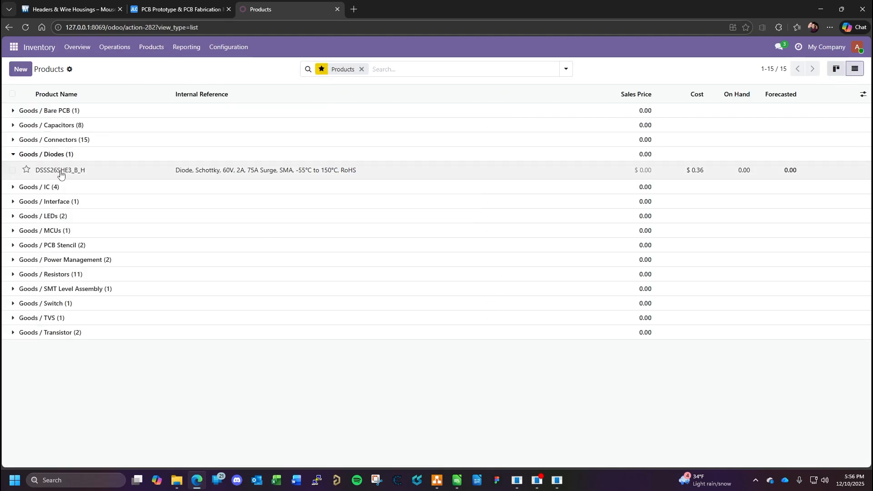
click(78, 171)
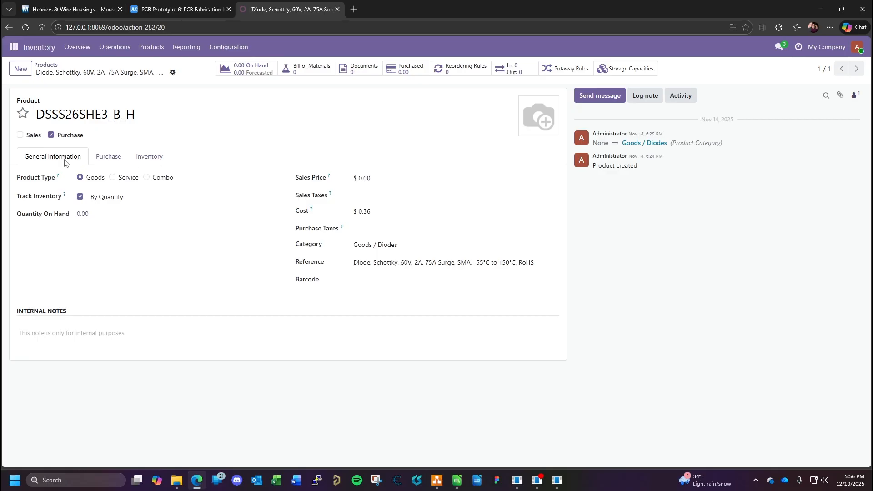
click(156, 159)
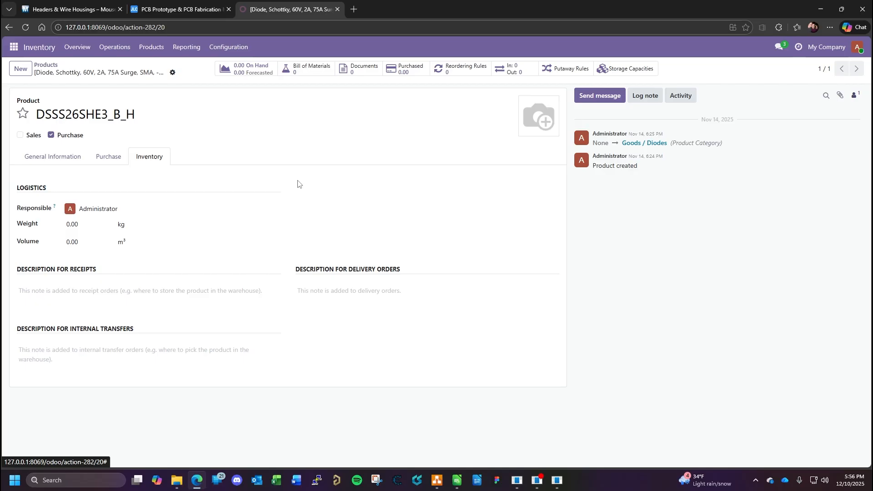
click(54, 159)
click(103, 157)
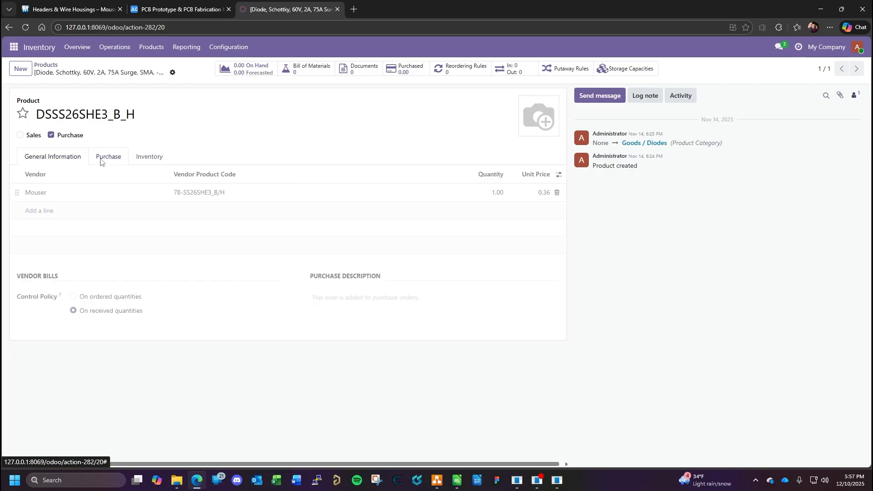
click(49, 157)
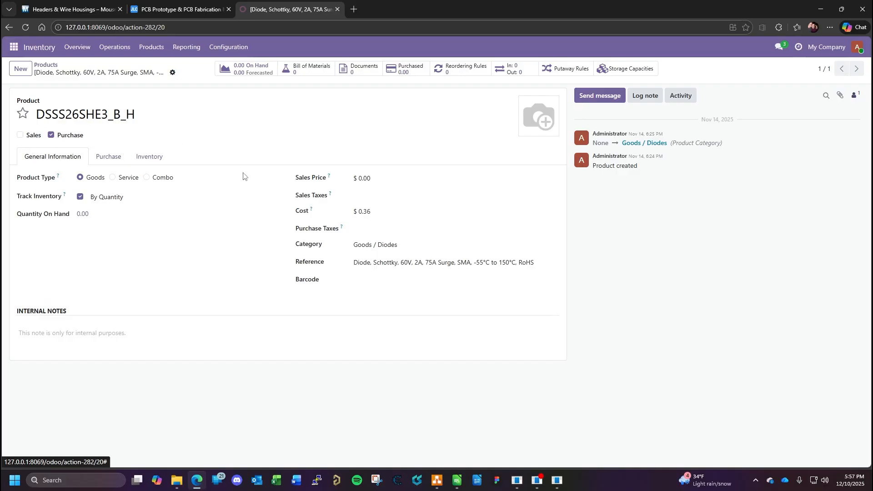
click(115, 159)
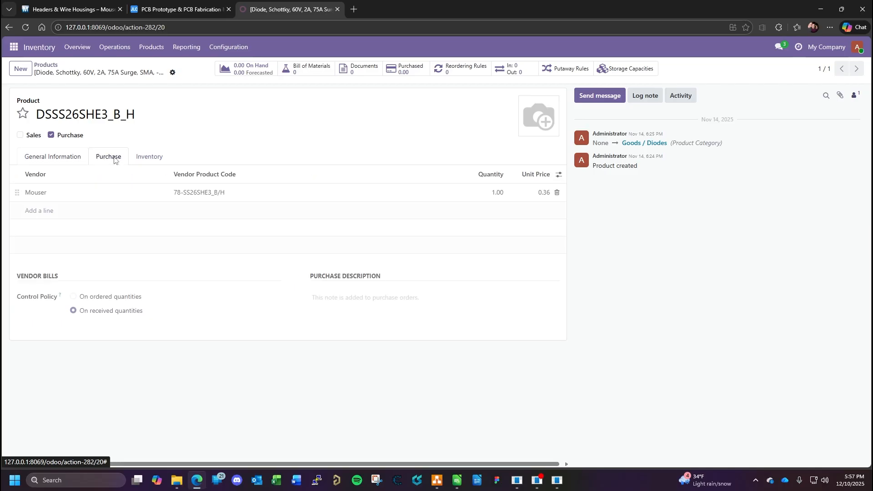
click(157, 160)
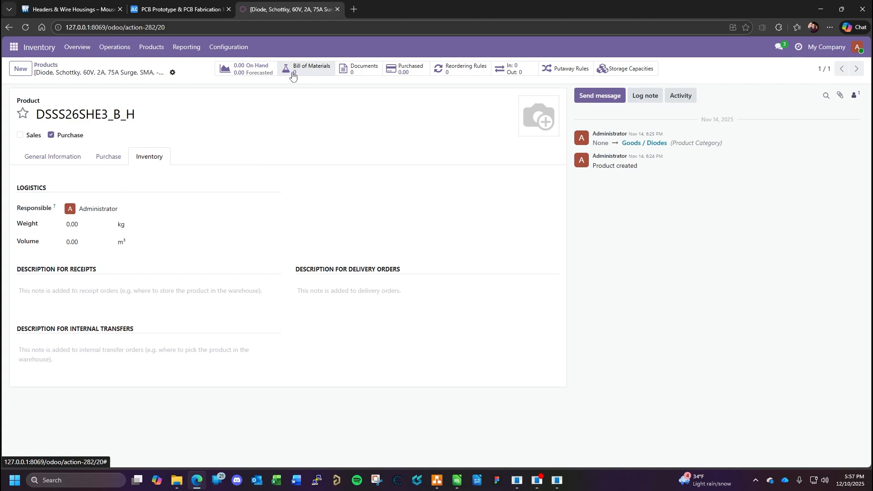
click(41, 69)
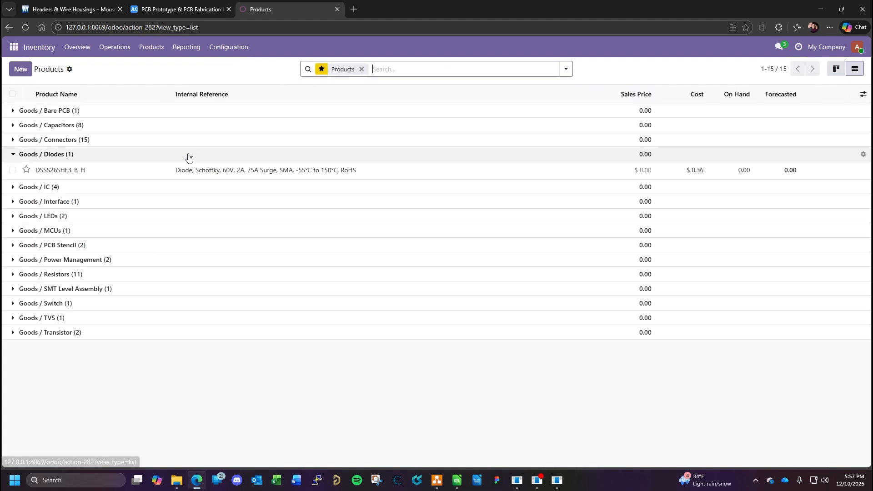
click(16, 156)
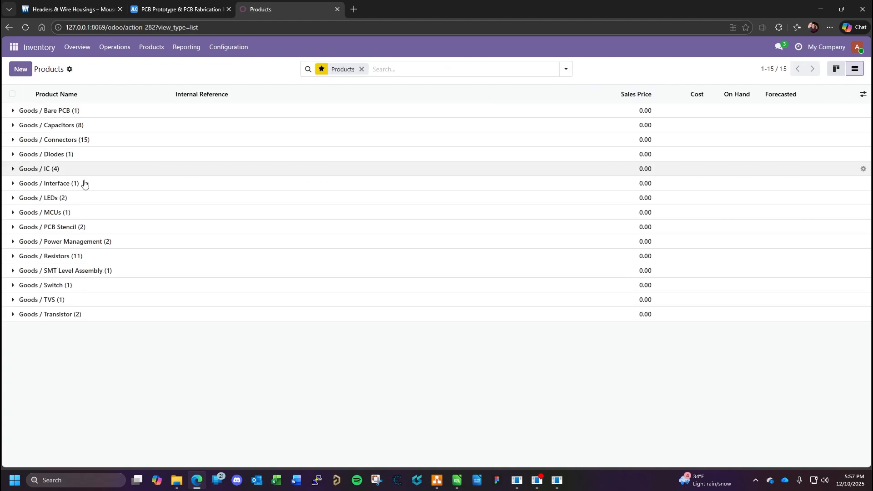
- Return to the BOM spreadsheet and rename the Value column header in C5 as "Internal Part Number"
click(457, 480)
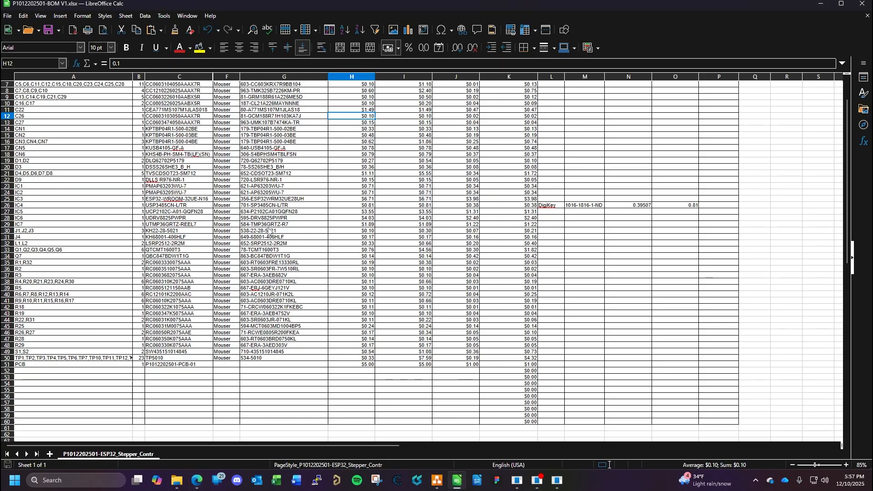
scroll(269, 231, up, 2)
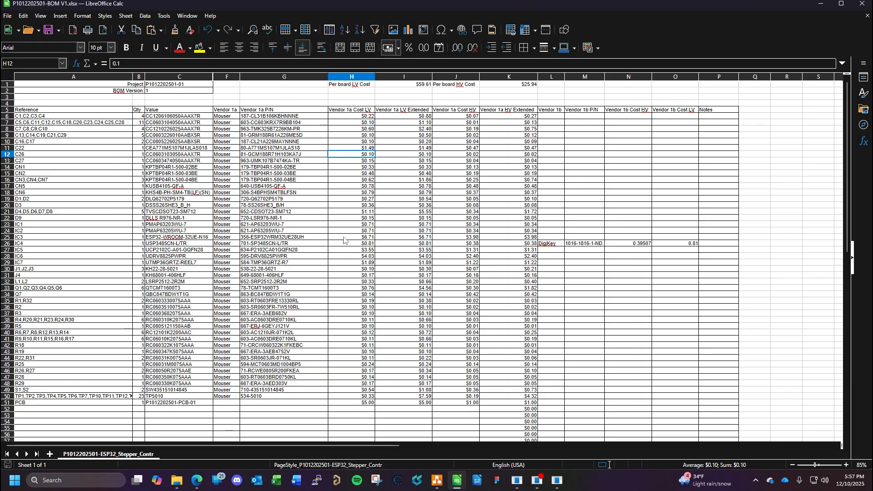
click(157, 110)
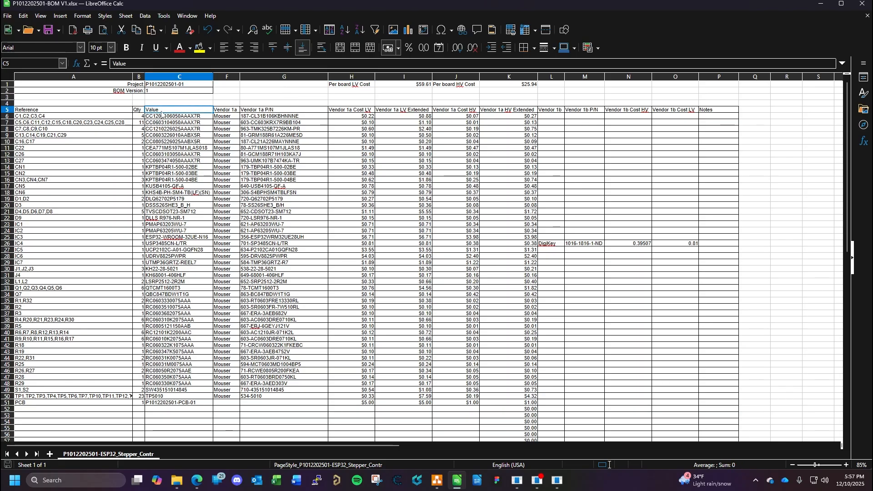
text(Internal)
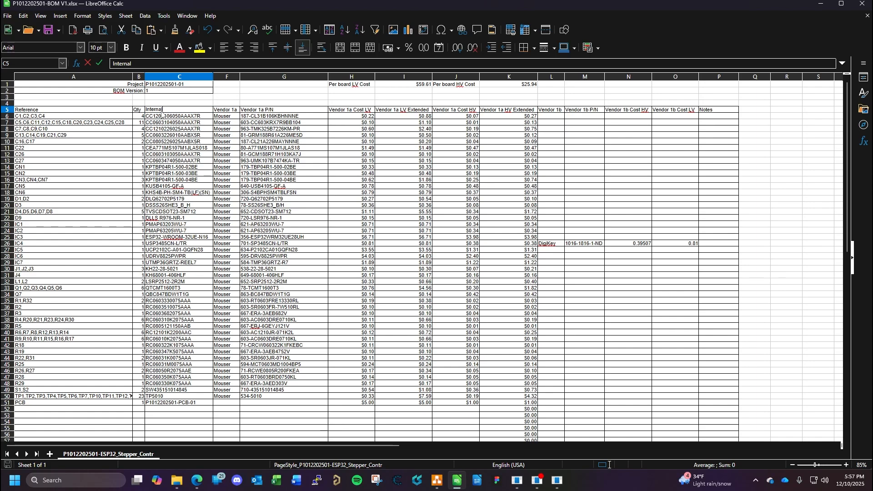
text( Part Number)
key(Return)
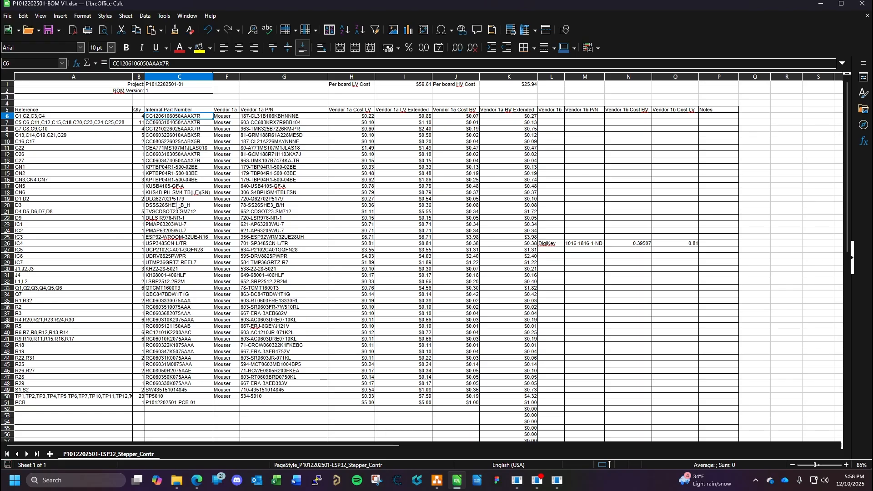
- Switch to the KiCad Schematic Editor and view the RS-485 sheet
scroll(184, 232, down, 2)
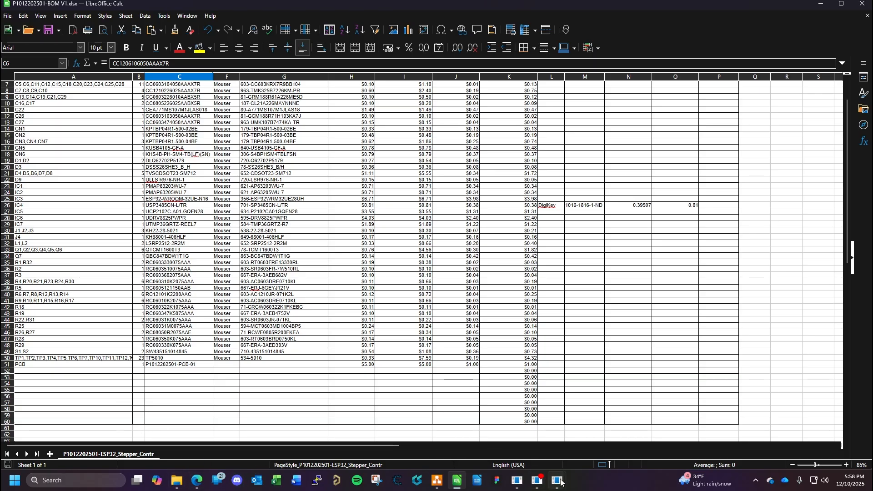
mouse_move(558, 481)
click(595, 399)
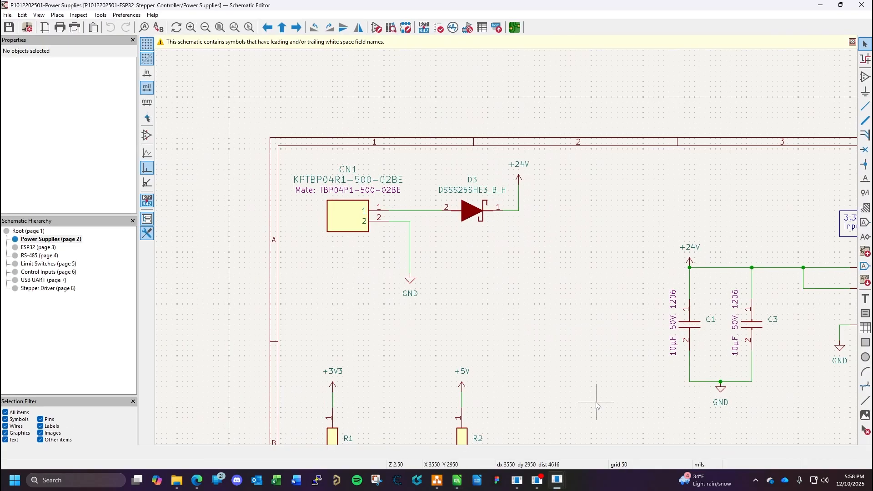
click(31, 256)
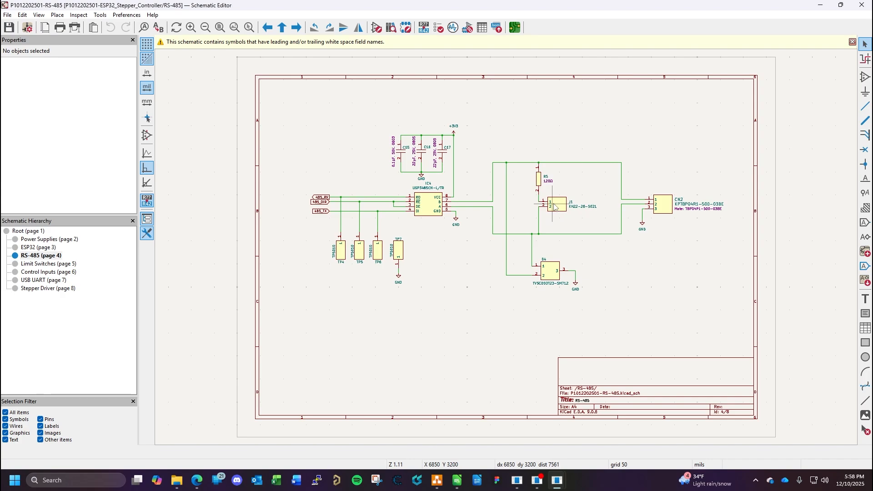
- Switch to Mouser's Headers & Wire Housings page in the browser and filter for Jumper type, 2 Position and 1 Row
click(201, 485)
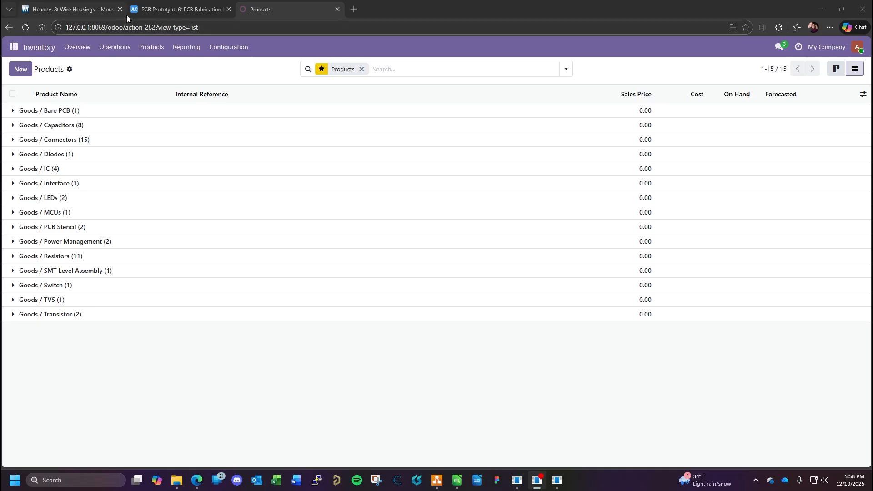
click(91, 12)
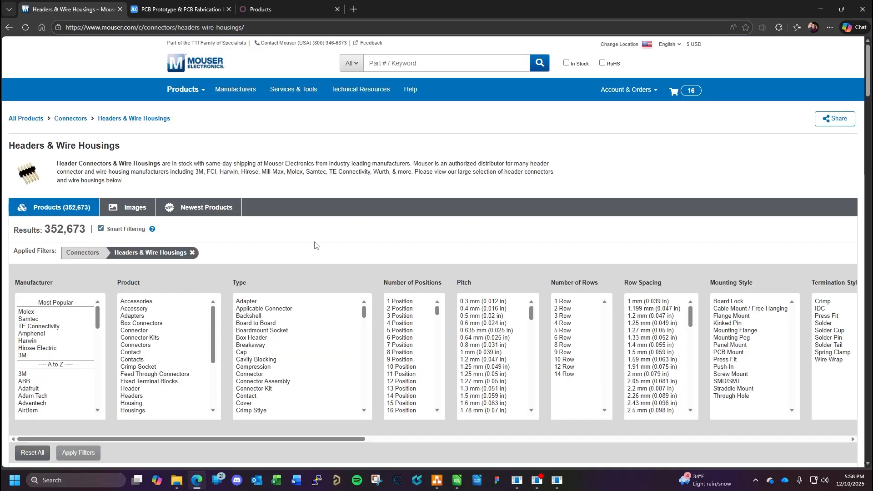
scroll(327, 278, down, 2)
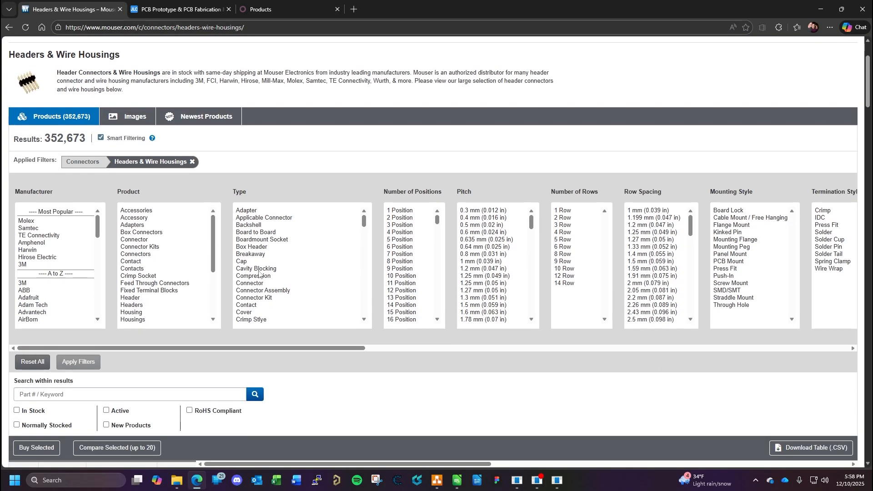
scroll(150, 309, down, 5)
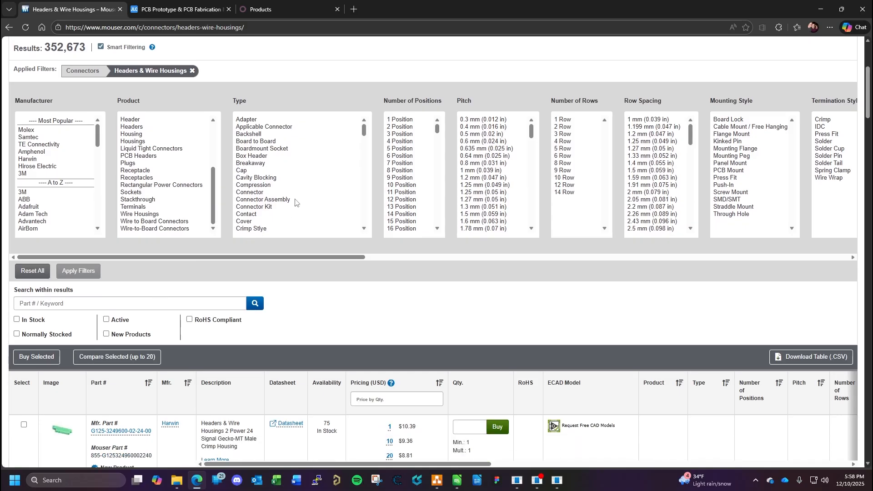
scroll(295, 202, down, 2)
scroll(295, 202, down, 10)
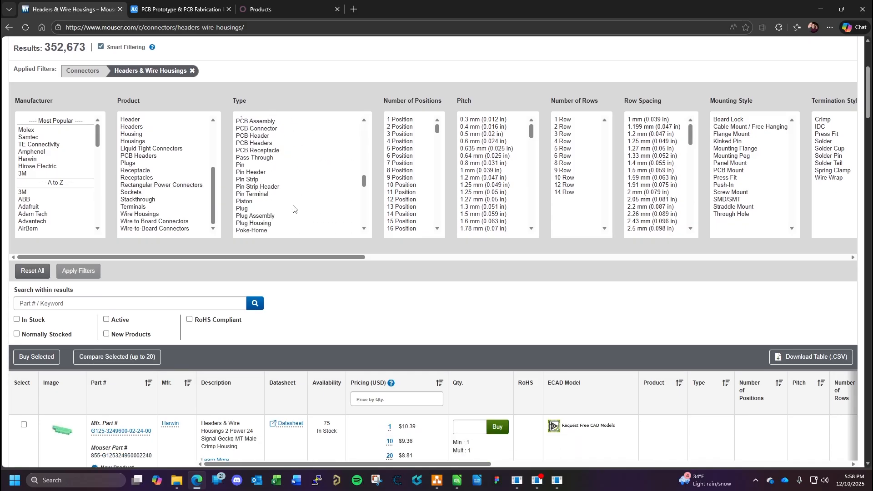
scroll(247, 163, up, 2)
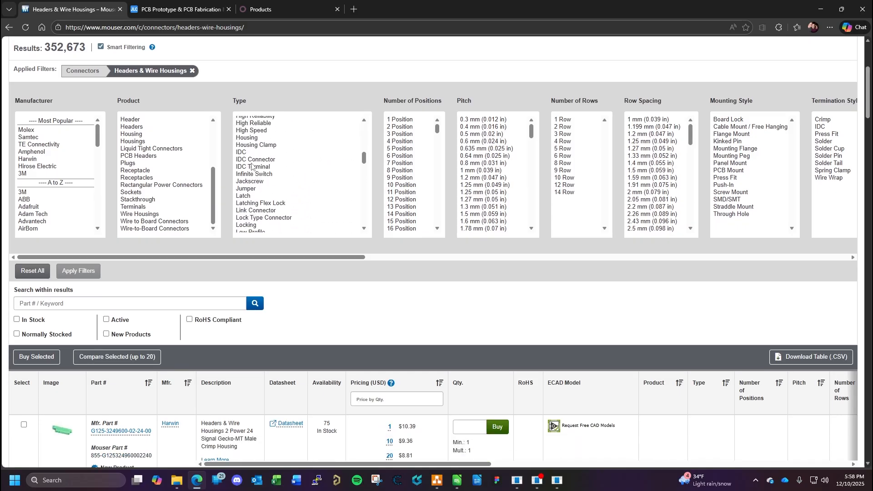
click(248, 189)
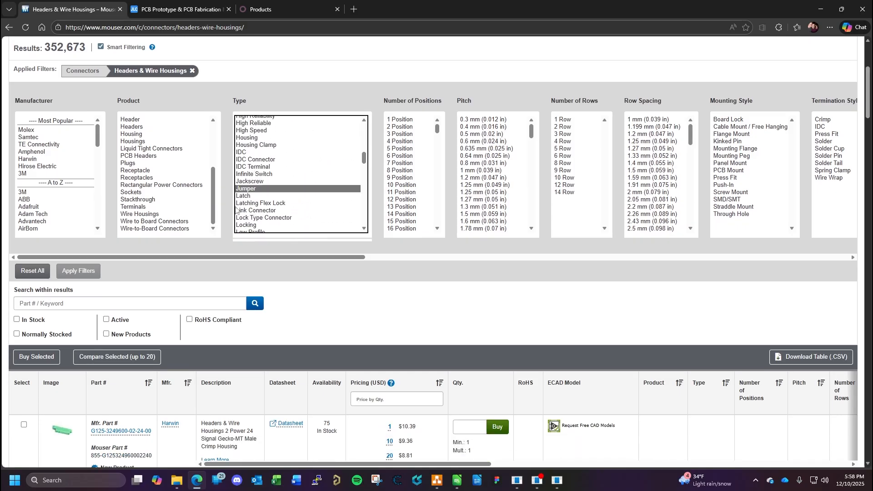
click(394, 127)
click(565, 120)
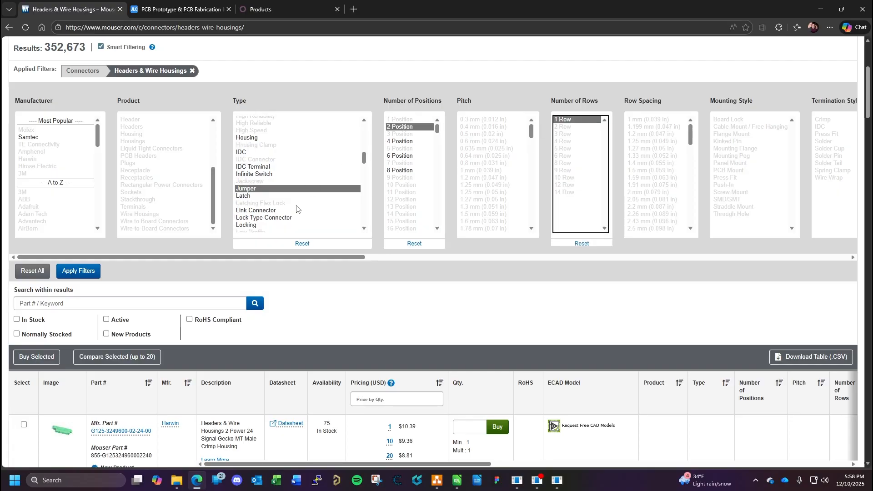
click(93, 274)
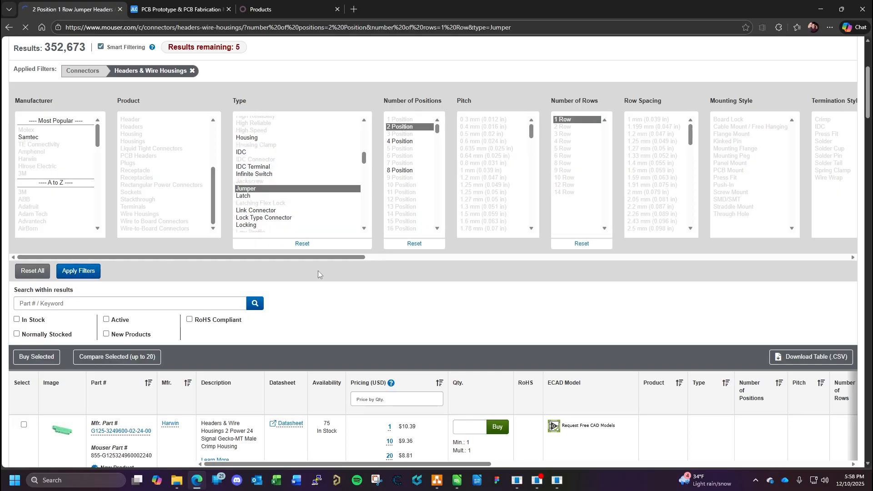
- Review the filtered jumper parts and open the JST JM-2BK-61 product page in a separate browser tab
scroll(357, 309, down, 5)
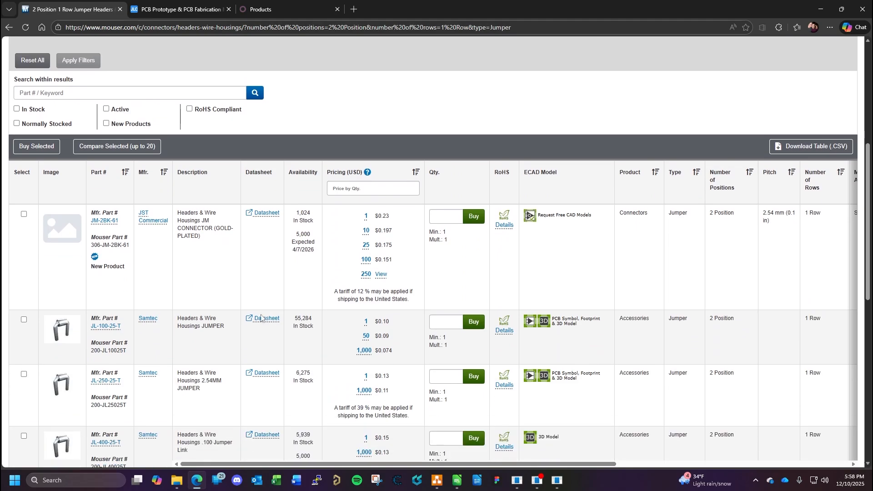
scroll(262, 314, down, 1)
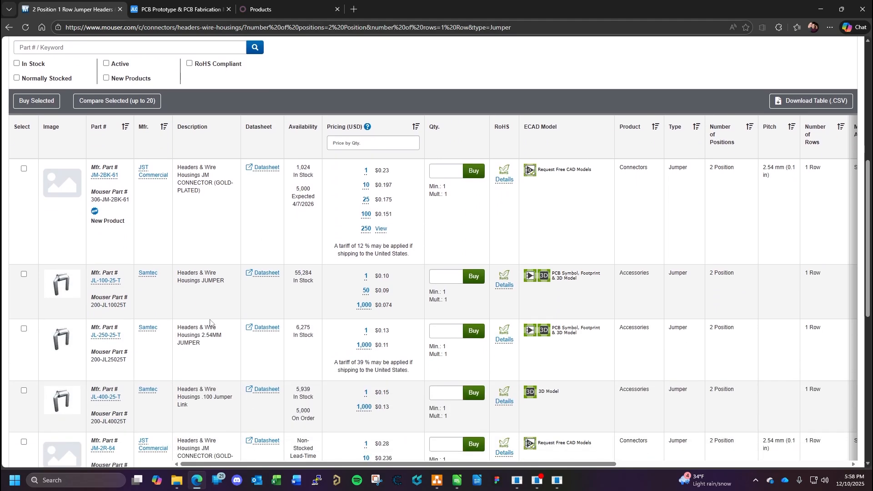
scroll(200, 314, down, 2)
scroll(186, 303, down, 2)
scroll(198, 305, up, 6)
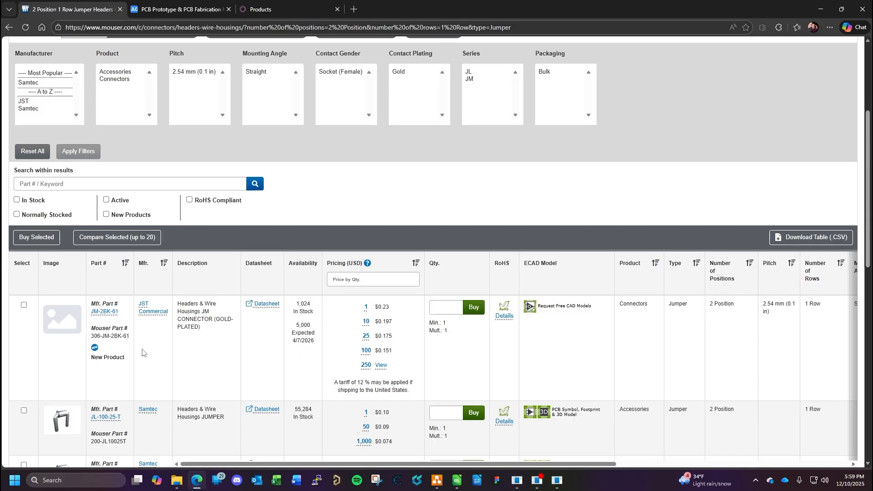
right_click(107, 314)
click(136, 320)
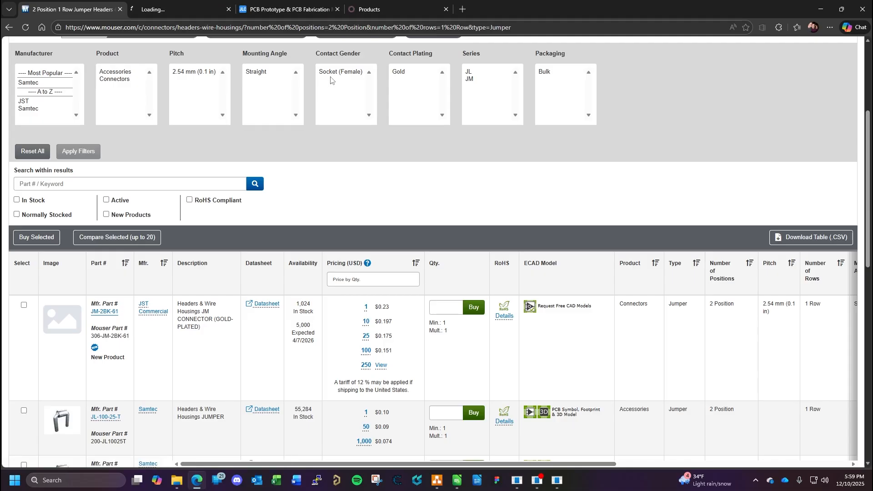
click(175, 9)
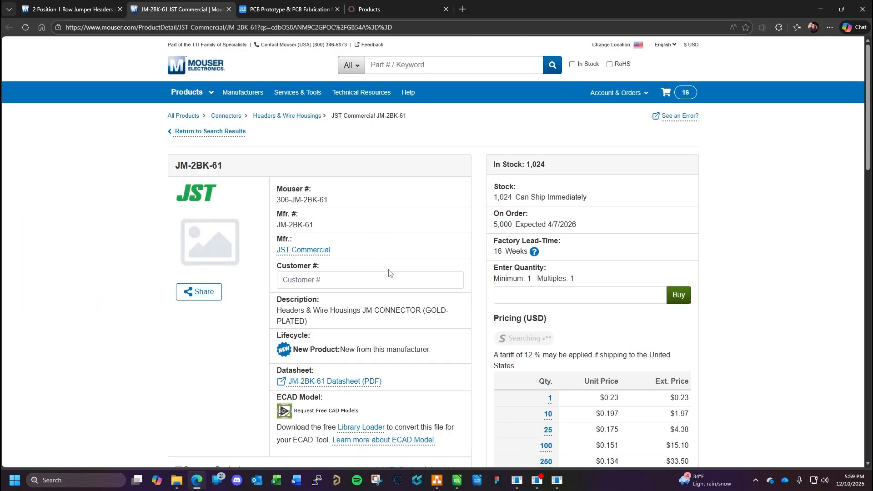
- View the JM-2BK-61 datasheet, close it, and compare the part with the other jumpers in the filtered results
click(367, 383)
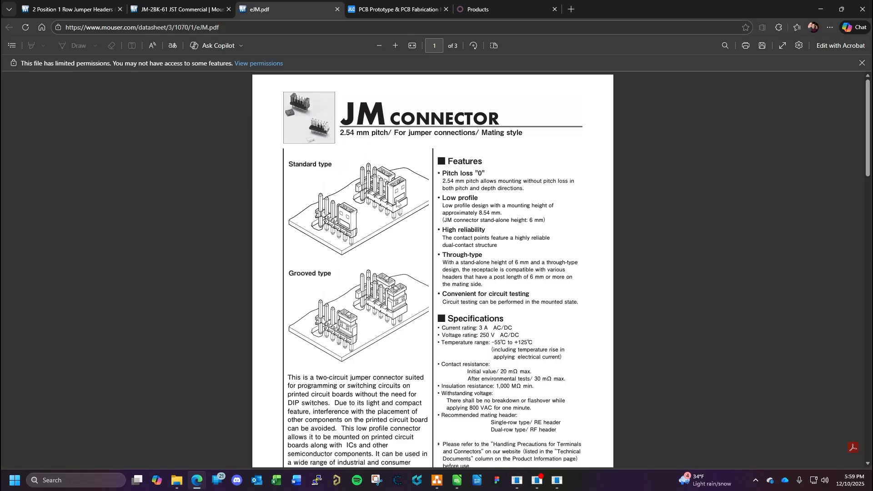
click(337, 9)
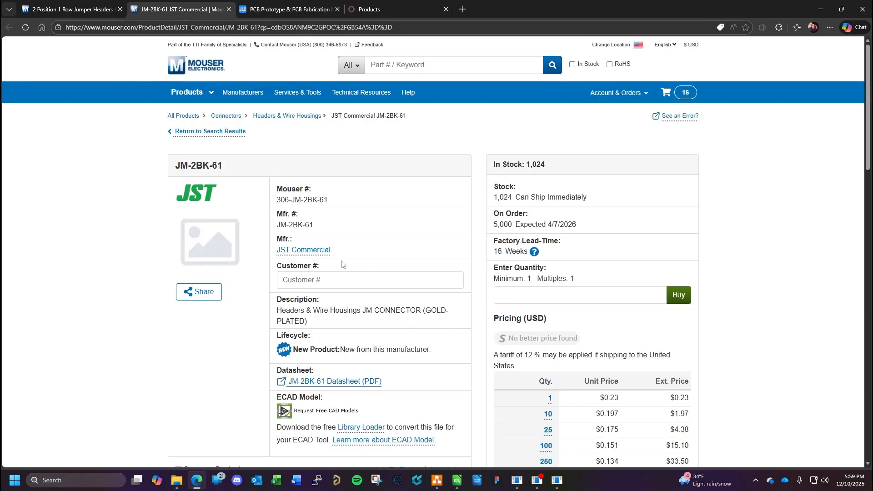
click(86, 13)
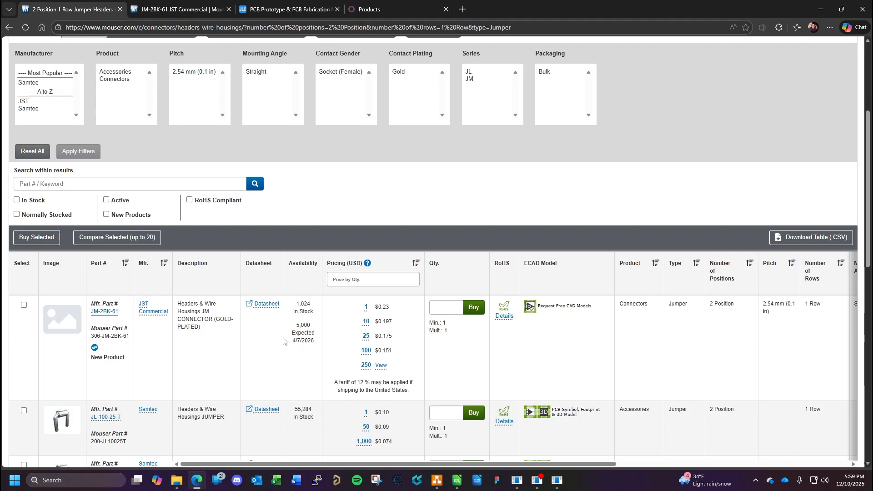
scroll(286, 341, down, 7)
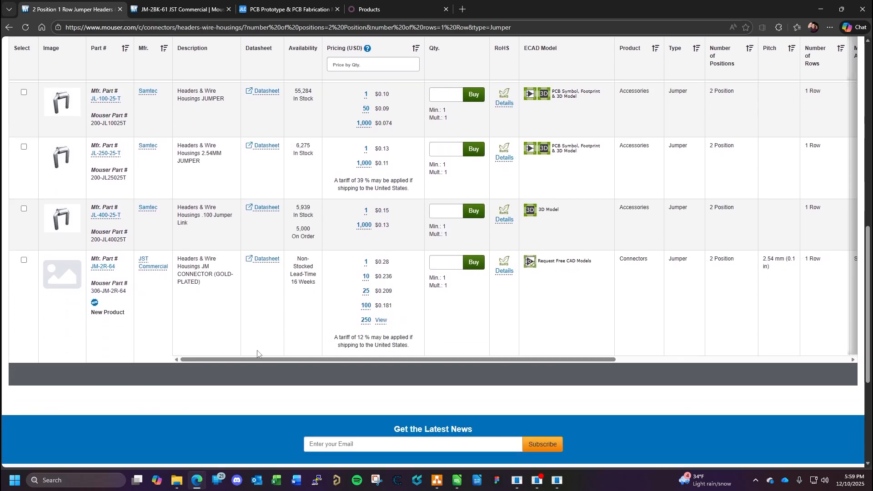
scroll(257, 354, up, 5)
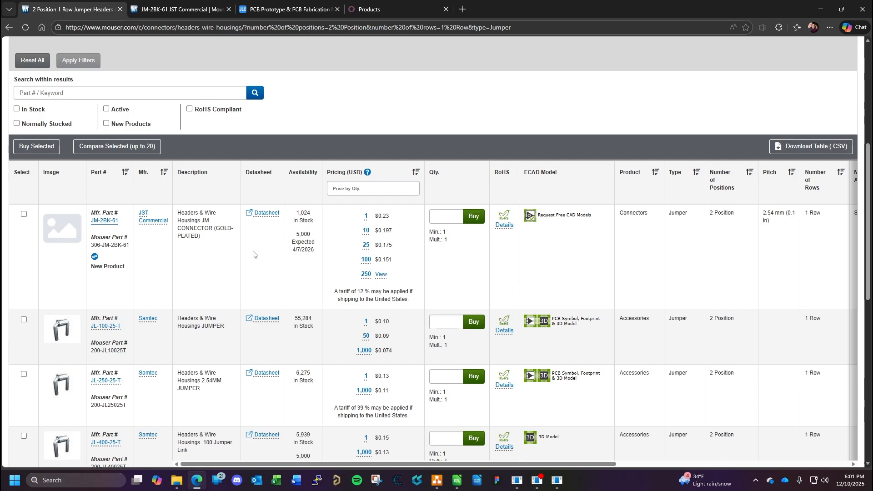
- Return to the JM-2BK-61 product page and examine its specifications and pricing
click(178, 9)
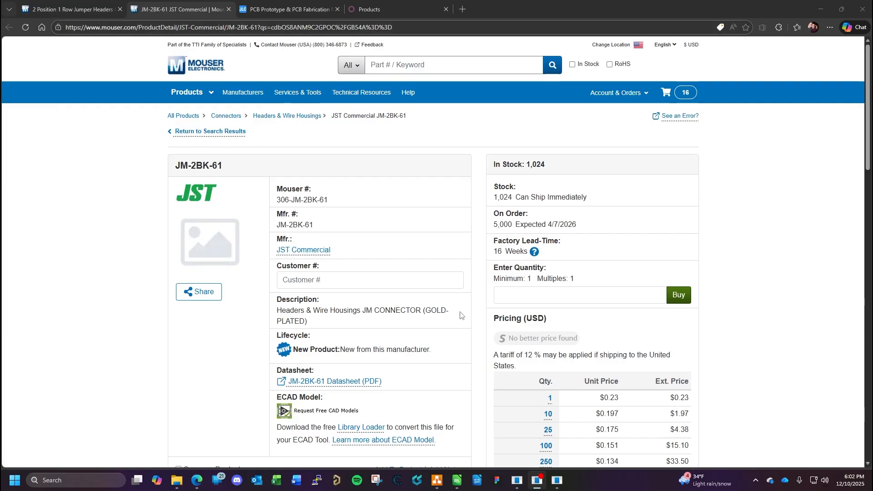
scroll(421, 349, down, 3)
scroll(421, 349, up, 1)
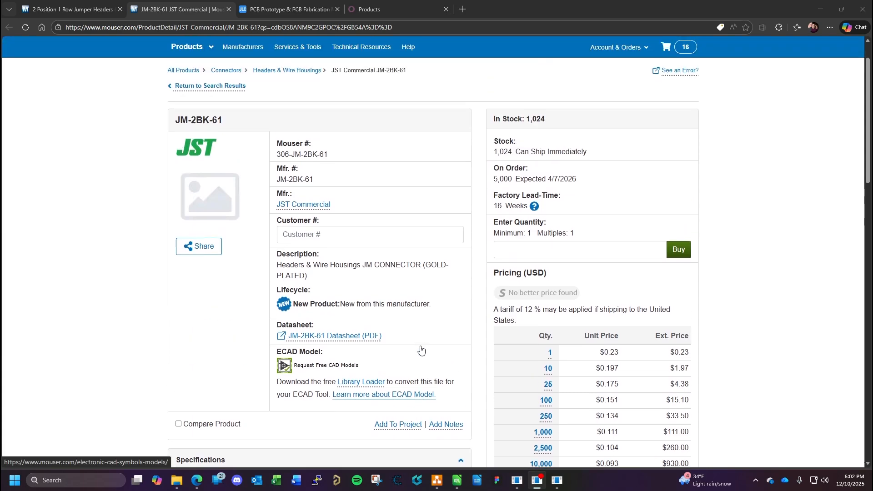
scroll(421, 349, down, 5)
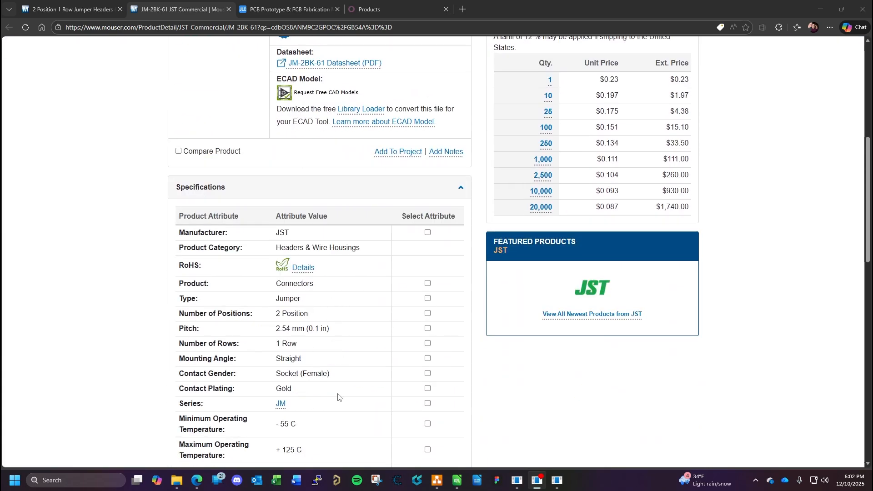
scroll(350, 378, up, 6)
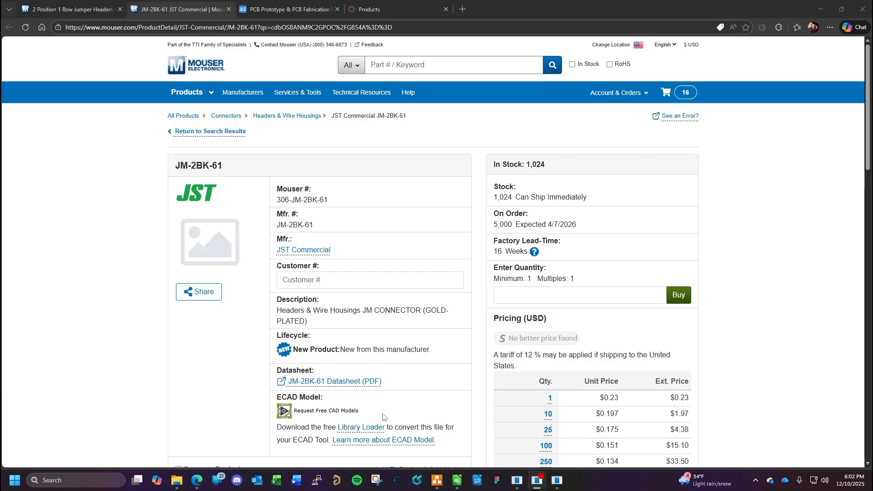
- Switch to the BOM spreadsheet and enter "Jumper for J1" in A52, checking the header's designator on the KiCad RS-485 sheet
click(457, 480)
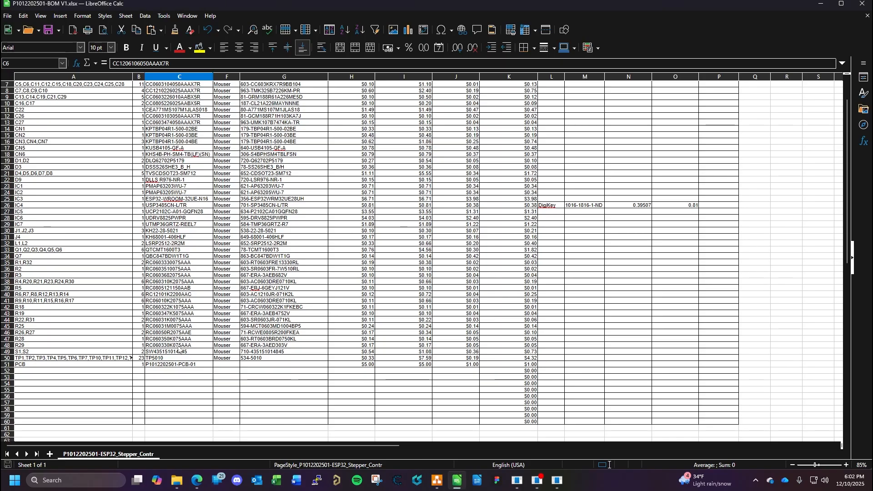
double_click(71, 371)
text(J)
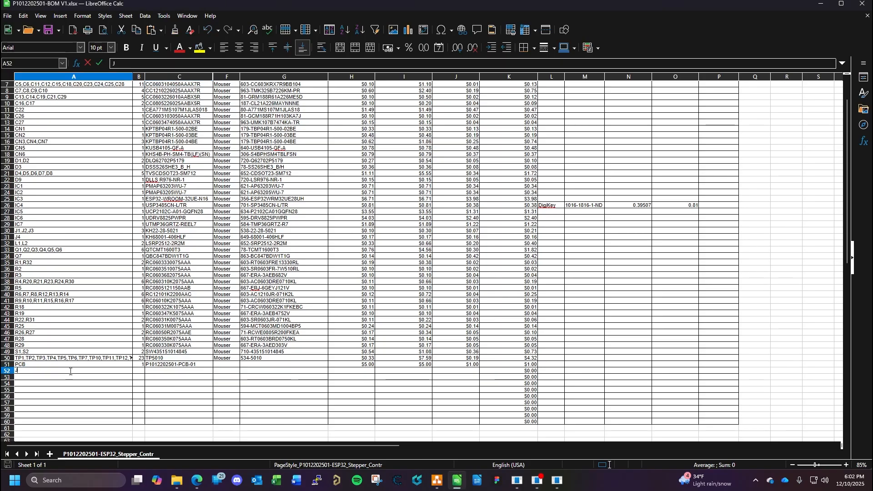
text(umper)
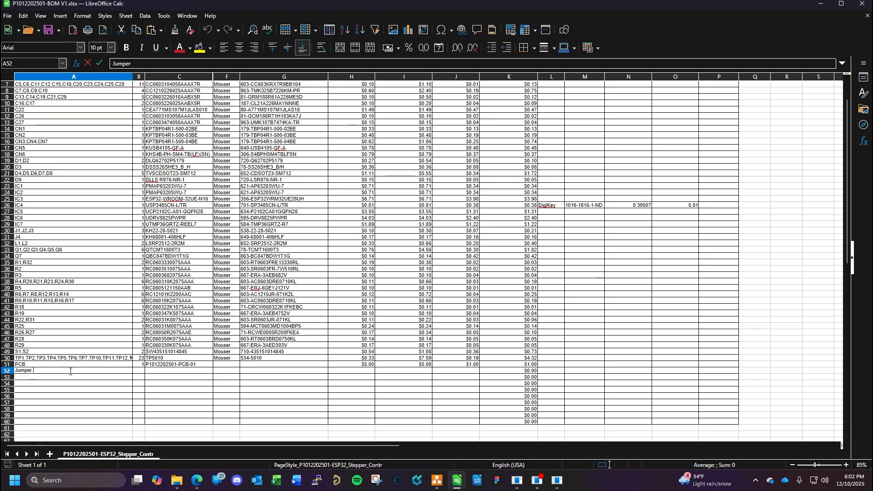
text( for)
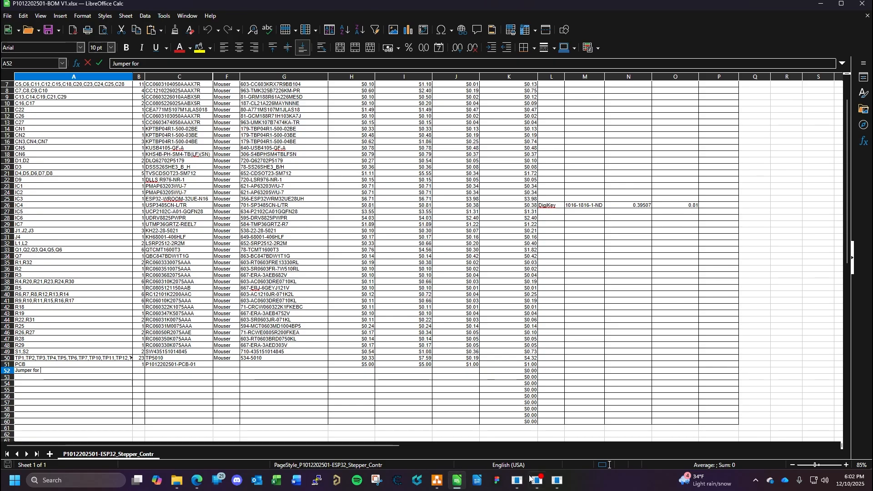
mouse_move(557, 480)
click(598, 406)
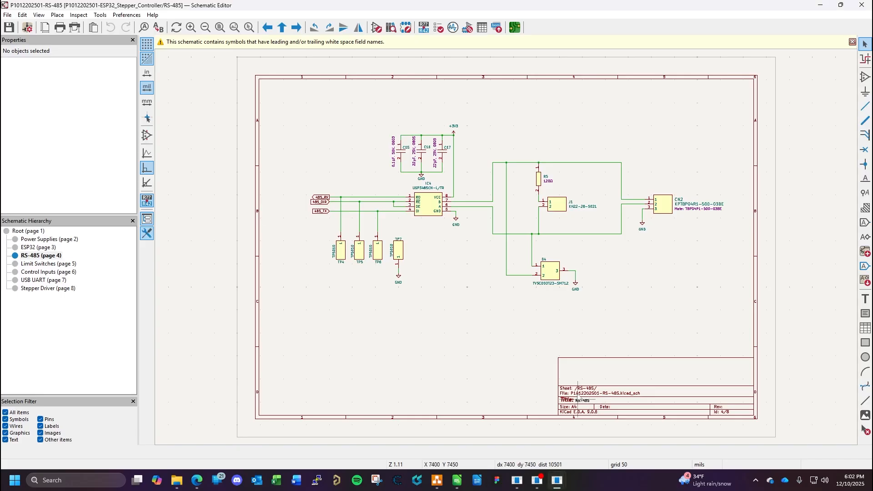
scroll(573, 216, up, 3)
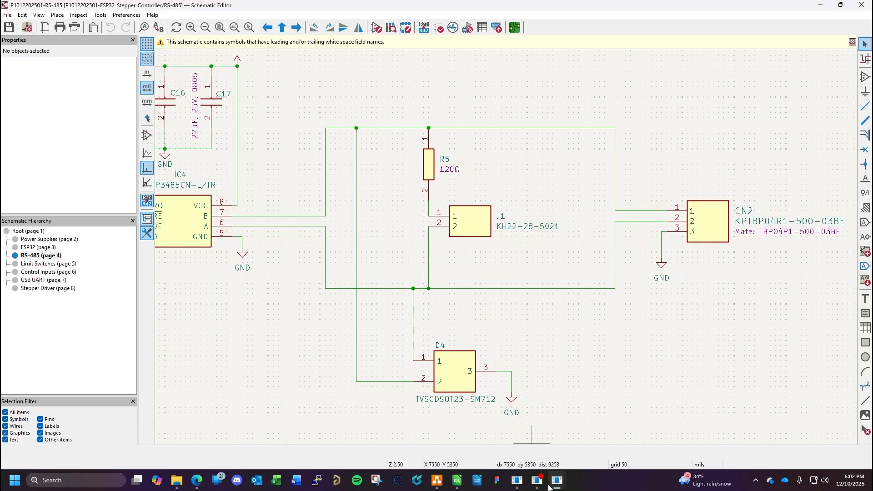
click(461, 483)
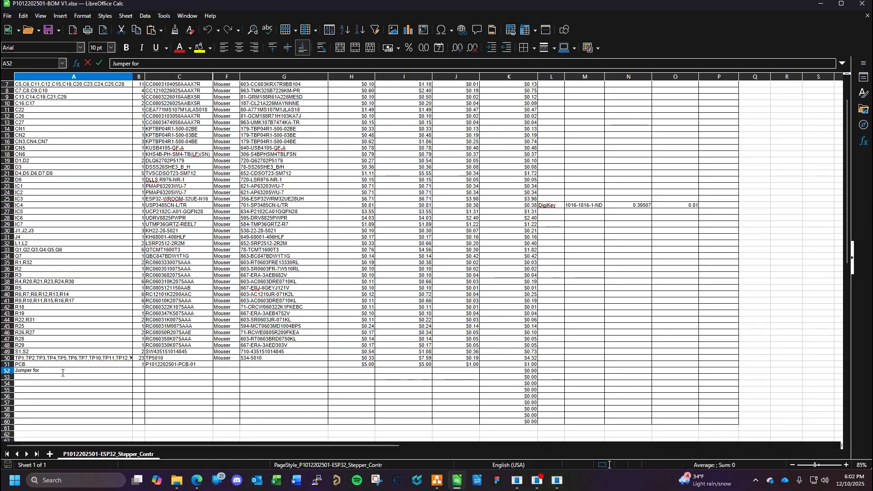
- Set the jumper's quantity to 1 in B52 and move on to its part number cell
click(141, 371)
text(1)
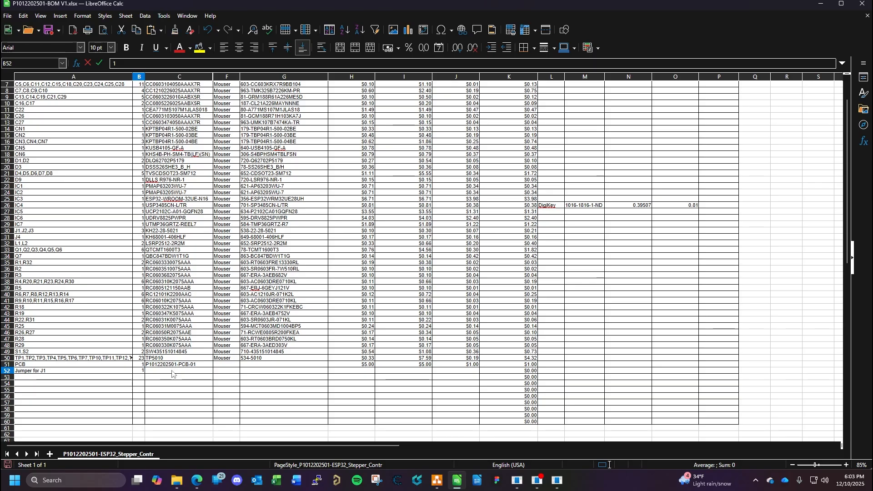
key(Tab)
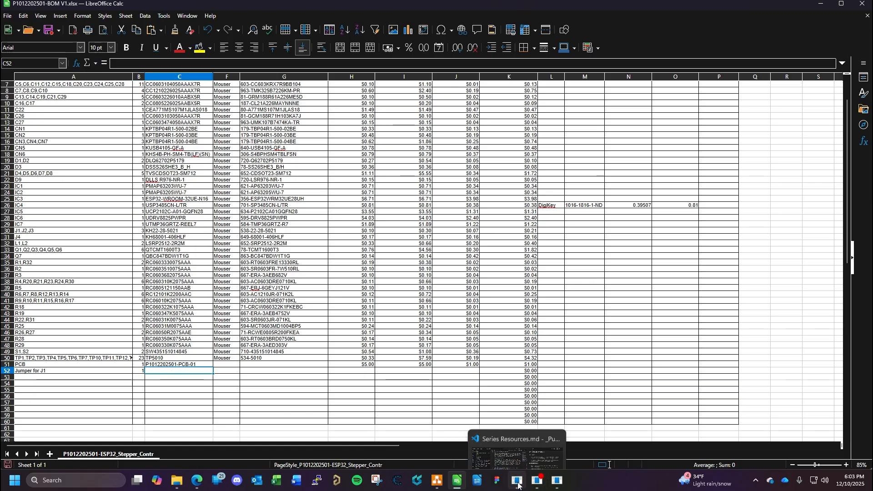
- Copy the manufacturer part number JM-2BK-61 from its Mouser product page and return to the BOM spreadsheet
mouse_move(558, 485)
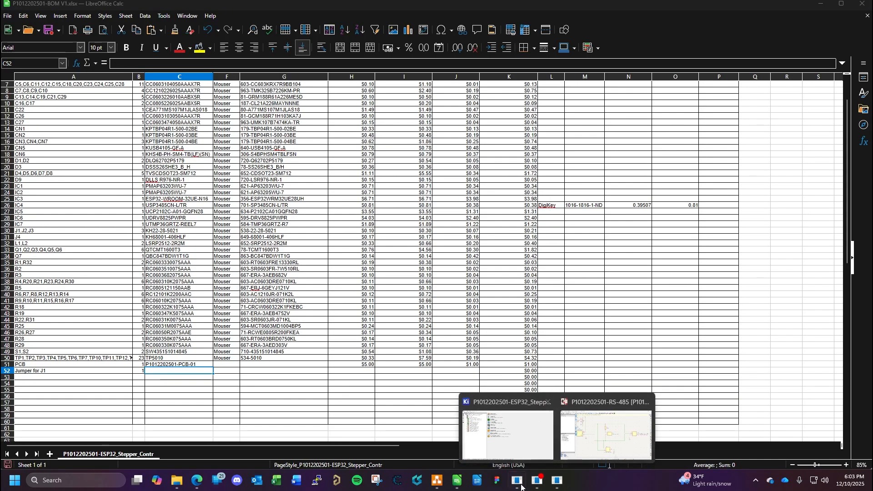
click(197, 481)
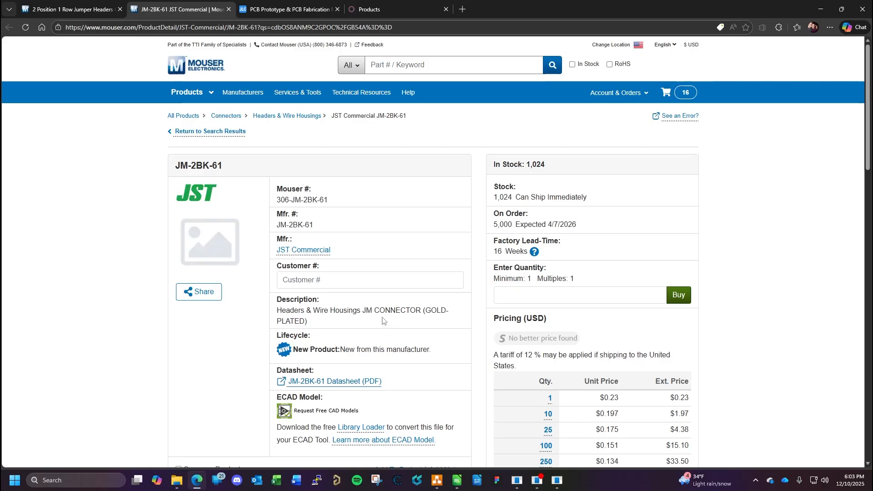
drag(317, 226, 278, 226)
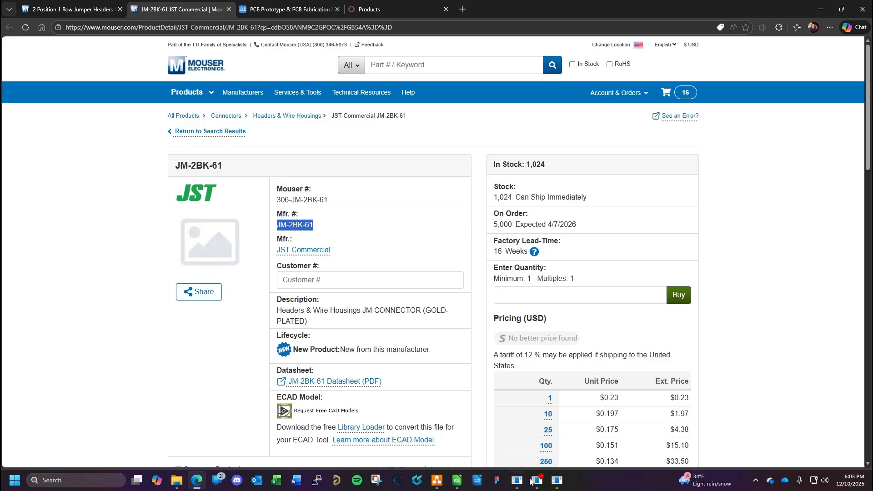
mouse_move(518, 486)
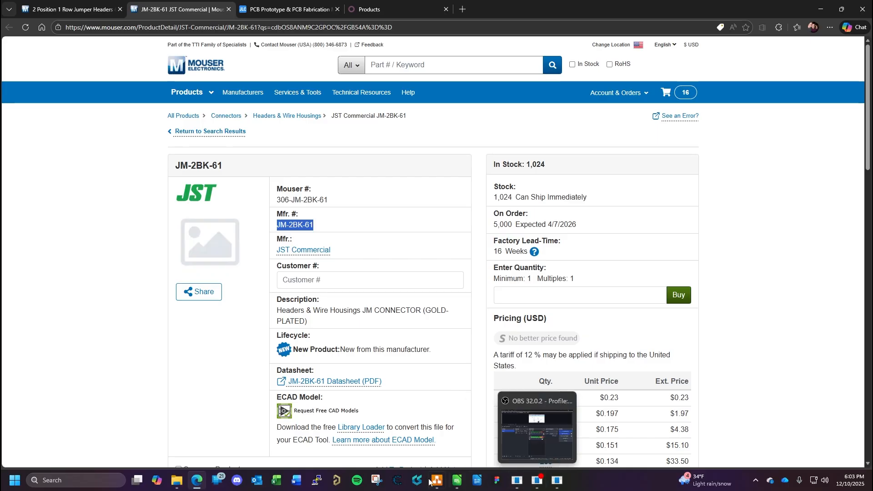
click(198, 488)
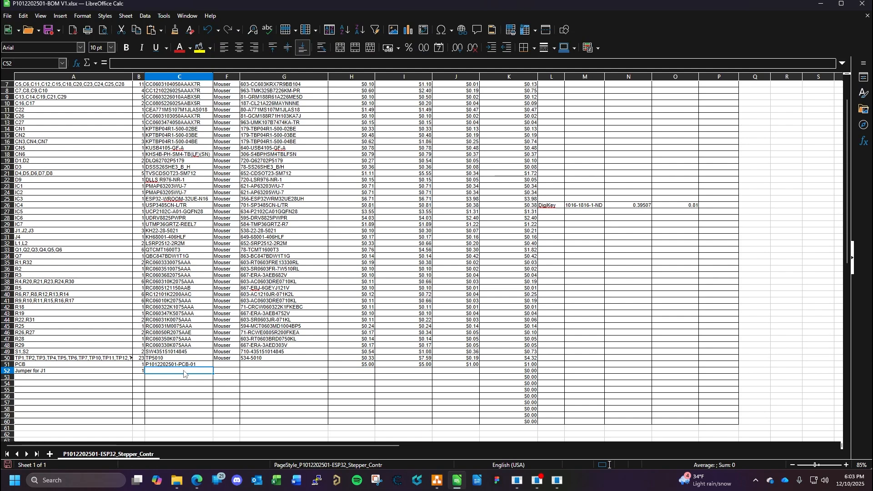
- Enter JMP2POS1ROW254 as the jumper's internal part number in C52
text(JM)
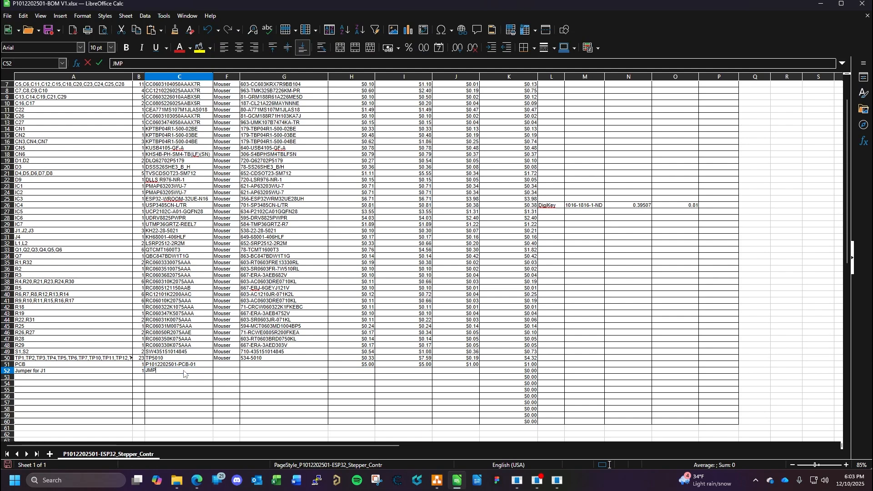
text(PE)
key(BackSpace)
key(BackSpace)
key(BackSpace)
key(BackSpace)
text(MP2POS1ROW254)
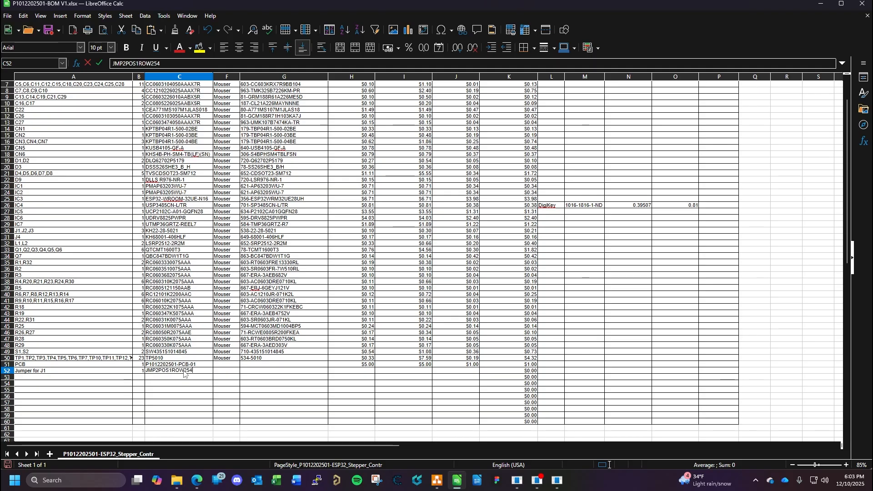
- Set the jumper's Vendor 1a to Mouser in F52
click(230, 372)
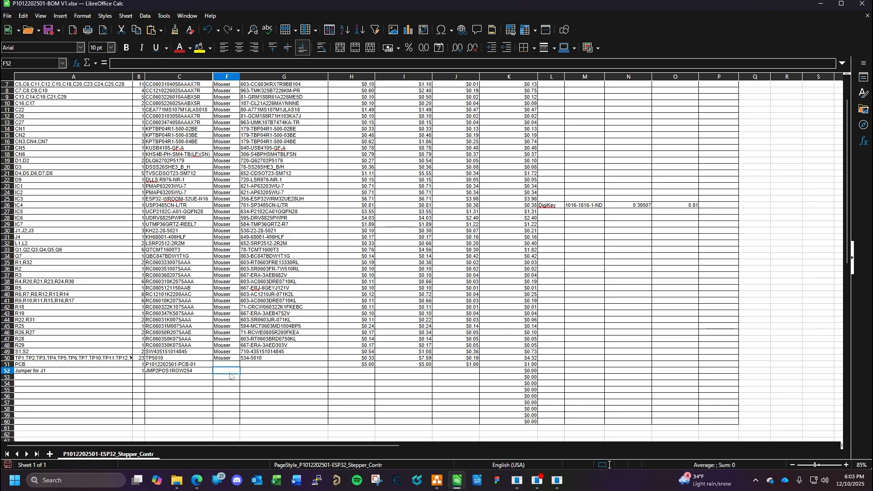
text(Mouser)
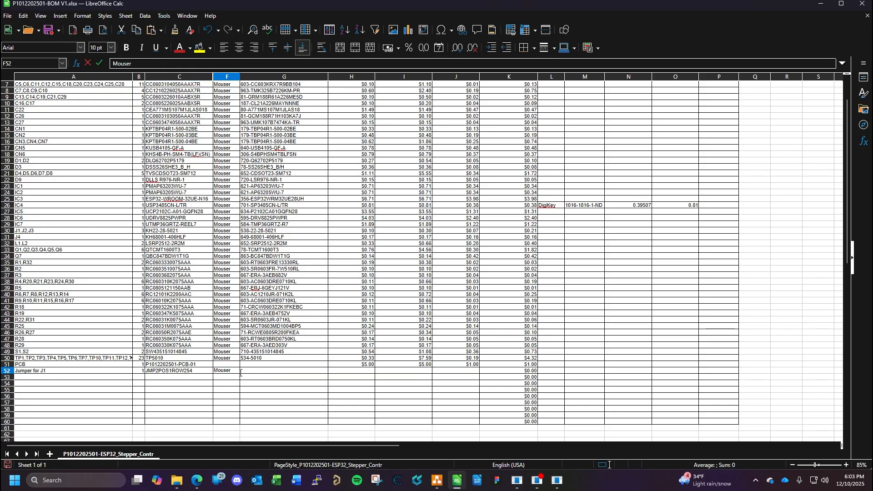
click(253, 374)
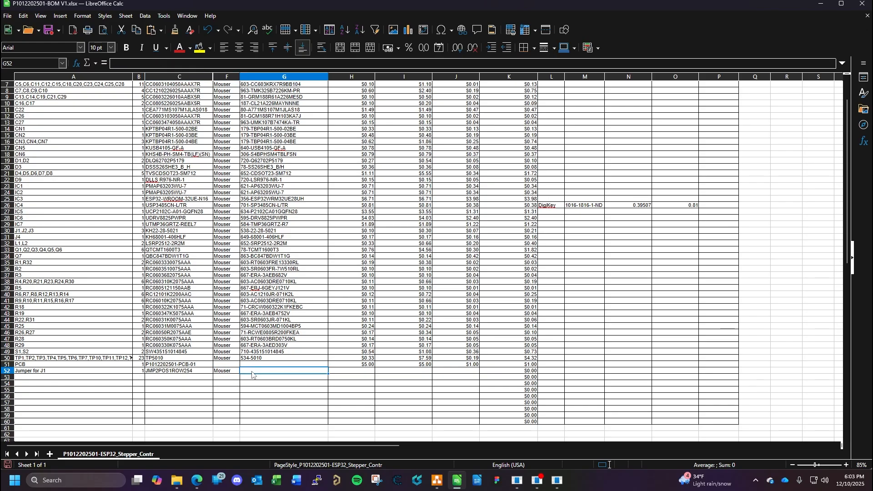
- Unhide the Manufacturer 1 and Manufacturer 1 P/N columns D and E across the BOM table
scroll(288, 358, up, 2)
scroll(288, 358, down, 2)
scroll(287, 358, up, 1)
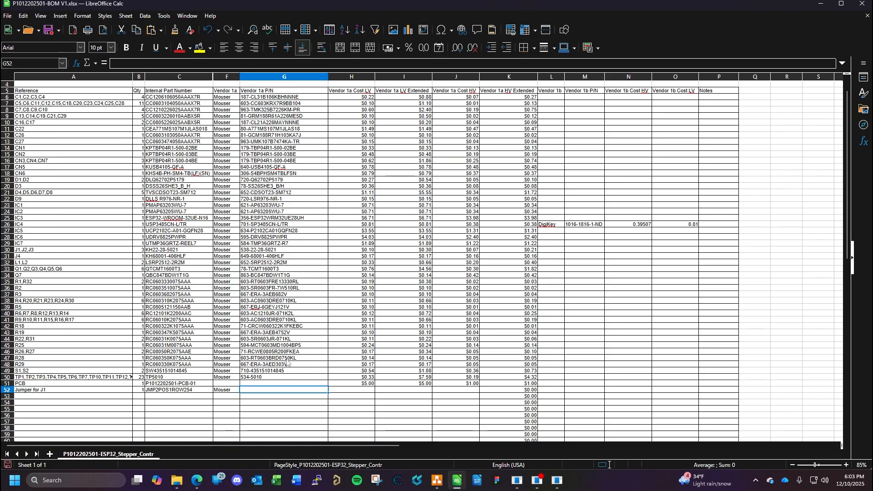
click(289, 236)
key(ctrl+a)
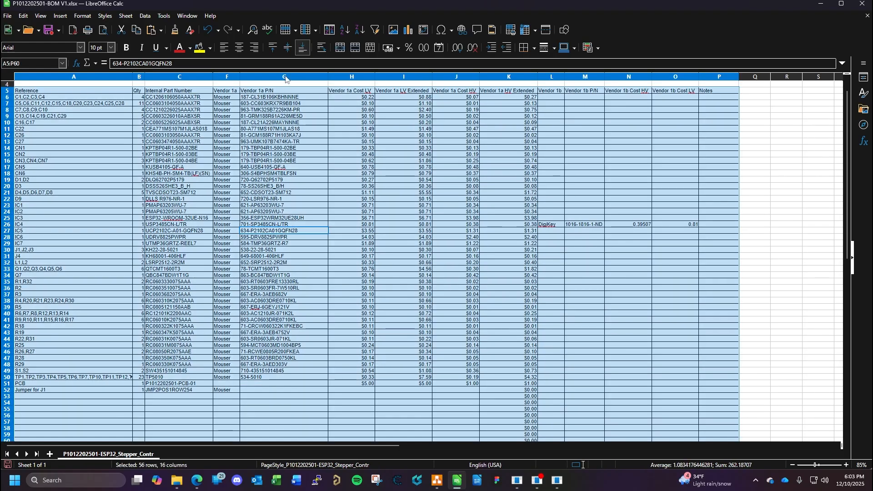
right_click(285, 77)
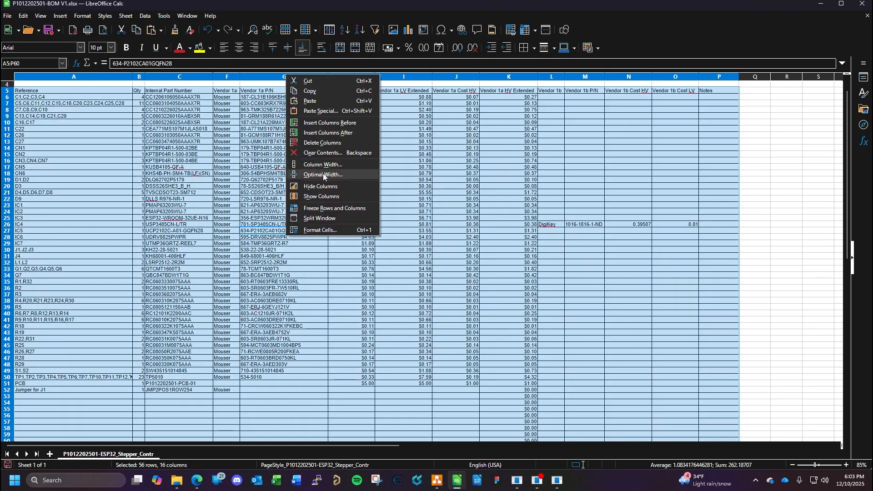
click(320, 196)
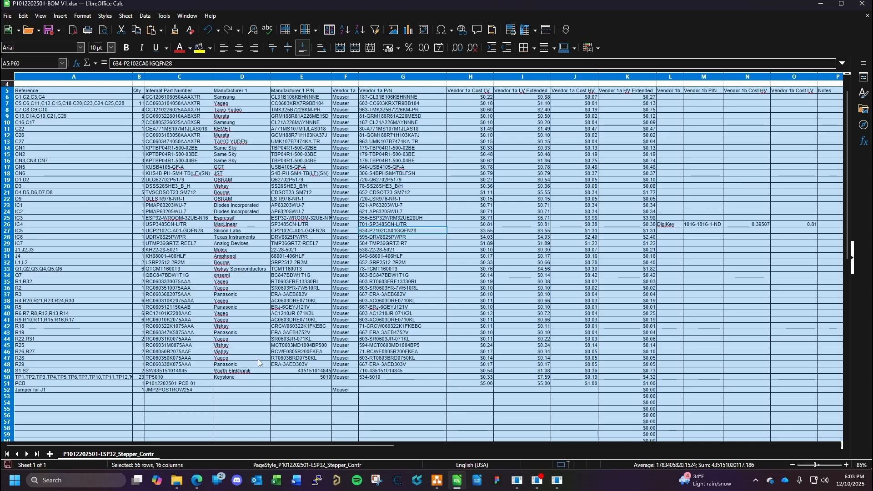
- Try to paste the copied manufacturer part number as text into E52
click(292, 393)
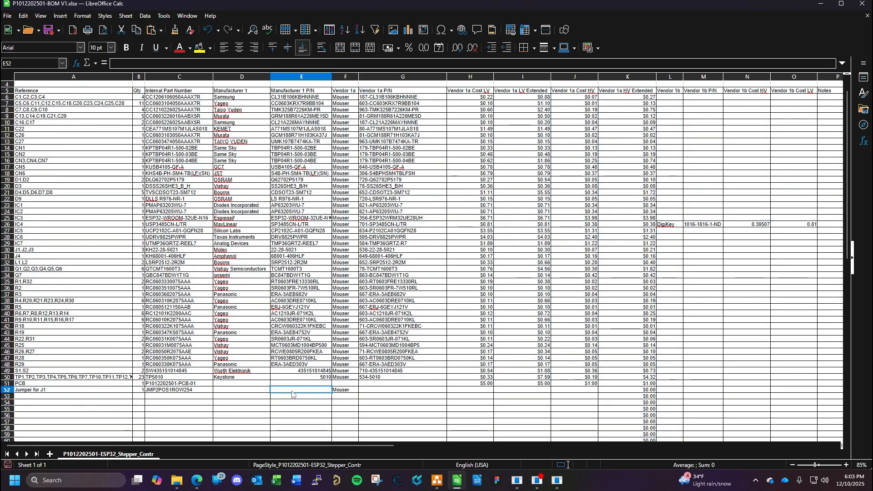
right_click(292, 393)
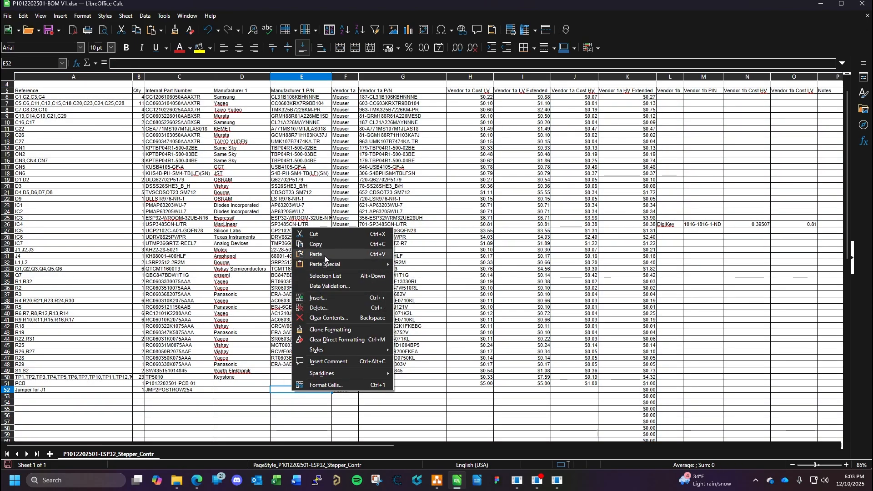
mouse_move(329, 267)
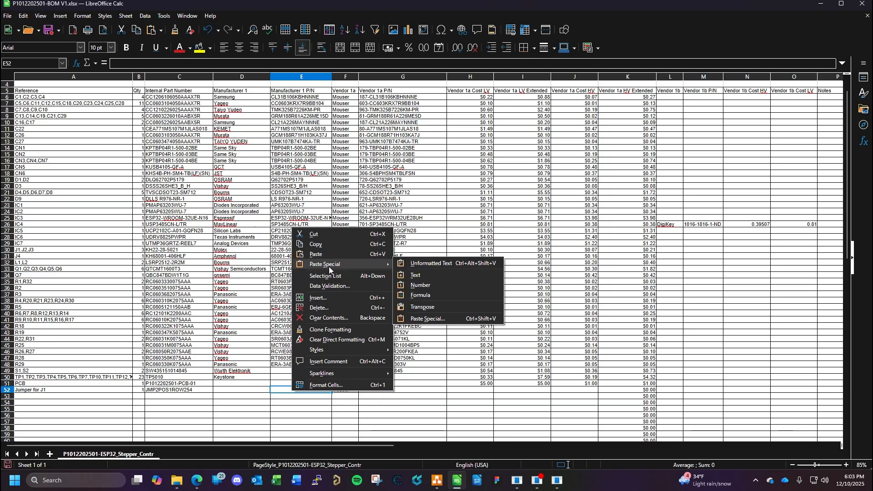
click(421, 274)
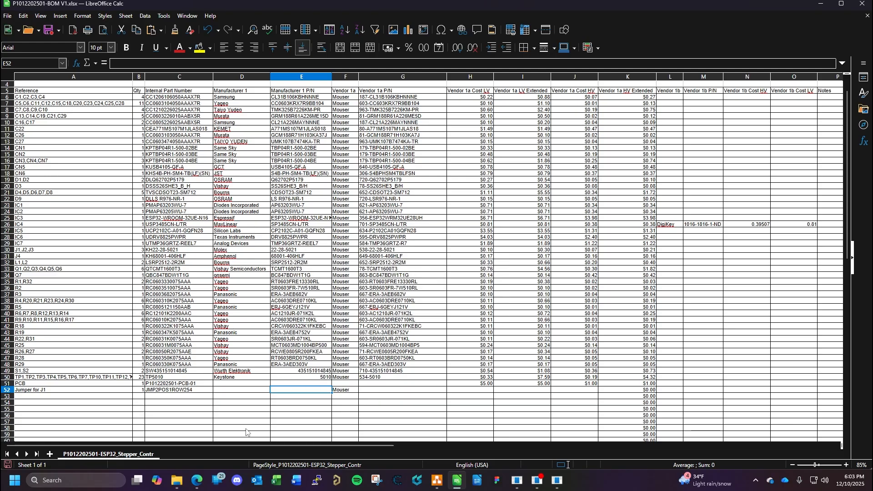
- Copy the manufacturer part number JM-2BK-61 from the Mouser page and paste it into E52 of the BOM
click(201, 484)
click(334, 218)
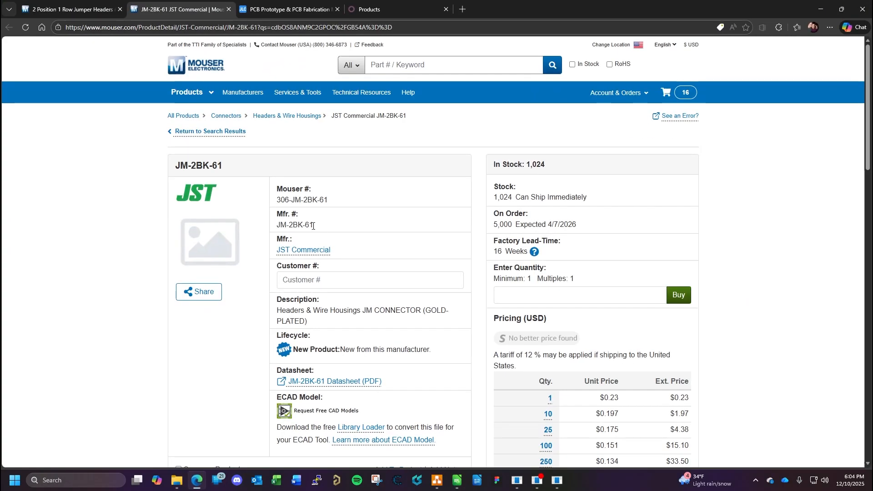
drag(312, 226, 279, 226)
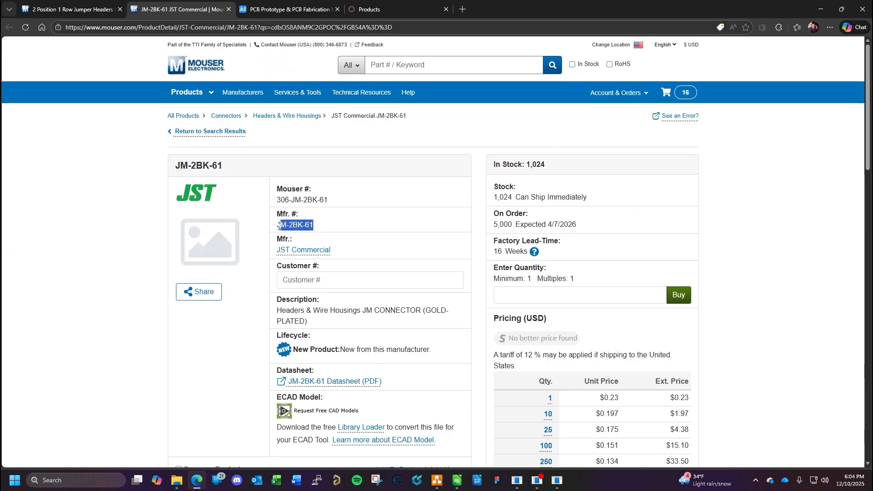
click(450, 486)
right_click(288, 391)
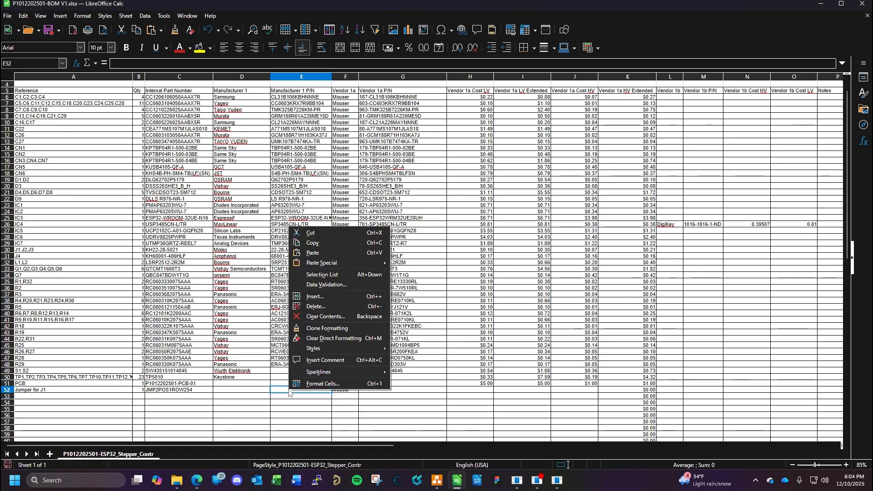
click(313, 253)
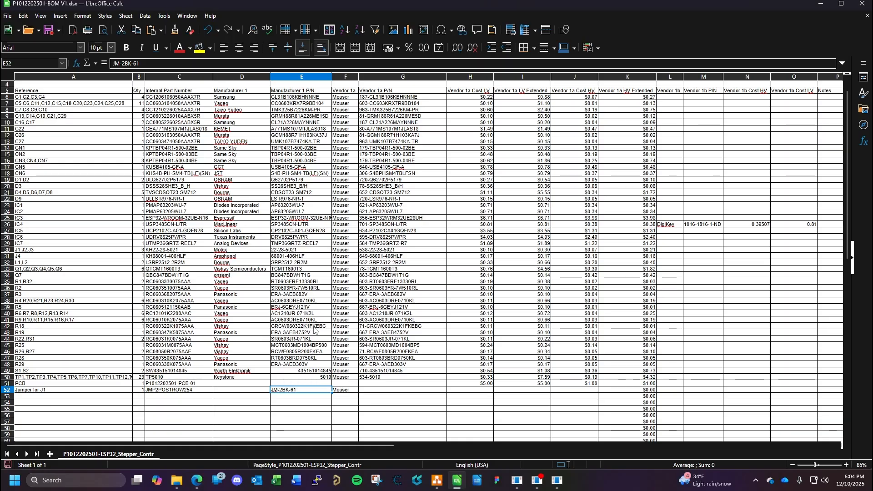
- Check the jumper's manufacturer on the Mouser page and enter JST in D52
click(201, 483)
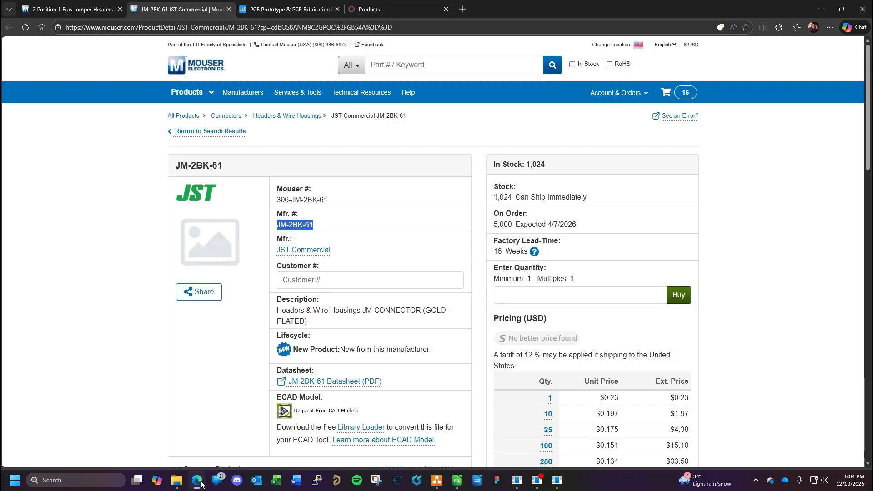
click(201, 484)
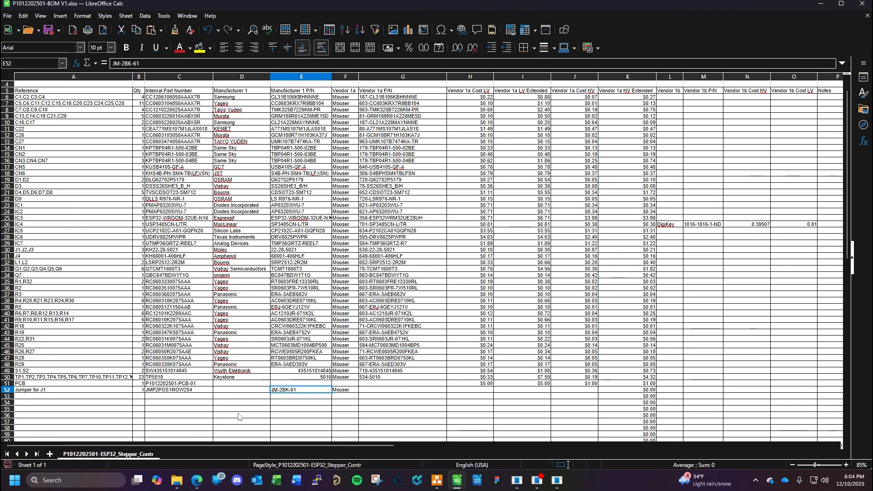
click(245, 392)
text(JST)
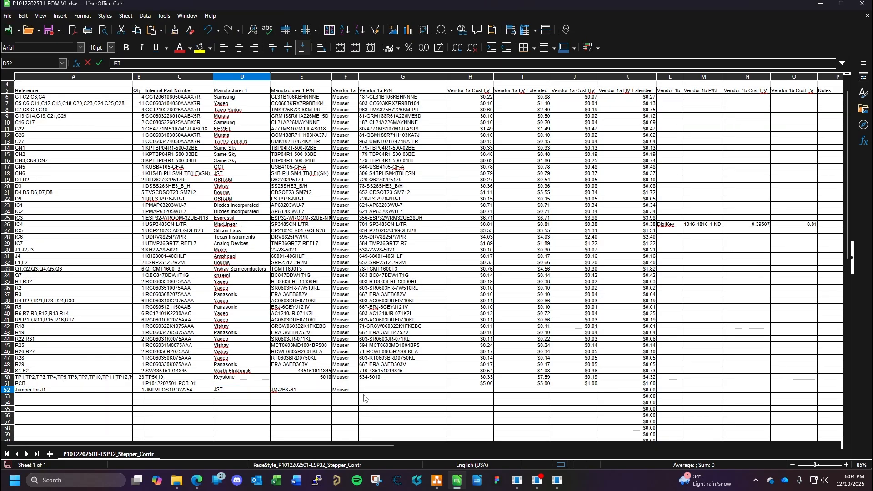
- Copy the Mouser number 306-JM-2BK-61 from the product page and paste it as the vendor part number in G52
click(198, 482)
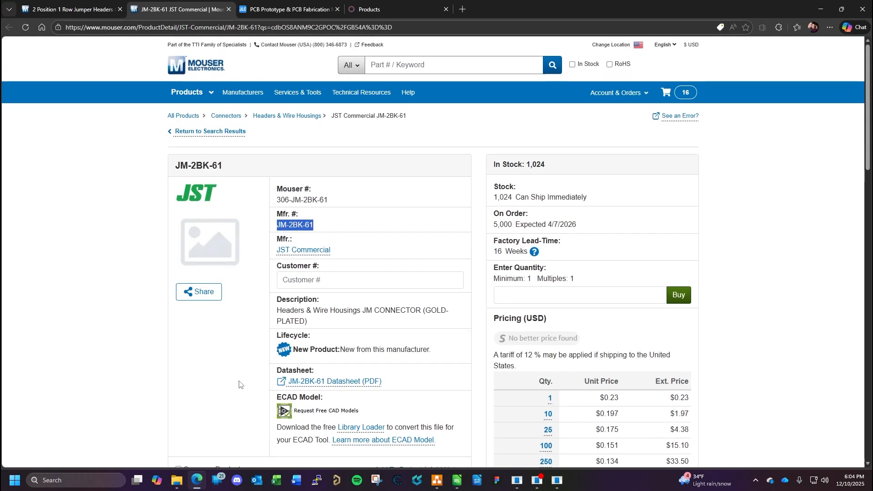
drag(329, 203, 276, 205)
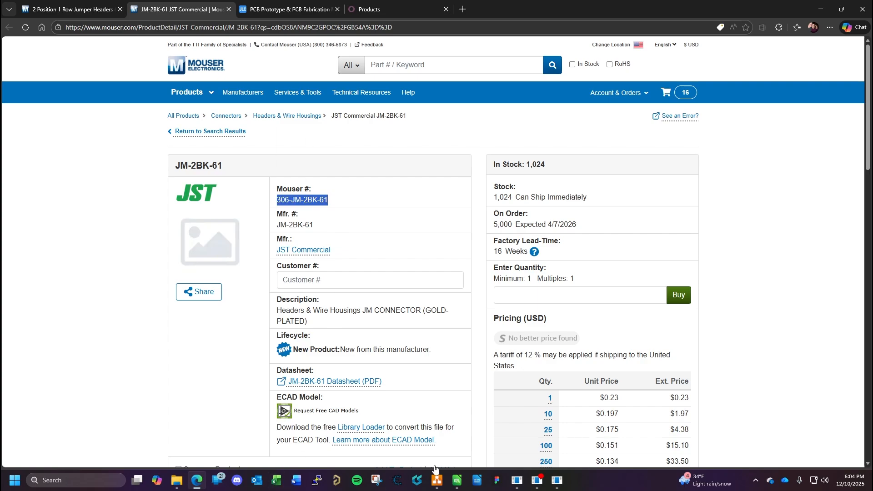
click(457, 482)
click(371, 394)
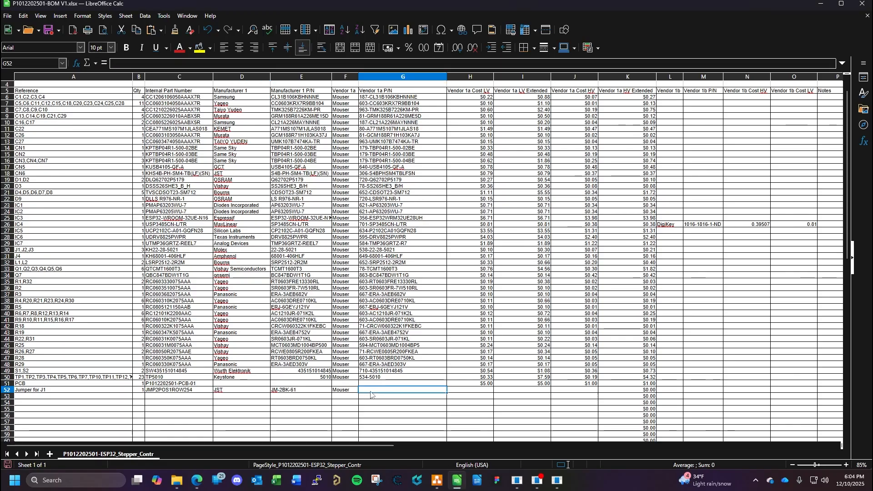
key(ctrl+v)
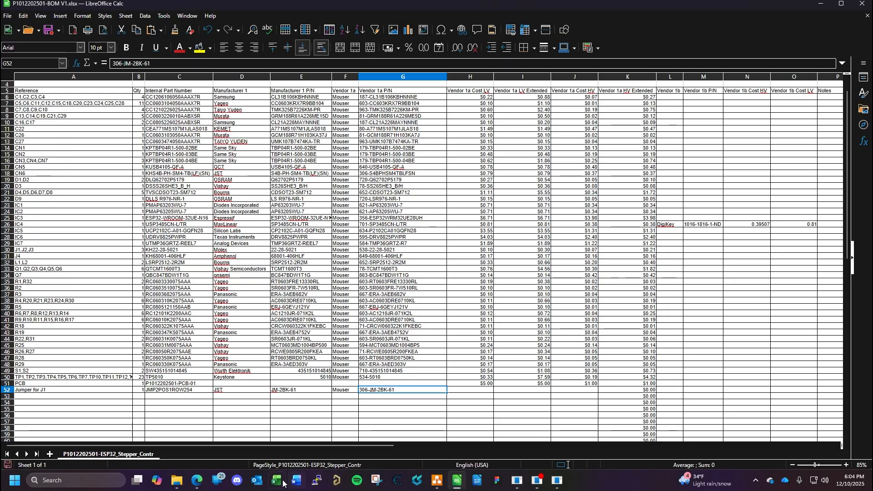
- Look up the jumper's price breaks on Mouser and enter 0.23 as the Vendor 1a Cost LV in H52
click(197, 481)
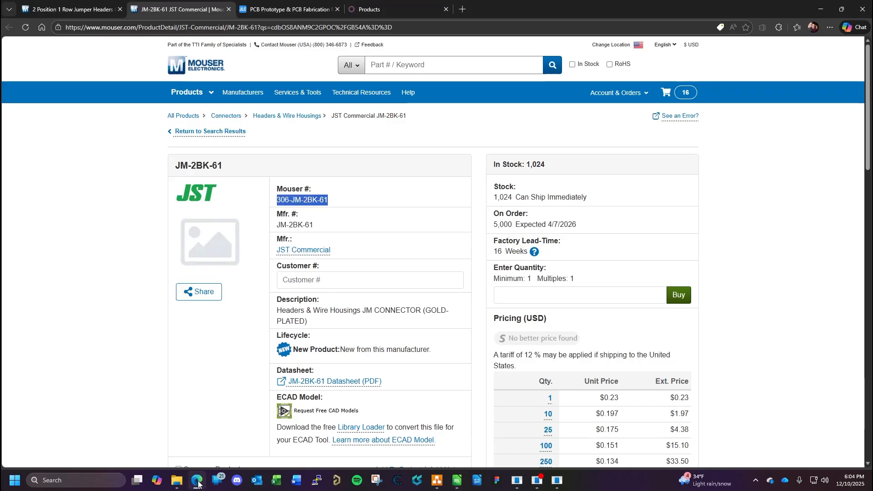
scroll(574, 392, down, 3)
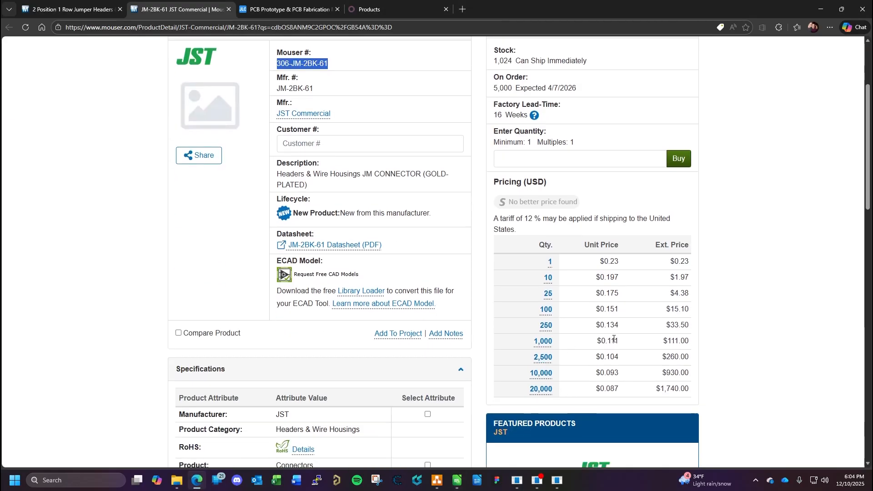
click(197, 480)
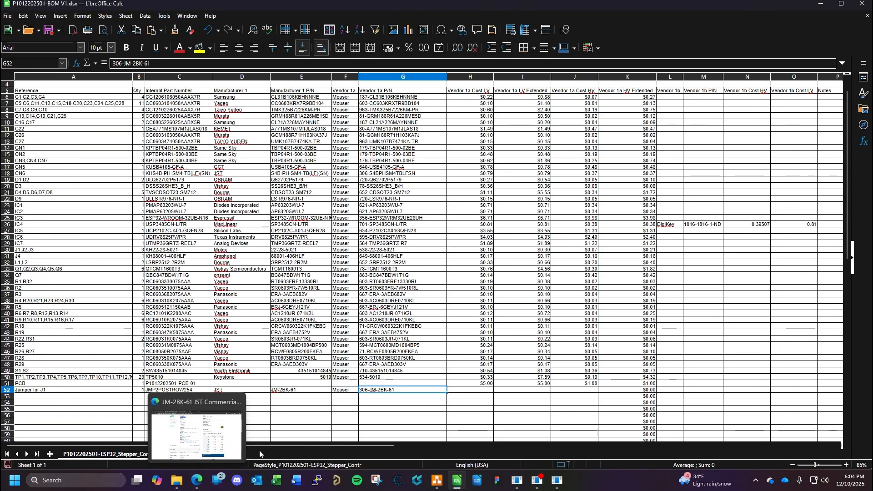
click(473, 390)
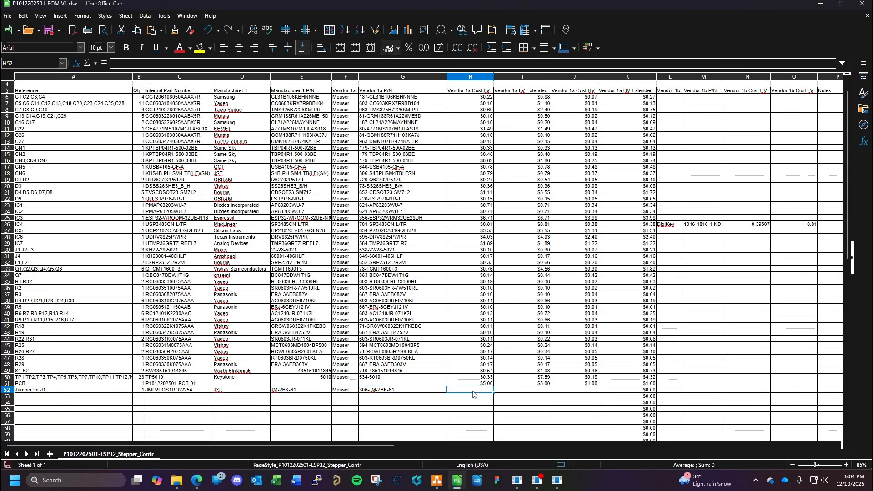
text(0.23)
- Enter 0.111 as the jumper's Vendor 1a Cost HV in J52
click(584, 391)
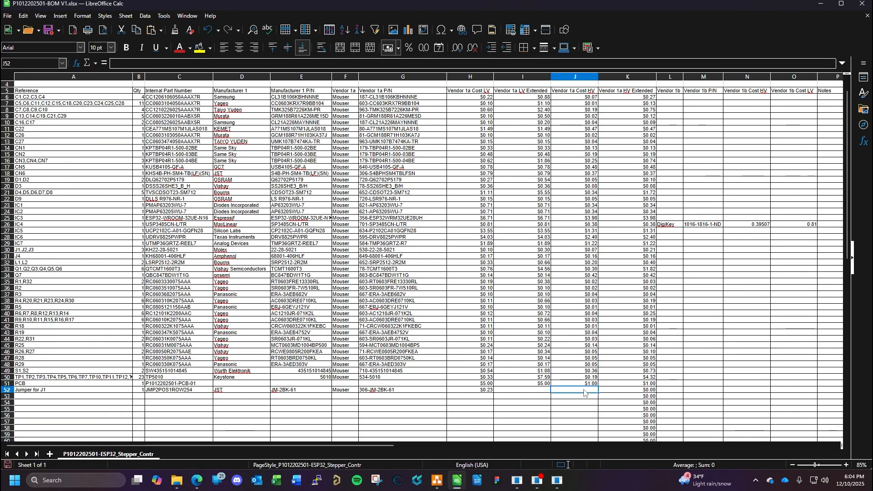
text(0.111)
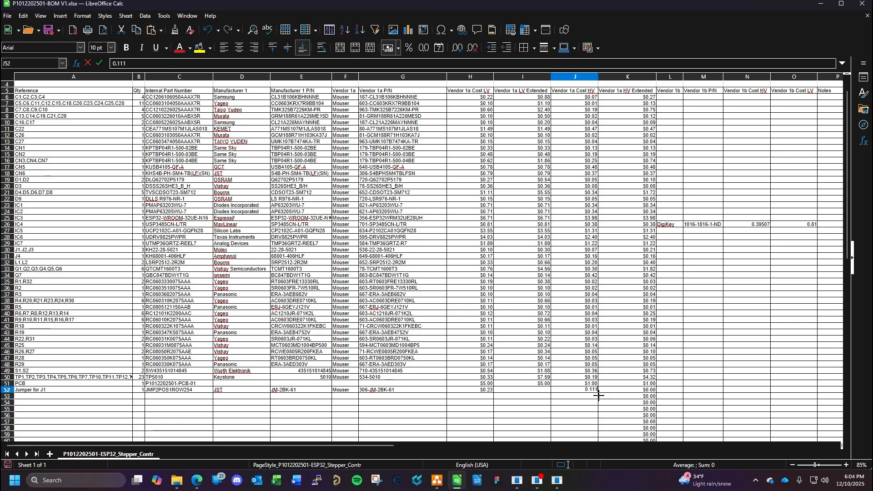
key(Return)
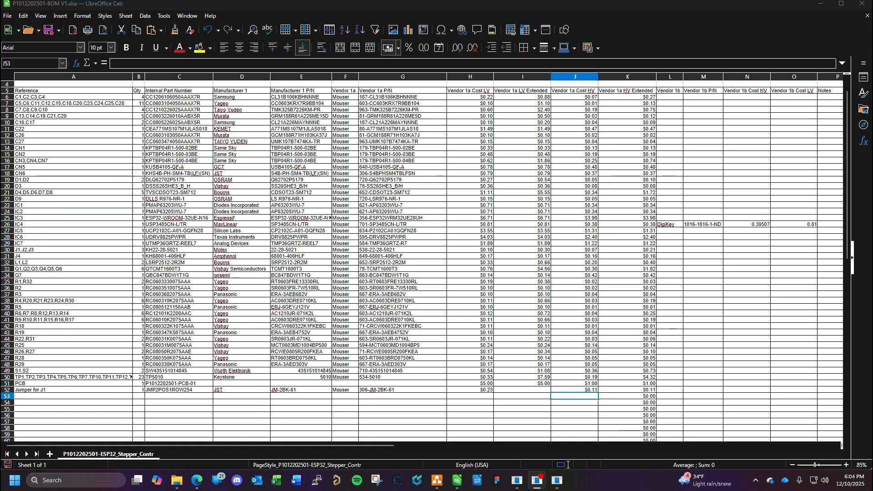
- Fill the Vendor 1a LV Extended formula from I51 down through I58
click(535, 390)
click(541, 384)
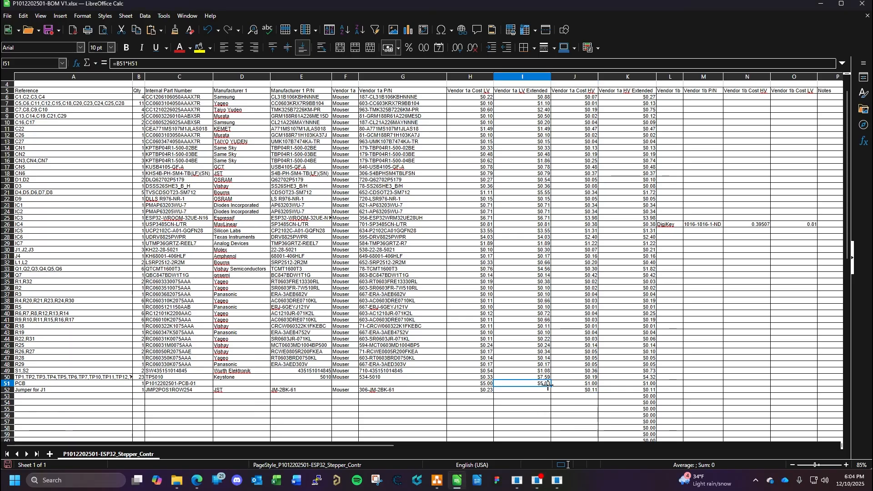
drag(551, 387, 554, 430)
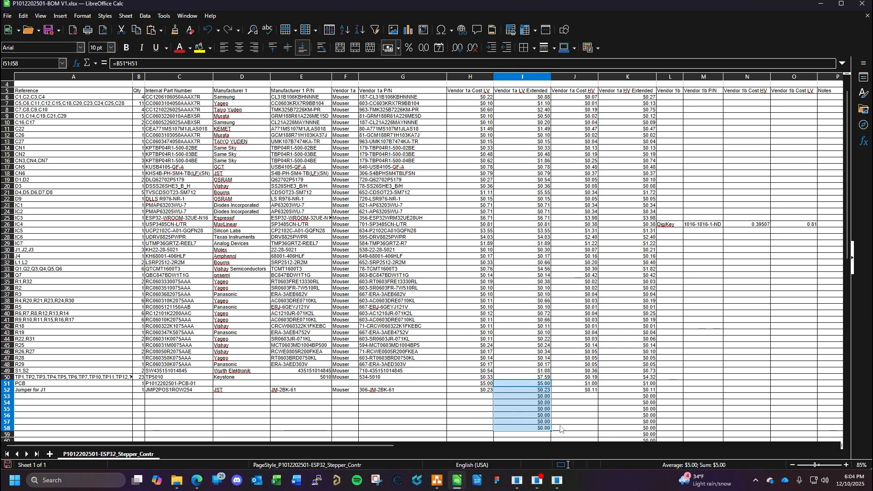
click(597, 392)
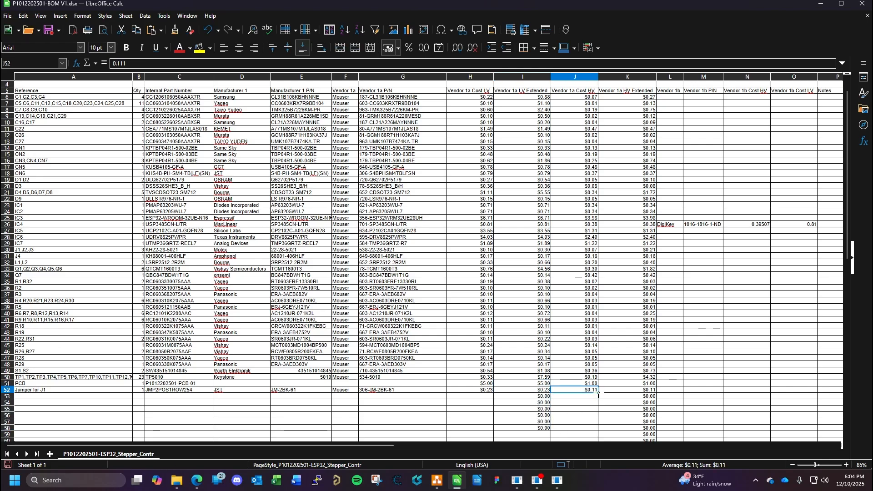
drag(599, 393, 599, 430)
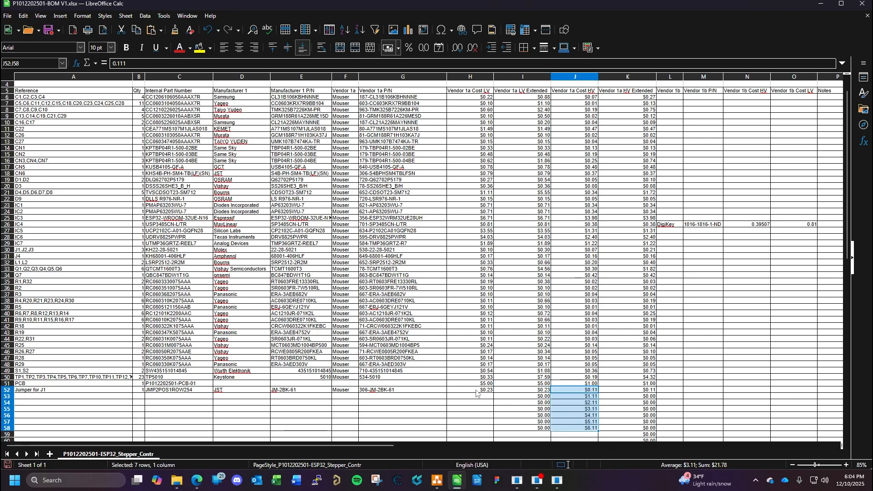
click(476, 390)
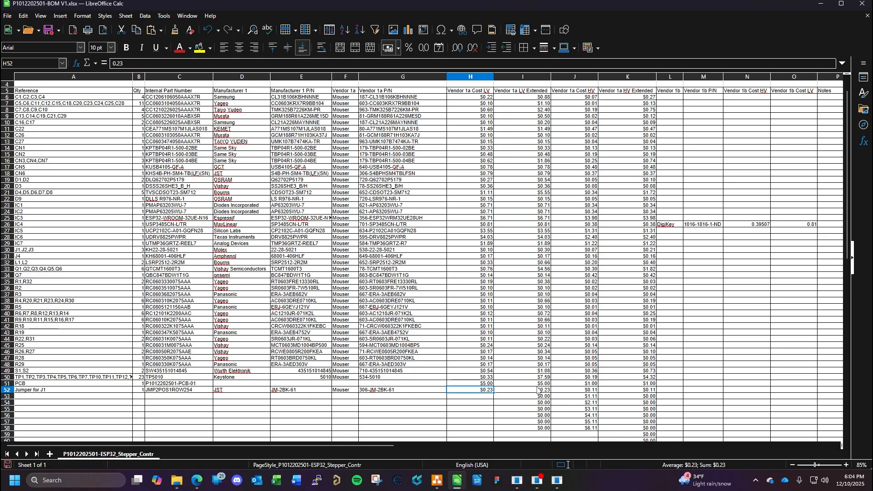
click(594, 403)
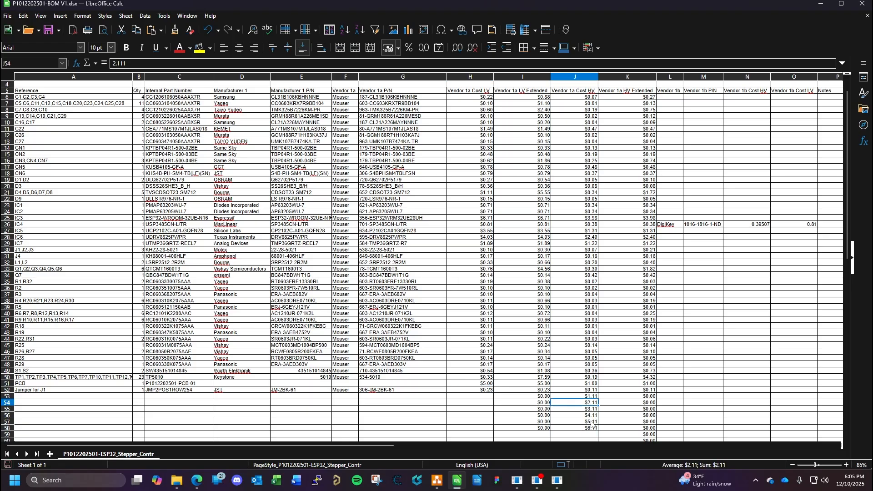
drag(595, 397, 593, 428)
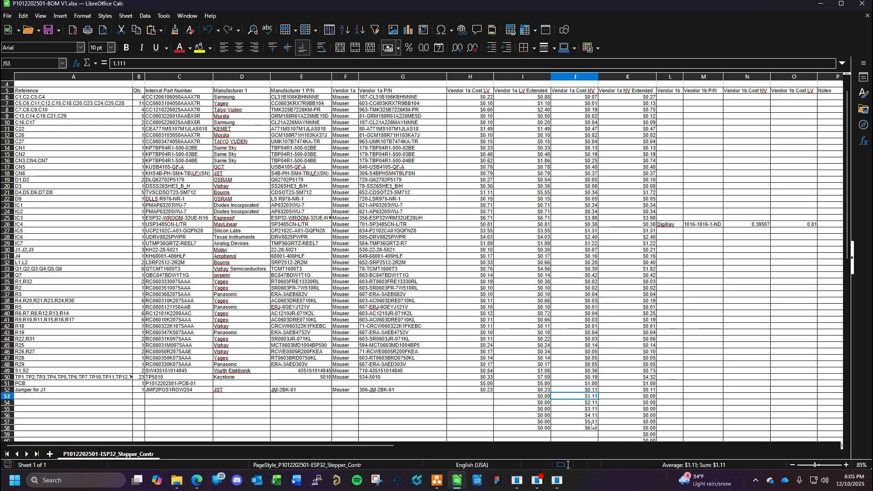
key(Delete)
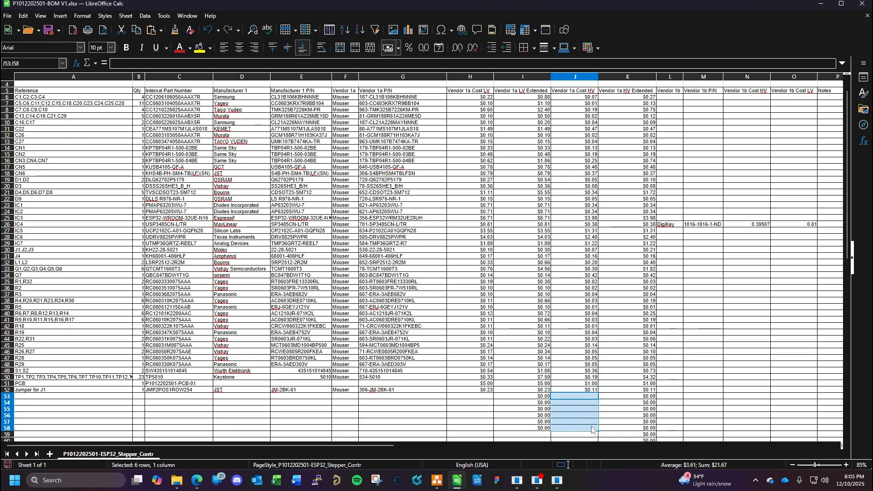
click(586, 390)
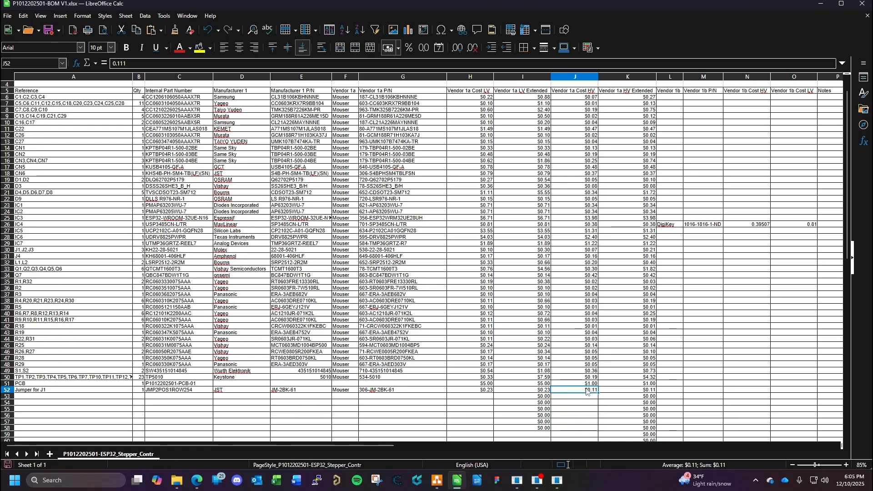
- Check the HV Extended formulas in column K, extend the Vendor 1a LV Extended formula from I58 to I60, and save the BOM
click(617, 396)
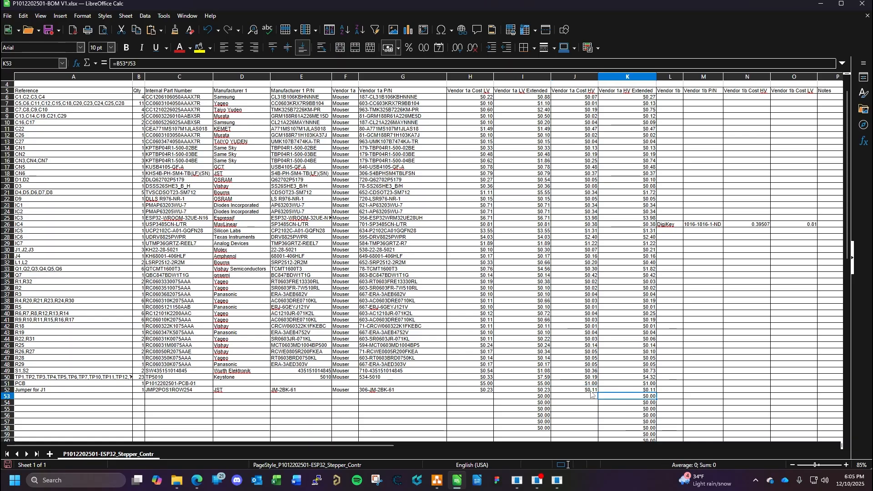
click(590, 391)
click(651, 390)
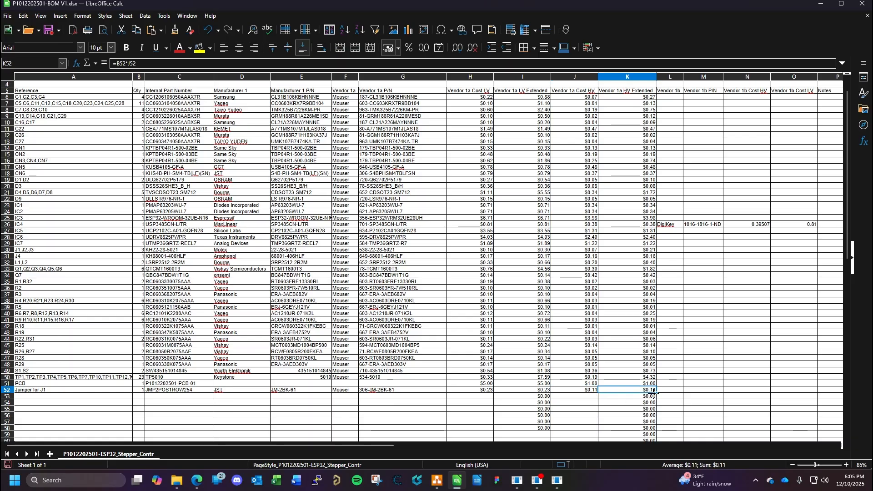
scroll(649, 396, down, 2)
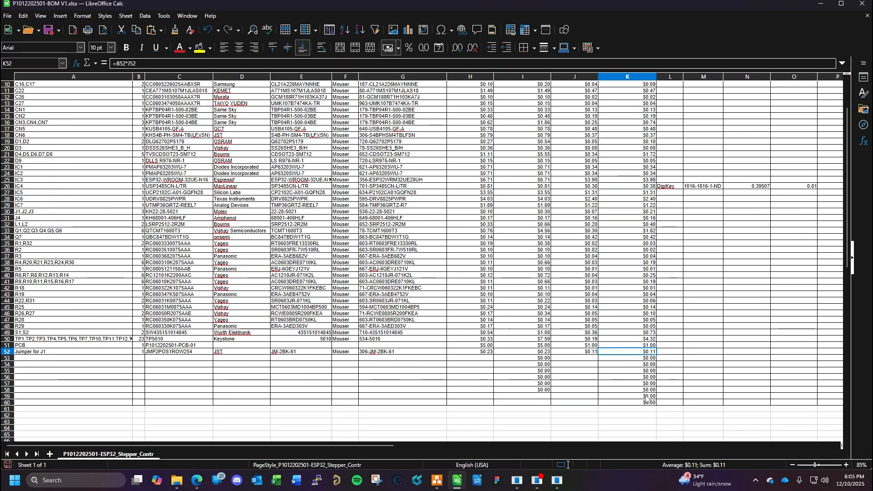
key(Down)
key(Down)
key(Down)
key(Down)
key(Down)
key(Down)
key(Down)
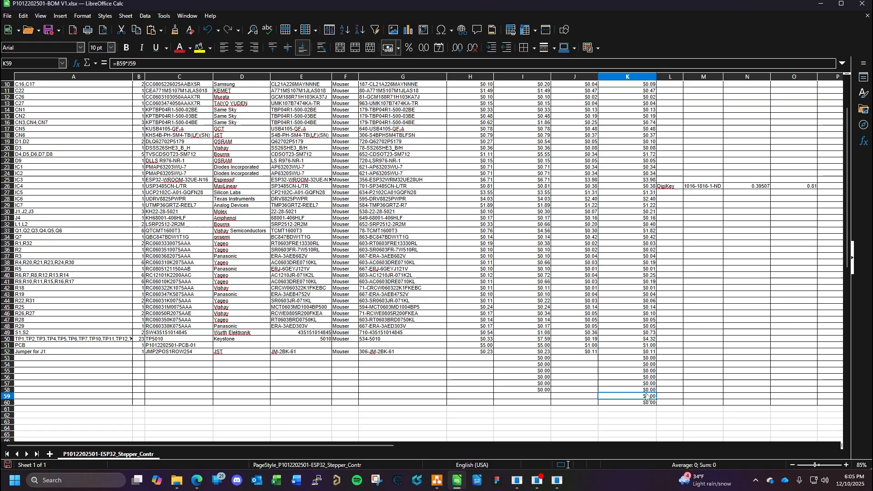
click(547, 391)
drag(551, 395, 552, 403)
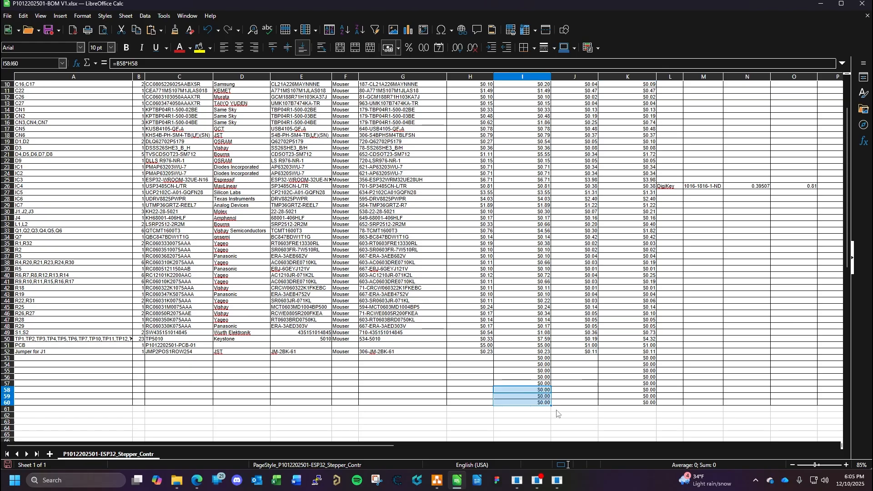
key(ctrl+s)
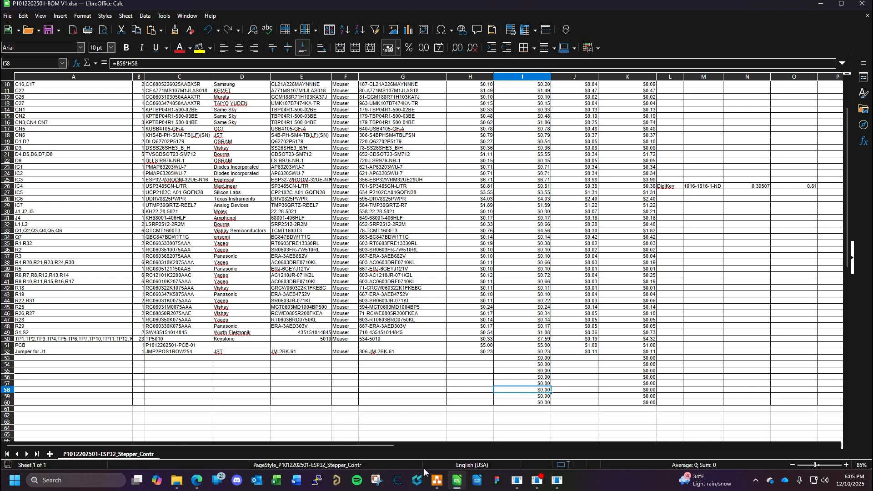
- Switch to Odoo Inventory and start a new product that is purchasable but not for sale
click(202, 476)
click(381, 8)
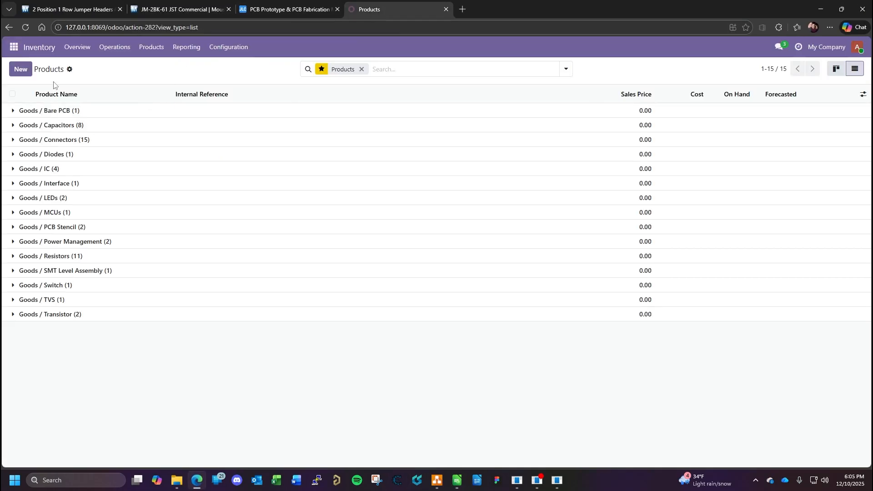
click(23, 69)
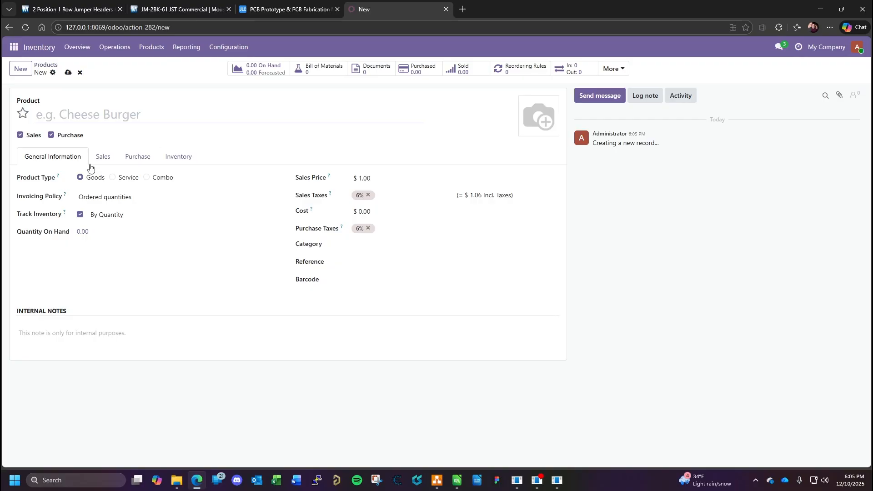
click(20, 135)
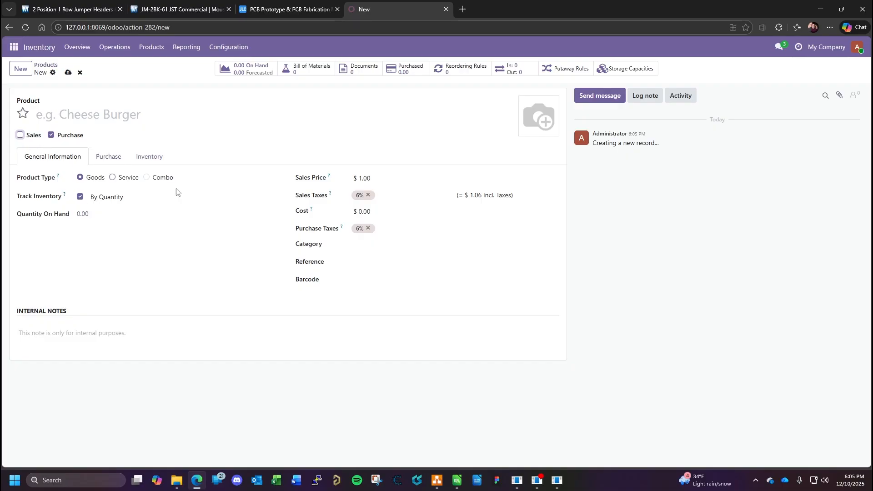
- Set the product's sales price to 0.00 and cost to 0.23, with the 6% sales and purchase taxes removed
click(377, 179)
key(BackSpace)
click(369, 195)
click(377, 211)
text(01.)
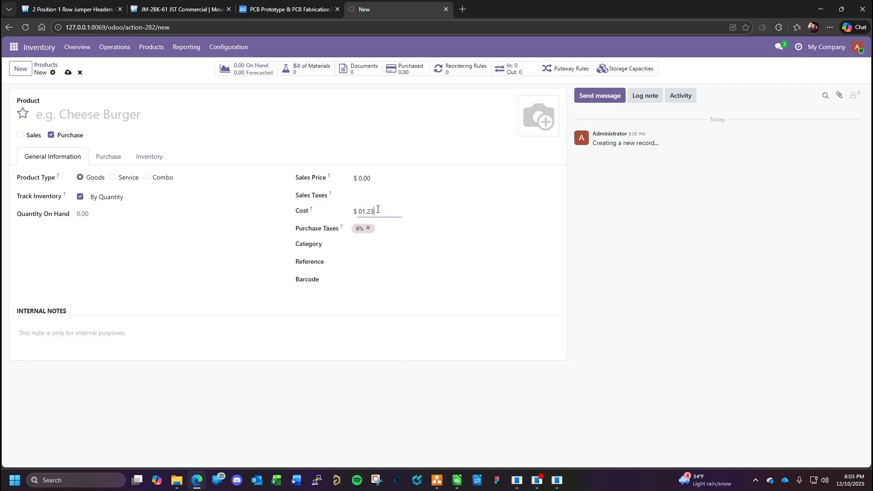
text(23)
key(ctrl+a)
text(0)
click(368, 228)
- Assign the new product to the Goods / Connectors category
click(364, 245)
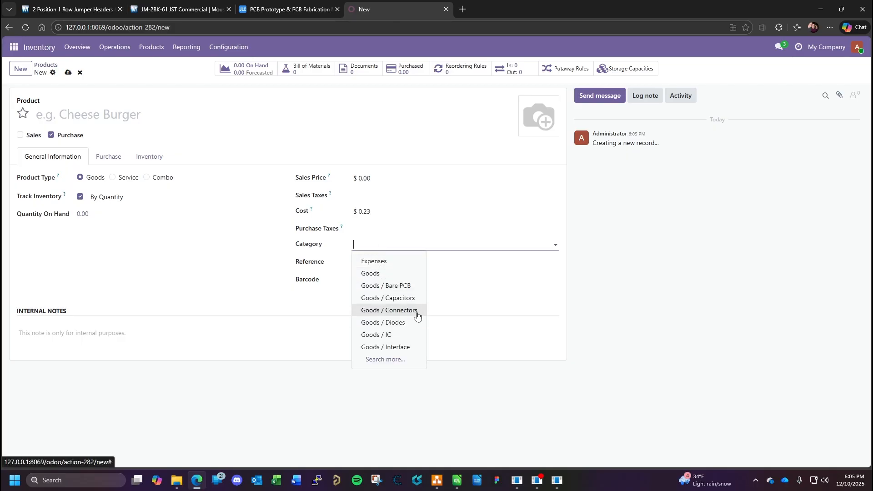
click(399, 360)
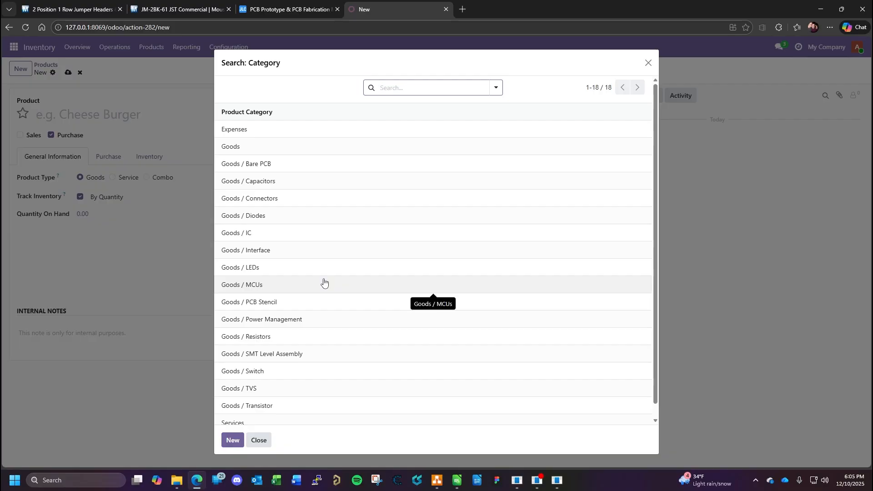
click(286, 199)
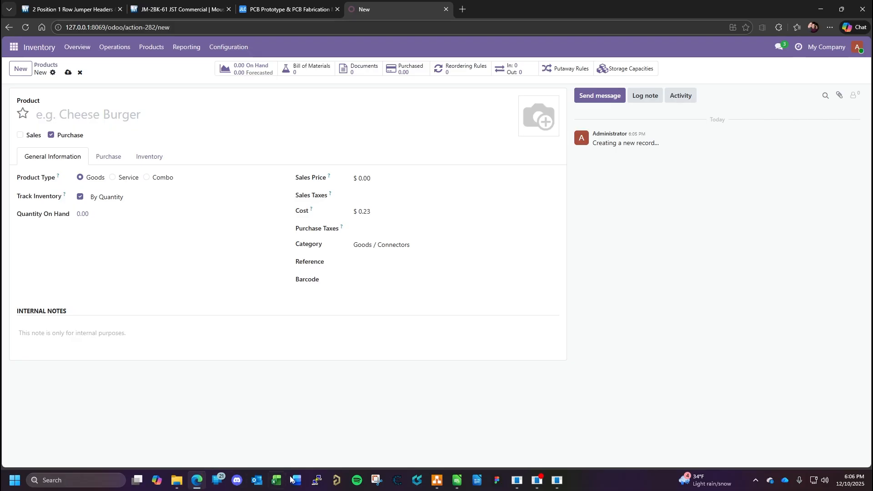
click(276, 480)
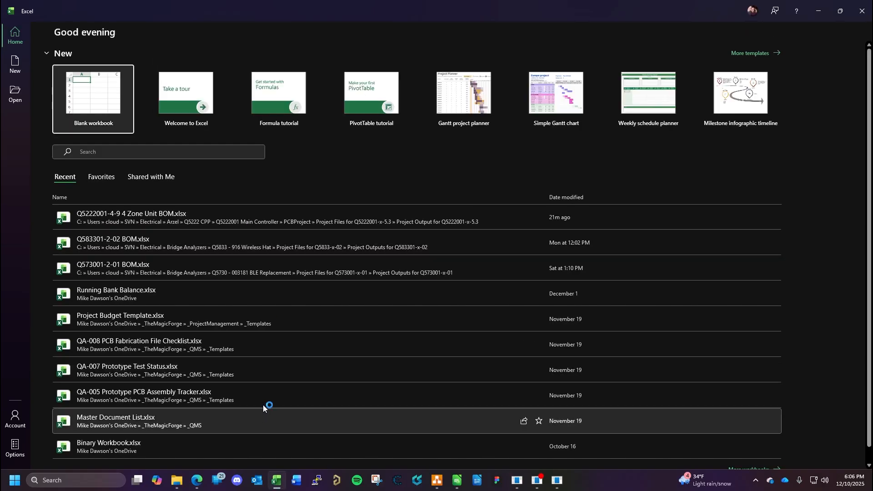
click(862, 11)
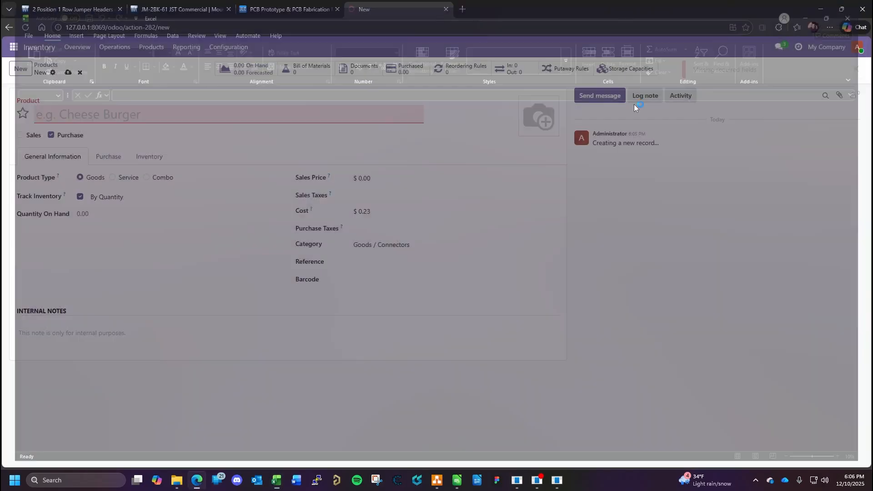
click(457, 480)
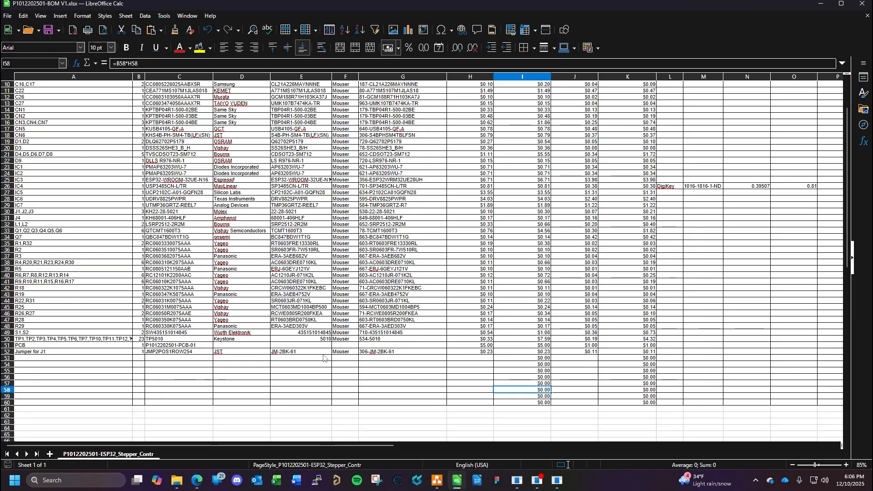
click(197, 480)
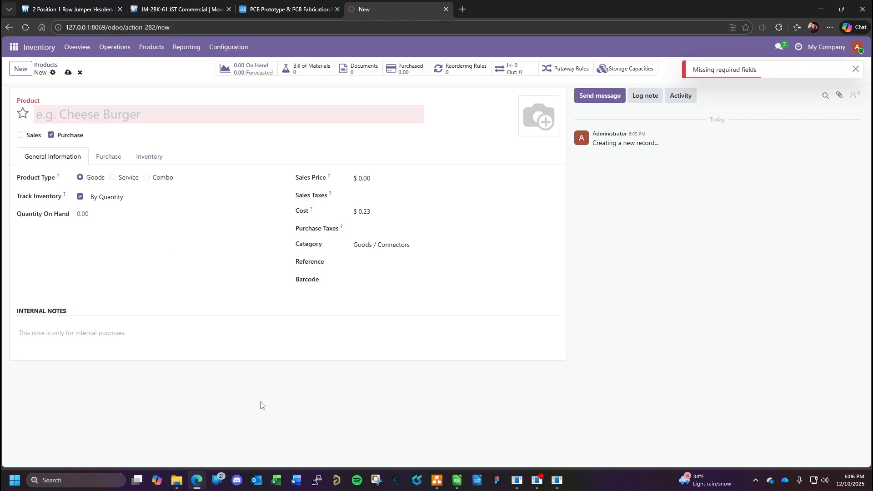
- Copy the internal part number JMP2POS1ROW254 from C52 of the BOM and paste it as the Odoo product's name
click(457, 480)
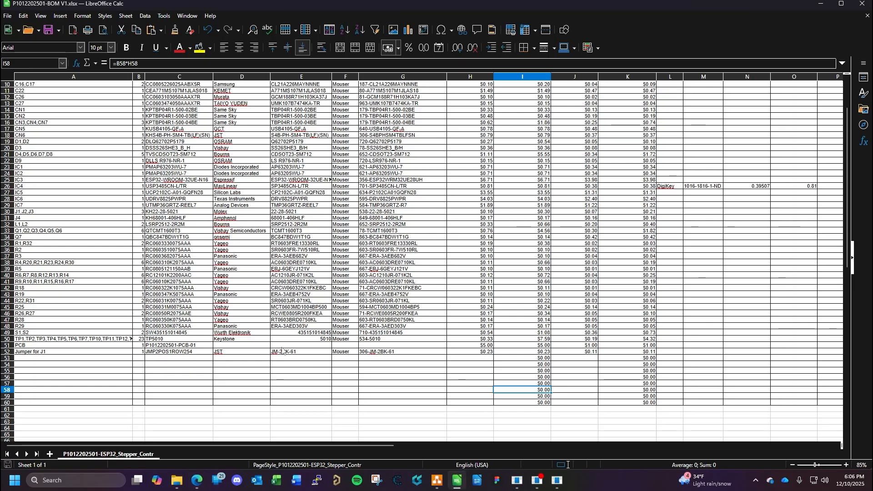
click(169, 352)
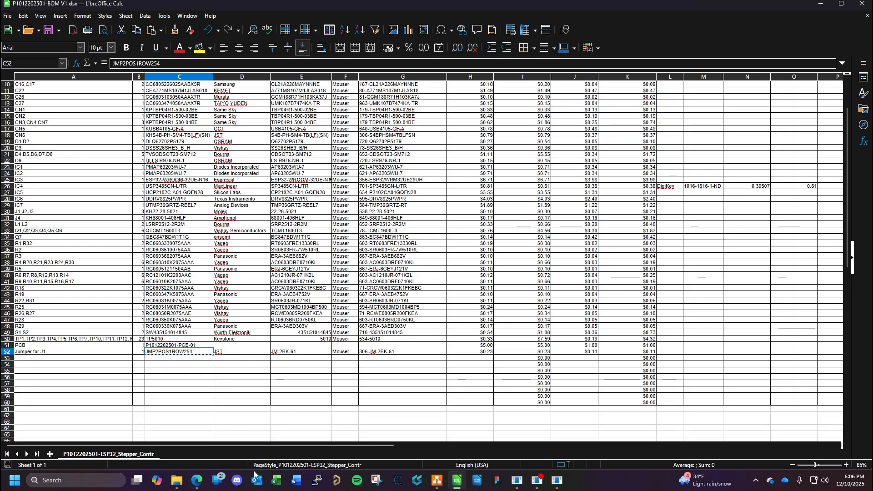
click(196, 480)
click(235, 119)
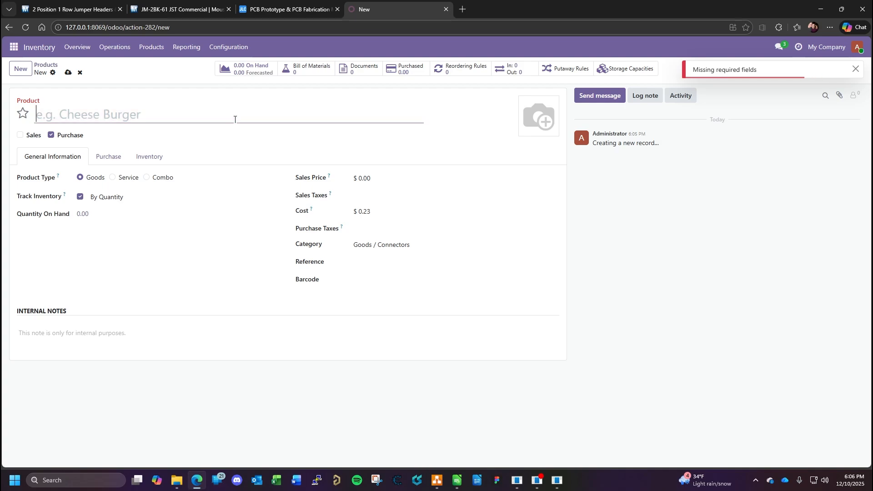
text(JMP2POS1ROW254)
- Close the Mouser jumper search results and review the JM-2BK-61 product page
click(92, 14)
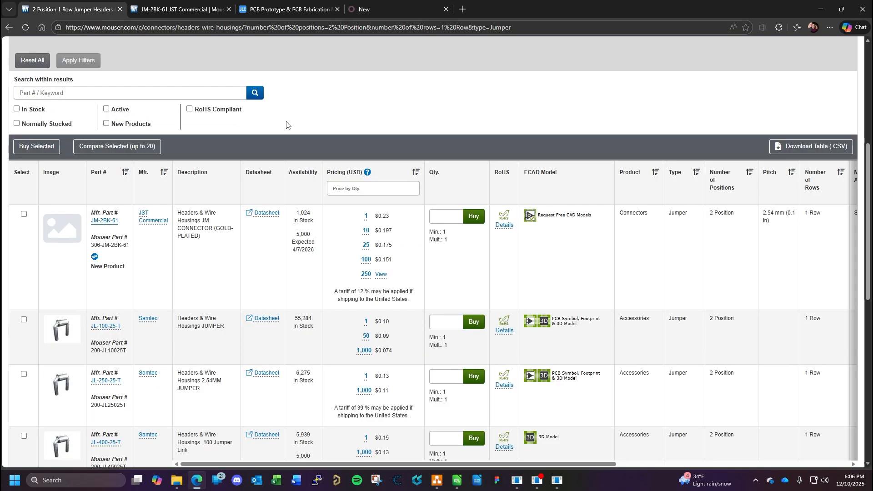
click(191, 10)
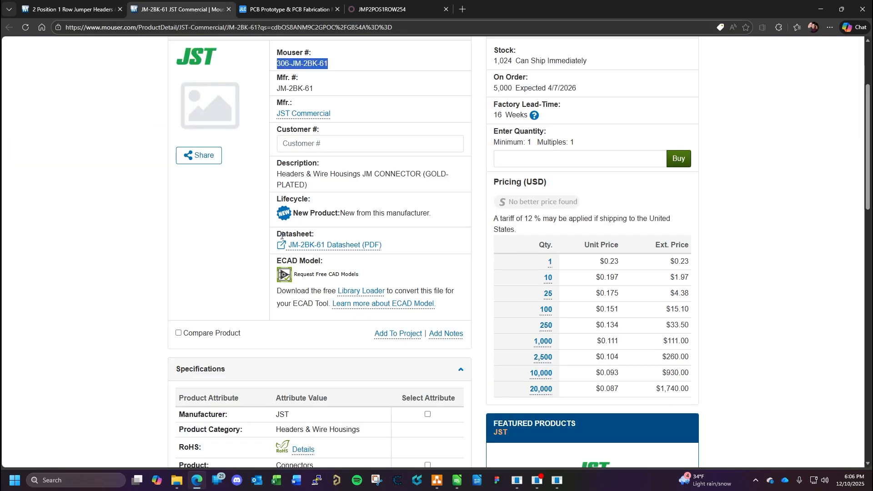
click(119, 9)
scroll(437, 246, up, 1)
scroll(438, 247, up, 2)
scroll(437, 247, down, 2)
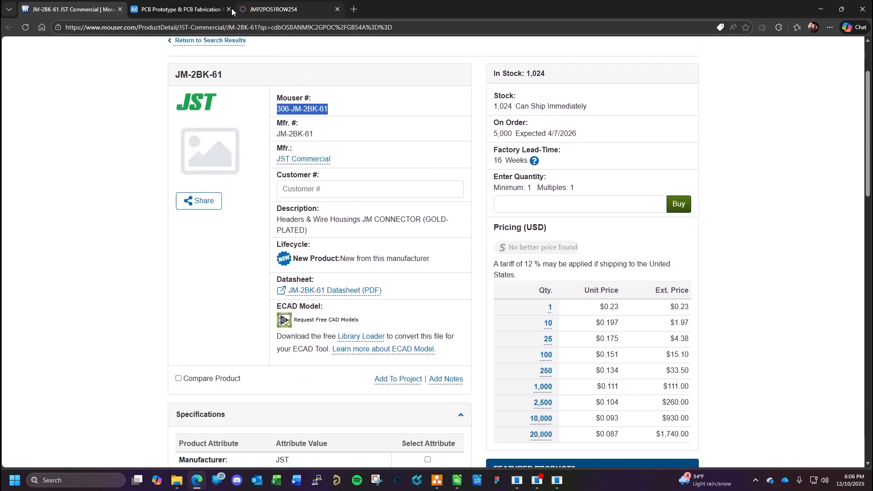
- Set the Odoo product's reference to "Jumper, 2 Position, 1 Row, 2.54mm, -55°C to 155°C, RoHS", consulting the Mouser specifications
click(299, 6)
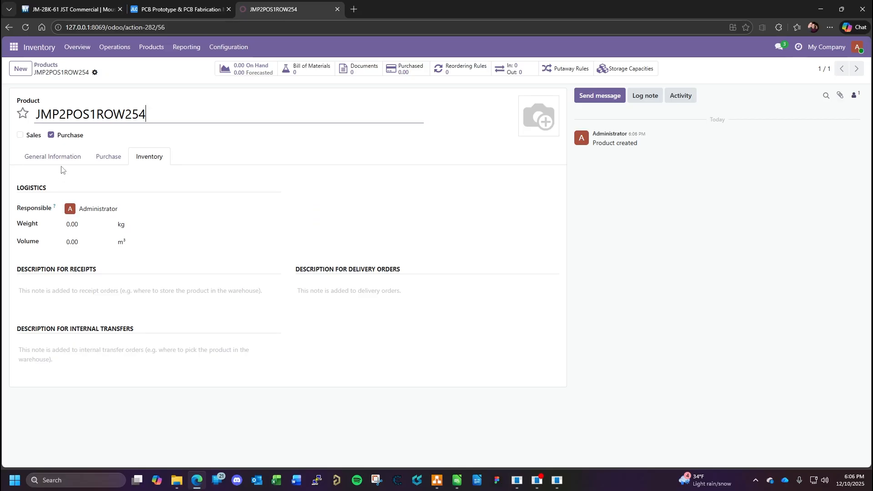
click(49, 156)
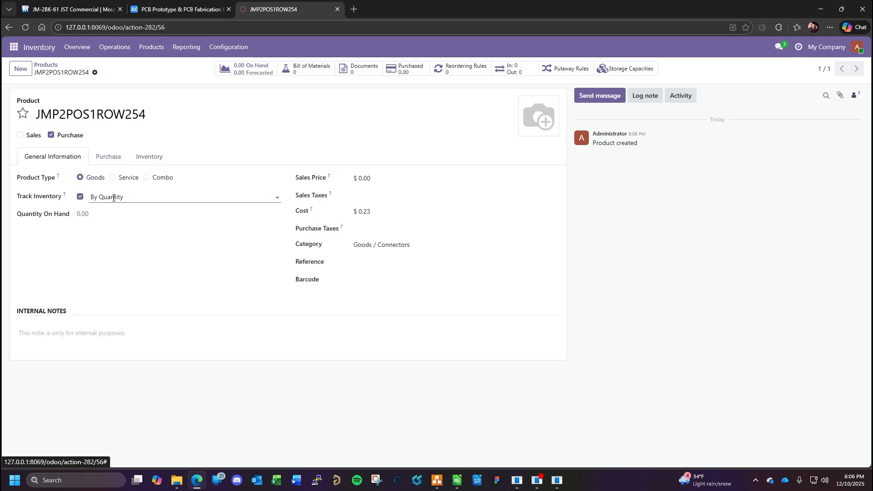
click(385, 260)
text(J)
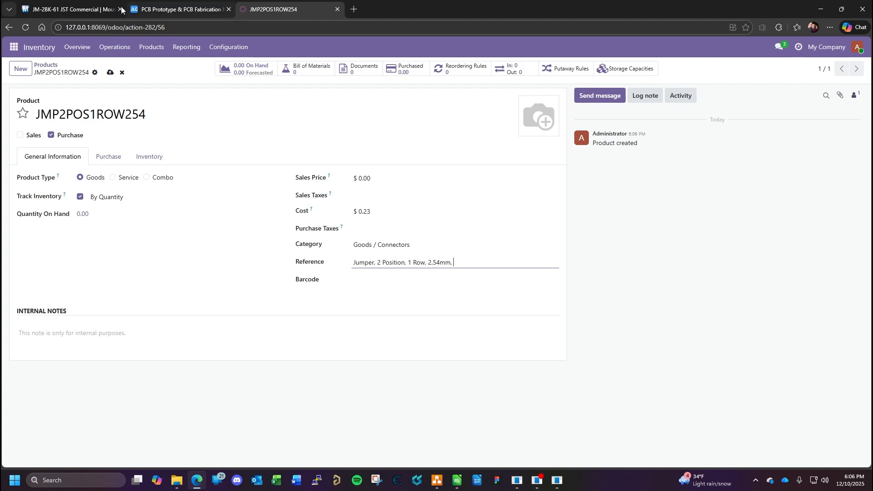
click(73, 9)
scroll(378, 203, down, 7)
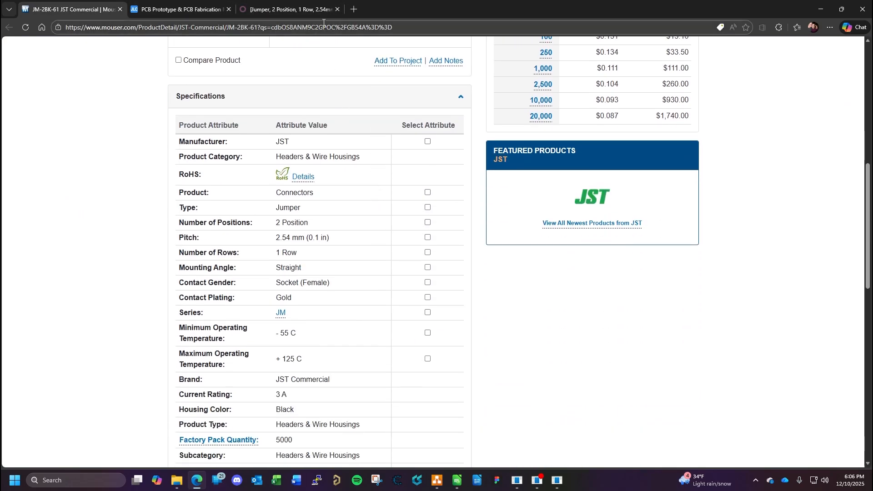
click(308, 10)
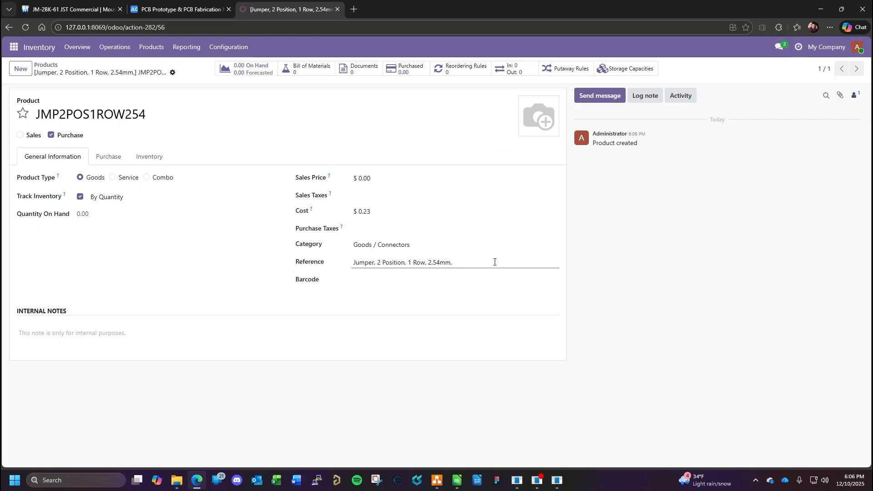
text(55)
text(to 155°C, RoHS)
- Check the jumper's current rating on the Mouser page and insert "3A," before the temperature range in the Odoo reference
click(103, 10)
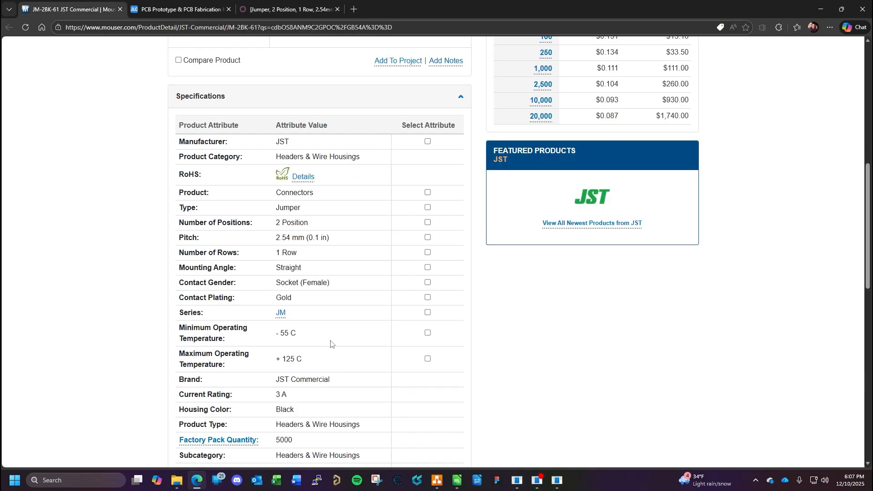
click(272, 8)
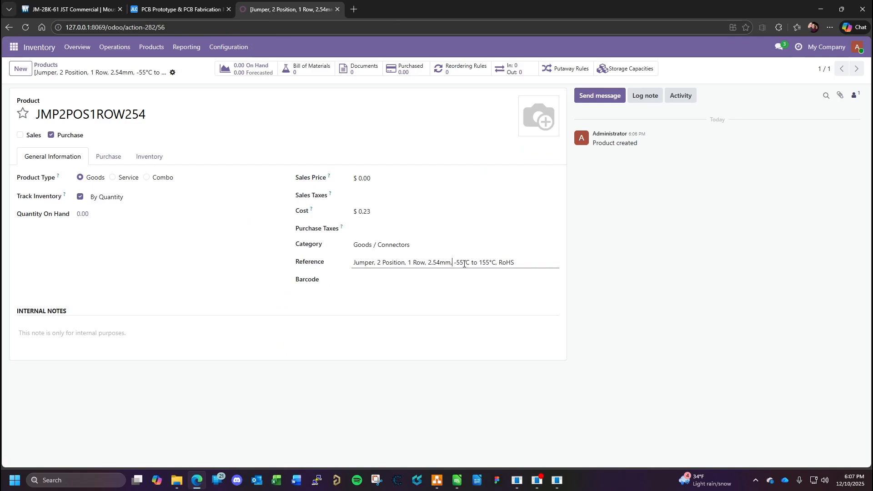
text(3A,)
- Add a vendor line to the product's purchase information with Mouser as the vendor
click(107, 160)
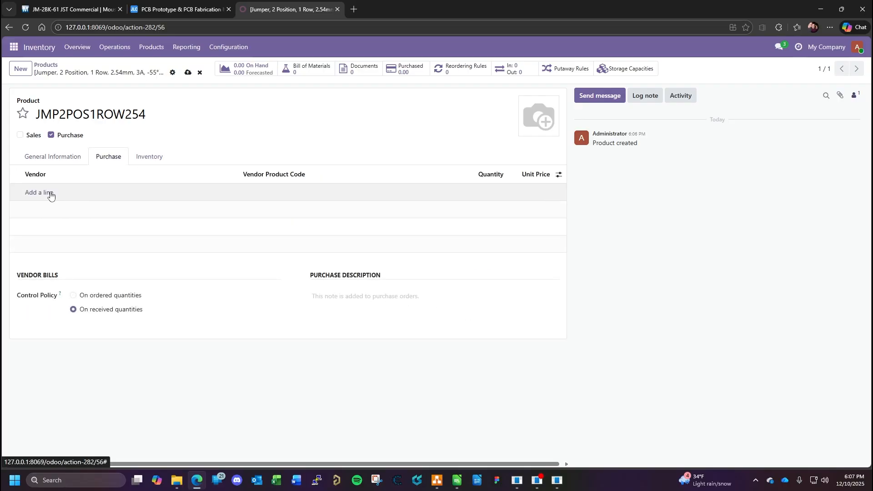
click(50, 192)
text(mou)
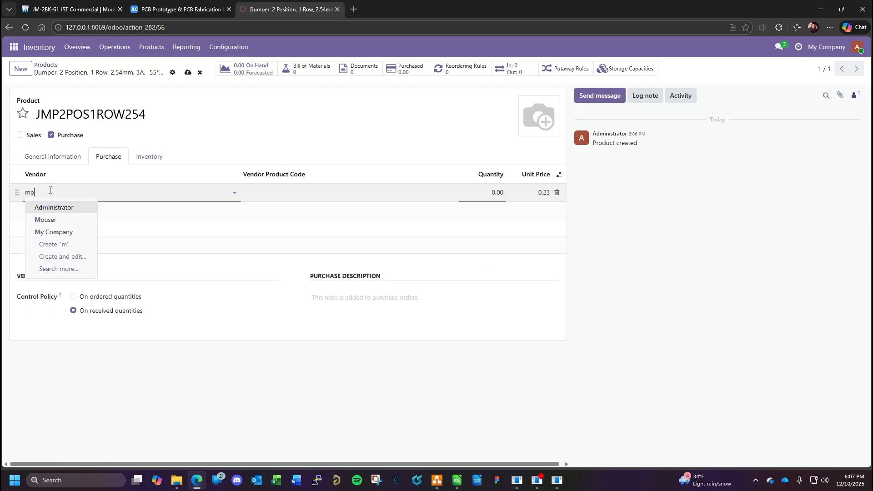
click(62, 206)
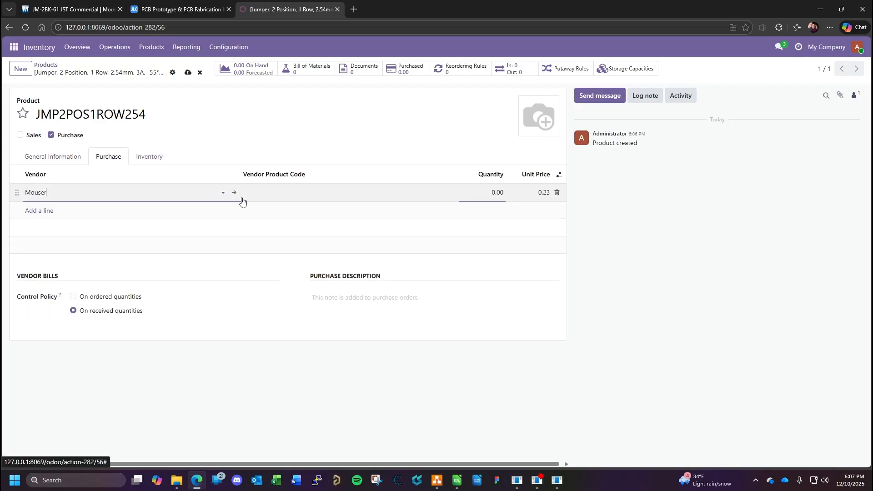
- Copy the Mouser part number 306-JM-2BK-61 from the product page and paste it as the vendor product code
click(88, 10)
click(174, 9)
click(86, 11)
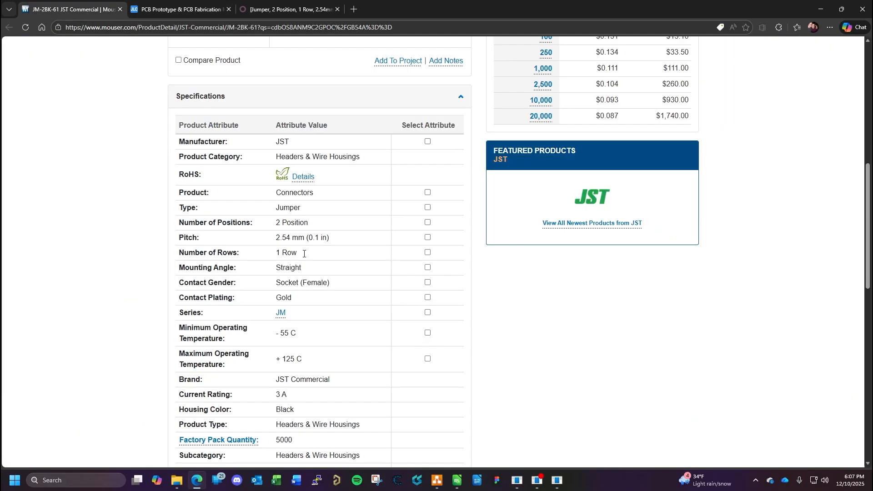
scroll(318, 219, up, 6)
click(326, 112)
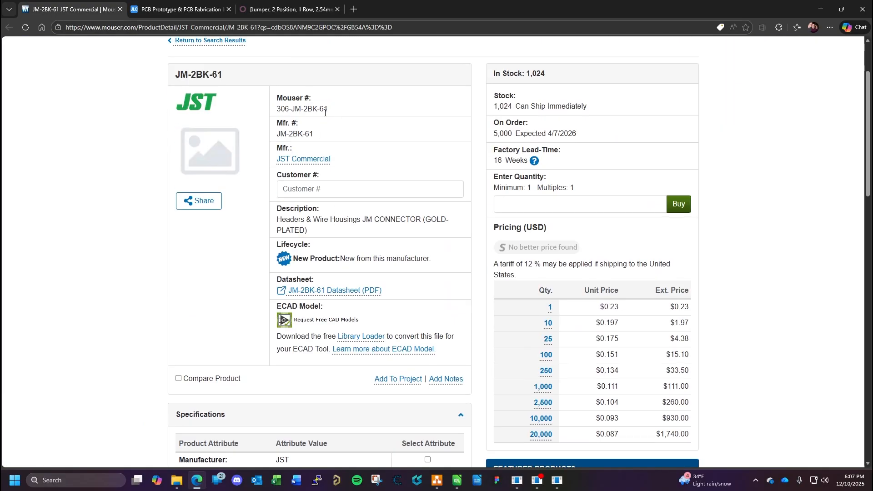
drag(325, 109, 276, 112)
key(ctrl+c)
key(ctrl+3)
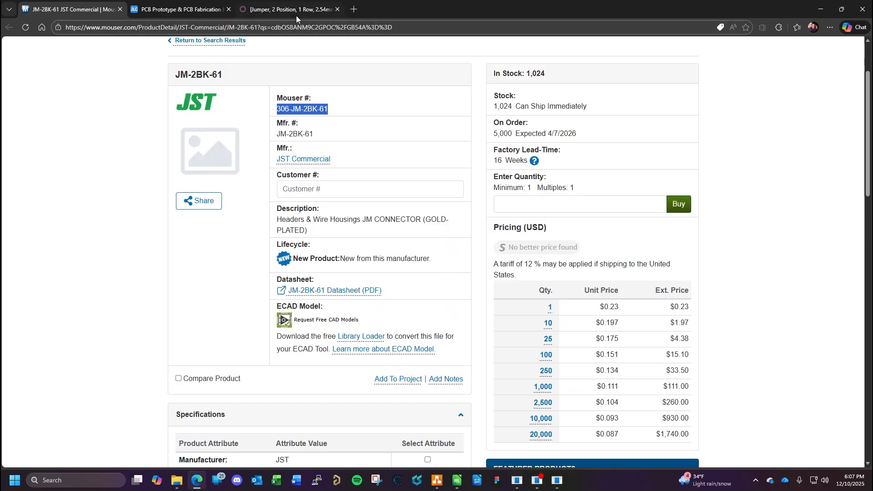
click(288, 197)
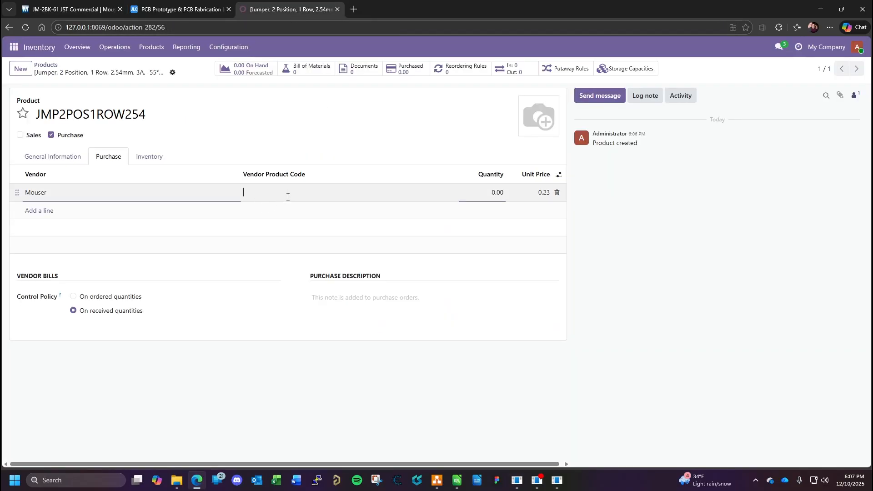
key(ctrl+v)
- Set the Mouser vendor line's quantity to 1 and save the product
click(493, 194)
text(1)
click(654, 247)
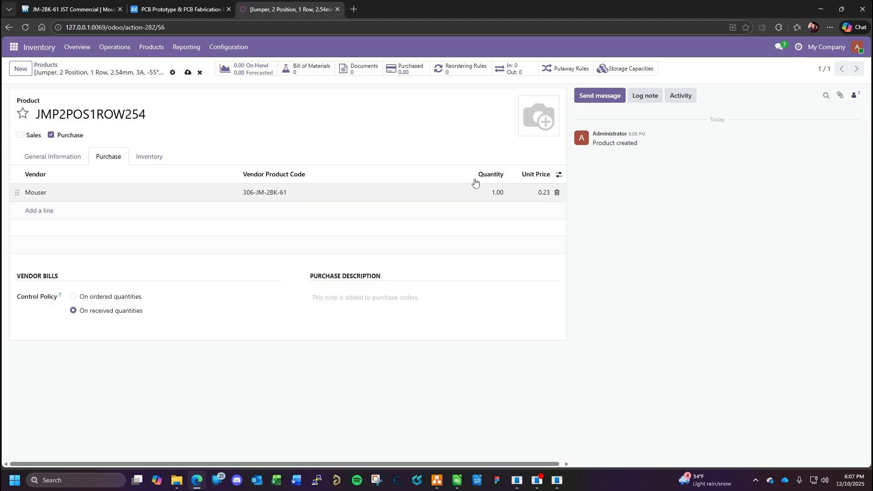
click(187, 74)
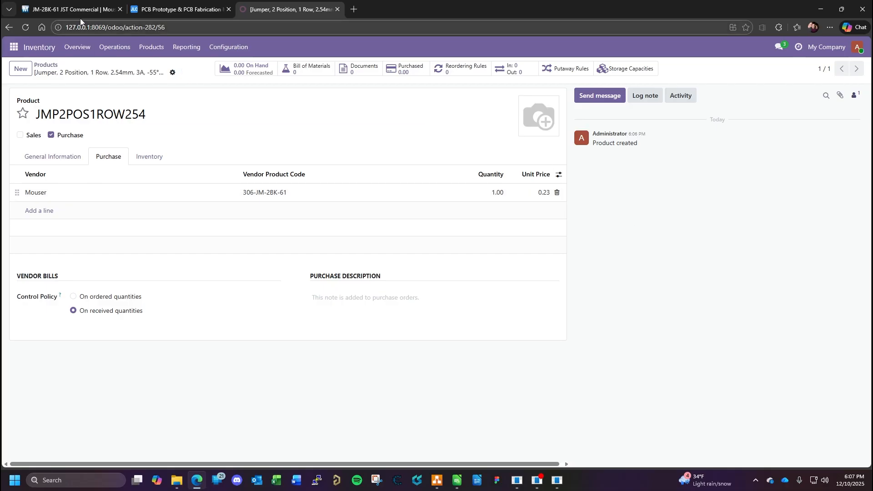
- Switch to the KiCad schematic and examine the connectors and their mates on the RS-485, Limit Switches and Power Supplies sheets
click(70, 9)
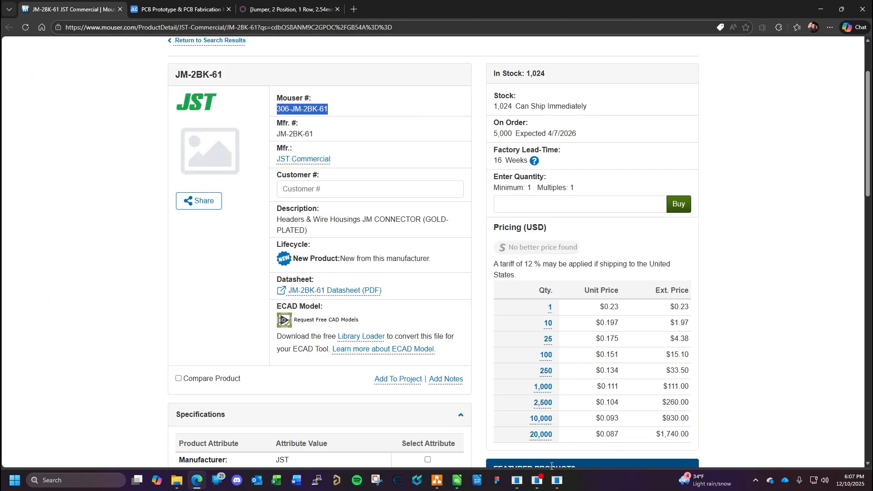
mouse_move(517, 484)
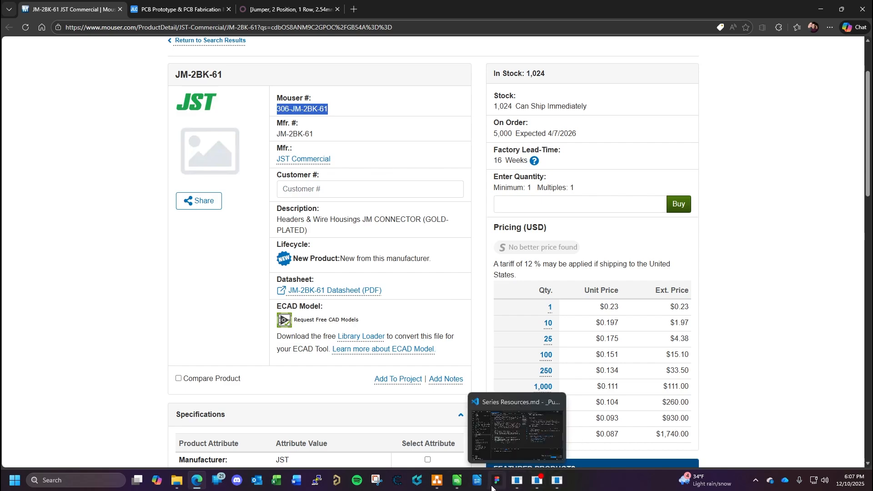
mouse_move(555, 483)
click(606, 434)
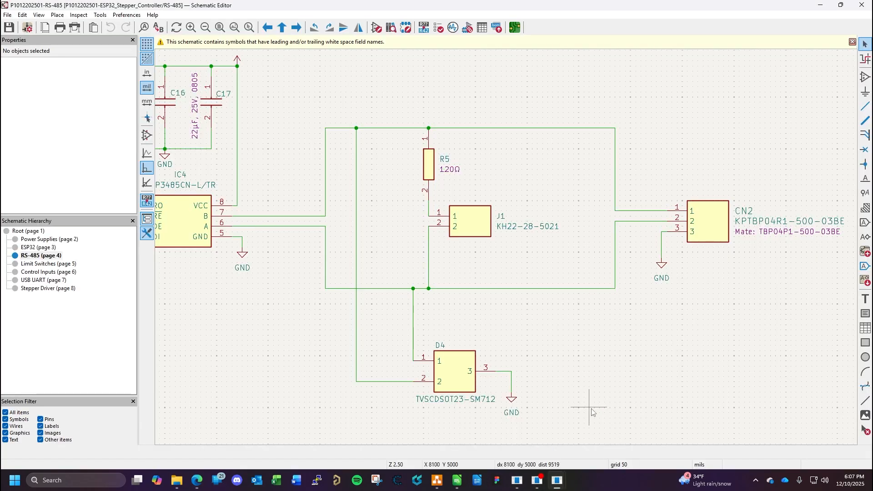
scroll(508, 251, down, 4)
scroll(508, 251, up, 4)
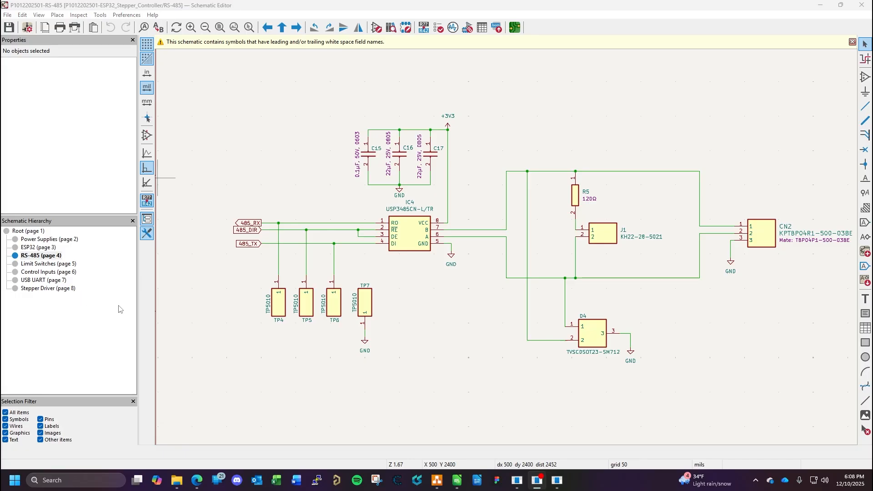
click(44, 265)
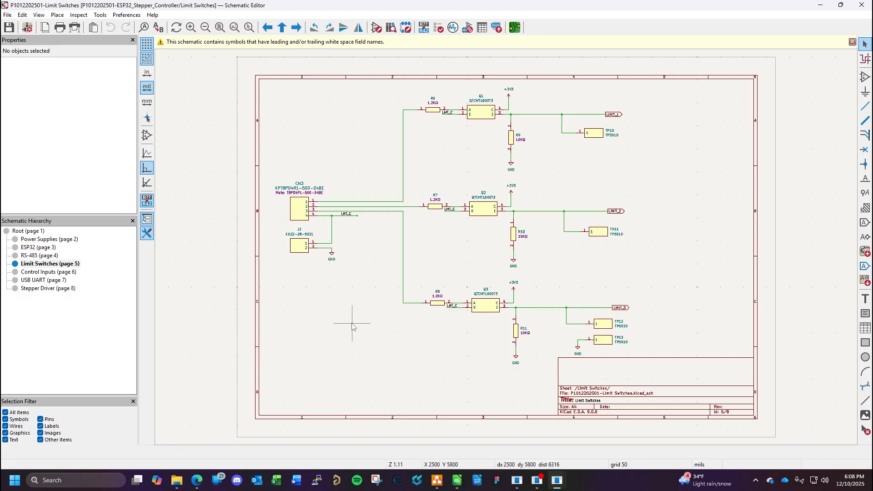
click(34, 240)
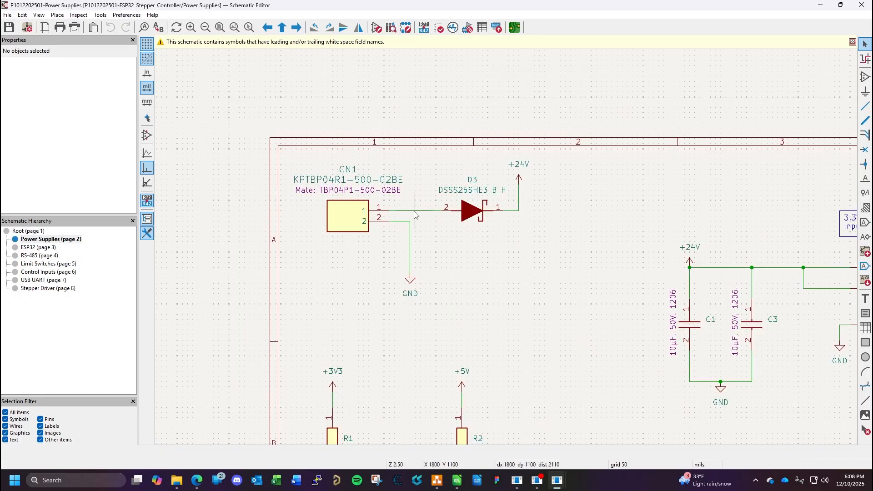
drag(556, 278, 438, 256)
scroll(317, 211, up, 2)
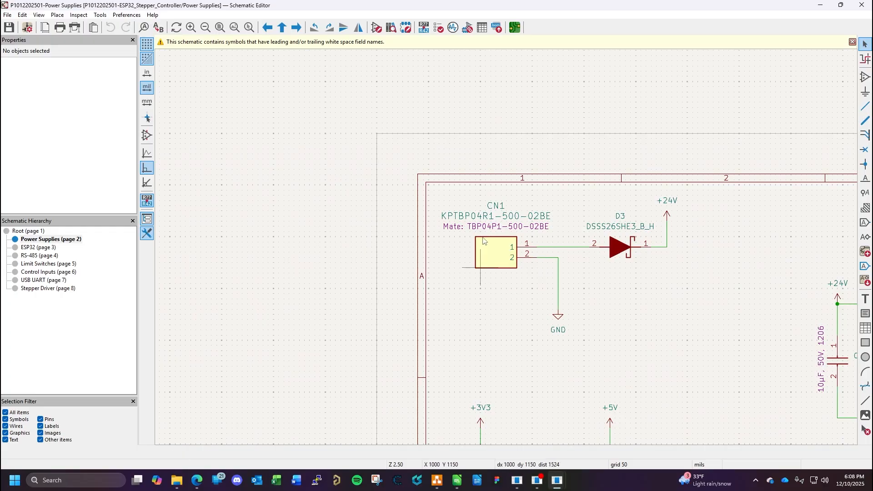
- Return to the Odoo product list and expand the Goods / Connectors category
click(192, 486)
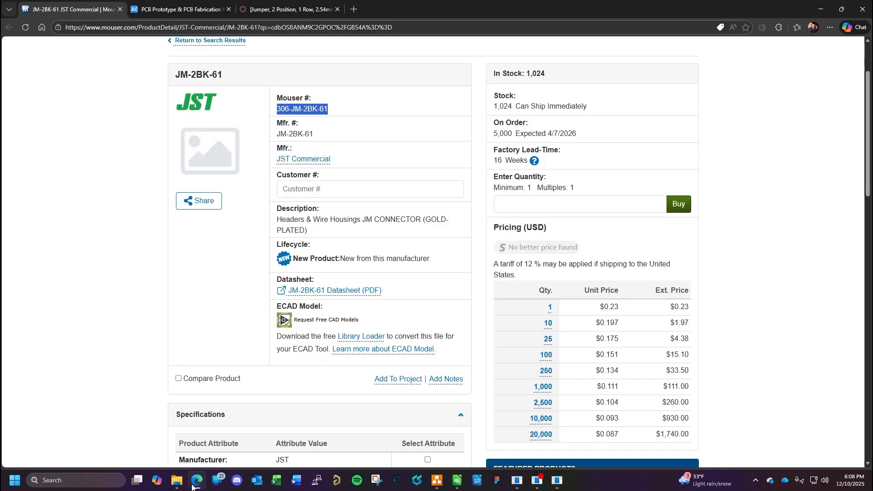
click(272, 10)
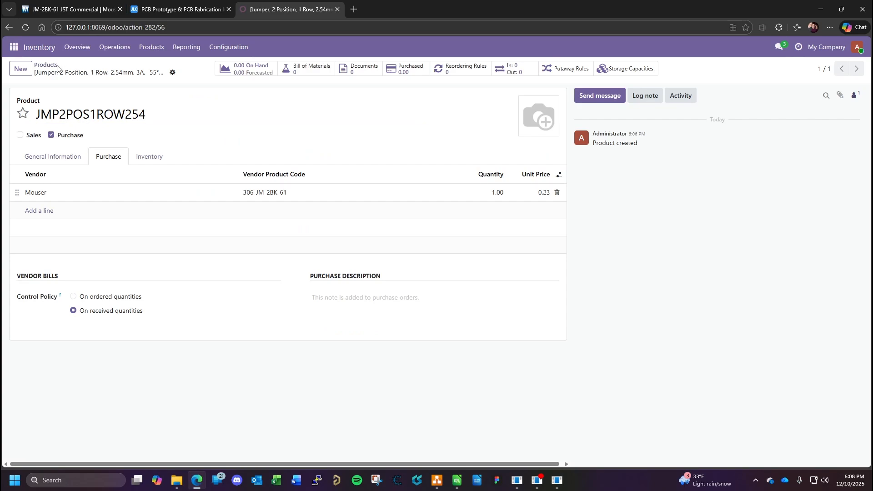
click(45, 65)
click(19, 141)
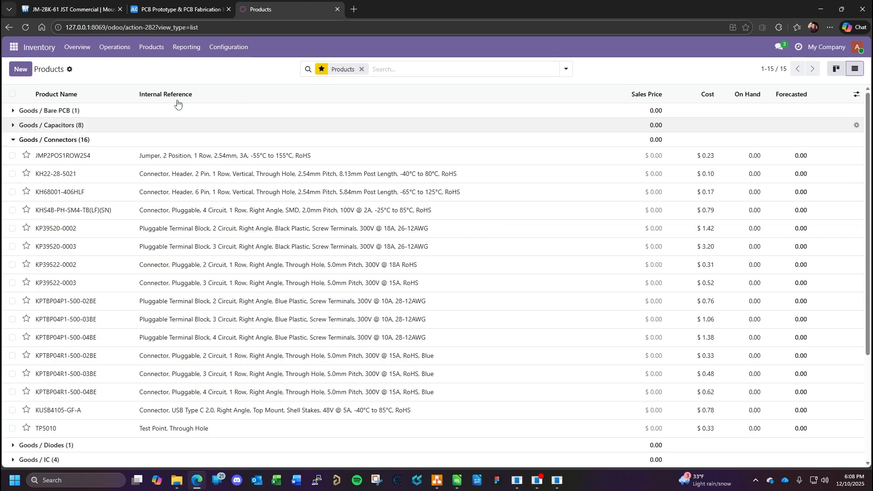
- Check CN1's mate in the schematic and view the general information of the KPTBP04P1-500-02BE product in Odoo
mouse_move(557, 481)
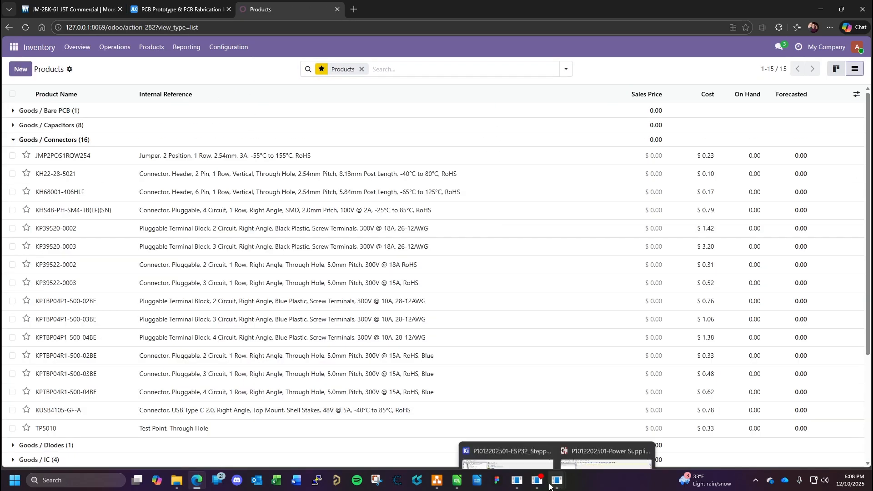
click(600, 423)
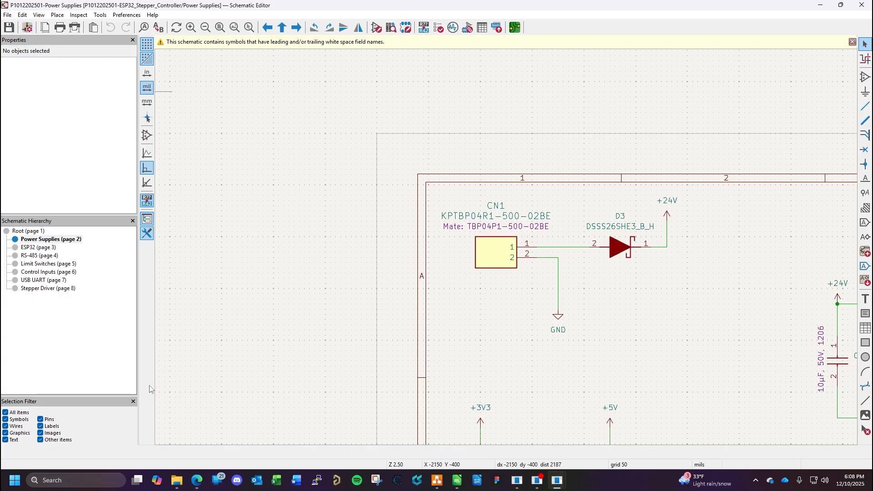
click(196, 480)
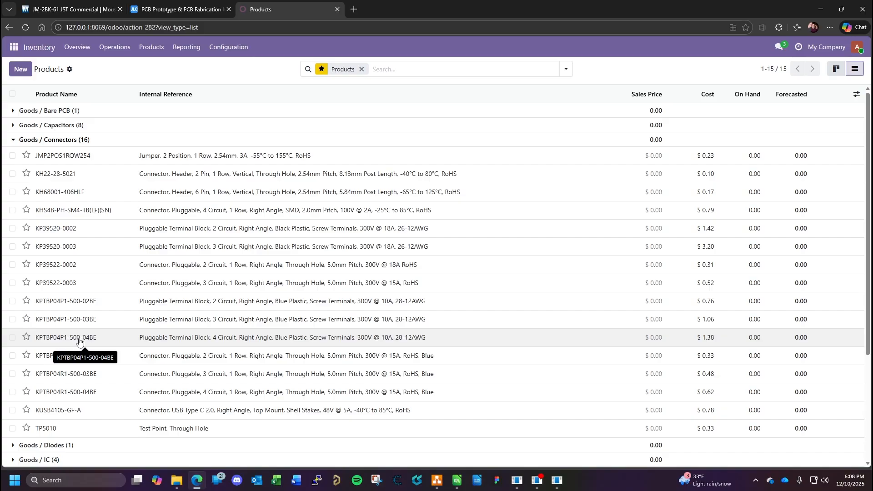
click(86, 302)
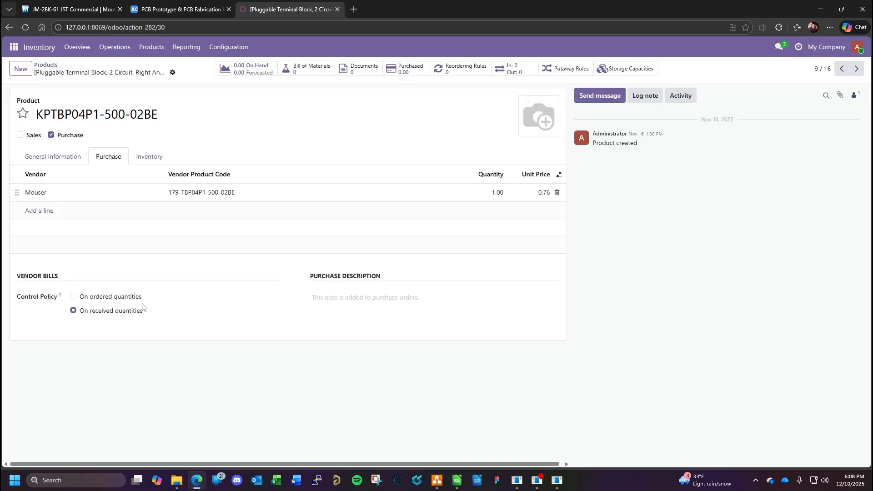
click(76, 157)
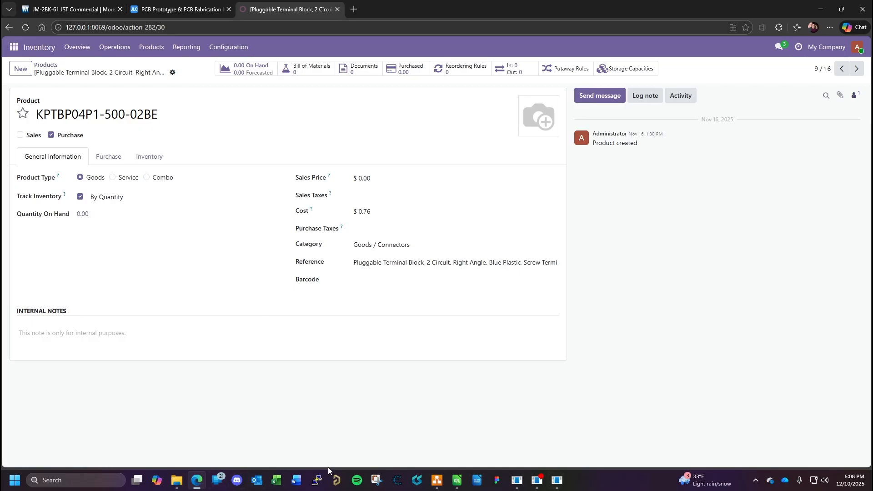
- Switch to the LibreOffice Calc BOM and label row 53 "Plug for CN1", checking the designator in the schematic, with quantity 1
click(460, 481)
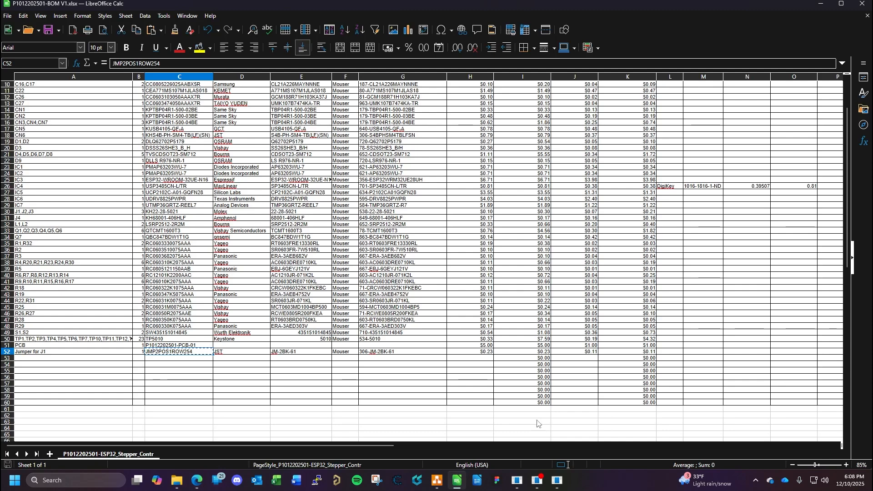
mouse_move(558, 481)
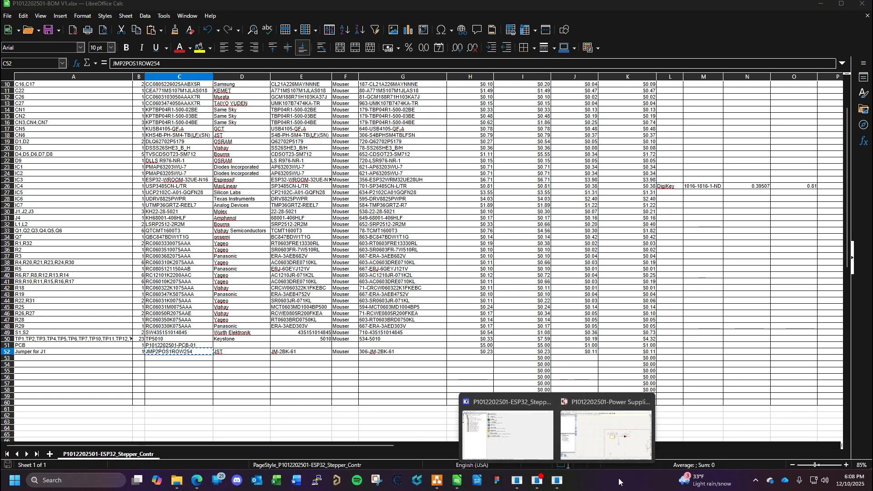
click(48, 358)
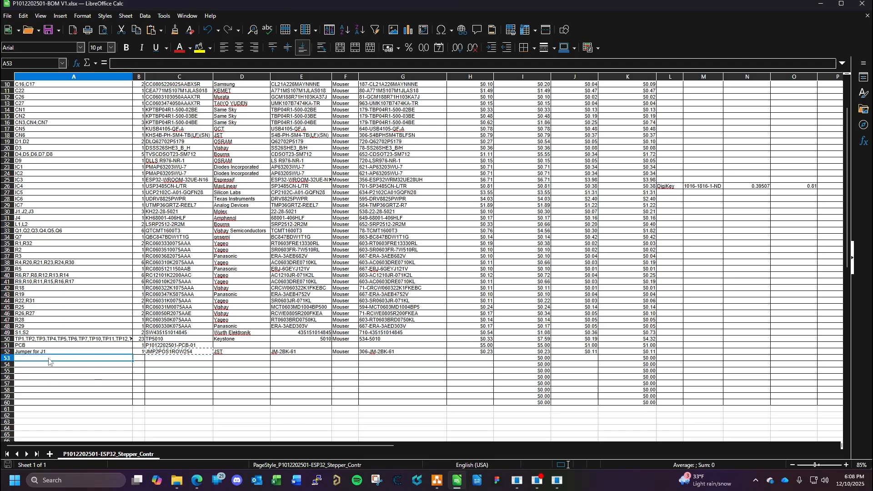
text(Plug)
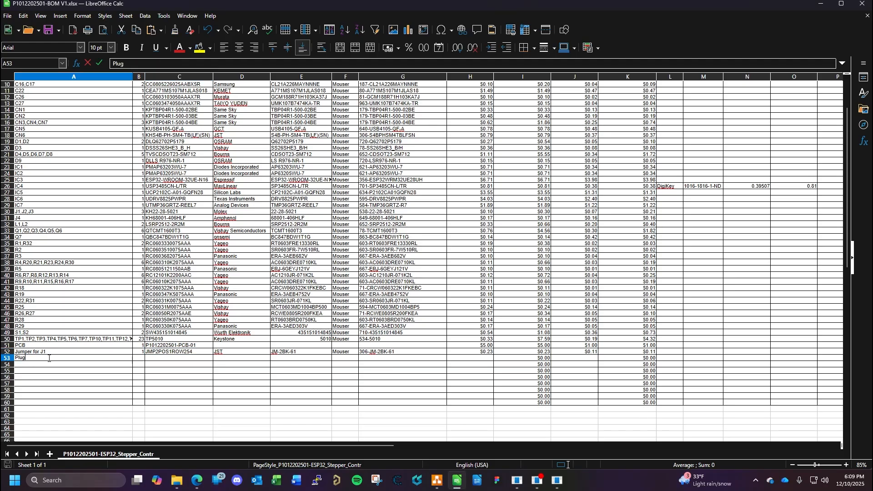
text( for)
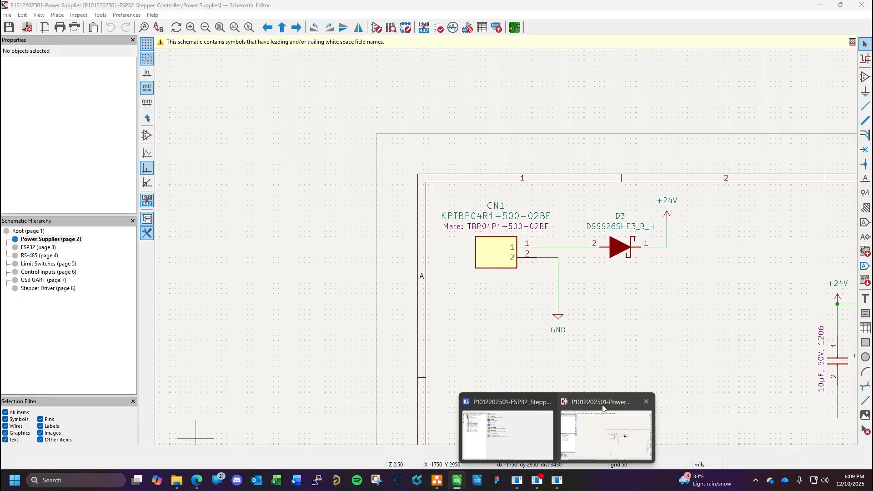
click(603, 409)
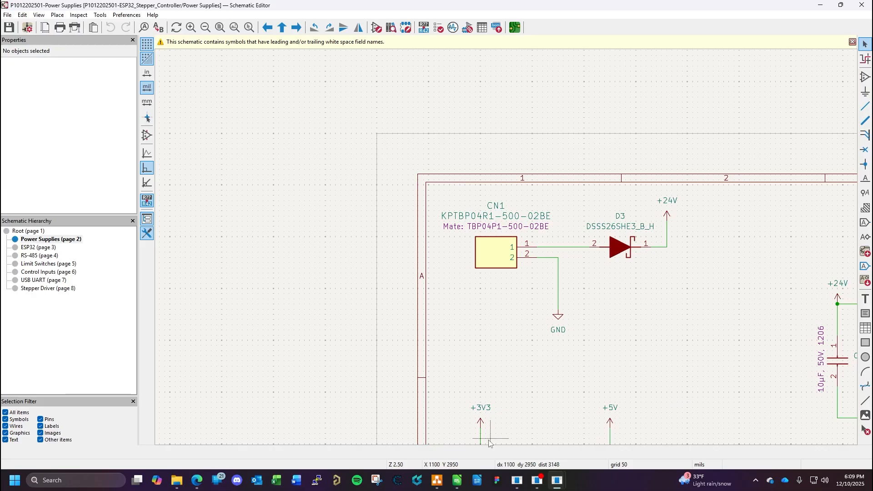
click(457, 481)
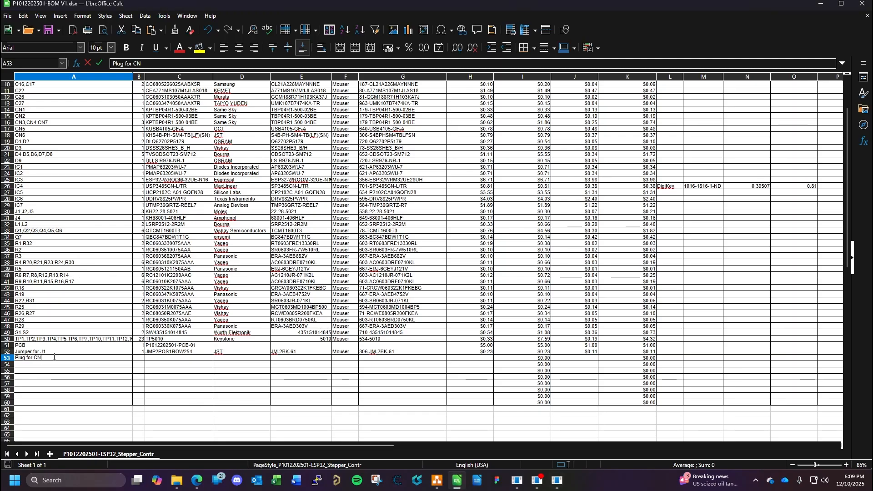
click(142, 358)
text(1)
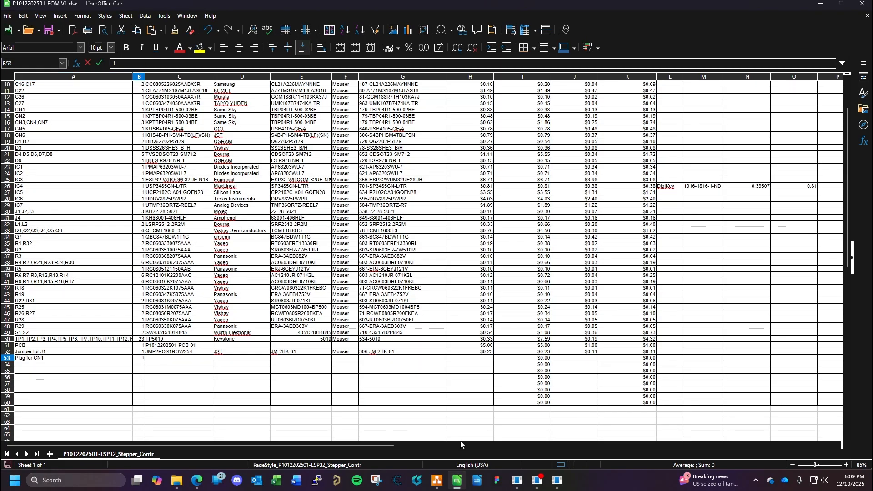
- Copy the product name KPTBP04P1-500-02BE from Odoo into the CN1 plug row of the BOM and enter Same Sky as manufacturer
click(196, 480)
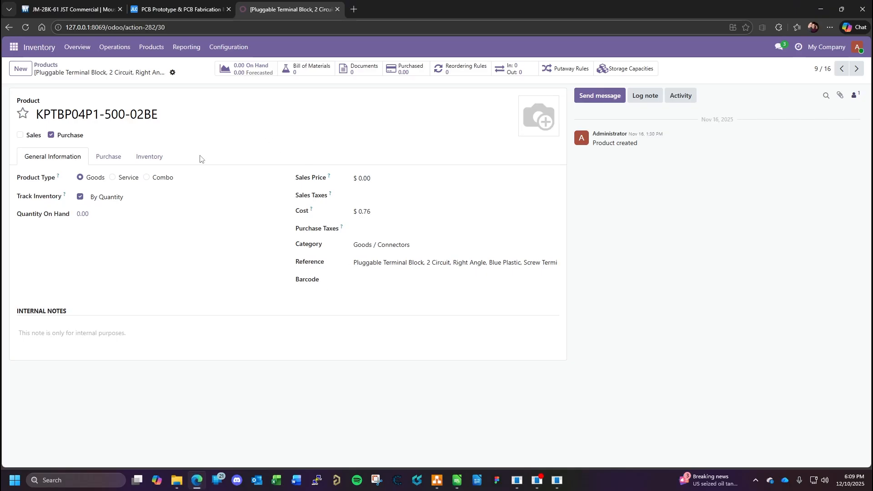
click(166, 110)
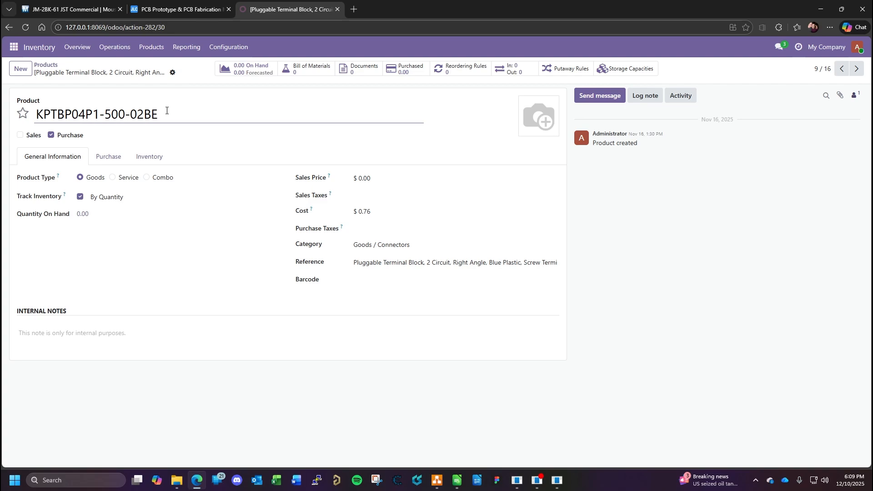
key(ctrl+a)
key(ctrl+c)
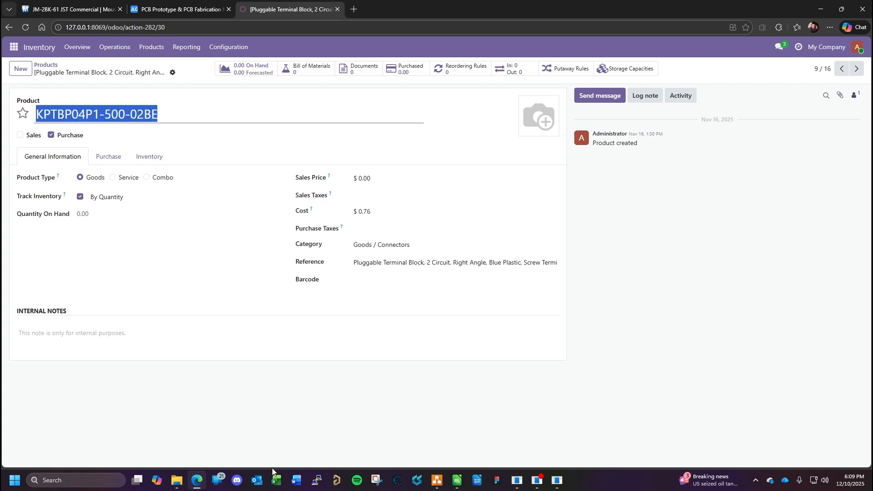
click(457, 480)
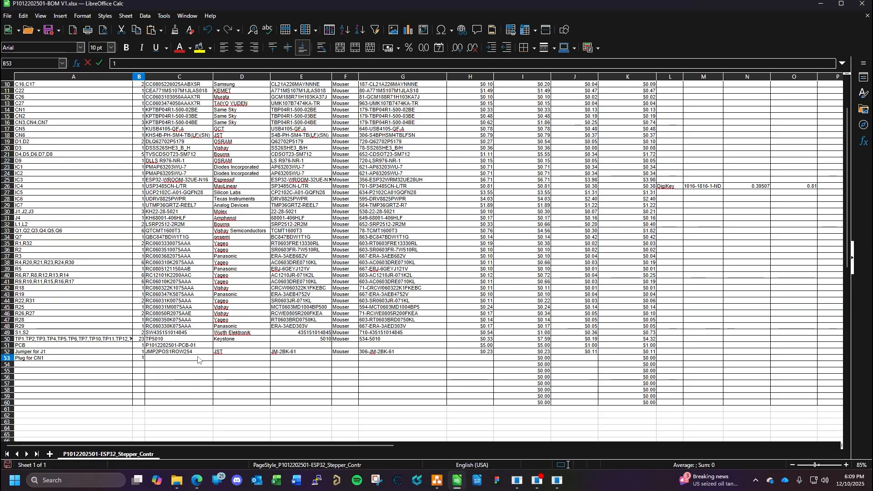
click(176, 359)
key(ctrl+v)
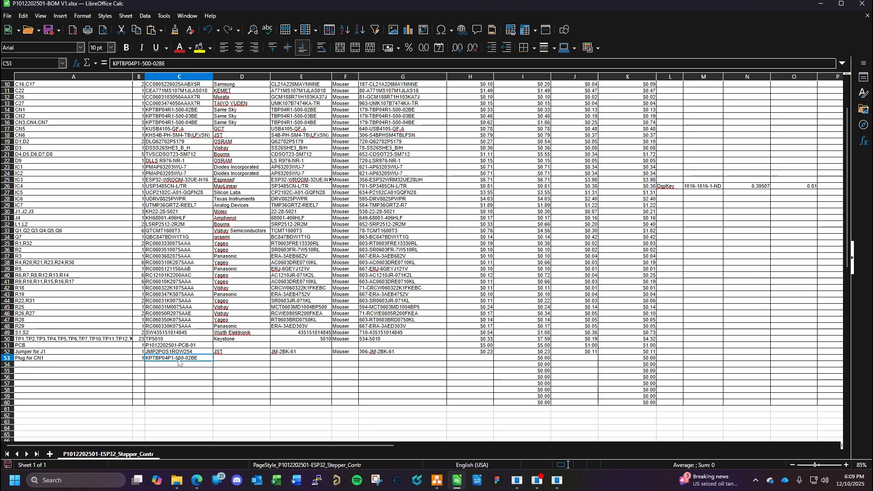
click(226, 359)
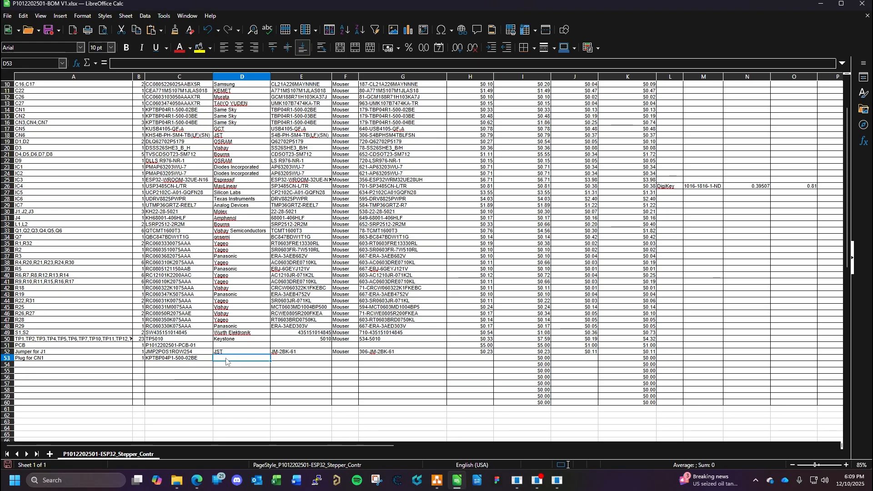
text(Same)
key(Tab)
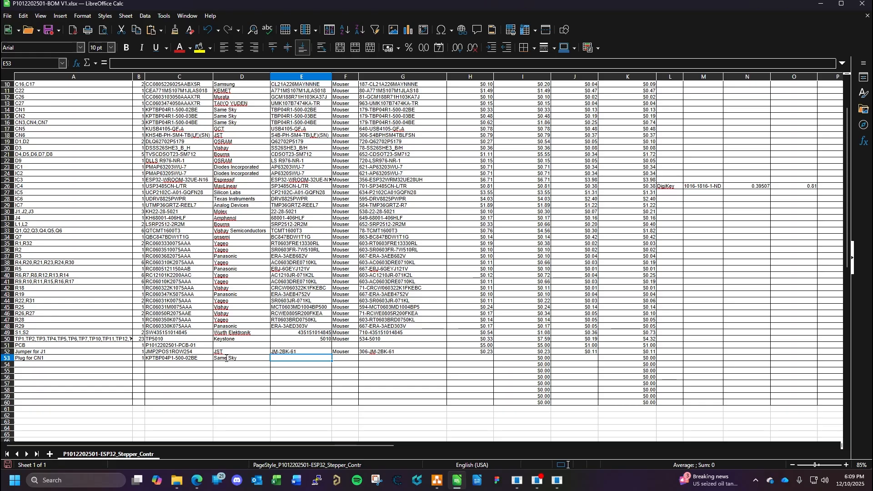
- Return to Odoo and select the Mouser vendor product code in the KPTBP04P1-500-02BE product's purchase details
click(196, 481)
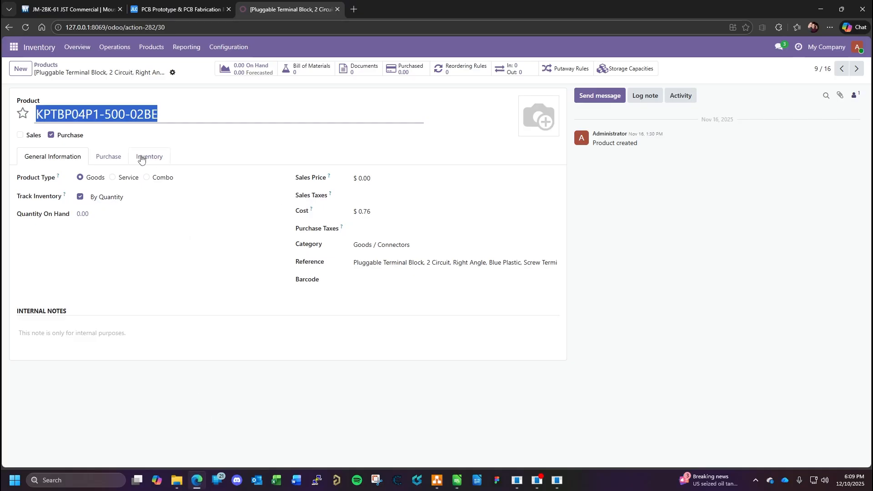
click(113, 159)
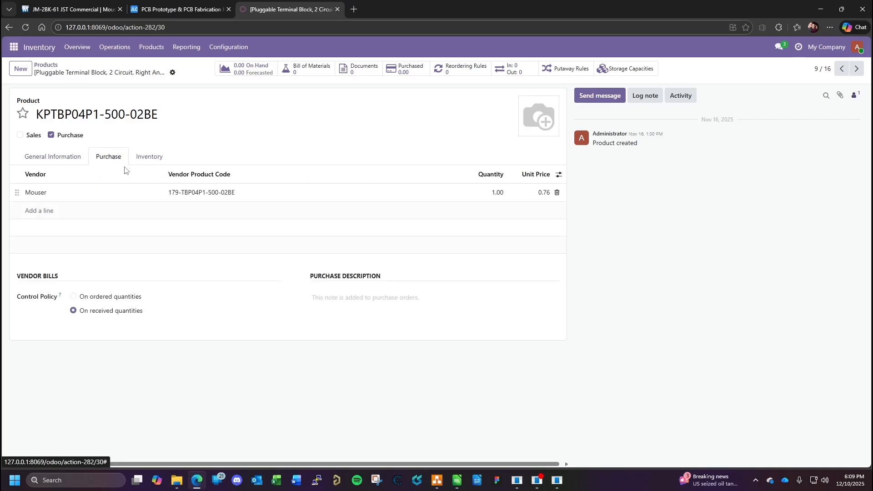
click(236, 195)
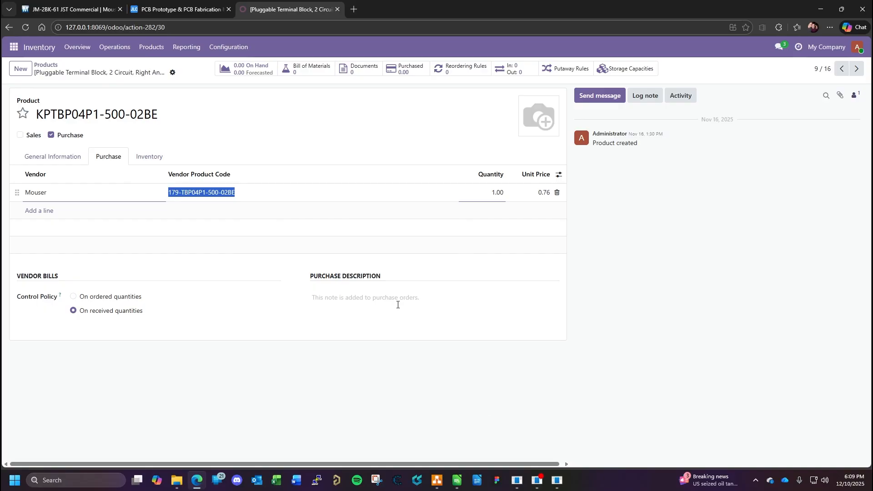
- Copy the manufacturer part number TBP04R1-500-02BE from CN1's symbol properties in KiCad into the BOM's CN1 plug row
click(557, 481)
click(576, 410)
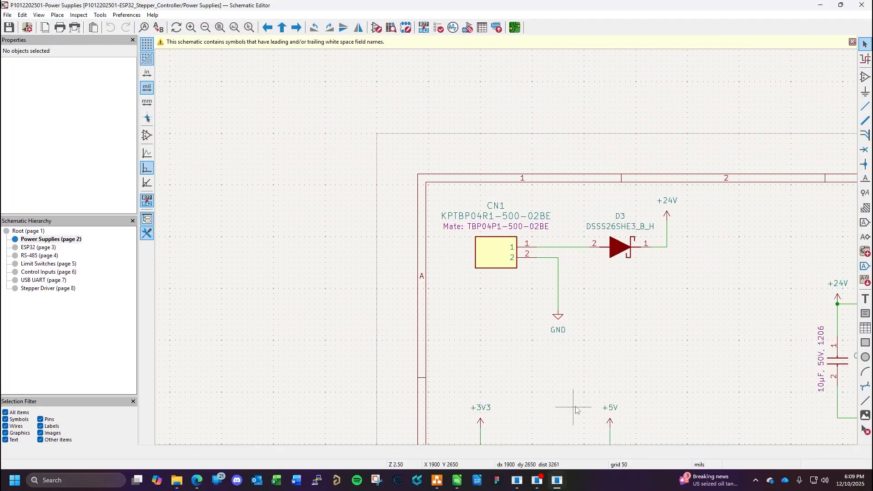
double_click(496, 252)
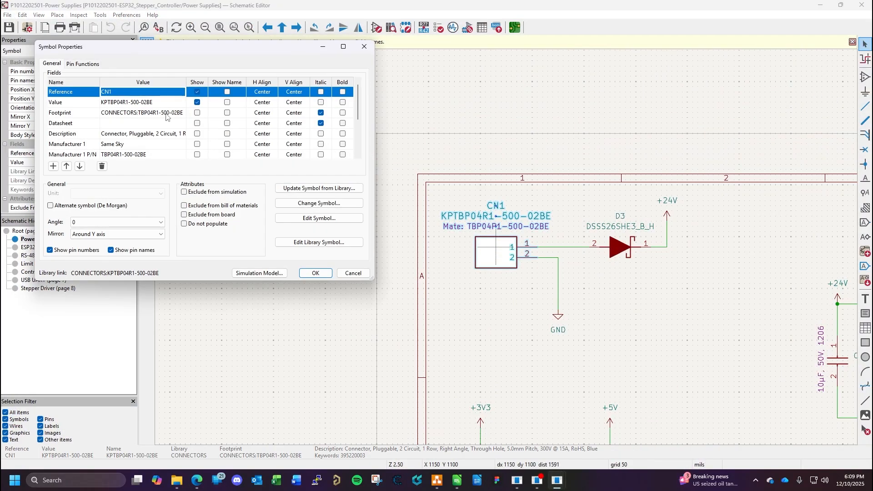
drag(222, 50, 385, 49)
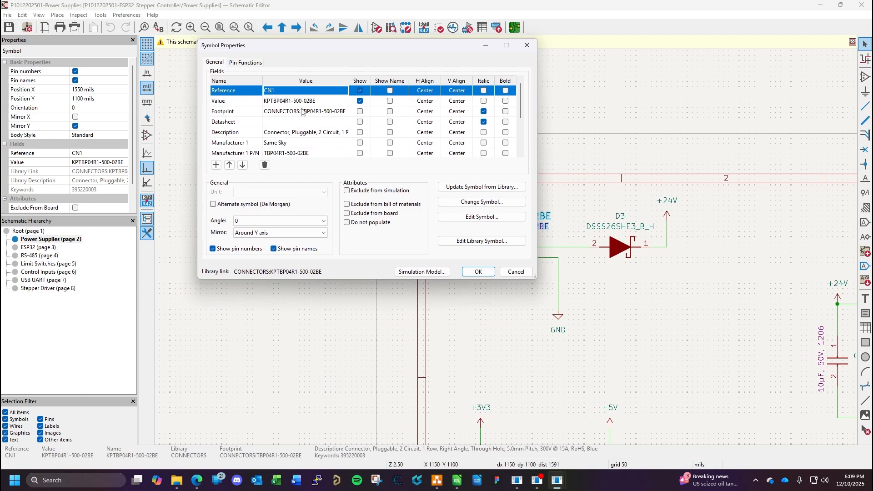
scroll(307, 146, down, 1)
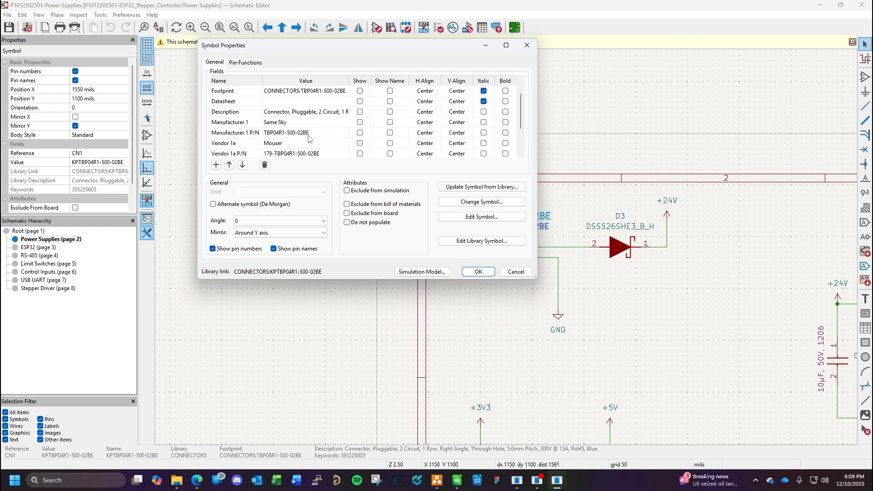
click(311, 135)
key(ctrl+c)
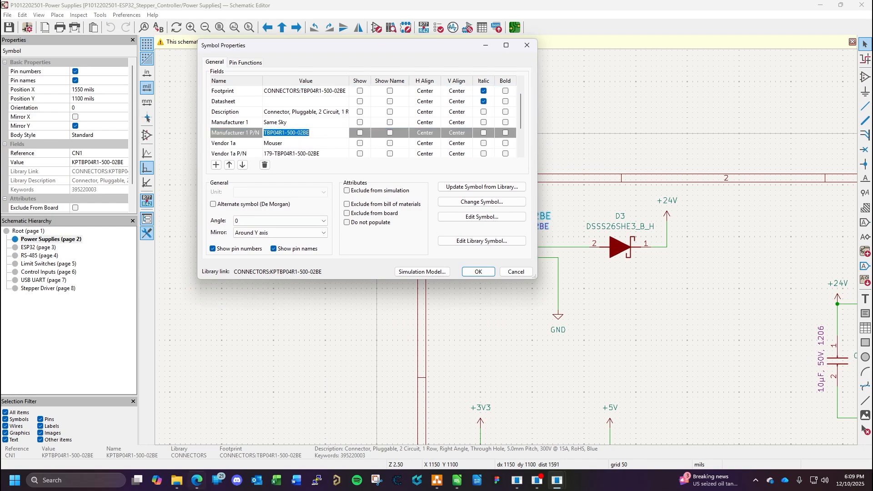
mouse_move(197, 479)
click(196, 437)
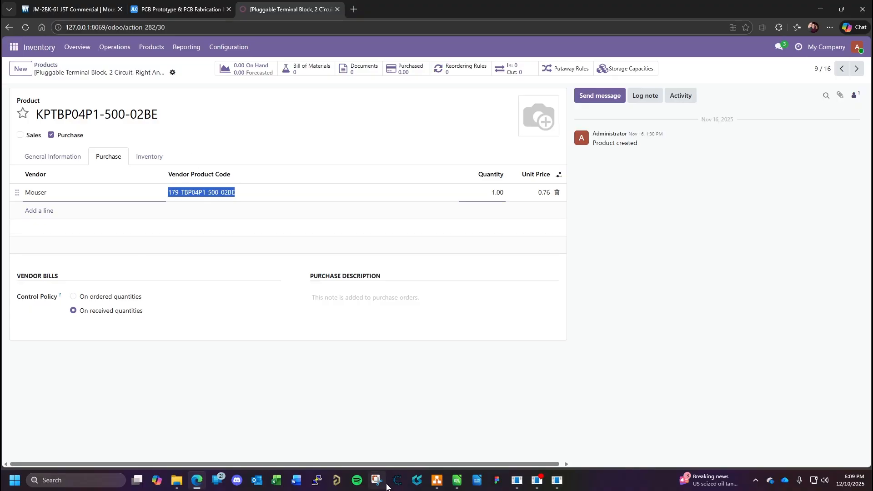
click(457, 480)
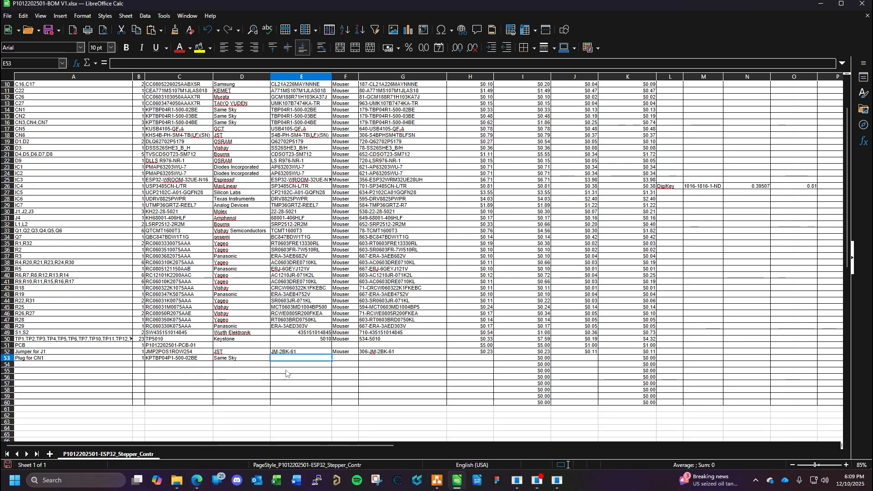
key(ctrl+v)
- Enter Mouser as the CN1 plug's vendor and copy vendor part number 179-TBP04R1-500-02BE from CN1's KiCad symbol properties into its row
click(345, 359)
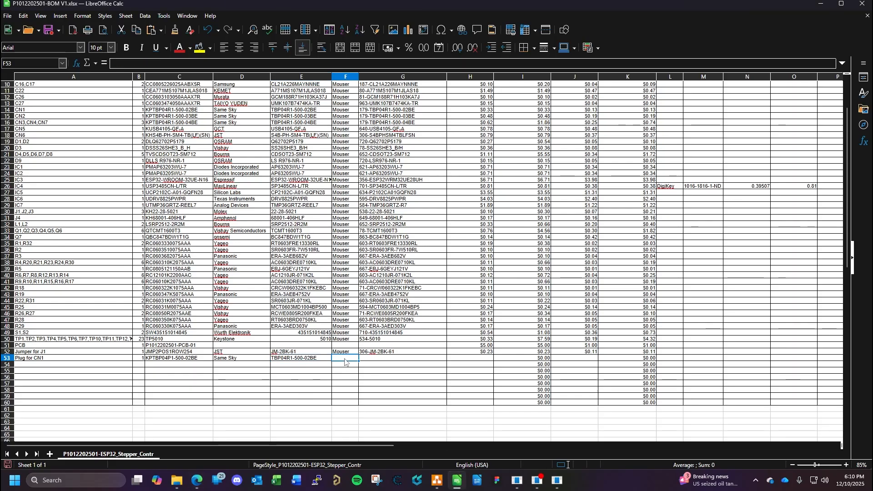
text(Mouser)
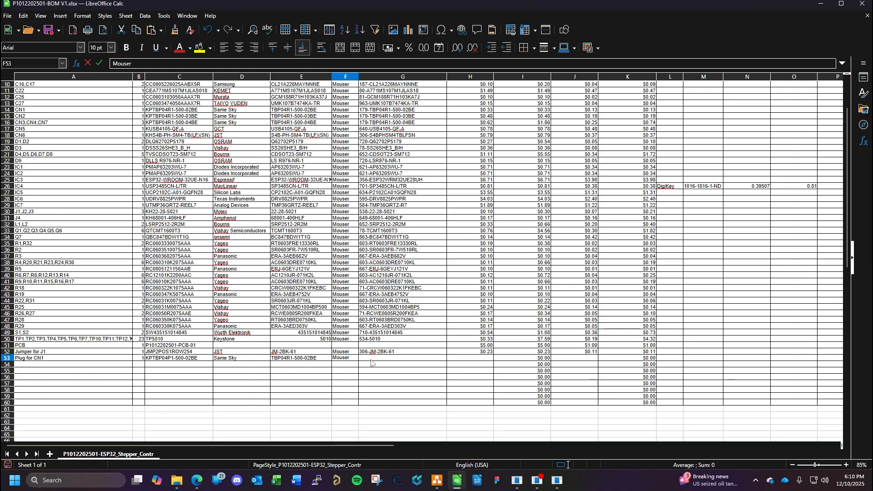
key(Tab)
mouse_move(557, 481)
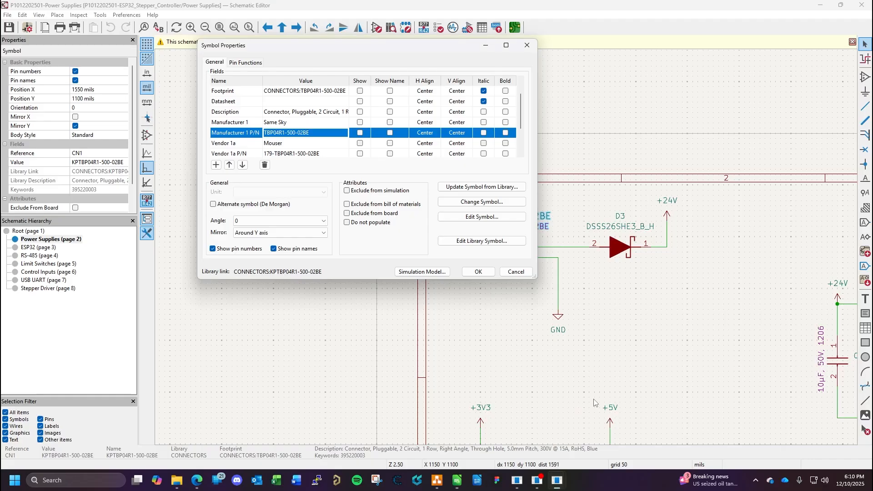
click(574, 408)
click(314, 154)
key(ctrl+c)
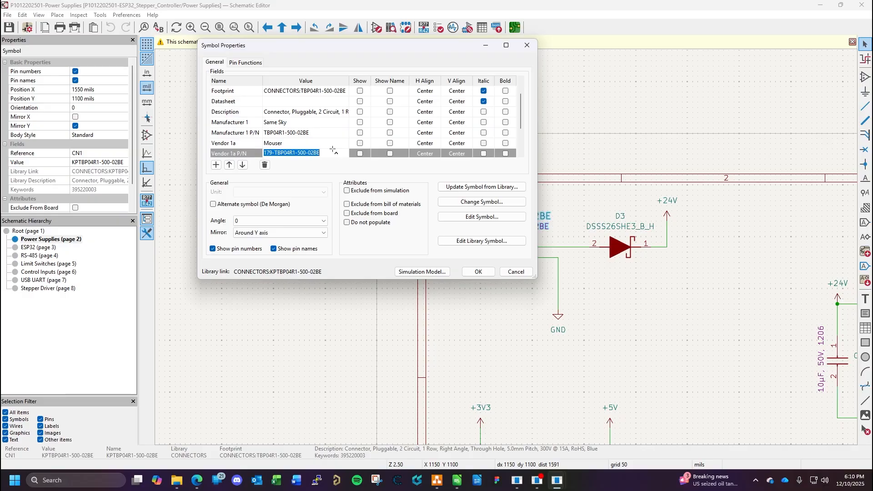
click(455, 481)
key(ctrl+v)
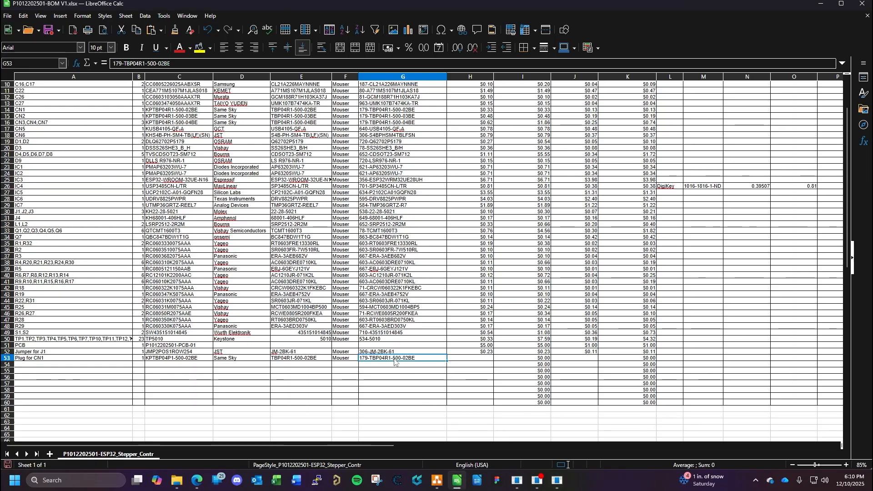
- Look up the vendor costs in CN1's symbol properties and enter unit costs of $0.33 low-volume and $0.13 high-volume for the CN1 plug
click(481, 358)
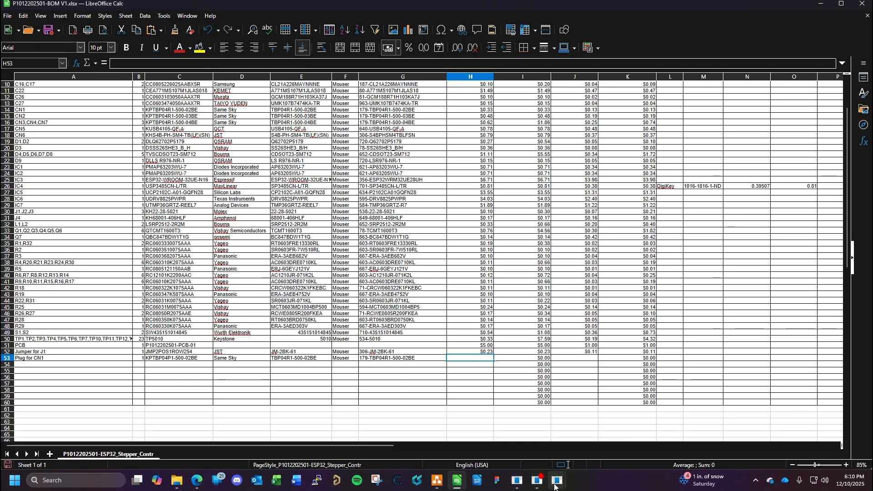
mouse_move(555, 487)
click(584, 446)
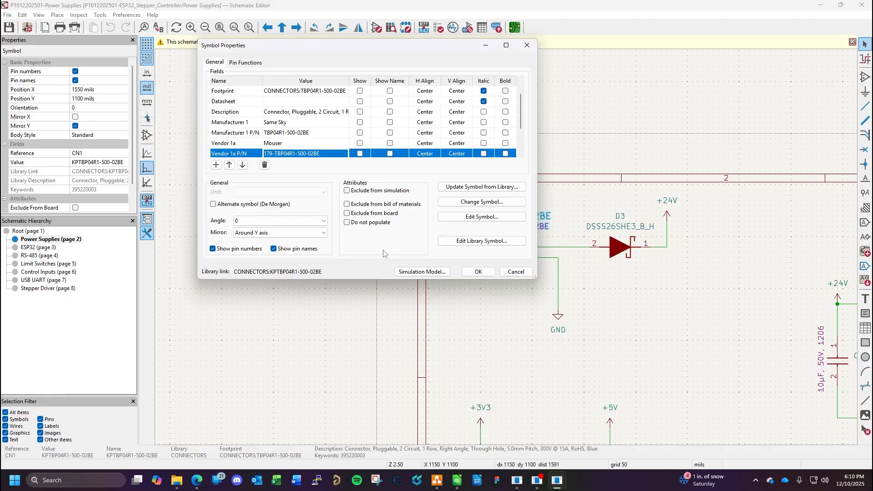
scroll(408, 134, down, 2)
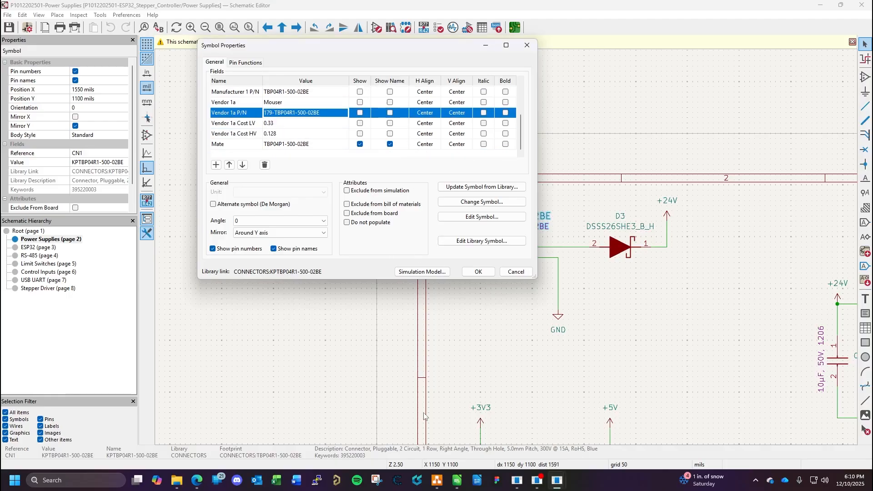
click(457, 480)
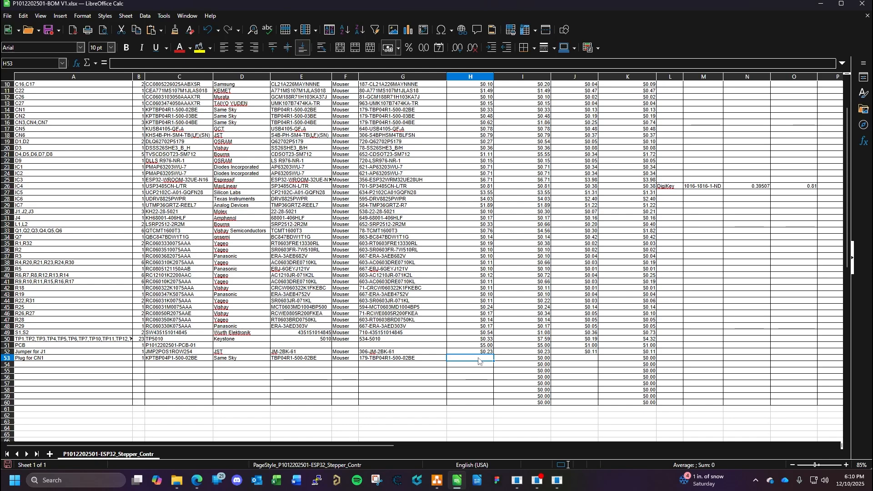
text(0.33)
click(574, 360)
text(0.1)
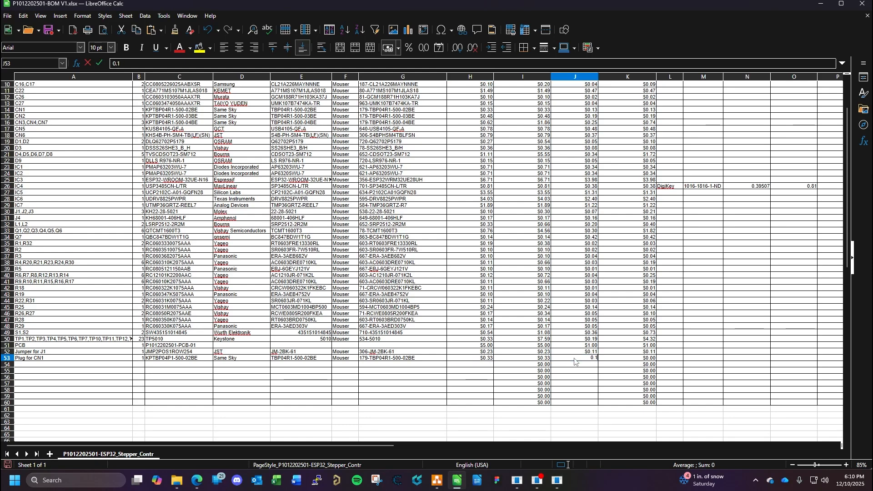
key(Return)
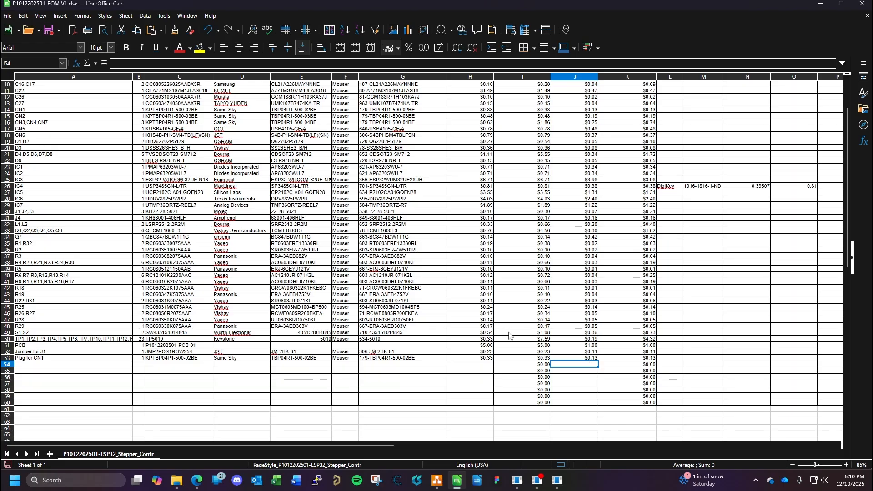
- Switch to the KiCad schematic, dismiss CN1's symbol properties and view the whole Power Supplies sheet
scroll(552, 317, up, 3)
scroll(543, 302, down, 4)
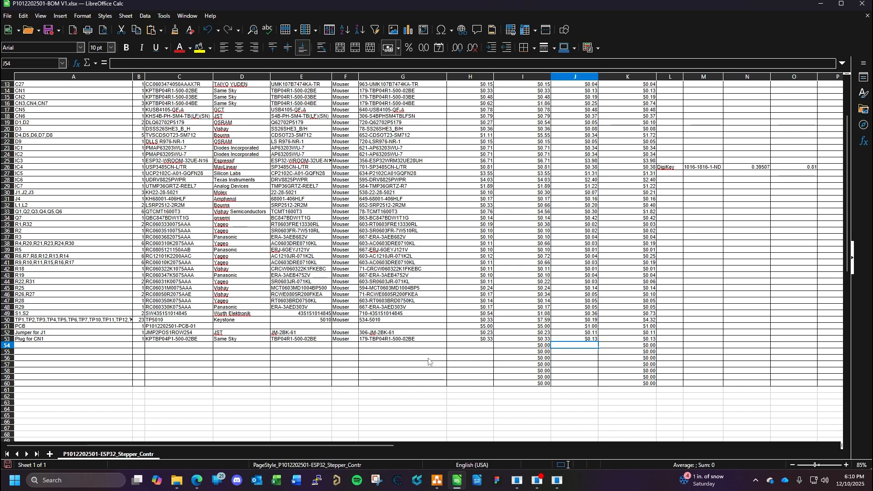
mouse_move(558, 480)
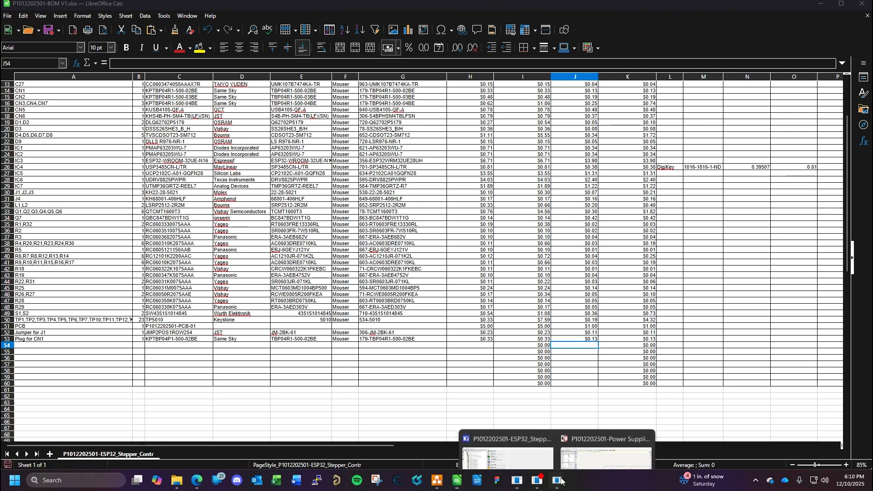
click(611, 430)
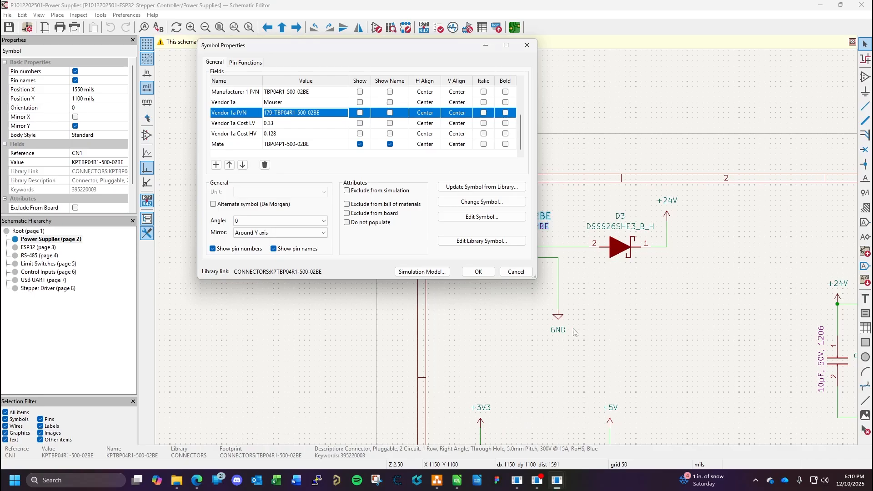
click(514, 272)
scroll(509, 251, down, 2)
scroll(509, 251, down, 2)
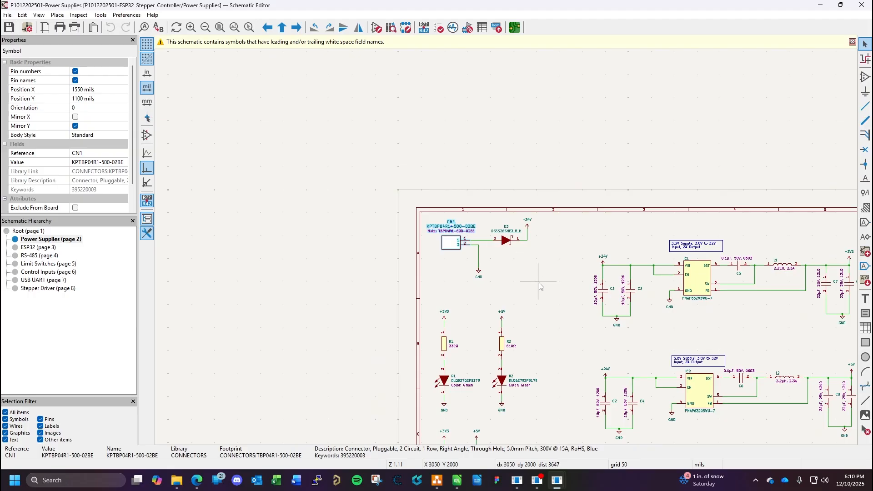
drag(628, 336, 429, 217)
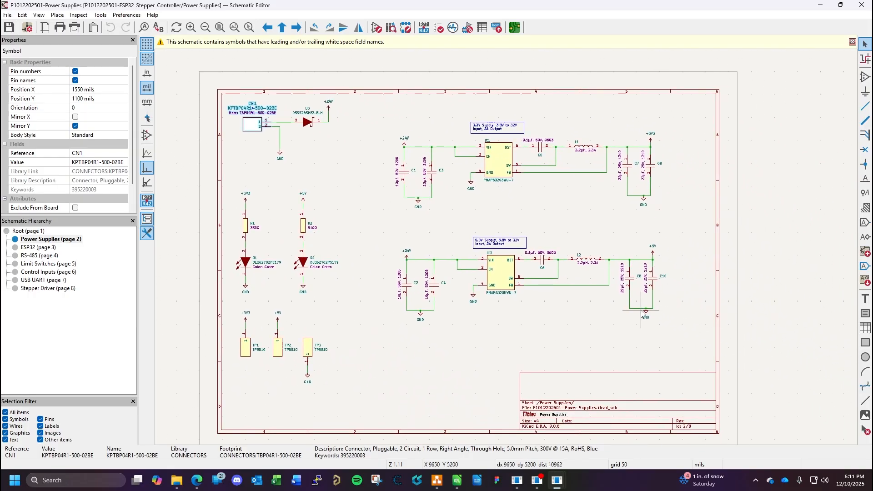
- Look through the ESP32 and RS-485 sheets and check the Mate field in CN2's symbol properties
click(40, 248)
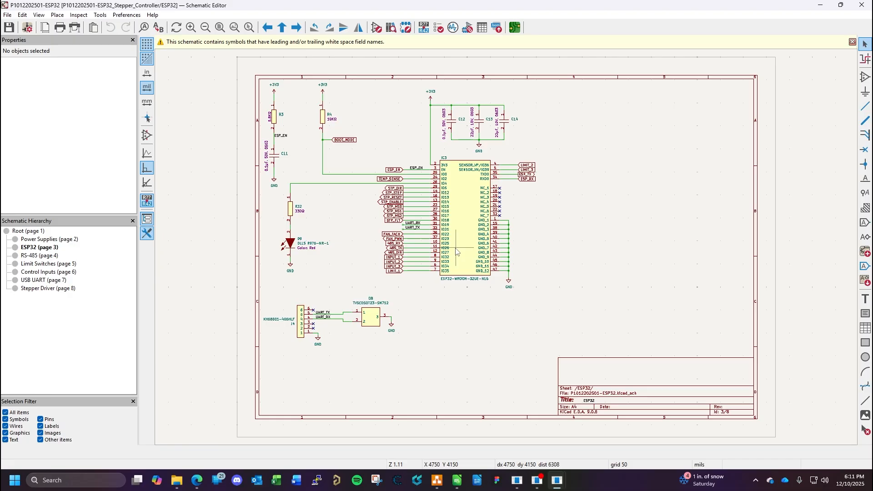
click(51, 256)
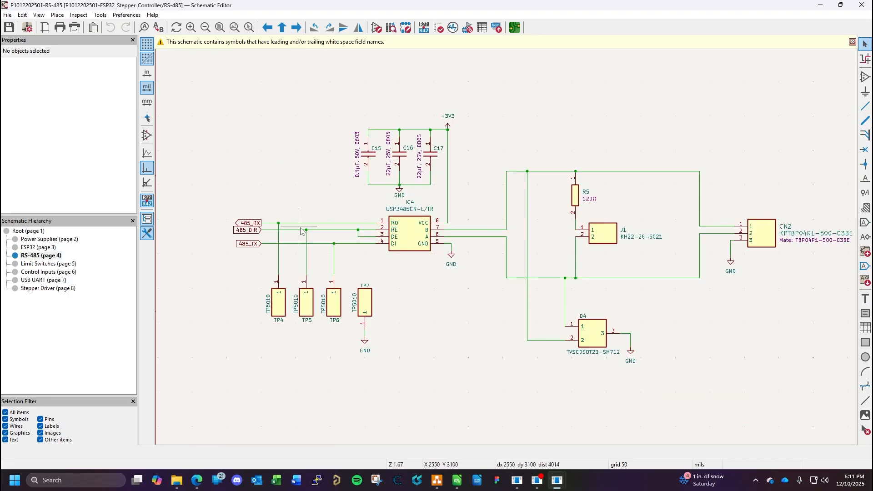
drag(668, 279, 488, 274)
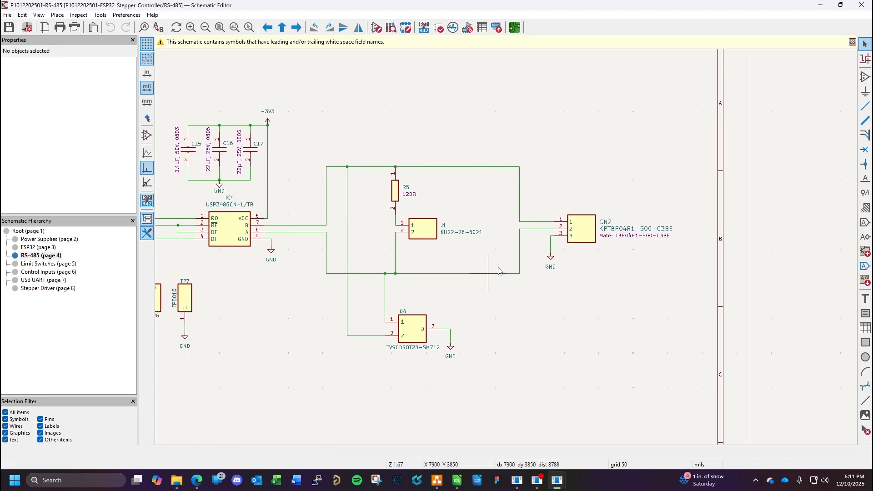
double_click(590, 231)
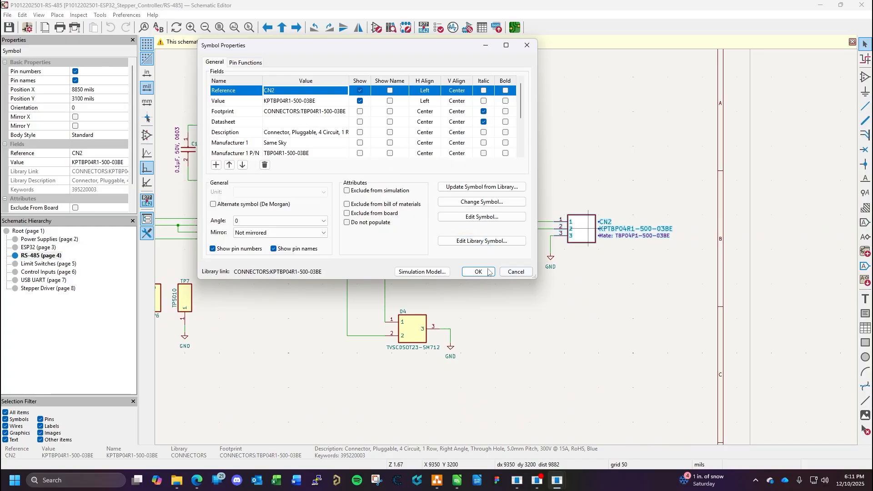
scroll(318, 132, down, 2)
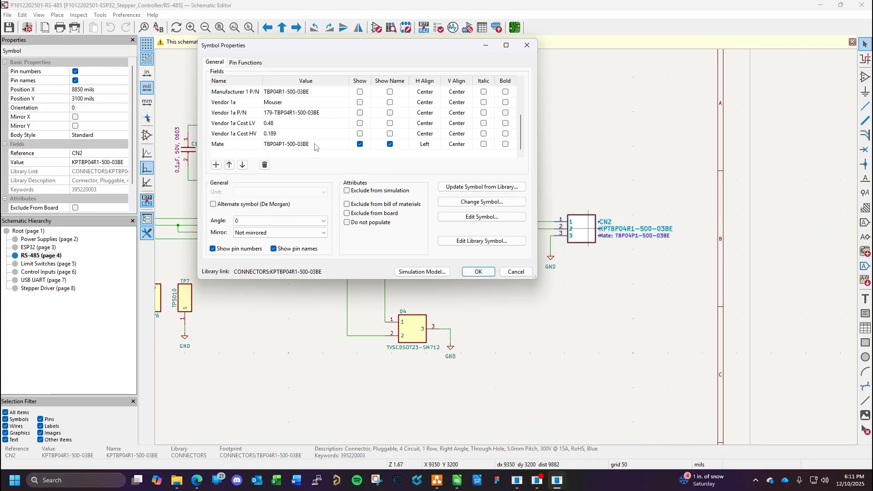
click(314, 146)
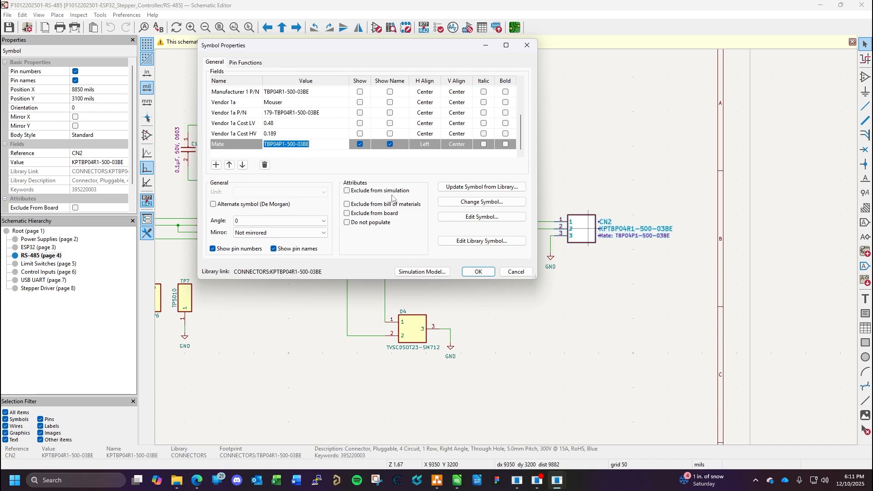
click(520, 272)
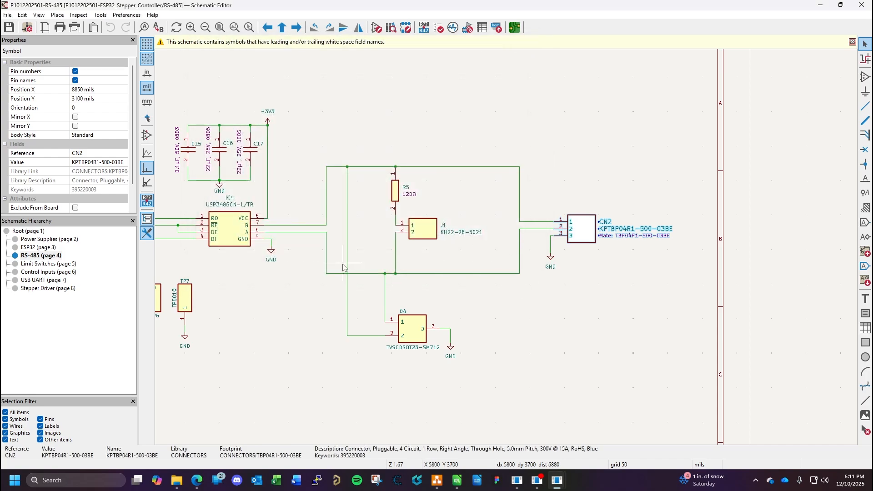
- Copy mate part number TBP04P1-500-02BE from CN1's KiCad symbol properties into the BOM's CN1 plug row as the manufacturer part number
click(41, 240)
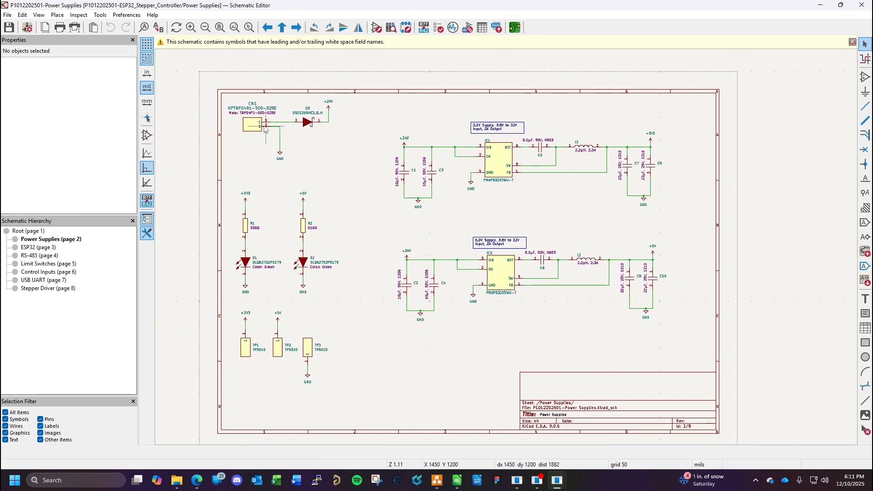
double_click(257, 124)
click(294, 148)
key(ctrl+c)
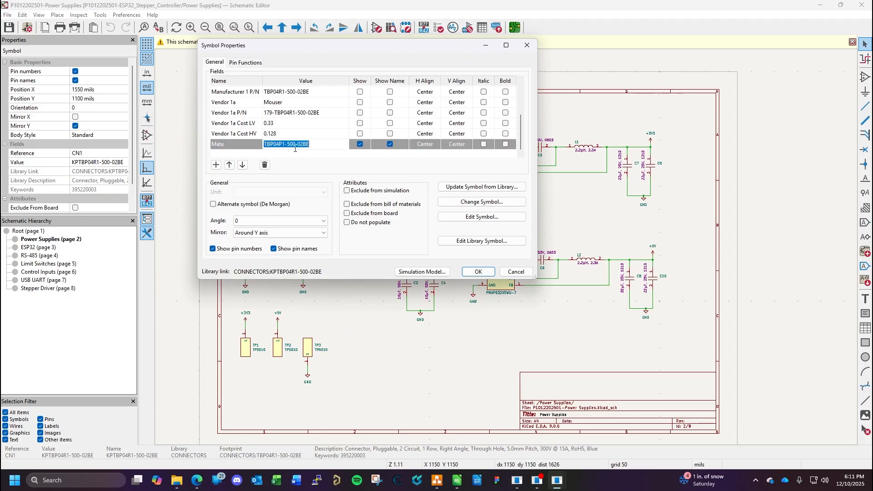
click(457, 481)
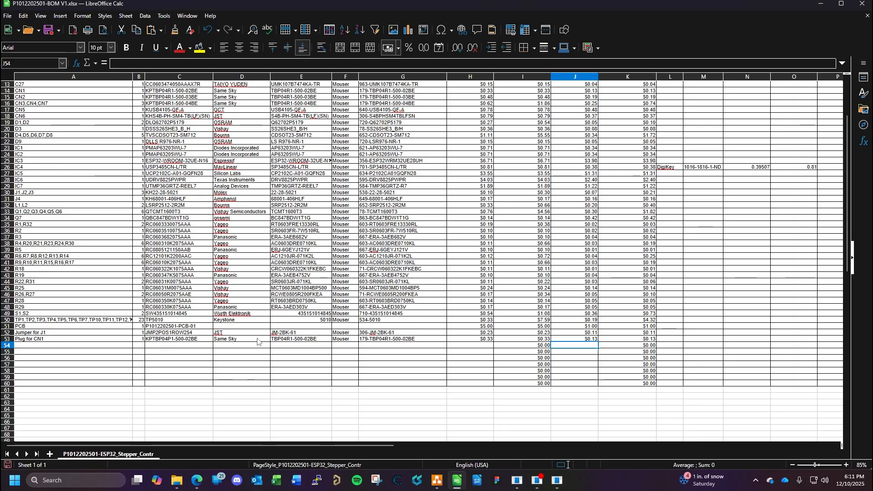
click(306, 340)
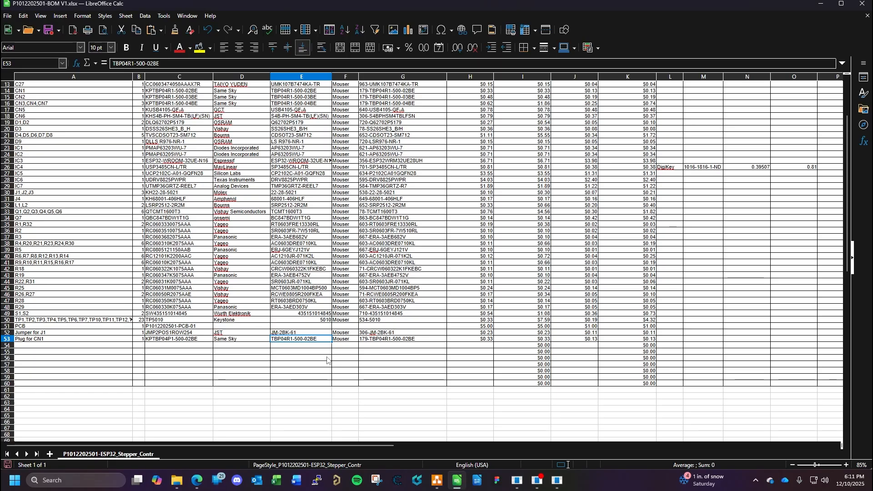
key(ctrl+v)
- Clear the vendor part number and both the low-volume and high-volume unit costs from the CN1 plug row
click(386, 342)
key(Delete)
click(483, 338)
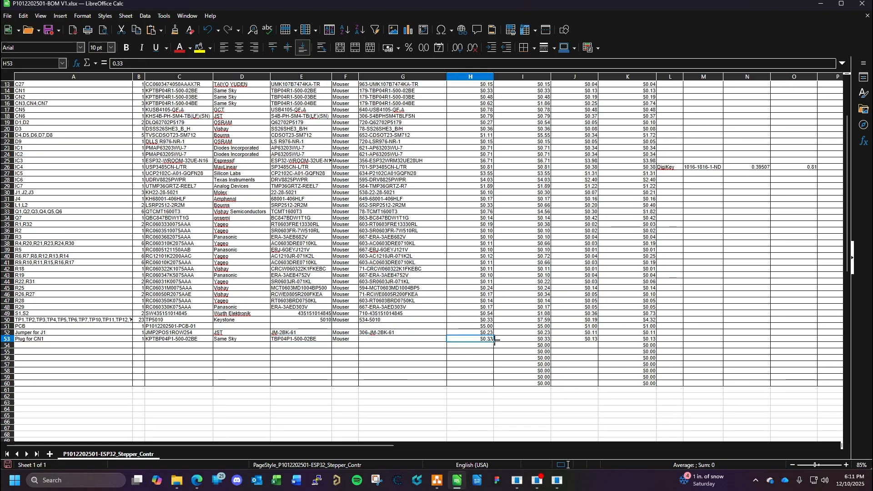
key(Delete)
click(589, 339)
key(Delete)
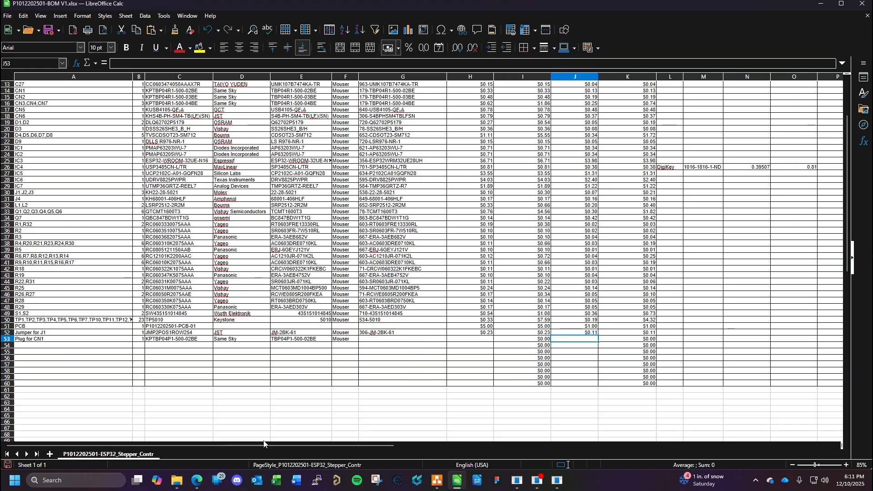
- Look up the KPTBP04P1-500-02BE unit price in Odoo and enter $0.76 as the CN1 plug's low-volume unit cost in the BOM
click(197, 480)
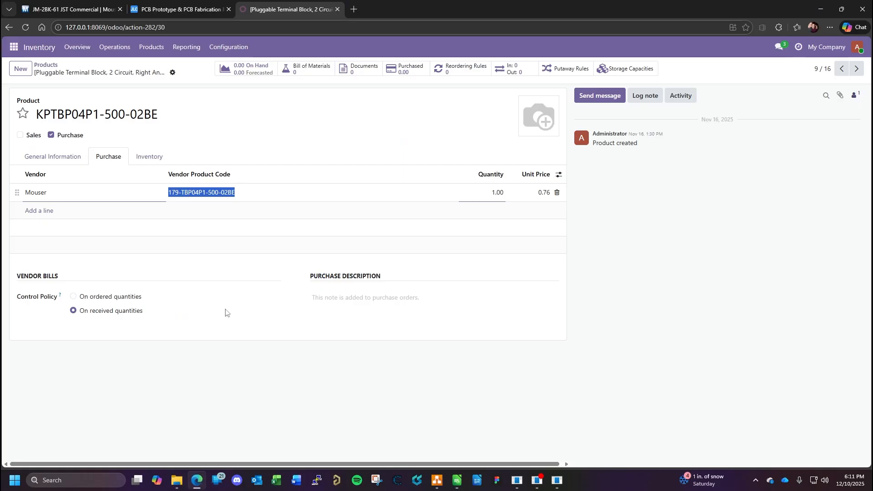
click(62, 10)
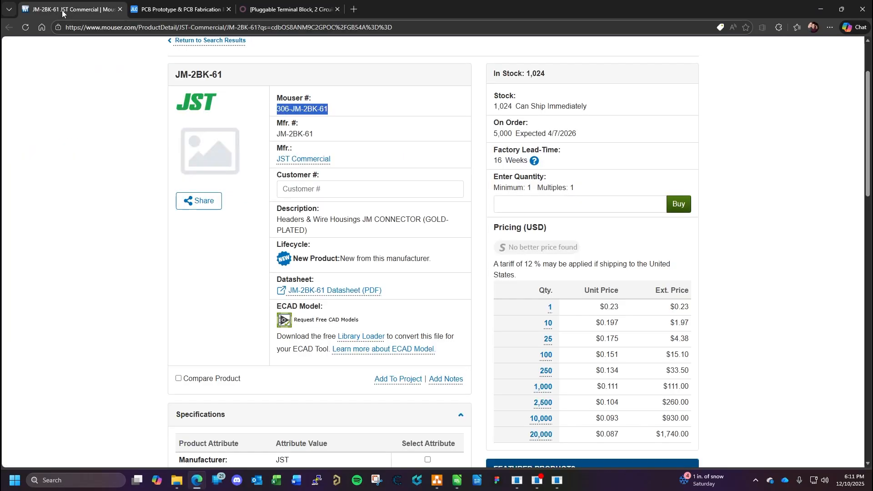
click(279, 8)
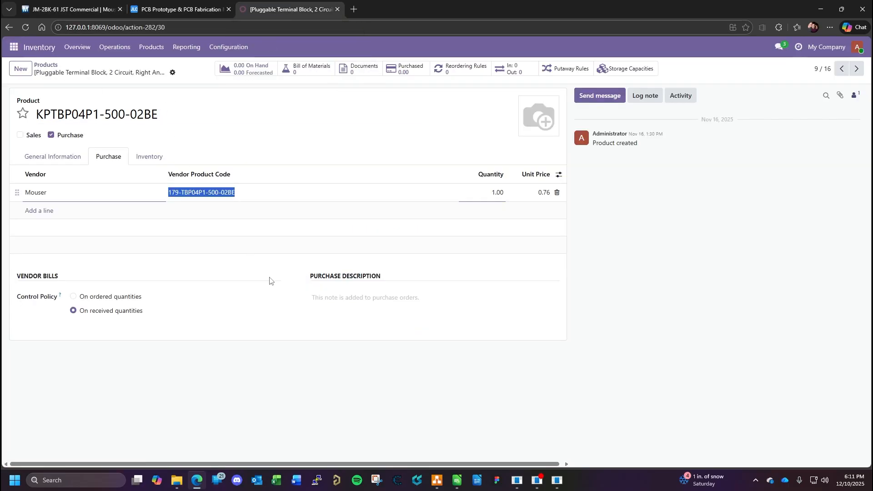
click(458, 483)
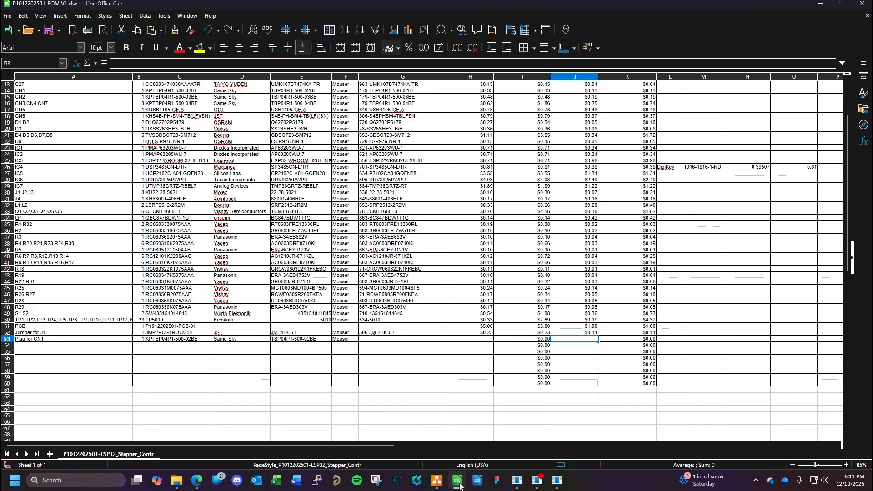
click(460, 484)
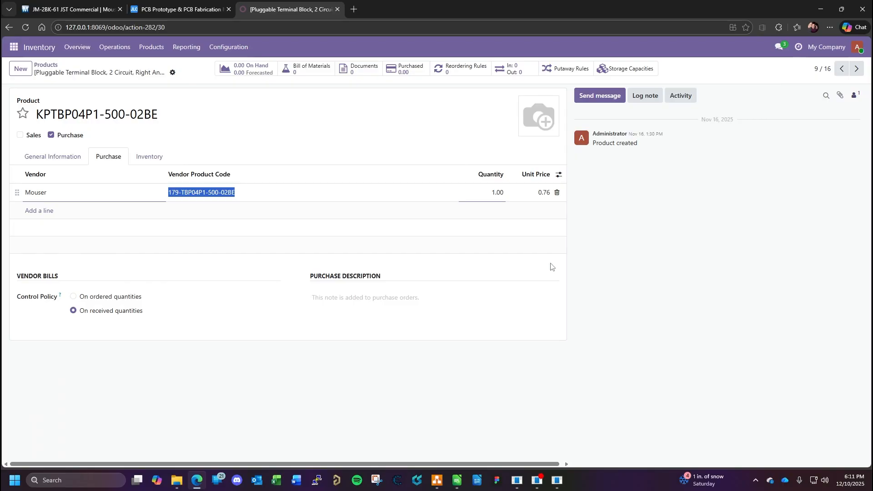
click(457, 481)
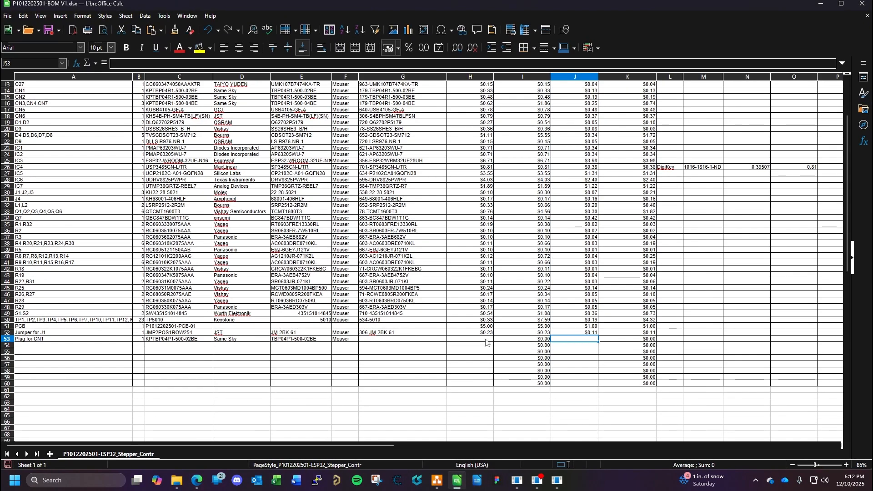
click(487, 343)
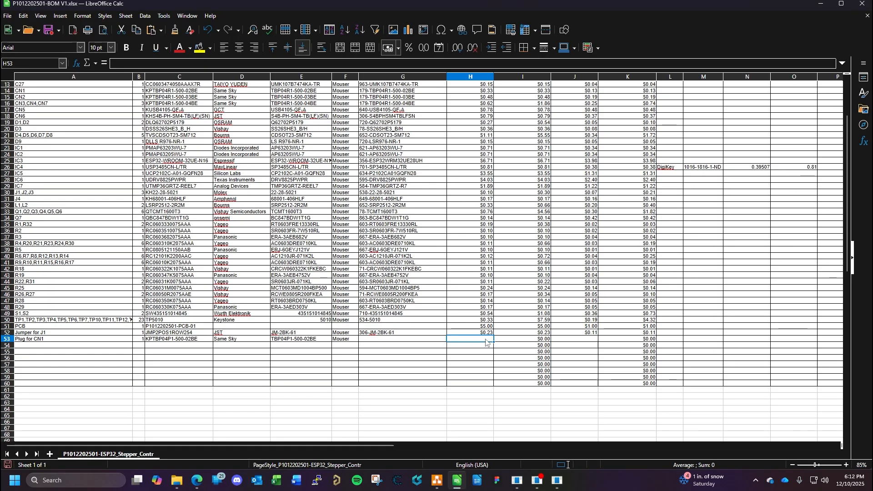
text(0.76)
key(Return)
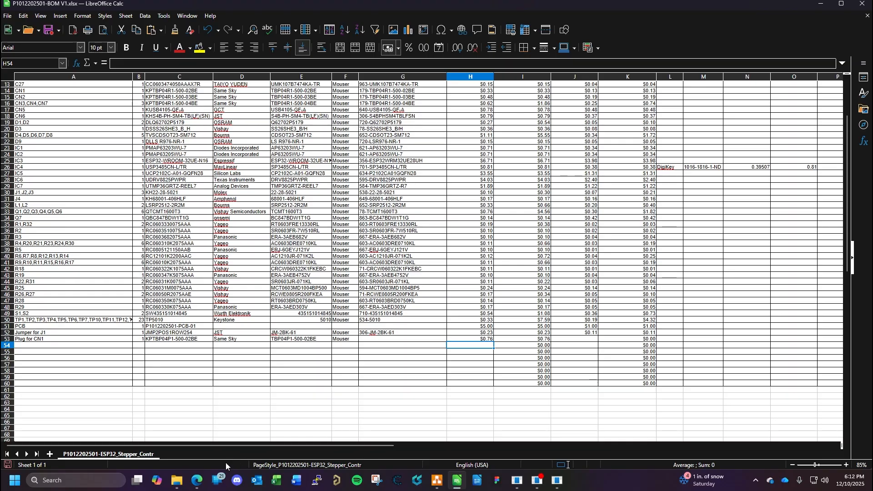
- Copy Mouser product code 179-TBP04P1-500-02BE from the Odoo product's purchase details into the CN1 plug row's vendor part number
click(197, 480)
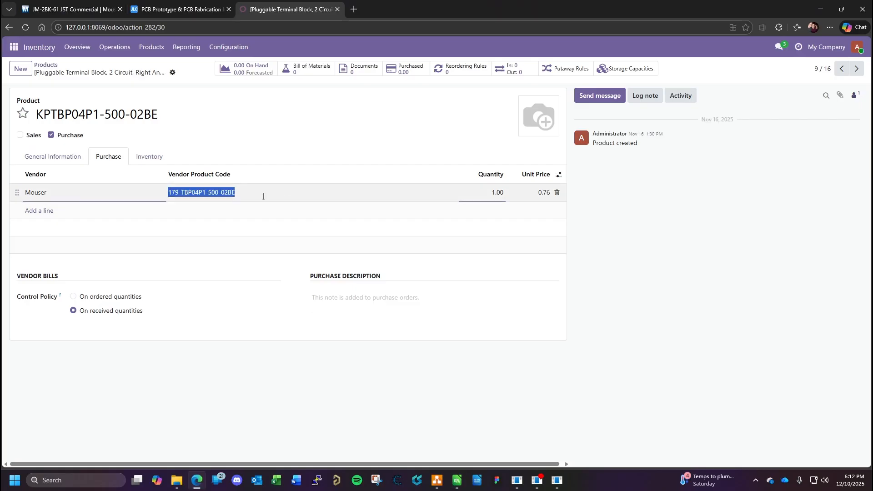
click(225, 214)
click(221, 197)
key(ctrl+c)
click(68, 158)
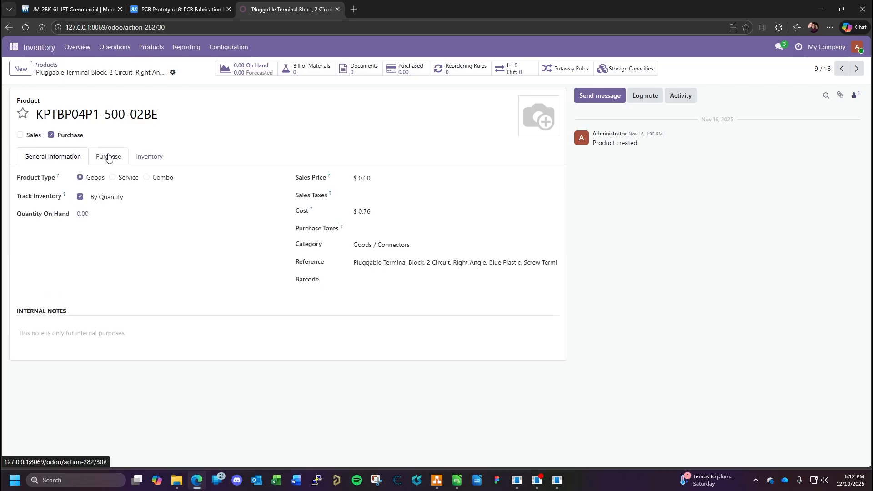
click(109, 157)
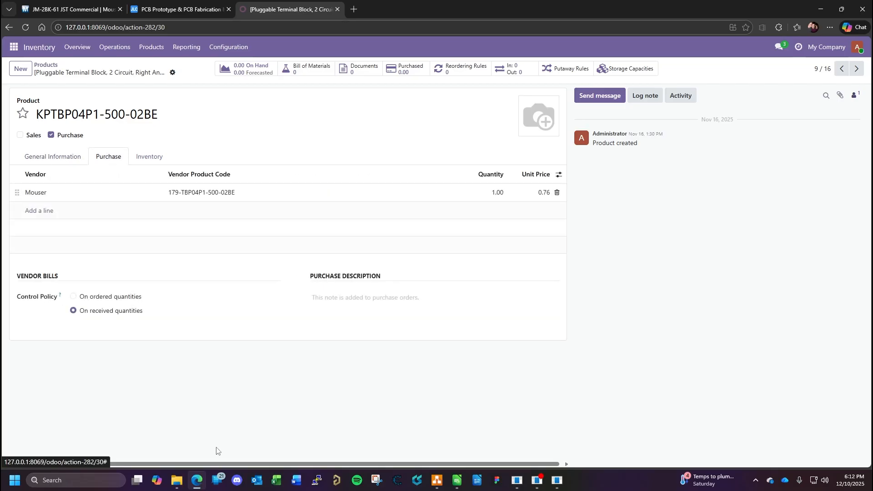
mouse_move(180, 486)
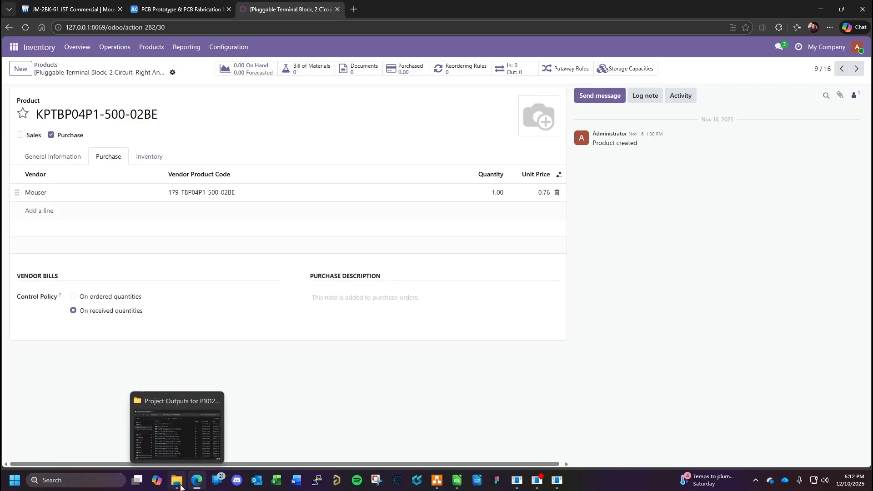
click(54, 159)
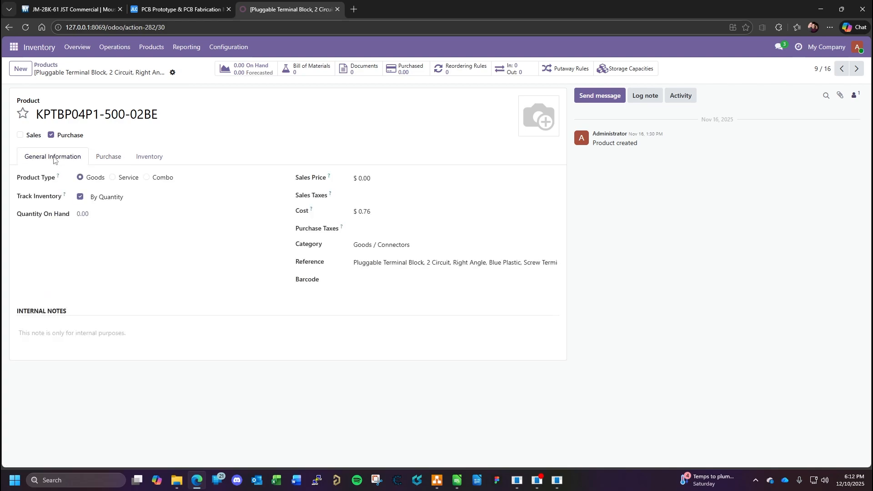
click(112, 159)
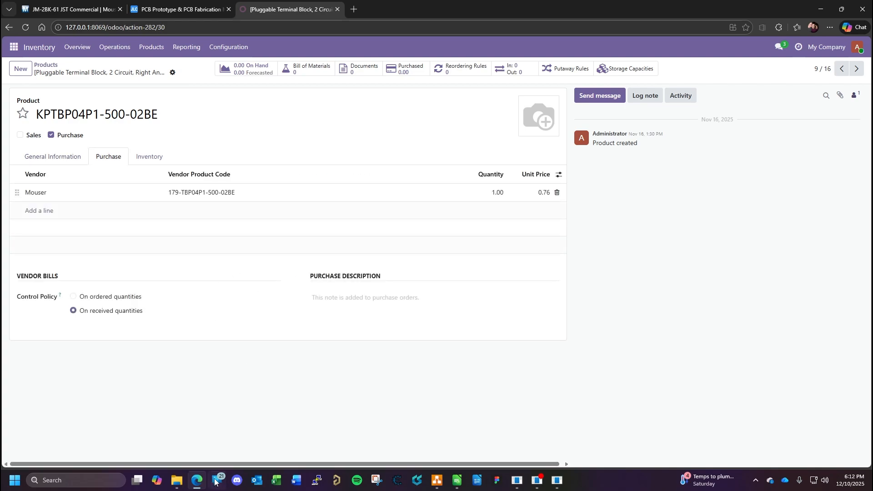
click(457, 482)
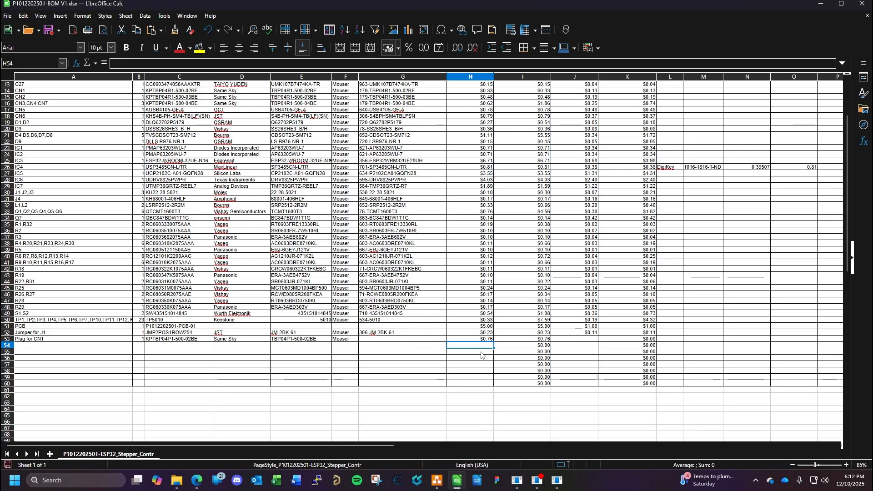
click(387, 340)
key(ctrl+v)
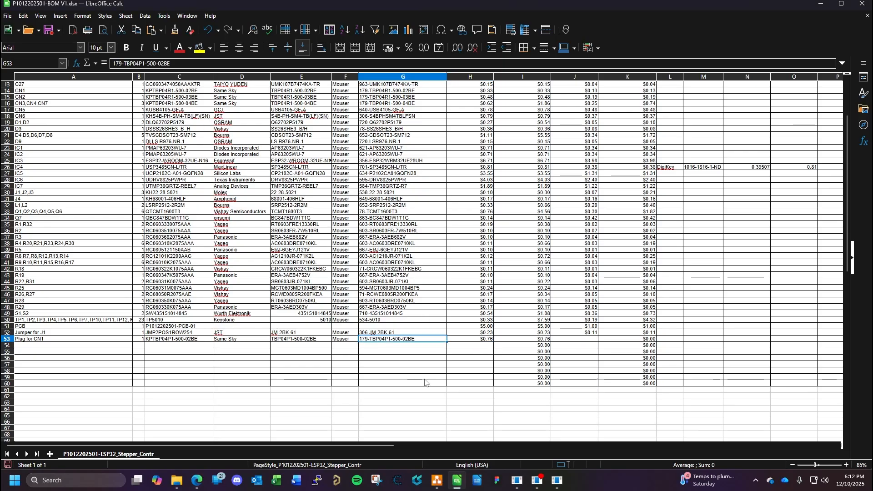
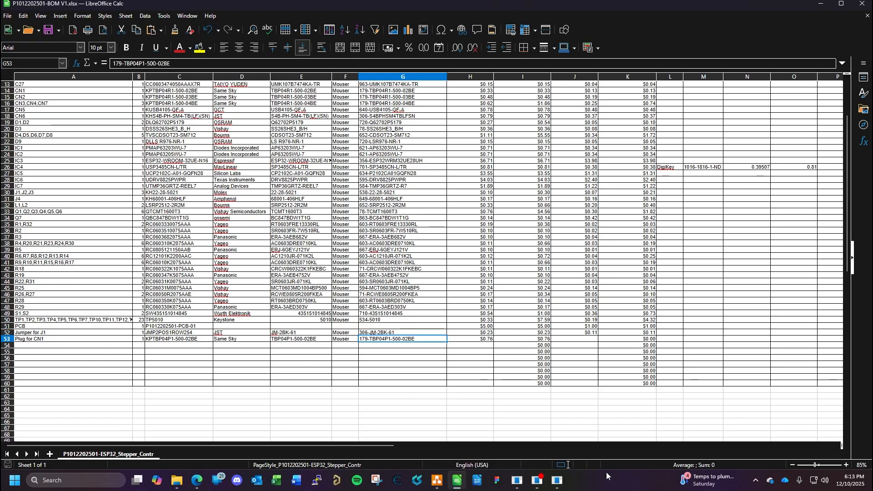
- Switch to the KiCad schematic, close CN1's properties, and look up CN2's mate part number in its symbol properties on the RS-485 sheet
mouse_move(560, 486)
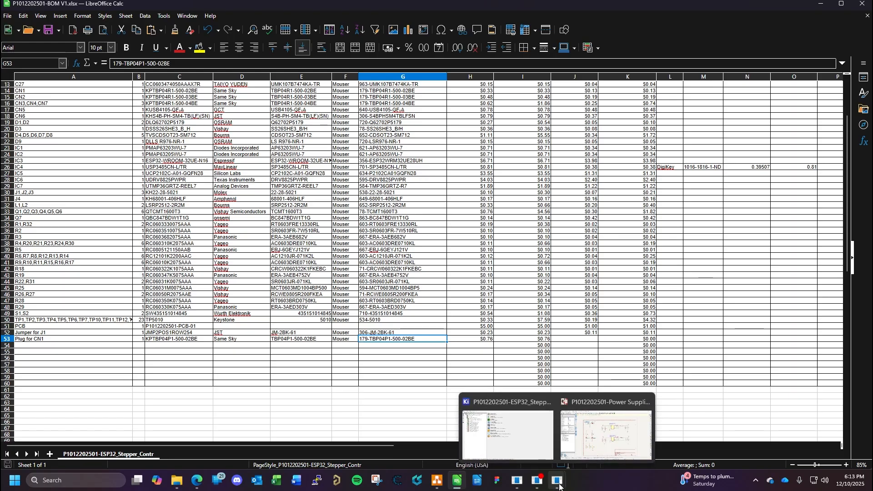
click(605, 400)
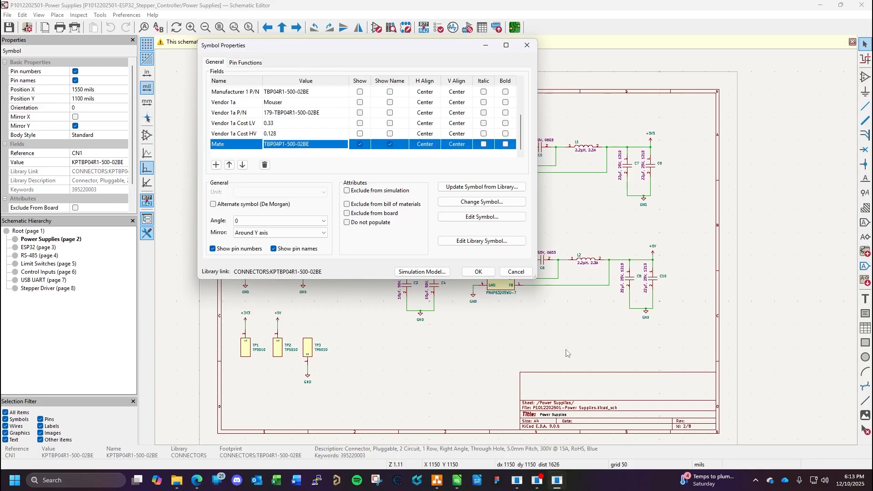
click(515, 272)
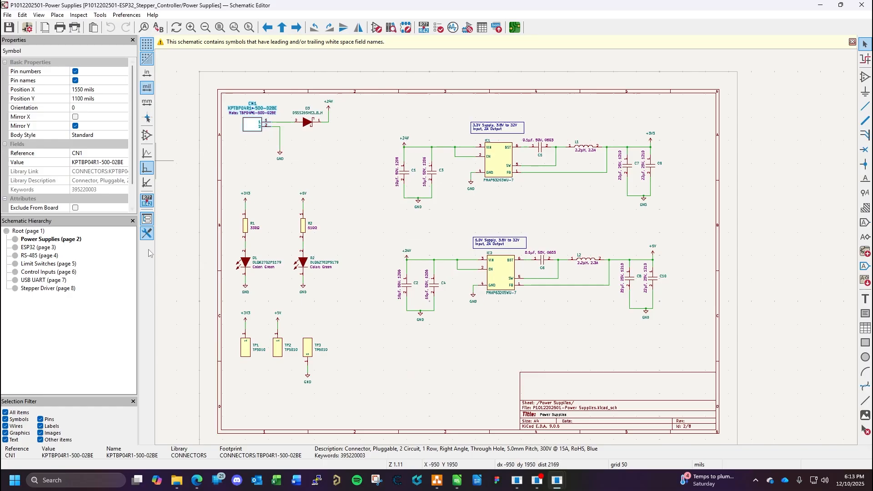
click(39, 255)
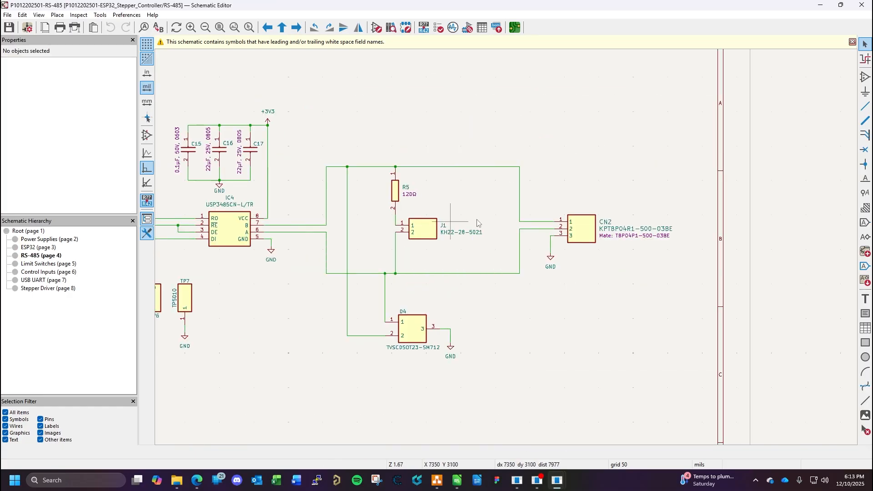
click(586, 231)
double_click(587, 231)
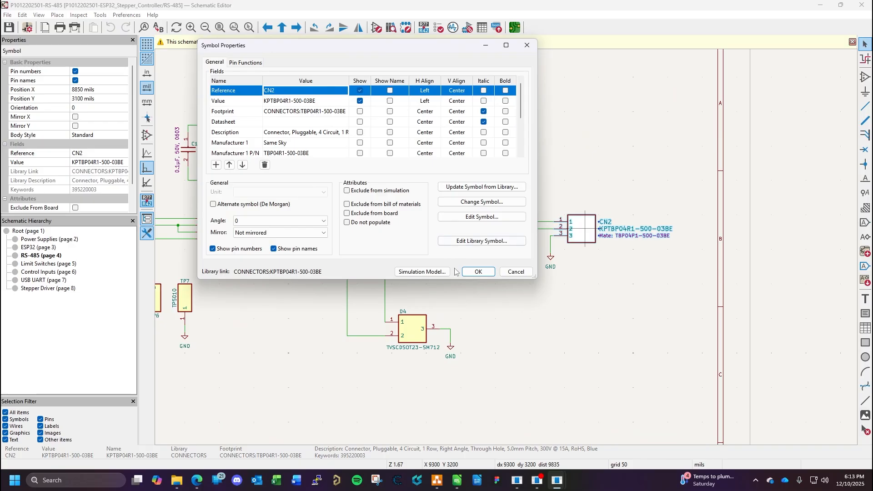
scroll(316, 124, down, 2)
click(313, 145)
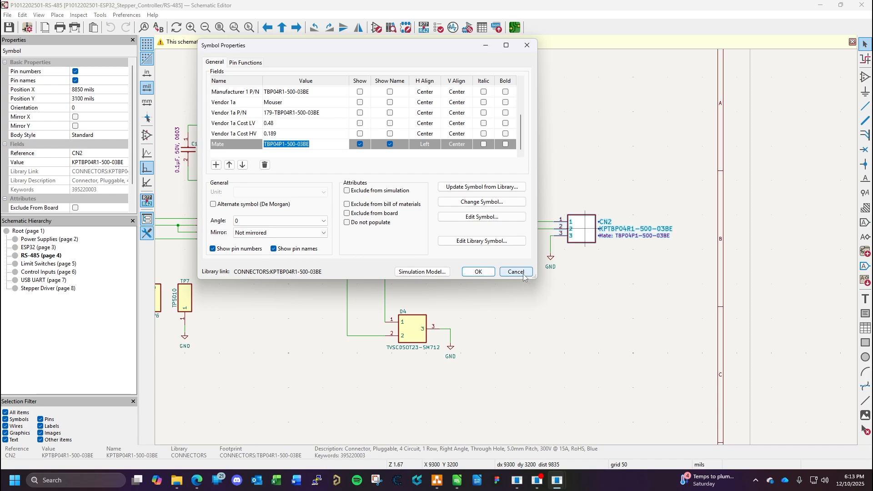
click(478, 271)
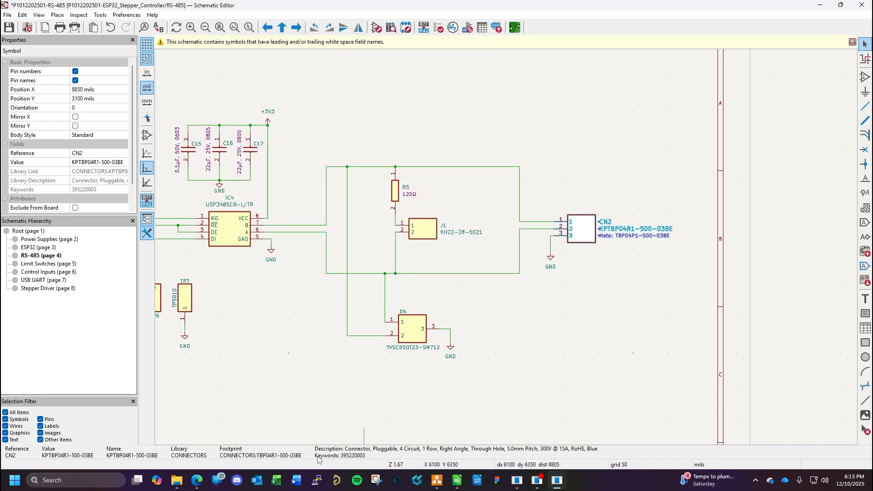
- Find the 3-circuit plug KPTBP04P1-500-03BE in Odoo's product list and copy its product name into column C of BOM row 54
click(196, 481)
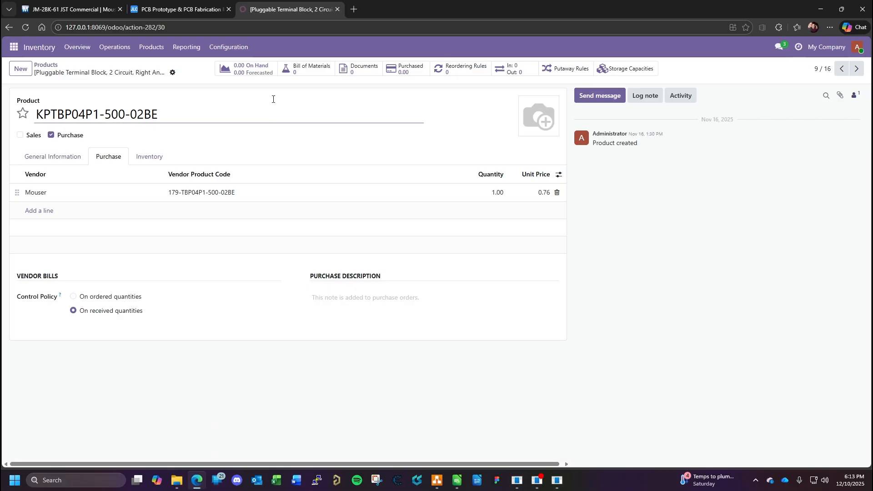
click(46, 65)
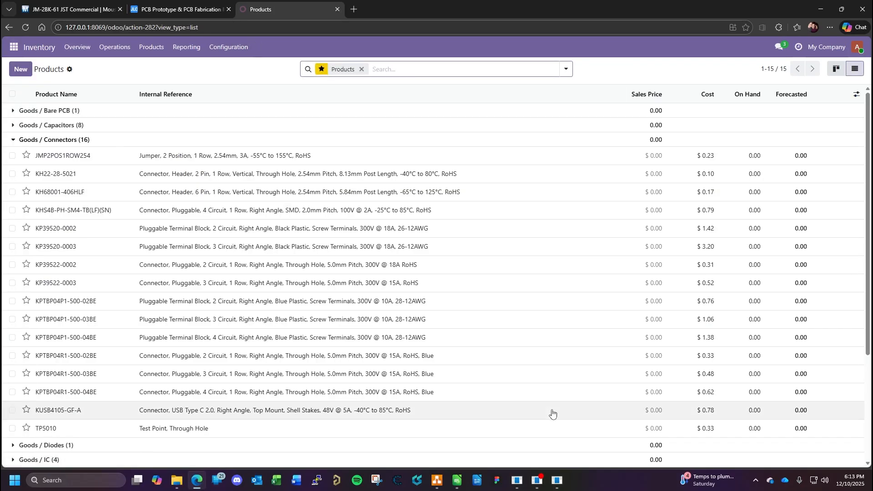
mouse_move(558, 481)
click(591, 427)
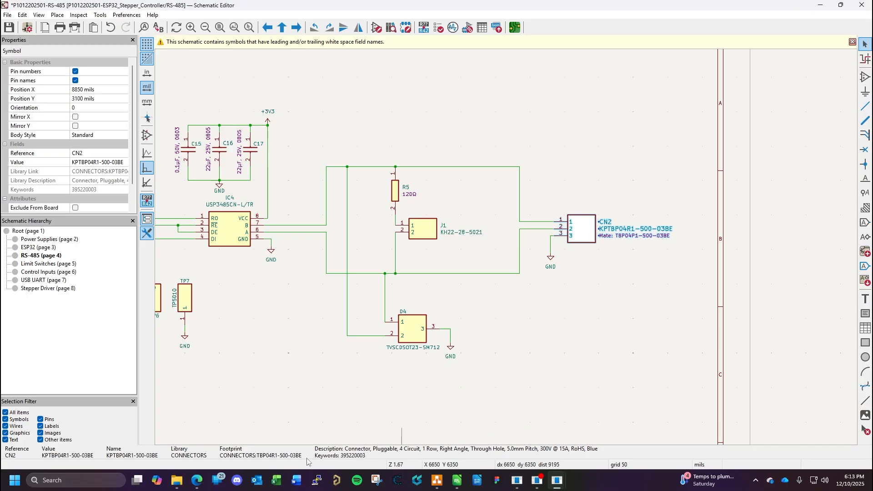
click(197, 481)
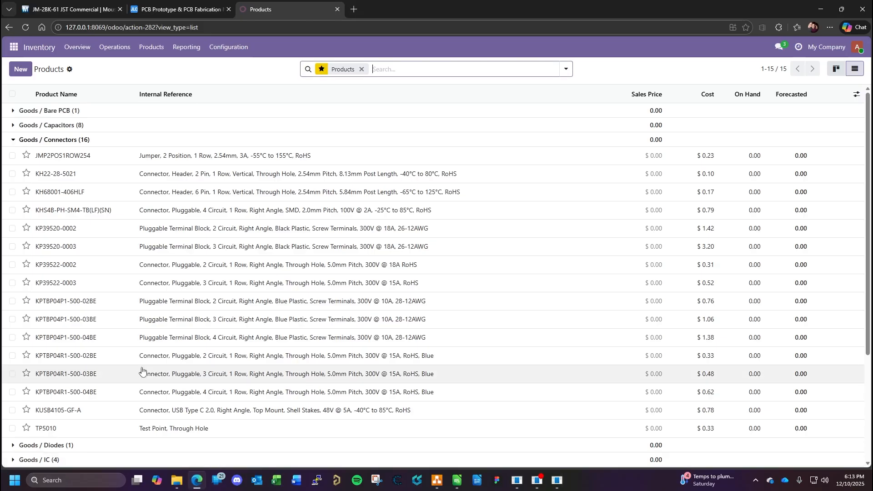
click(89, 324)
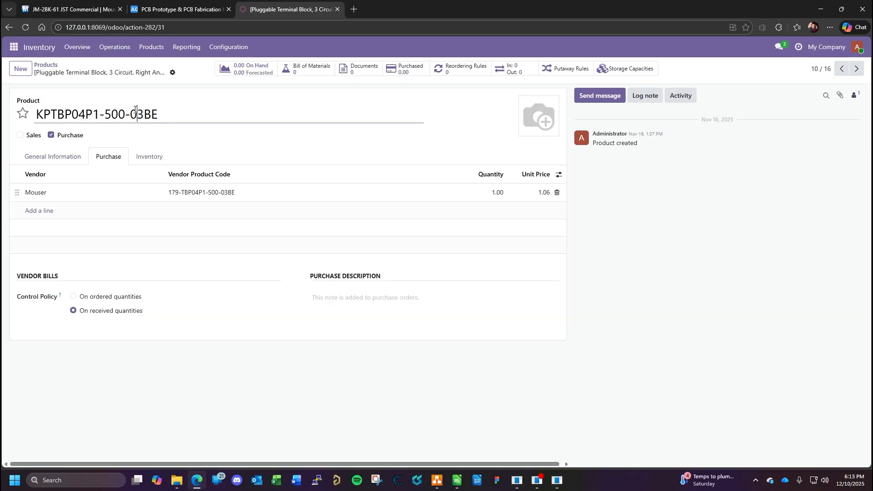
triple_click(159, 112)
key(ctrl+c)
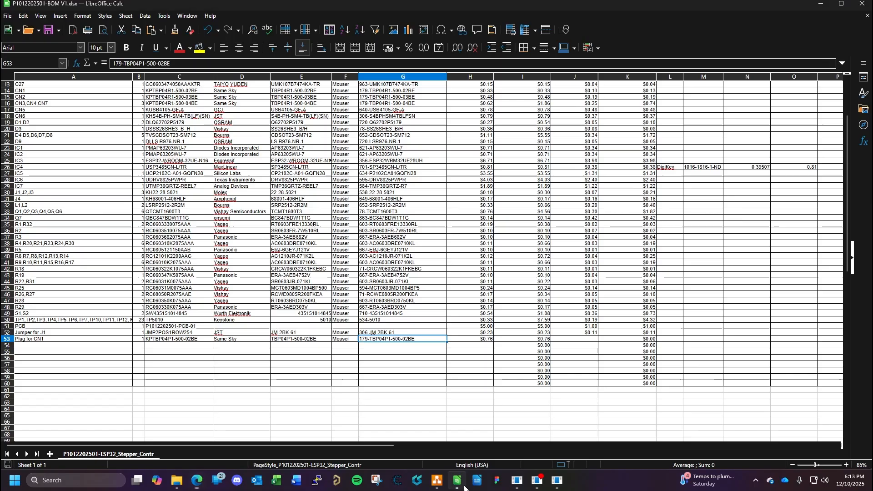
click(457, 481)
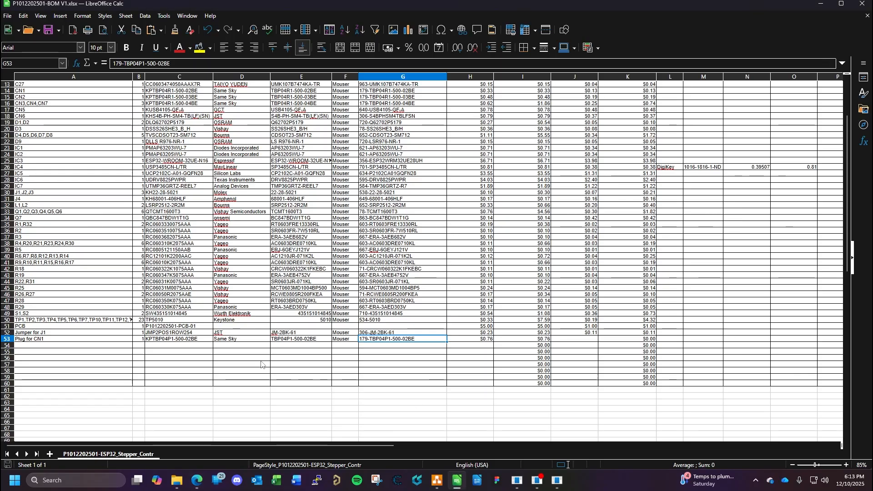
click(169, 347)
key(ctrl+v)
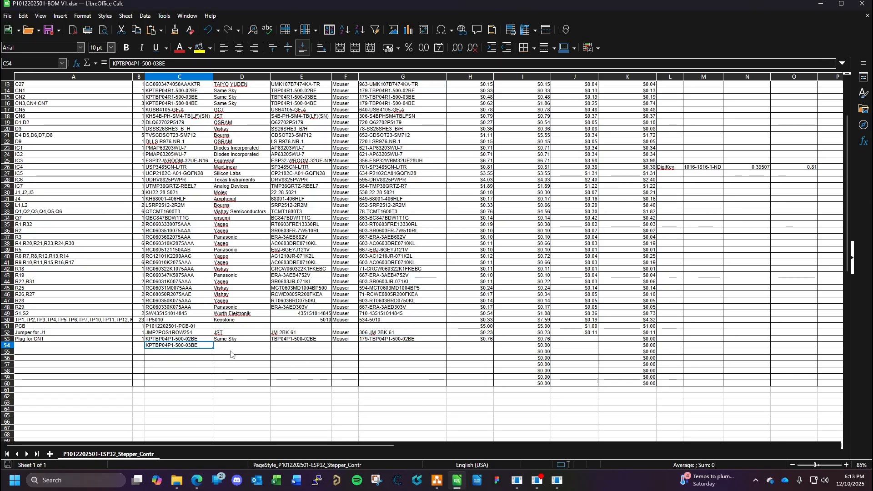
- Enter Same Sky as the manufacturer in BOM row 54
click(233, 348)
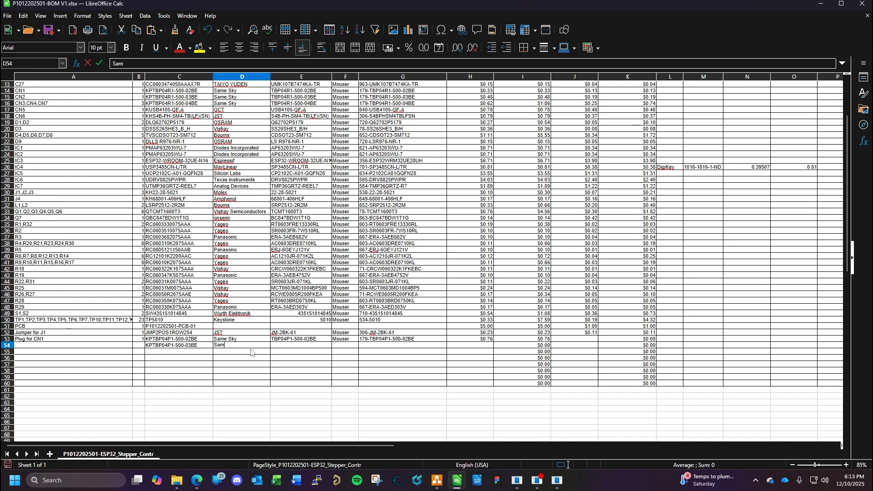
text(Same)
key(Tab)
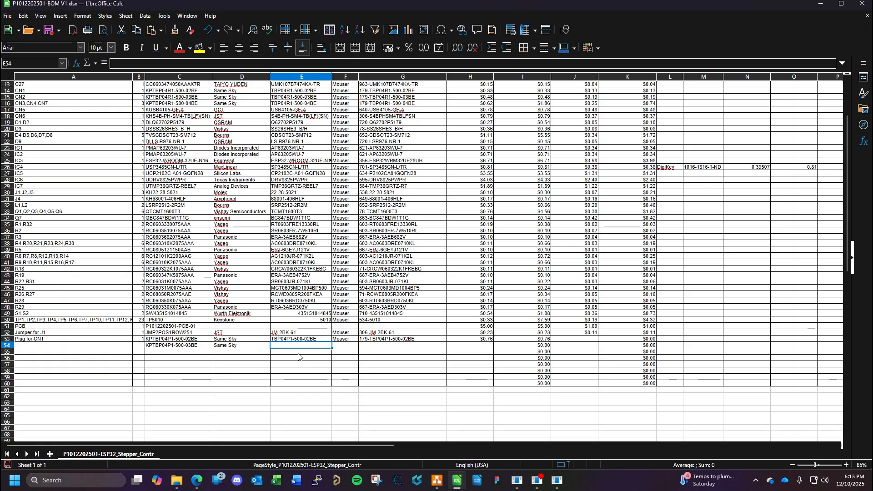
- Copy mate part number TBP04P1-500-03BE from CN2's KiCad symbol properties into BOM row 54 as the manufacturer part number
scroll(298, 353, up, 4)
scroll(299, 355, down, 3)
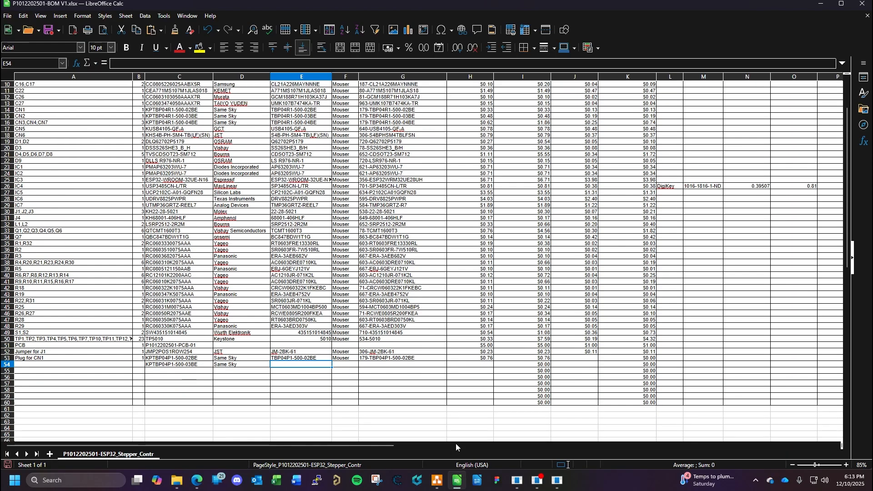
click(205, 480)
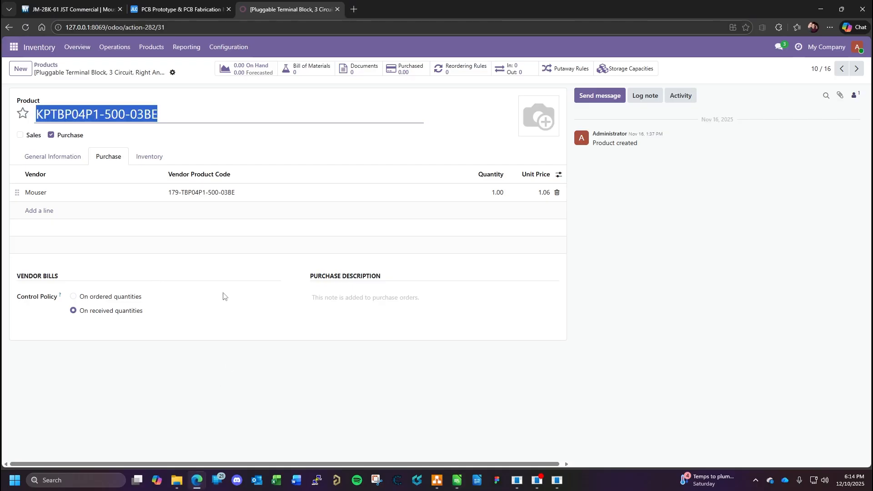
mouse_move(557, 480)
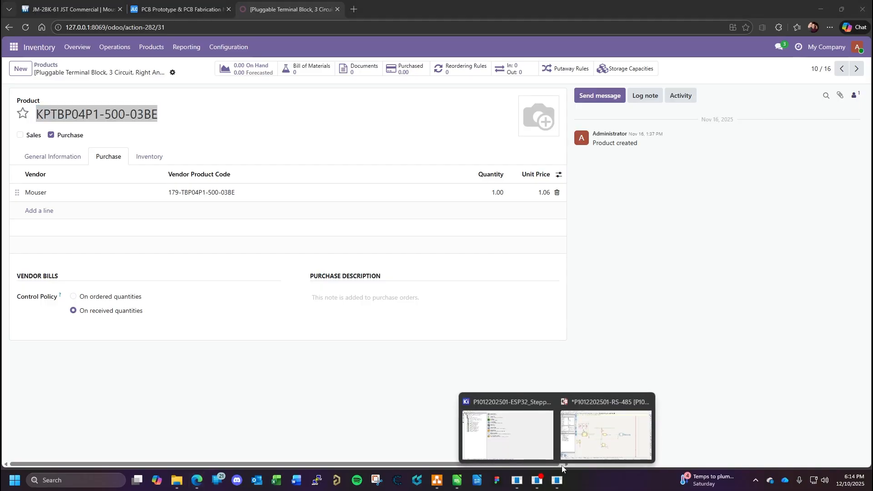
click(596, 402)
double_click(577, 229)
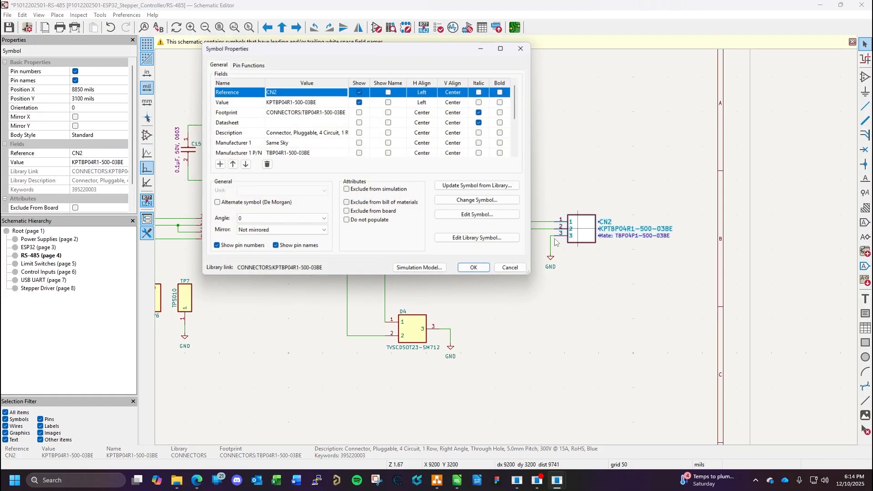
scroll(268, 147, down, 3)
click(293, 144)
key(ctrl+c)
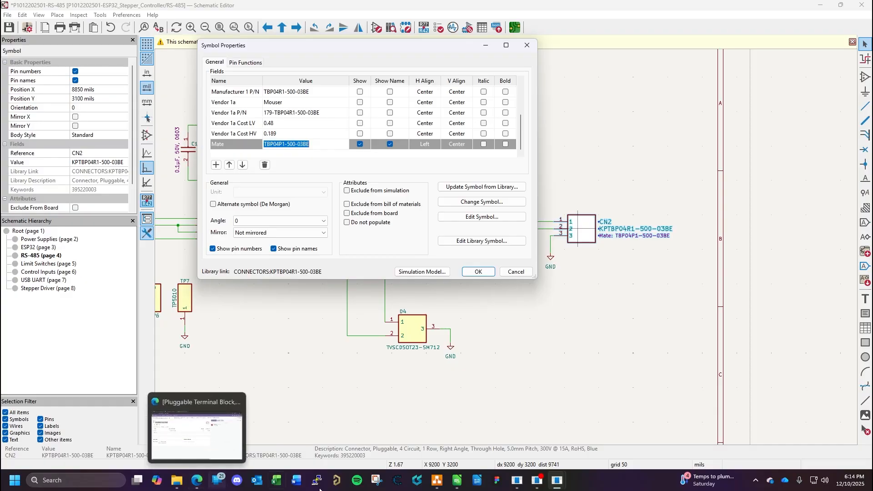
click(452, 483)
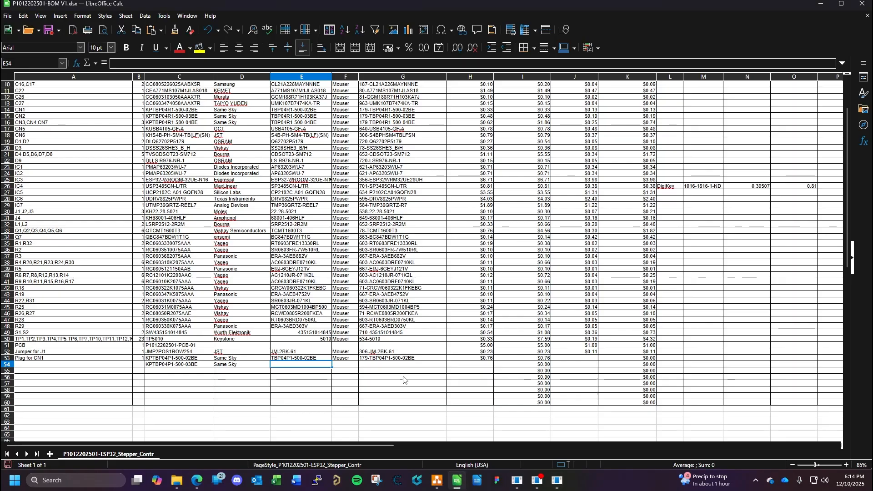
key(ctrl+v)
- Enter Mouser as row 54's vendor and copy product code 179-TBP04P1-500-03BE from Odoo's purchase details as its vendor part number
click(336, 367)
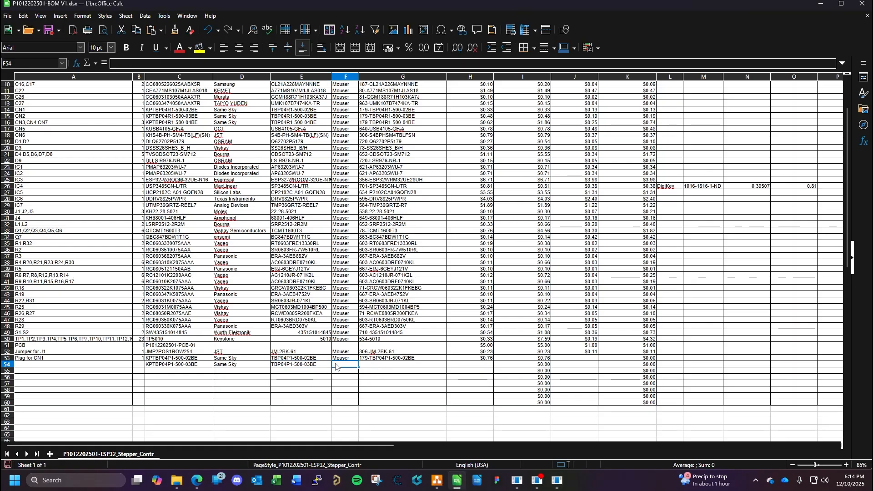
text(Mouser)
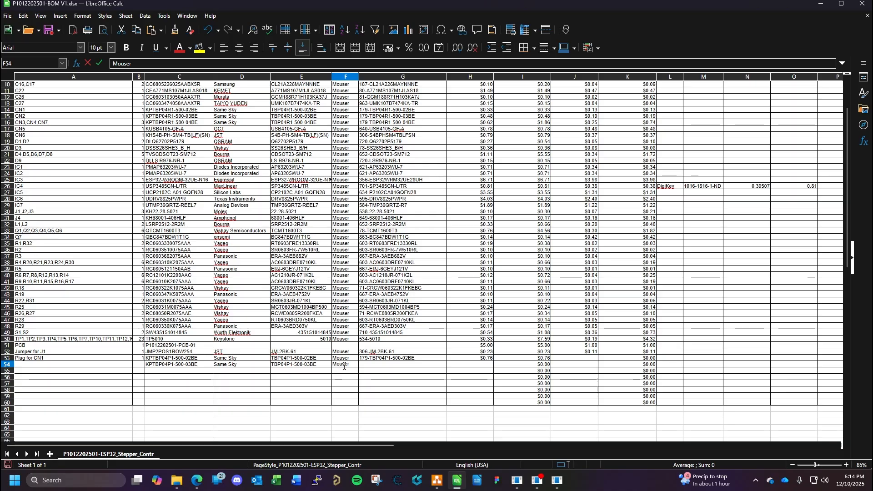
click(378, 365)
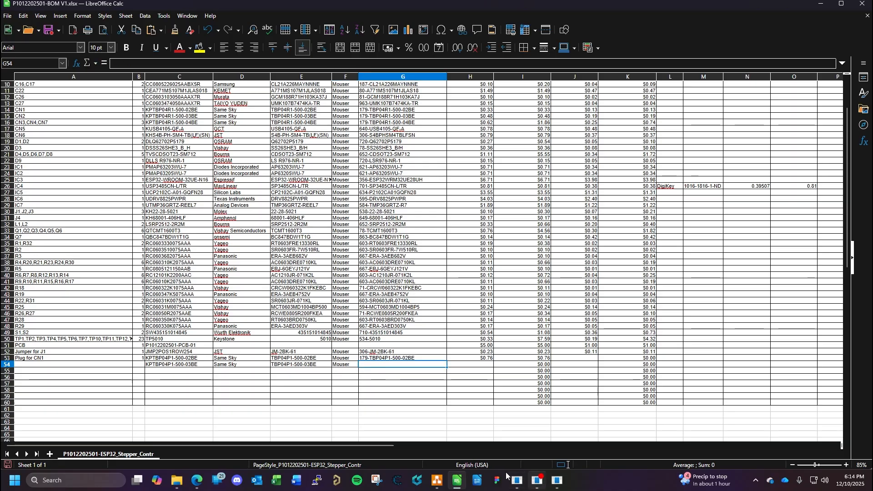
click(197, 481)
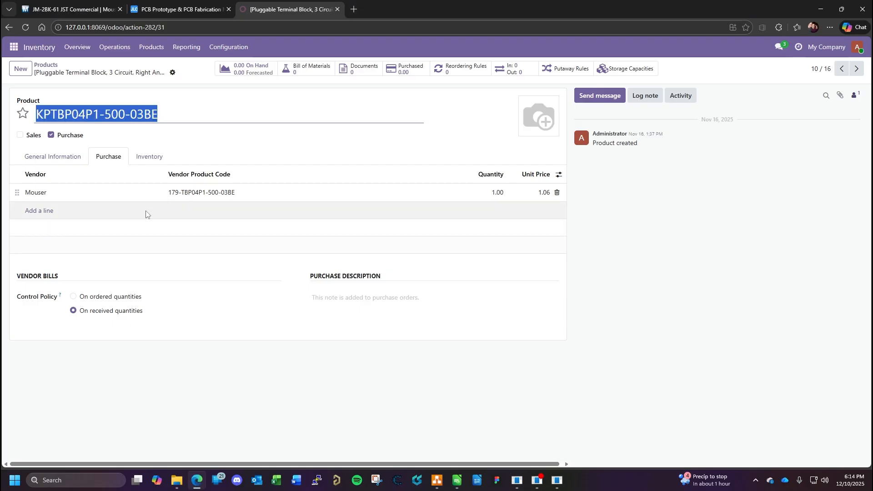
click(208, 193)
key(ctrl+c)
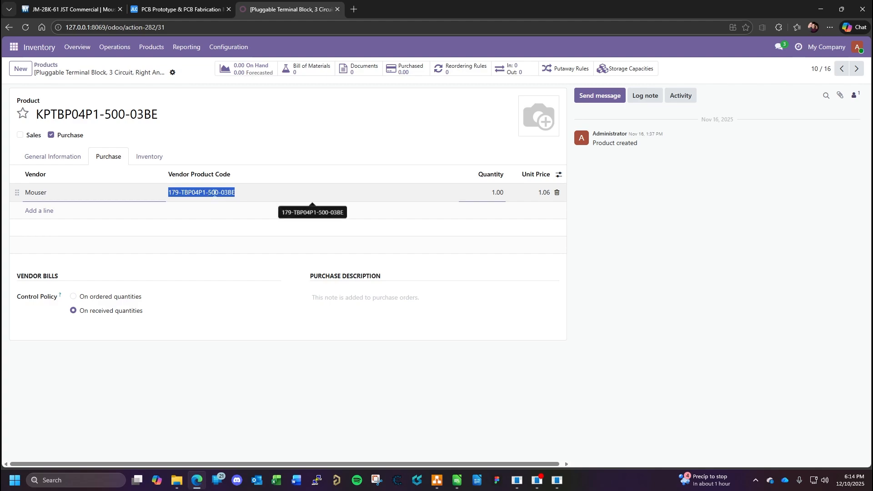
click(457, 480)
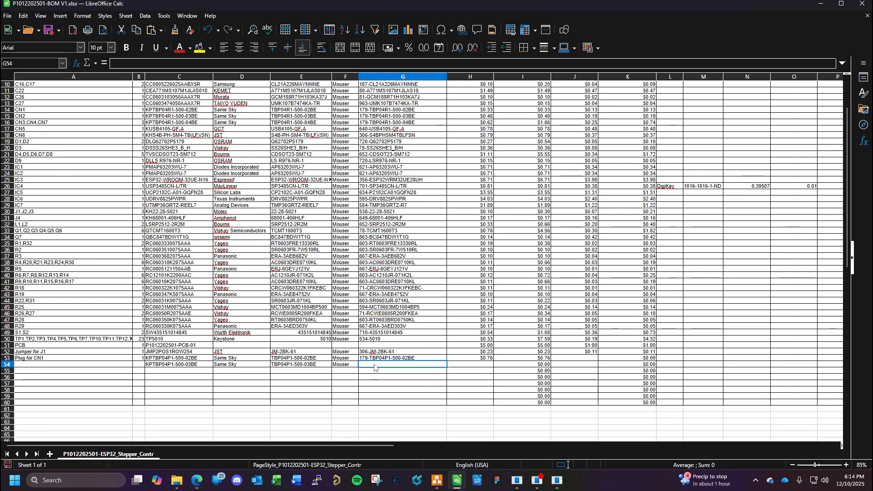
key(ctrl+v)
- Set the low-volume unit cost in BOM row 54 to $1.06
click(471, 366)
text(1.)
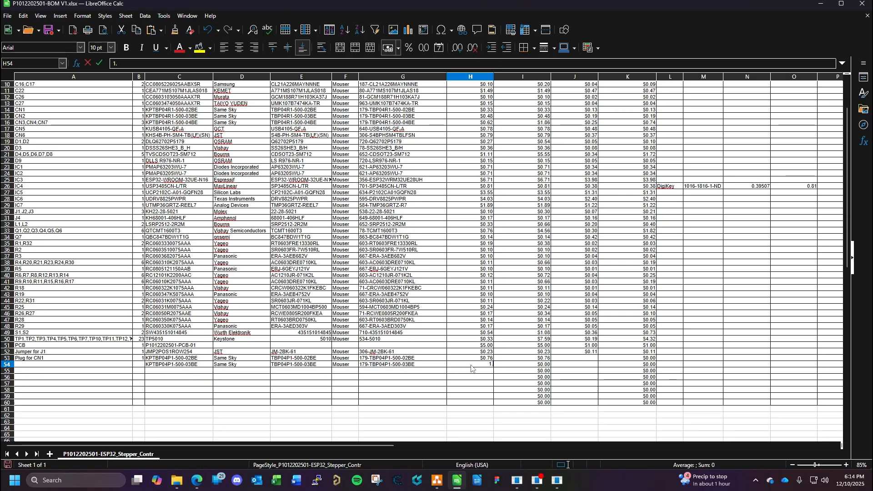
key(Return)
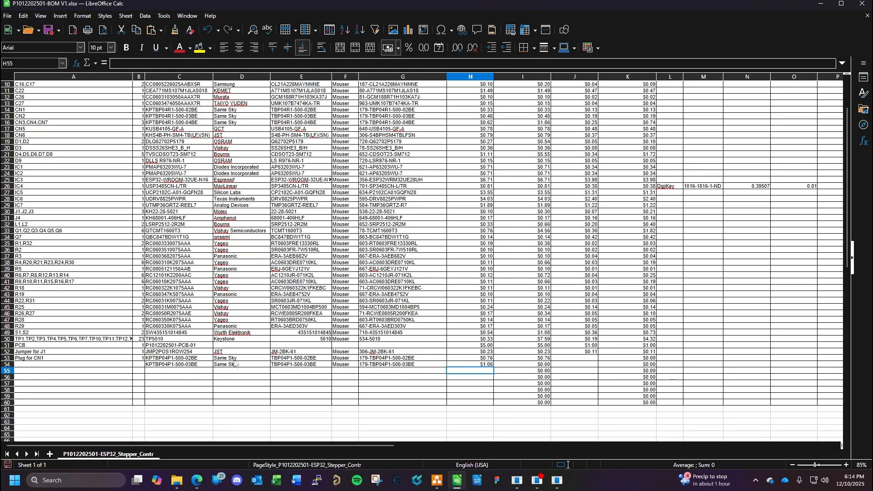
- Close CN2's properties in KiCad, then label BOM row 54 "Plug for CN2" with quantity 1 and save the workbook
mouse_move(558, 480)
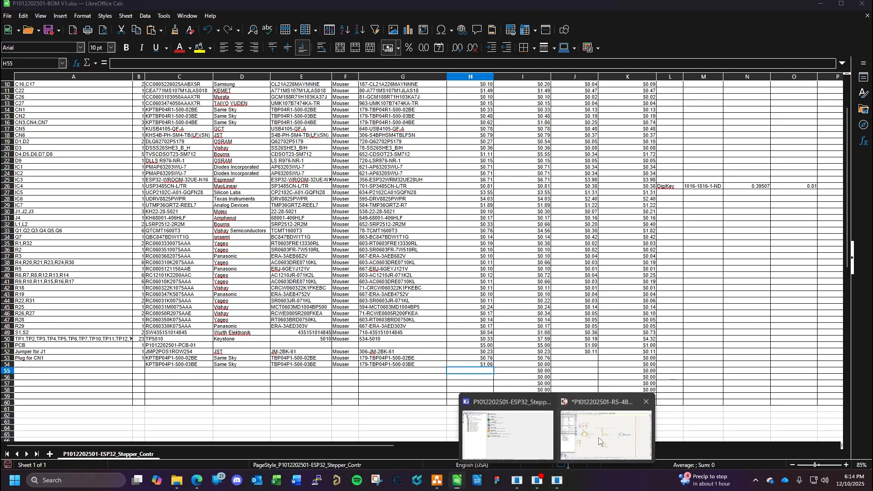
click(598, 437)
click(516, 272)
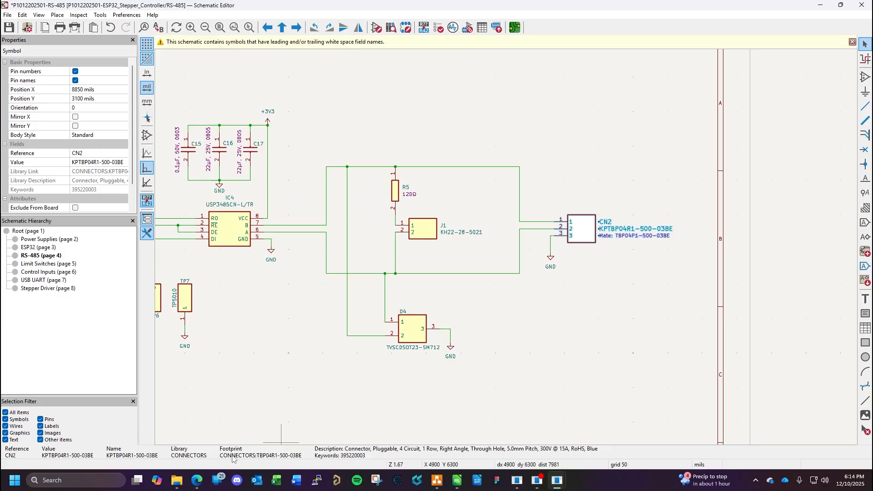
click(457, 480)
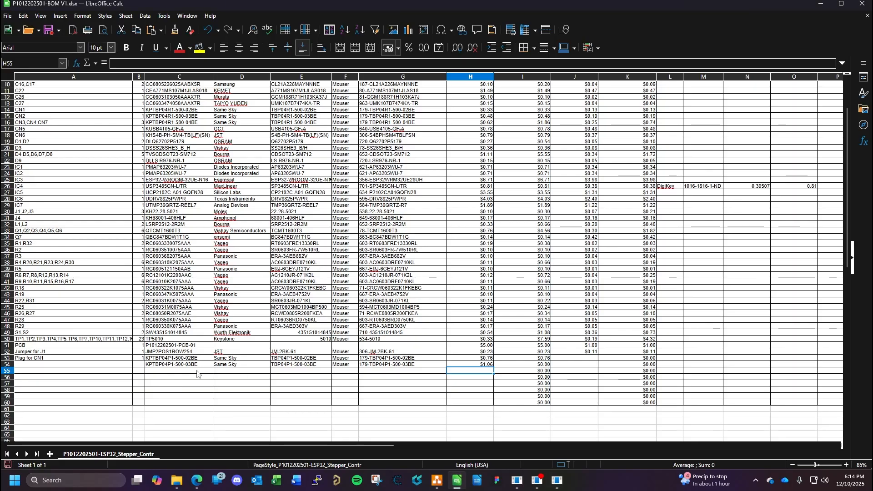
click(83, 366)
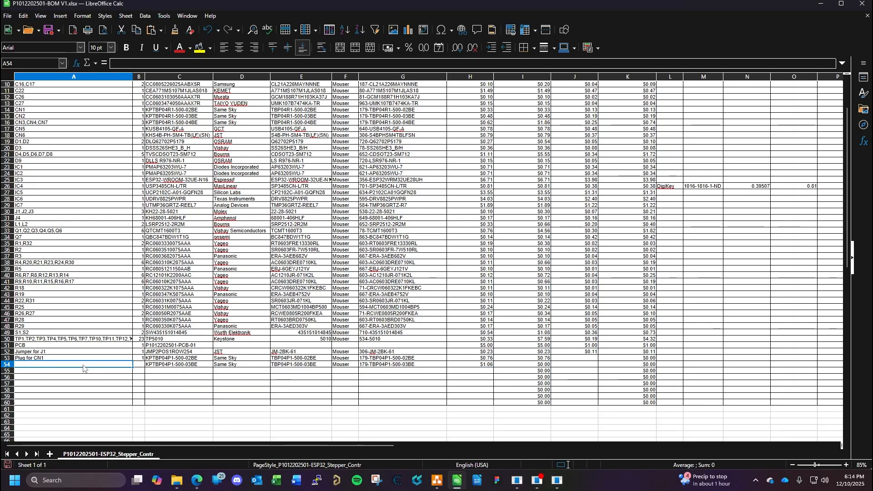
text(Plug for CN2)
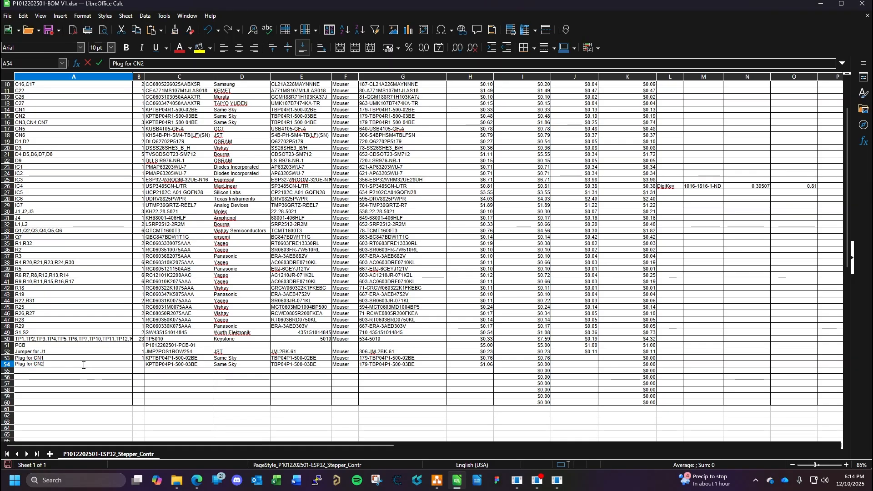
click(140, 366)
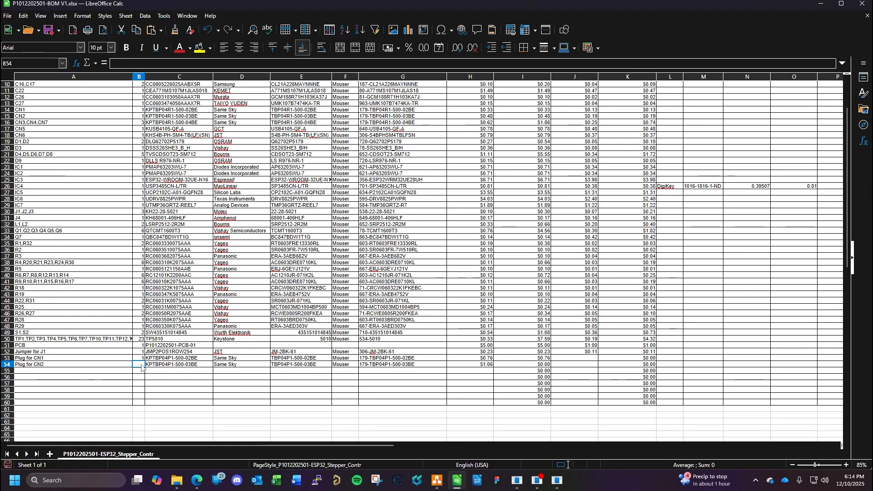
text(1)
key(ctrl+s)
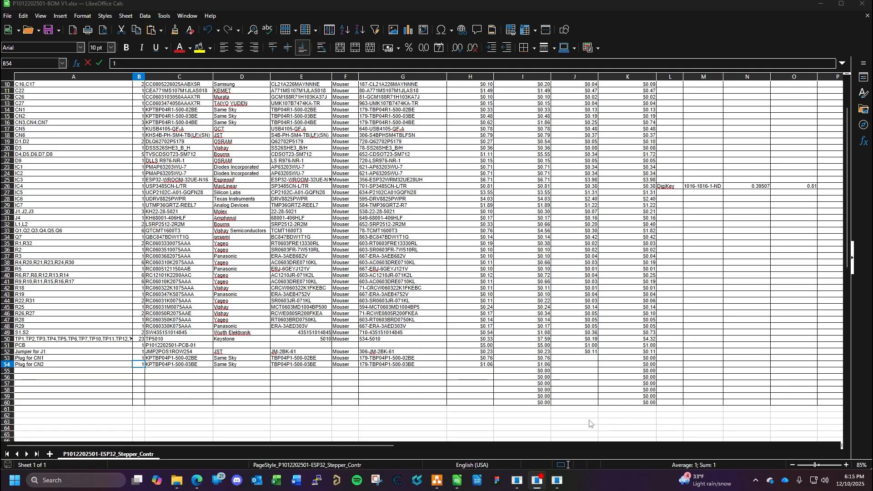
- Open CN3's symbol properties on KiCad's Limit Switches sheet and look up its mate part number
mouse_move(560, 481)
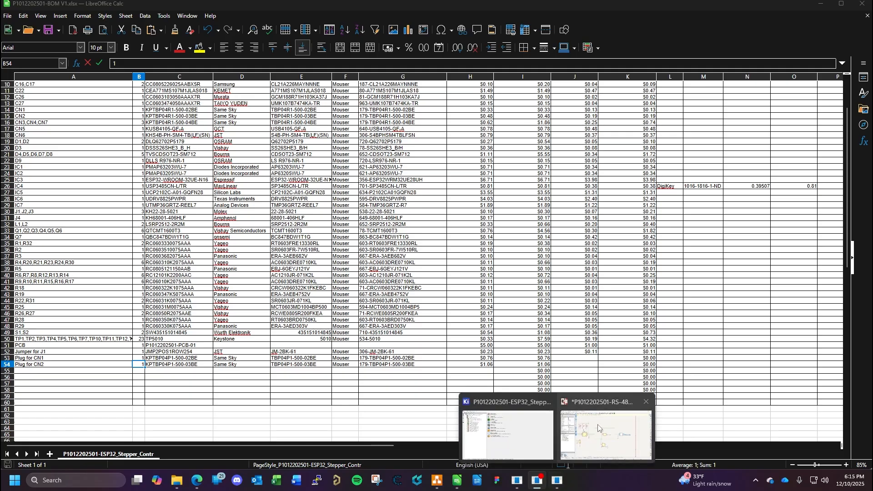
click(605, 439)
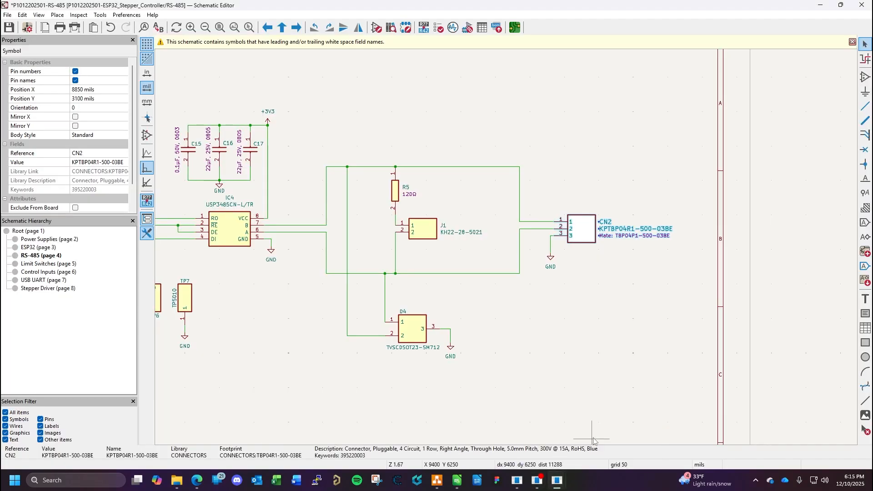
click(45, 264)
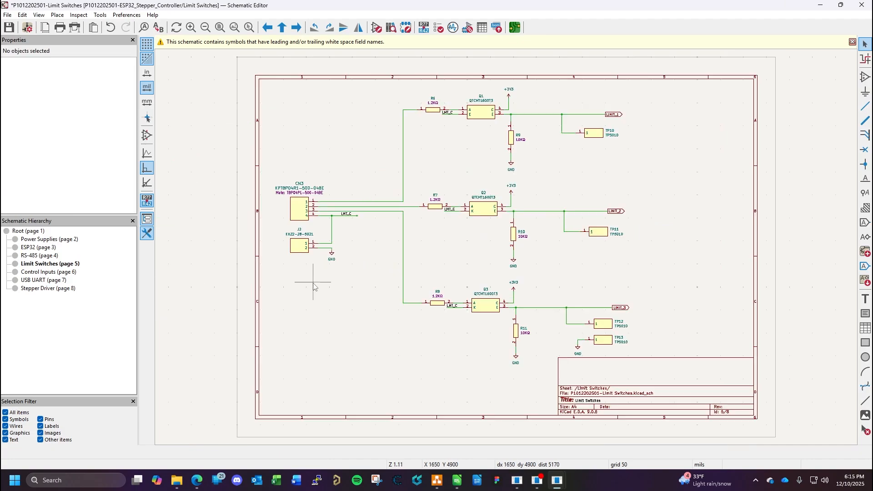
double_click(298, 210)
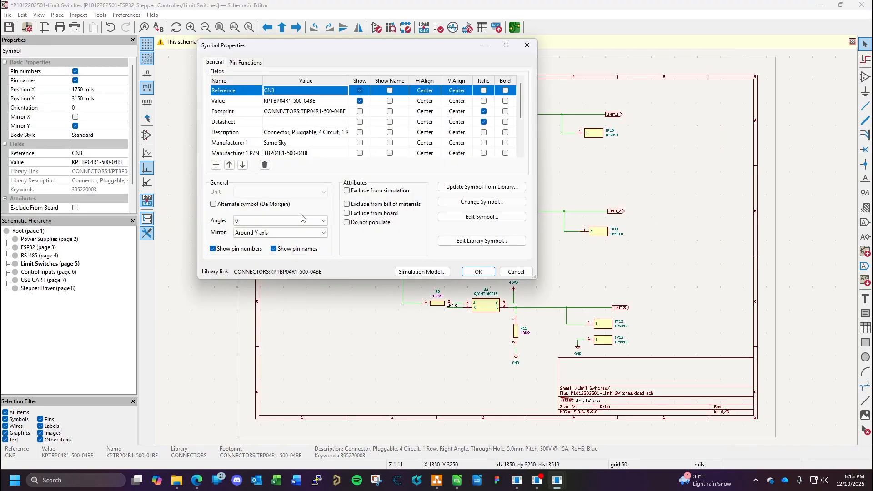
scroll(380, 133, down, 2)
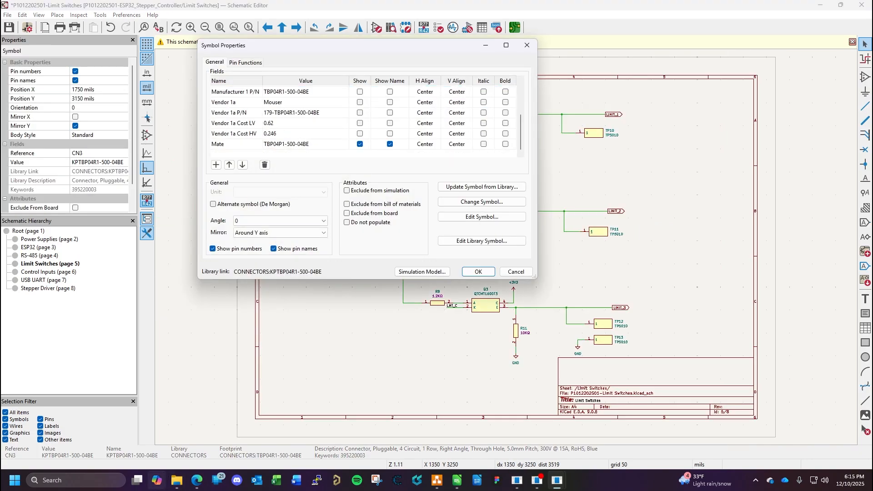
- Copy product name KPTBP04P1-500-04BE from its Odoo product record into BOM row 55 as the internal part number
click(197, 480)
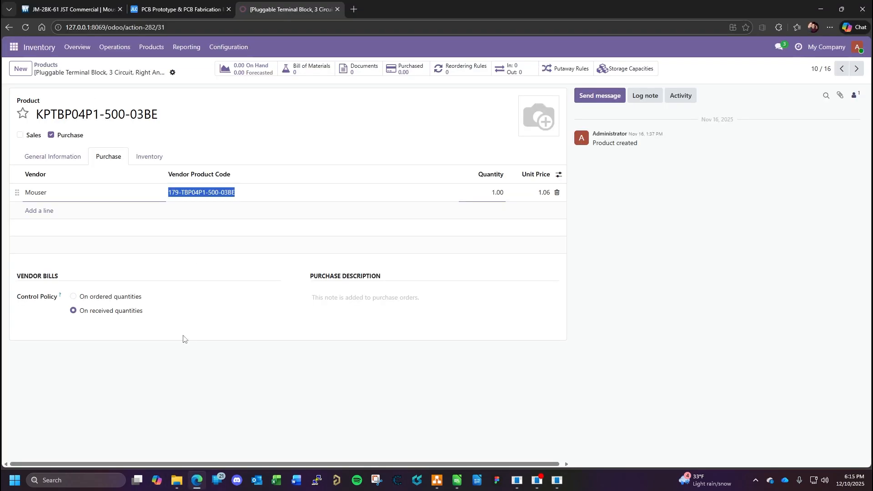
click(44, 65)
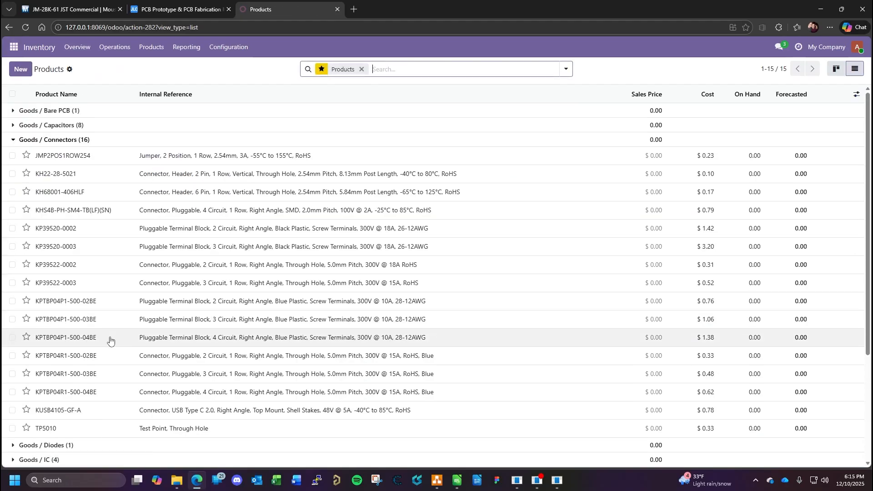
click(86, 339)
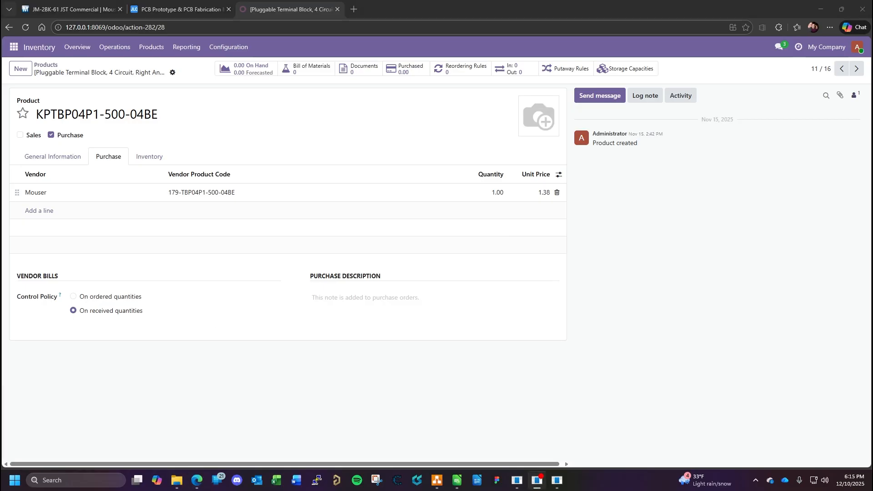
triple_click(160, 117)
key(ctrl+c)
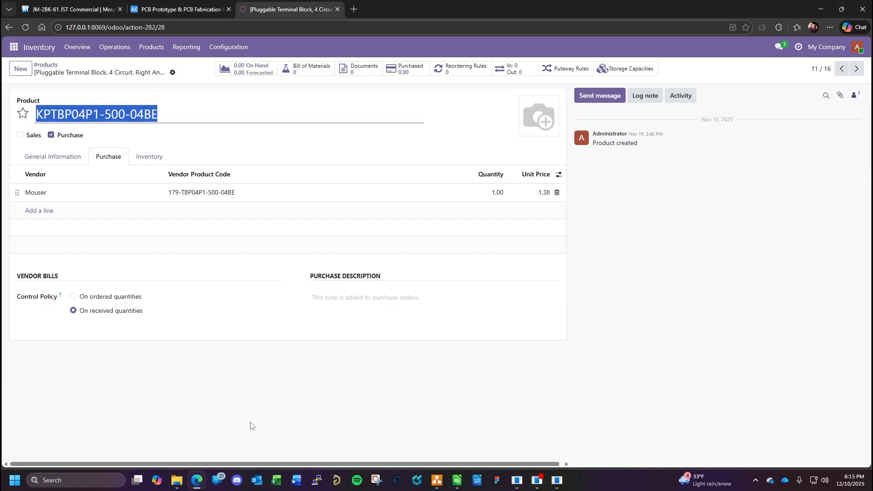
click(457, 480)
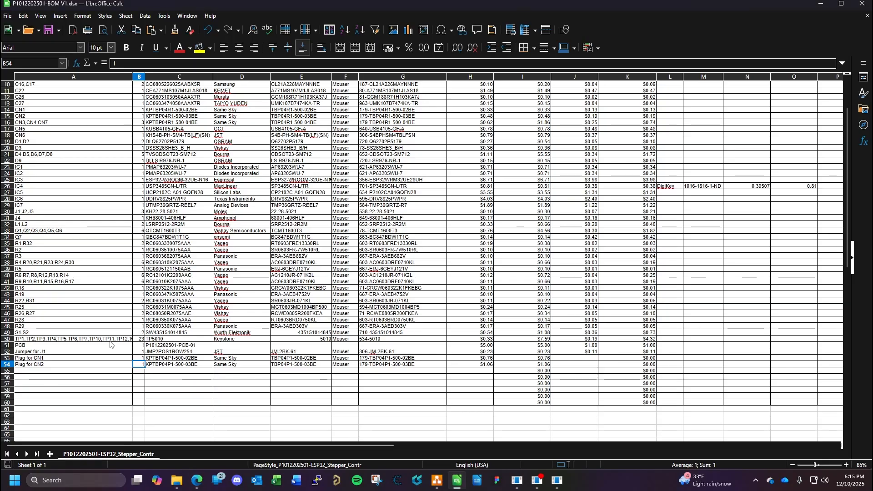
click(170, 371)
key(ctrl+v)
- Enter Same Sky as the manufacturer in BOM row 55
click(225, 373)
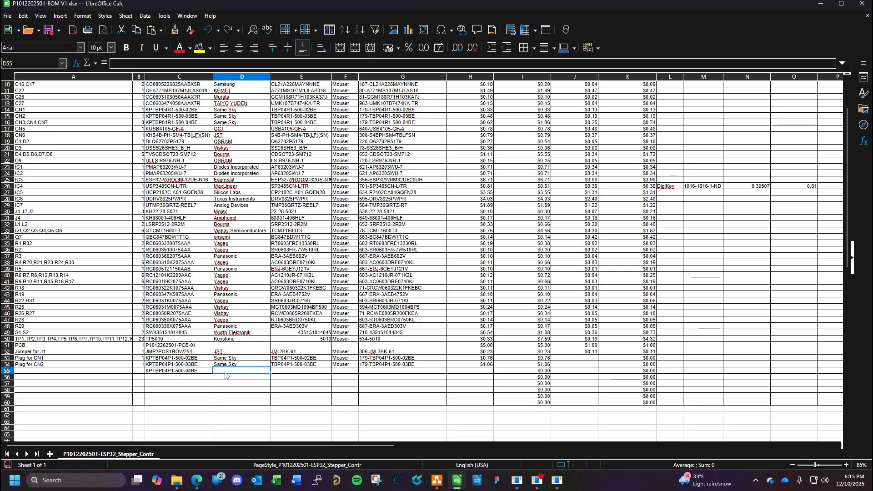
text(Same Sky)
key(Tab)
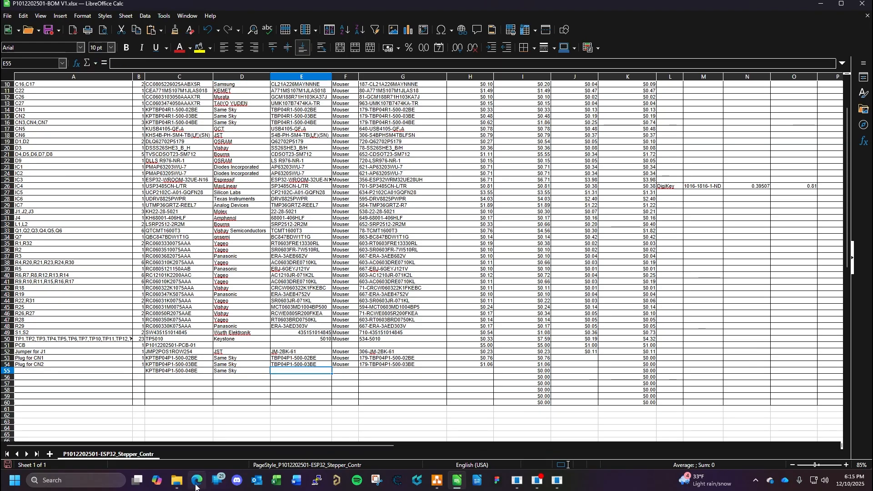
- Copy mate part number TBP04P1-500-04BE from CN3's KiCad symbol properties into BOM row 55 as the manufacturer part number
mouse_move(197, 487)
mouse_move(557, 481)
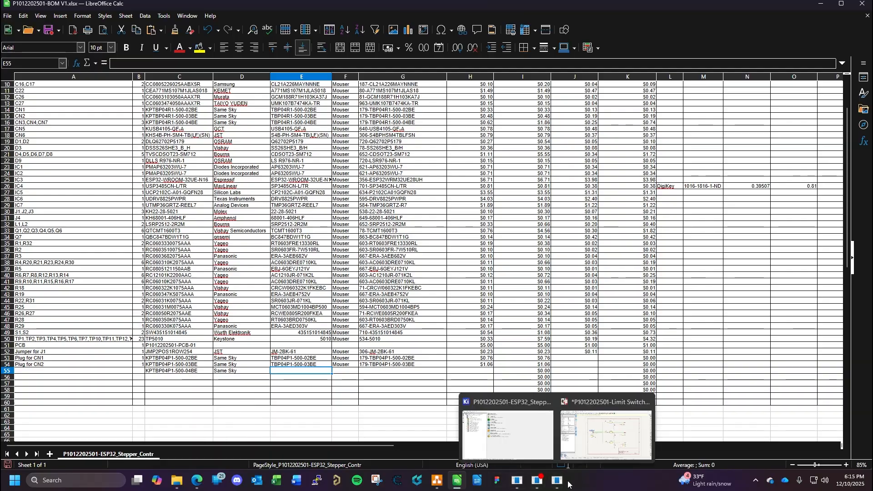
click(610, 439)
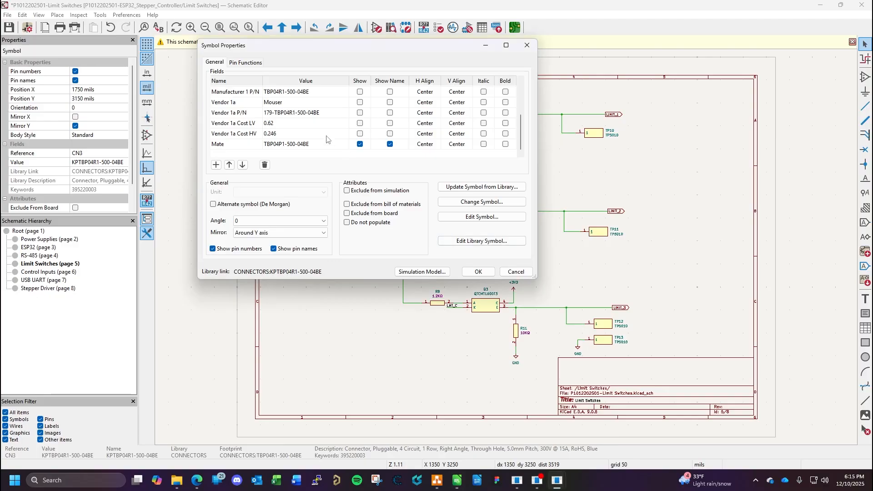
click(303, 145)
key(ctrl+c)
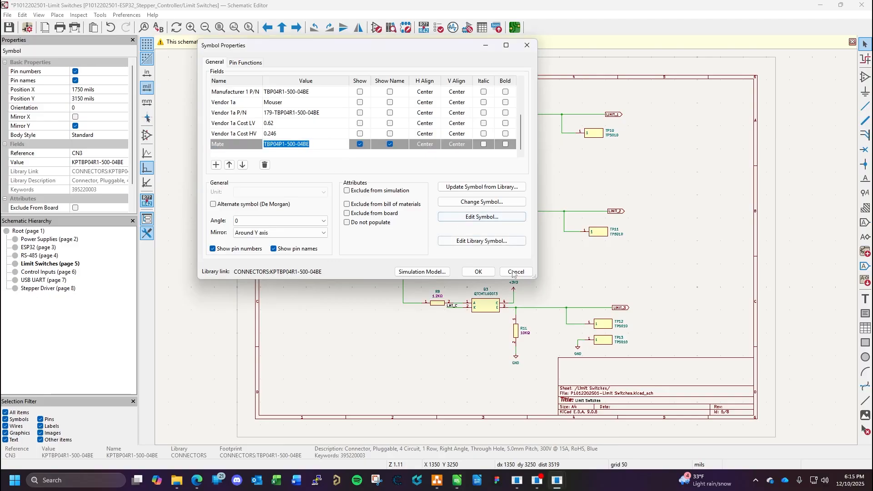
click(478, 272)
click(196, 481)
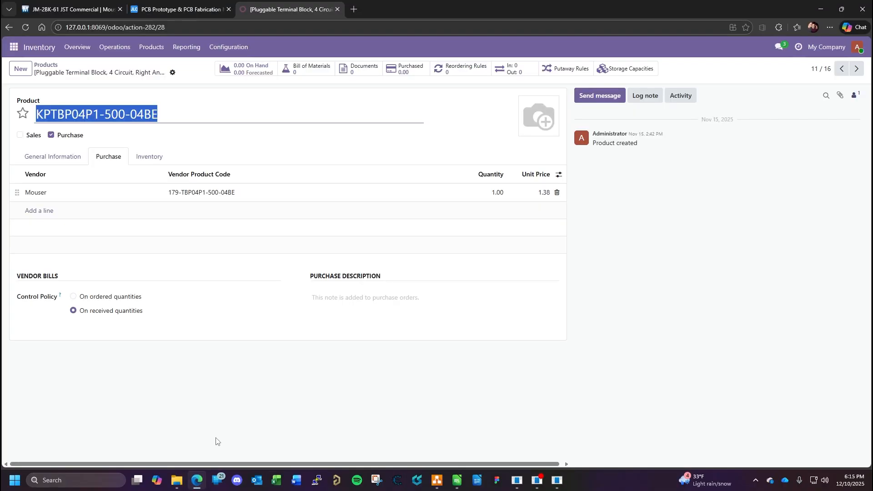
click(457, 480)
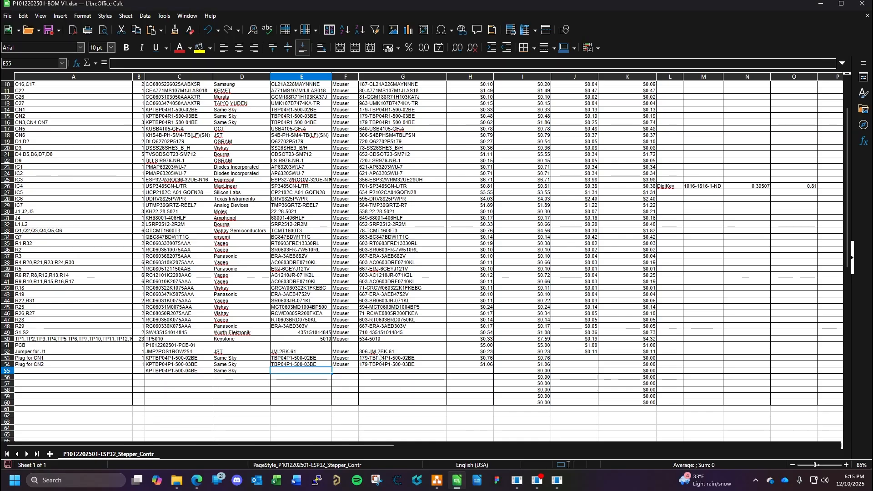
key(ctrl+v)
- Enter Mouser as row 55's vendor and copy product code 179-TBP04P1-500-04BE from Odoo's purchase details as its vendor part number
click(338, 372)
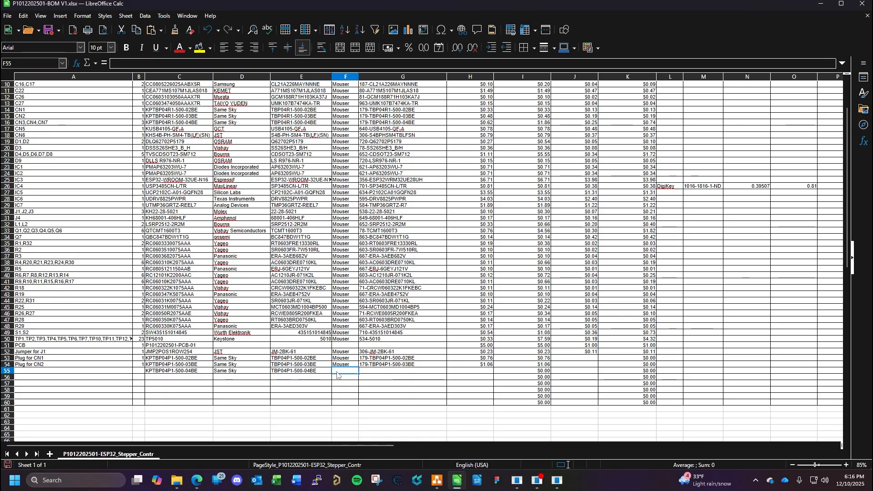
text(Mouser)
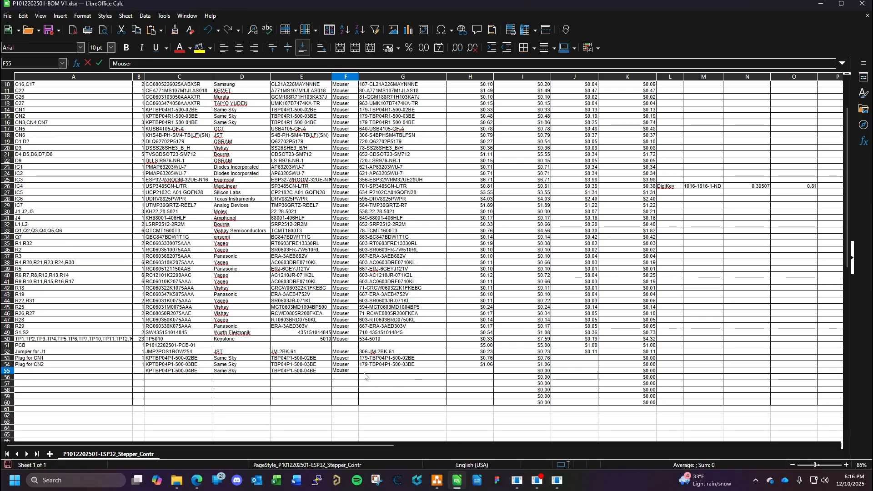
click(365, 372)
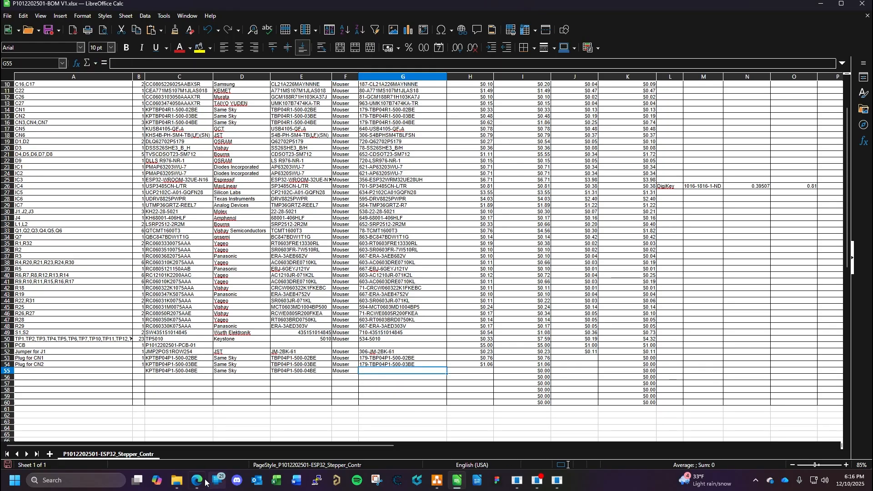
click(207, 444)
click(217, 192)
key(ctrl+c)
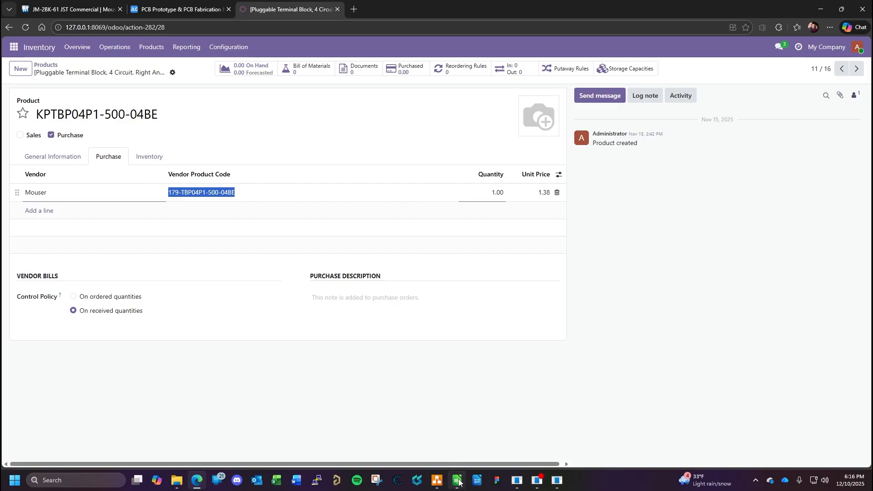
click(457, 432)
key(ctrl+v)
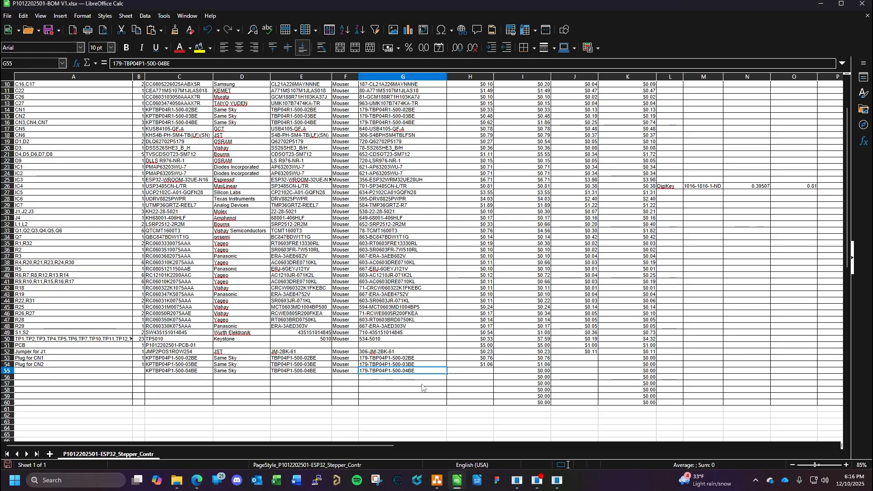
- Set the low-volume unit cost in BOM row 55 to $1.38
click(484, 372)
text(1.3)
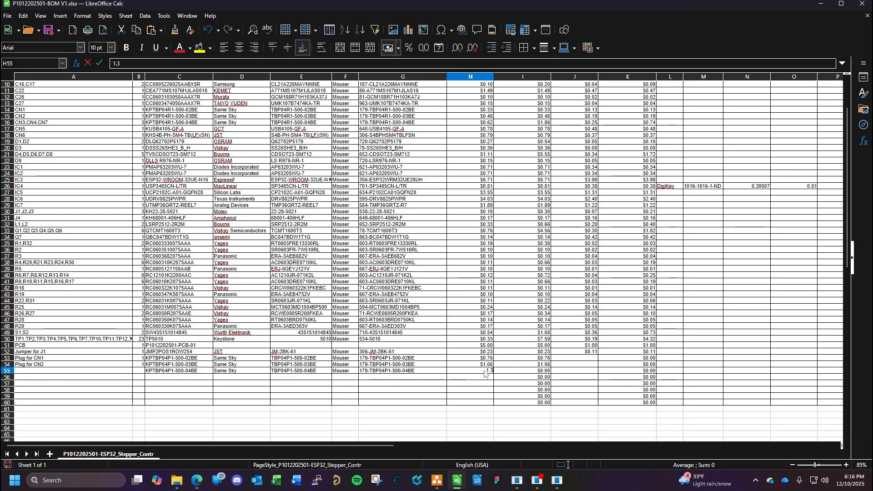
text(8)
key(Return)
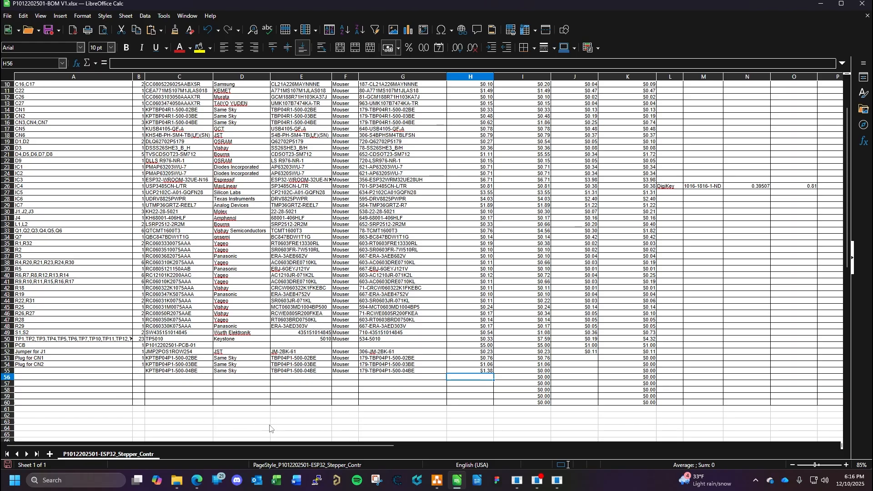
- Start row 55's description as "Plug for CN3 and CN" in the BOM, checking the connector on KiCad's Limit Switches sheet
click(62, 373)
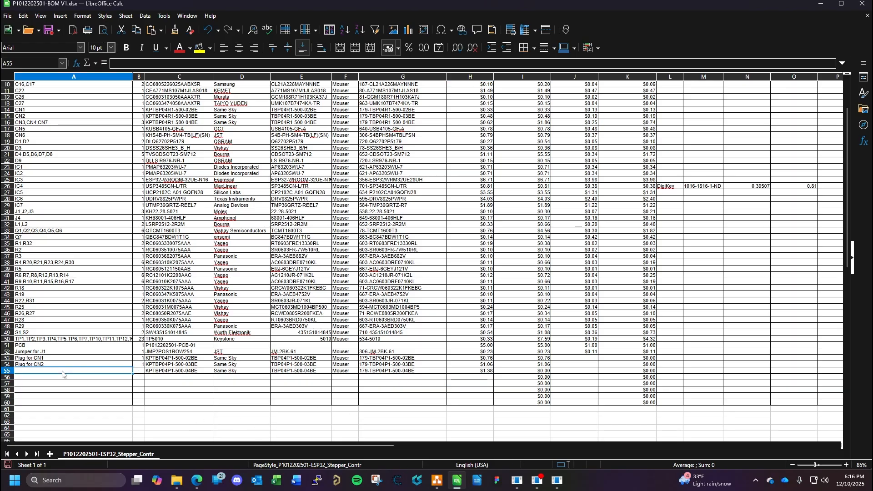
text(Plug fo)
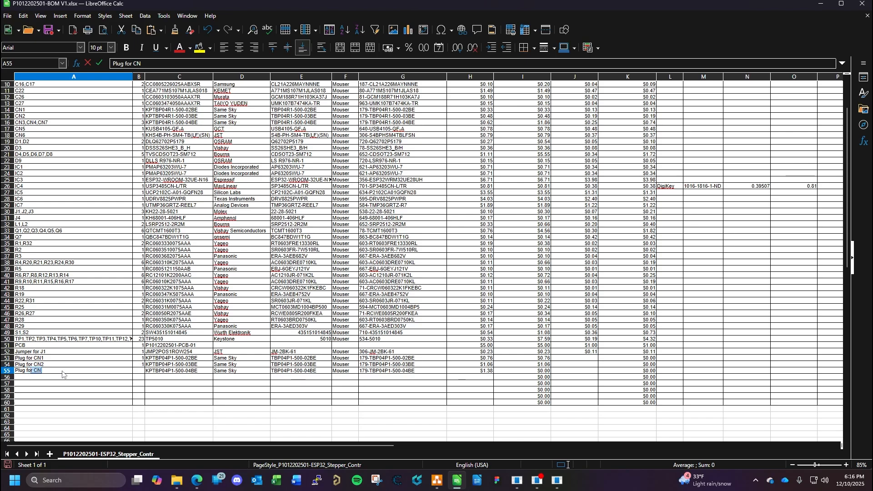
text(r CN)
mouse_move(557, 481)
click(602, 412)
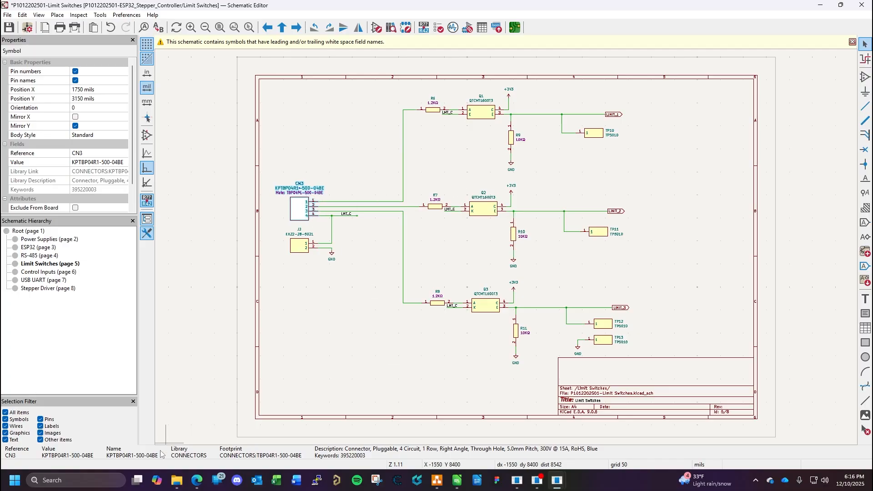
click(457, 481)
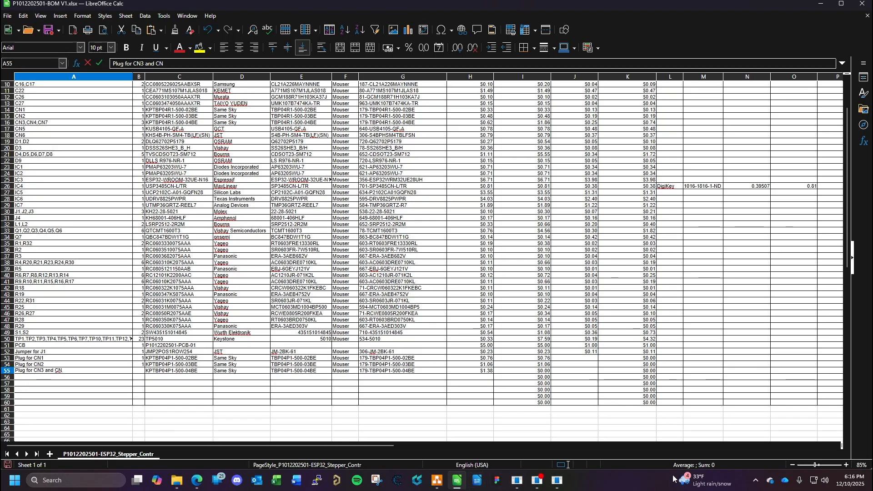
- Check the connector on KiCad's Control Inputs sheet, then complete row 55 as "Plug for CN3 and CN4" with quantity 2
mouse_move(558, 480)
click(575, 461)
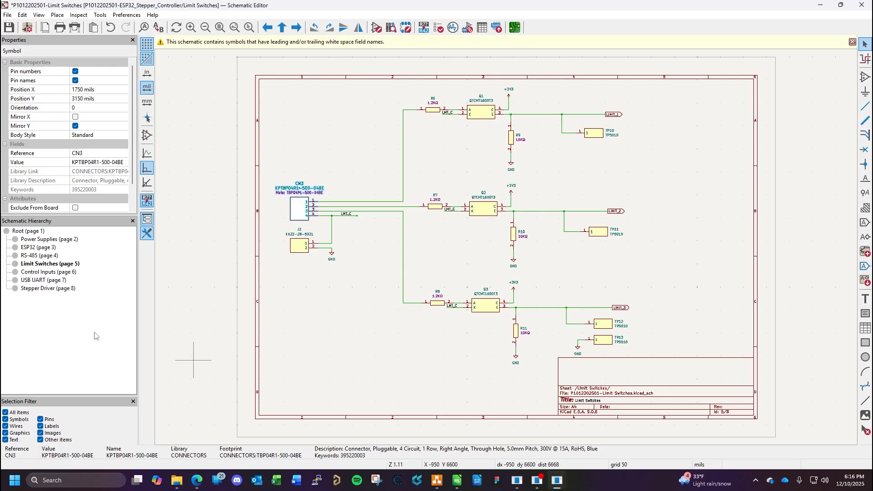
click(49, 272)
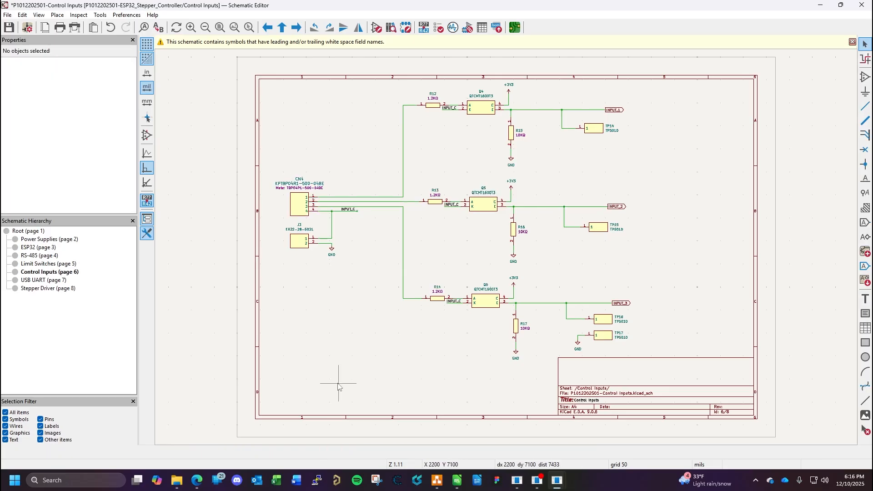
click(458, 481)
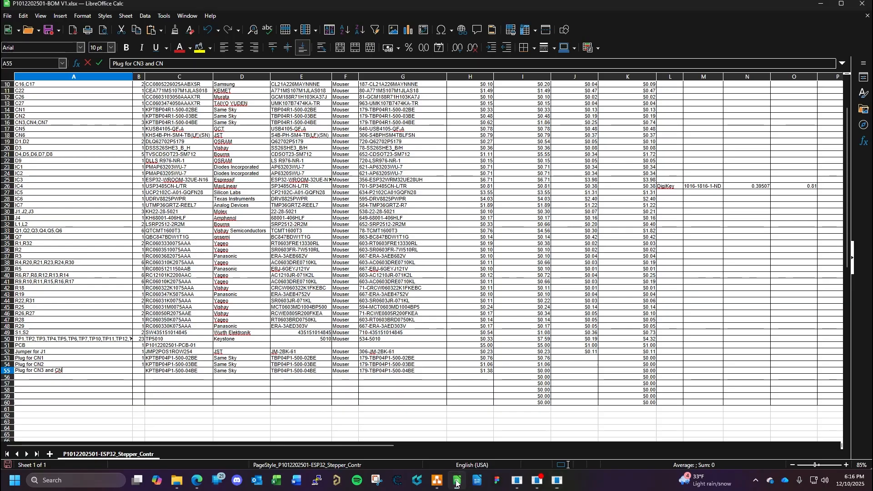
text(4)
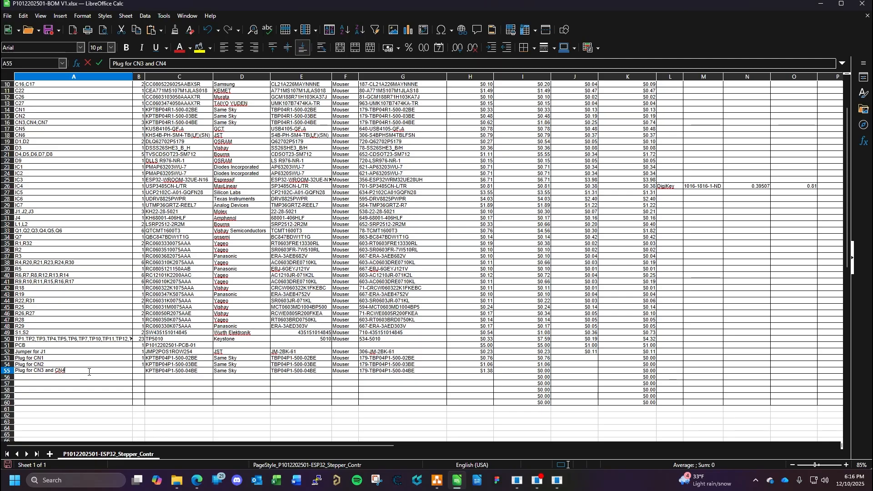
click(137, 371)
text(2)
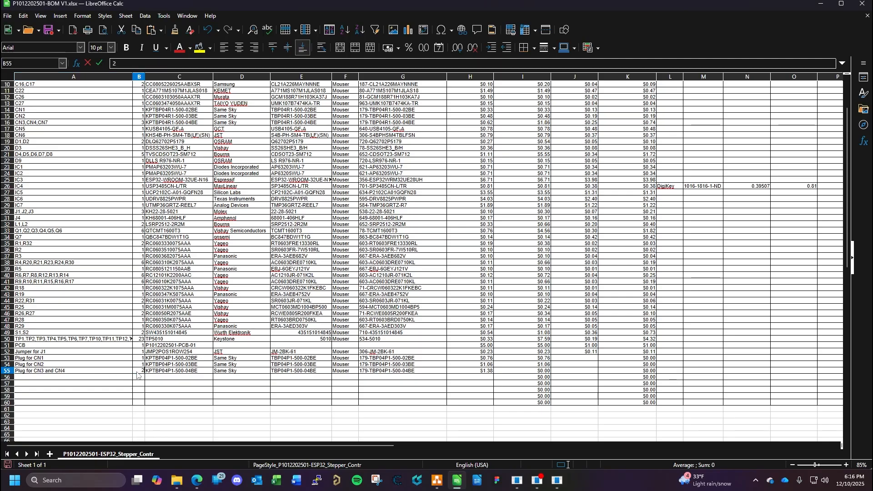
key(Return)
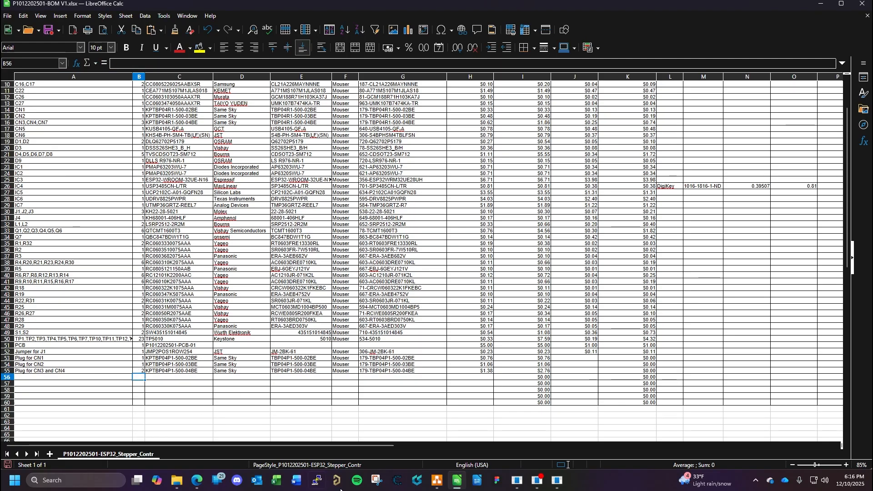
- Check KiCad's USB UART and Stepper Driver sheets for connectors and change row 55's description to "Plug for CN3, CN4, and CN6"
mouse_move(558, 484)
click(595, 431)
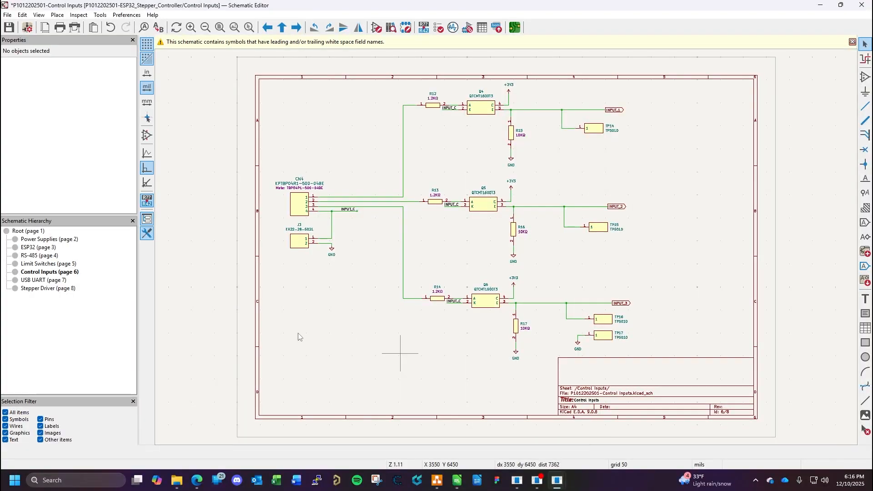
click(42, 280)
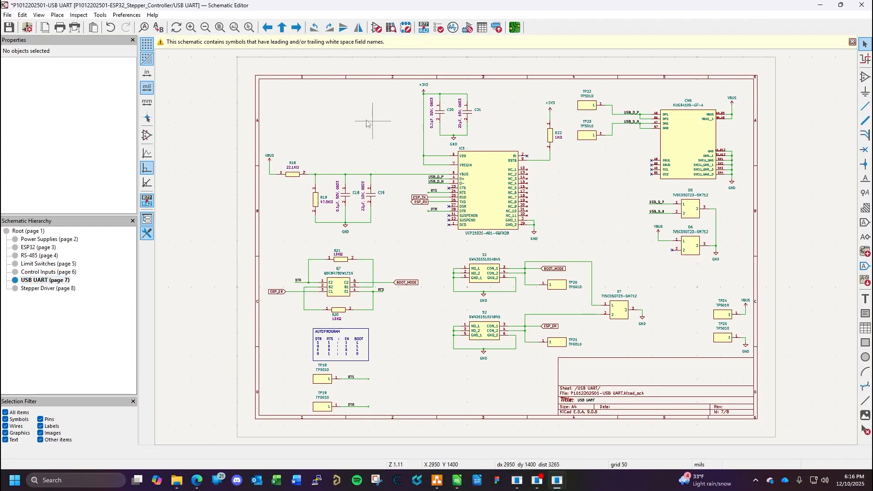
click(42, 289)
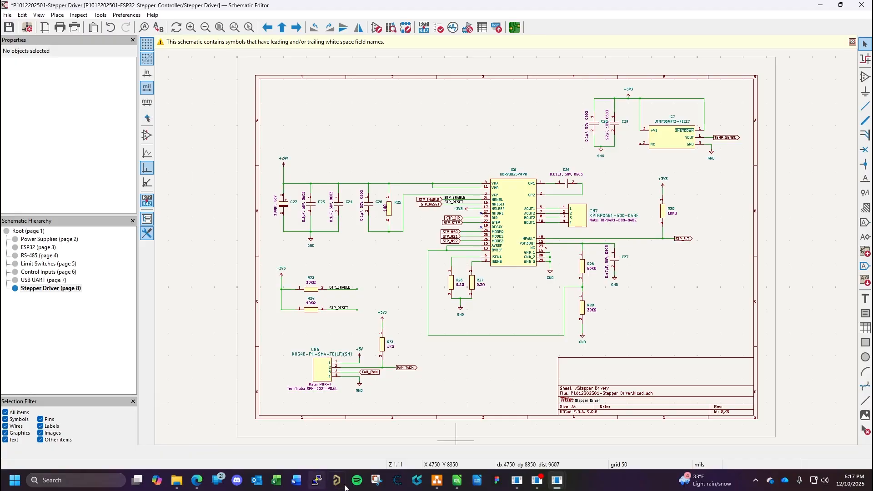
click(457, 480)
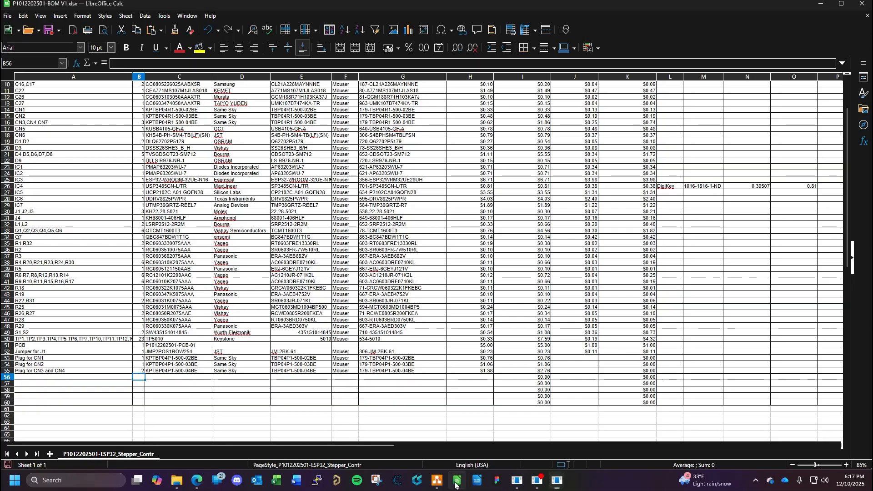
click(59, 371)
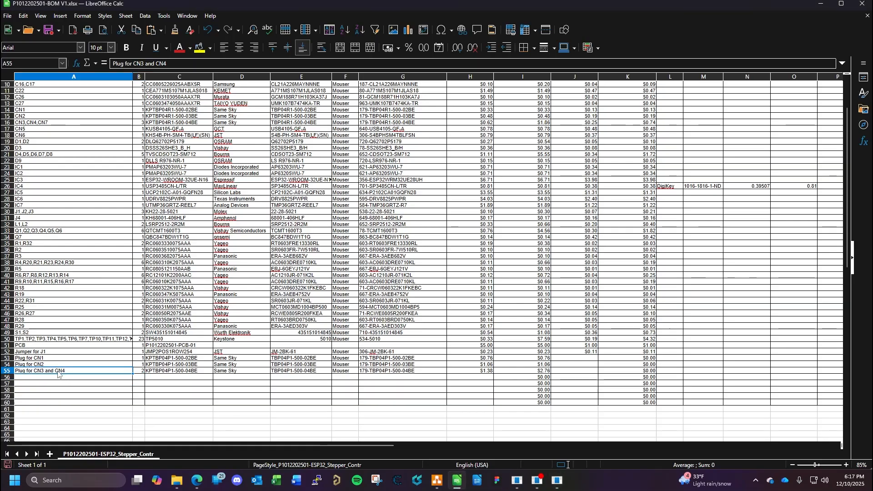
click(155, 63)
key(BackSpace)
key(BackSpace)
key(BackSpace)
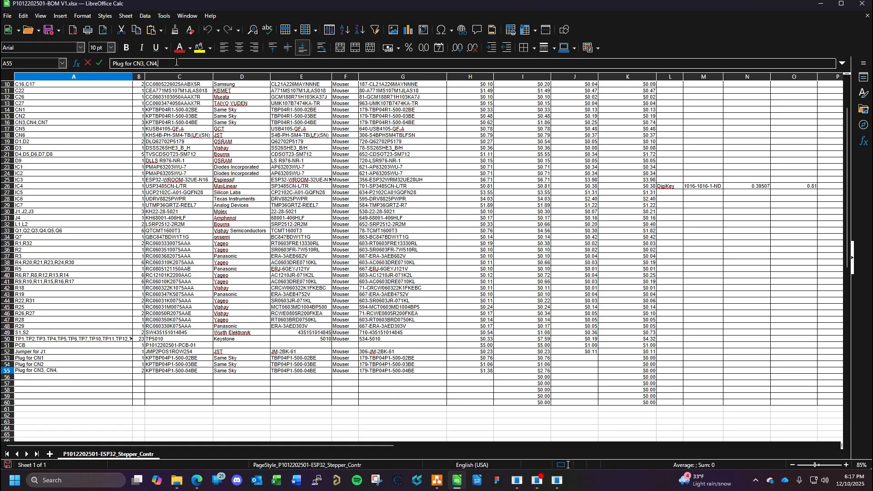
text(6)
- Set the quantity in BOM row 55 to 3
click(138, 372)
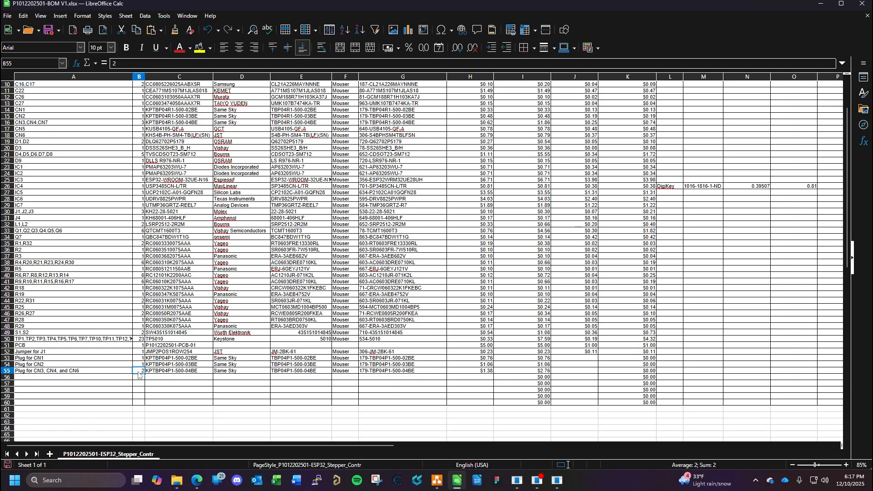
text(3)
key(Return)
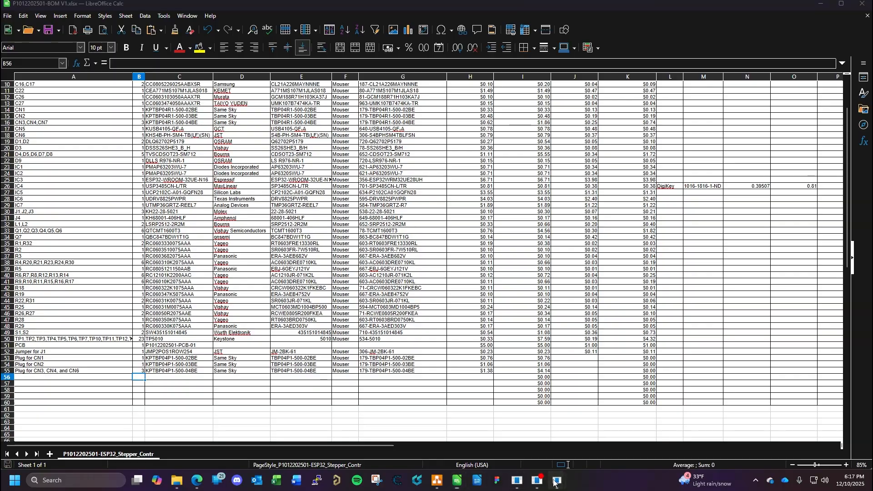
- Close KiCad's Schematic Editor and discard the unsaved schematic changes
mouse_move(558, 480)
click(579, 399)
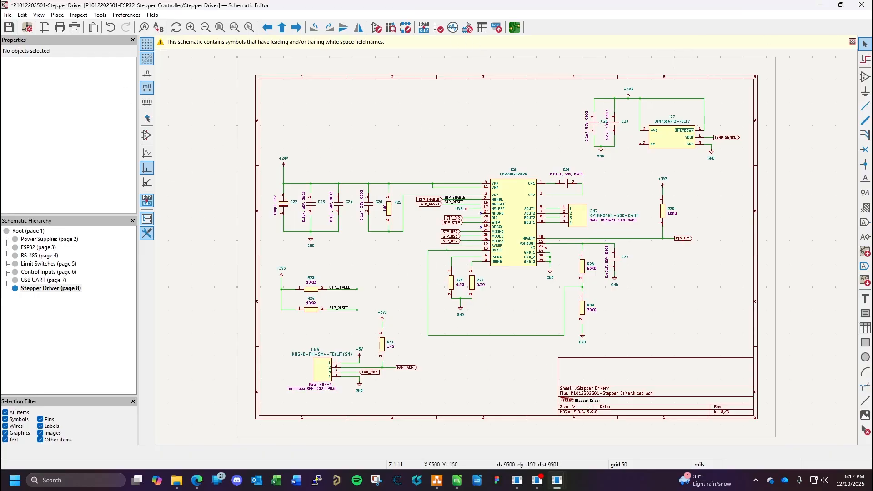
click(867, 5)
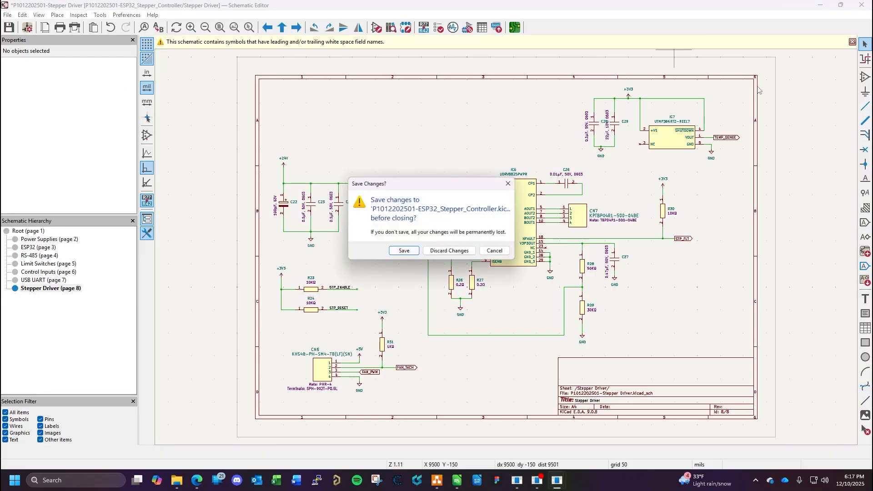
click(450, 254)
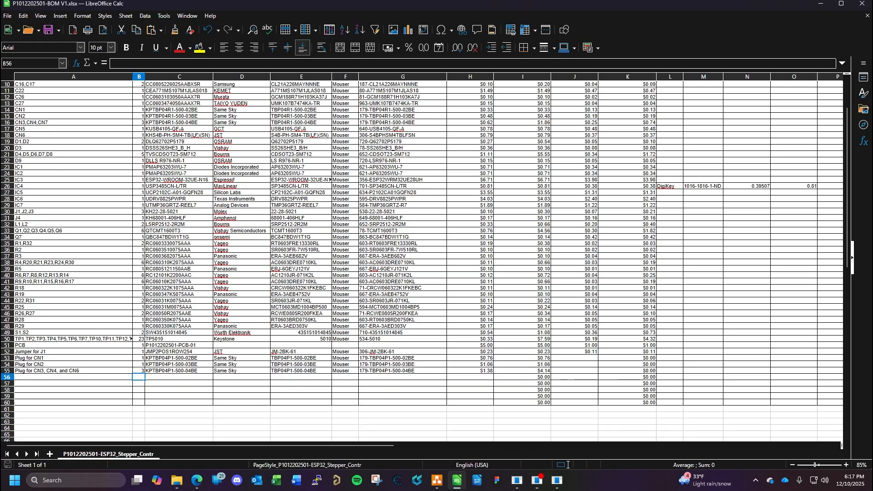
- Reopen the stepper controller project's schematic from KiCad's project manager and show the Stepper Driver sheet
click(523, 429)
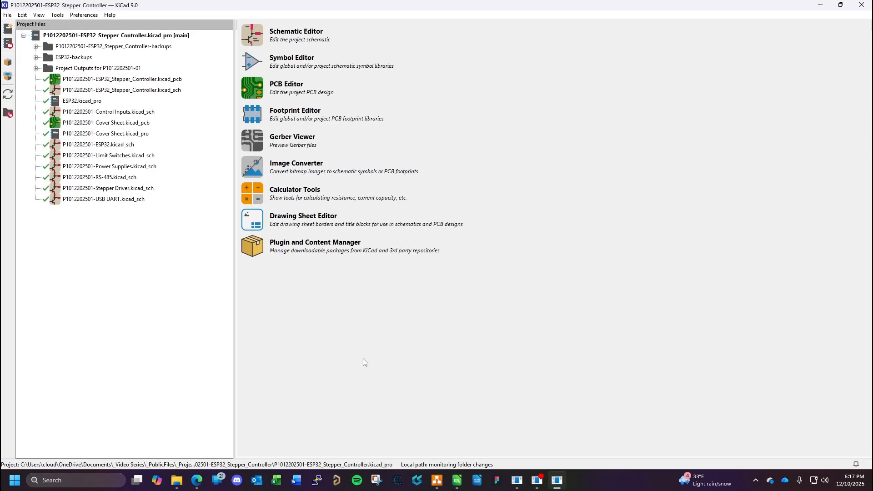
click(252, 35)
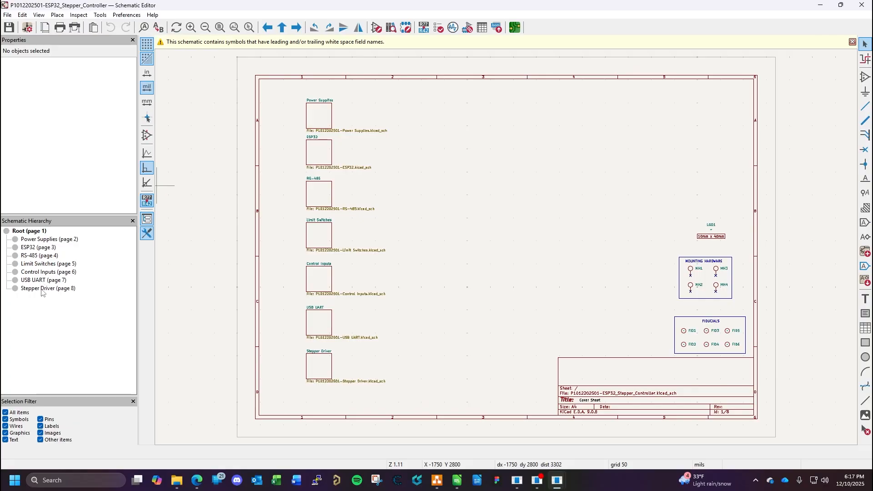
click(41, 290)
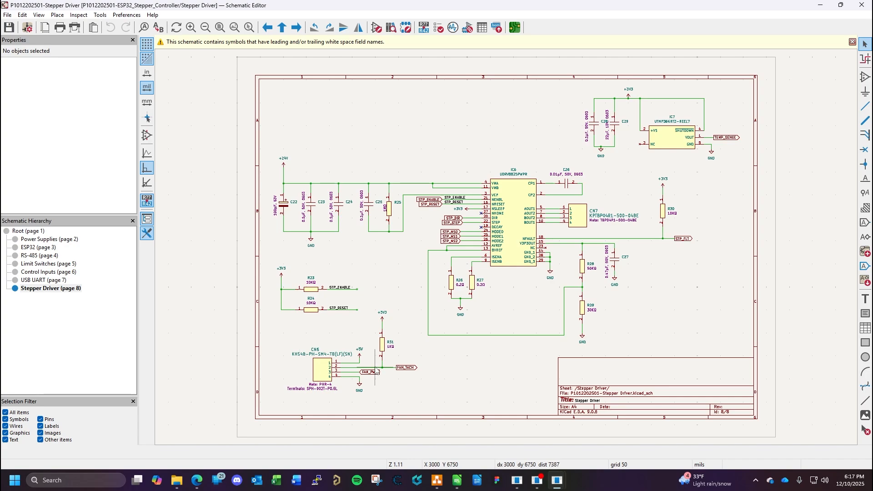
- Return to the BOM in LibreOffice Calc and correct row 55's description to "Plug for CN3, CN4, and CN7"
click(459, 481)
click(94, 375)
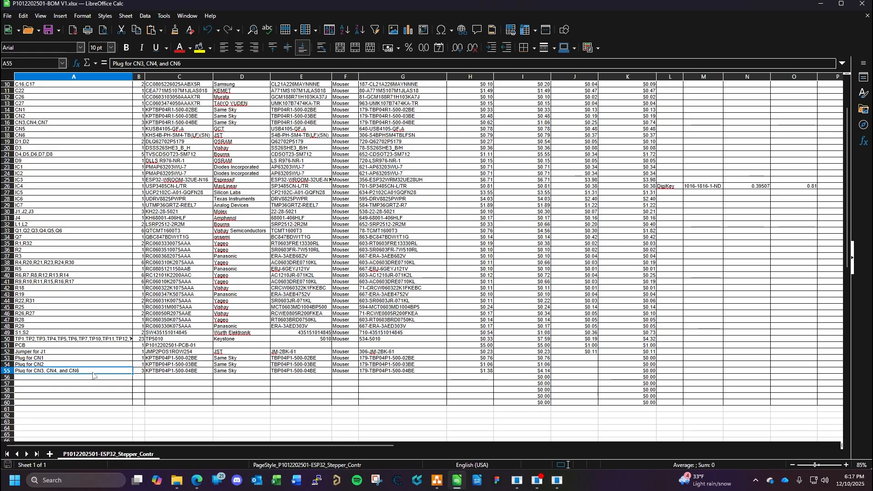
click(188, 66)
key(BackSpace)
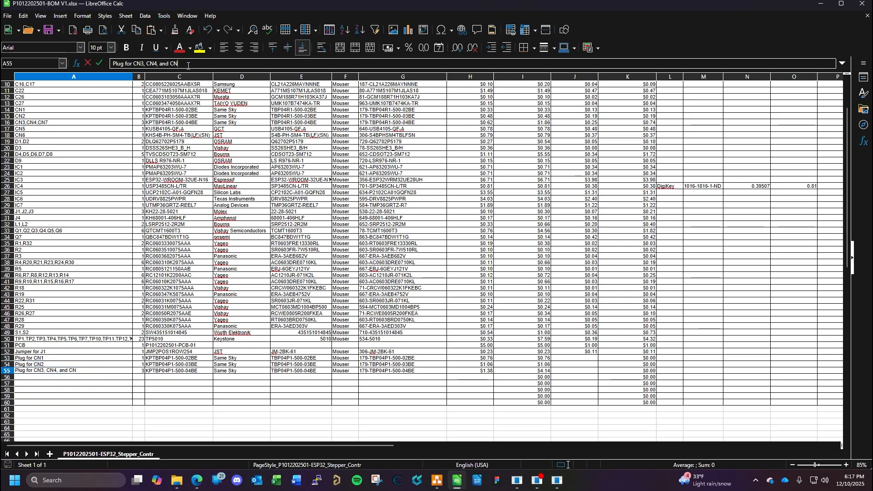
text(7)
key(Return)
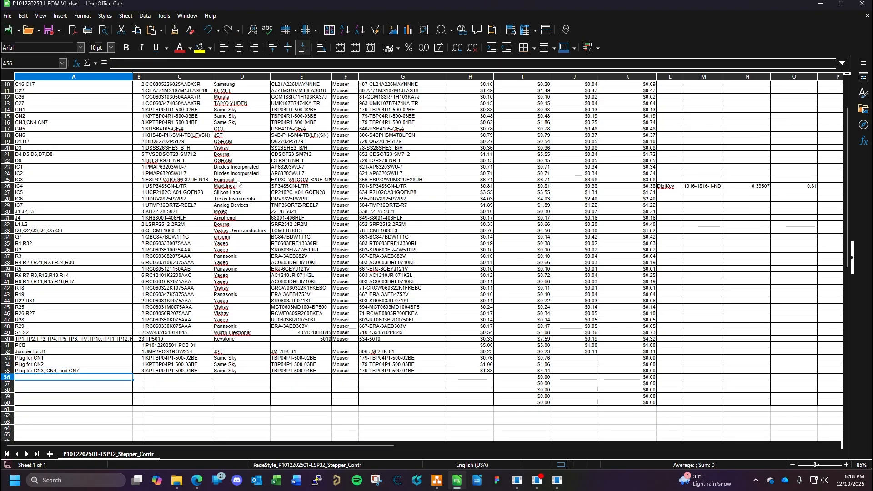
- Inspect CN6 on KiCad's Stepper Driver sheet and describe BOM row 56 as "Plug for CN6"
mouse_move(559, 481)
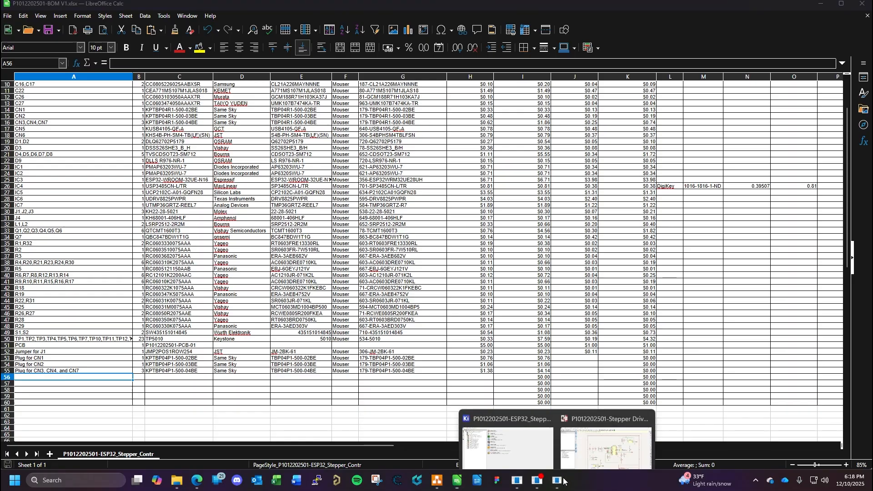
click(605, 432)
scroll(338, 383, up, 2)
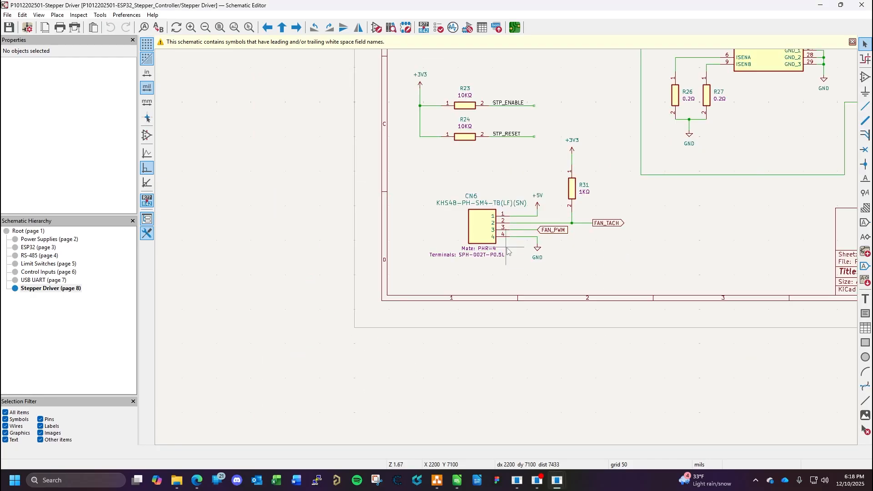
click(477, 213)
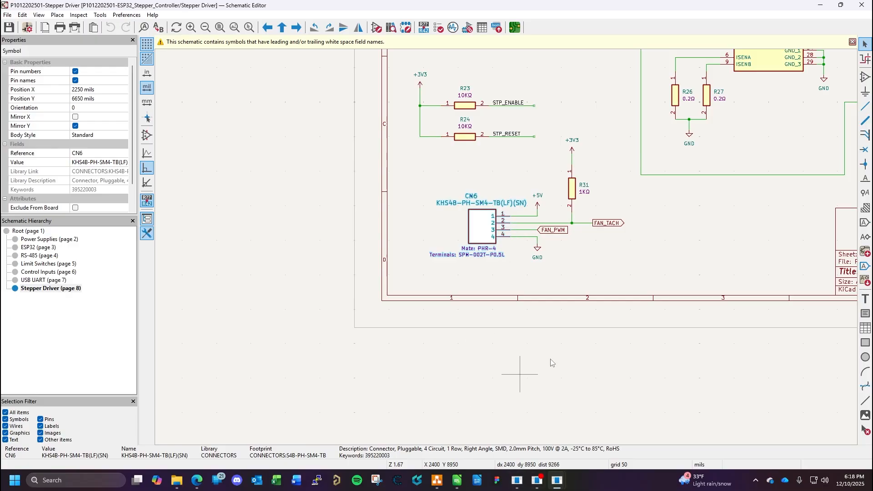
click(457, 481)
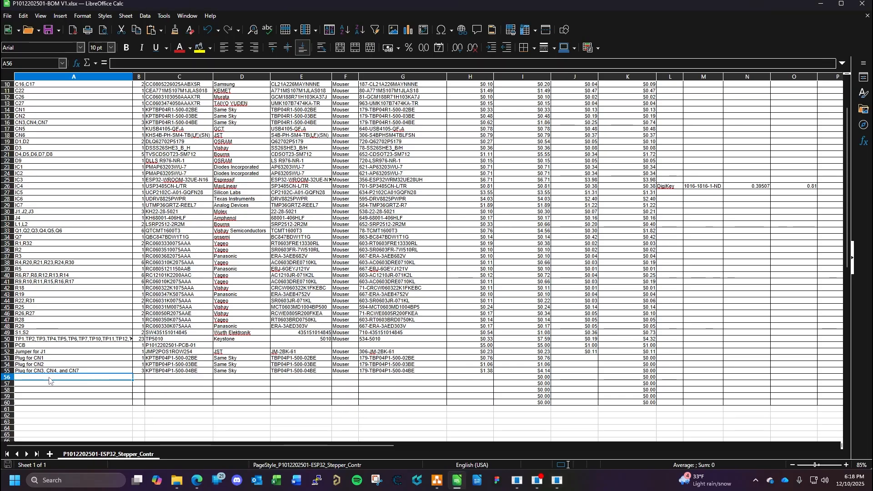
text(Plug for )
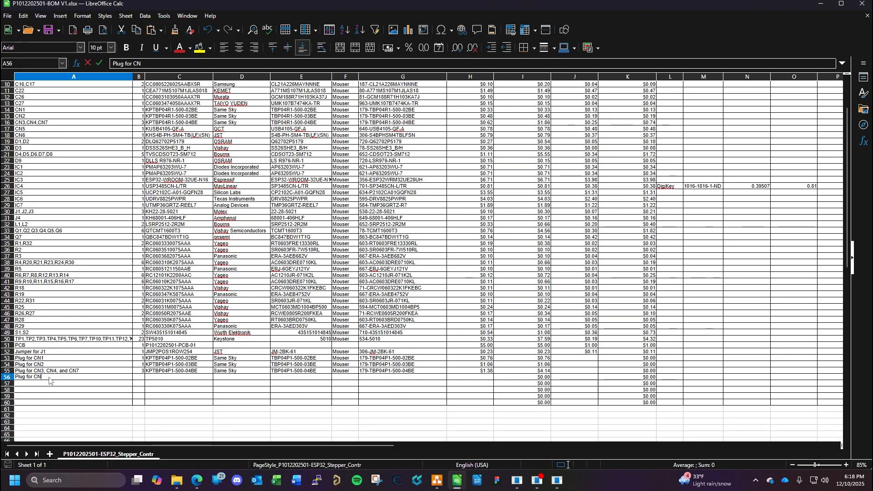
text(CN6)
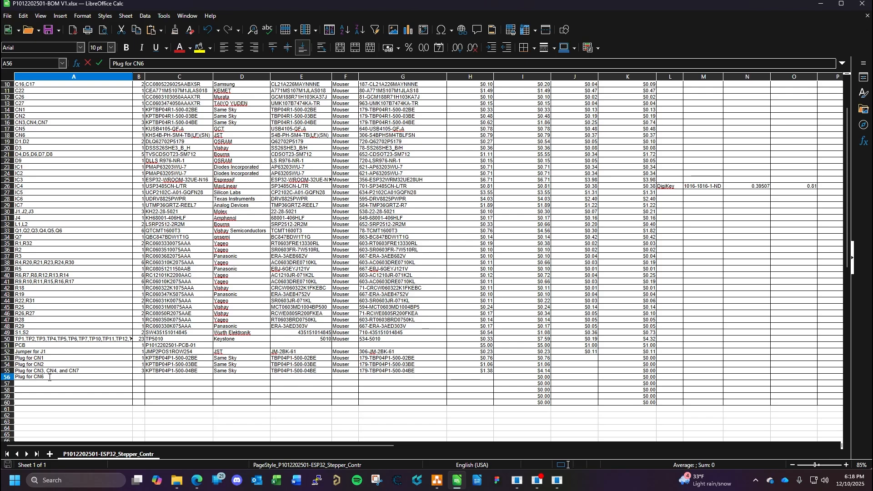
- Set the quantity in BOM row 56 to 1
click(139, 378)
text(1)
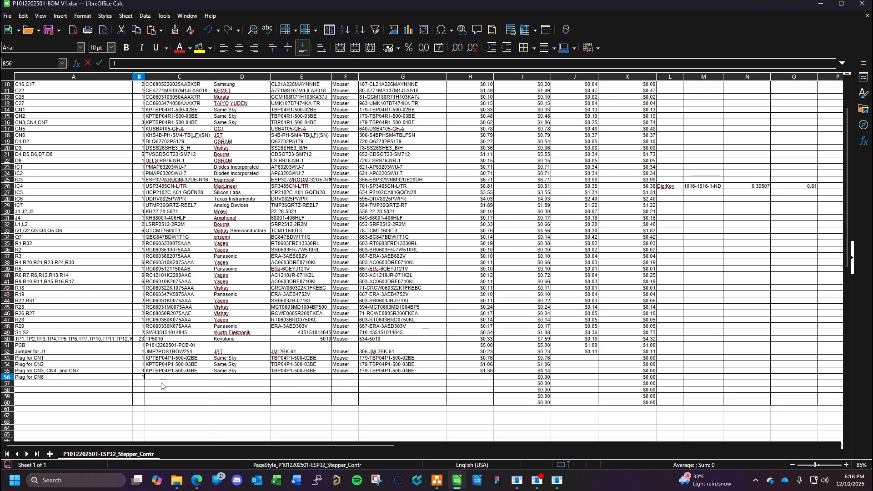
key(Tab)
mouse_move(558, 480)
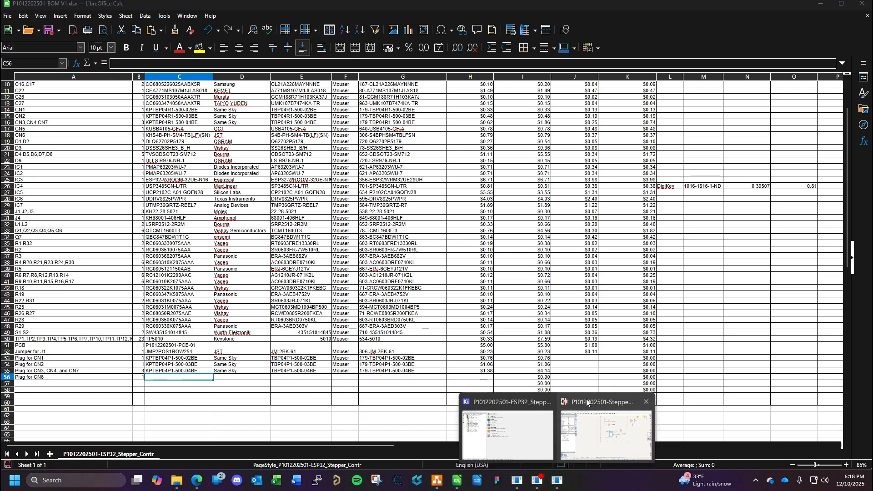
- Check CN6's mating part on KiCad's Stepper Driver sheet and return to the product list in Odoo Inventory
click(590, 406)
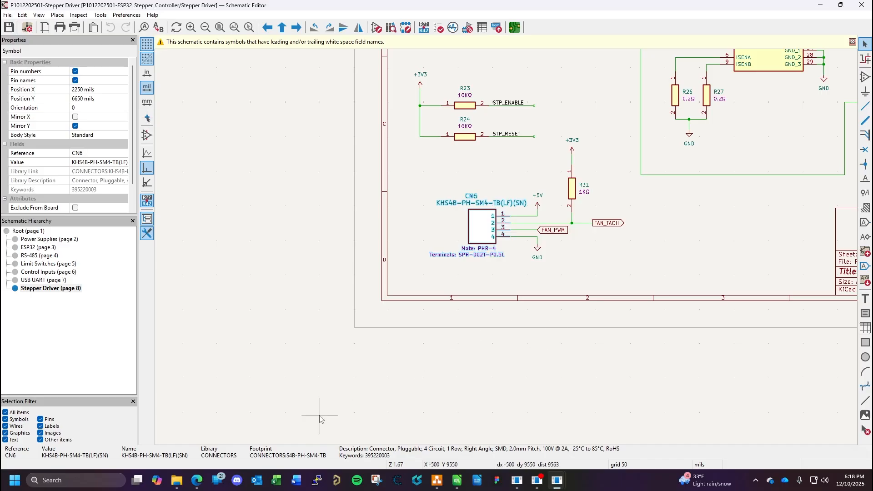
click(196, 481)
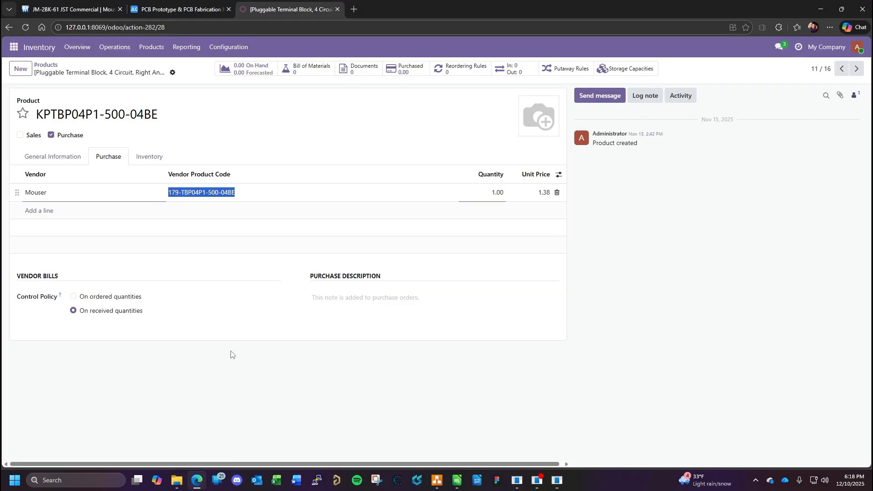
click(45, 65)
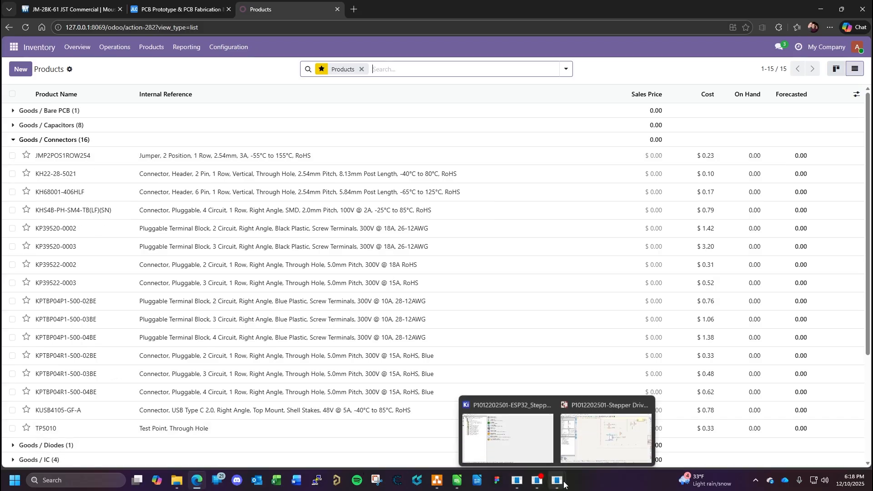
- Open CN6's symbol properties in KiCad's Schematic Editor and copy the Mate field's value, PHR-4
click(607, 439)
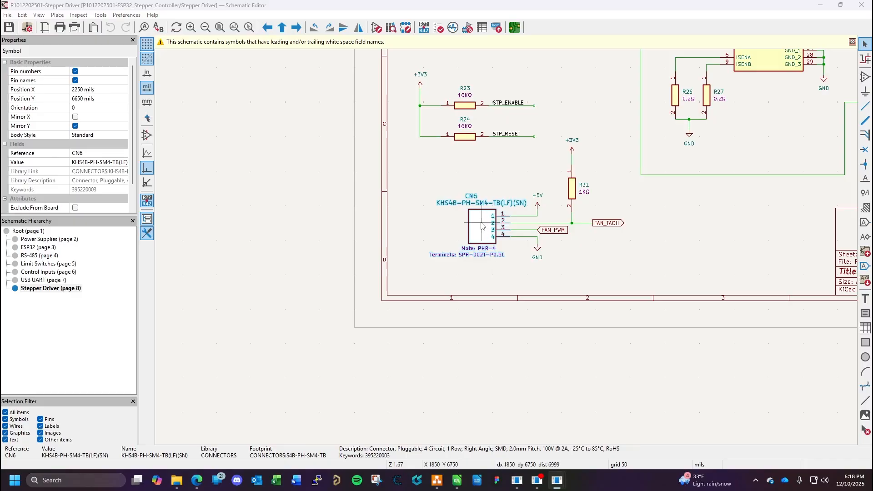
double_click(493, 262)
scroll(289, 133, down, 5)
click(287, 137)
key(ctrl+c)
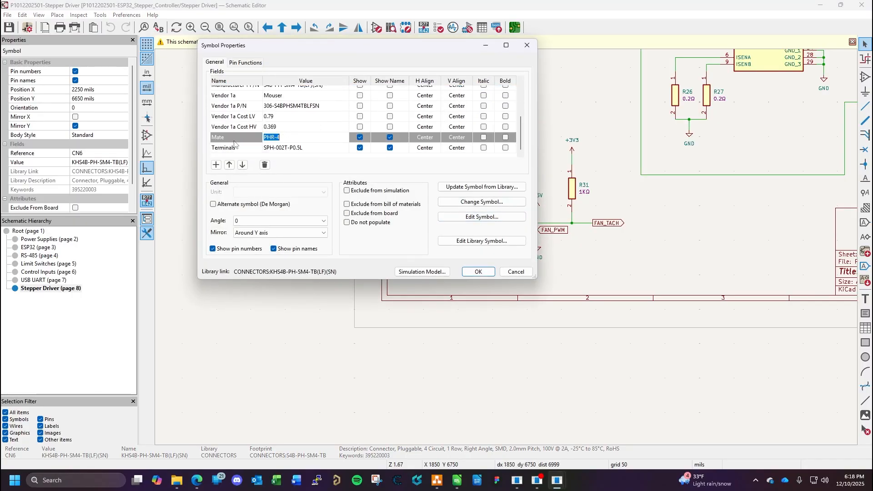
- Search the Mouser website in the browser for PHR-4
click(197, 480)
click(71, 12)
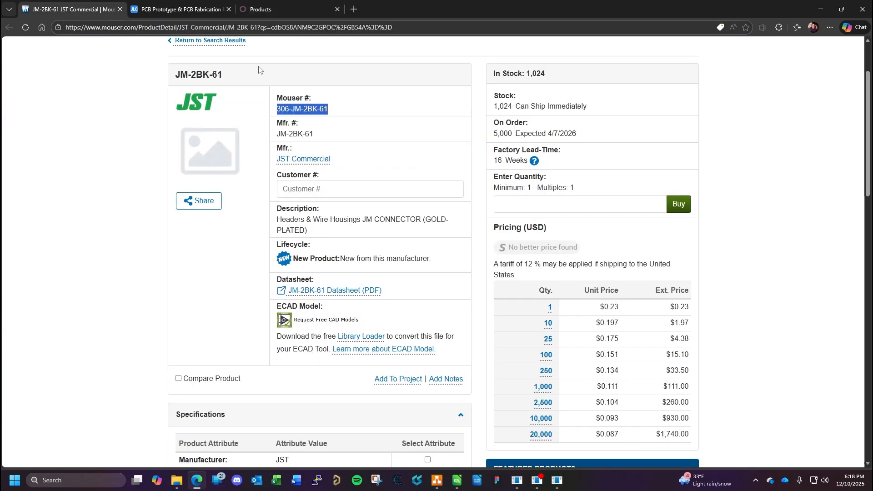
scroll(371, 79, up, 2)
click(389, 68)
key(ctrl+v)
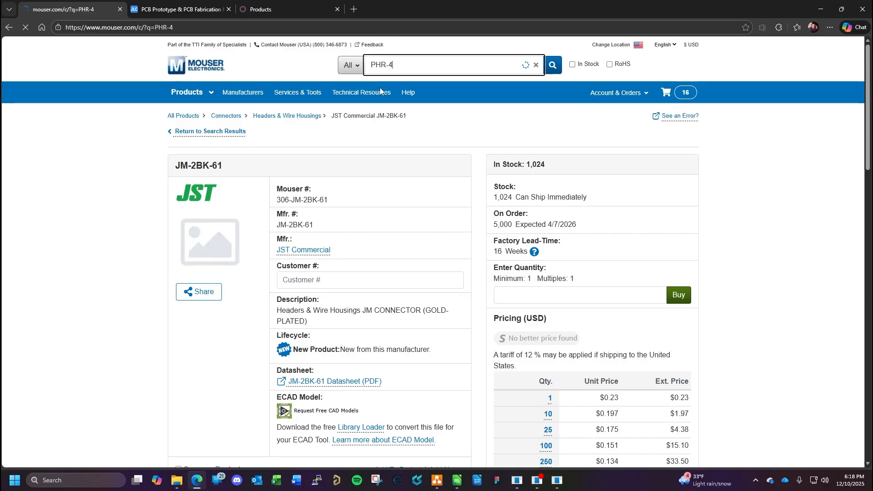
- Open the product page of the JST PHR-4 housing with Mouser part number 306-PHR-4 and review its details
scroll(254, 284, down, 1)
scroll(252, 285, down, 4)
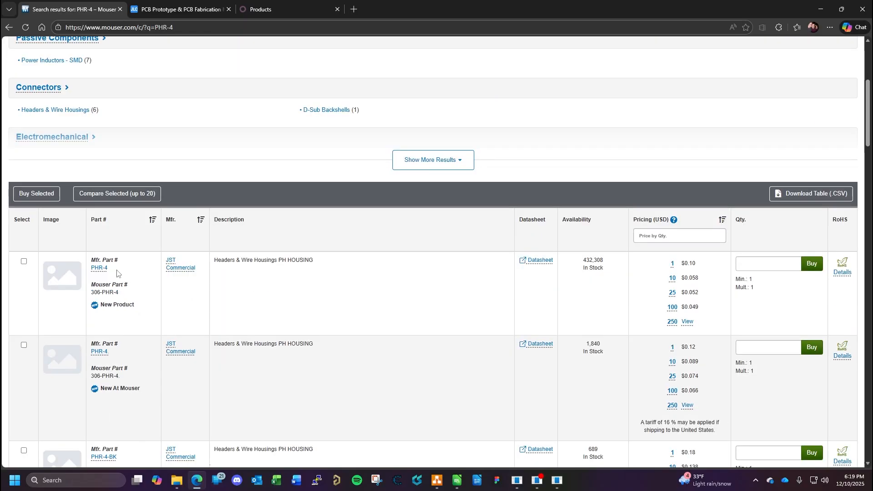
click(100, 269)
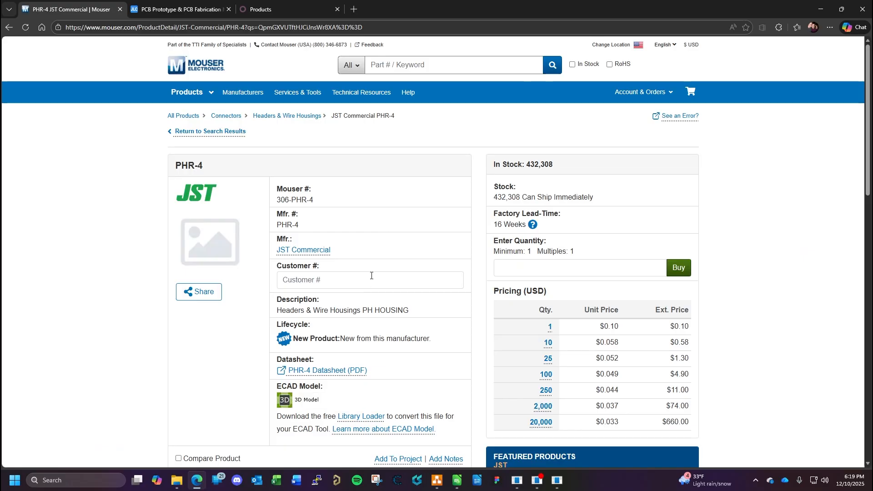
scroll(392, 269, down, 2)
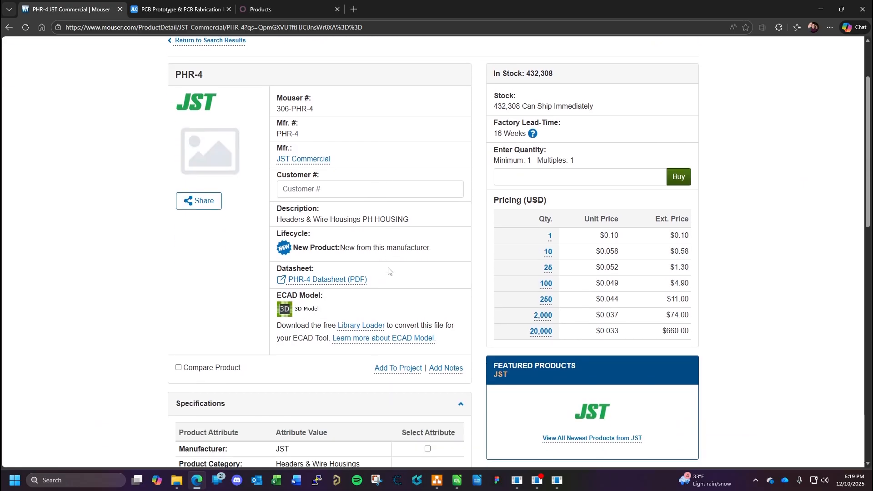
scroll(389, 272, up, 1)
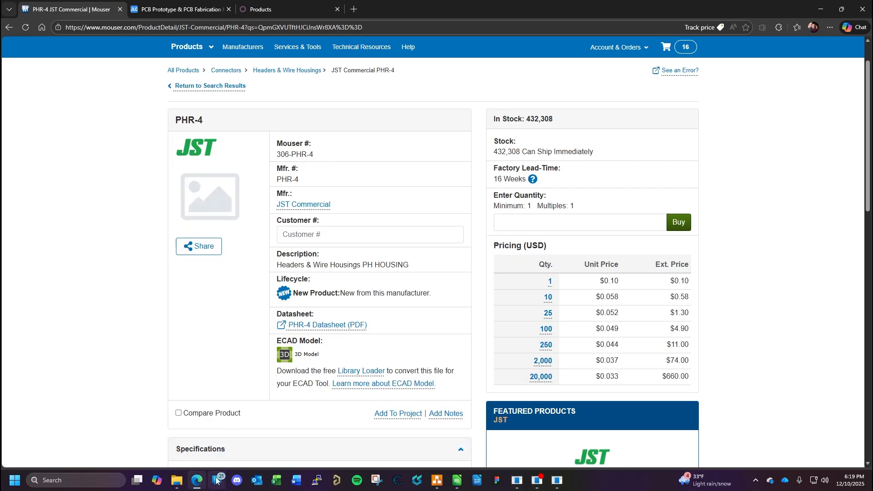
- Create a new product named KPPHR-4 in Odoo Inventory and disable it for sales
mouse_move(205, 487)
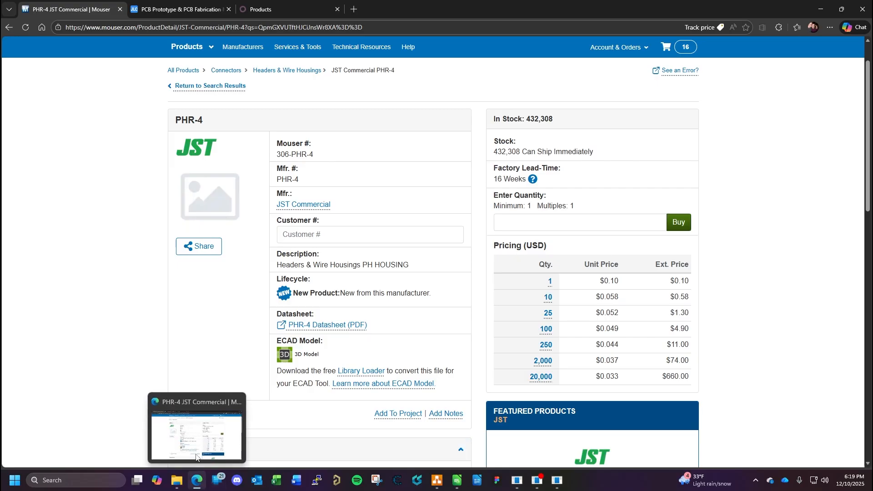
click(276, 9)
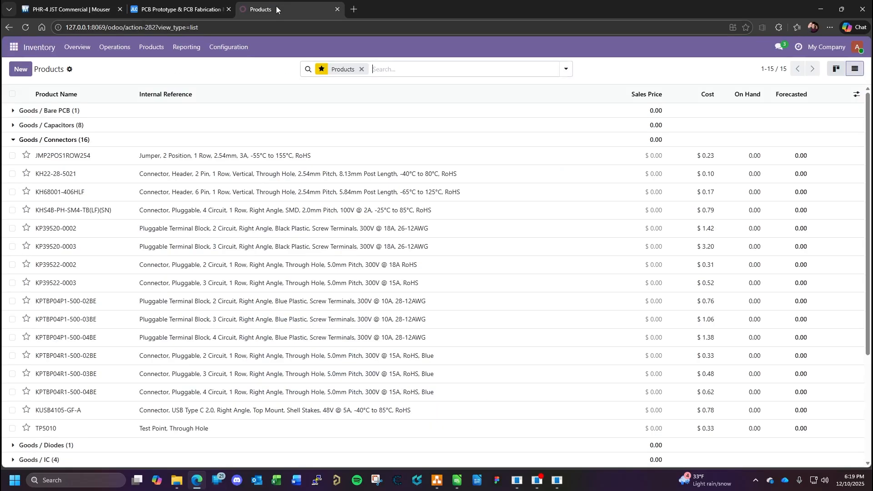
click(21, 69)
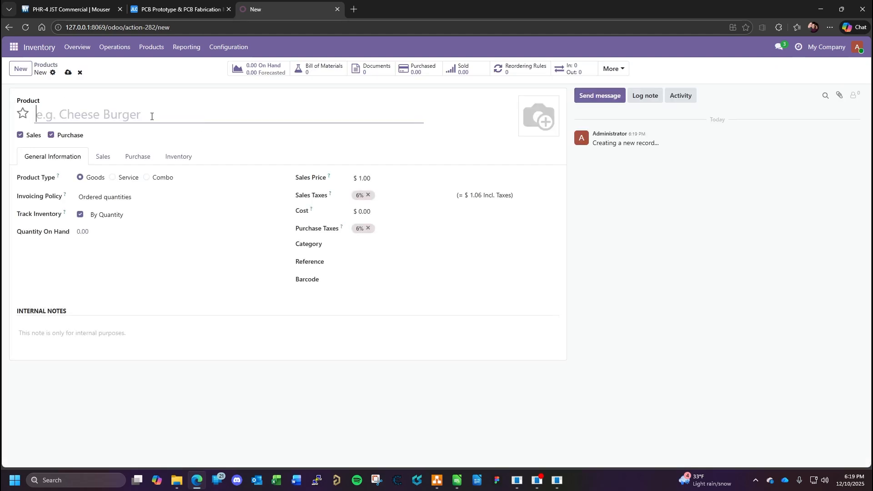
text(KPPHR-4)
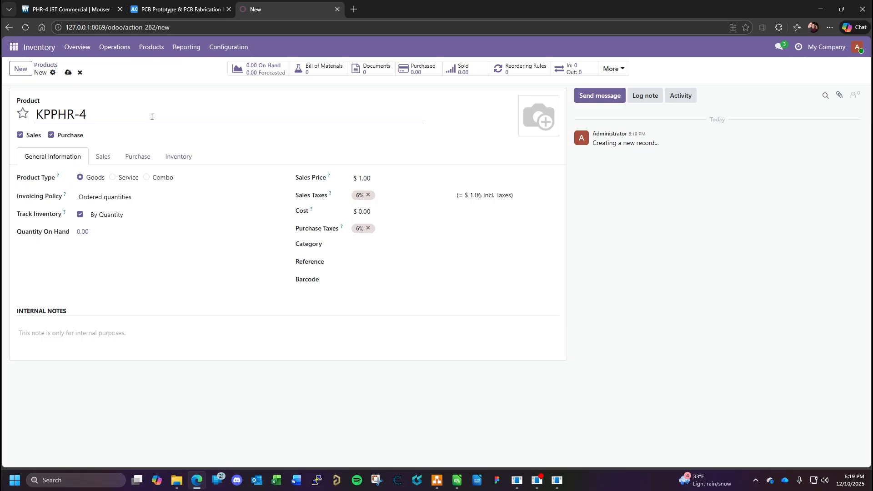
click(20, 135)
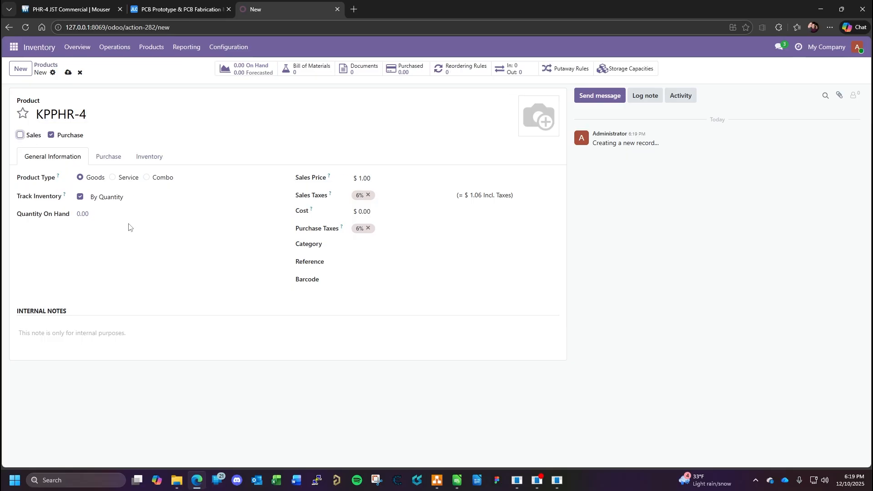
- Set the KPPHR-4 product's sales price to $0.00 and remove its 6% sales and purchase taxes
click(363, 178)
key(BackSpace)
click(369, 194)
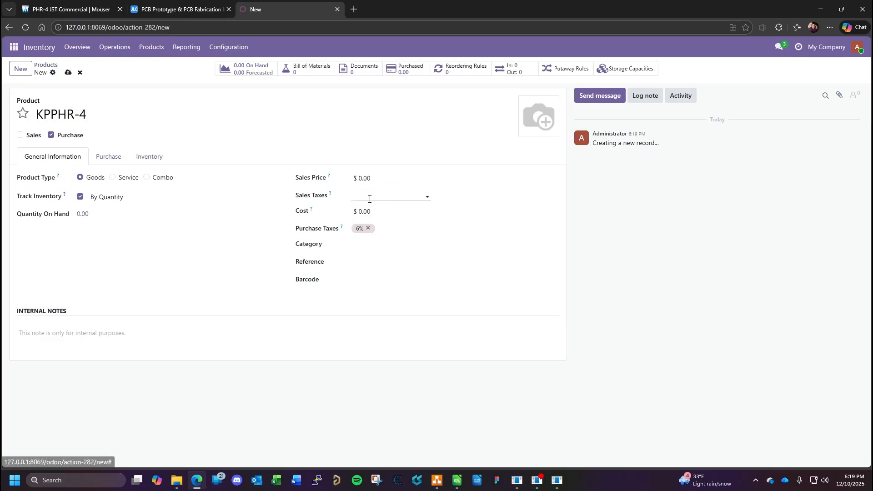
click(368, 228)
- Check the PHR-4 unit price on Mouser, set the Odoo product's cost to $0.10 and its category to Goods / Connectors
click(78, 7)
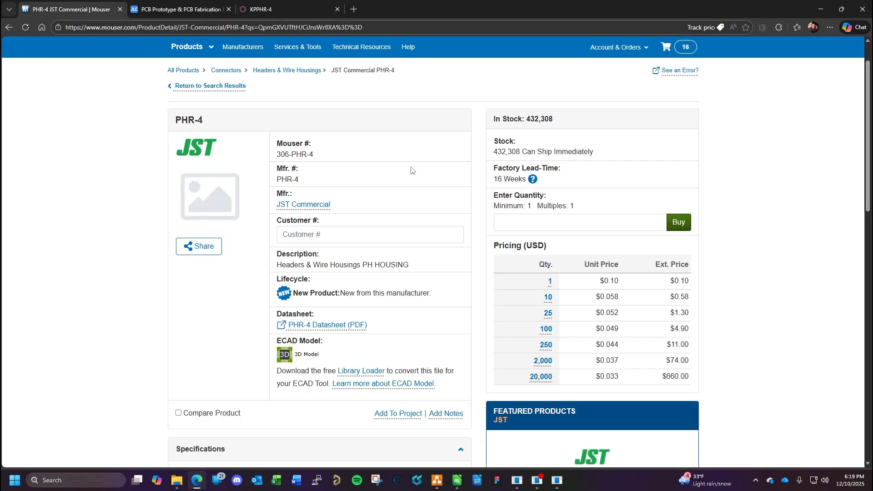
click(304, 12)
click(74, 160)
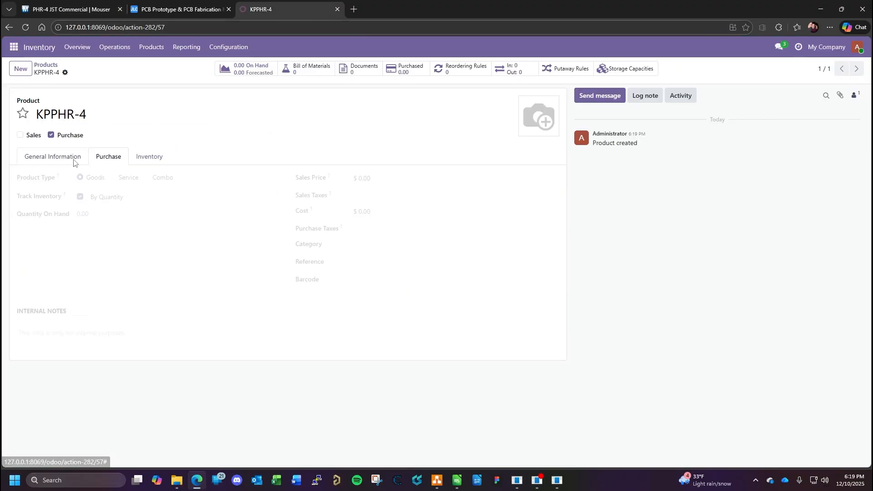
click(377, 212)
text(0.1)
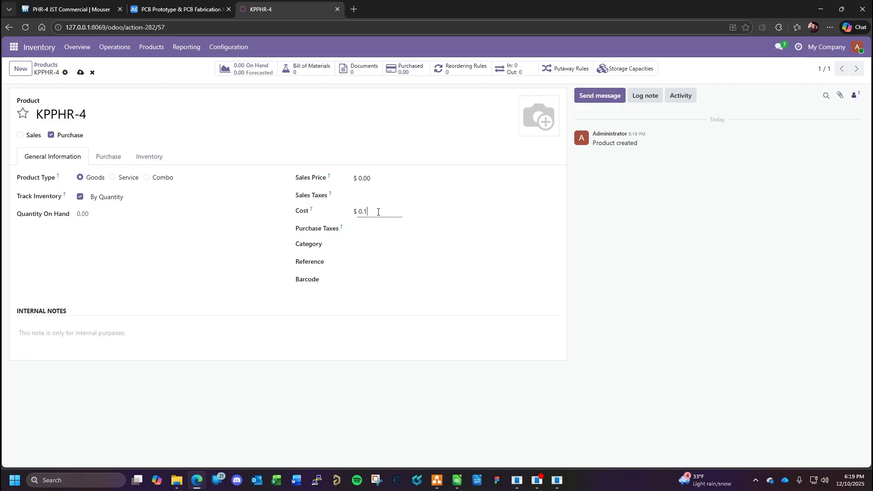
click(354, 246)
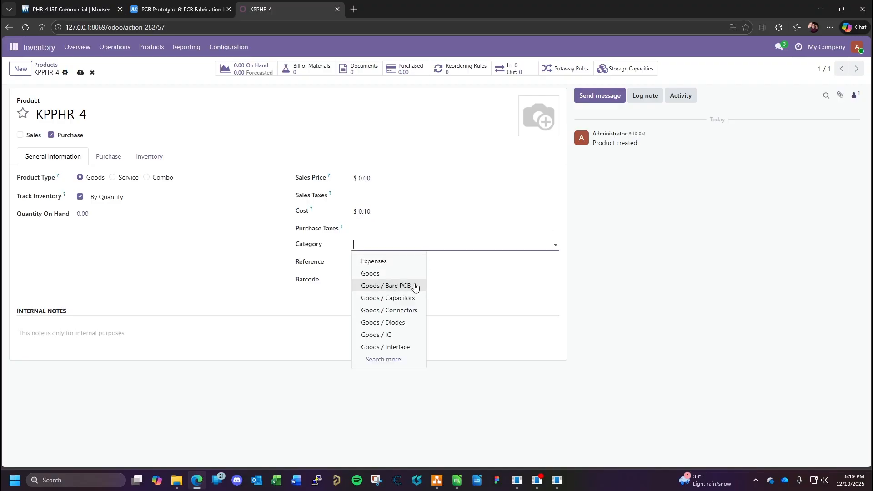
click(410, 309)
- Enter the product reference "Plug, JST, 4 Circuit, PH Series, RoHS", consulting the PHR-4 specifications on Mouser
click(364, 264)
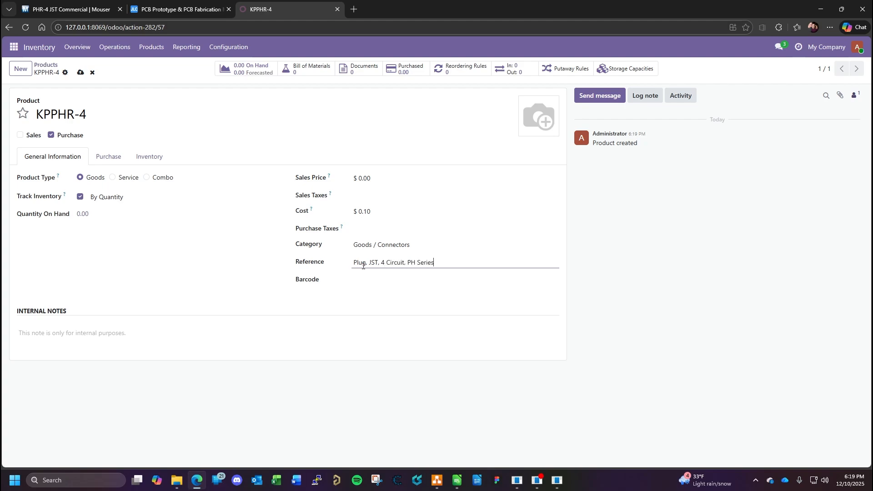
key(ctrl+shift+Tab)
key(ctrl+shift+Tab)
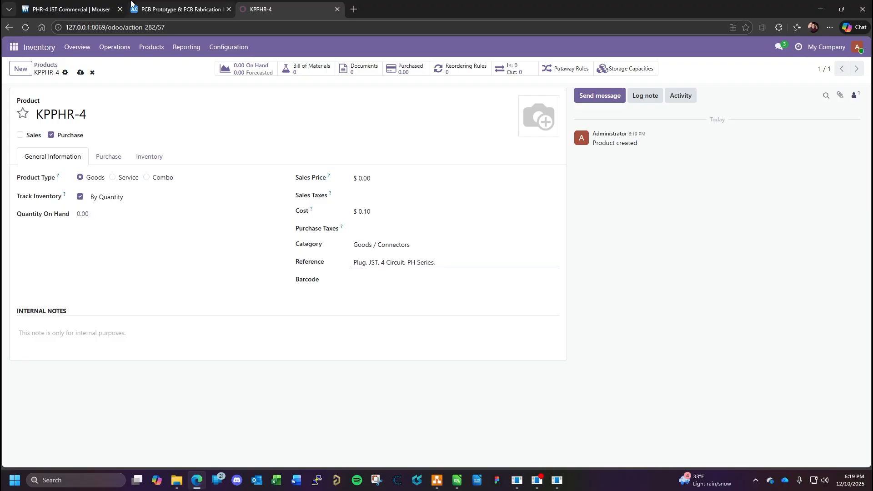
scroll(391, 303, down, 3)
scroll(383, 304, down, 2)
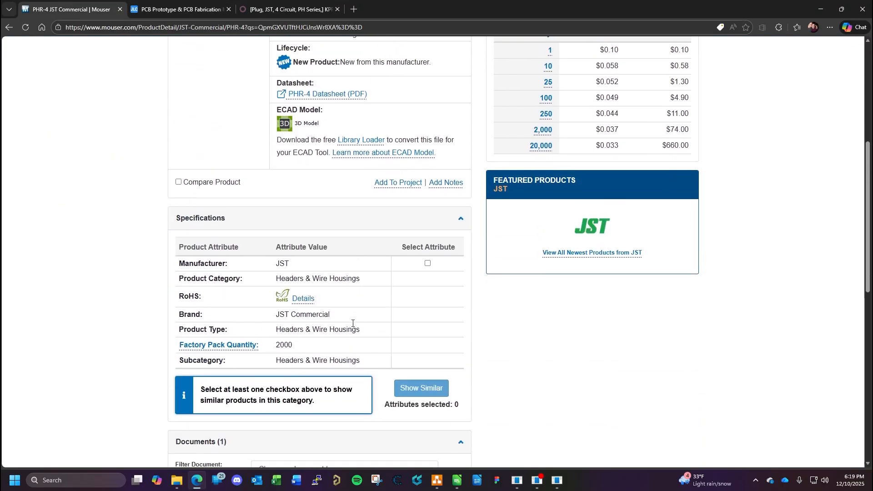
scroll(352, 328, up, 3)
scroll(354, 327, up, 3)
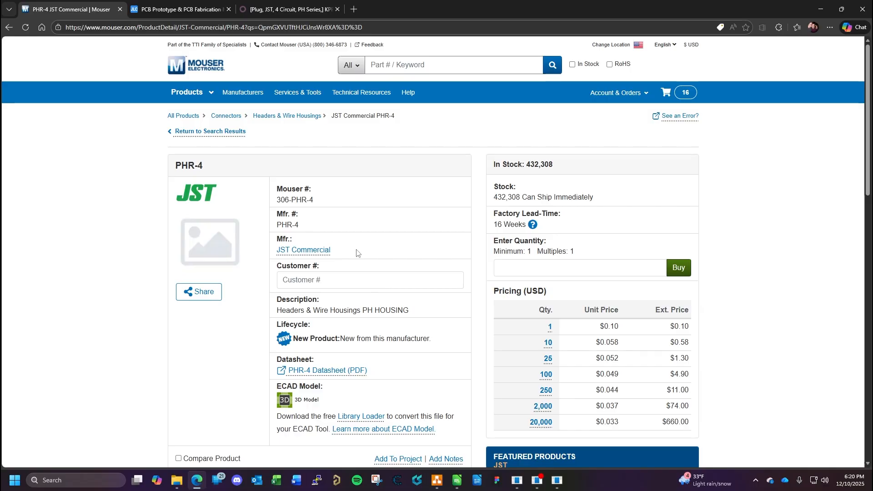
click(277, 10)
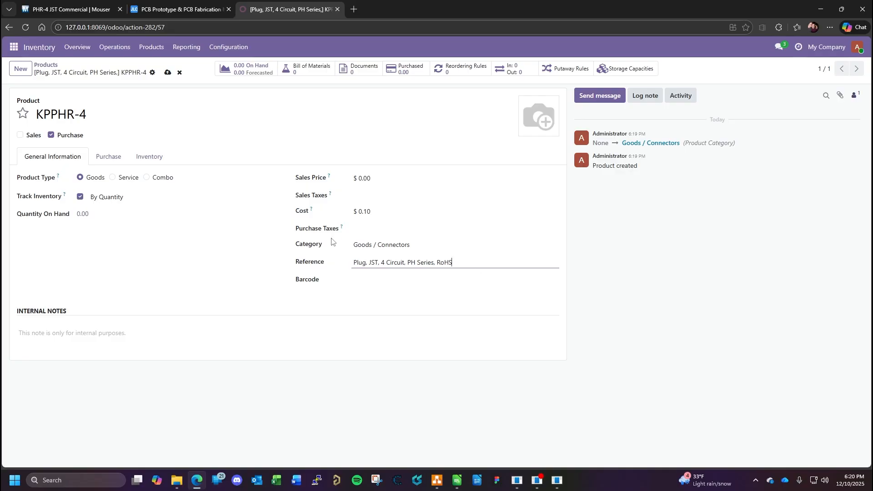
- Add a vendor line for Mouser to the KPPHR-4 product's purchase information
click(109, 158)
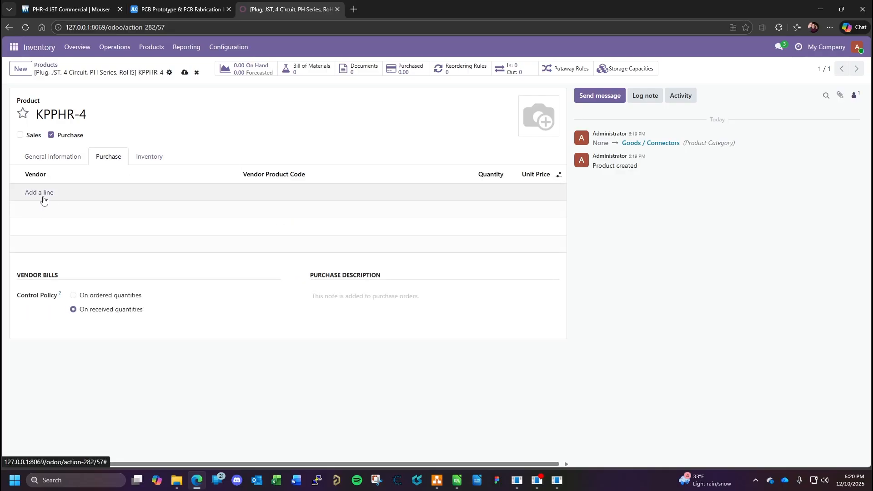
click(43, 197)
click(63, 203)
click(56, 231)
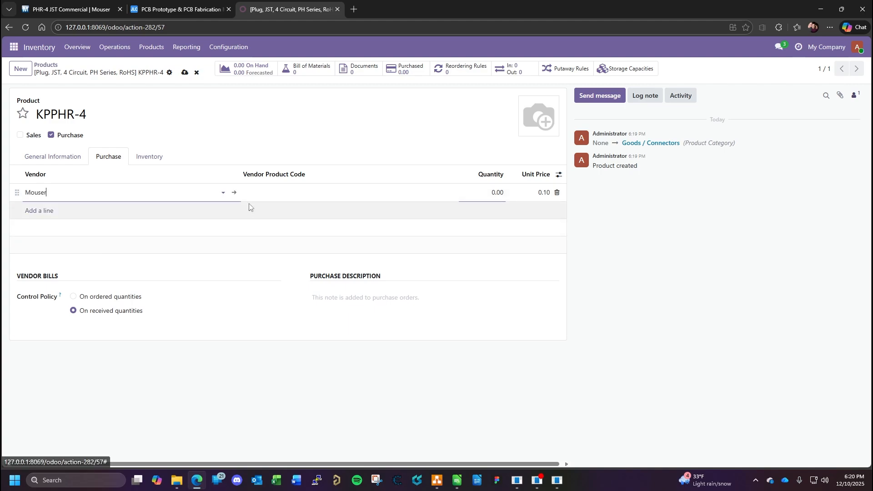
- Copy the part number 306-PHR-4 from Mouser as the vendor product code, set the vendor quantity to 1.0 and save the product
click(68, 9)
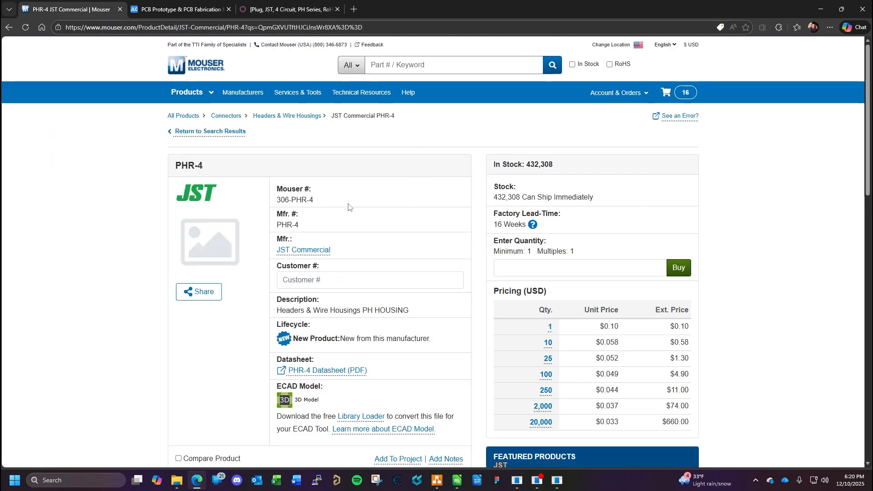
drag(314, 205, 275, 206)
key(ctrl+c)
click(287, 9)
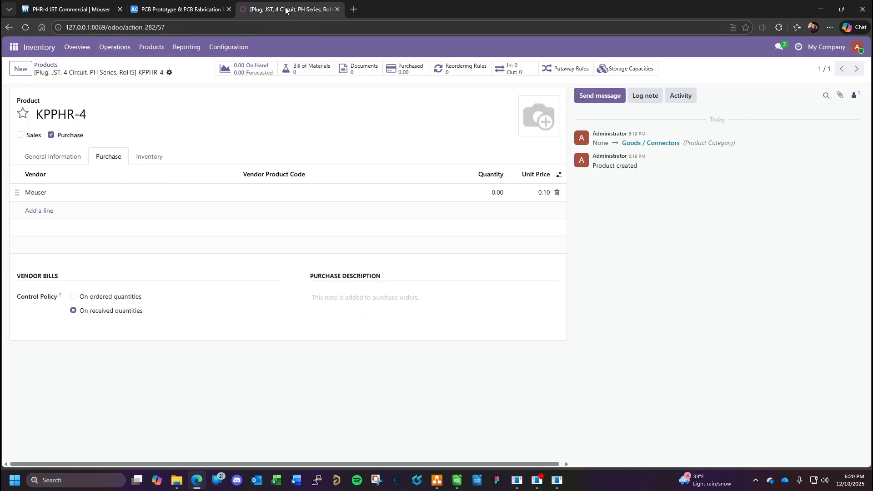
click(259, 193)
key(ctrl+v)
click(496, 192)
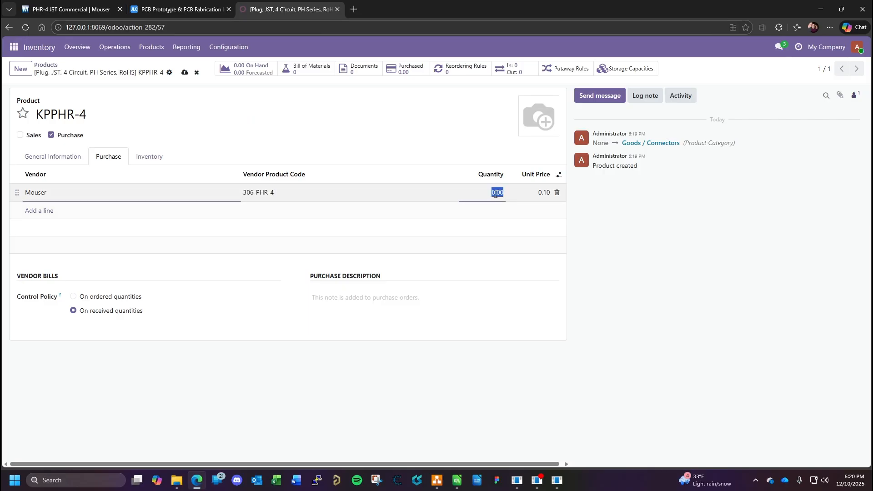
text(1.0)
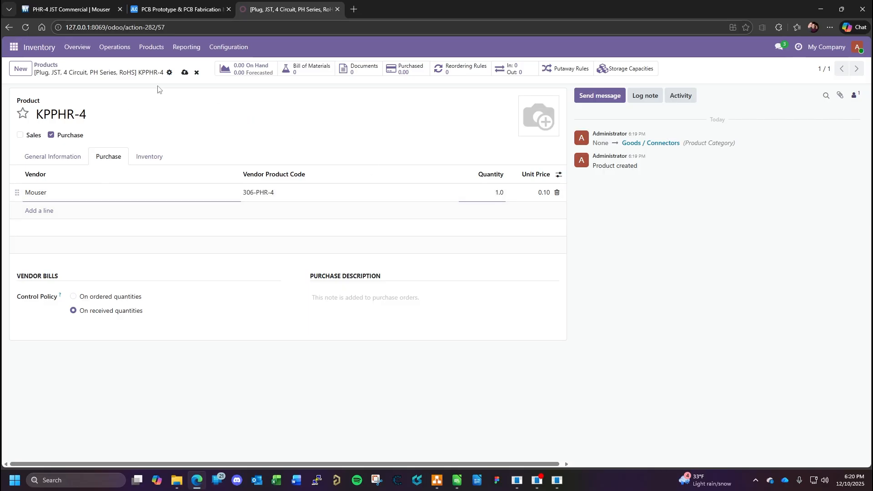
click(184, 73)
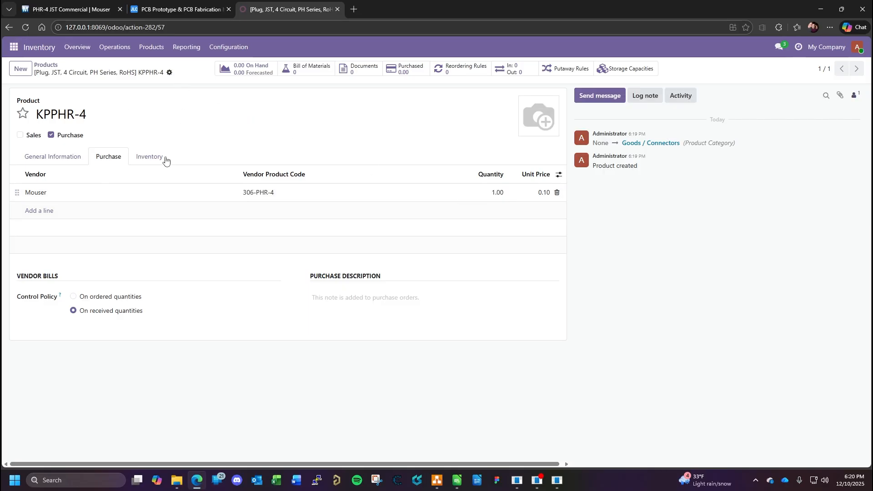
- Copy the product name KPPHR-4 from Odoo into the "Plug for CN6" row of the Calc BOM and enter JST as its manufacturer
triple_click(112, 113)
key(ctrl+c)
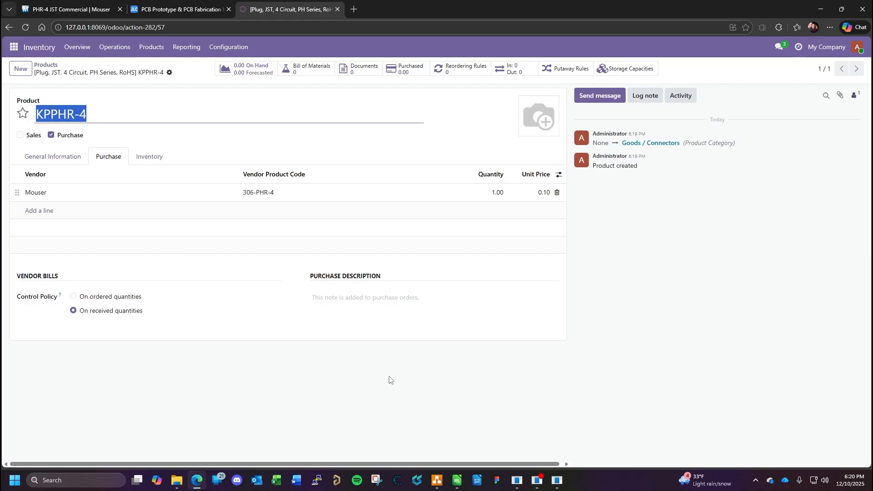
click(457, 480)
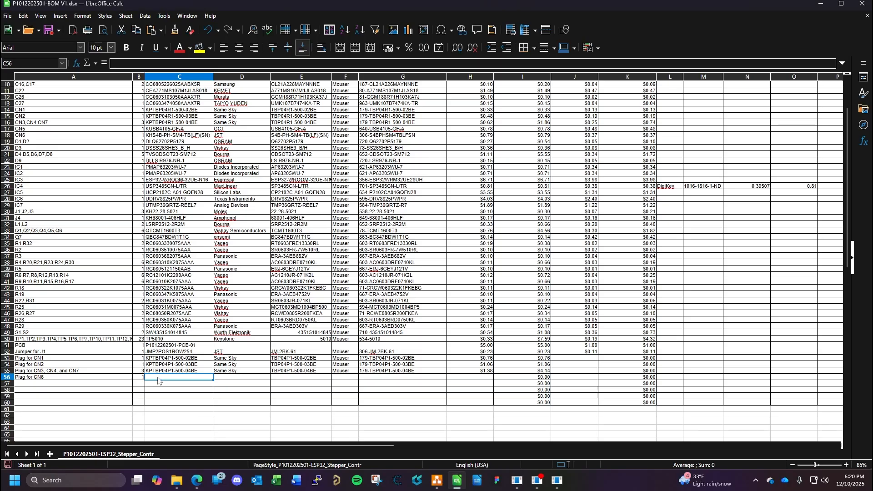
key(ctrl+v)
click(221, 381)
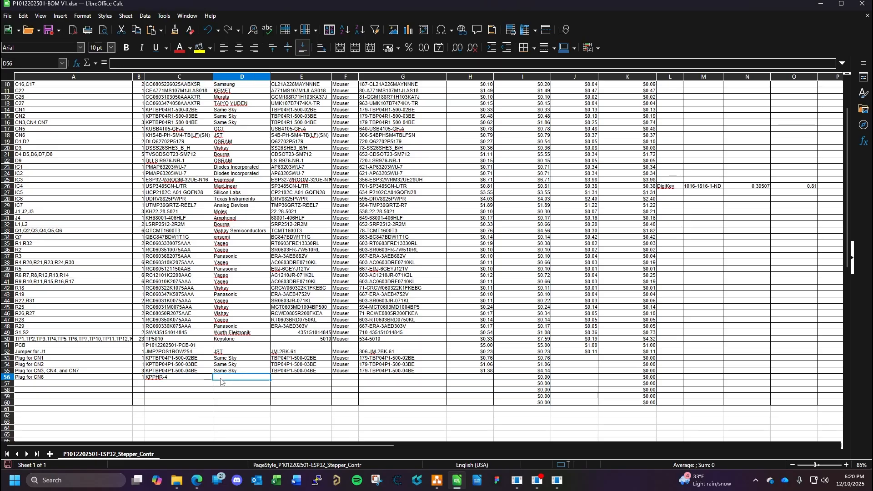
text(JST)
key(Tab)
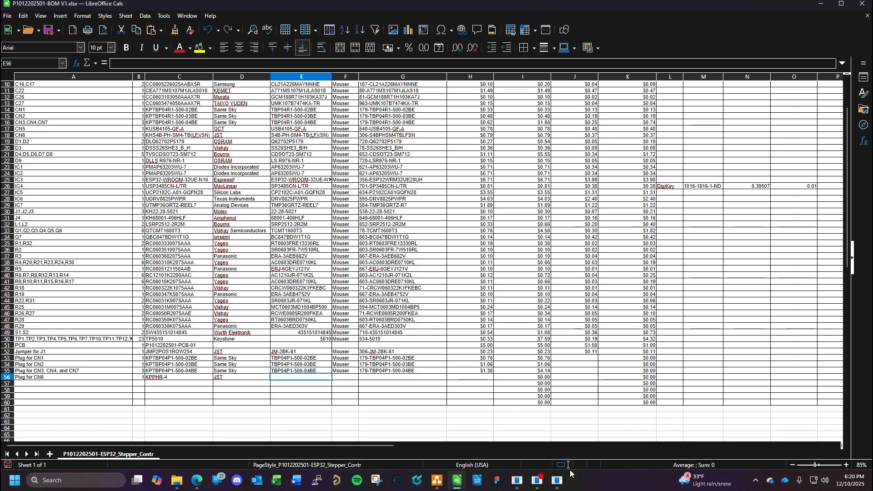
- Try copying the manufacturer part number PHR-4 from Mouser into the CN6 plug row with vendor Mouser, and undo both entries
click(199, 484)
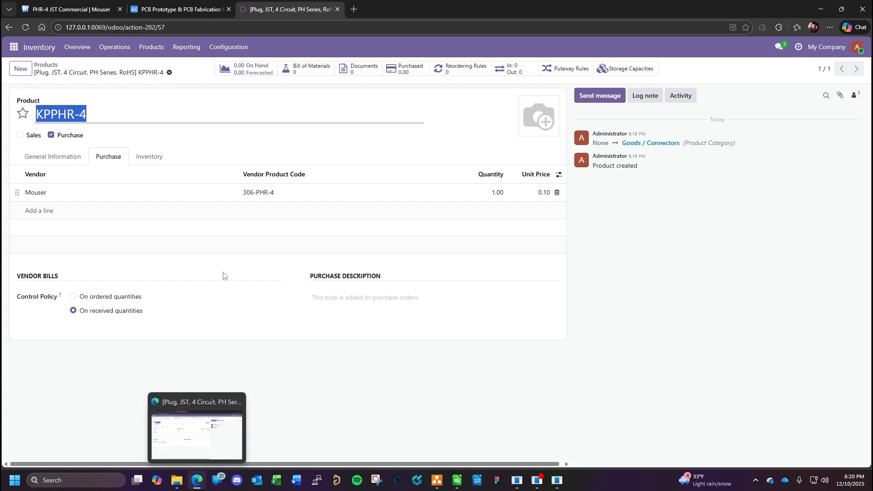
click(73, 9)
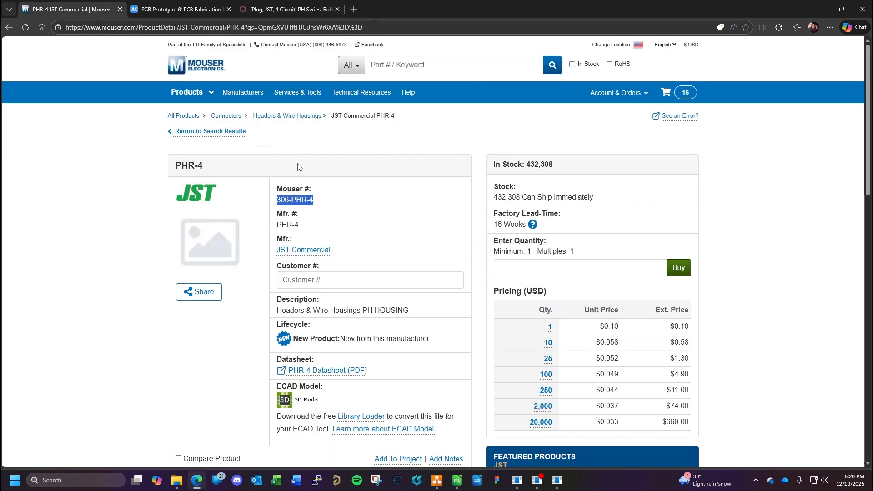
triple_click(302, 228)
key(ctrl+c)
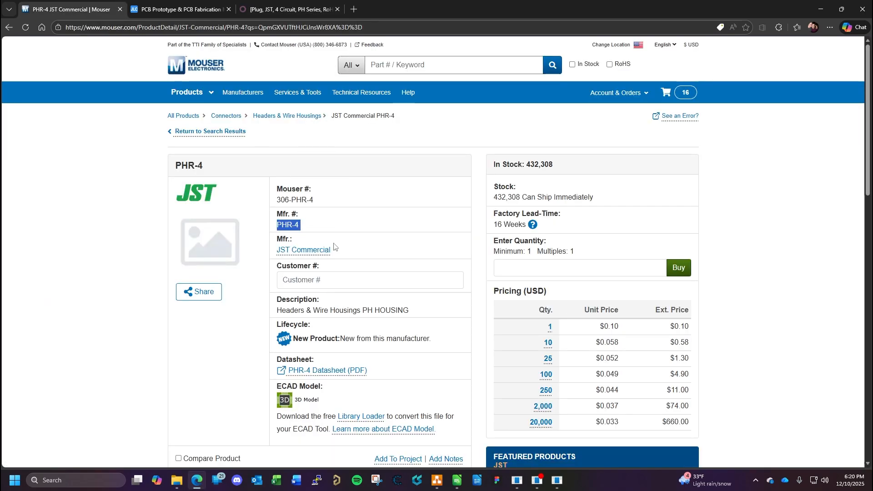
click(457, 480)
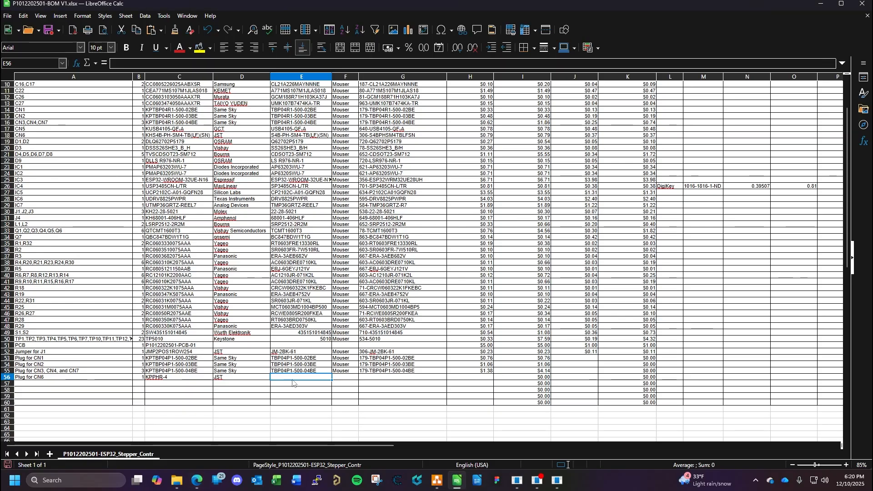
key(ctrl+v)
click(338, 382)
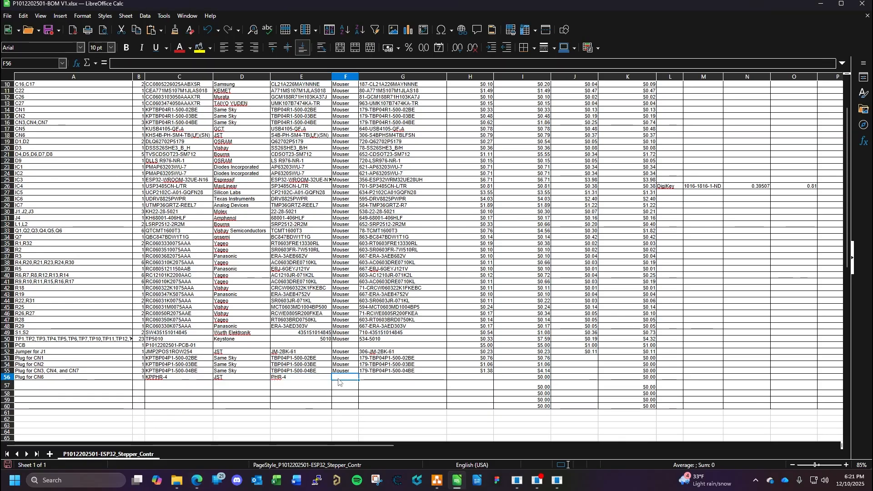
text(Mouser)
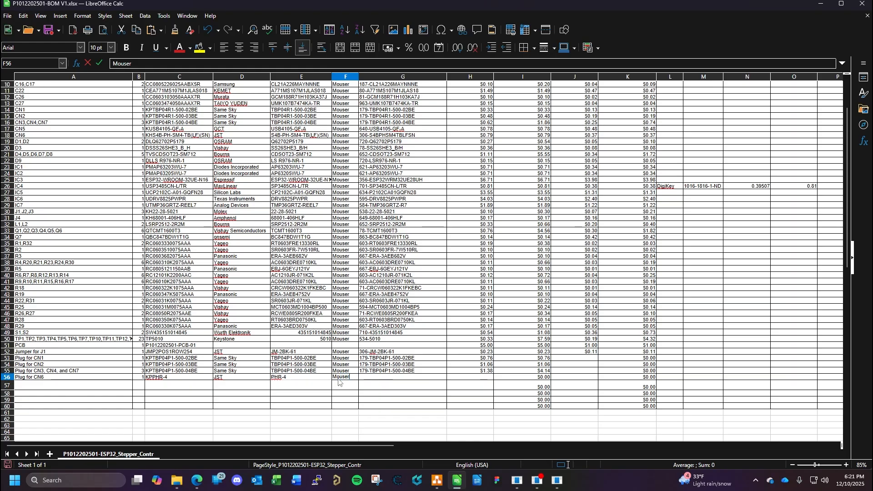
click(372, 381)
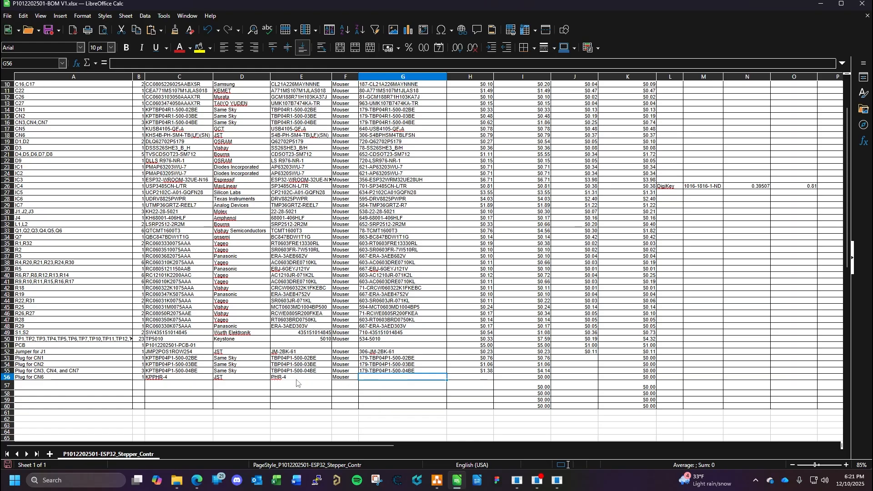
key(ctrl+z)
key(ctrl+z)
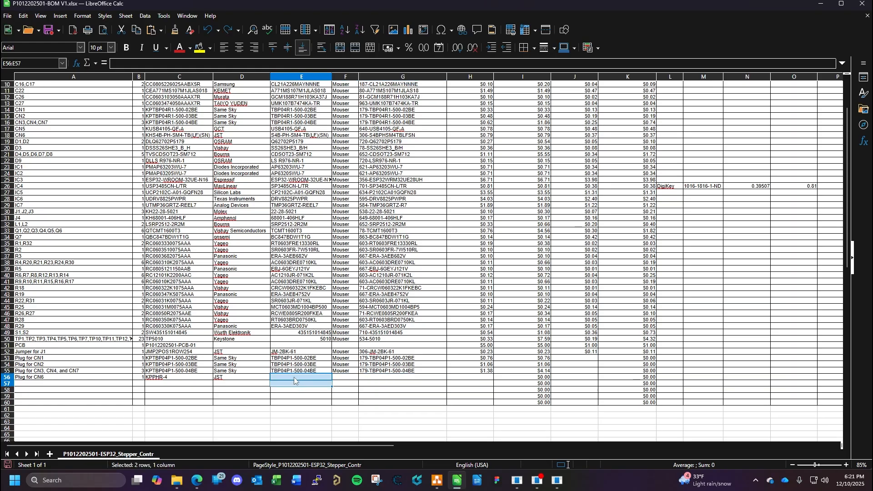
- Enter PHR-4 as plain text for the CN6 plug's manufacturer part number in E56 and Mouser as its vendor in F56
click(294, 378)
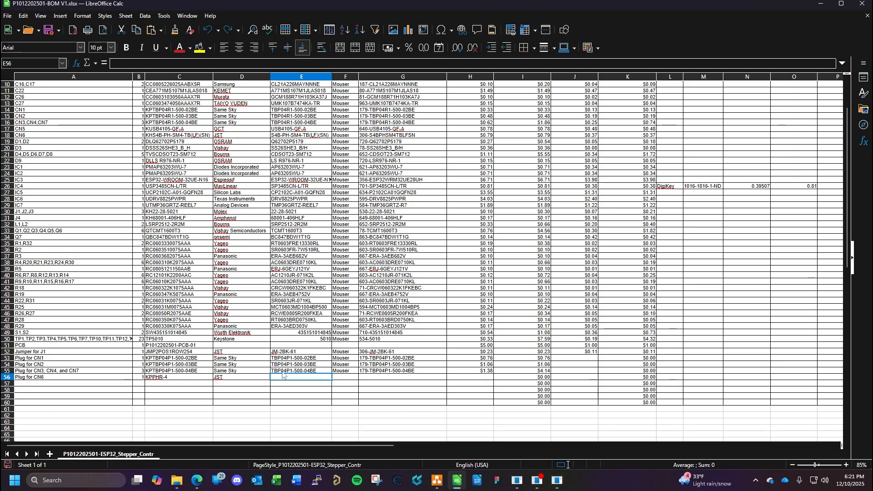
click(197, 481)
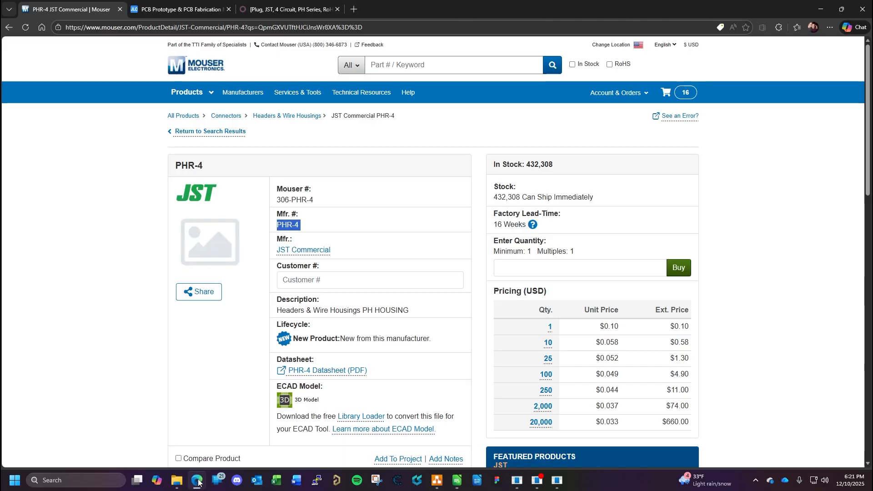
click(198, 482)
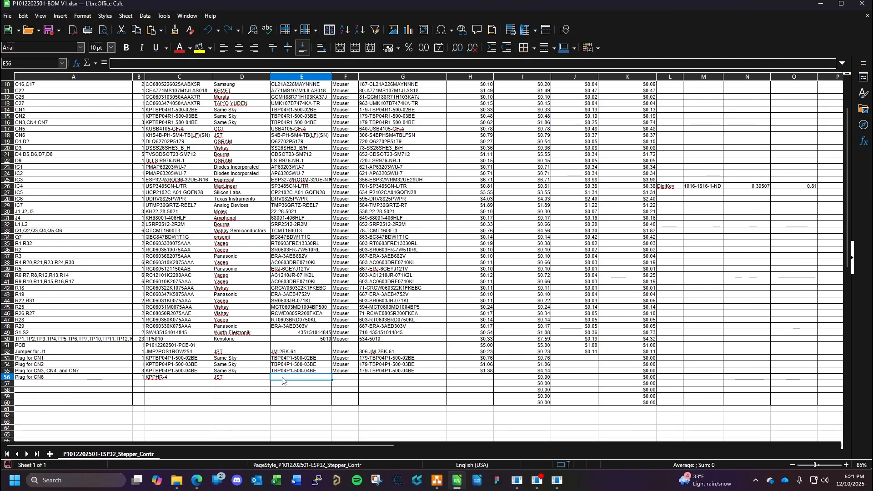
text(PHR-4)
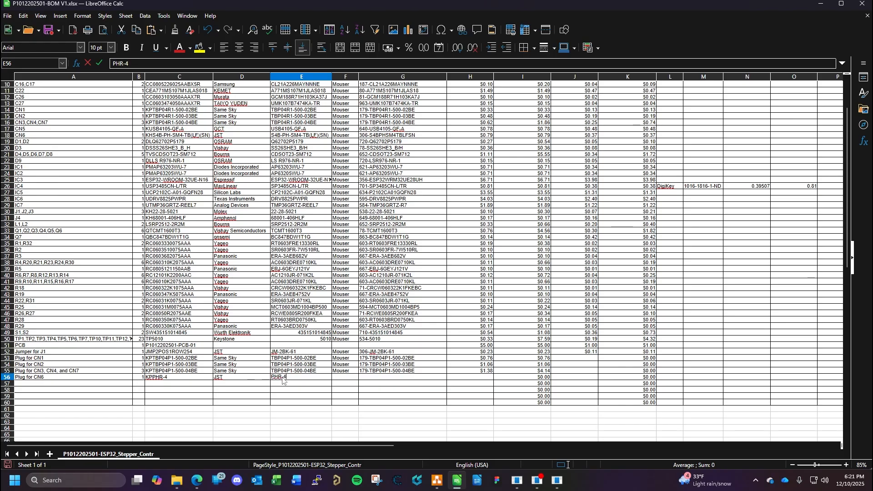
key(Tab)
text(Mou)
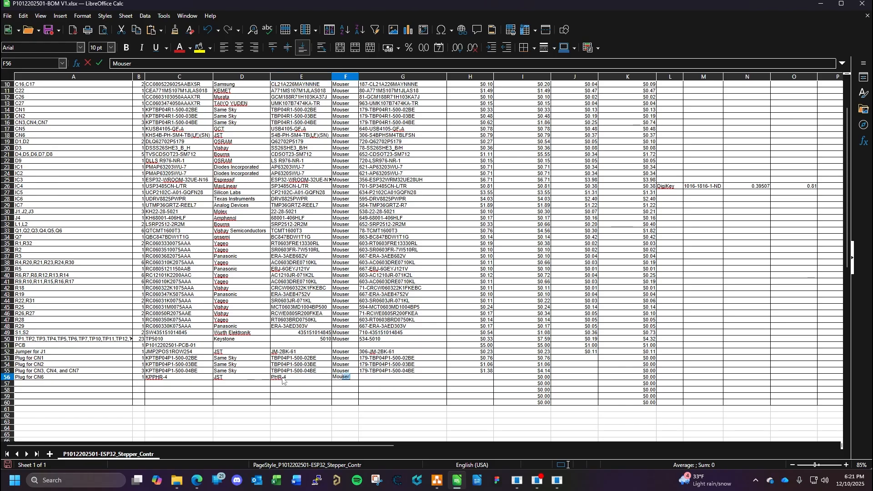
key(Tab)
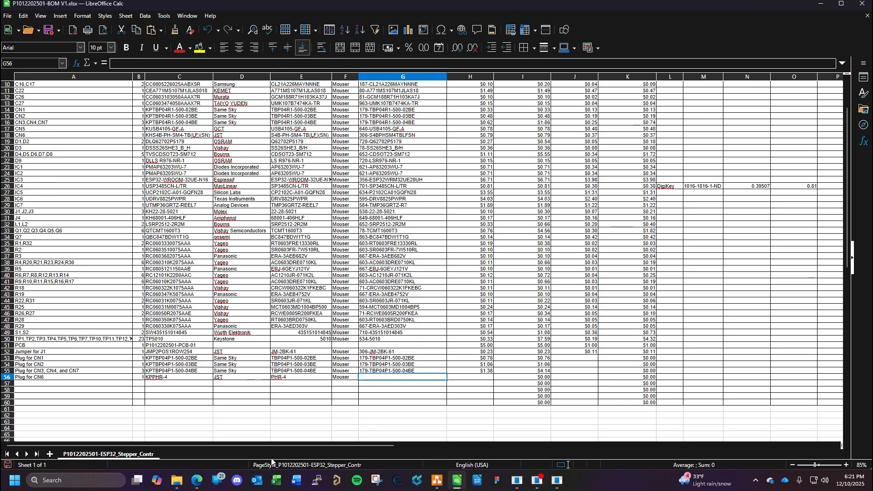
- Copy 306-PHR-4 from Mouser into the CN6 plug row as the vendor part number and set its unit cost to 0.10
click(197, 480)
drag(313, 200, 277, 200)
key(ctrl+c)
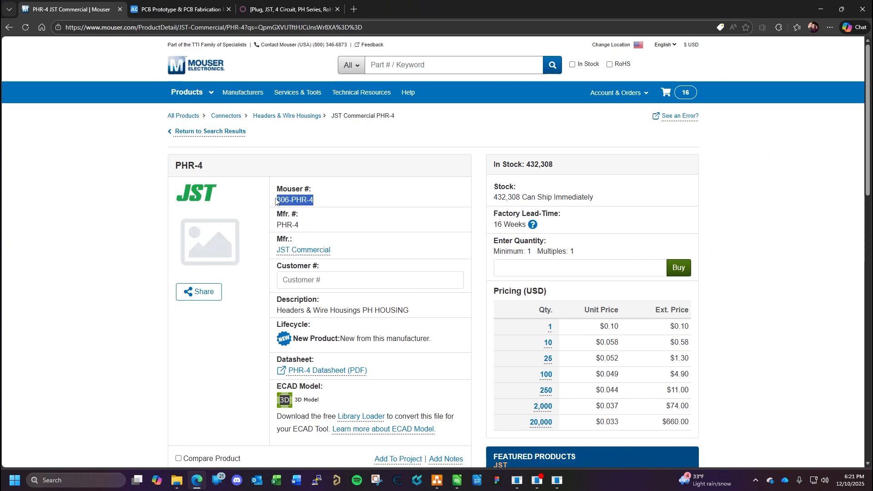
click(457, 480)
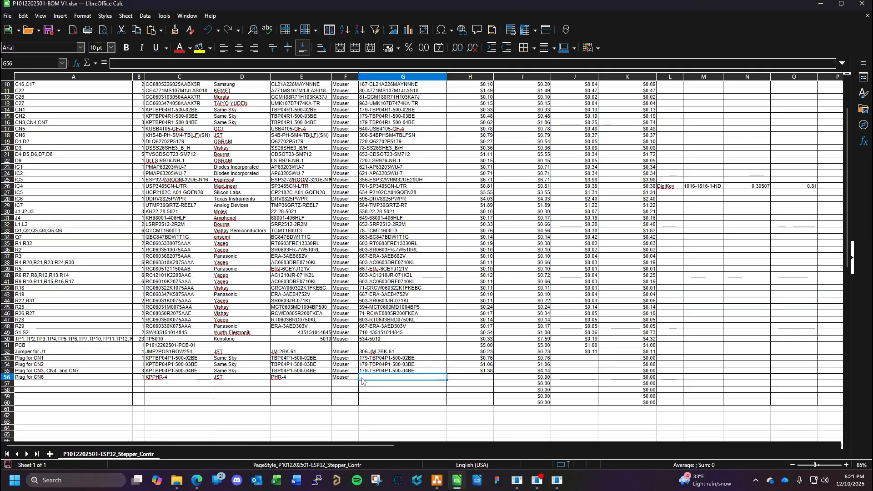
key(ctrl+v)
key(Tab)
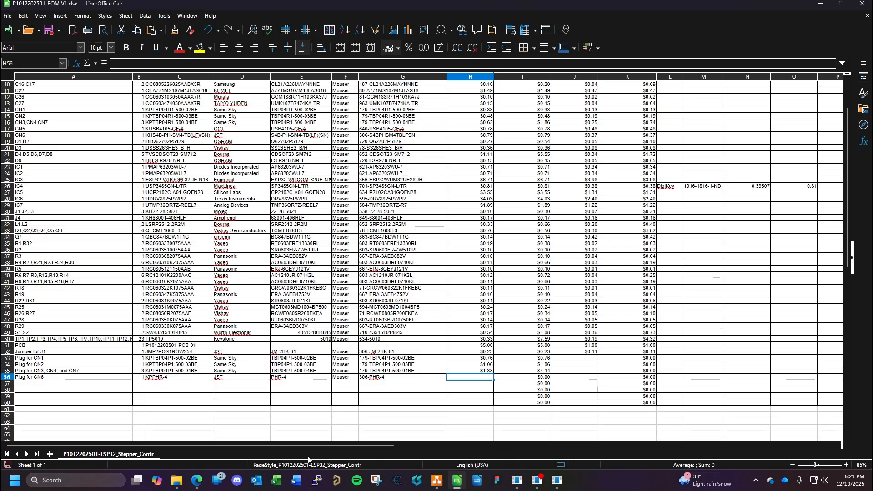
text(0.10)
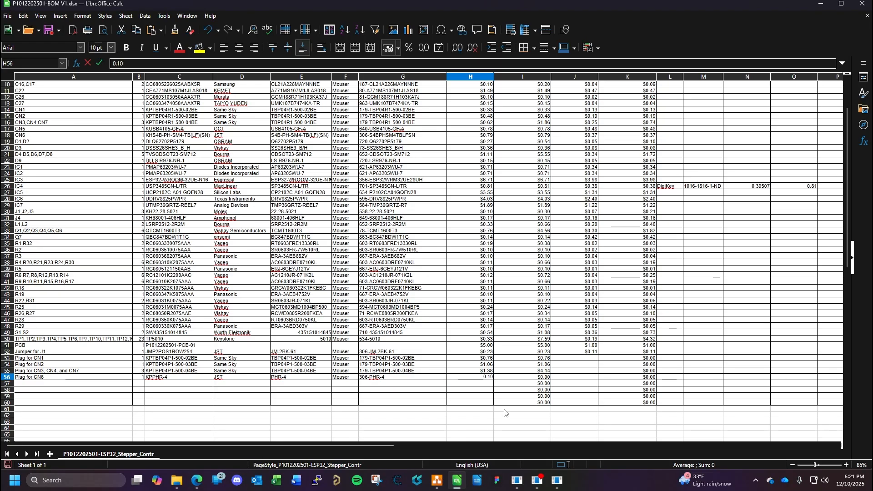
key(Return)
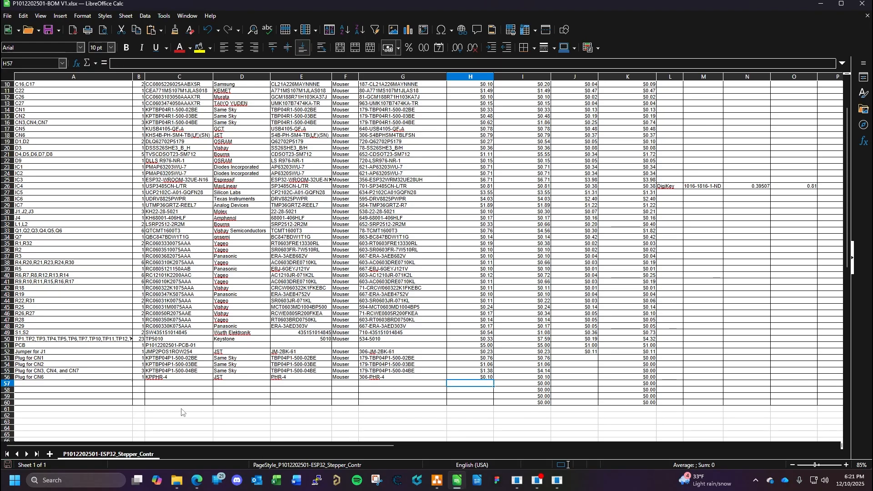
- Add a BOM row 57 described as "Terminals for CN6 Plug" with a quantity of 4
click(104, 386)
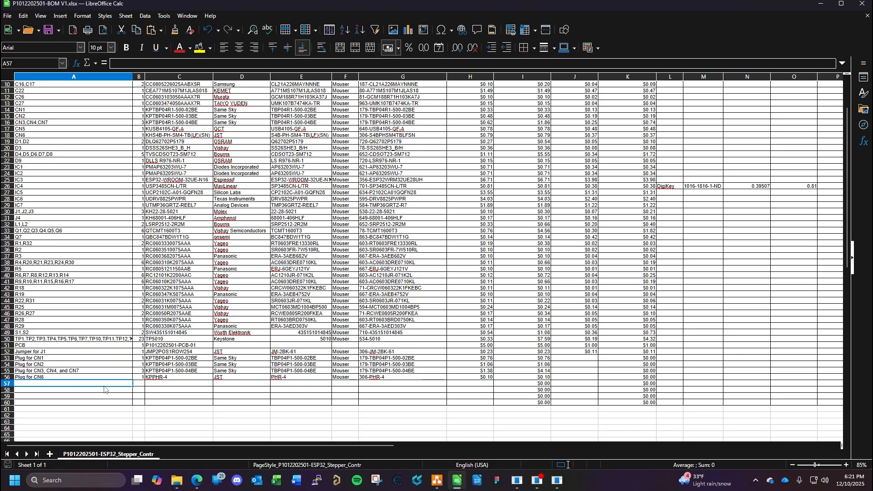
text(Terminals for CN6 Plug)
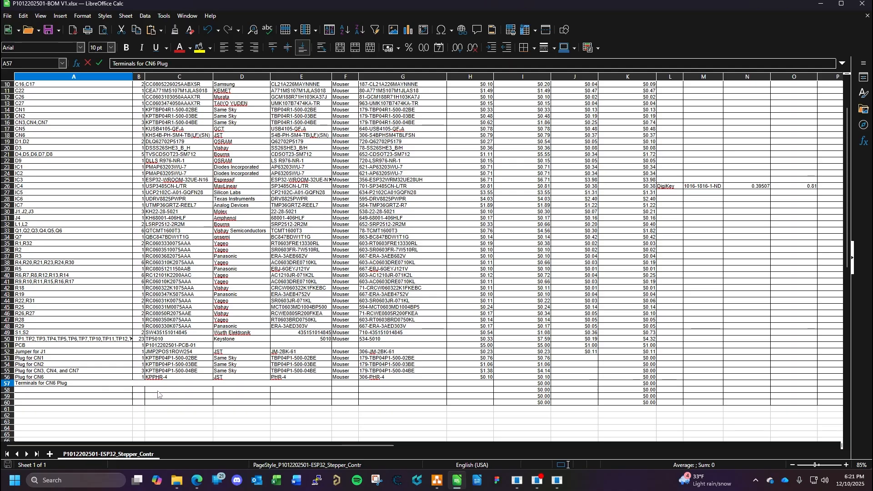
click(142, 384)
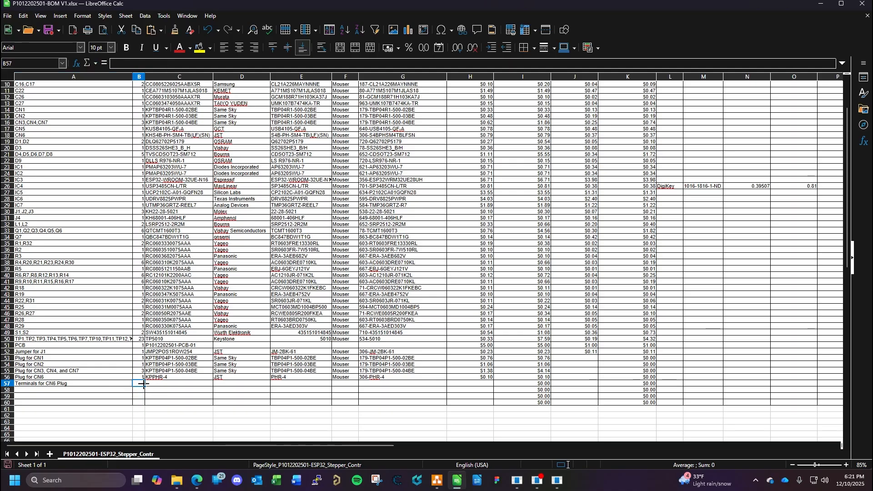
text(4)
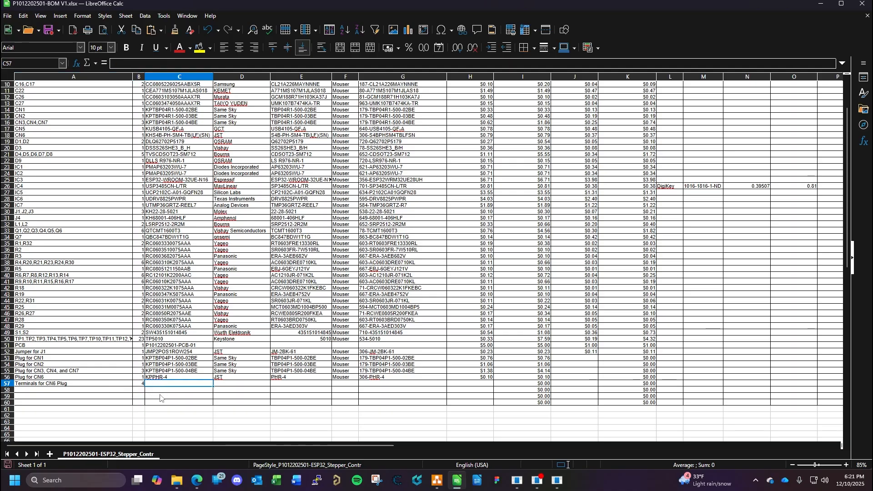
- Copy the terminal part number SPH-002T-P0.5L from CN6's symbol properties in the KiCad schematic into BOM cell E57
mouse_move(561, 487)
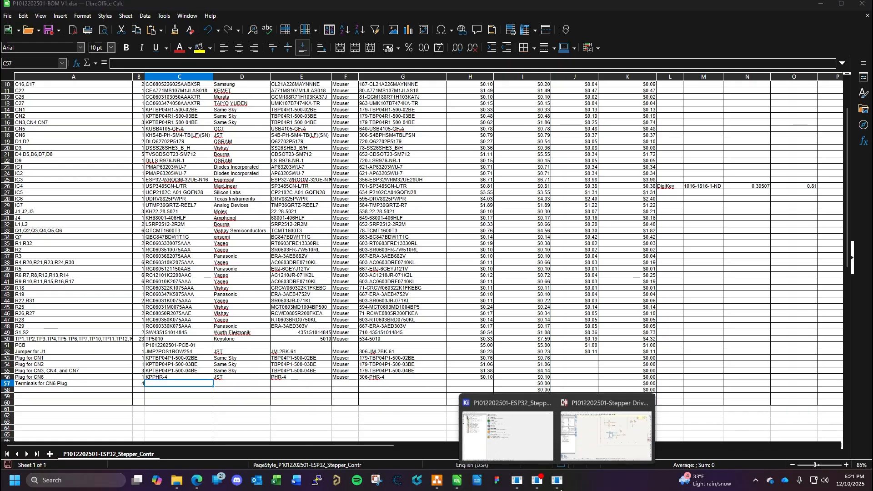
click(599, 428)
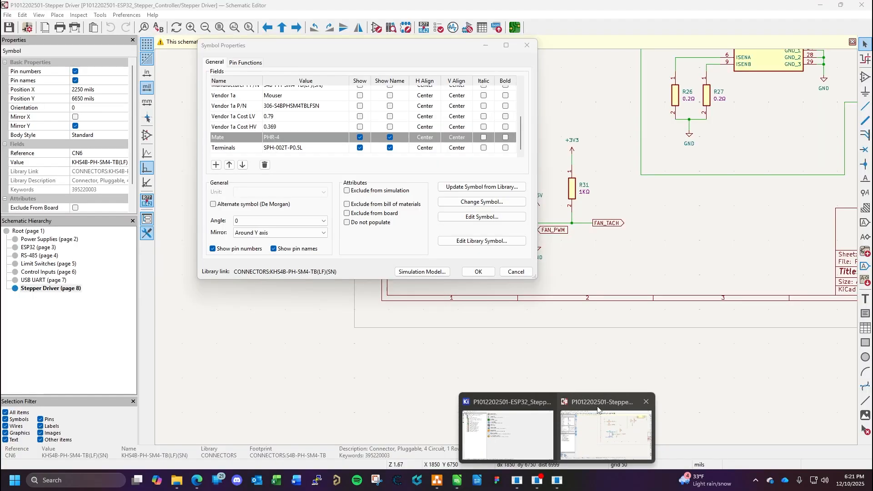
click(296, 149)
click(296, 148)
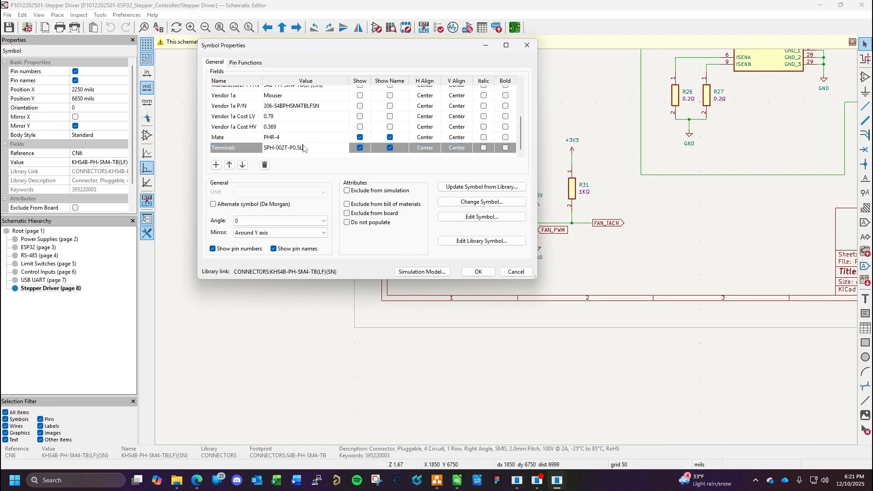
drag(305, 148, 264, 148)
key(ctrl+c)
click(468, 272)
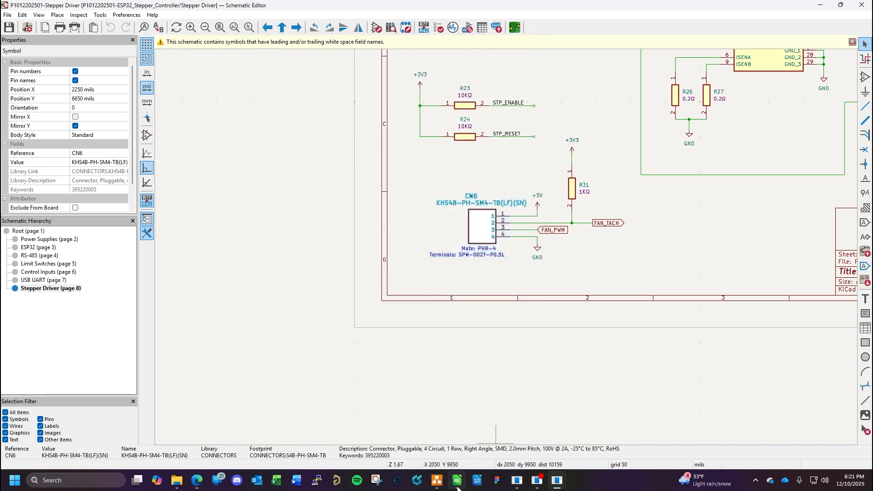
click(418, 419)
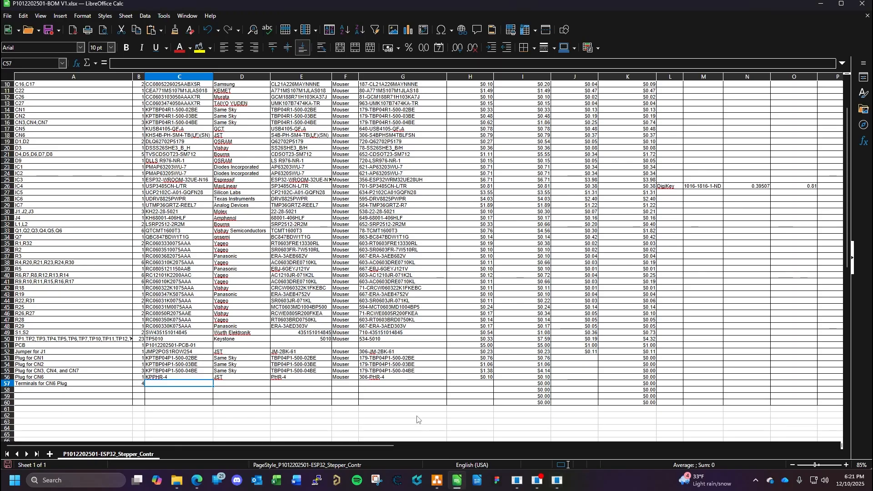
right_click(283, 383)
click(305, 246)
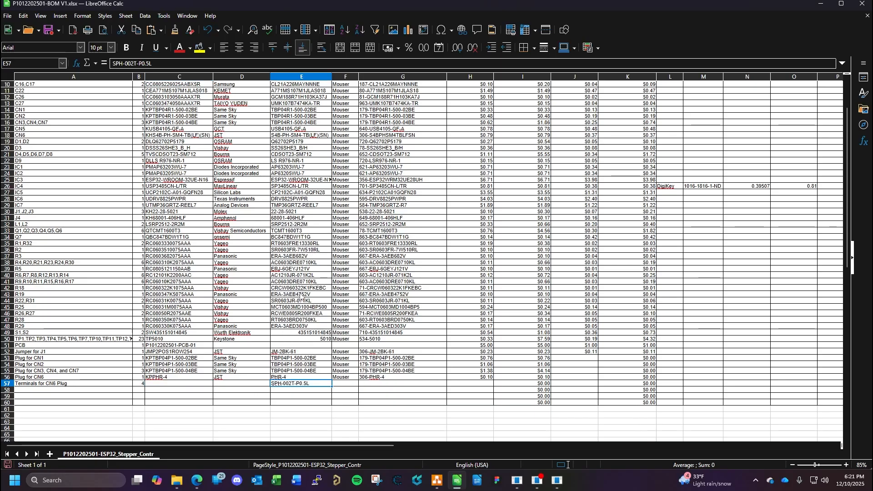
- Enter JST as the manufacturer of the CN6 plug terminals in row 57
click(223, 386)
text(JST)
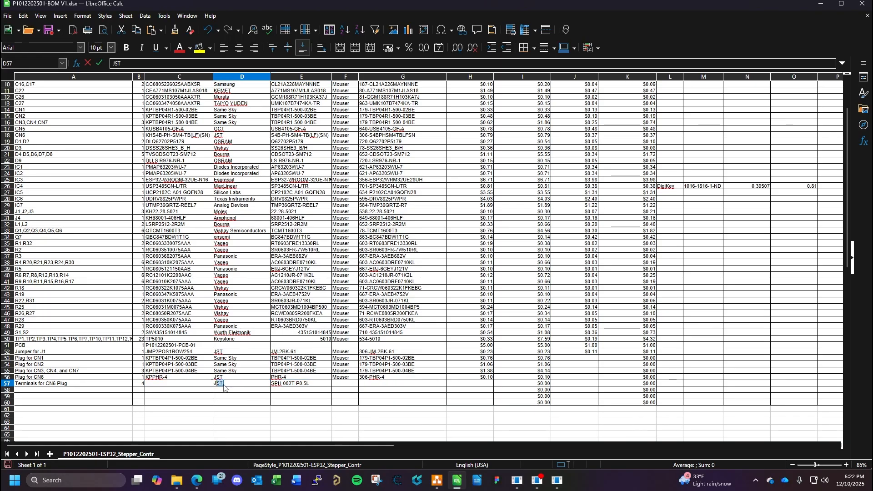
click(168, 386)
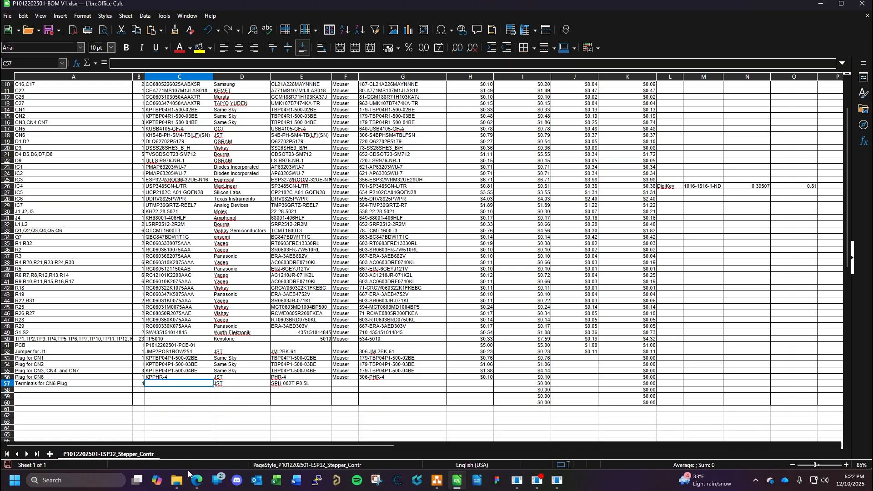
- Switch to the browser and look up the terminal SPH-002T-P0.5L on Mouser
click(199, 489)
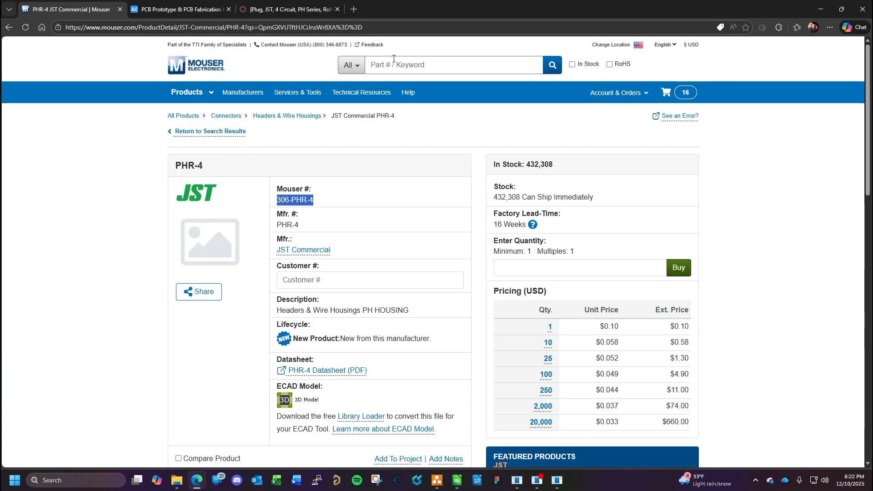
click(414, 63)
key(ctrl+v)
key(Return)
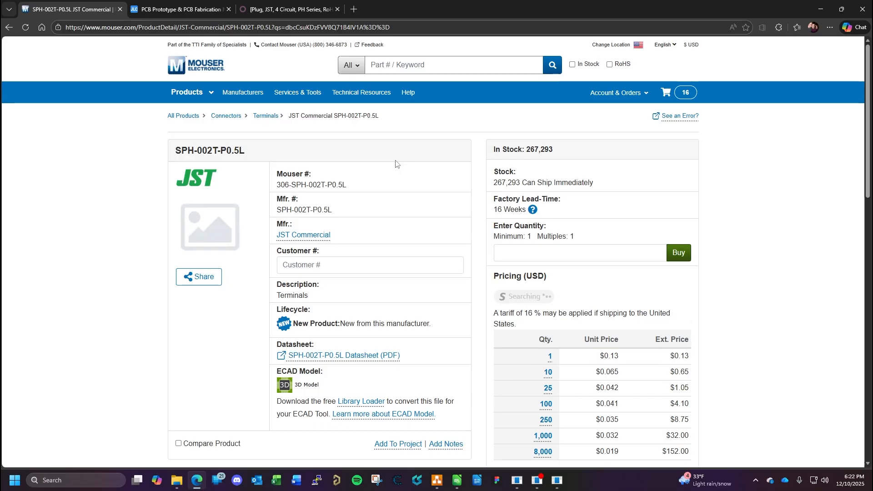
- Create a new Odoo product named PTSPH-002T-P0.5L that is available for purchase only, not for sales
click(296, 9)
click(71, 9)
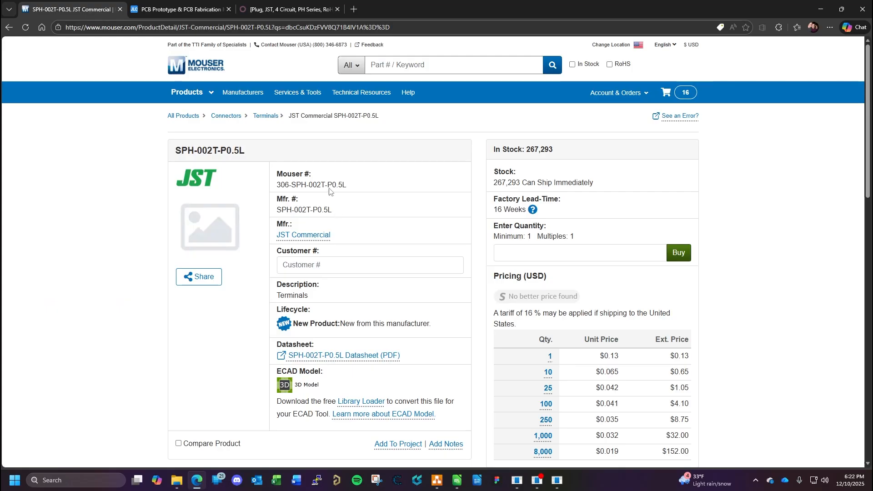
click(262, 9)
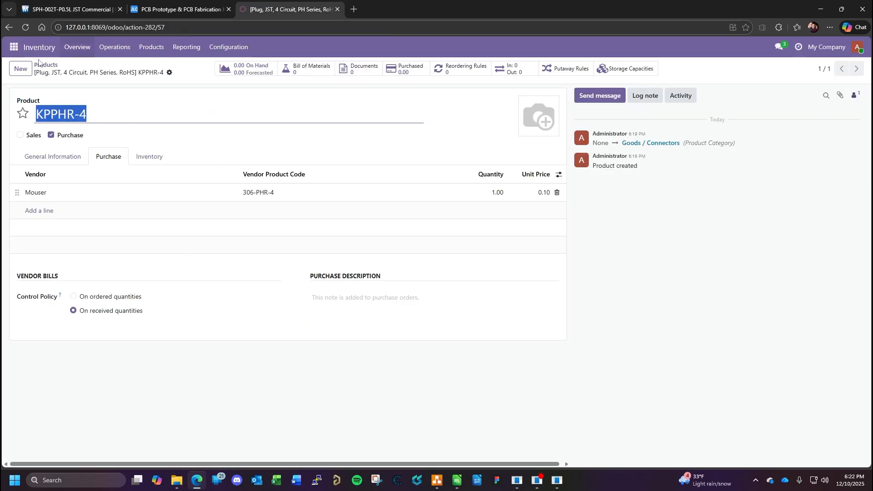
click(22, 69)
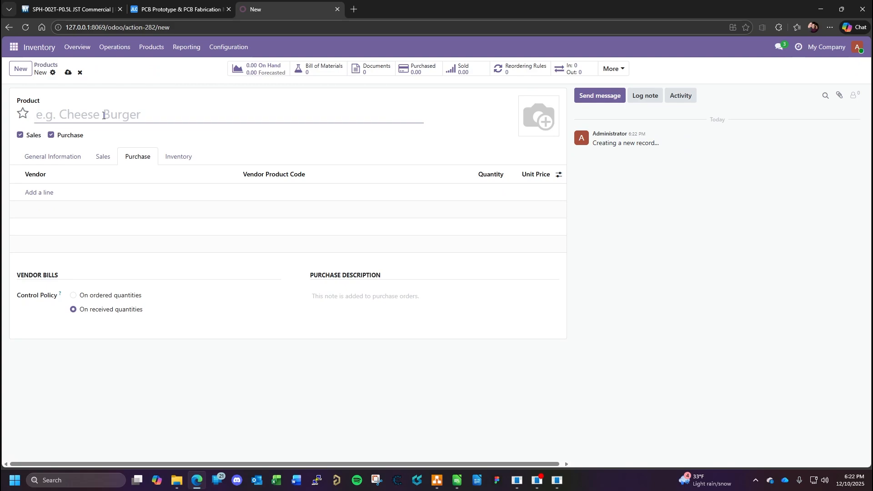
text(PT)
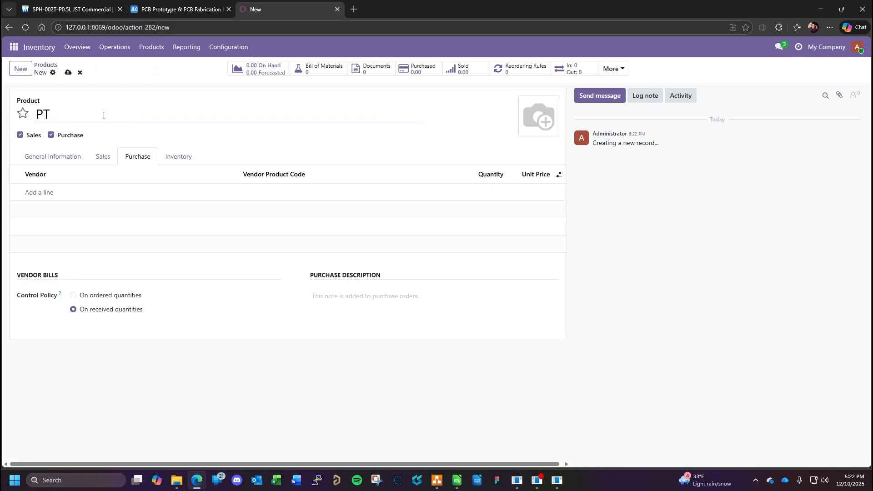
key(ctrl+v)
click(20, 135)
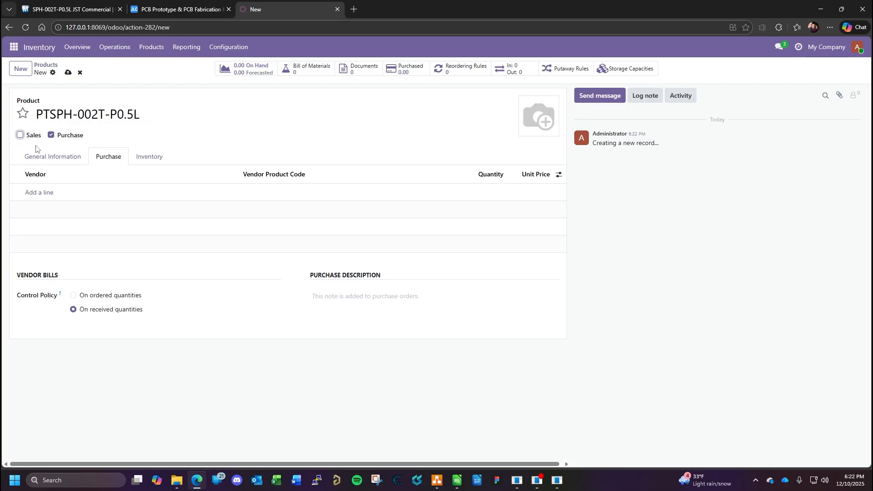
- Set the terminal product's sales price to 0.00 and remove its 6% sales tax
click(53, 157)
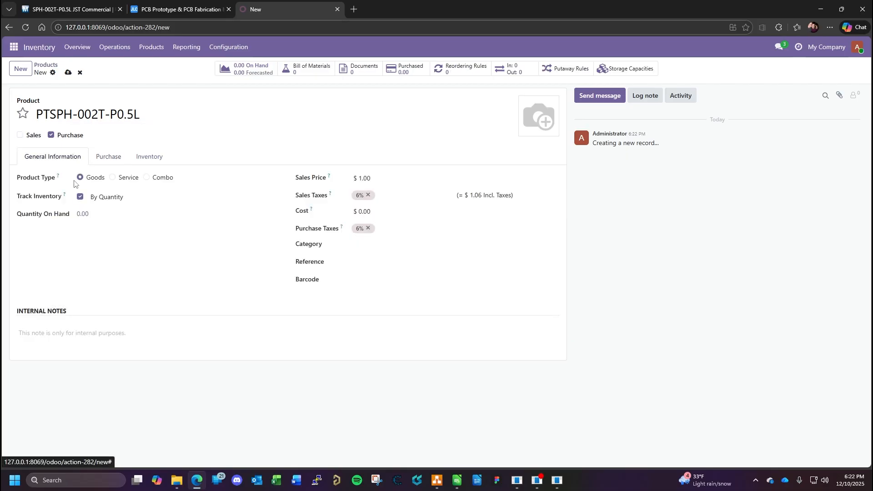
click(364, 178)
key(BackSpace)
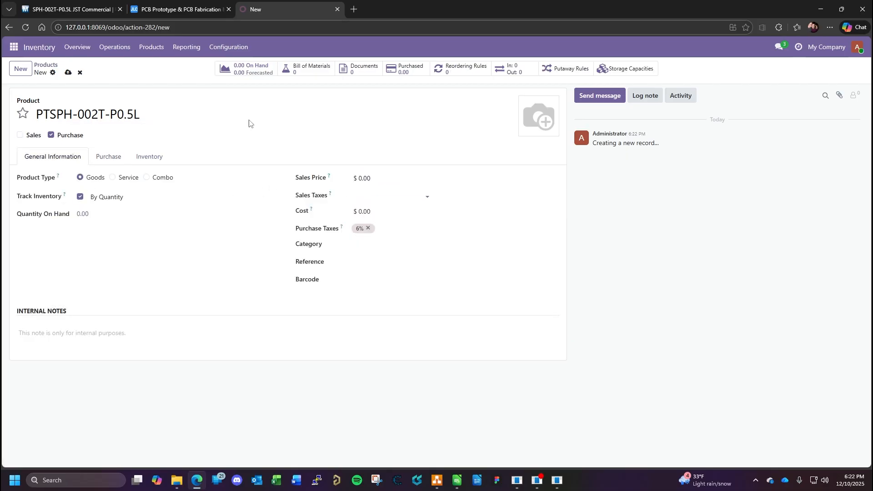
click(73, 9)
click(290, 9)
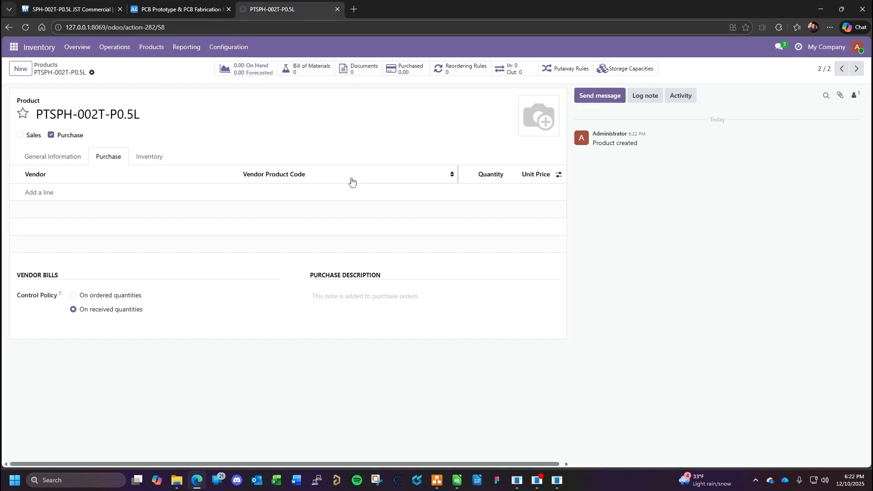
- Remove the 6% purchase tax from the terminal product, set its cost to 0.13 and assign the category Goods / Connectors
click(51, 157)
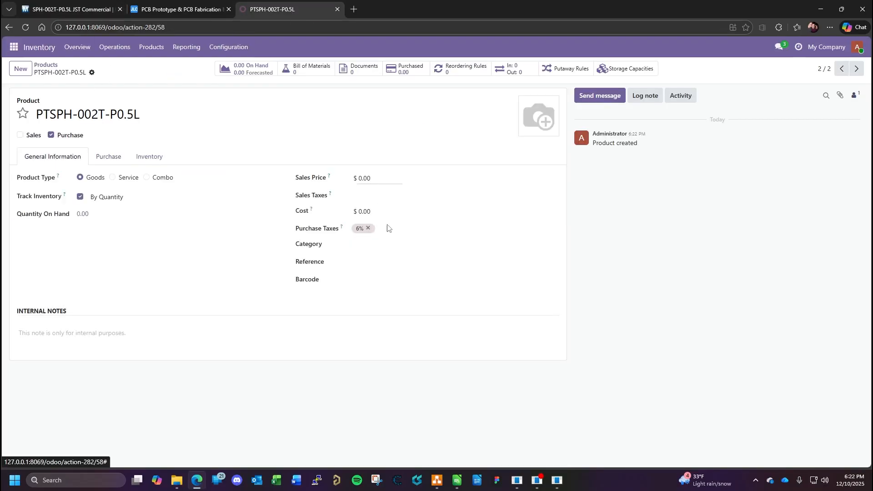
click(370, 228)
click(382, 213)
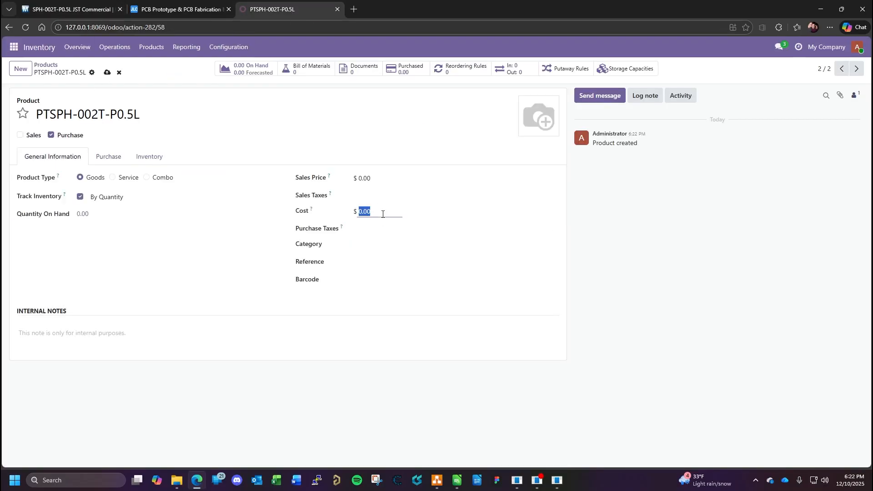
text(0.)
click(357, 245)
click(403, 309)
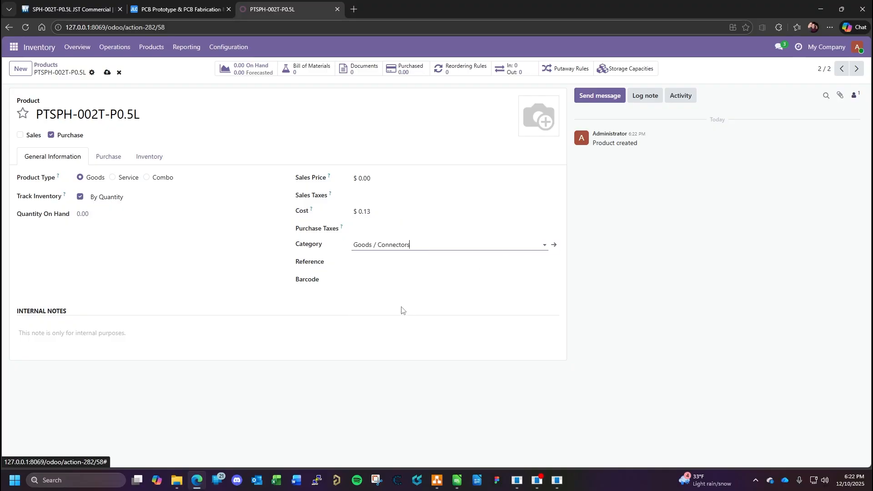
- Open the SPH-002T-P0.5L datasheet from Mouser and examine its contact, housing and header sections for details describing the terminal
click(363, 262)
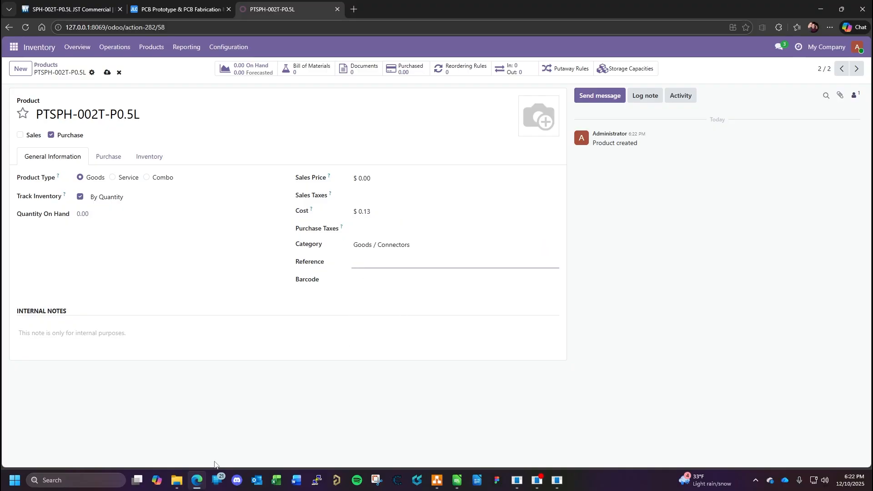
click(104, 12)
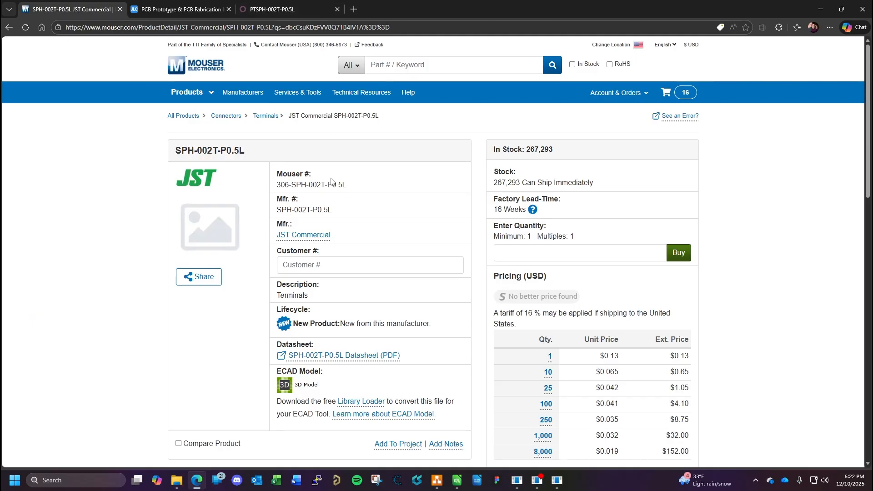
scroll(348, 245, down, 6)
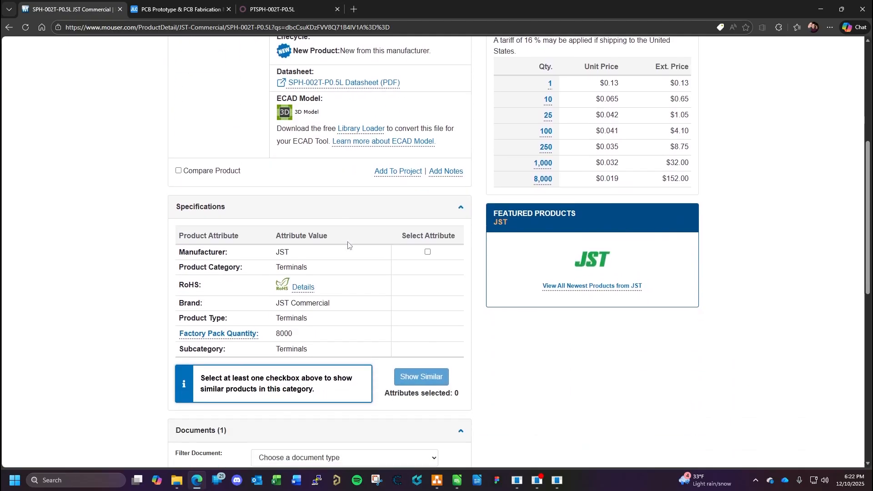
scroll(348, 245, up, 3)
scroll(348, 242, down, 2)
scroll(348, 242, up, 3)
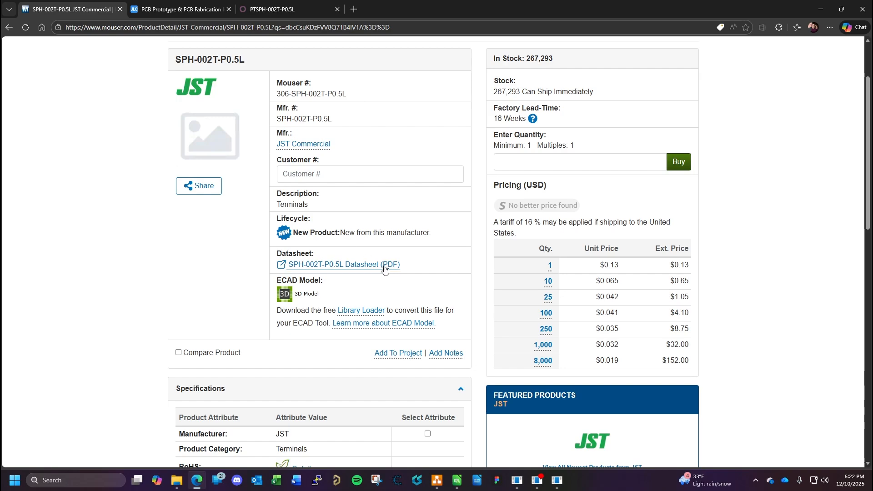
click(383, 265)
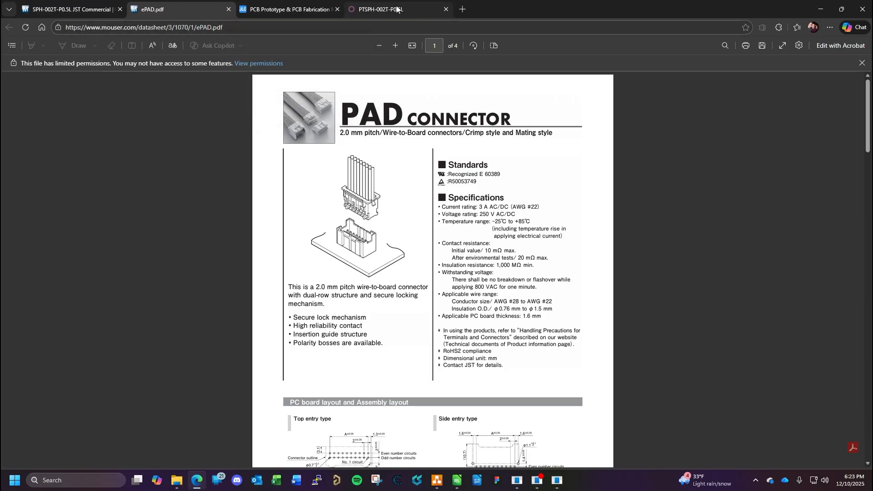
scroll(413, 206, down, 5)
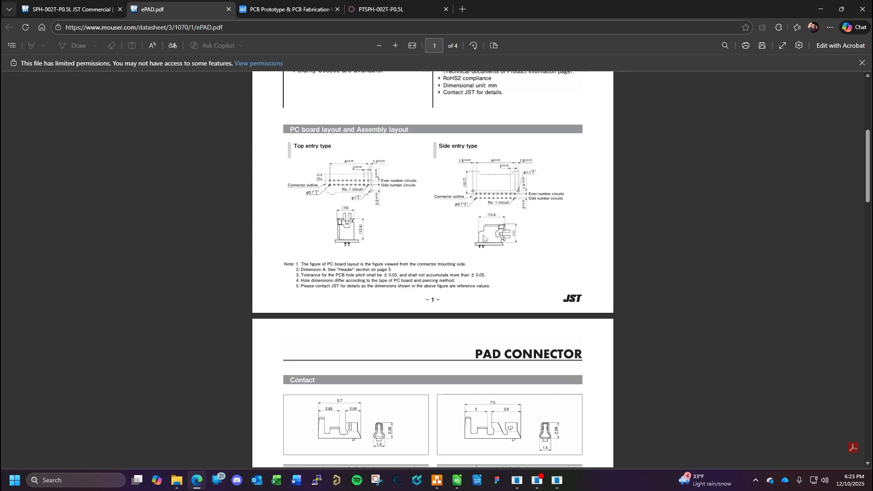
scroll(531, 273, down, 7)
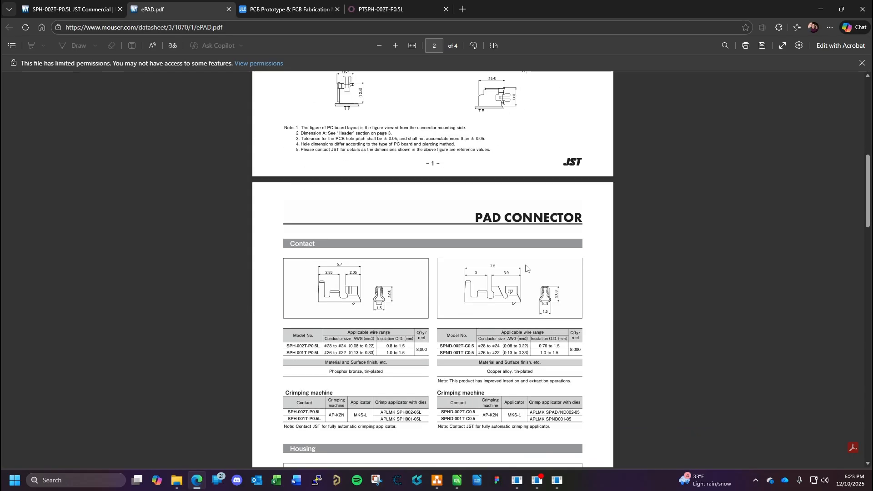
scroll(444, 228, down, 6)
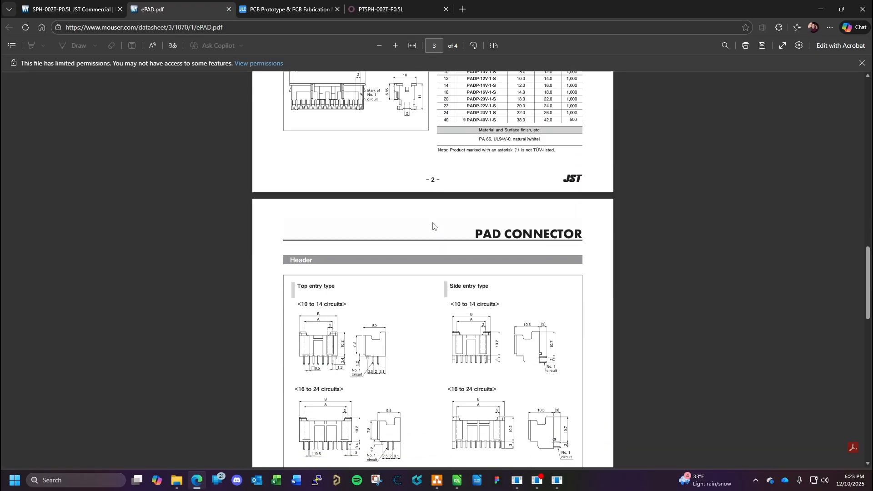
scroll(434, 229, up, 2)
scroll(433, 229, up, 3)
scroll(434, 229, down, 5)
scroll(434, 226, down, 10)
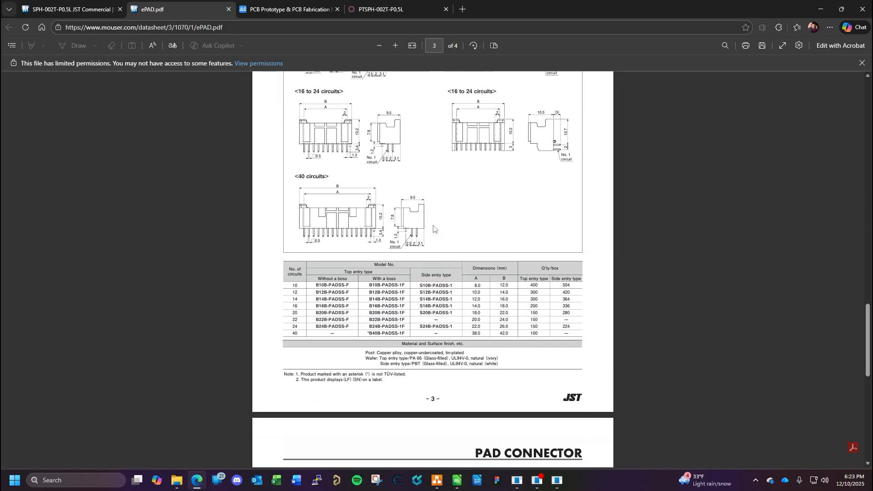
scroll(434, 226, down, 5)
scroll(433, 225, up, 14)
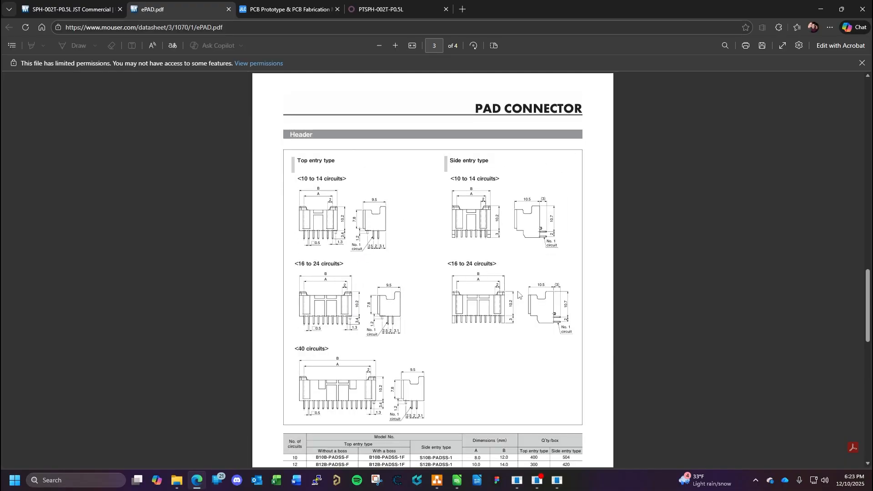
scroll(519, 293, up, 6)
scroll(518, 291, up, 7)
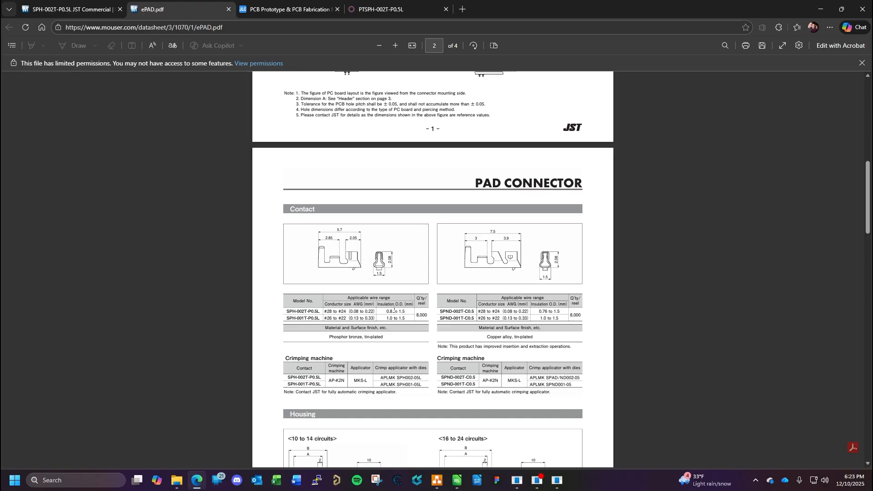
- Enter "Terminal, Crimp, JST PH Series" as the reference of the PTSPH-002T-P0.5L product in Odoo
click(400, 6)
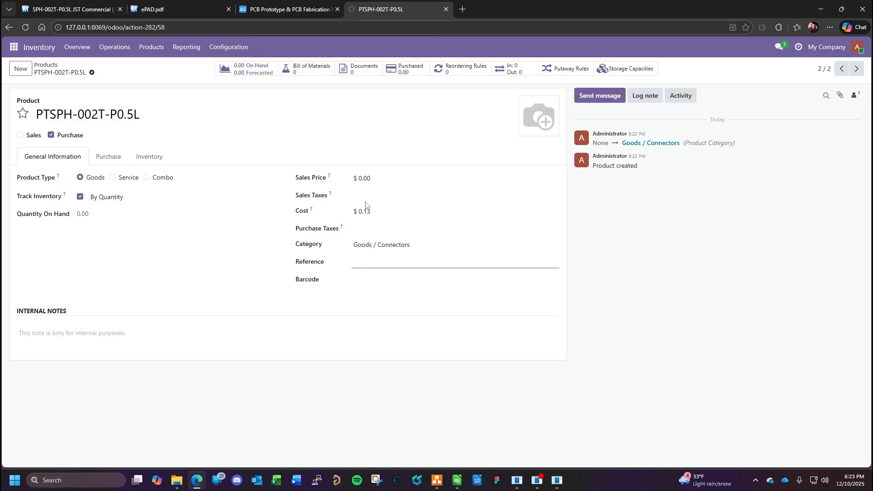
text(Terminal, Crimp, JST)
text(PH Series)
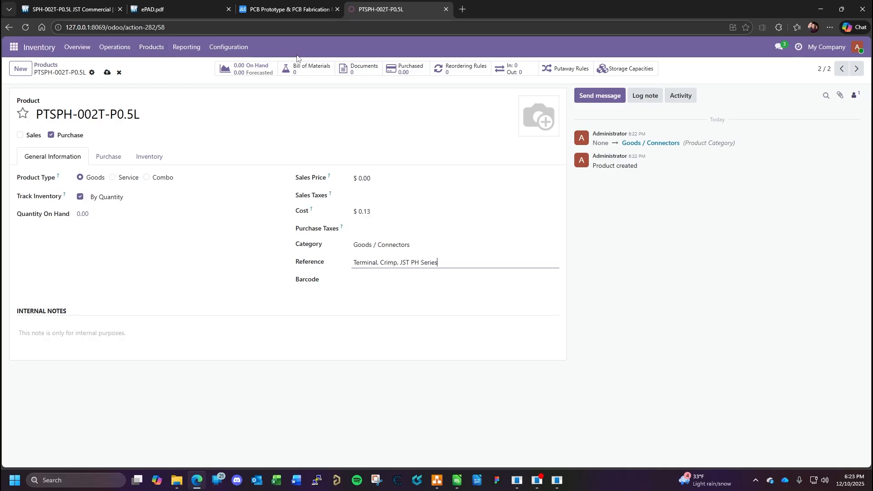
- Look up the terminal's conductor size range in the datasheet and append ", 28 to 24 AWG," to the product's reference
click(56, 8)
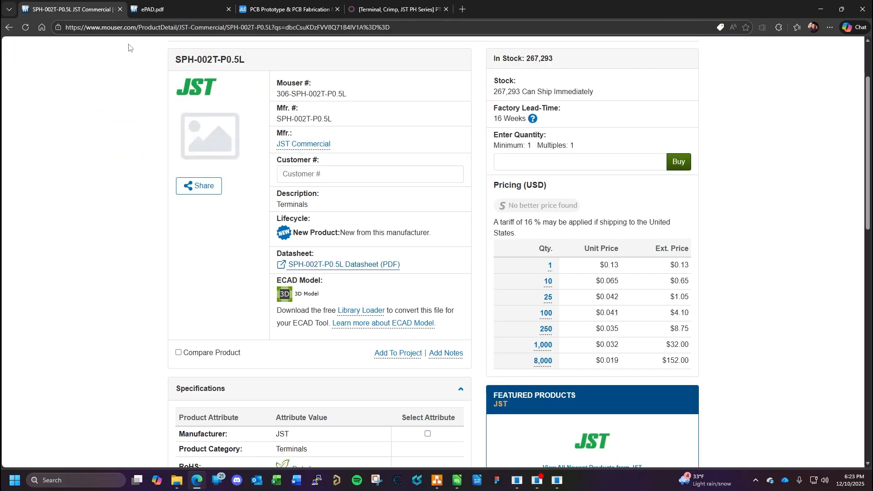
key(ctrl+Tab)
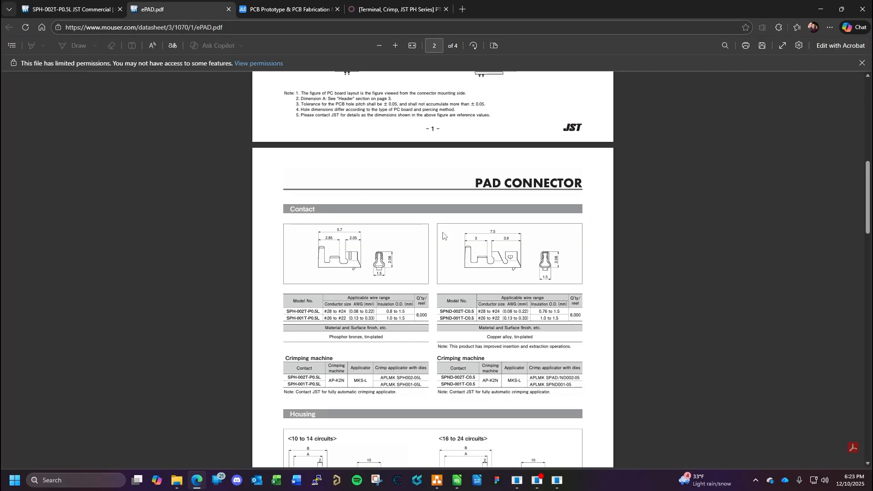
scroll(445, 234, up, 5)
scroll(446, 234, up, 3)
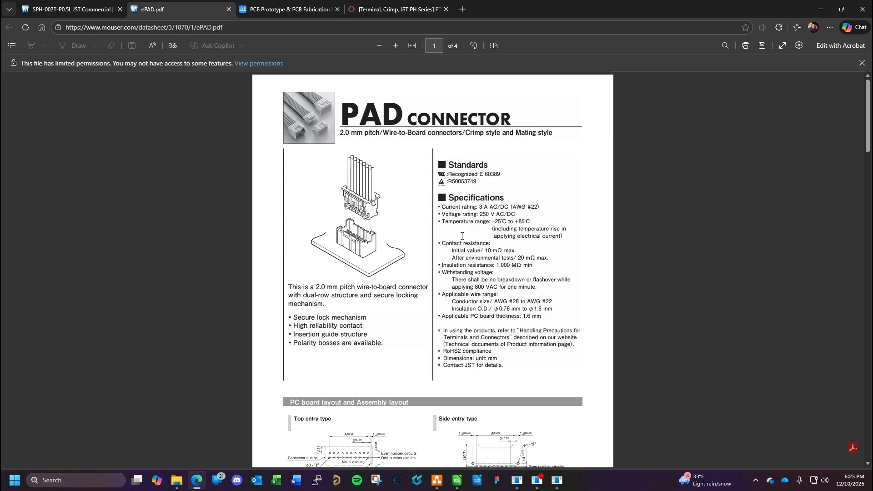
scroll(461, 236, down, 14)
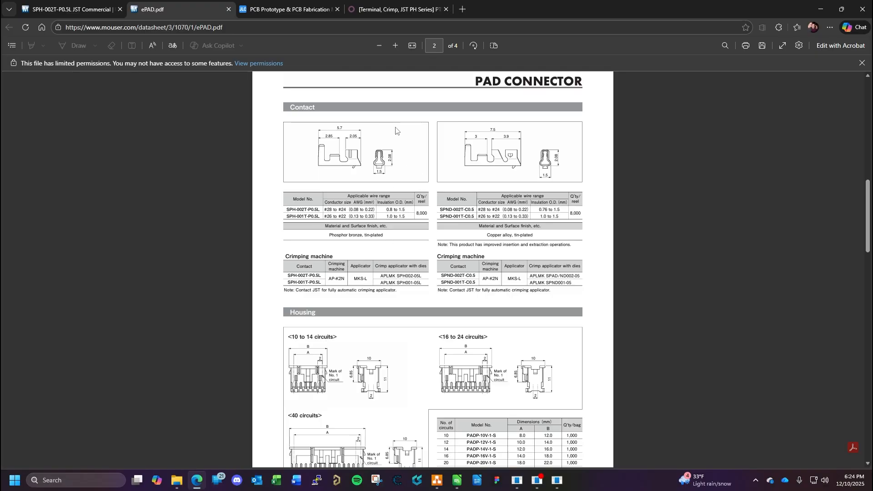
click(372, 10)
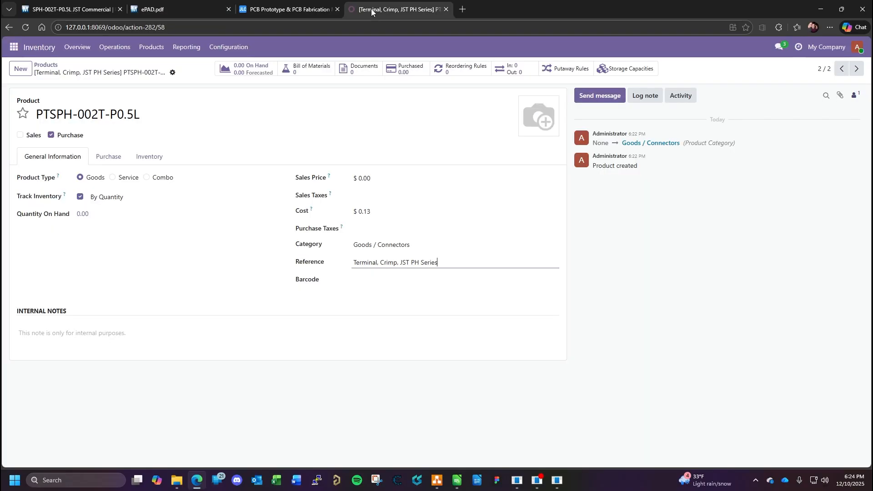
text(, 28 to 24 AWG,)
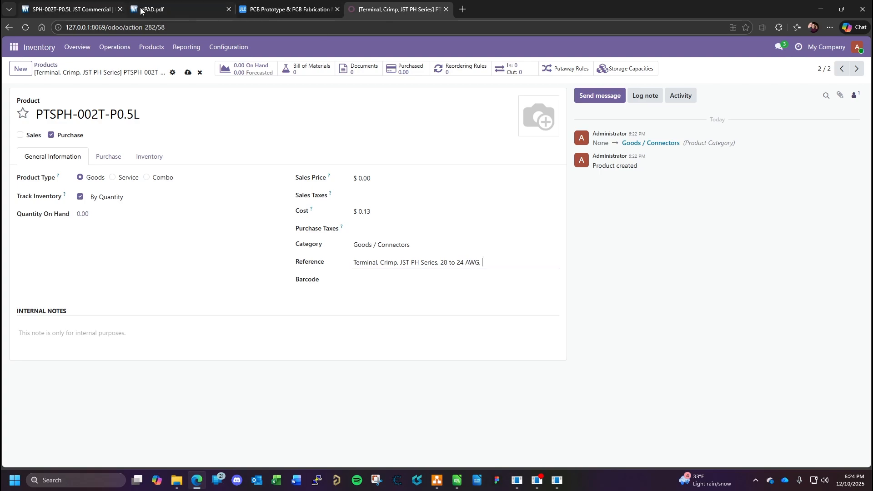
- Look up the terminal's voltage and current ratings in the datasheet and append "250V, 3A, RoHS" to the Odoo product's reference
click(190, 8)
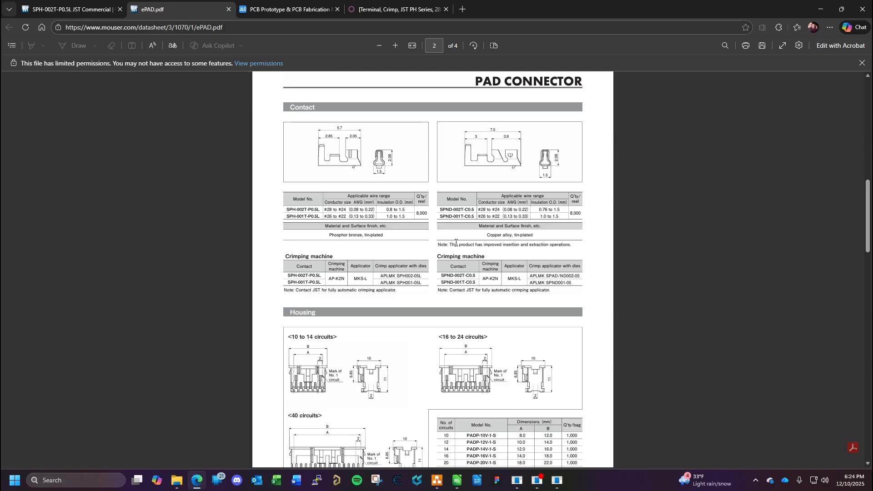
scroll(456, 243, up, 5)
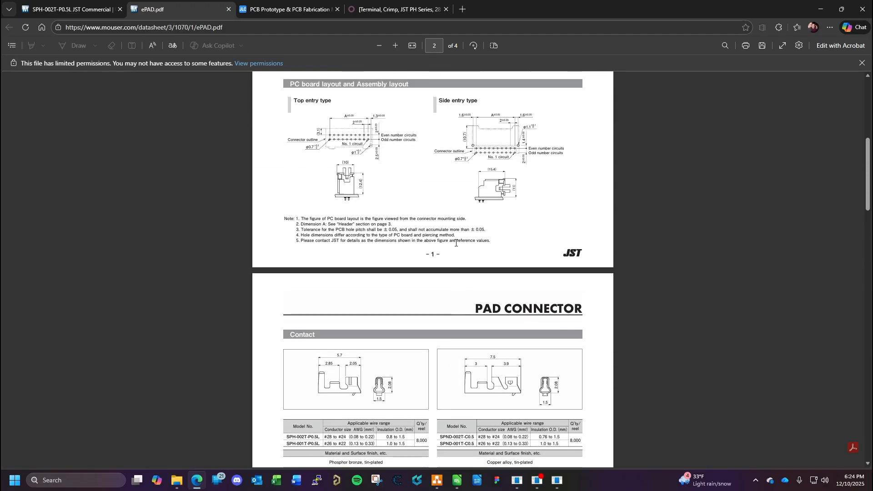
scroll(456, 243, up, 6)
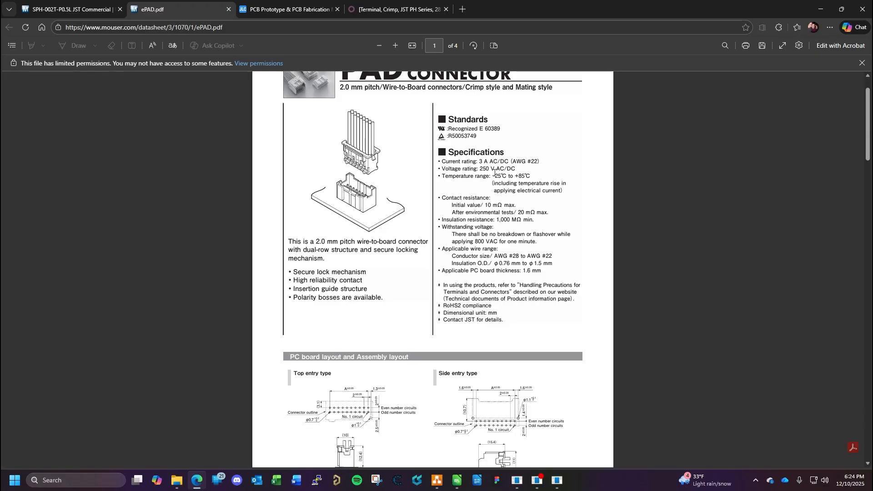
click(397, 9)
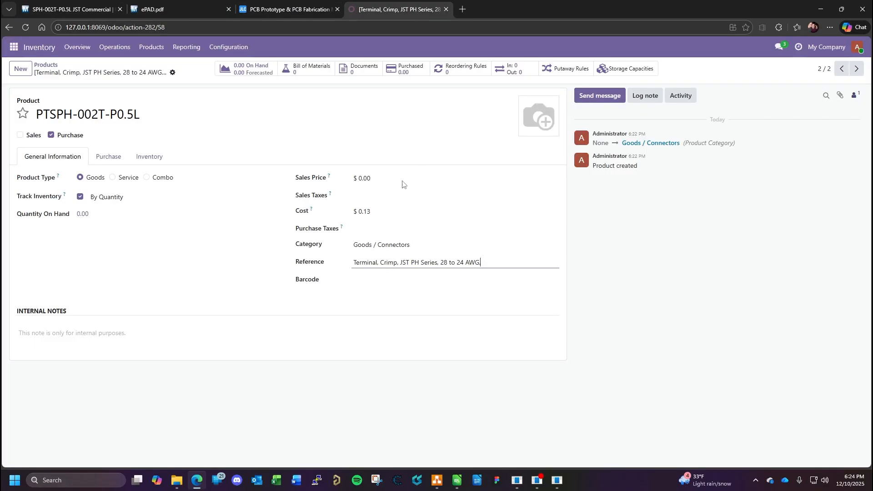
click(497, 260)
text(250V, 3A, RoHS)
click(166, 9)
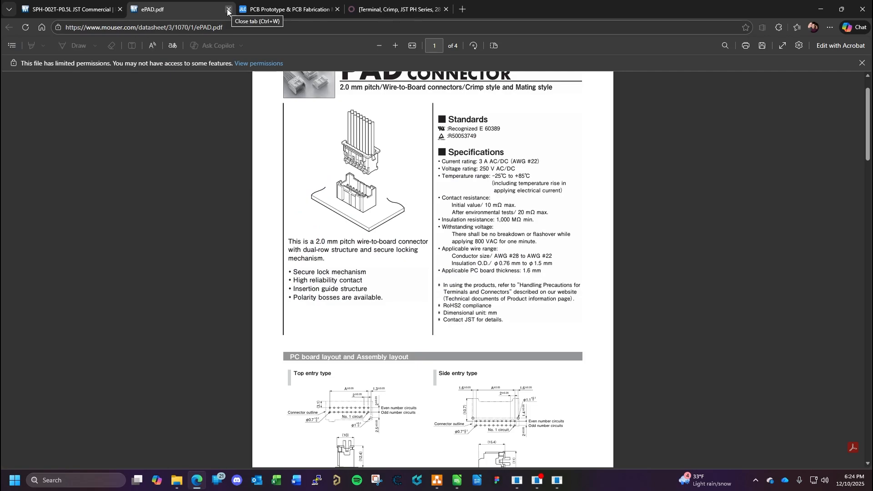
click(426, 13)
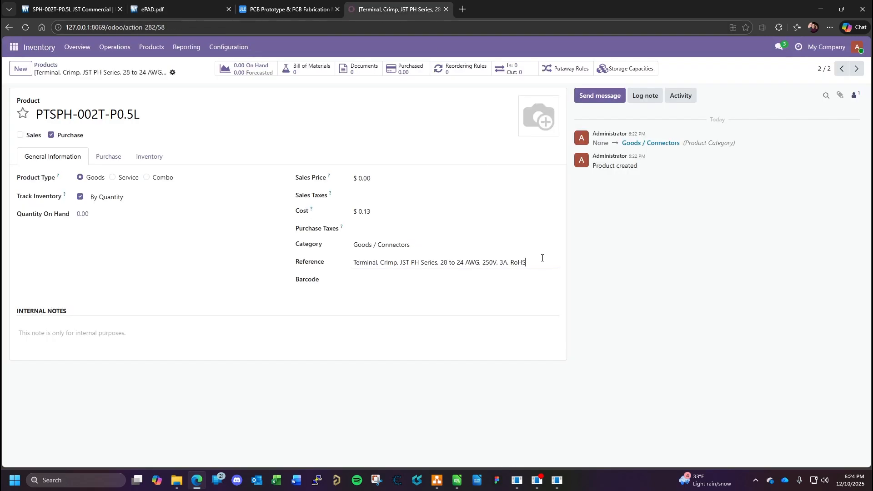
- Add a purchase vendor line to the PTSPH-002T-P0.5L product with Mouser as the vendor
click(115, 158)
click(39, 193)
click(77, 210)
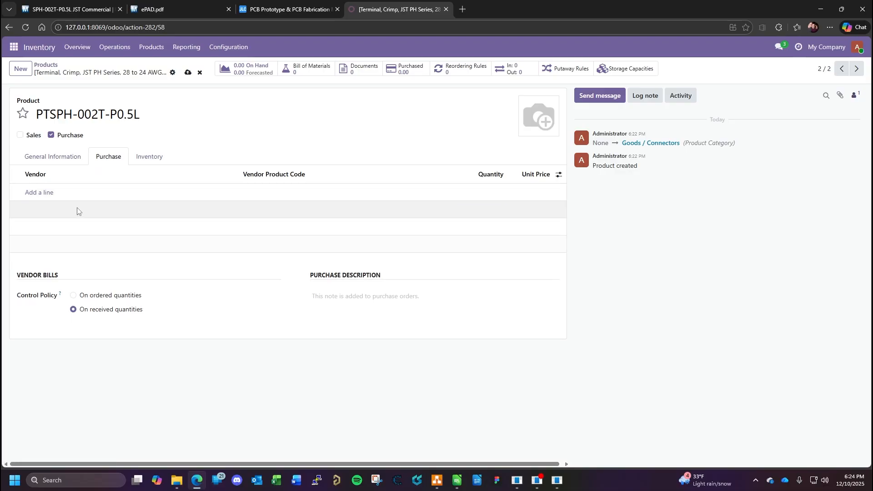
click(49, 193)
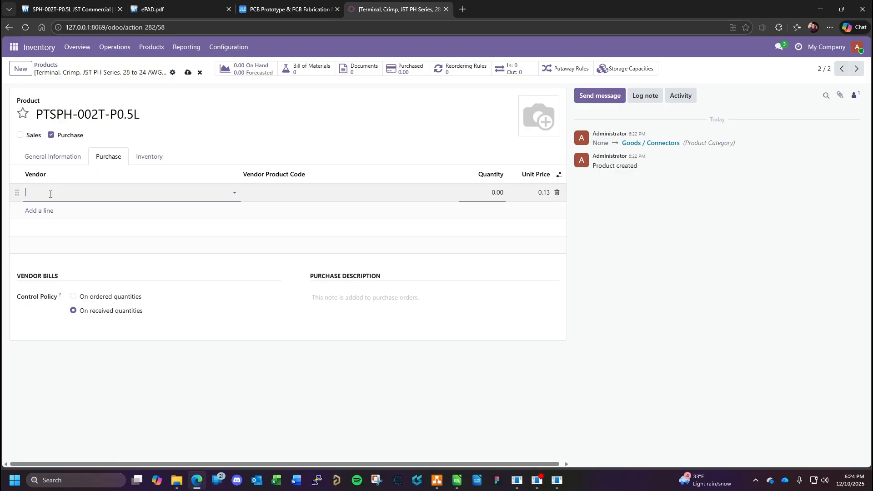
click(94, 194)
click(59, 231)
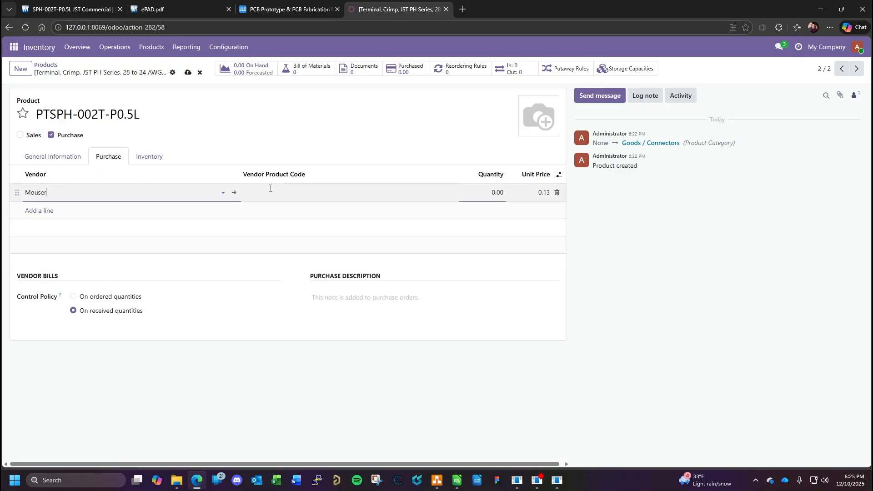
- Copy the Mouser number 306-SPH-002T-P0.5L into the vendor line's product code and set the line's quantity to 1
click(128, 7)
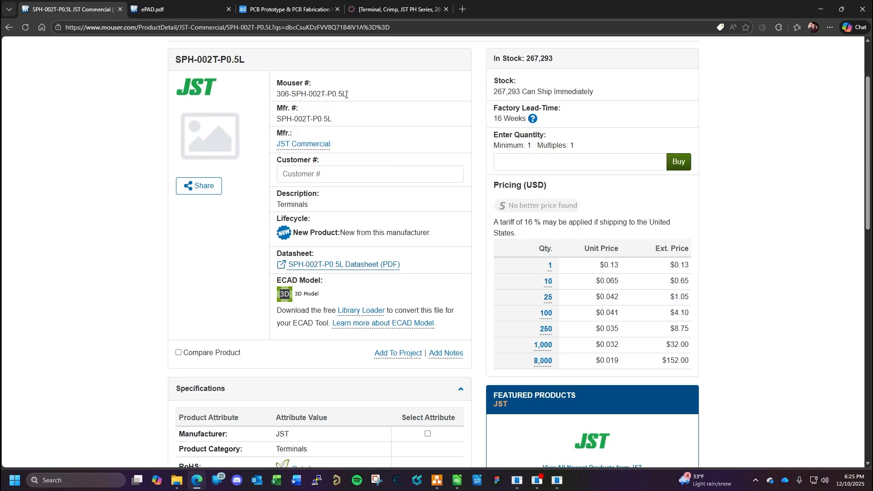
drag(348, 95, 275, 97)
key(ctrl+c)
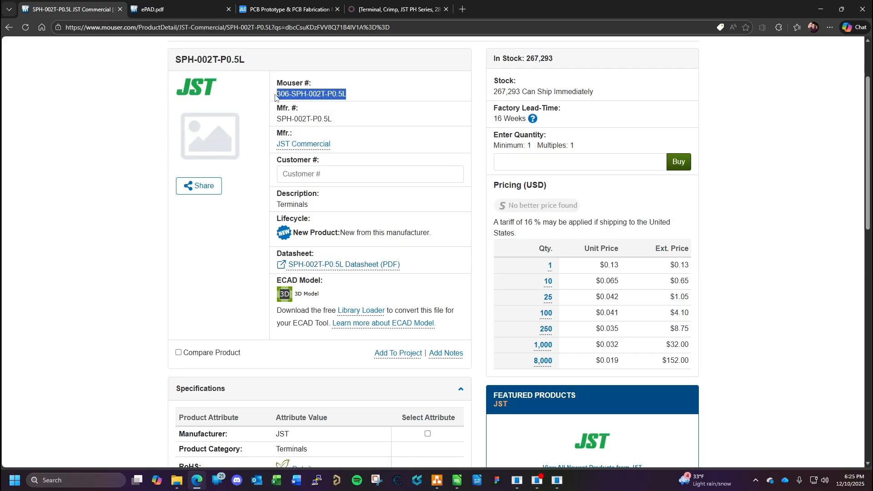
click(391, 9)
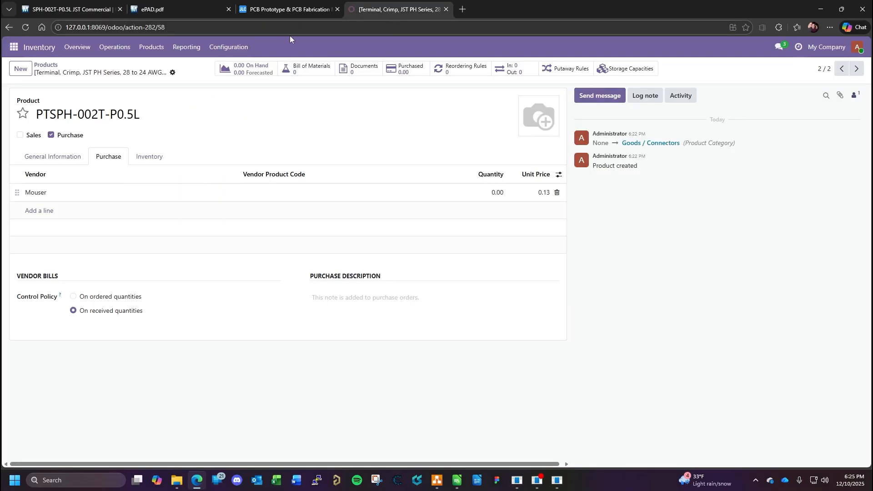
click(252, 192)
key(ctrl+v)
click(502, 194)
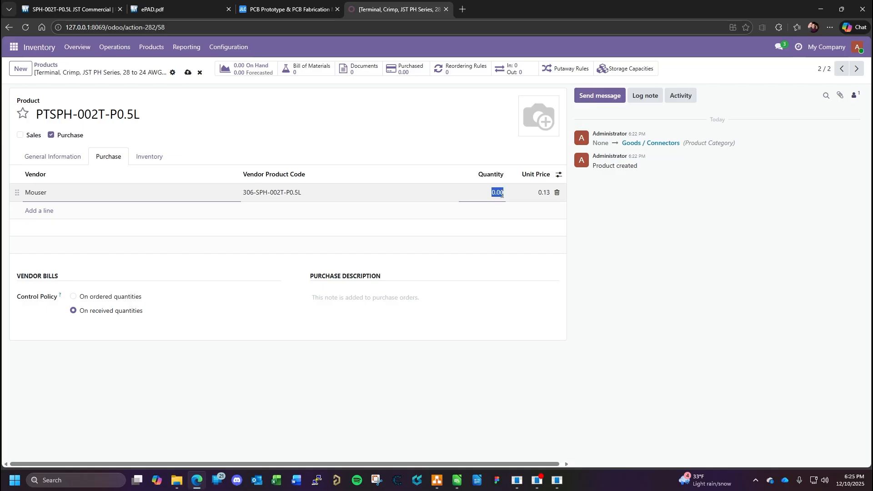
text(1.0)
click(107, 9)
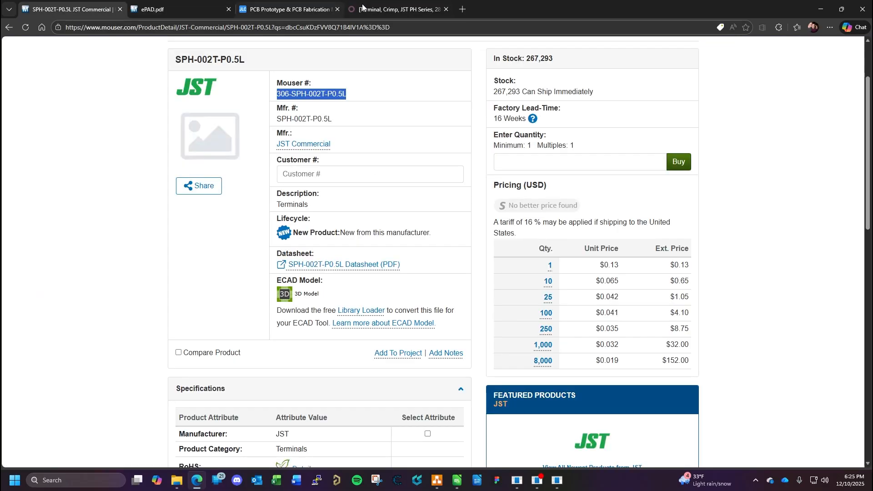
click(362, 6)
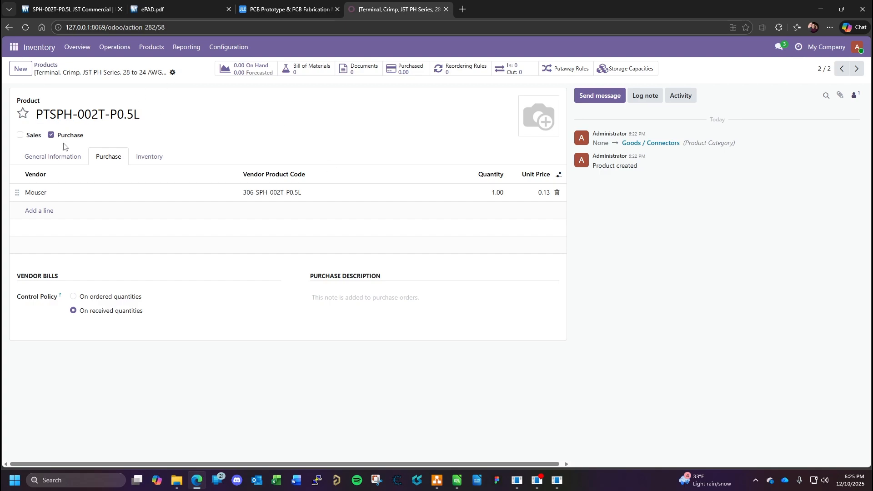
- Copy the product name PTSPH-002T-P0.5L from Odoo into the internal part number cell of the BOM's CN6 plug terminals row in LibreOffice Calc
click(81, 159)
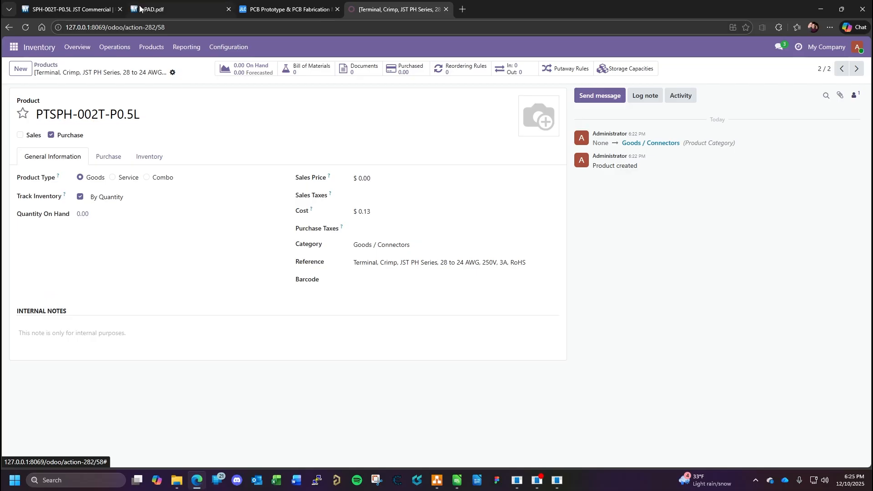
click(91, 10)
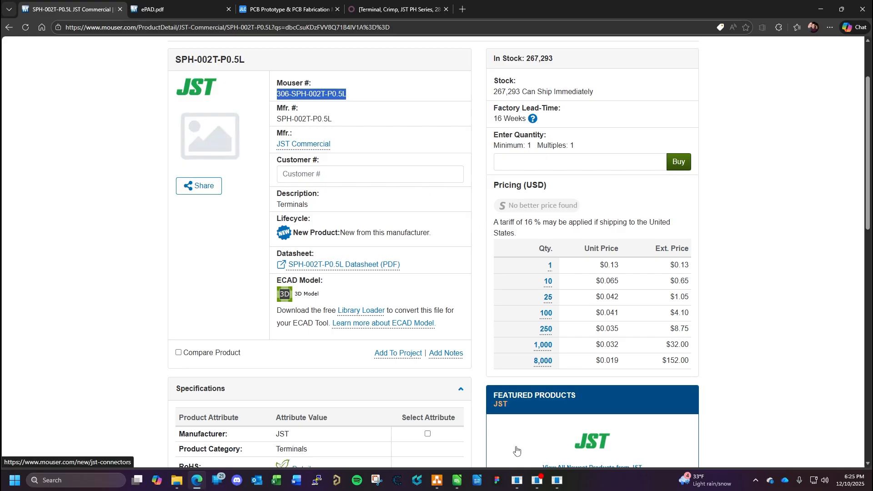
click(457, 481)
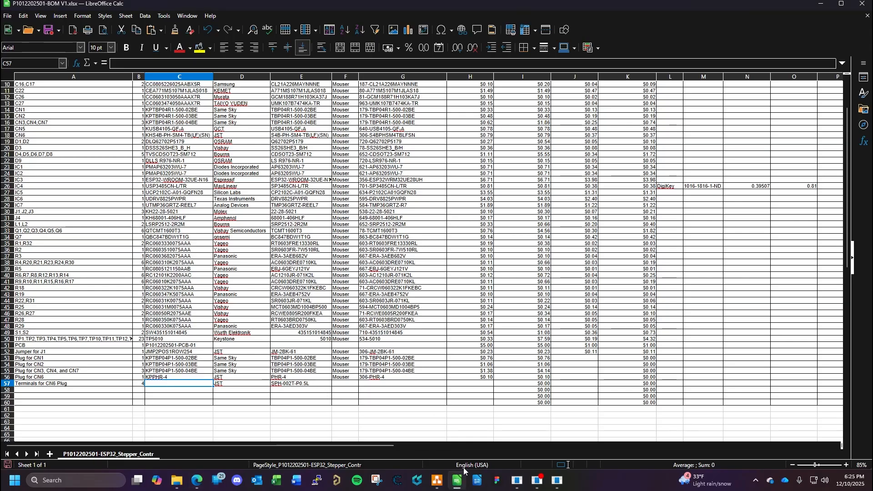
click(197, 480)
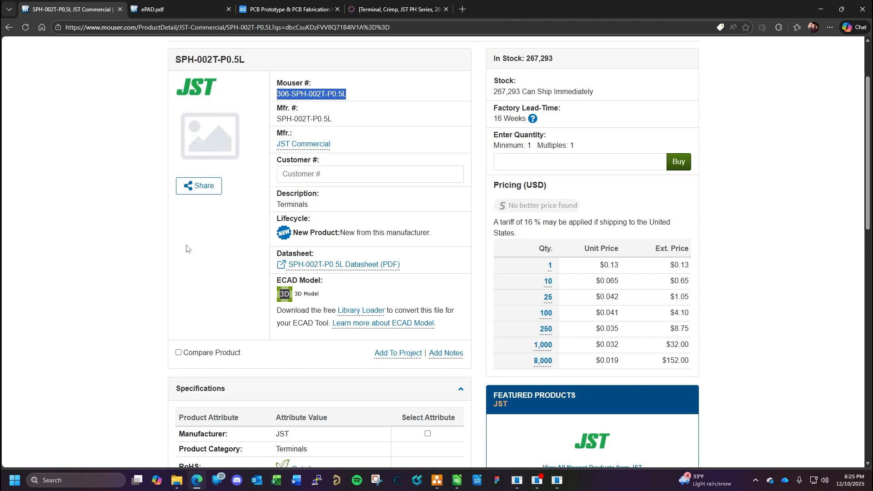
click(379, 10)
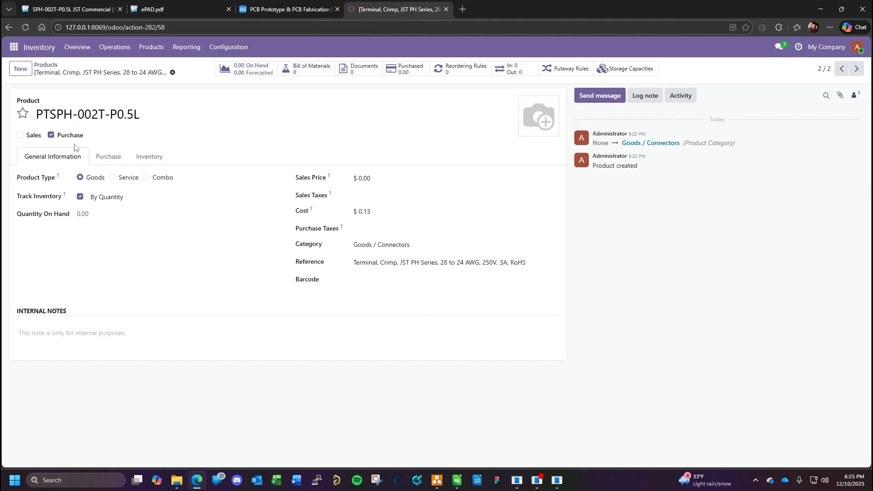
triple_click(148, 114)
key(ctrl+c)
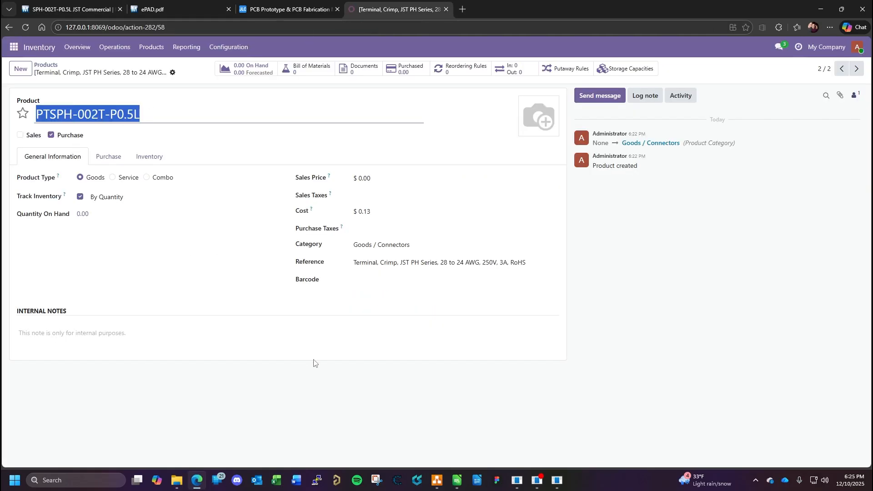
click(457, 480)
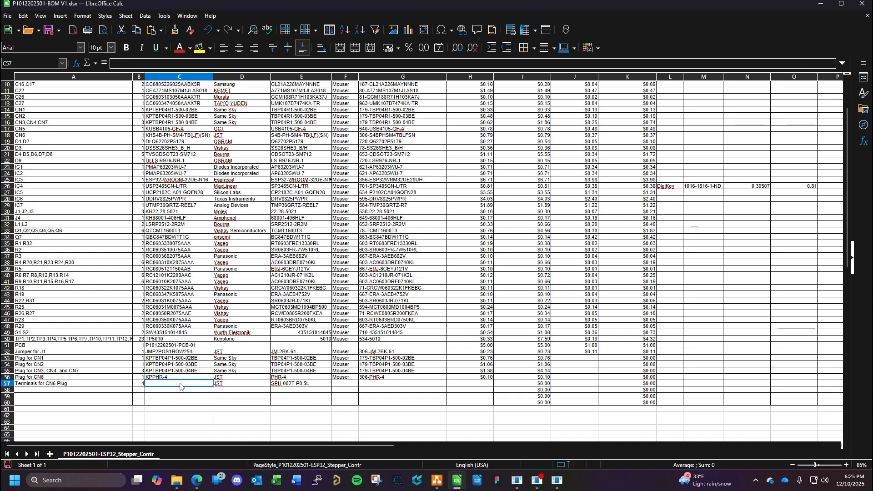
key(ctrl+v)
- Enter Mouser as the supplier and 306-SPH-002T-P0.5L as the supplier part number in the BOM's CN6 plug terminals row
click(344, 387)
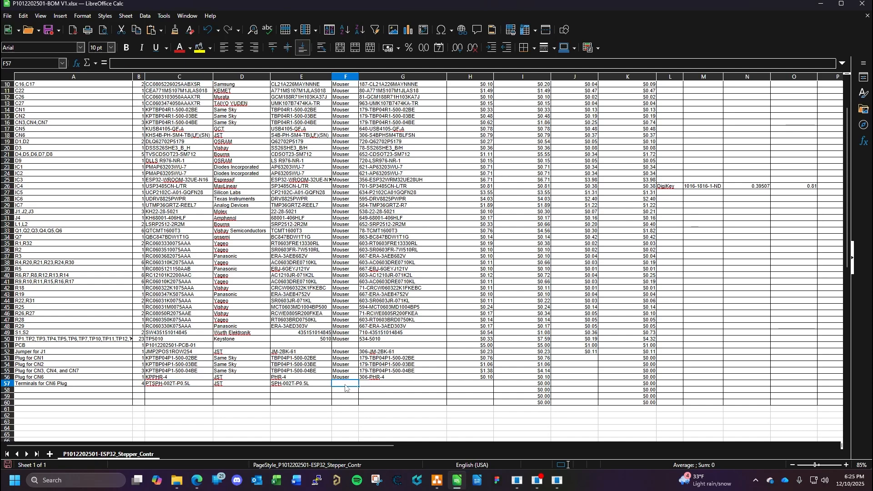
text(Mouser)
key(Tab)
click(198, 480)
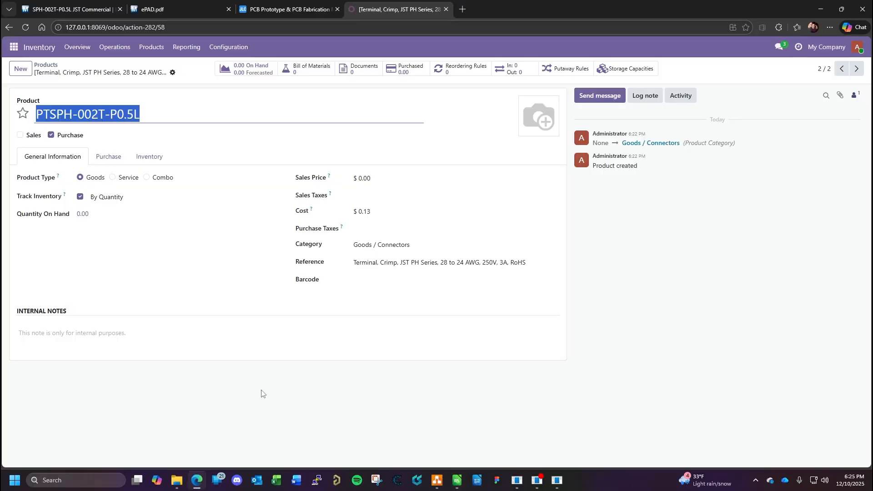
click(59, 10)
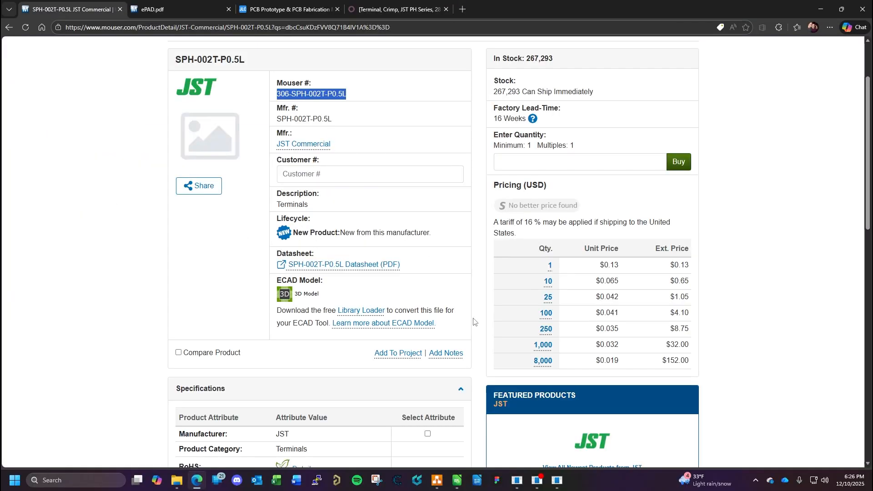
click(457, 481)
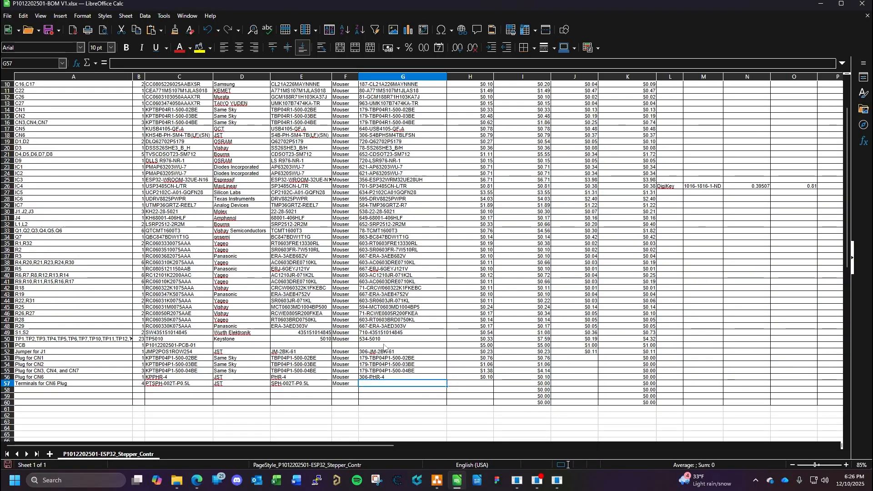
text(306-SPH-002T-P0.5L)
- Enter a unit price of 0.13 for the CN6 plug terminals in the BOM
click(475, 387)
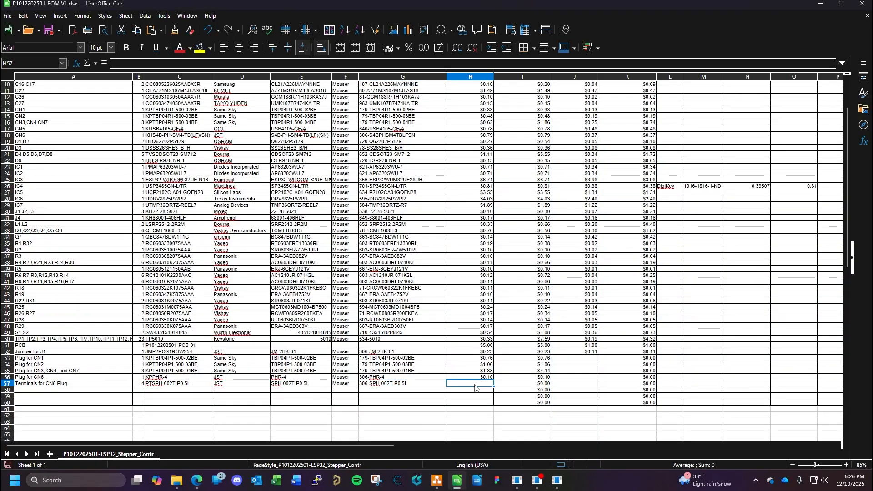
text(0.13)
key(Return)
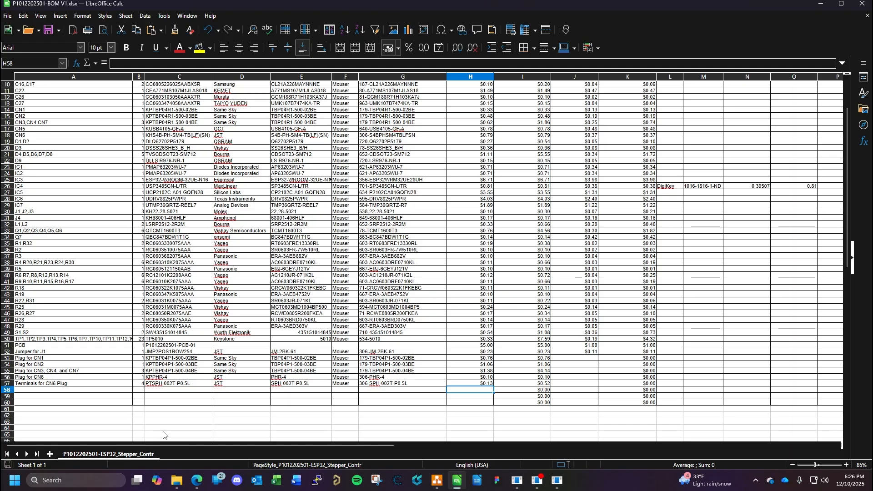
- Switch to the terminal's Mouser page in the browser to examine its volume pricing
click(197, 480)
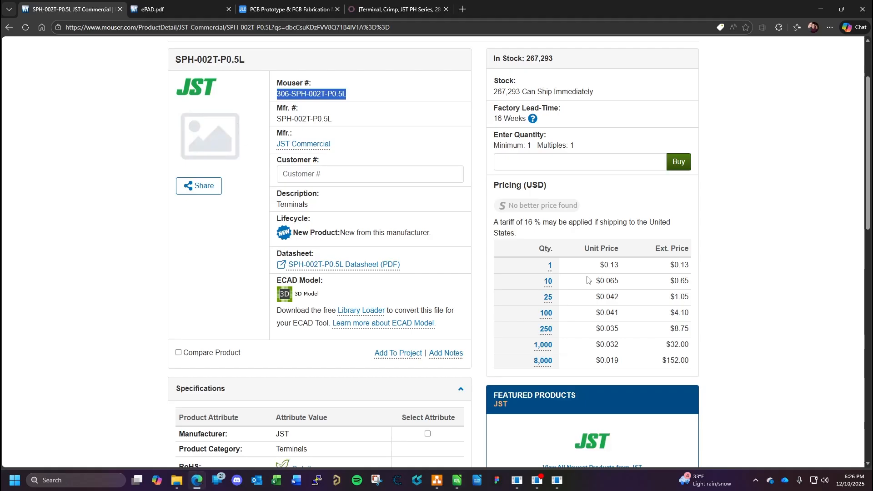
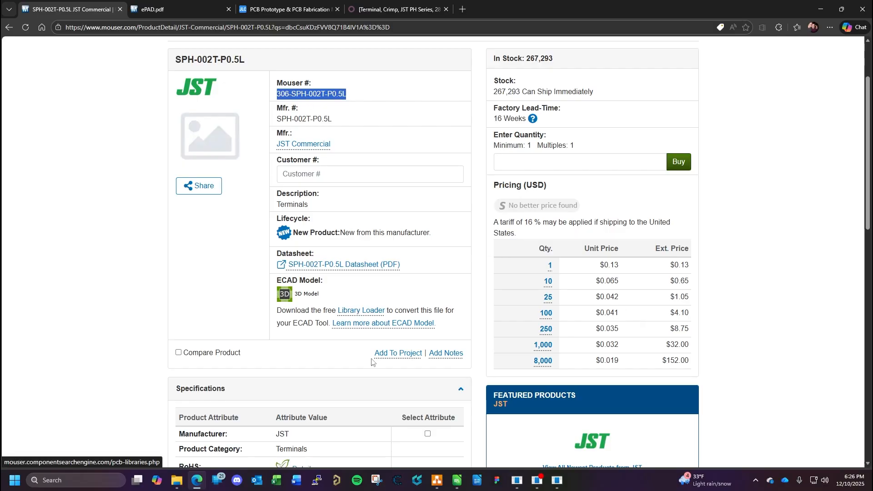
- Copy the fan part number CFM-4010-03-22 from the Active Cooling block of the operational block diagram in draw.io
click(458, 482)
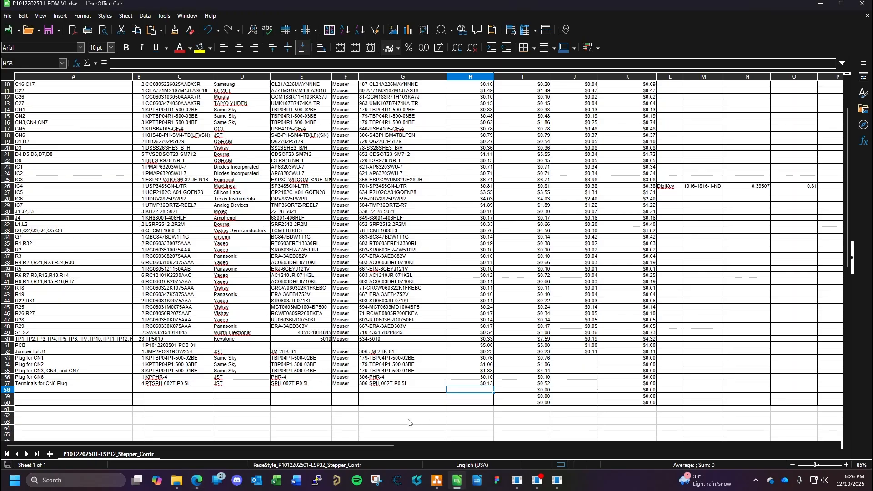
click(50, 390)
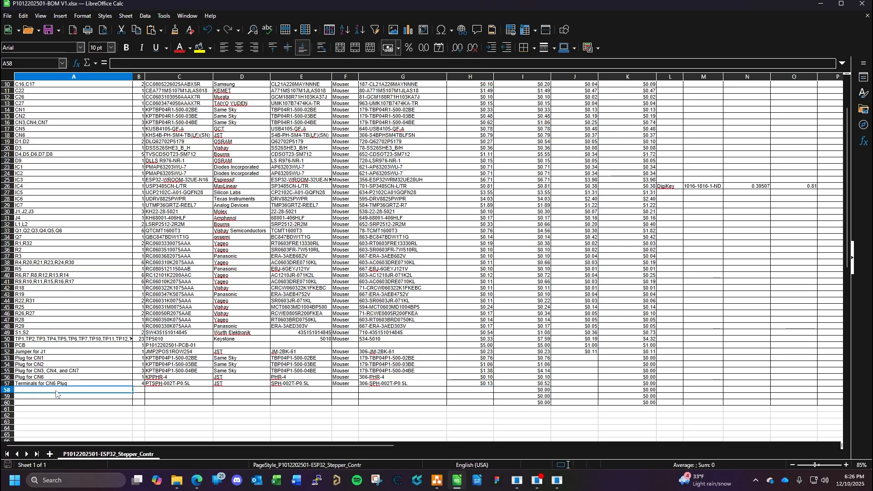
click(436, 483)
double_click(281, 185)
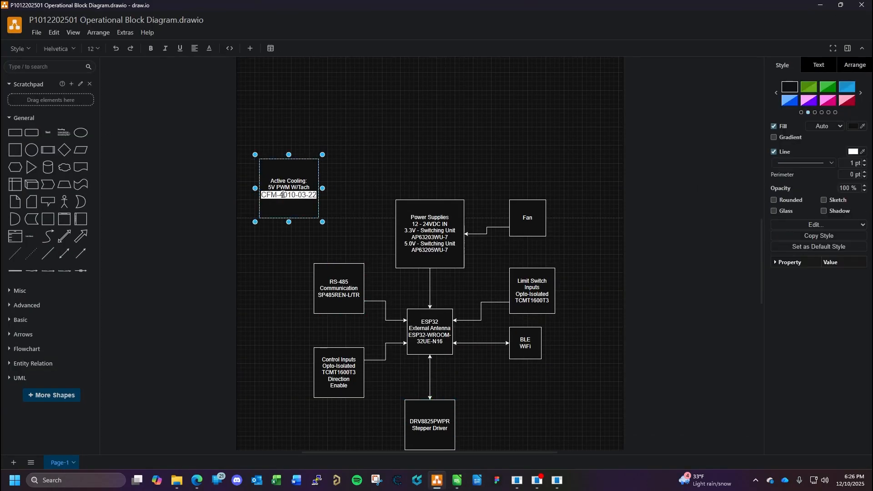
click(317, 194)
drag(317, 194, 262, 196)
key(ctrl+c)
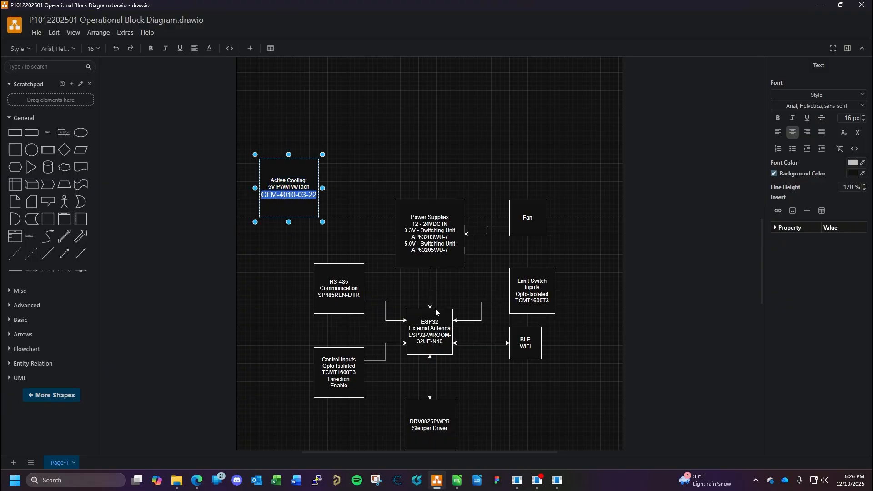
- Switch to the browser, close the ePAD.pdf page and search Mouser for CFM-4010-03-22
click(197, 480)
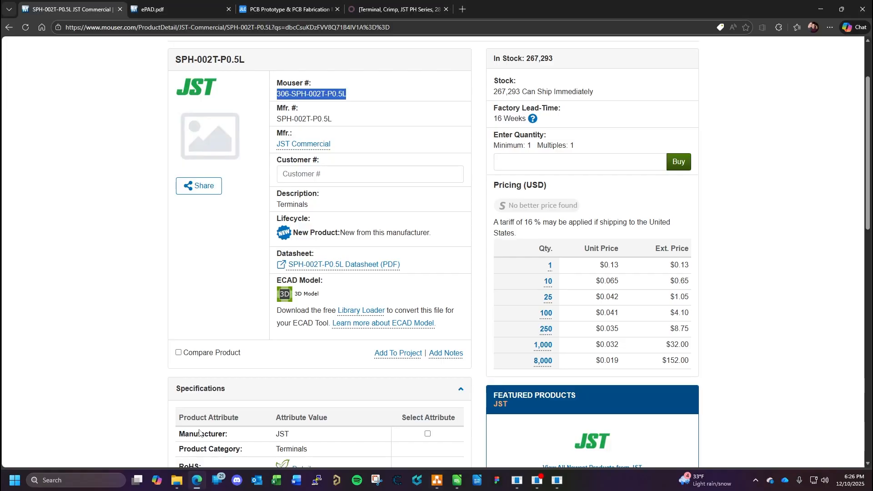
click(228, 9)
scroll(360, 95, up, 3)
click(386, 70)
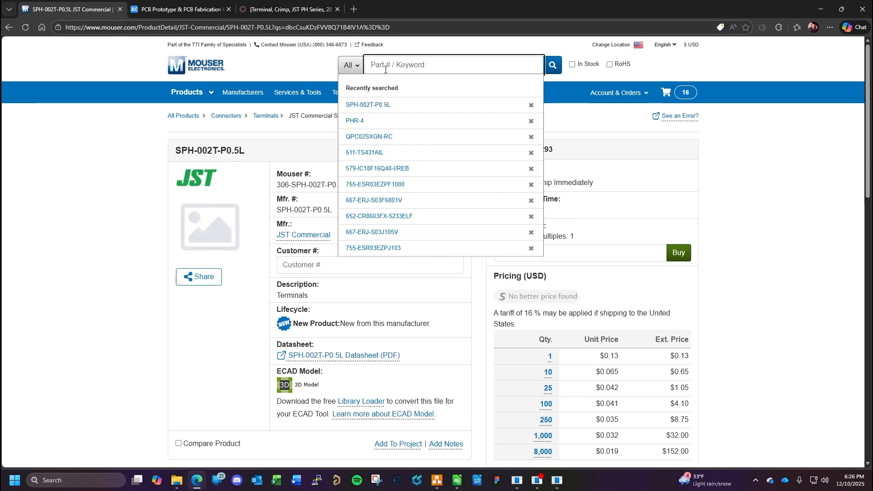
key(ctrl+v)
key(Return)
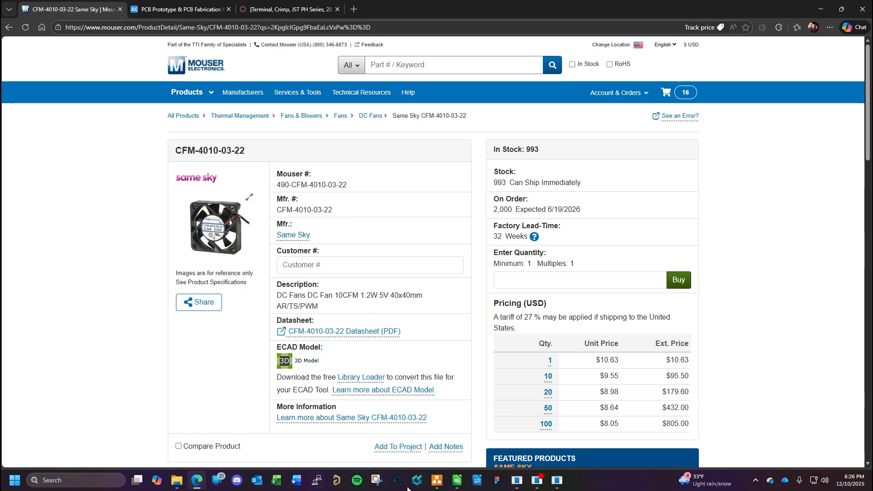
- Switch to the BOM in LibreOffice Calc and add Fan 1 with quantity 1 in the row below the CN6 plug terminals
click(456, 485)
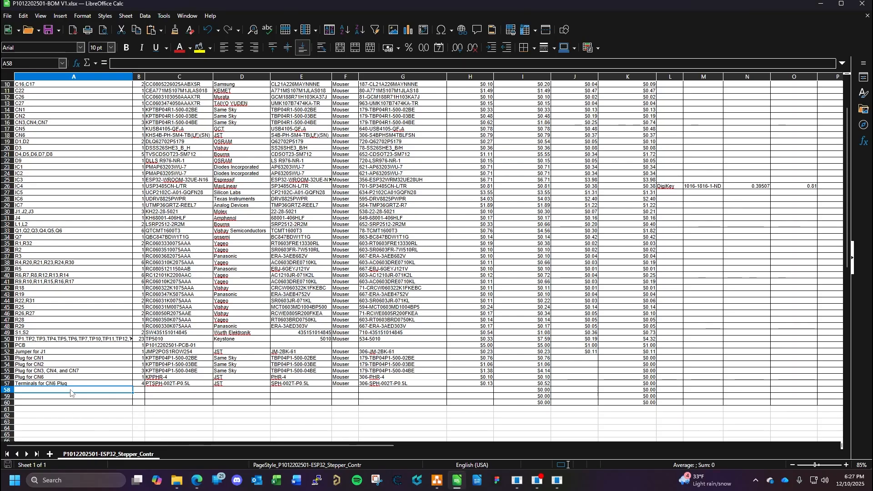
text(Fan 1)
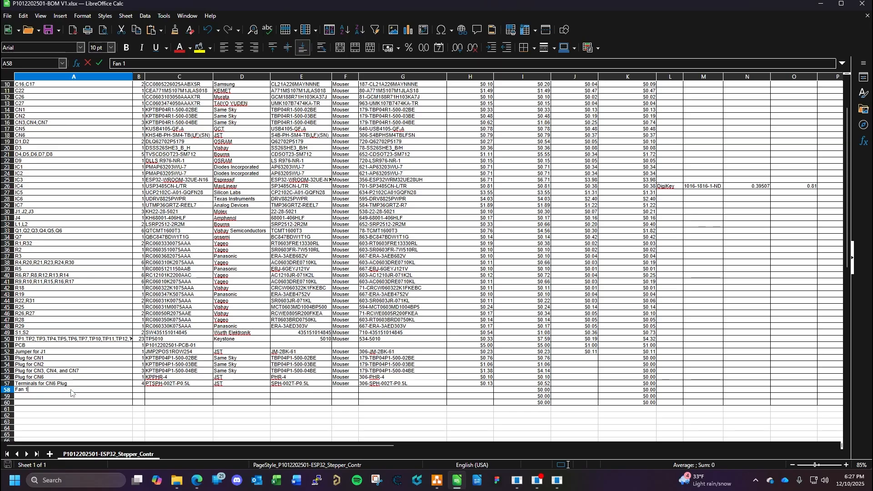
click(135, 394)
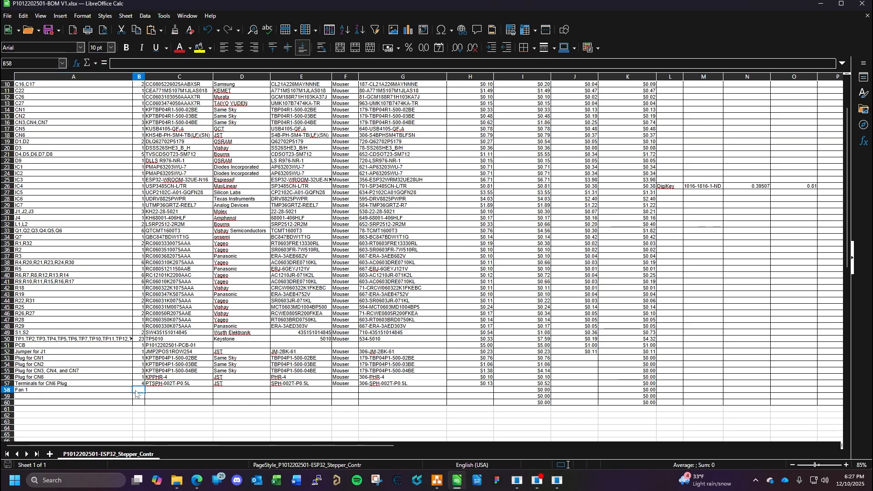
text(1)
key(Tab)
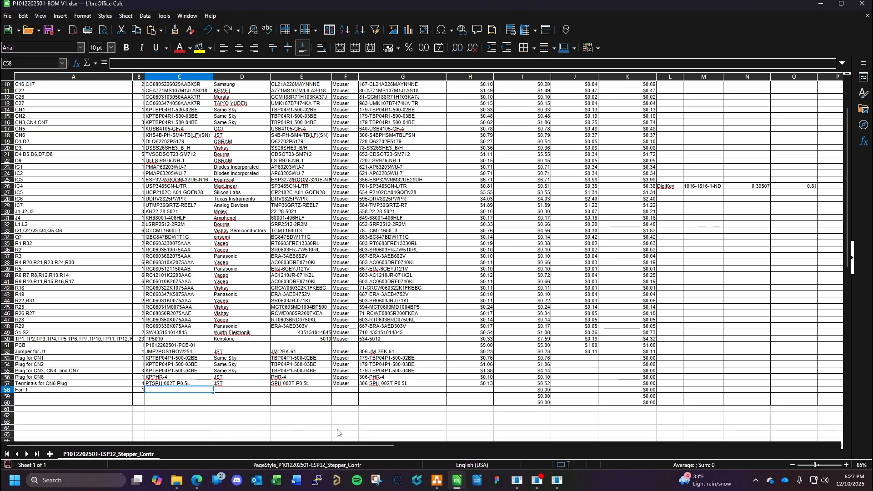
- Enter FANDC5V4040mmPWMTACH as Fan 1's internal part number in the BOM, checking the fan's specifications on its Mouser page
text(FANDC5V)
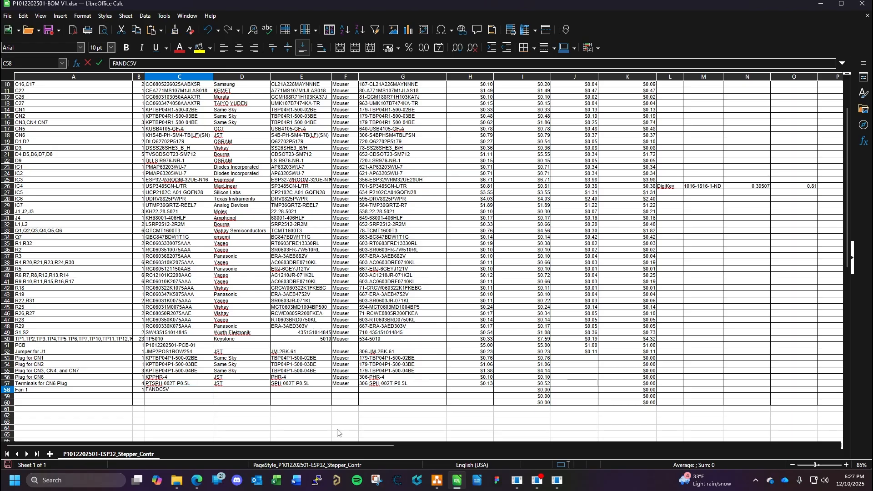
click(197, 482)
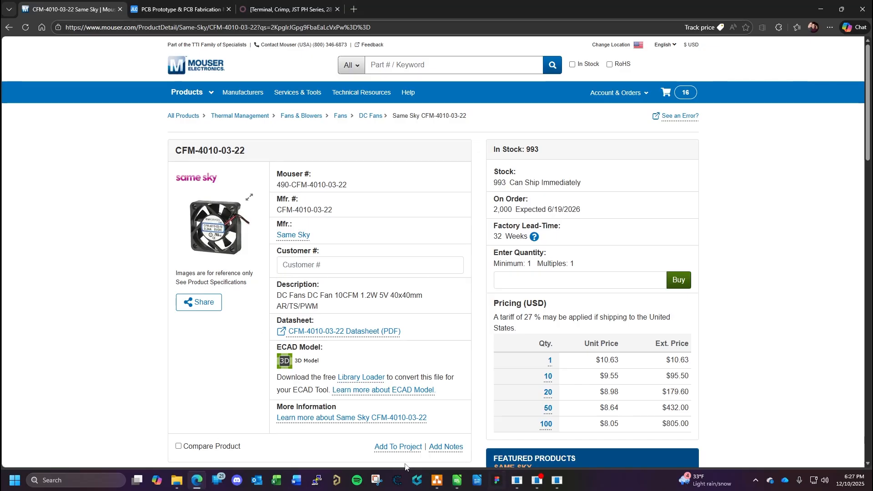
click(457, 480)
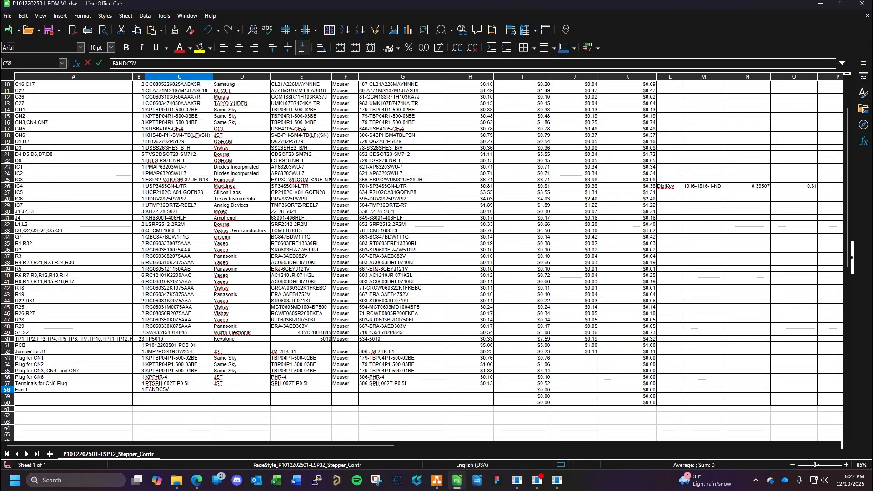
text(40mm40mm)
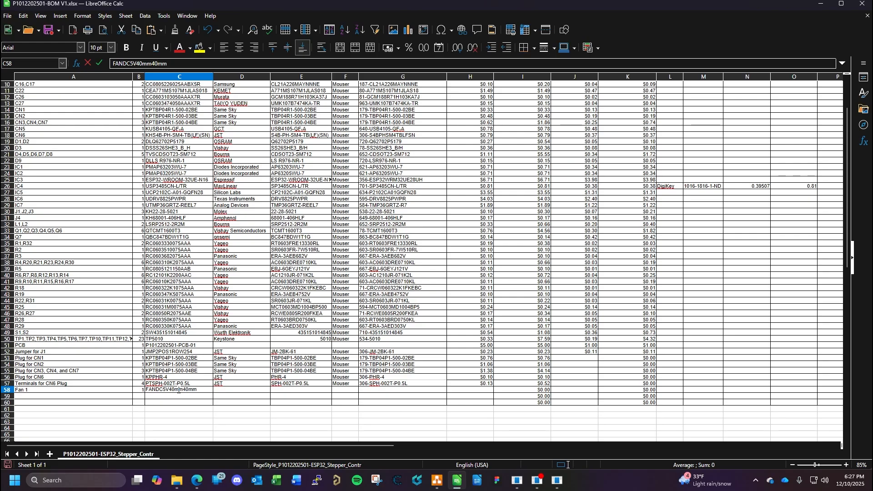
key(BackSpace)
key(BackSpace)
key(BackSpace)
text(40mmPWMTACH)
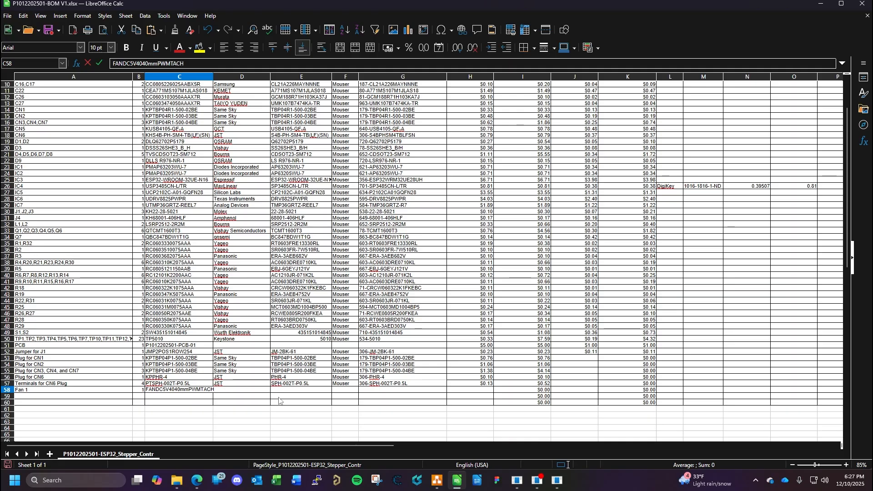
key(Return)
- Copy the fan's internal part number from the BOM into the name of a new Odoo product and exclude the product from sales
click(190, 391)
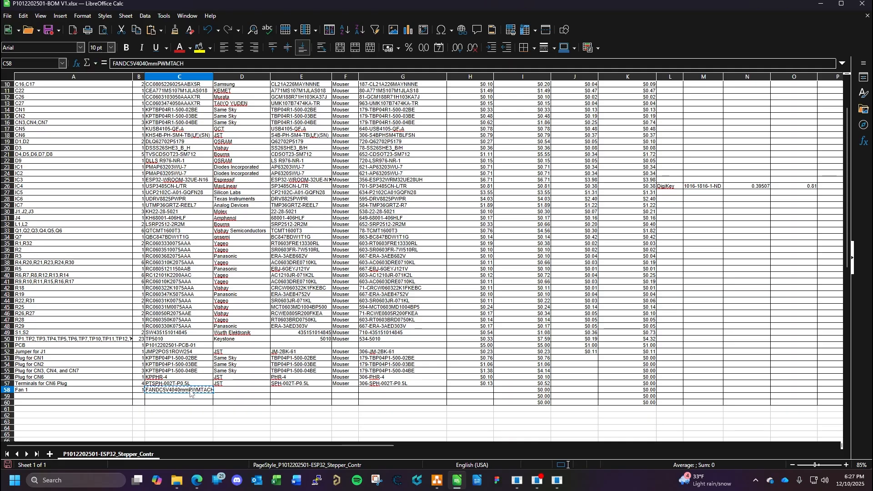
click(196, 481)
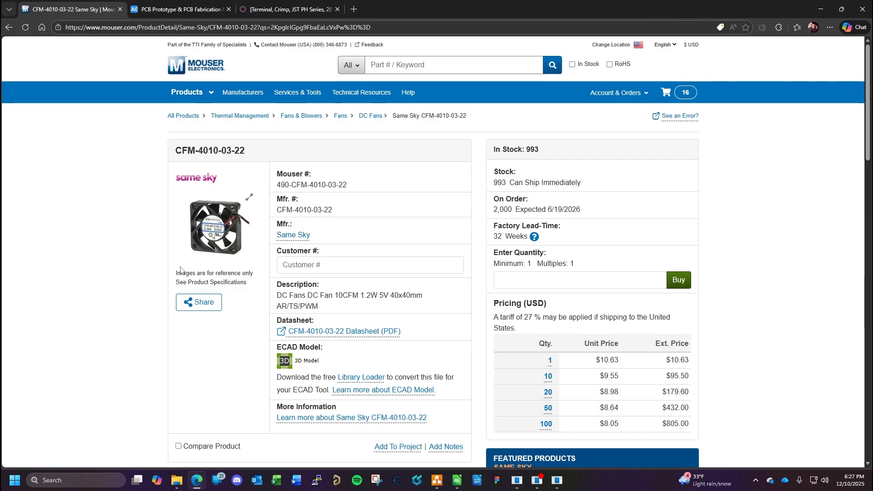
click(307, 11)
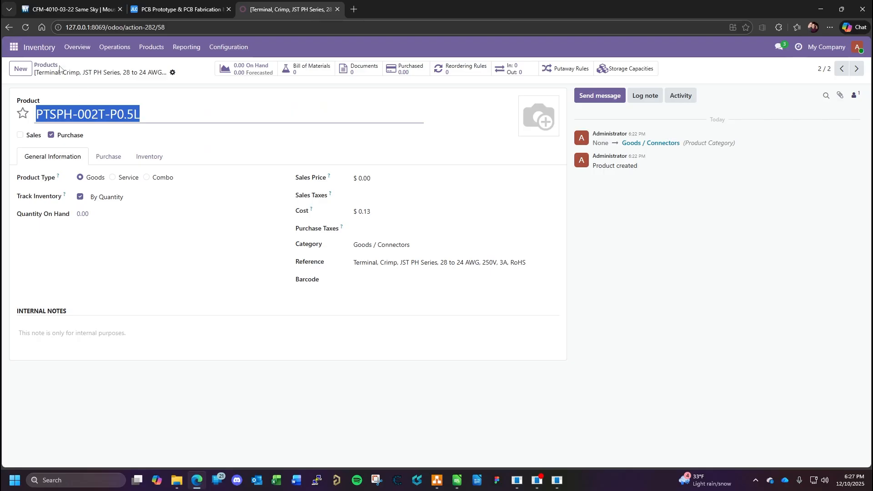
click(21, 69)
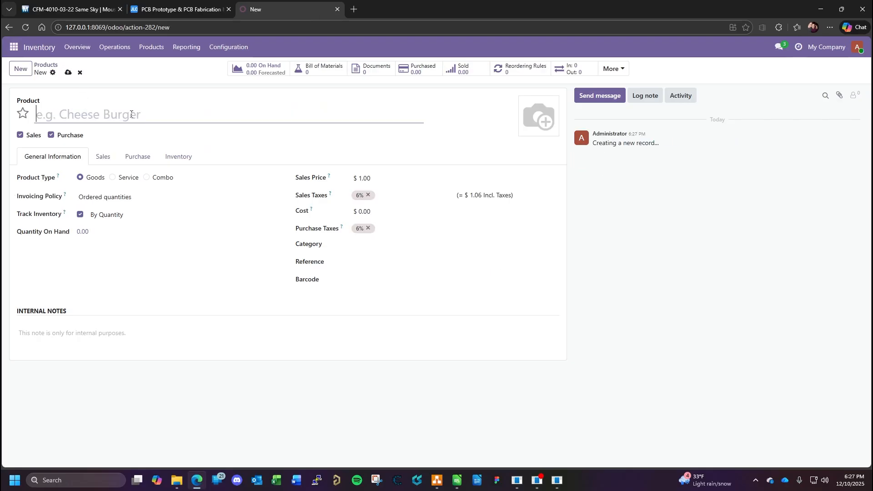
text(FANDC5V4040mmPWMTACH)
click(20, 135)
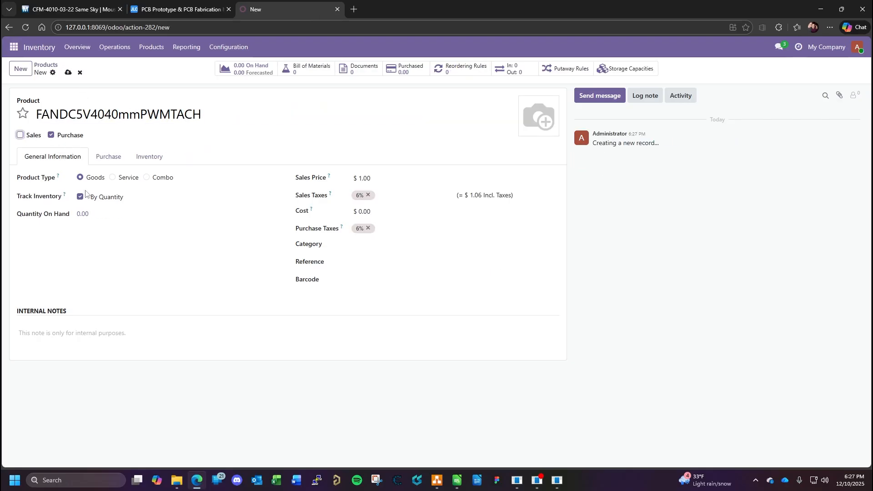
- Set the fan product's sales price to 0.00 and remove its 6% sales tax
click(374, 180)
key(BackSpace)
click(369, 195)
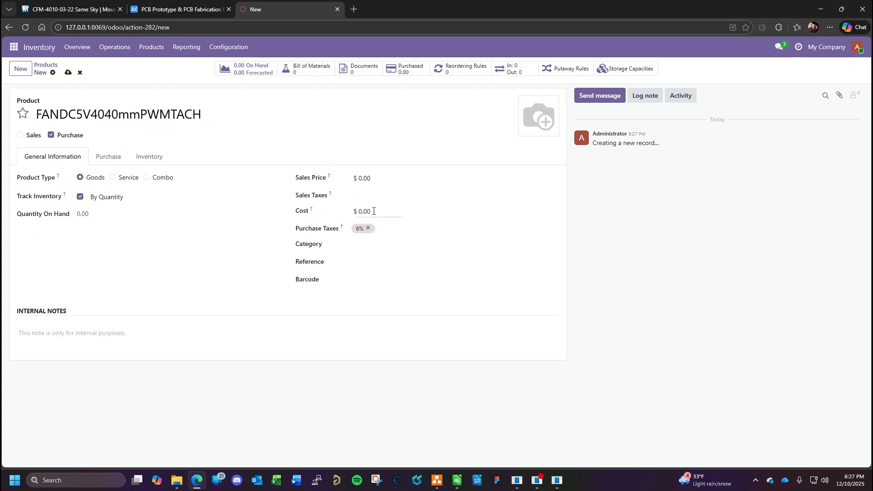
- Check the fan's unit price on Mouser, set the Odoo product's cost to 10.63 and remove its 6% purchase tax
click(86, 11)
click(293, 13)
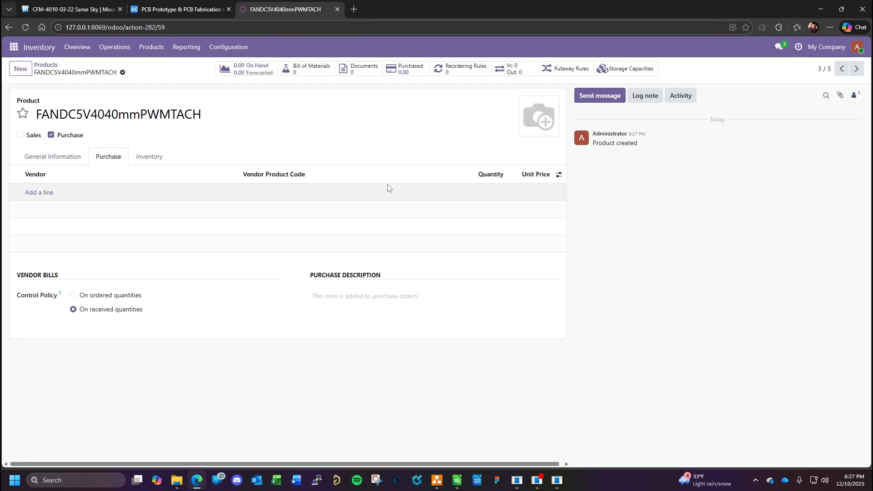
click(59, 156)
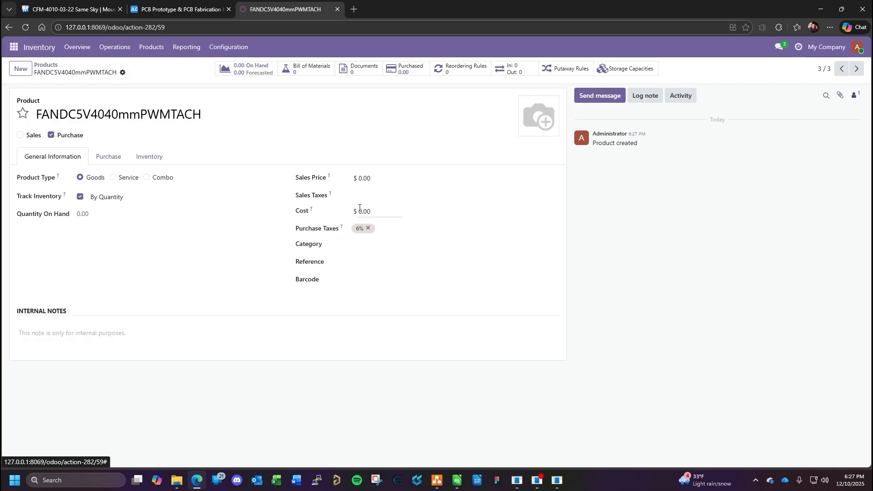
click(381, 211)
text(10)
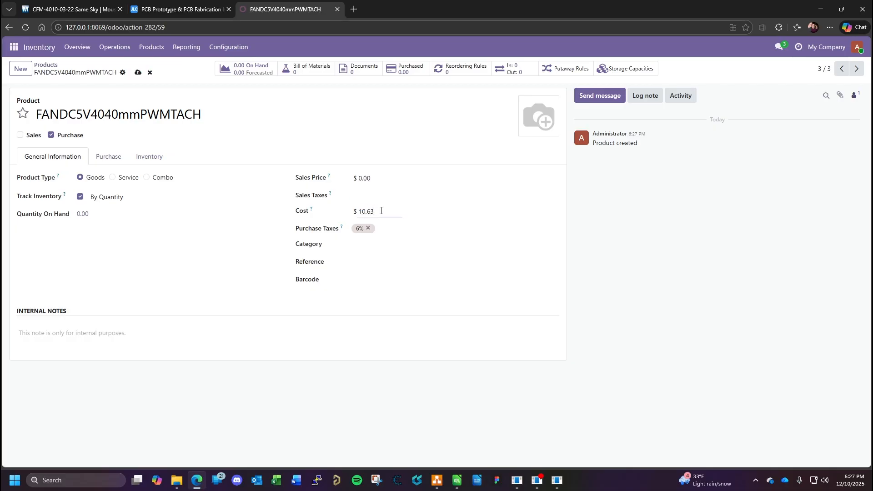
text(.63)
click(369, 228)
- Create the product category Thermal Management under the parent category Goods and assign it to the fan product
click(365, 245)
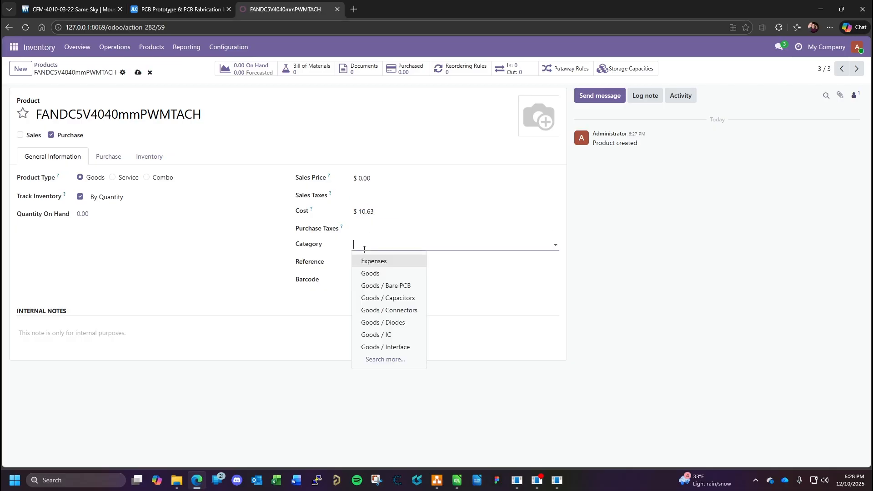
click(400, 360)
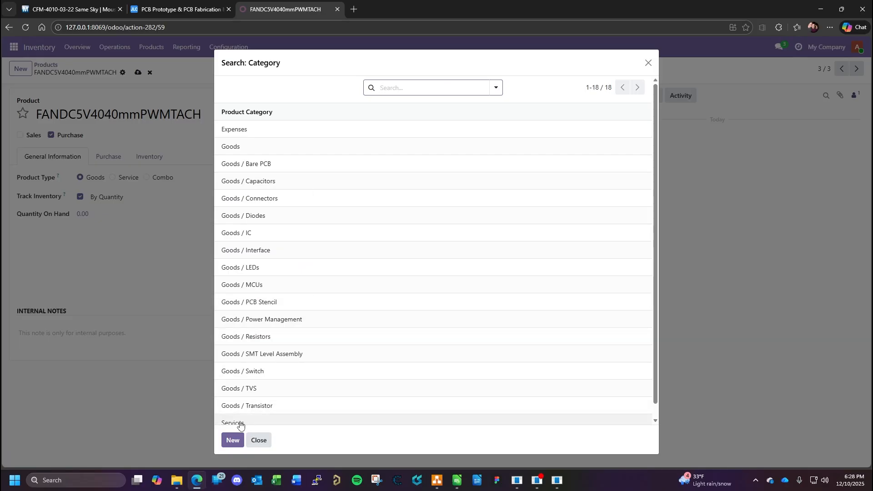
scroll(284, 379, down, 1)
click(232, 440)
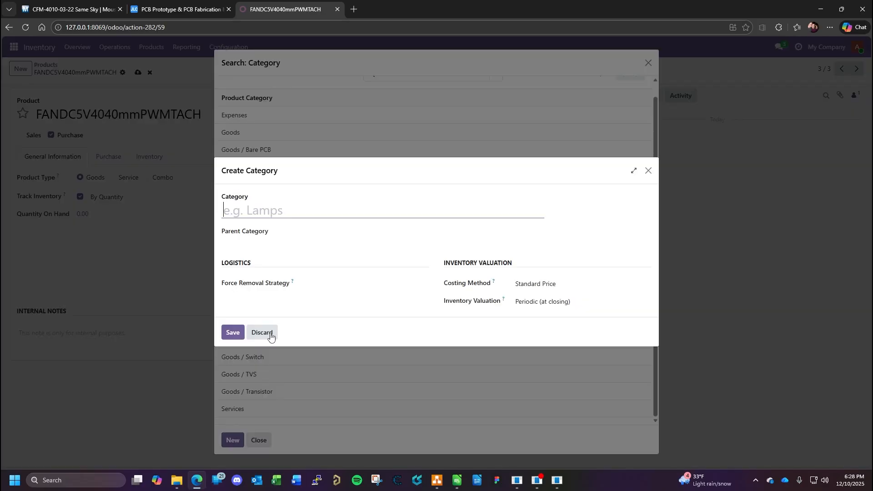
text(Thermal )
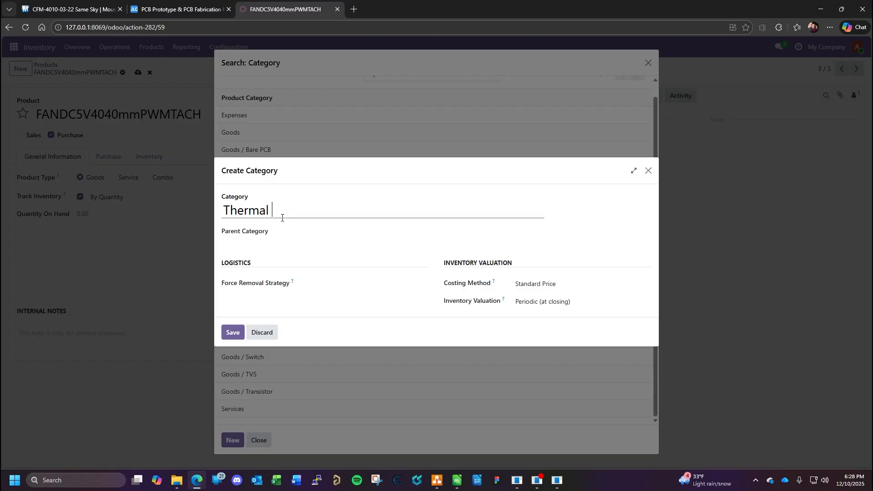
text(Management)
click(261, 234)
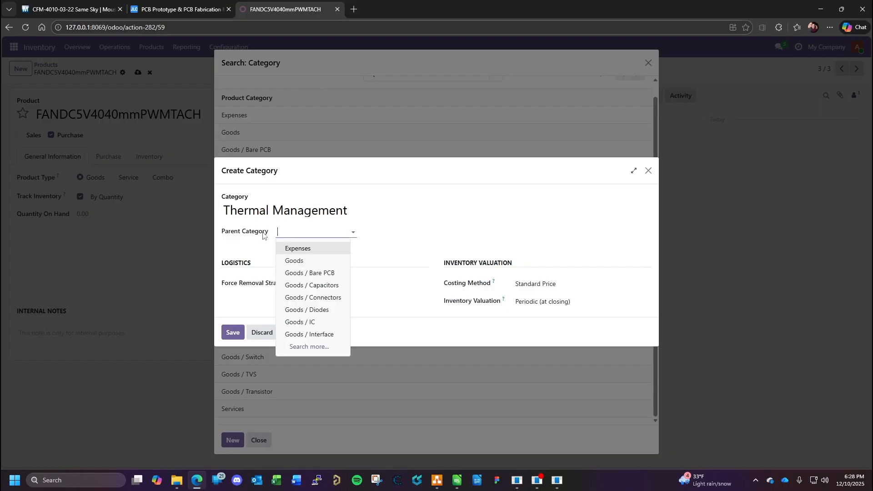
click(313, 261)
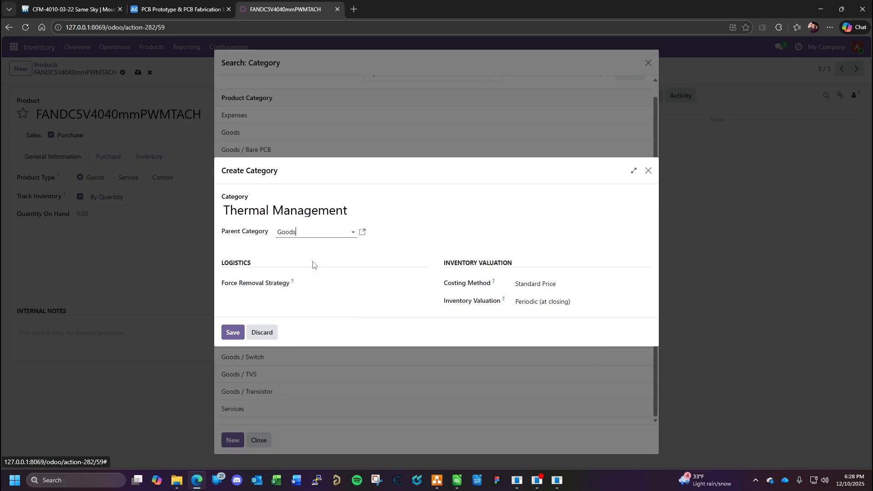
click(232, 332)
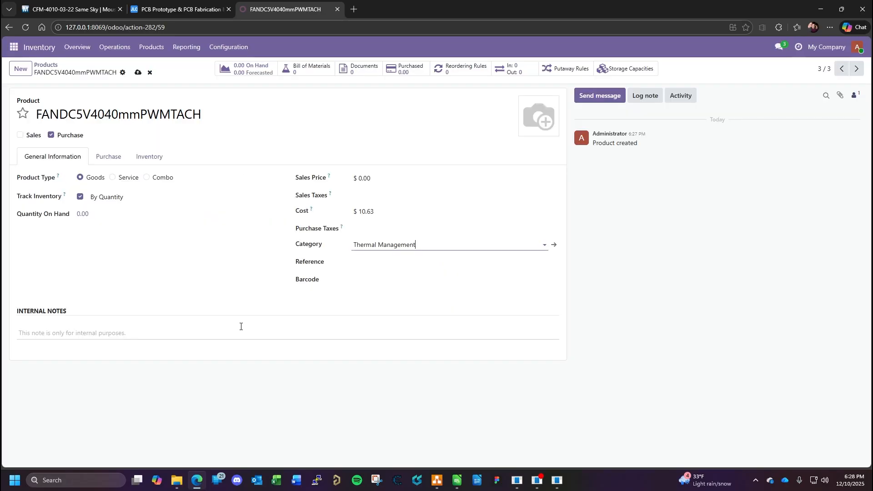
- Start the fan product's reference with the description "Fan, DC, 5V, 40mmX40mmX"
click(369, 263)
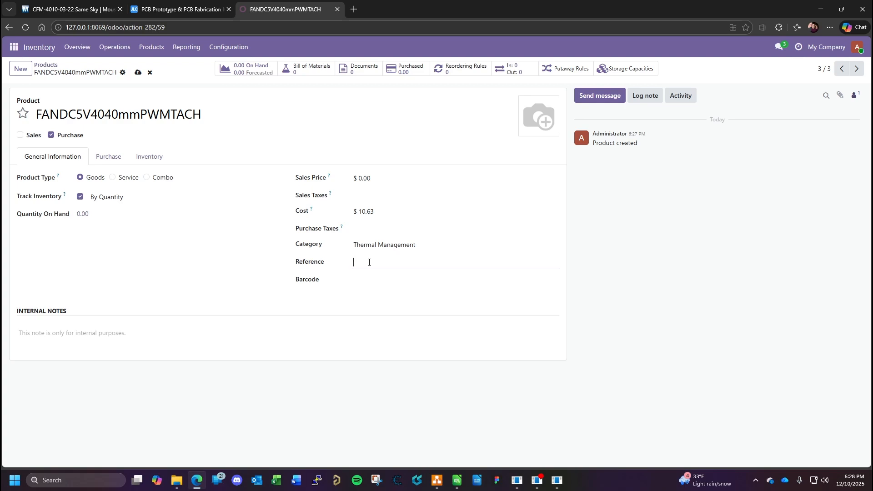
text(DC, 5V, 40mmx40mmx)
mouse_move(206, 476)
key(BackSpace)
key(BackSpace)
key(BackSpace)
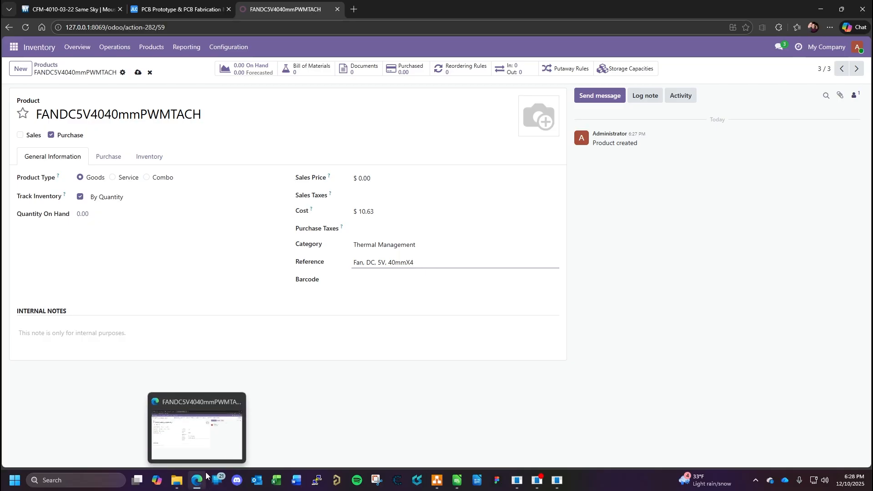
text(0mmX)
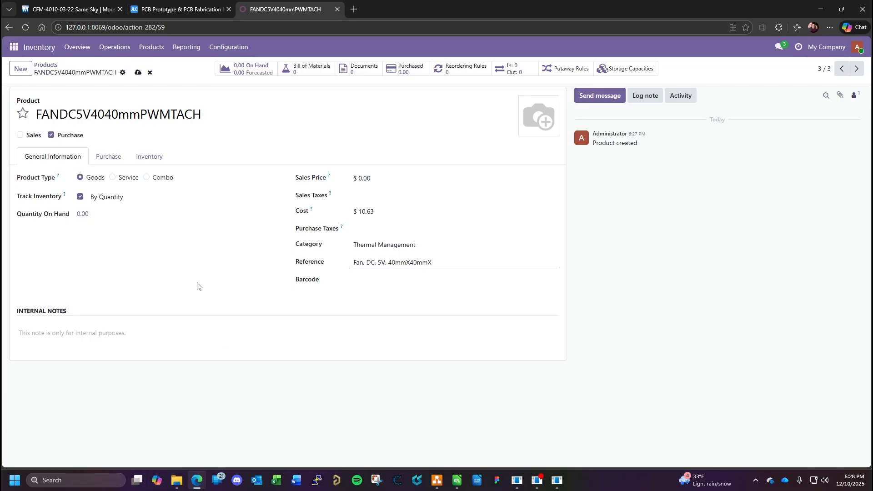
- Check the fan's depth on Mouser and extend the Odoo reference with "10.6mm, TACH, PWM"
click(103, 6)
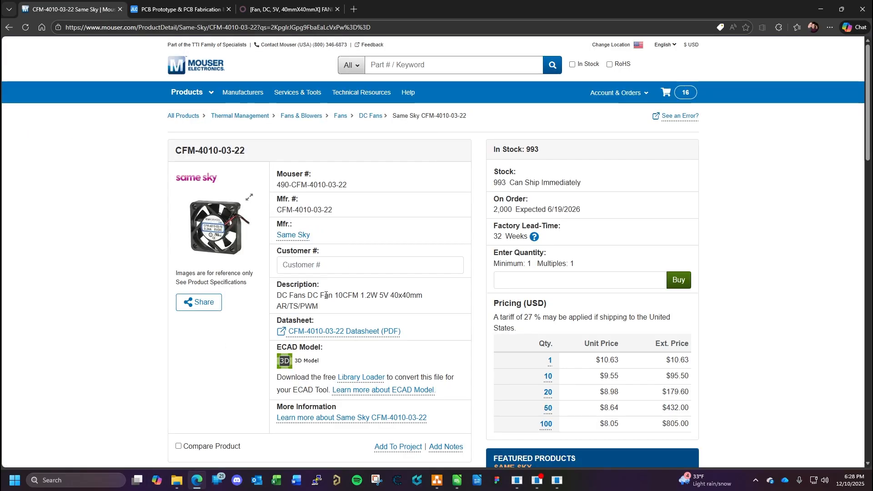
scroll(371, 296, down, 5)
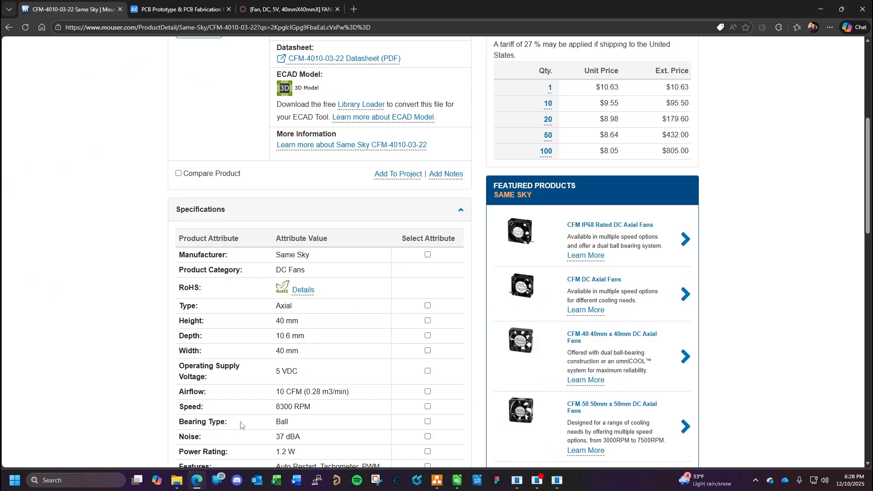
click(315, 10)
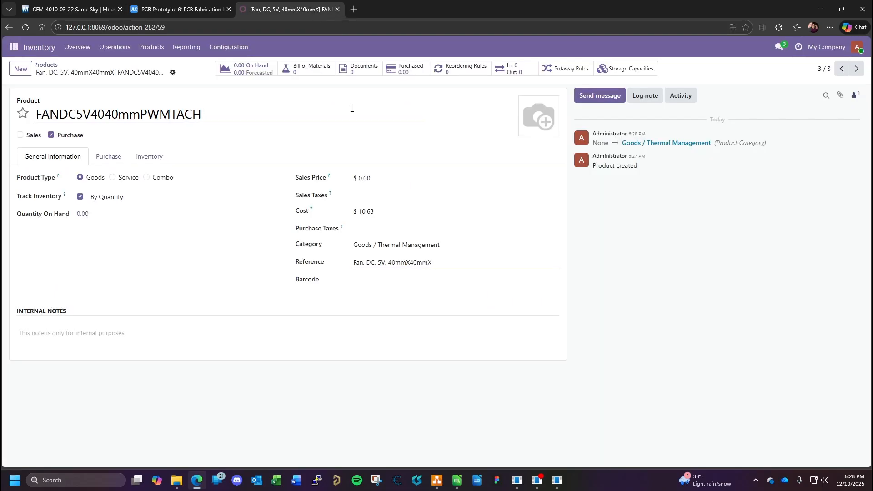
text(10.6mm, TACH)
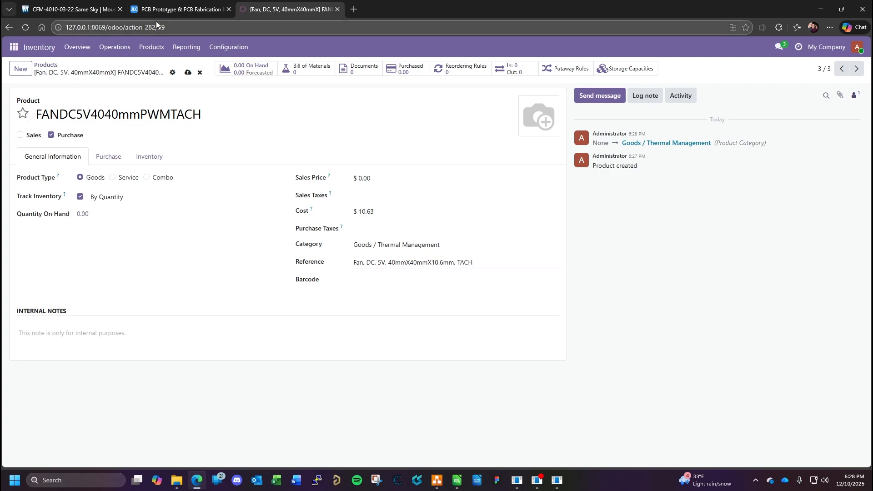
text(, PWM,)
- Check the fan's airflow on Mouser and append "10CFM" to the Odoo product's reference
click(98, 10)
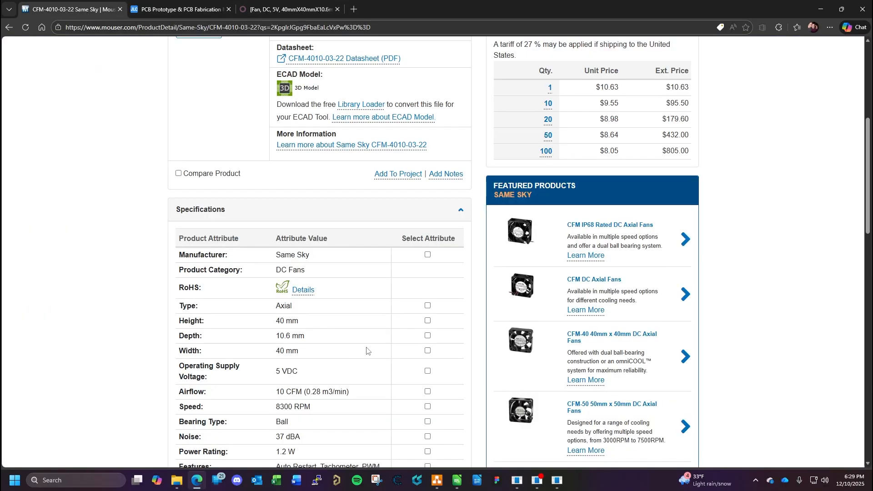
click(314, 8)
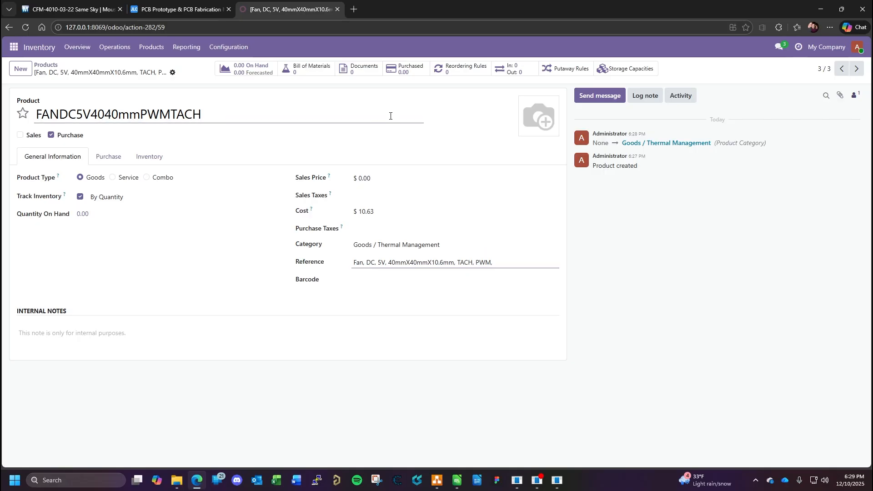
text(10CFM,)
- Look up the fan's maximum current in its Mouser datasheet and append "250mA, RoHS" to the Odoo reference
click(73, 9)
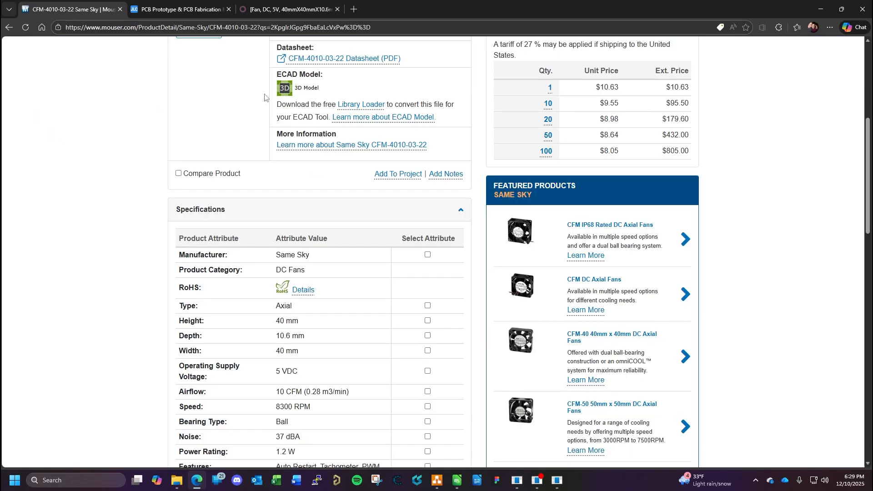
scroll(370, 352, down, 2)
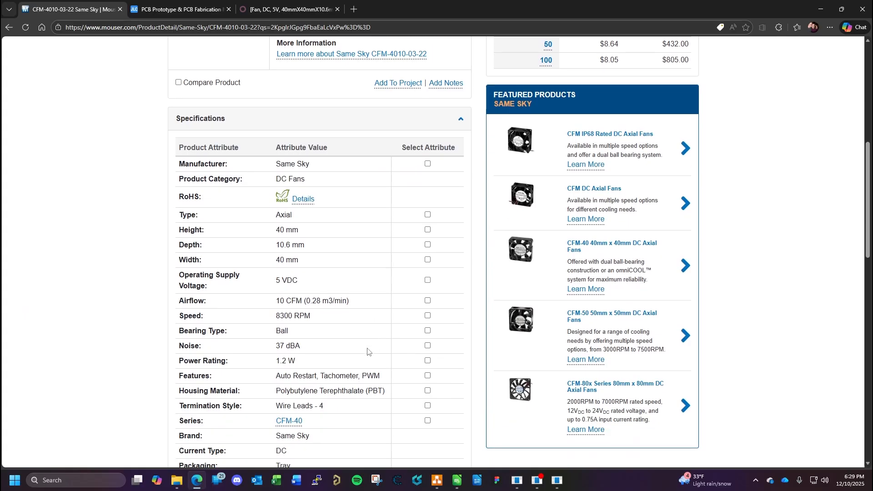
scroll(361, 392, down, 3)
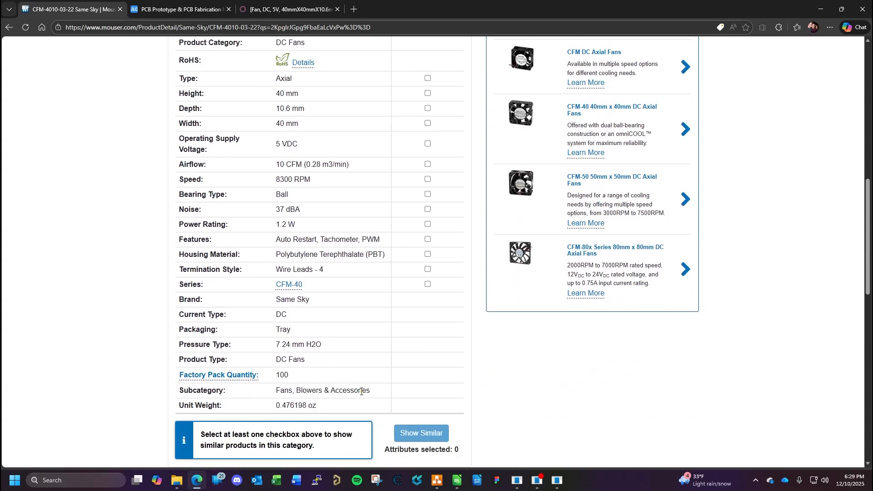
scroll(372, 395, up, 6)
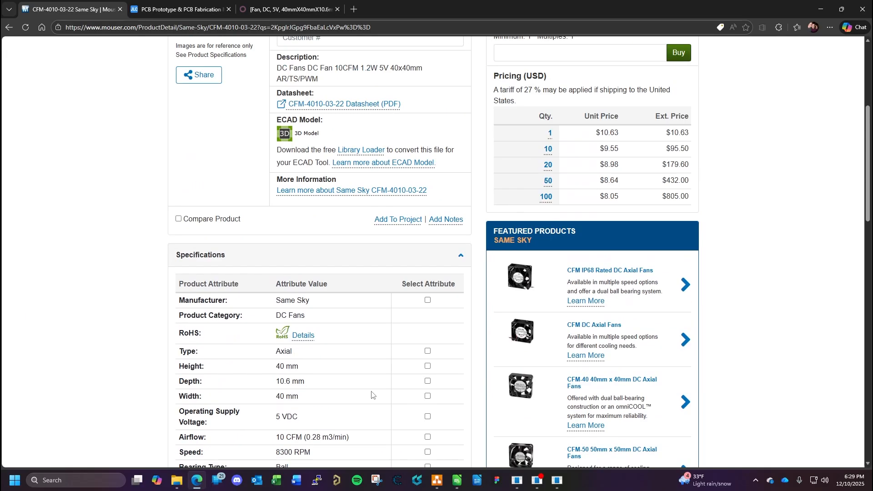
scroll(372, 395, up, 5)
click(367, 283)
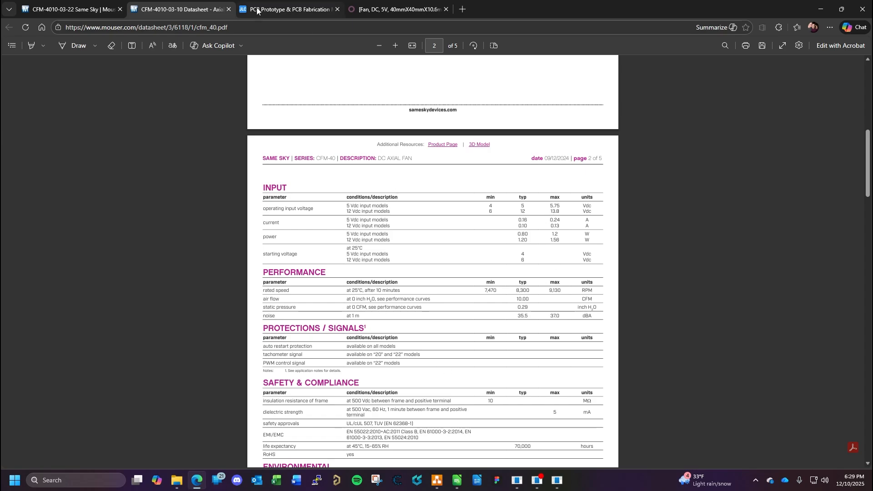
click(403, 7)
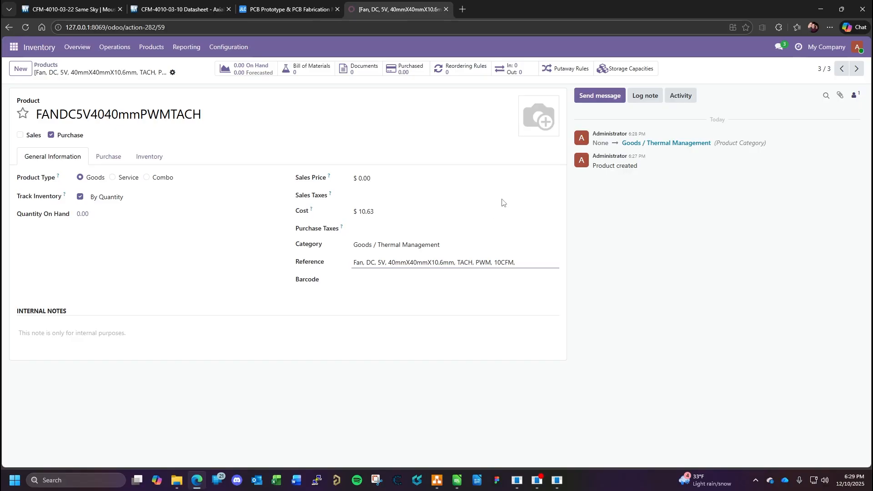
text(250mA)
text(, RoHS)
- Review the fan's datasheet and Mouser specifications for further details worth including in the reference
click(157, 14)
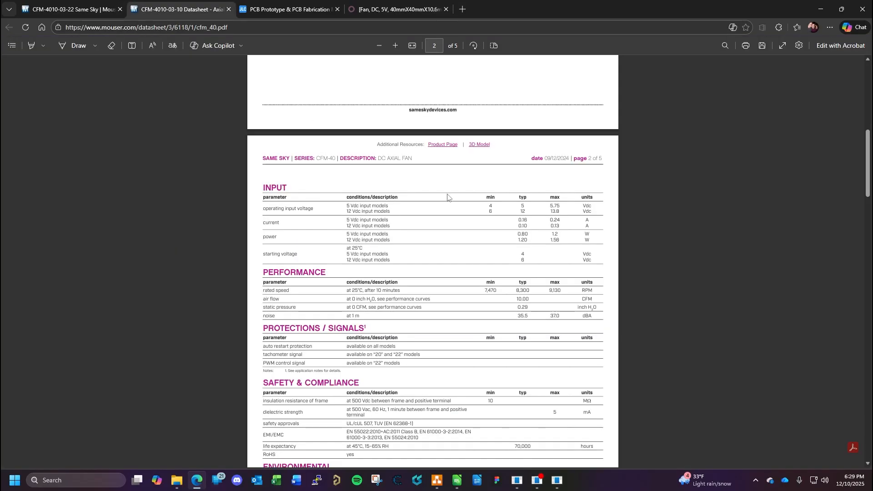
scroll(546, 210, up, 5)
click(91, 4)
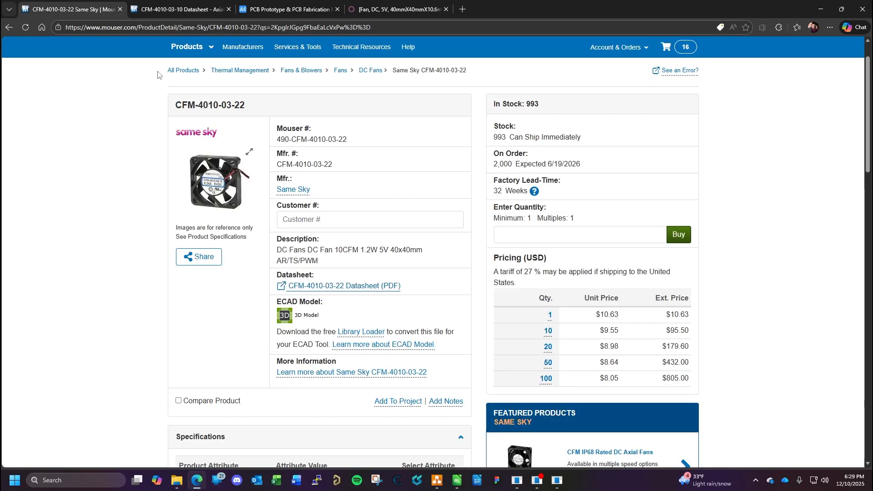
scroll(325, 257, down, 8)
scroll(325, 287, down, 4)
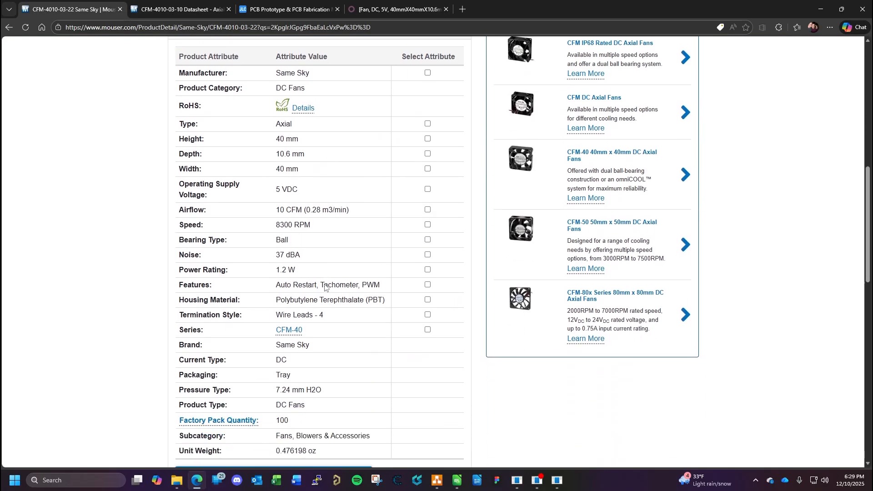
scroll(325, 286, up, 4)
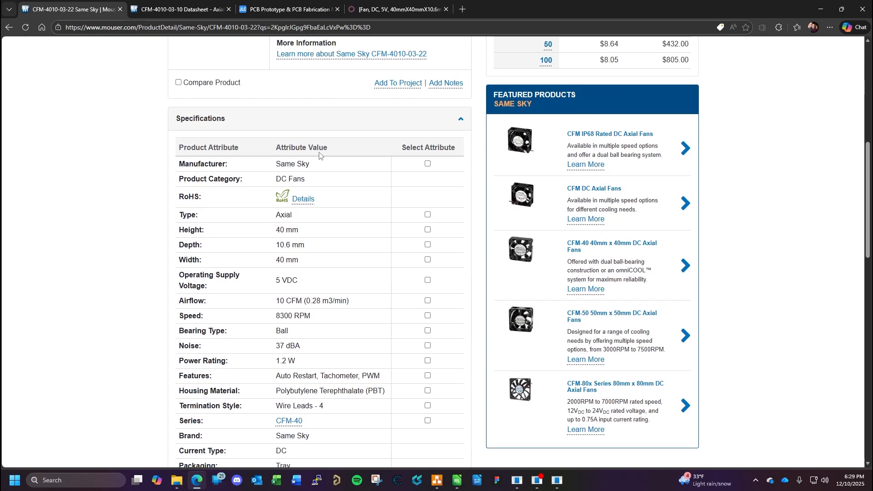
click(392, 9)
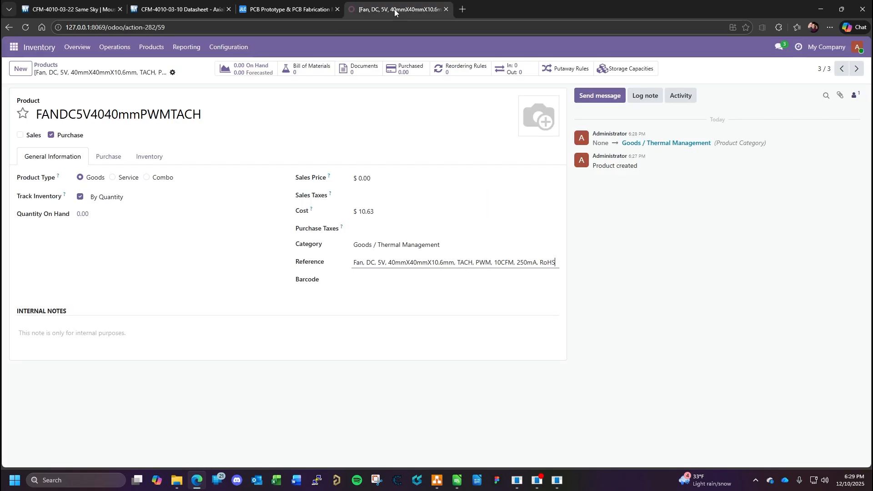
- Add a purchase vendor line to the fan product with Mouser as the vendor
click(109, 157)
click(49, 196)
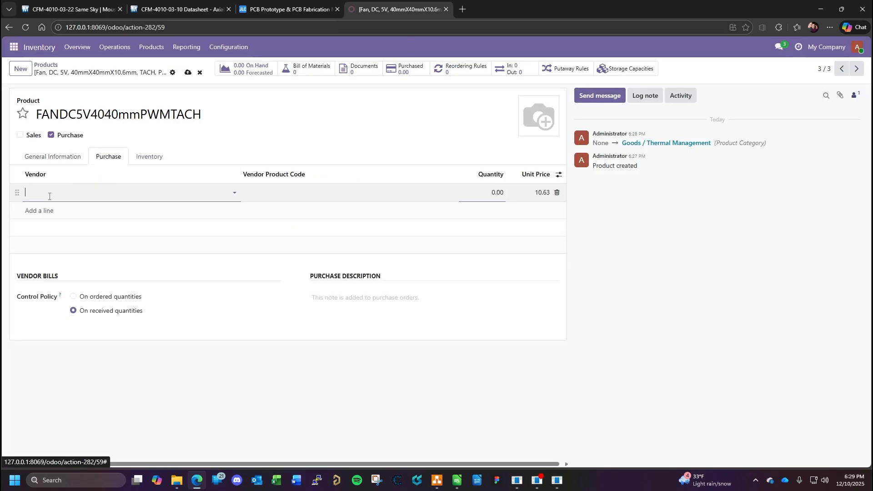
click(70, 195)
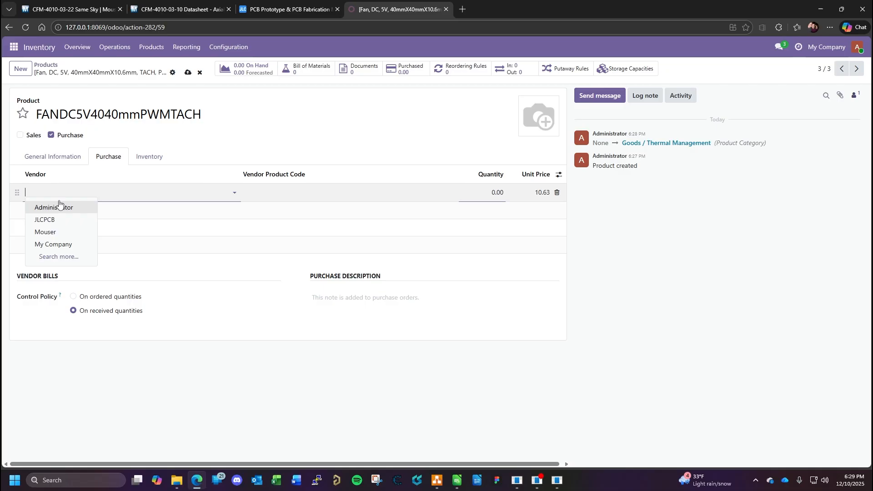
click(56, 231)
- Close the datasheet and copy Mouser part number 490-CFM-4010-03-22 into the vendor line's product code
click(177, 9)
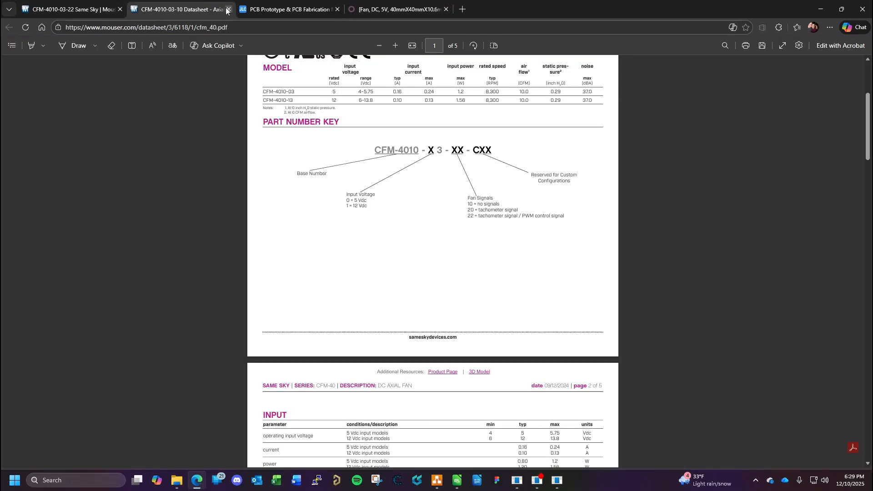
click(229, 9)
click(113, 8)
scroll(359, 255, up, 8)
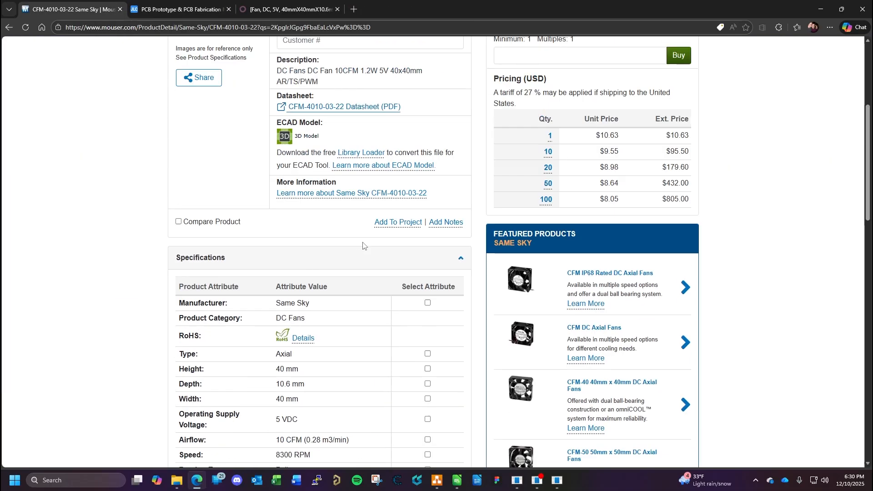
drag(347, 185, 279, 185)
key(ctrl+c)
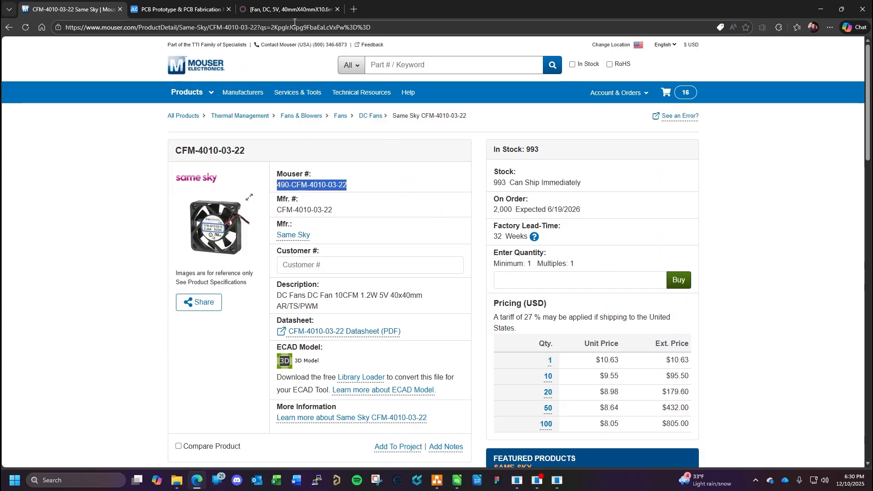
click(287, 9)
click(277, 196)
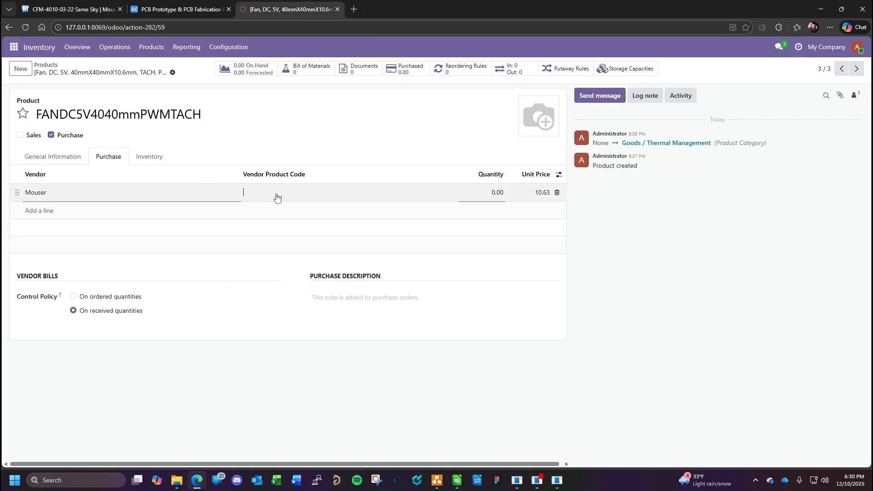
key(ctrl+v)
- Set the Mouser vendor line's quantity to 1 and save the fan product
click(487, 193)
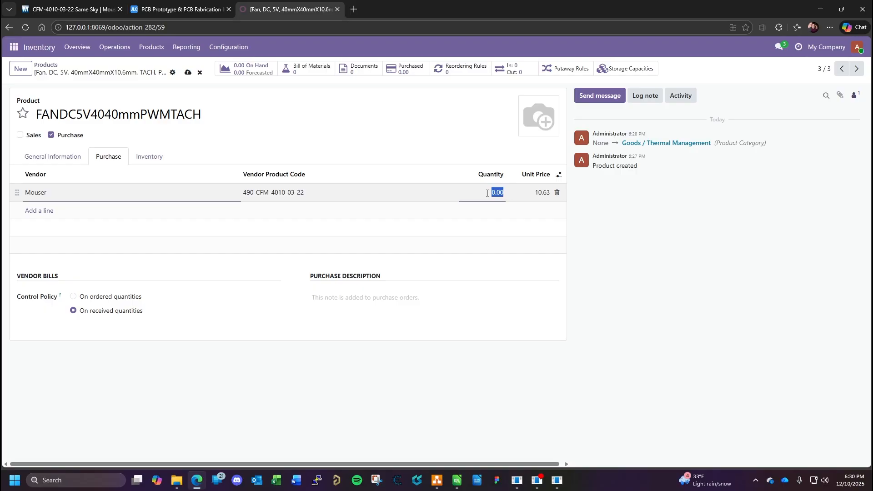
text(1)
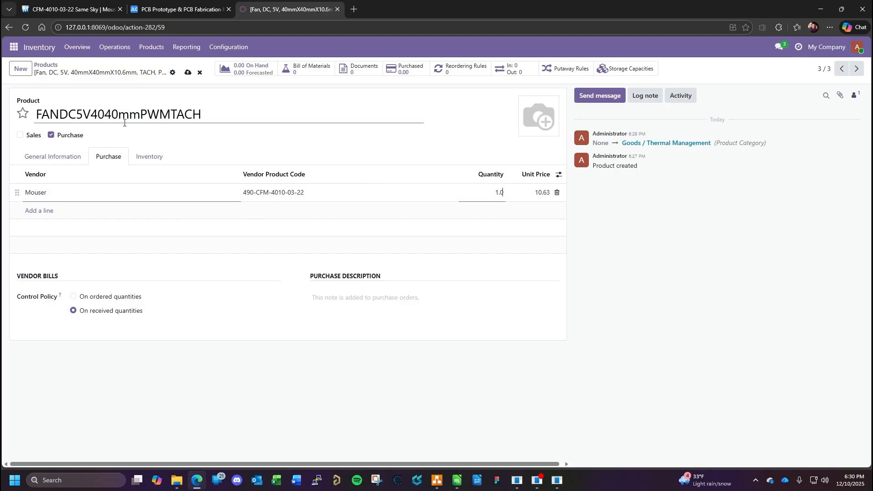
click(188, 73)
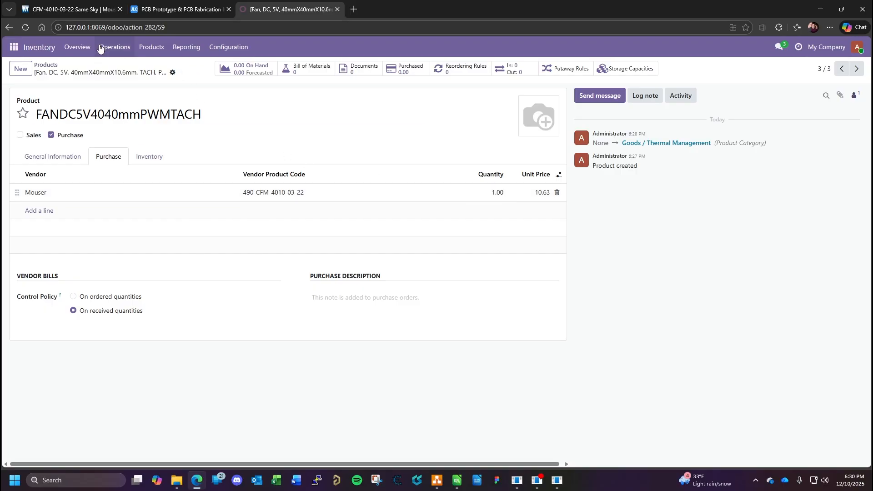
- Check the fan's Mouser page and enter Same Sky as Fan 1's manufacturer in the BOM spreadsheet
double_click(223, 116)
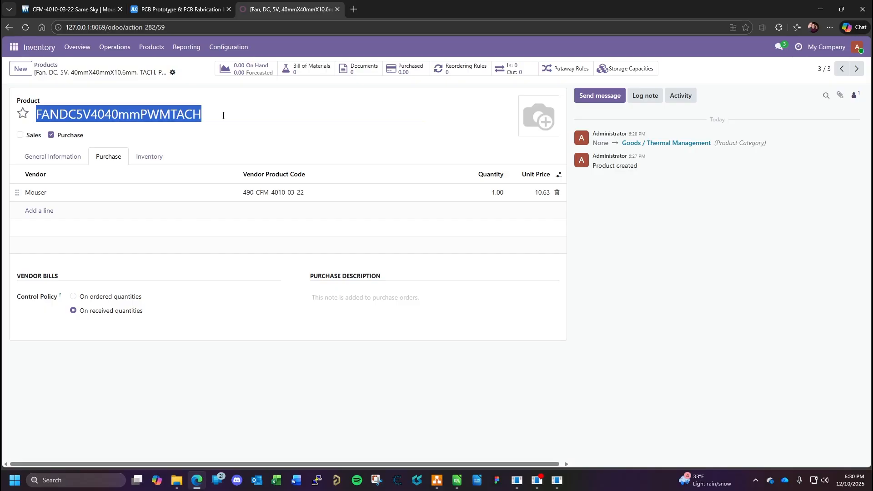
click(457, 481)
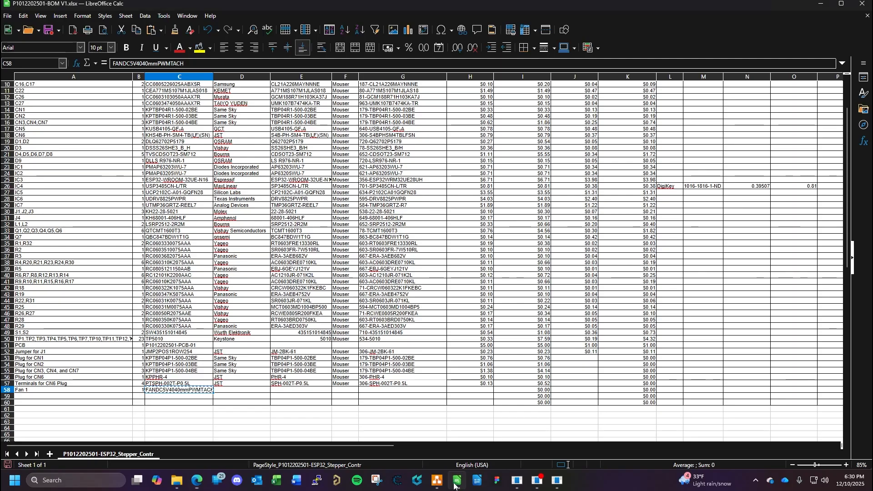
click(237, 391)
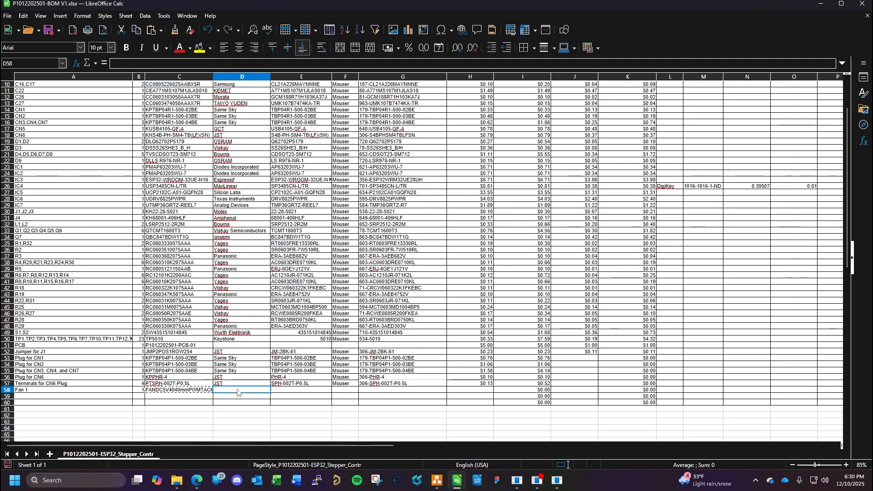
click(197, 480)
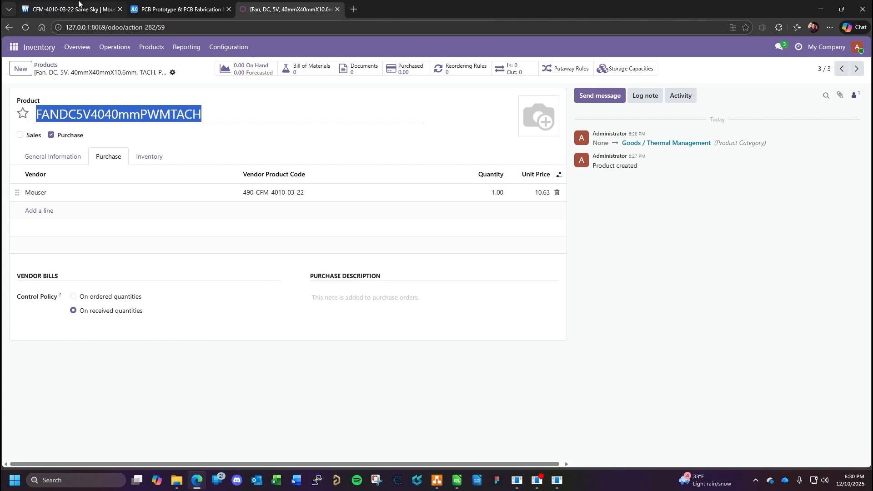
click(61, 9)
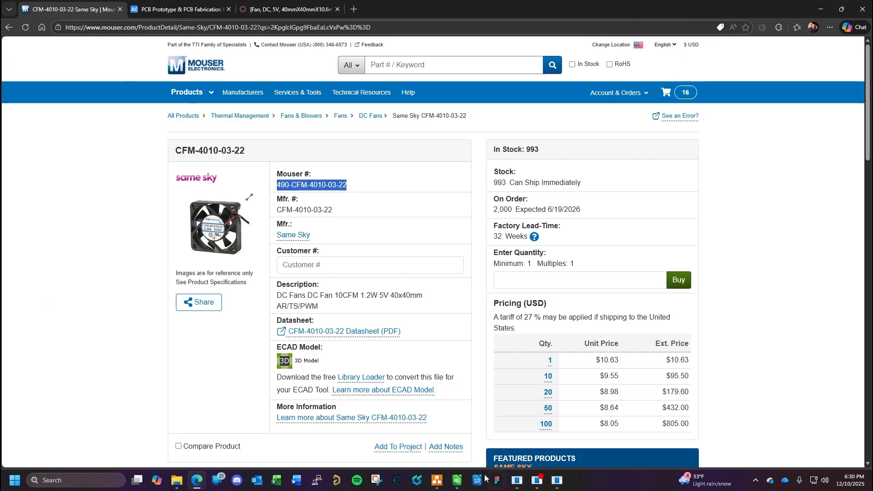
click(457, 481)
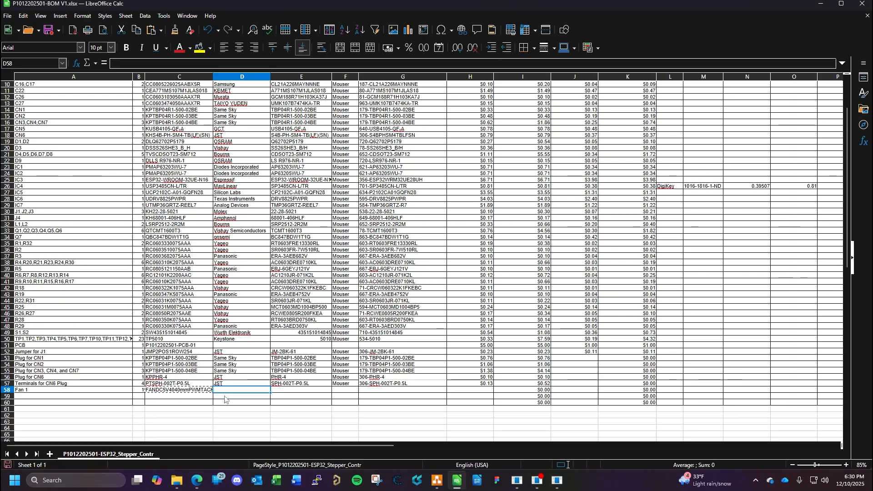
text(Same Sky)
key(Tab)
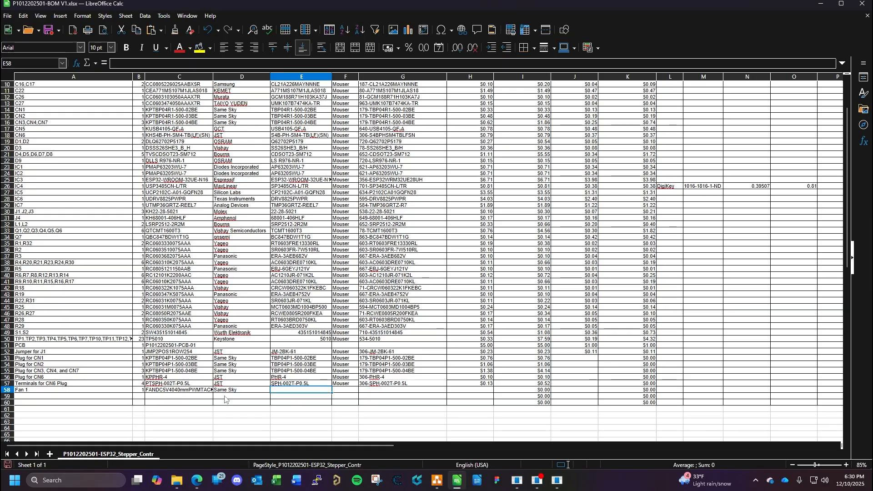
- Copy manufacturer part number CFM-4010-03-22 from Mouser into the BOM's Fan 1 row and enter Mouser as its vendor
click(197, 481)
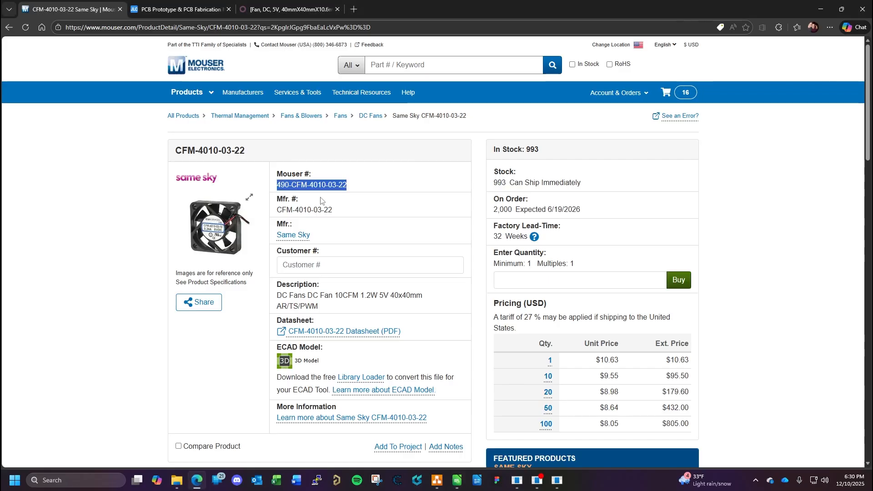
drag(334, 210, 279, 210)
key(ctrl+c)
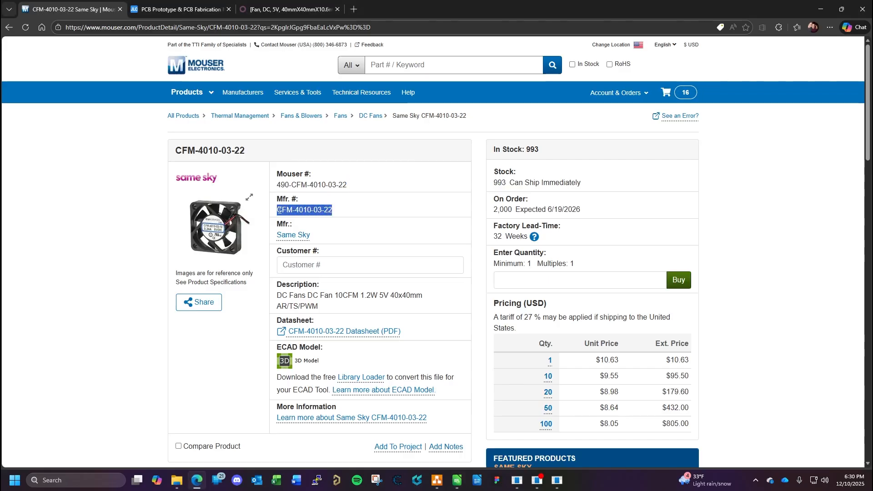
click(457, 480)
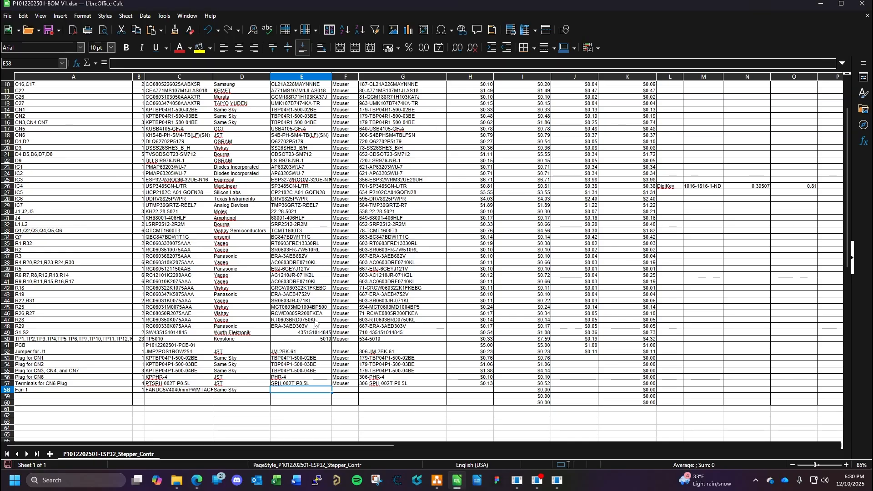
key(ctrl+v)
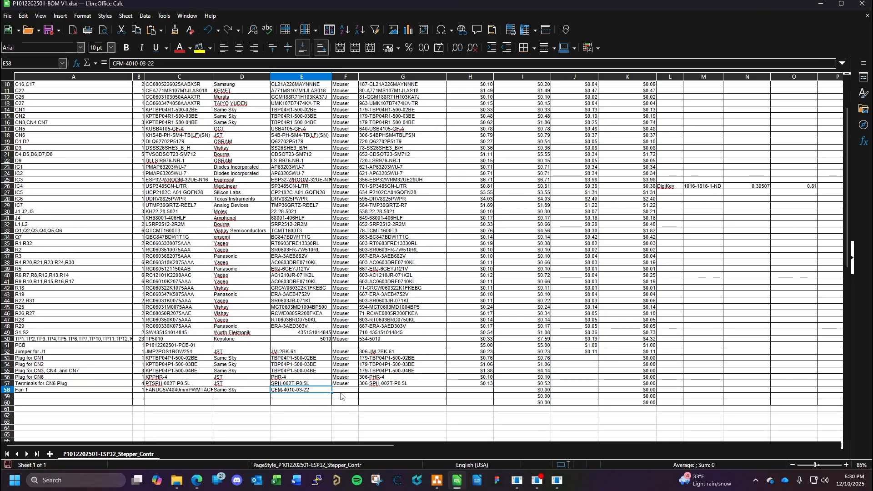
click(340, 392)
text(Mouser)
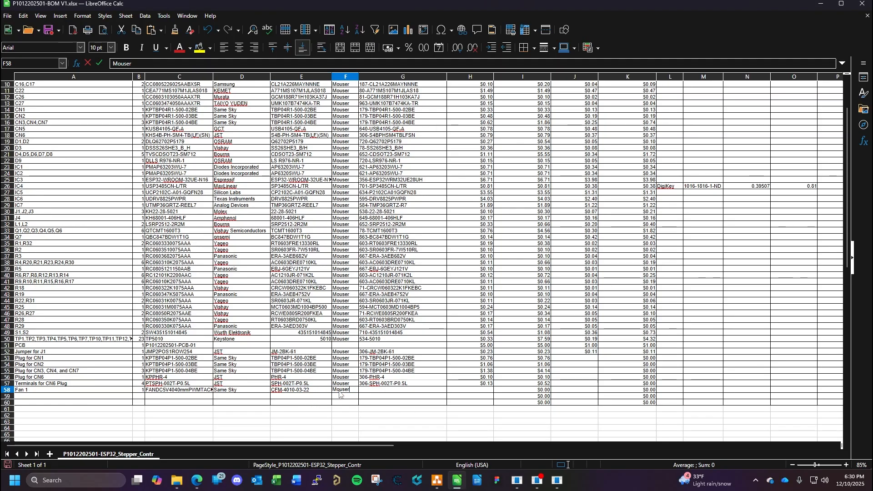
- Copy Mouser part number 490-CFM-4010-03-22 from the fan's product page into Fan 1's vendor part number cell in the BOM
click(363, 394)
click(196, 481)
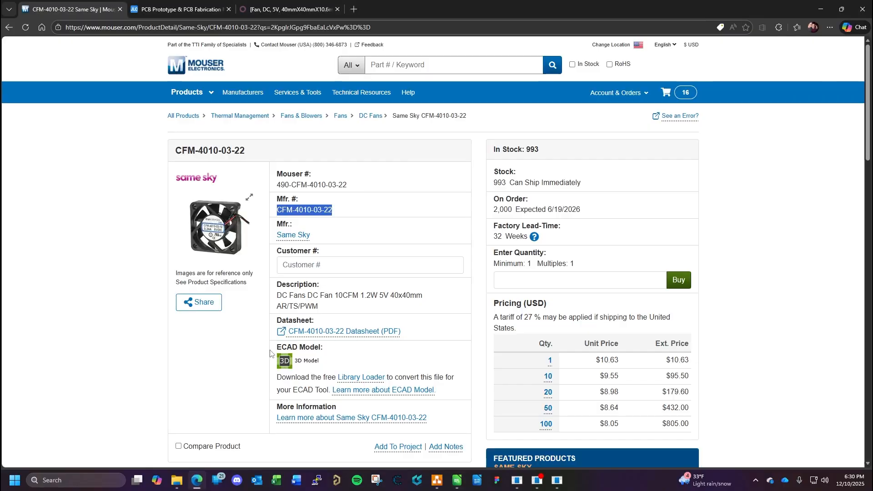
drag(348, 185, 275, 185)
key(ctrl+c)
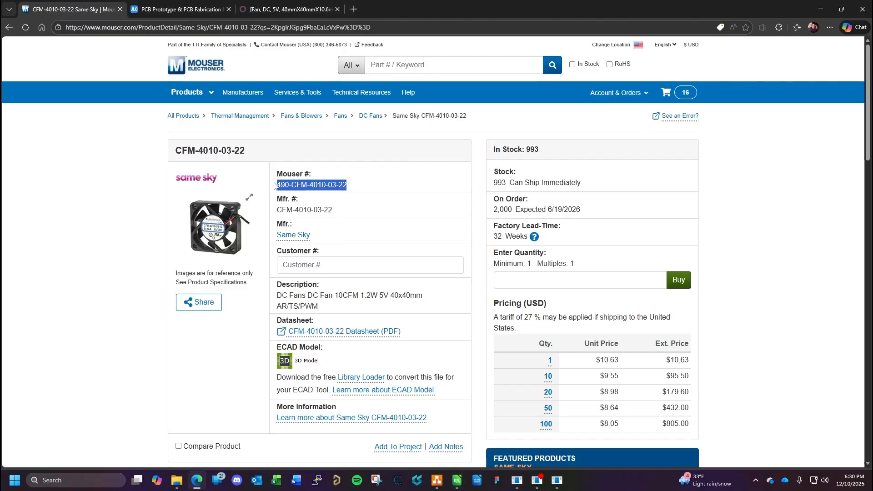
click(457, 481)
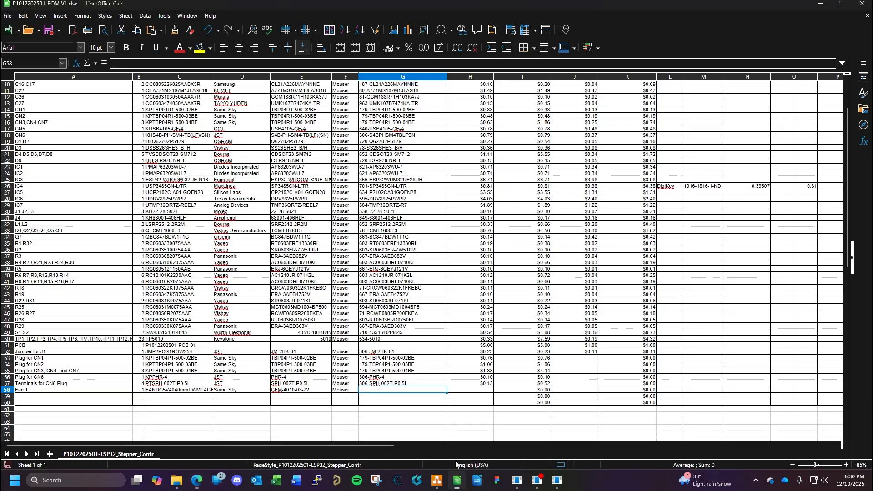
key(ctrl+v)
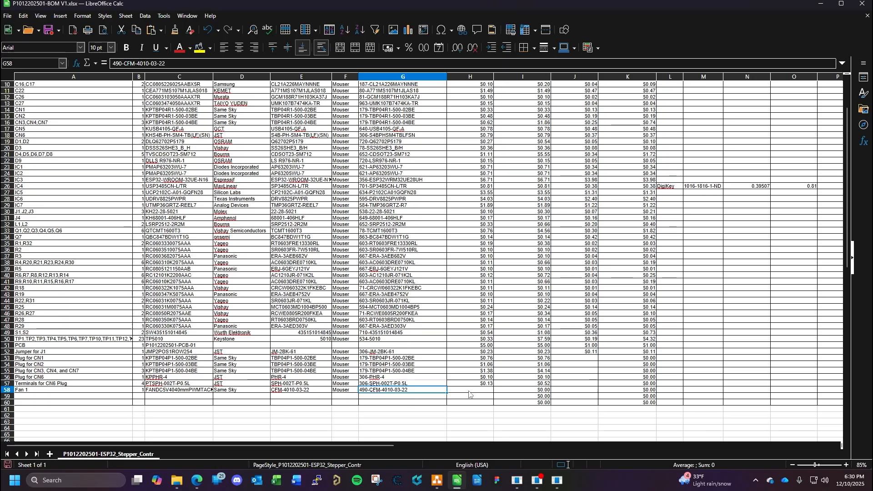
- Look up the fan's single-unit price on Mouser and set Fan 1's Vendor 1a Cost LV to 10.63
click(466, 392)
click(199, 484)
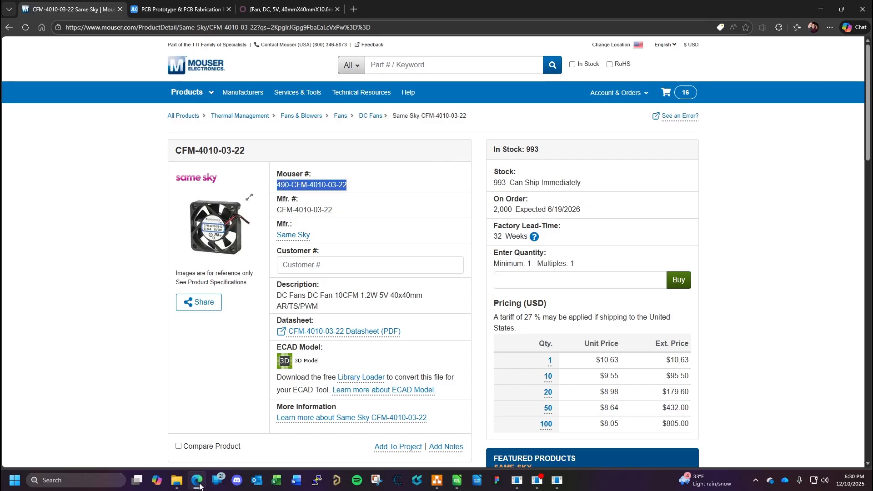
click(199, 484)
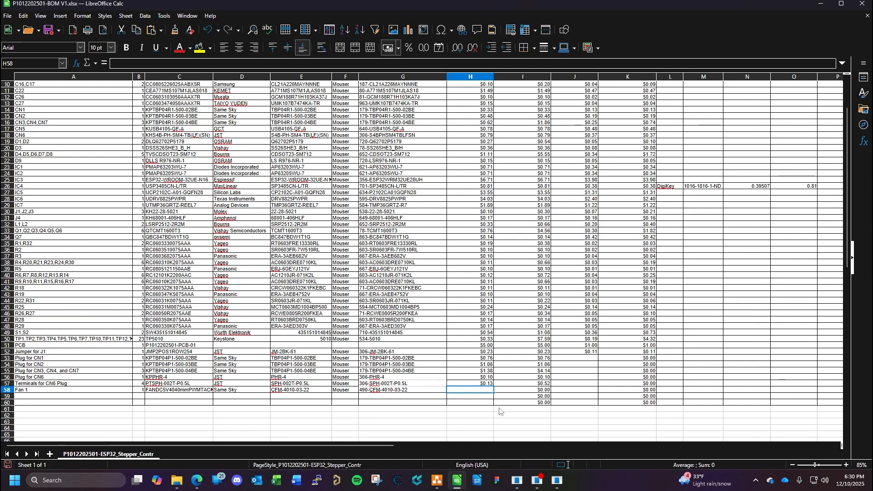
text(10.63)
key(Return)
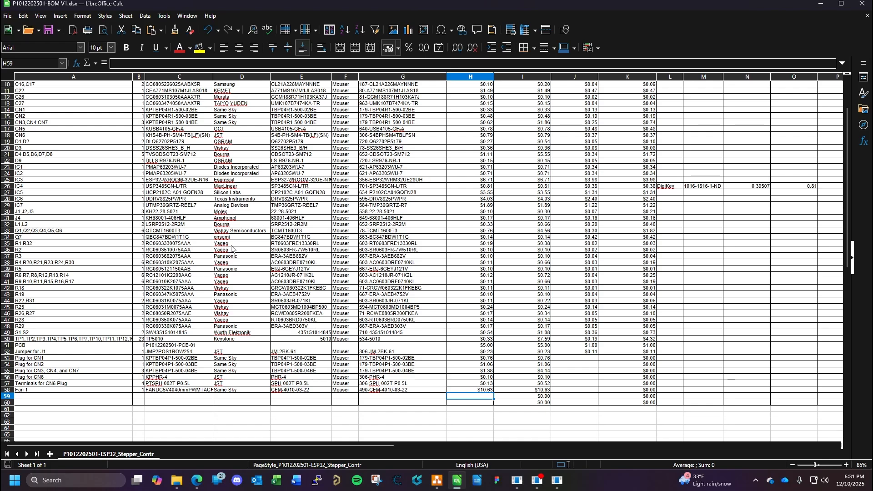
- Return from the fan product to the Odoo product list and collapse the Goods / Connectors group
click(200, 482)
click(301, 11)
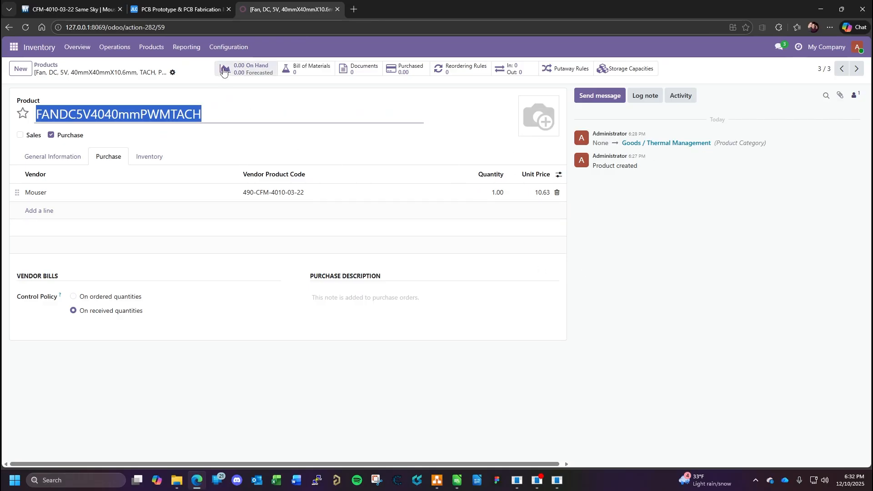
click(48, 69)
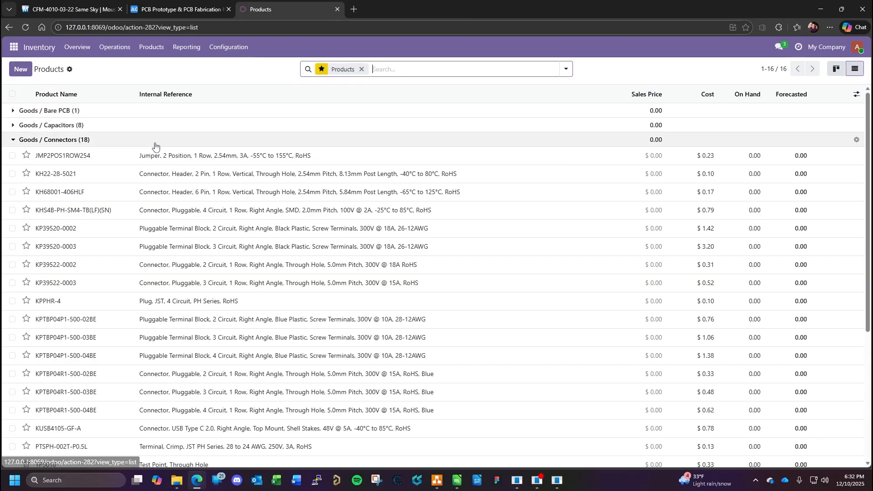
click(14, 141)
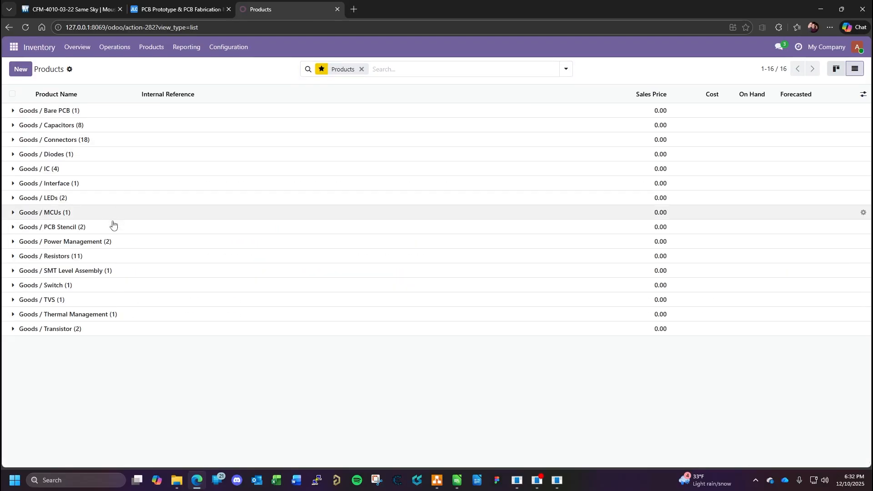
- Glance at the fan's Mouser page, switch back to the BOM spreadsheet and save it
click(64, 9)
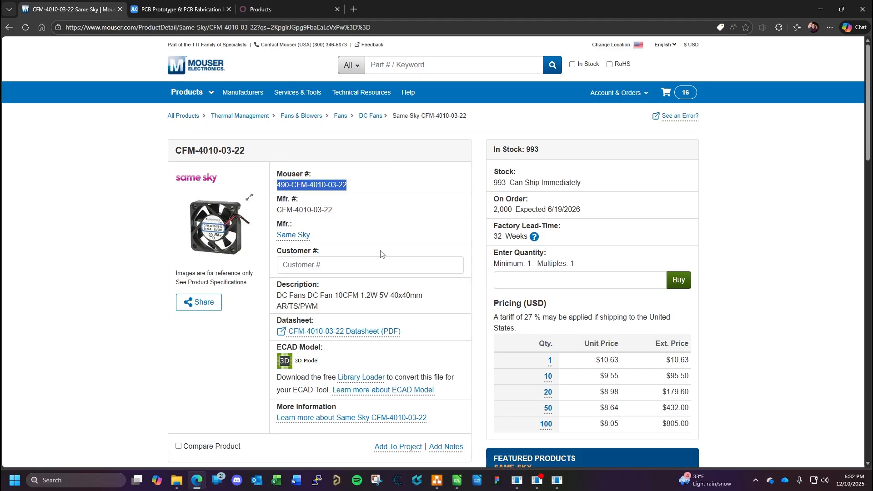
click(457, 480)
click(412, 409)
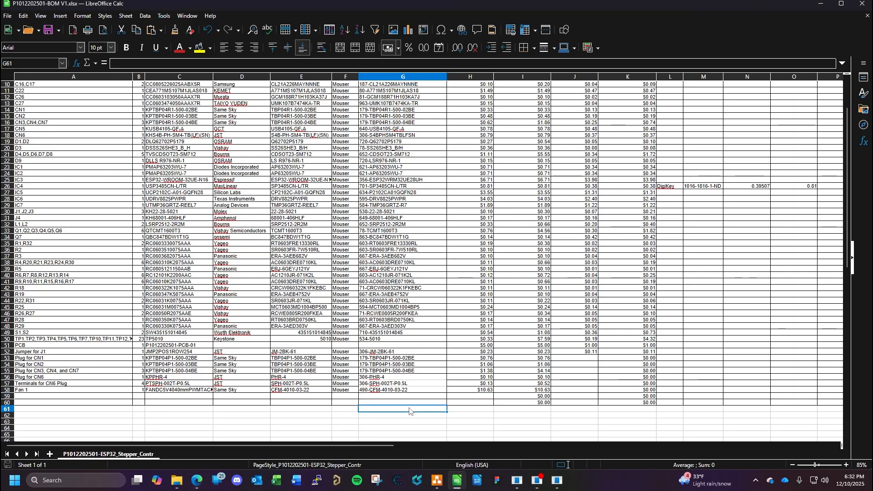
key(ctrl+s)
- Check which rows the Per board LV Cost has to cover and change its formula to =SUM(I6:I62)
scroll(482, 273, up, 3)
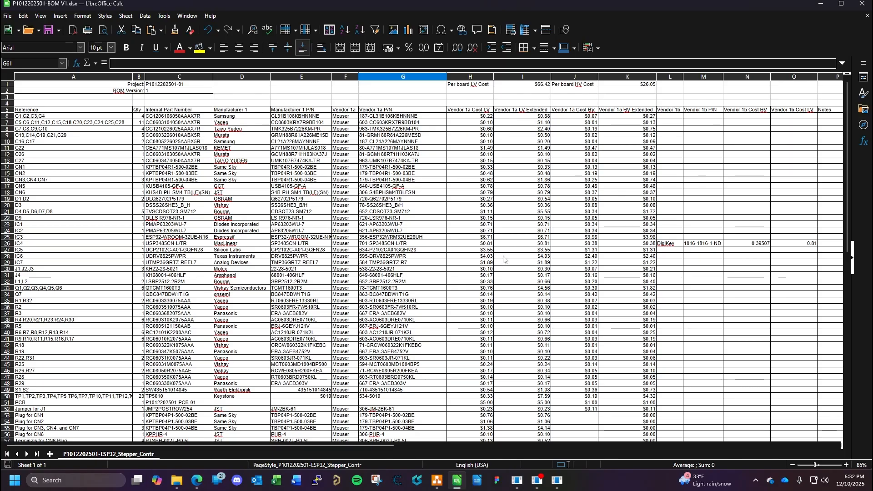
scroll(546, 146, down, 3)
scroll(546, 146, up, 3)
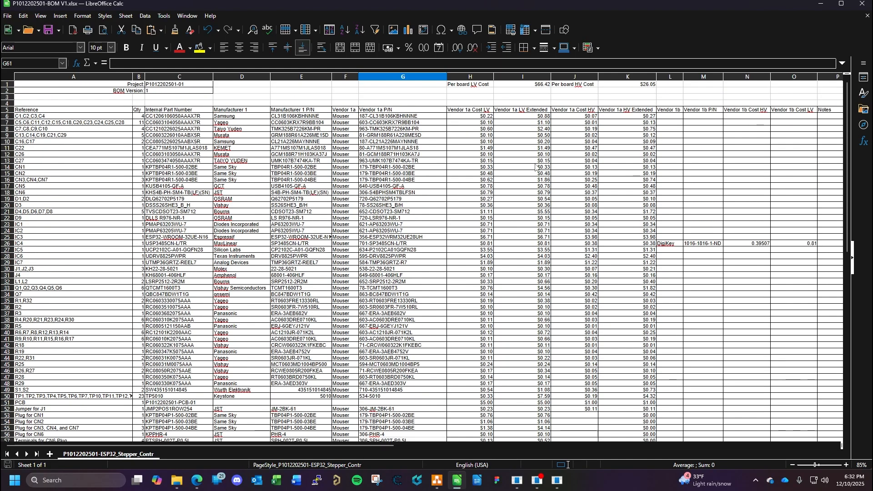
scroll(546, 146, down, 3)
scroll(546, 100, up, 3)
scroll(532, 174, down, 3)
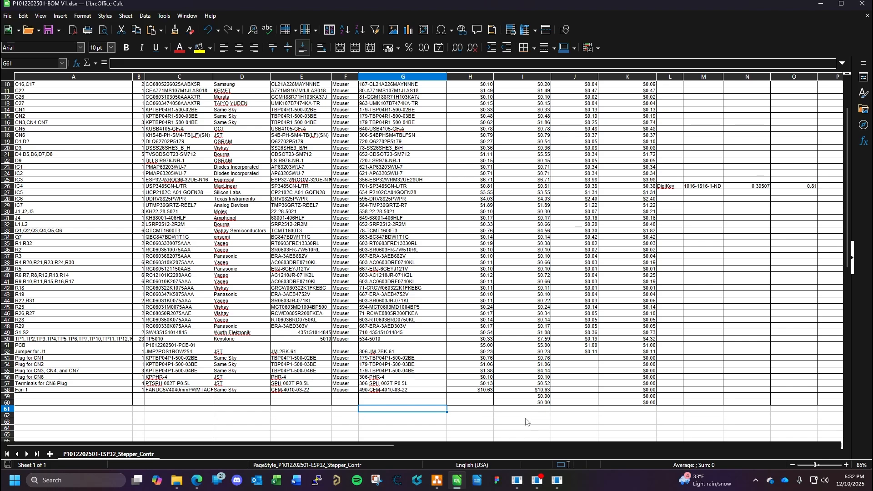
scroll(578, 167, up, 3)
click(529, 84)
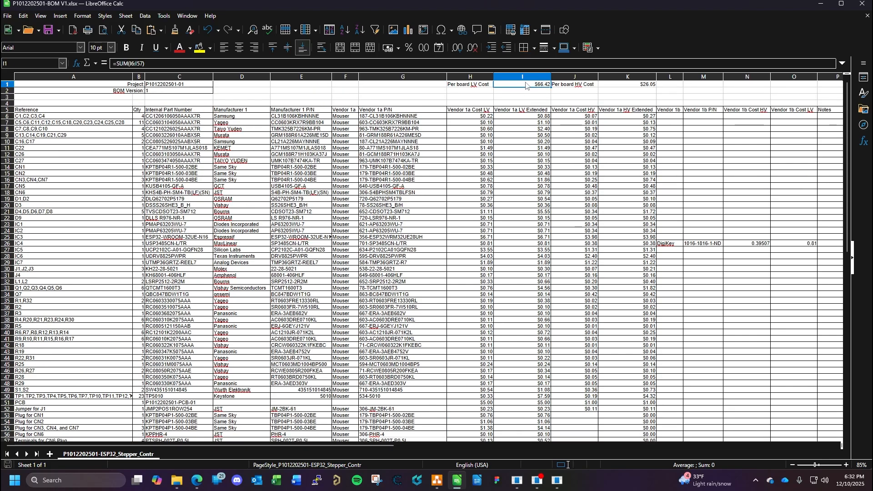
click(144, 63)
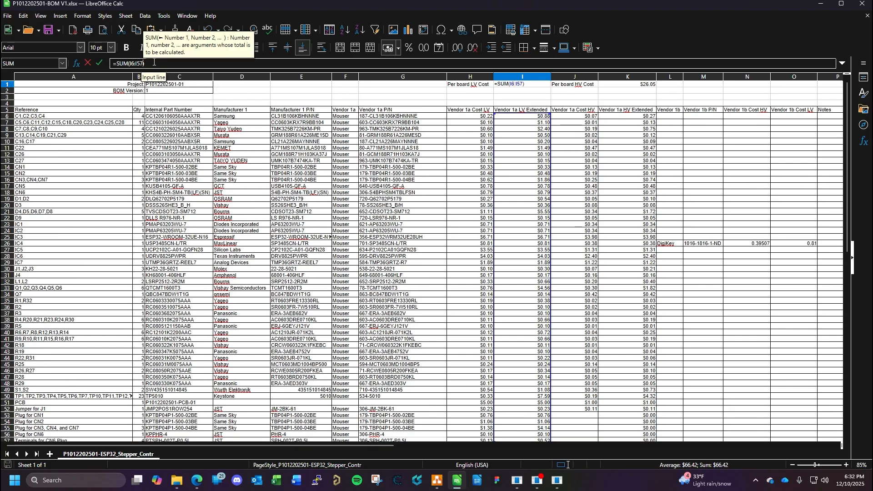
key(BackSpace)
key(BackSpace)
key(BackSpace)
text(6)1)
key(Return)
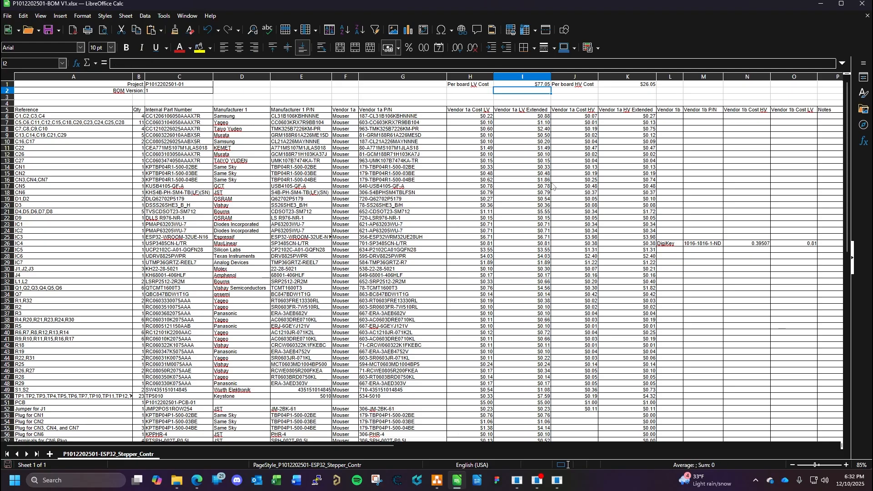
- Review the Per board LV Cost formula and the BOM rows down to the Fan 1 line
scroll(526, 214, down, 2)
scroll(526, 214, down, 1)
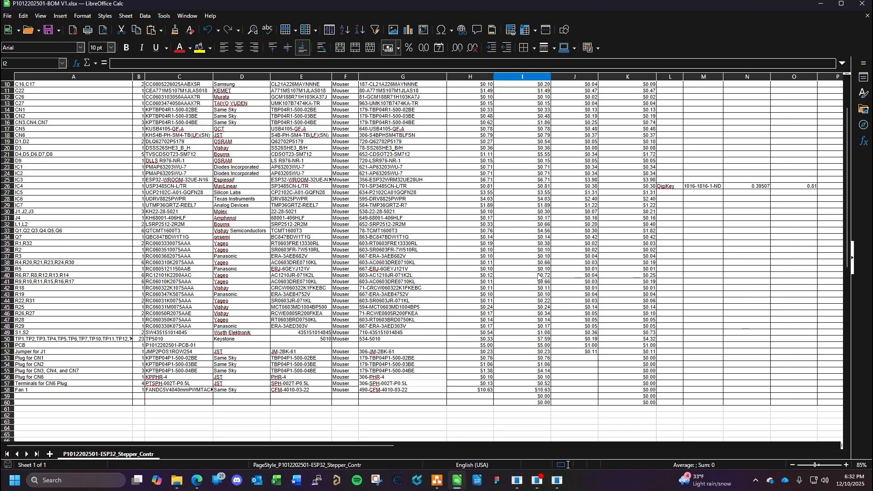
scroll(345, 303, up, 3)
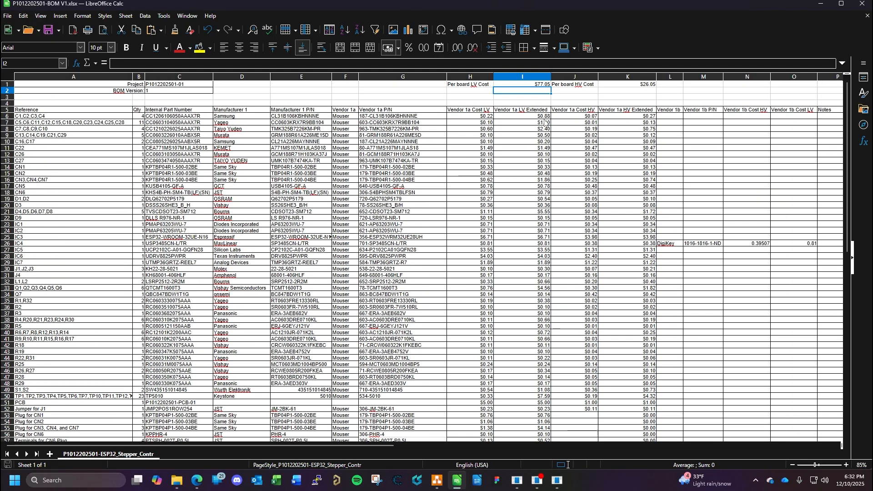
click(539, 86)
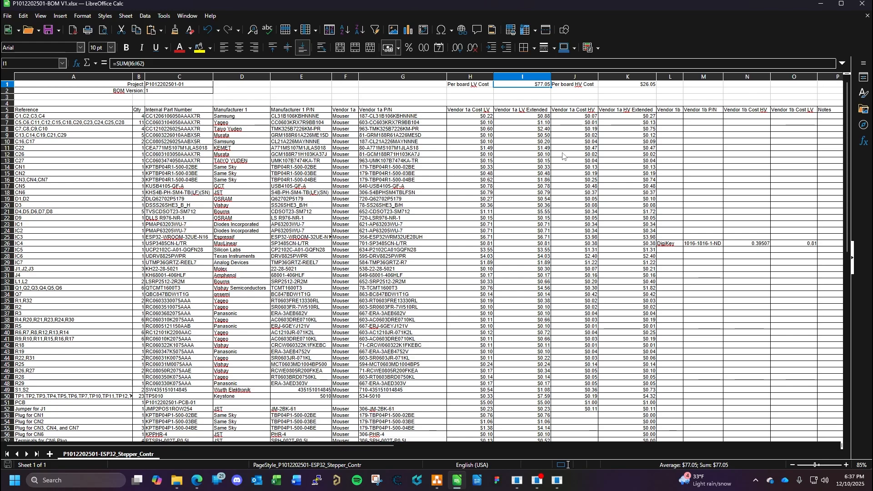
scroll(418, 186, down, 2)
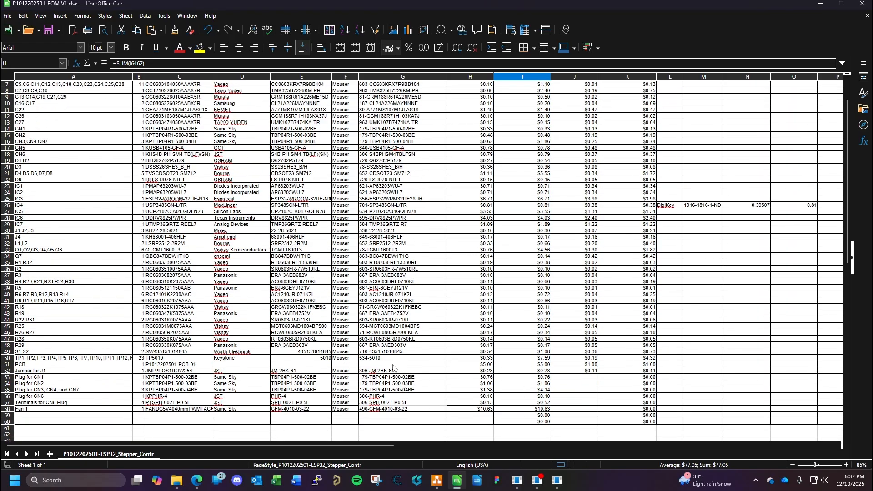
click(398, 335)
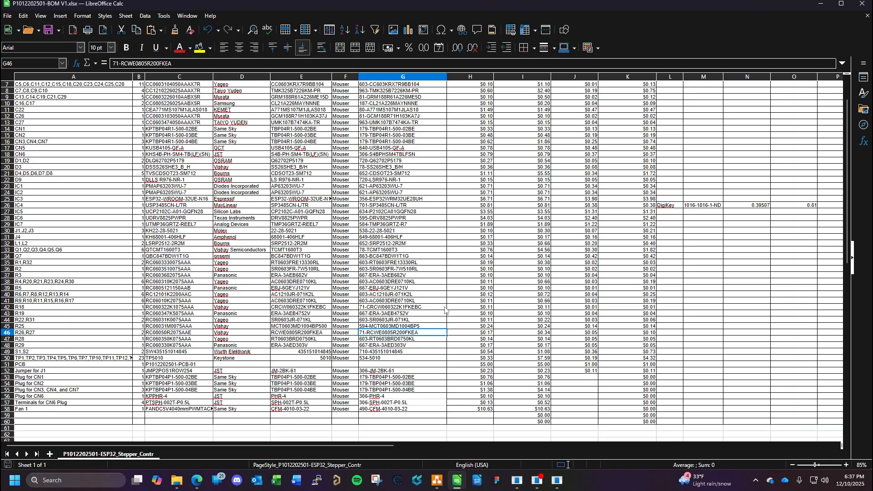
- Review the BOM's Vendor 1a cost columns and the Vendor 1b columns up to the header rows
click(487, 308)
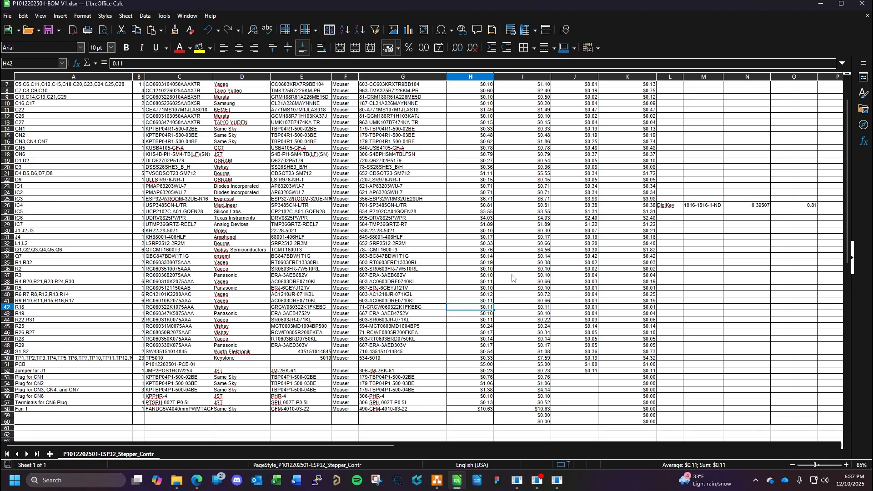
scroll(434, 235, up, 2)
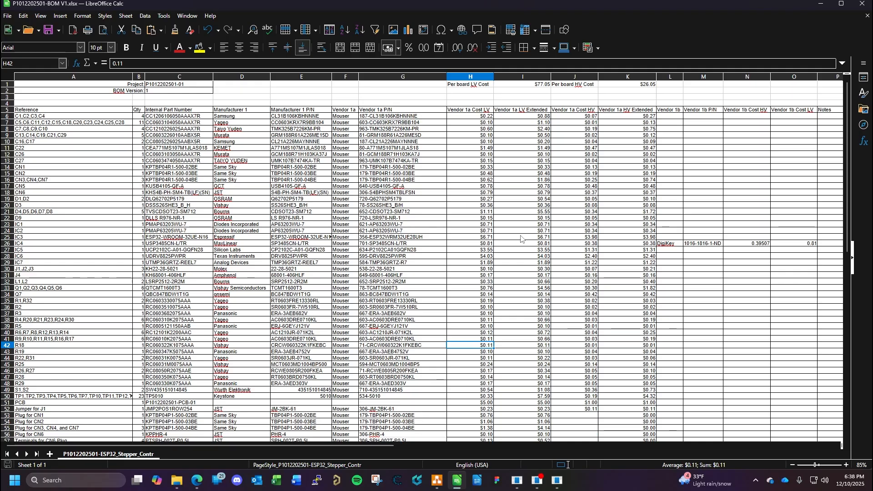
click(696, 180)
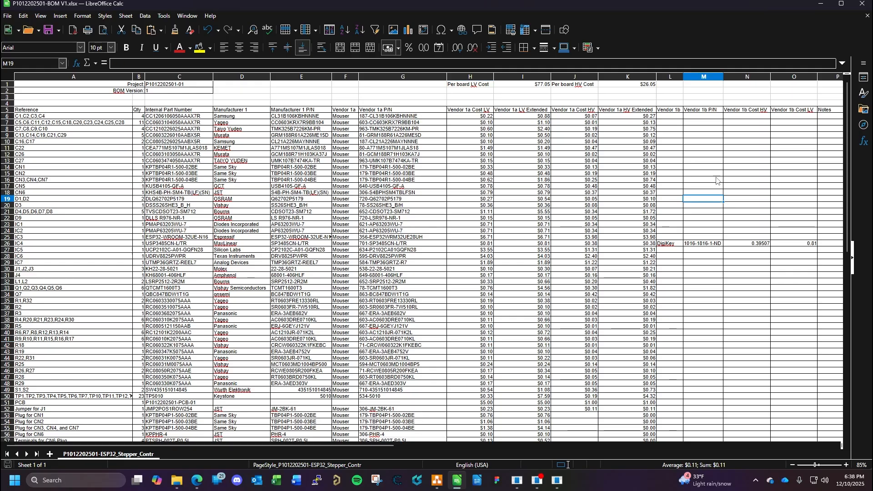
click(673, 117)
click(780, 130)
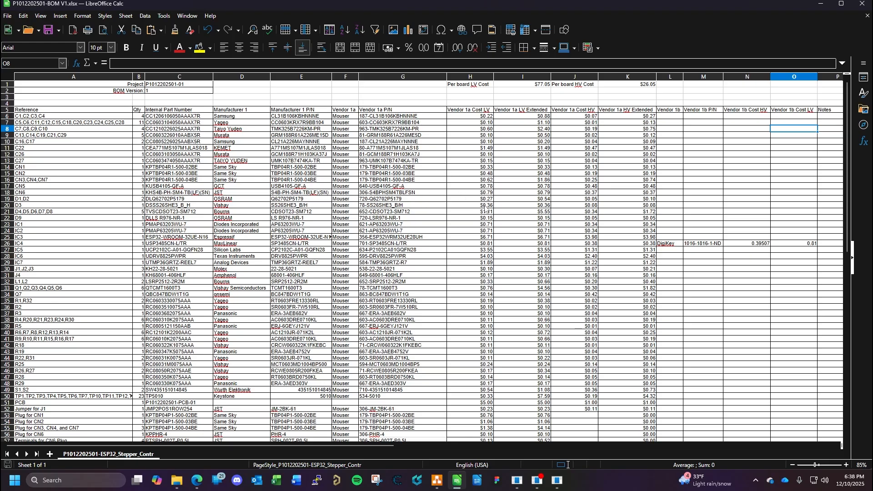
- Switch to the fan's Mouser page in the browser and check its stock, on-order quantity and expected date
click(196, 480)
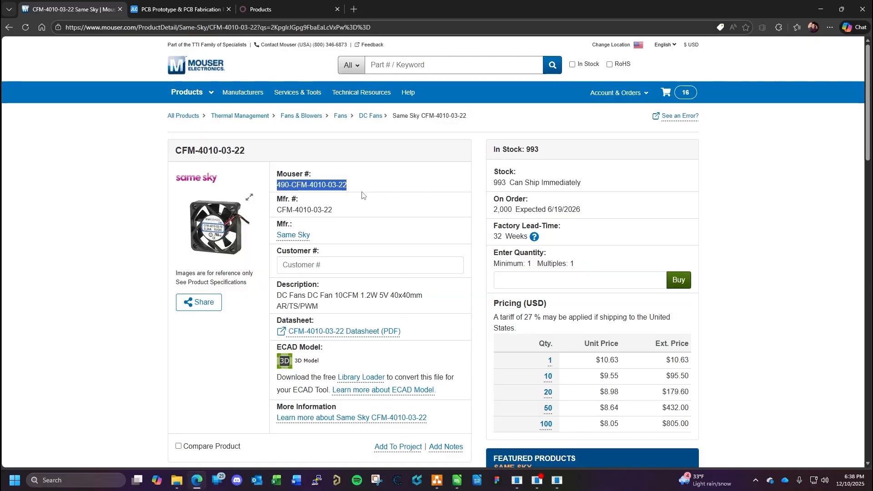
click(364, 214)
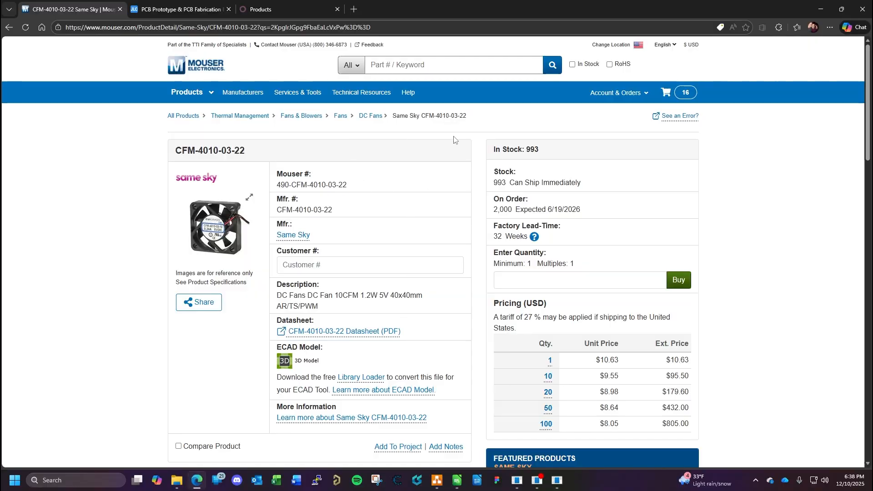
drag(580, 182, 494, 187)
click(625, 193)
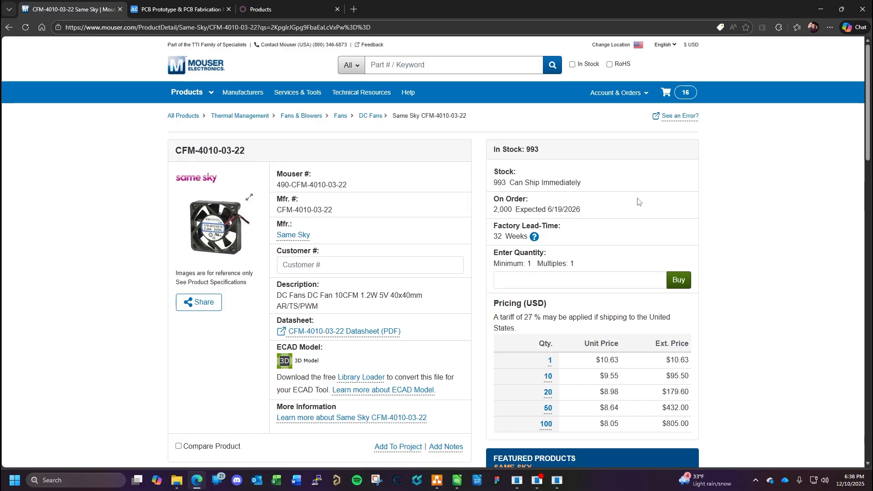
drag(494, 210, 585, 211)
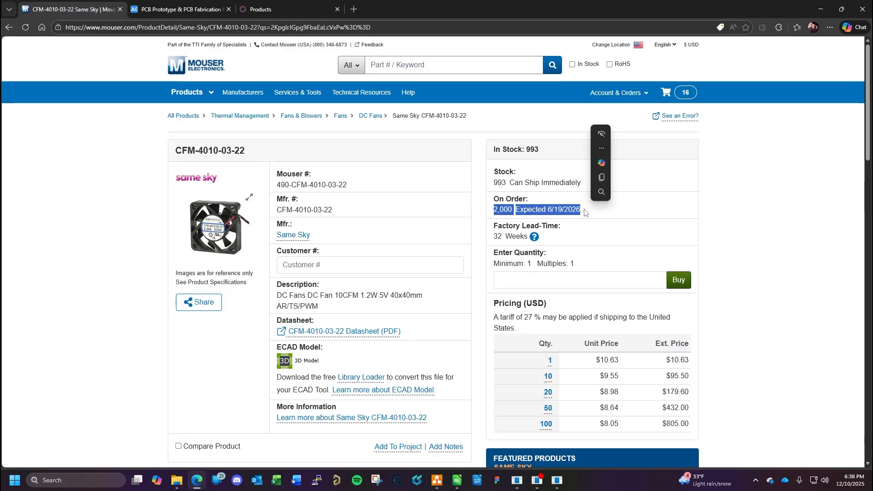
click(656, 215)
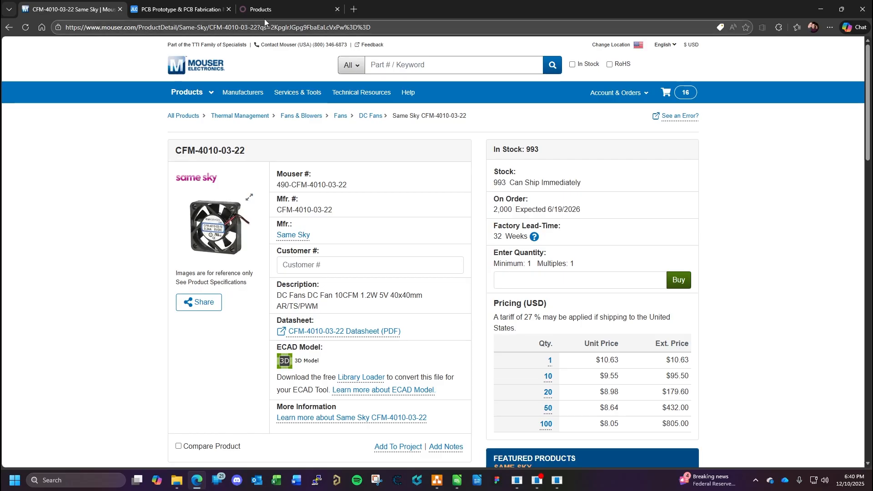
- Glance over the last rows of the BOM spreadsheet and return to the Odoo product list in the browser
click(457, 480)
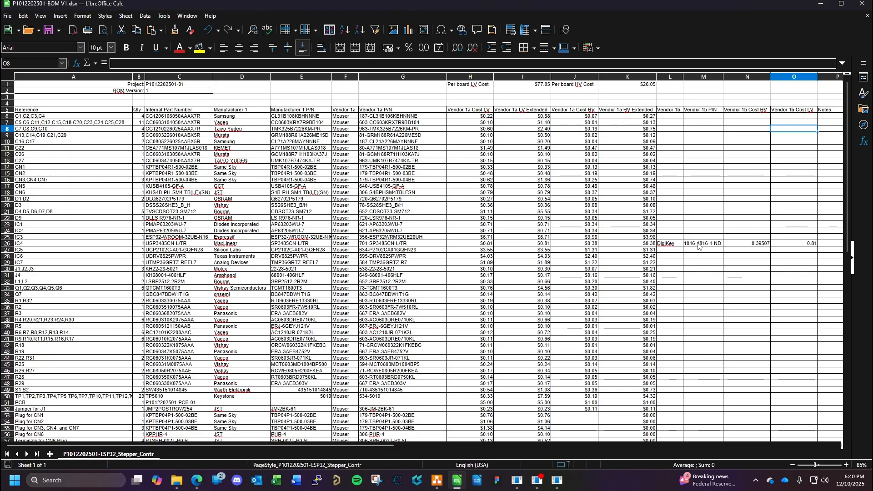
scroll(328, 315, down, 4)
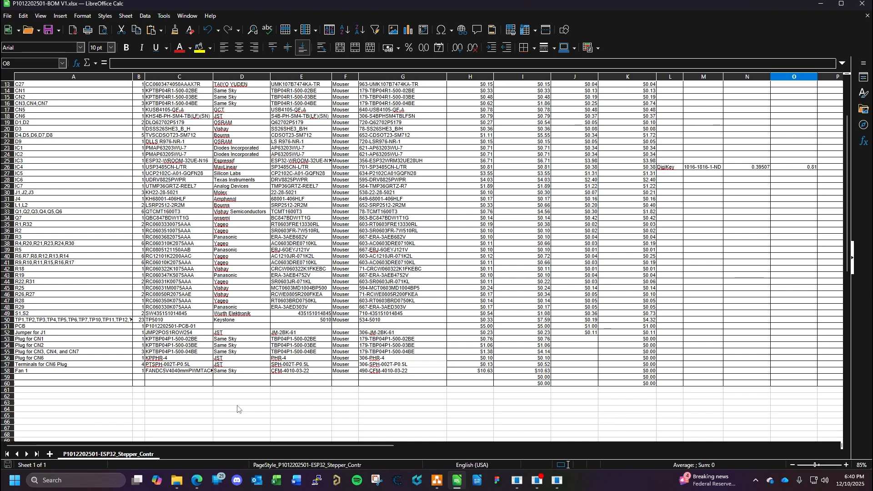
click(197, 481)
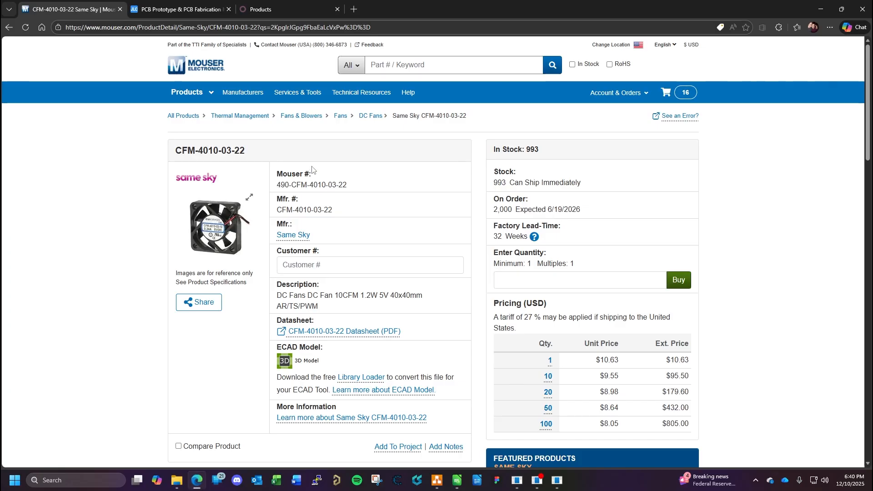
click(276, 7)
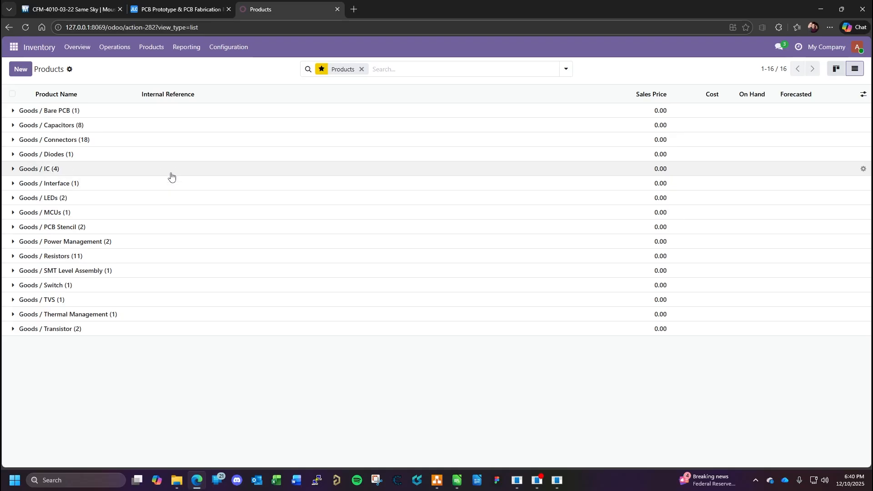
click(62, 110)
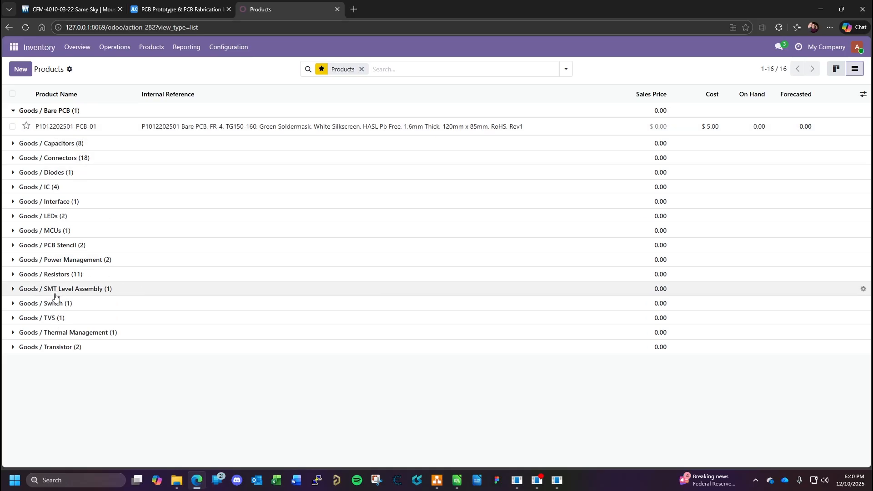
click(79, 290)
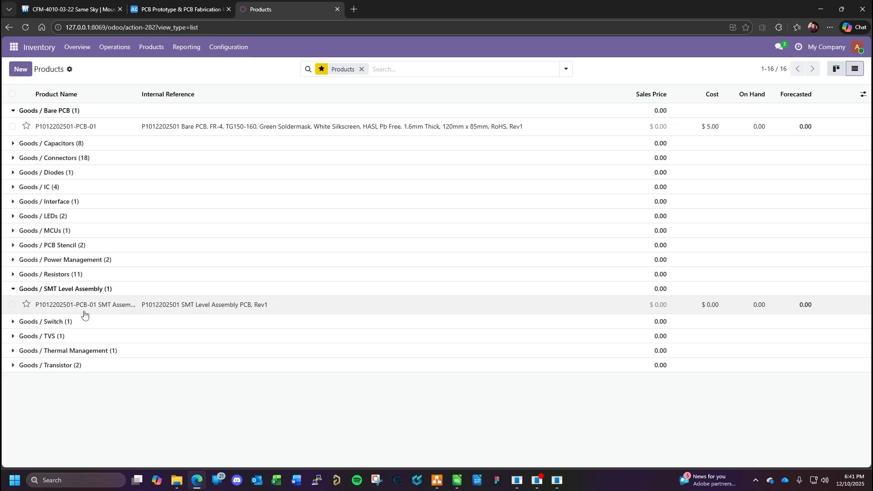
click(107, 307)
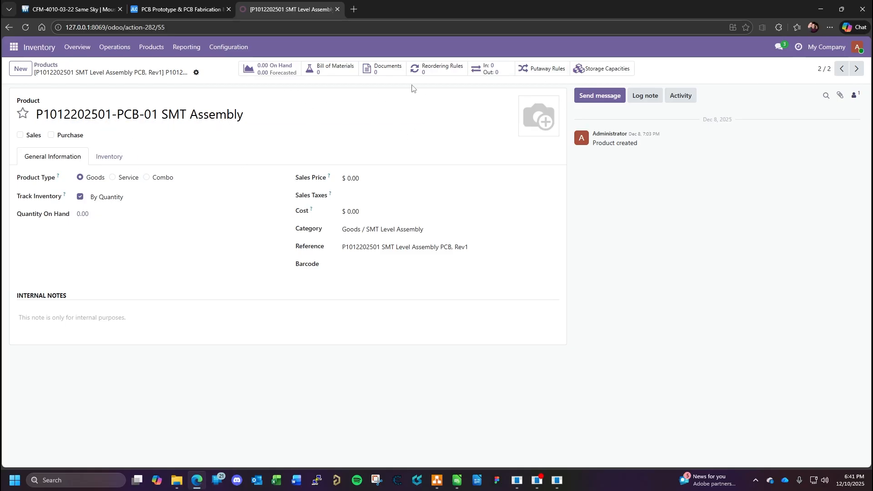
click(331, 74)
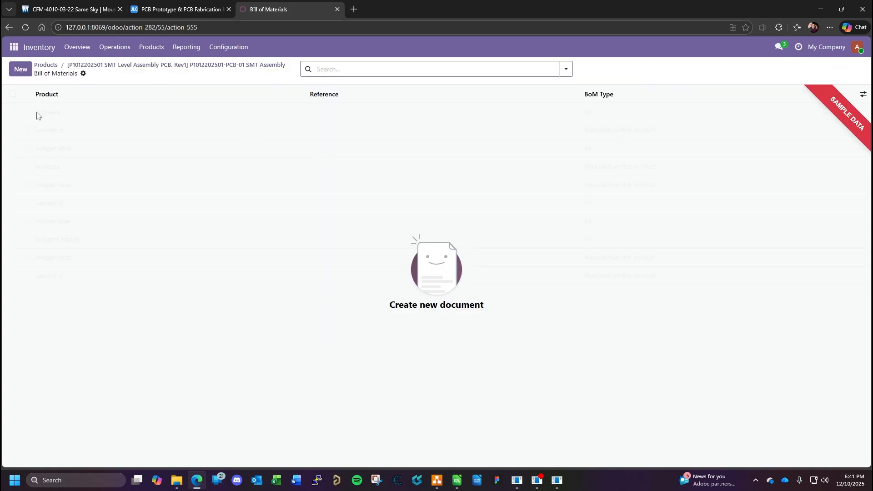
click(20, 69)
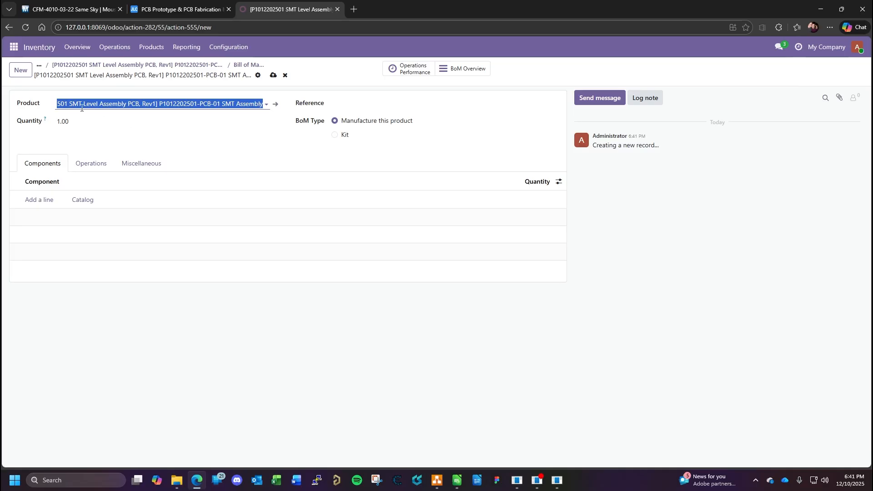
click(81, 124)
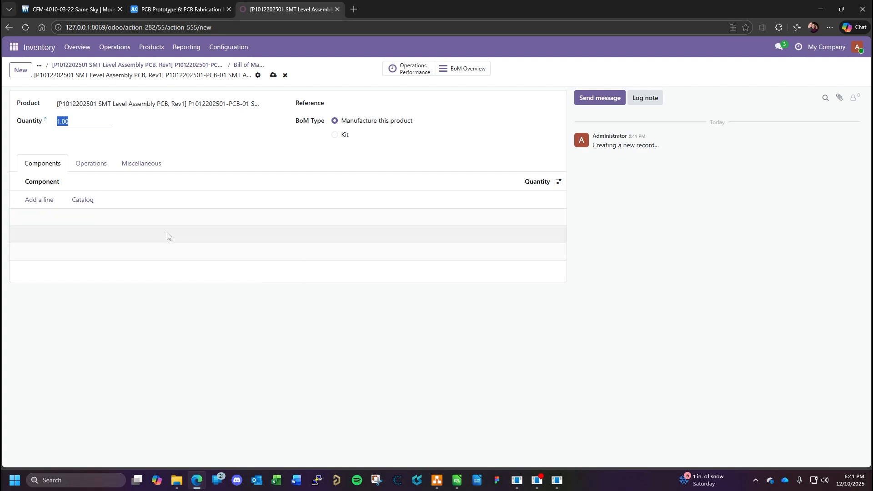
click(46, 201)
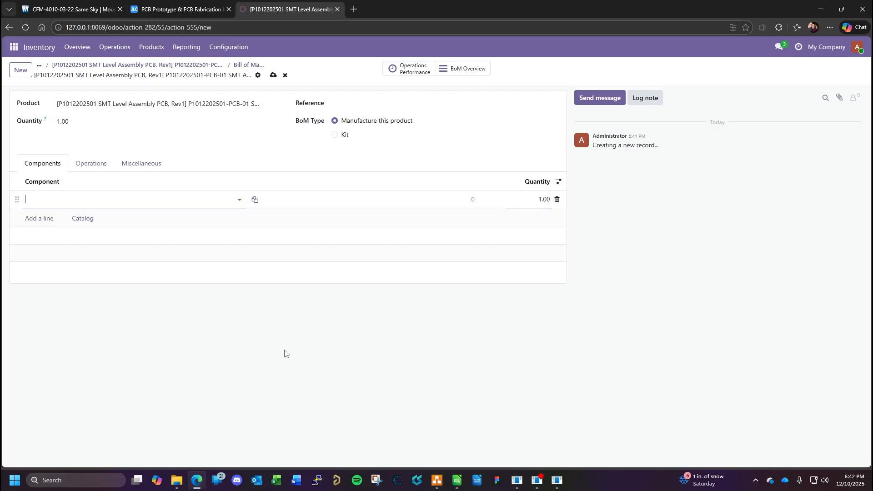
click(228, 202)
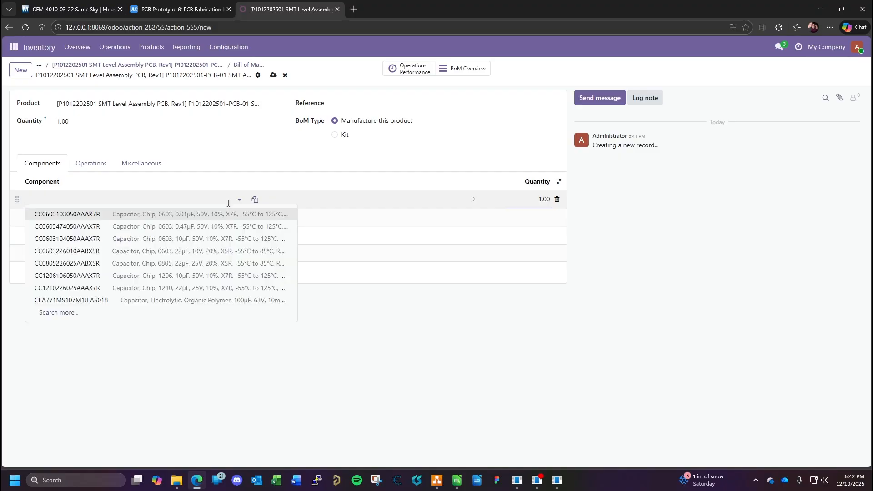
text(pcb)
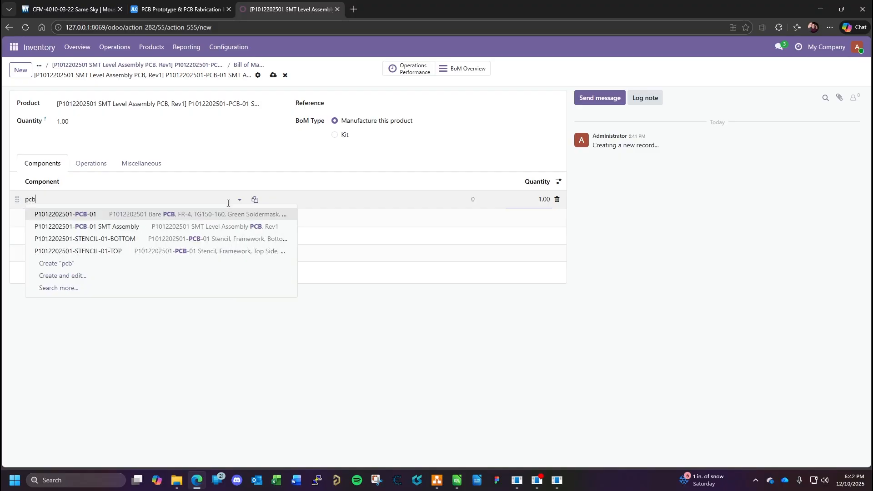
click(160, 216)
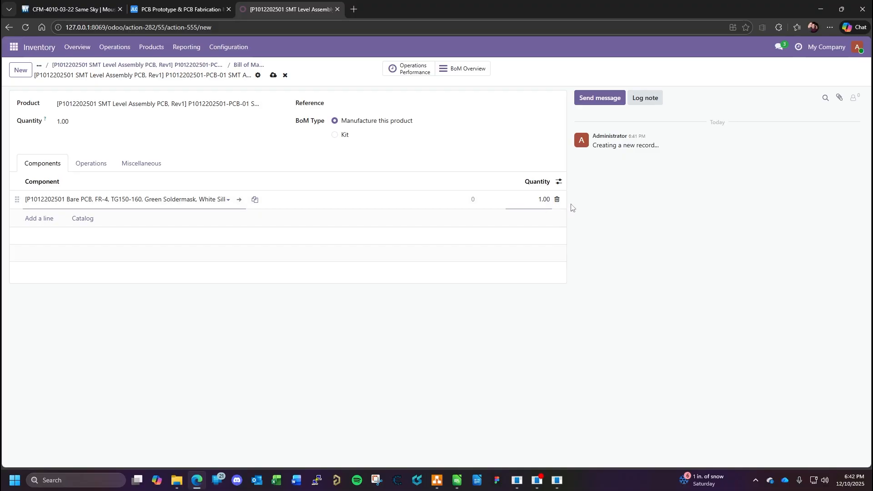
click(42, 221)
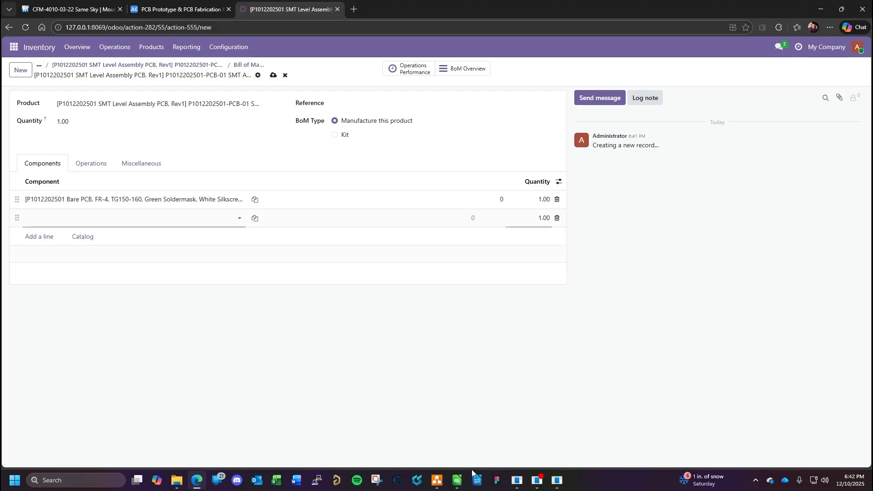
click(457, 480)
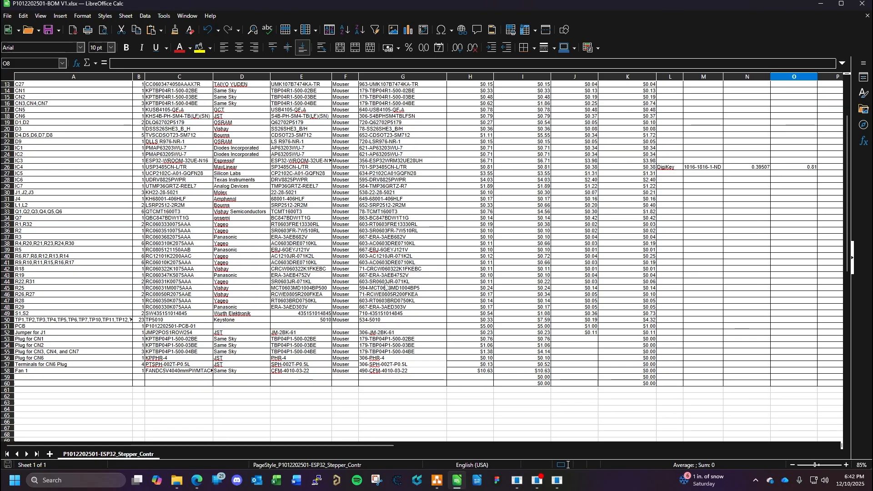
scroll(559, 101, up, 4)
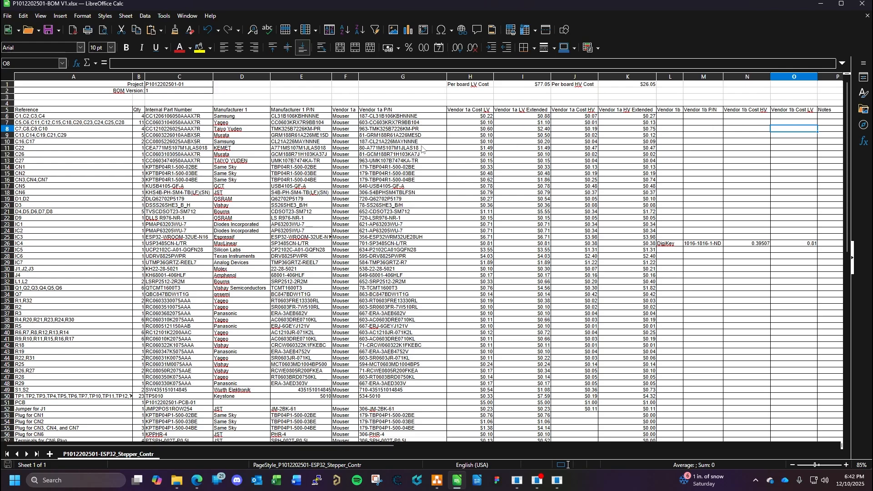
mouse_move(686, 7)
mouse_down()
mouse_move(0, 75)
mouse_move(739, 1)
mouse_move(714, 20)
mouse_move(684, 9)
mouse_up()
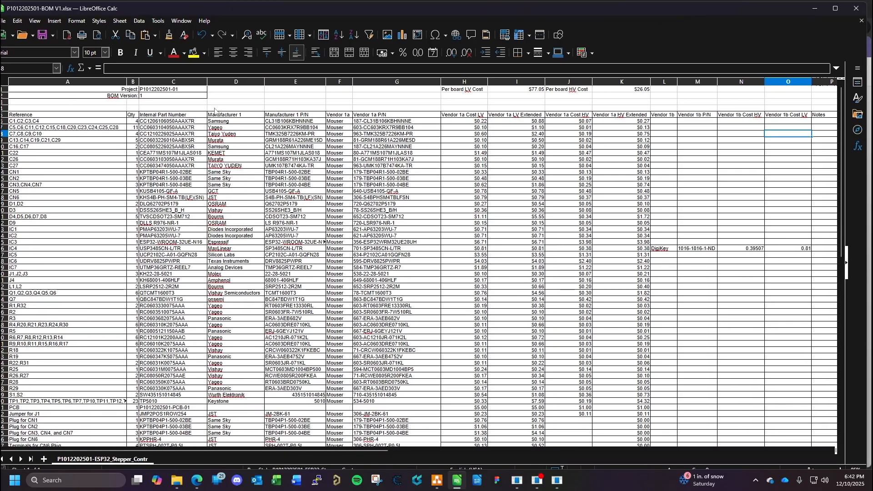
click(155, 122)
key(ctrl+c)
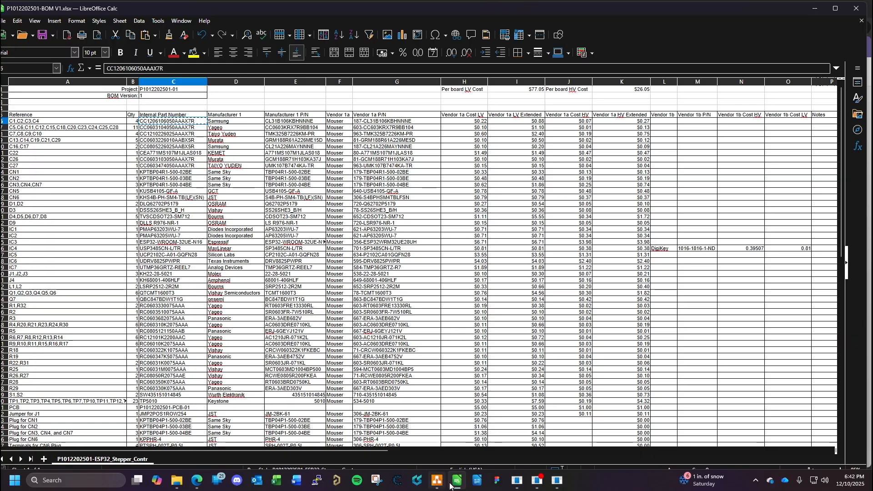
click(196, 480)
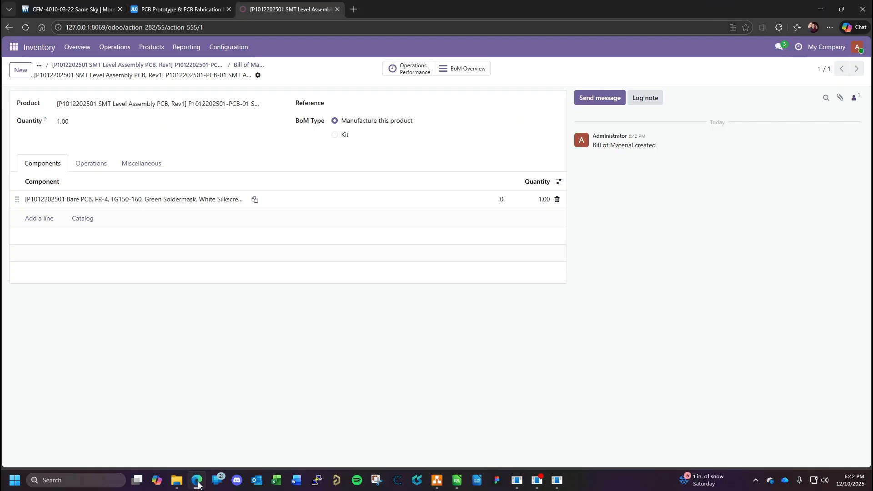
click(39, 223)
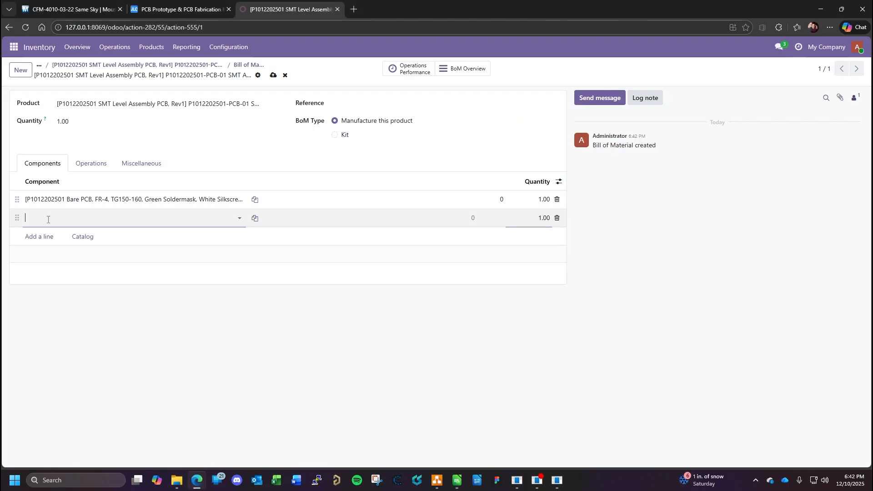
key(ctrl+v)
click(89, 233)
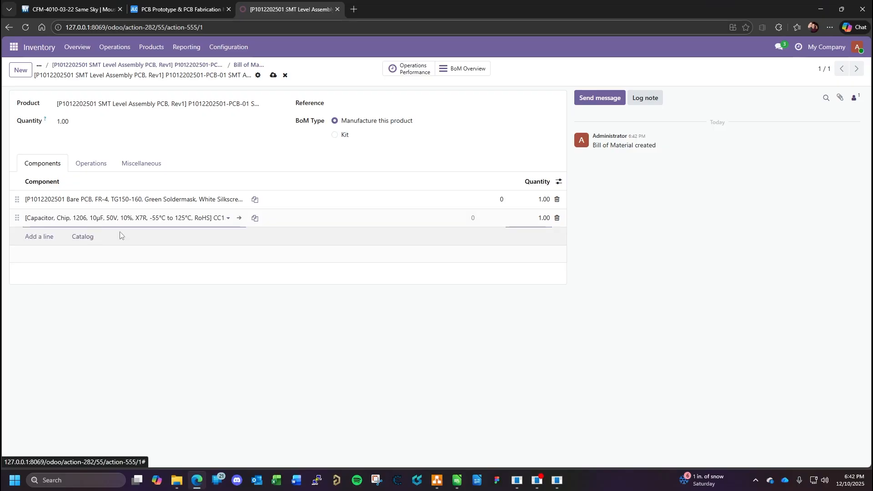
- Check the capacitor's quantity in the BOM spreadsheet, set its component quantity to 4 in Odoo and start another line
click(459, 482)
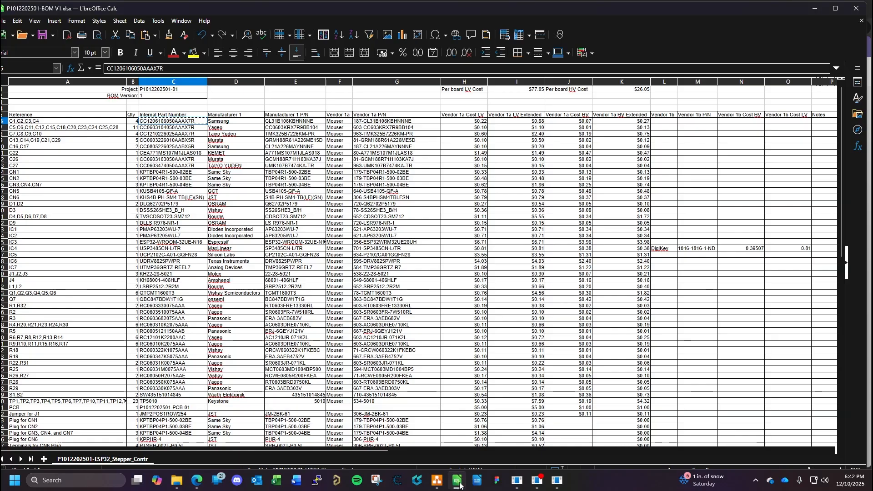
click(458, 482)
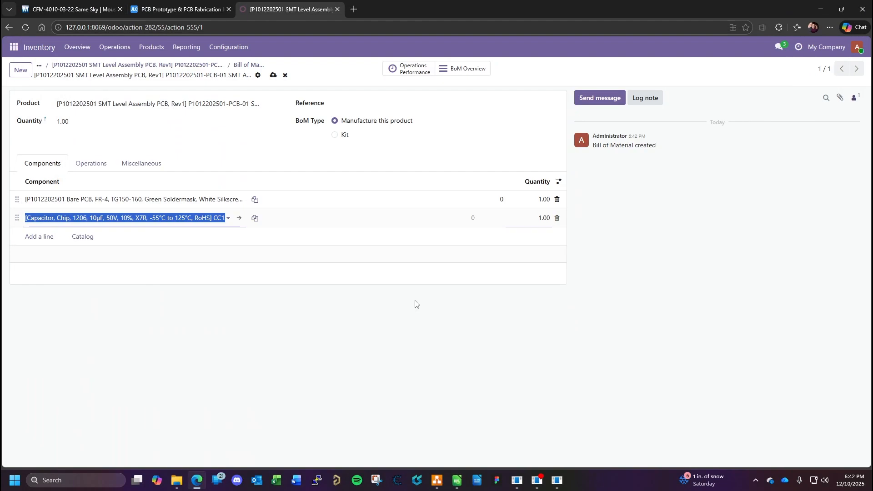
click(540, 219)
text(4.0)
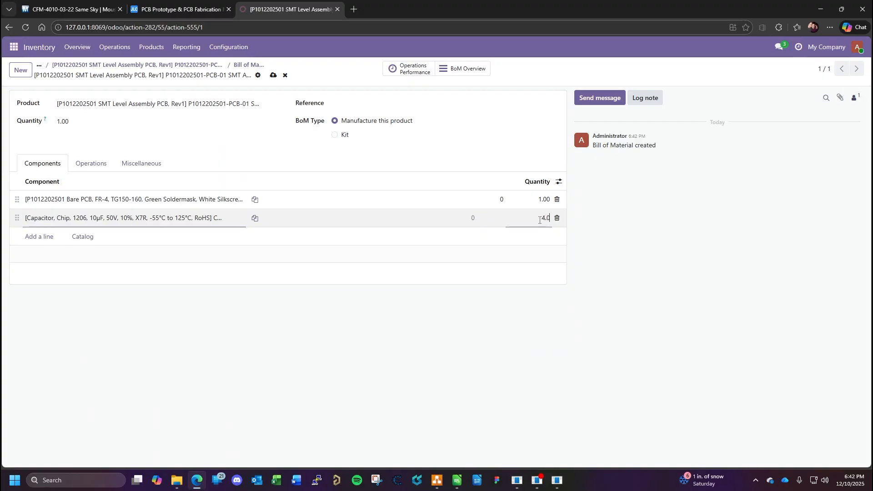
key(Return)
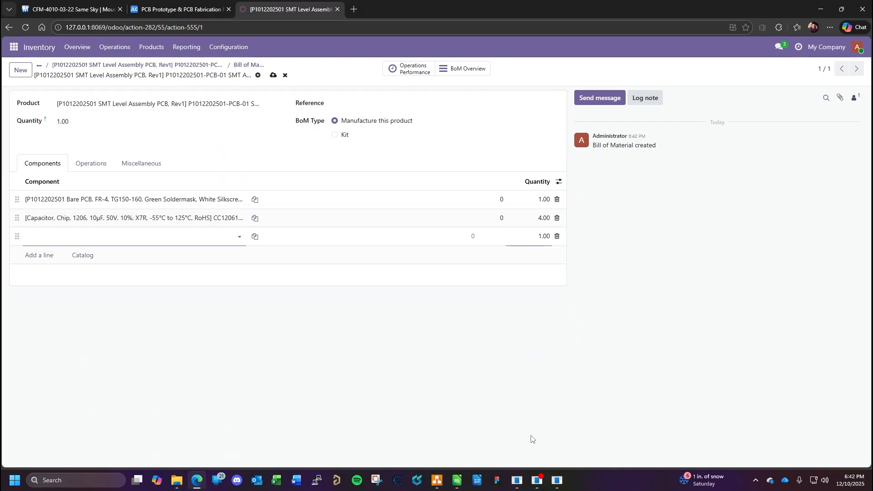
click(457, 480)
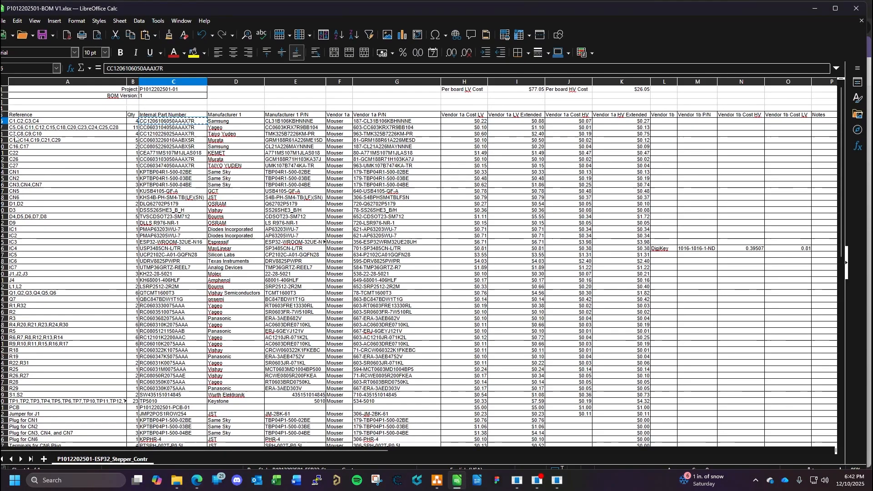
click(4, 121)
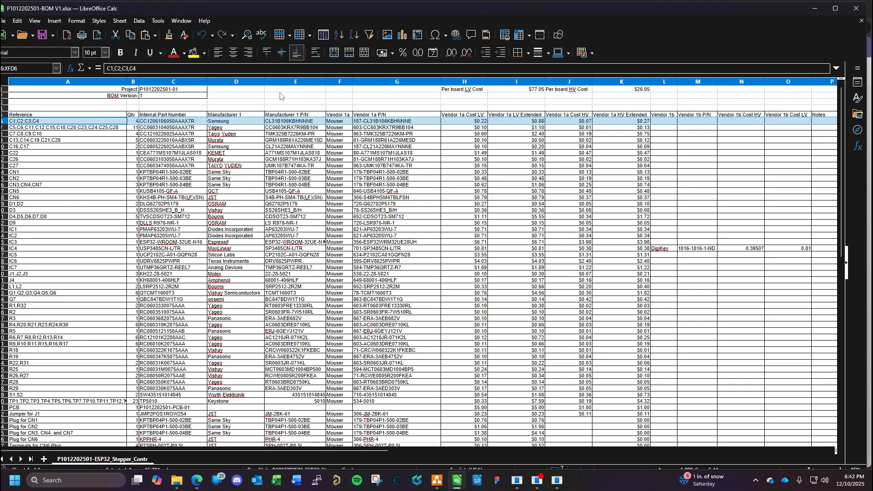
click(194, 52)
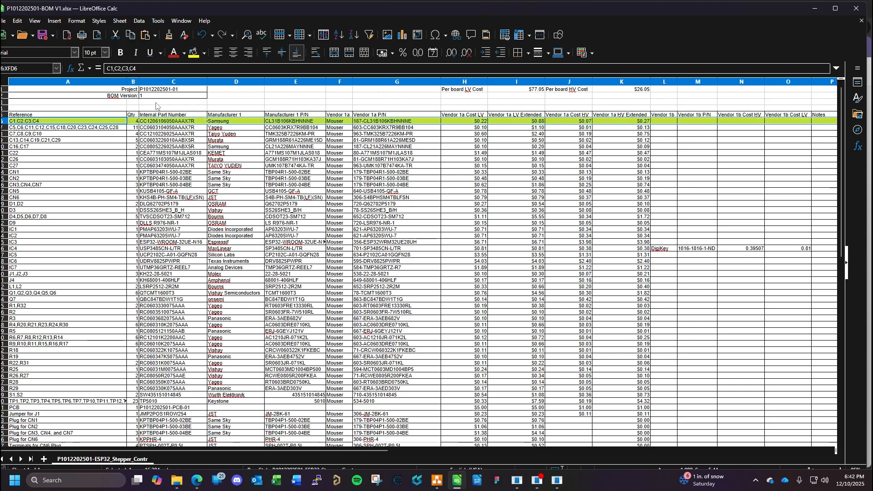
click(170, 127)
key(ctrl+c)
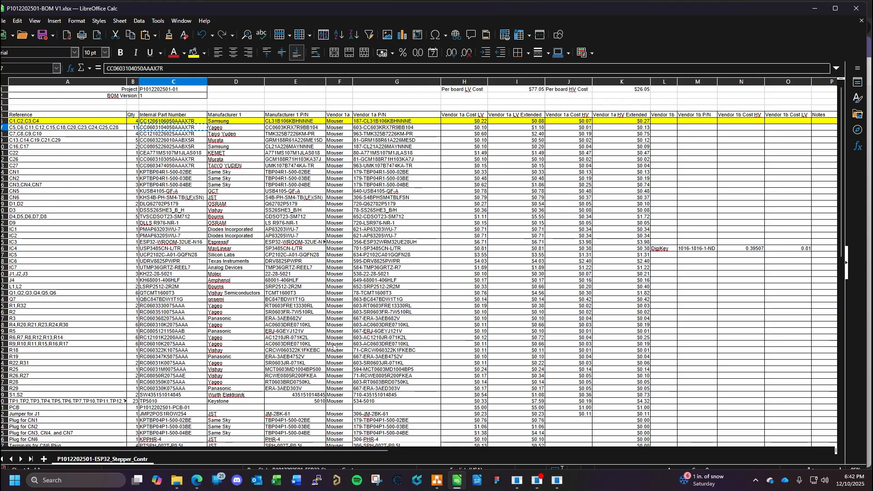
click(197, 481)
click(156, 236)
key(ctrl+v)
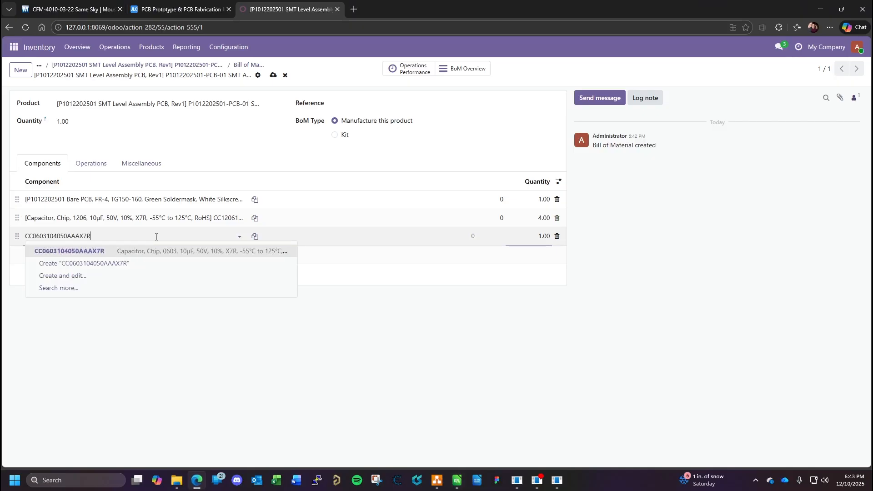
click(158, 252)
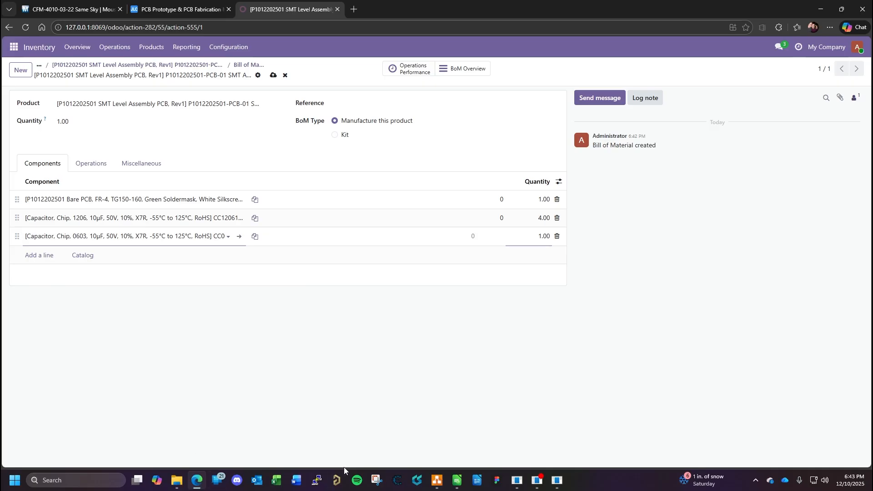
- Check the 0603 capacitor's quantity in the BOM spreadsheet, set its component quantity to 11 in Odoo and start another line
click(193, 483)
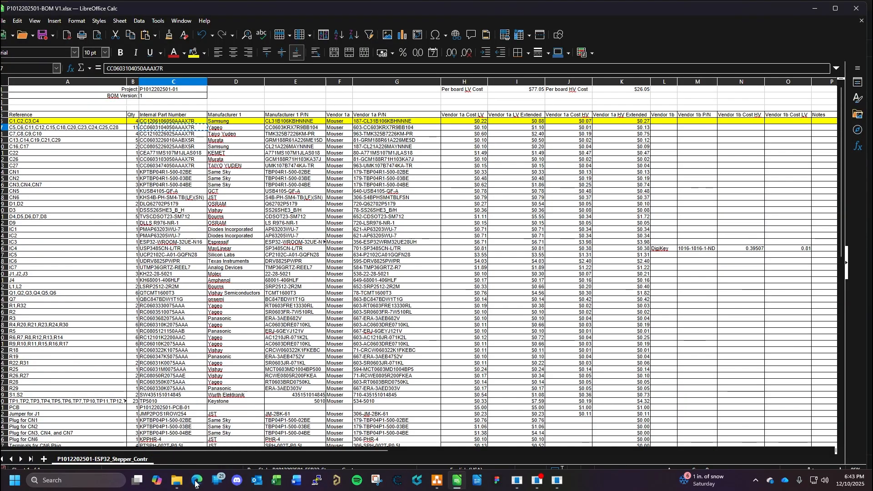
click(196, 482)
click(543, 237)
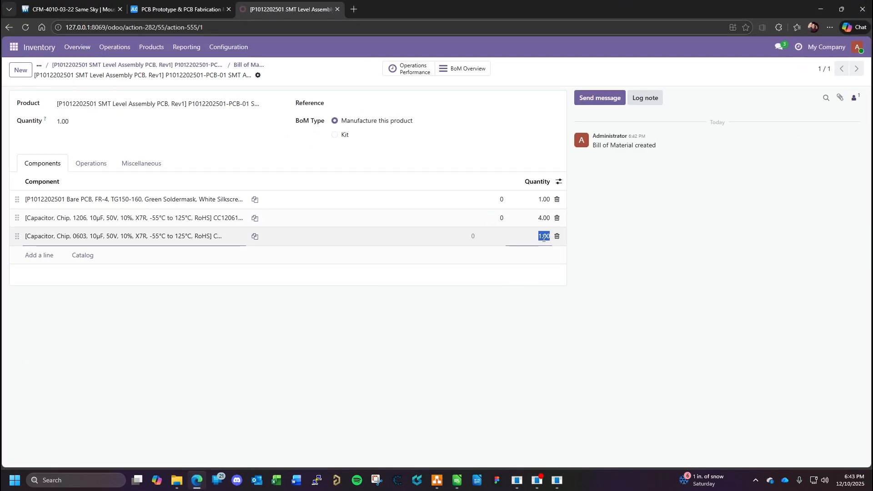
text(11.0)
key(Return)
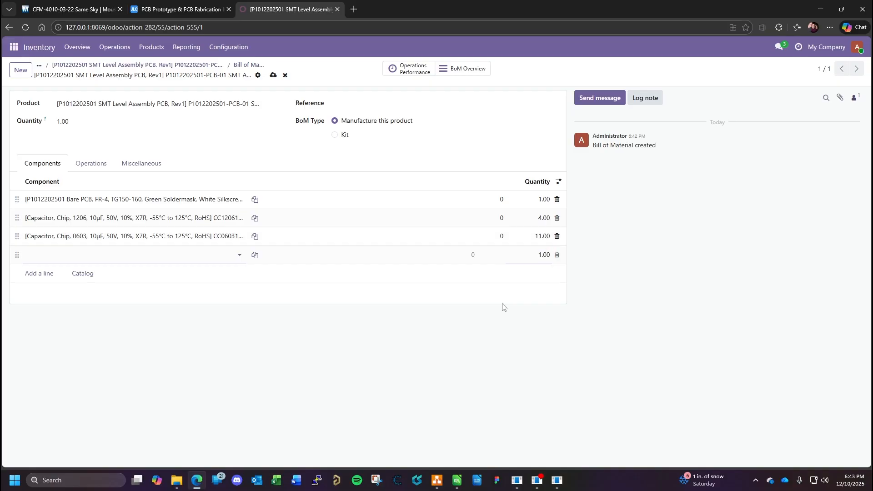
click(457, 480)
click(4, 127)
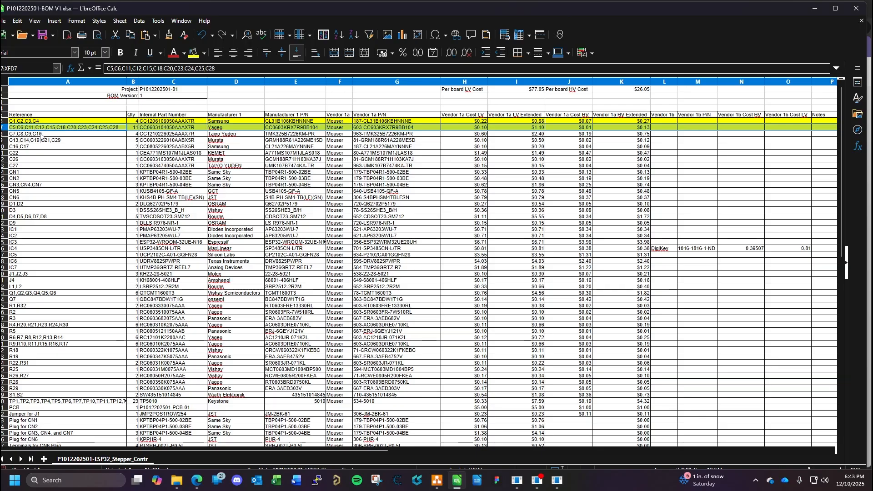
click(155, 135)
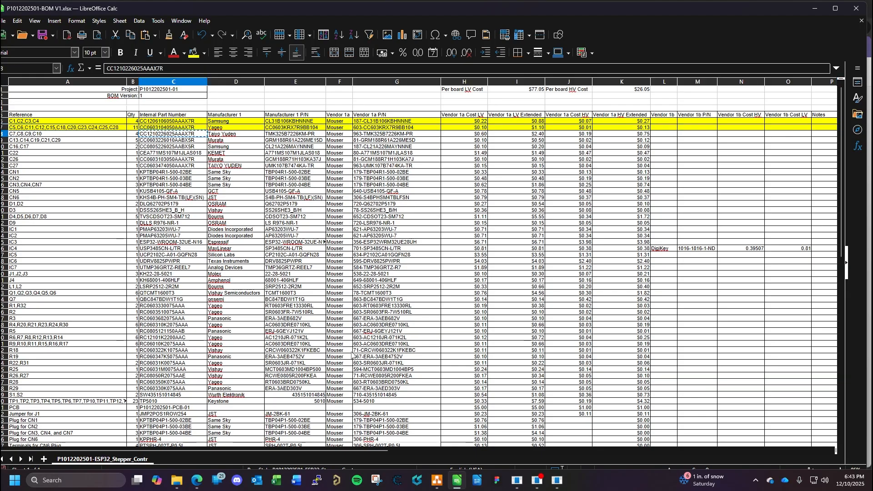
click(197, 480)
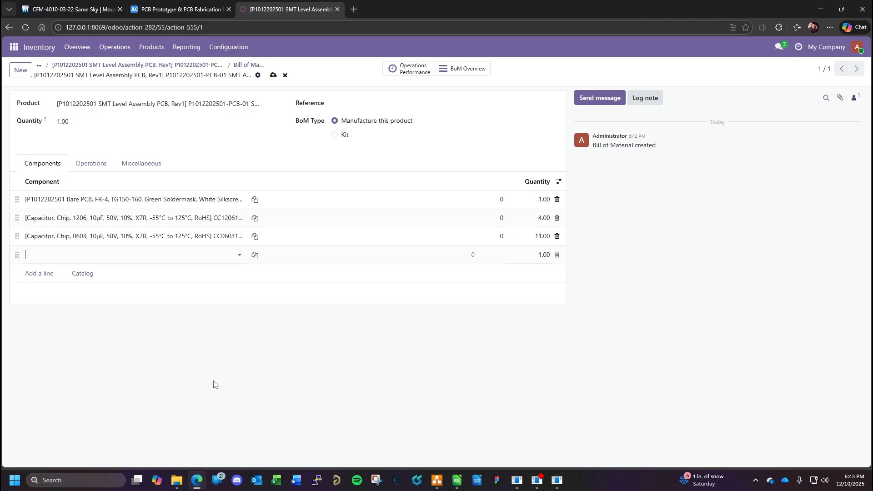
key(ctrl+v)
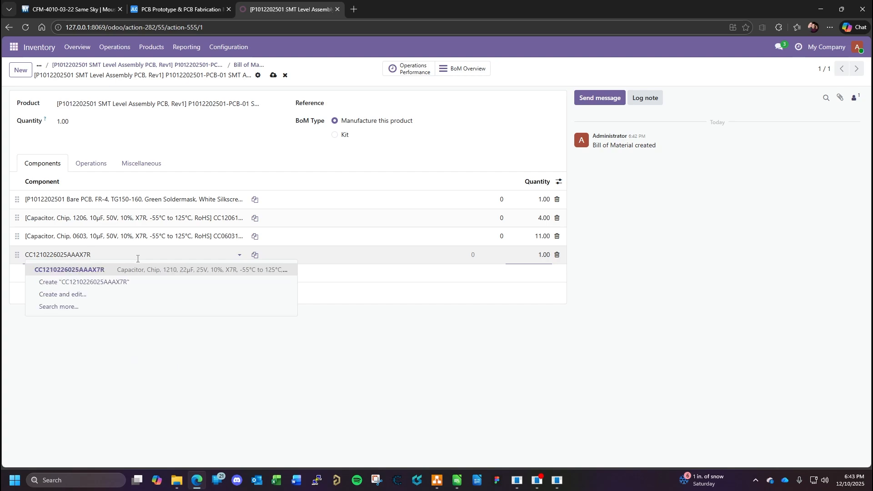
click(152, 271)
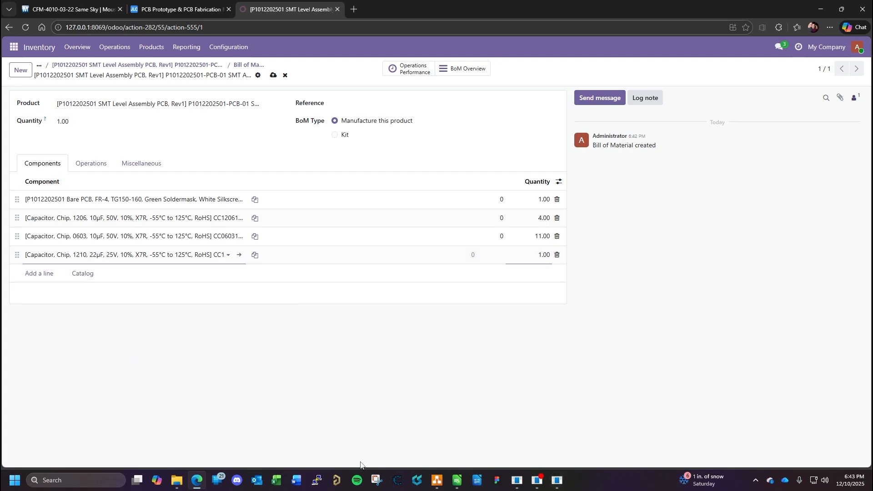
- Check the 1210 capacitor's quantity in the BOM spreadsheet, set its component quantity to 4 in Odoo and start another line
click(196, 481)
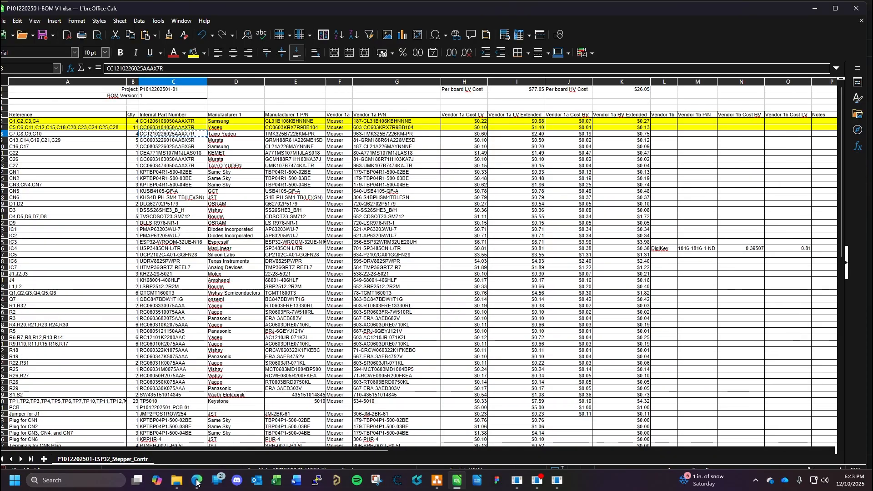
click(196, 481)
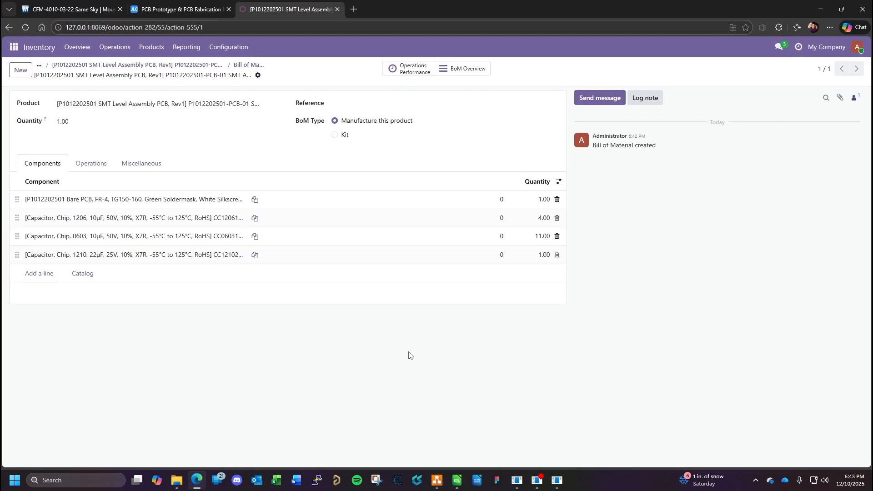
click(542, 255)
text(4)
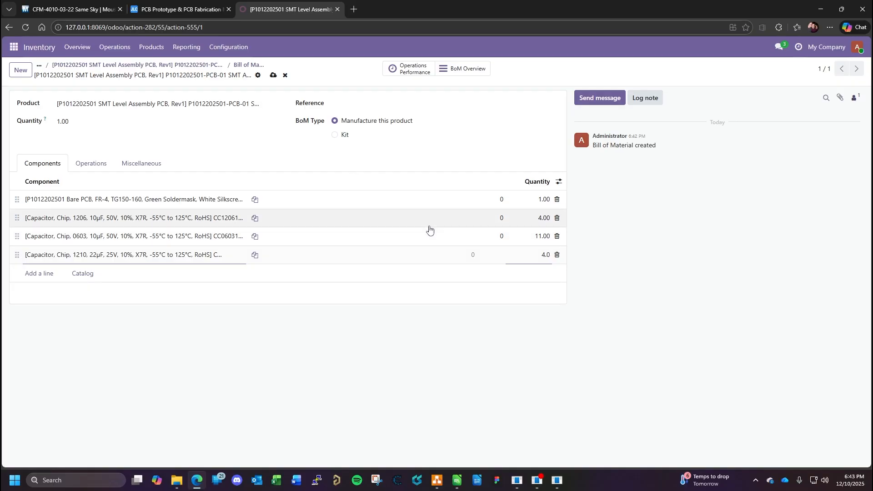
click(33, 279)
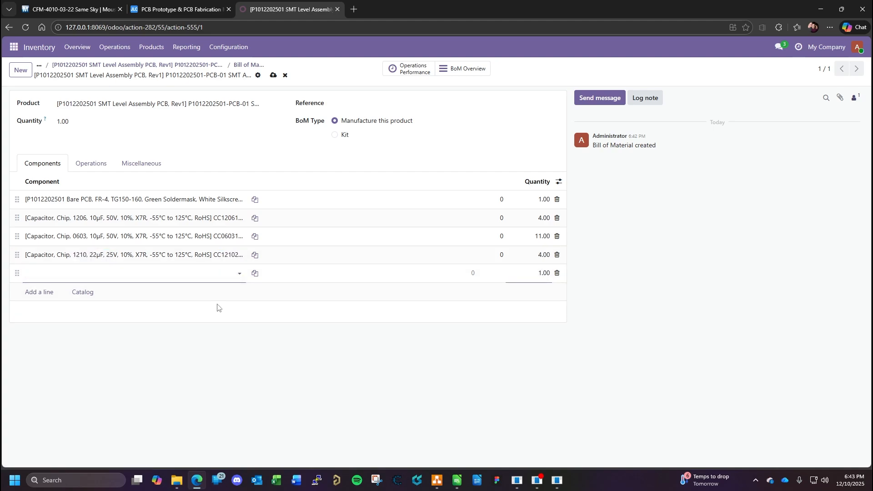
click(457, 480)
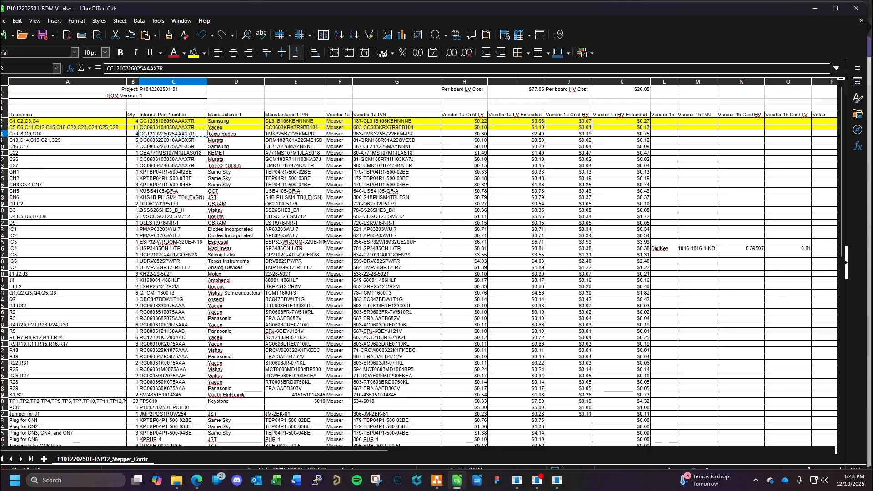
click(4, 134)
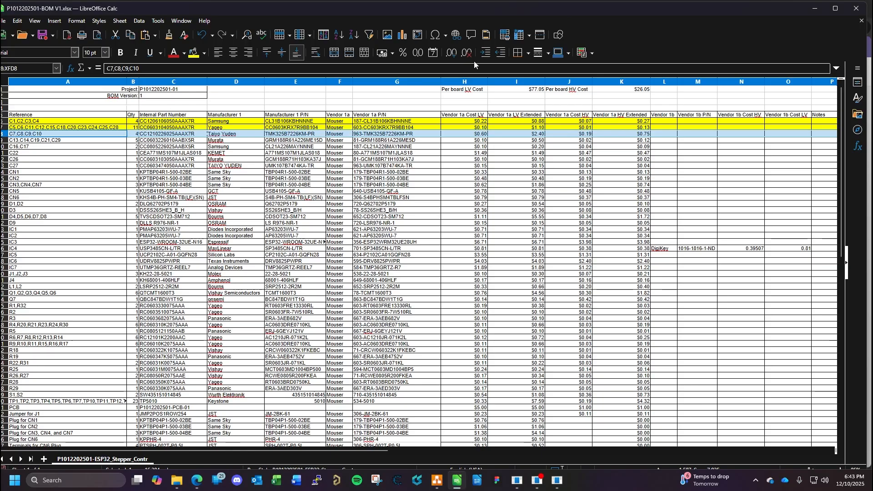
click(193, 57)
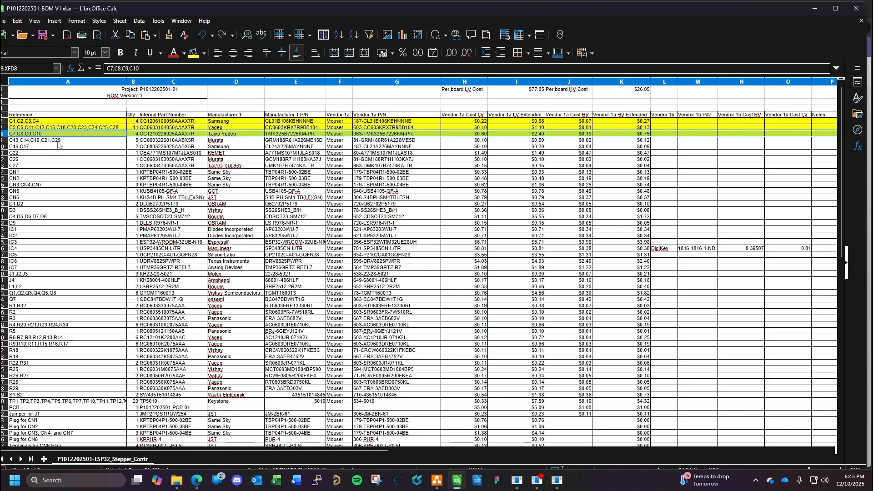
click(148, 141)
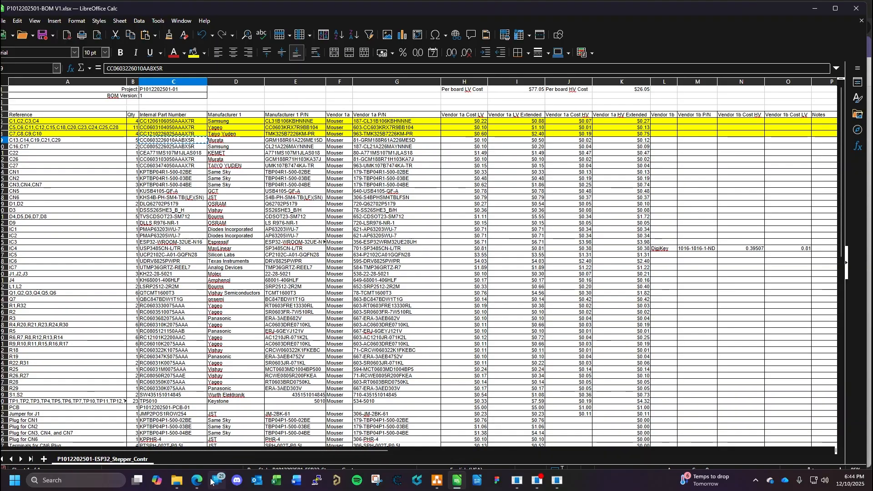
- Check the quantity of C13,C14,C19,C21,C29 in the BOM spreadsheet and return to the Odoo bill of materials
click(197, 480)
key(ctrl+v)
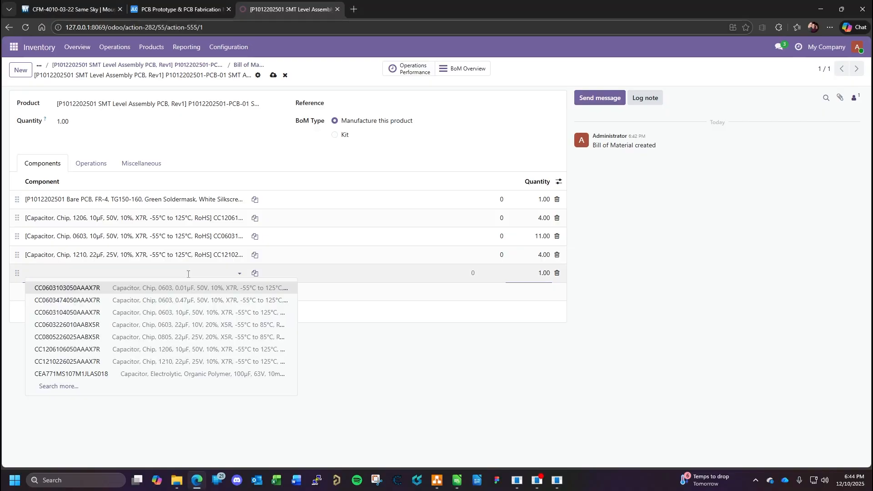
click(537, 282)
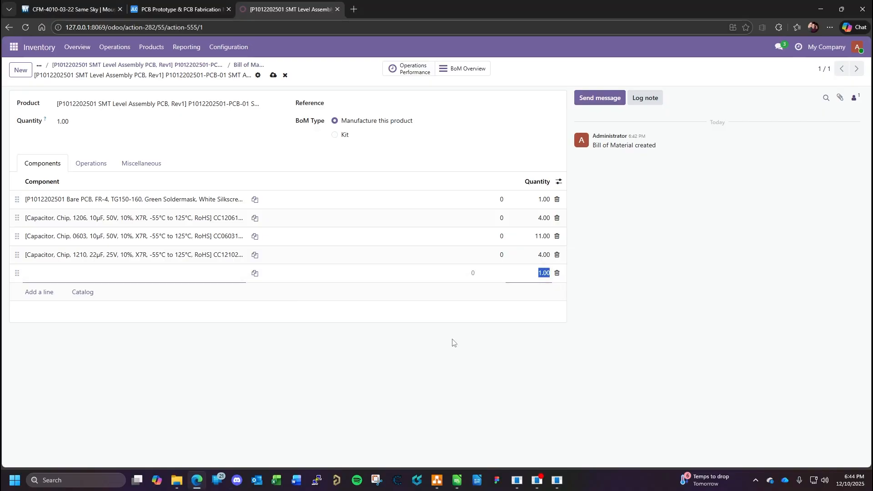
click(176, 480)
click(192, 481)
click(193, 480)
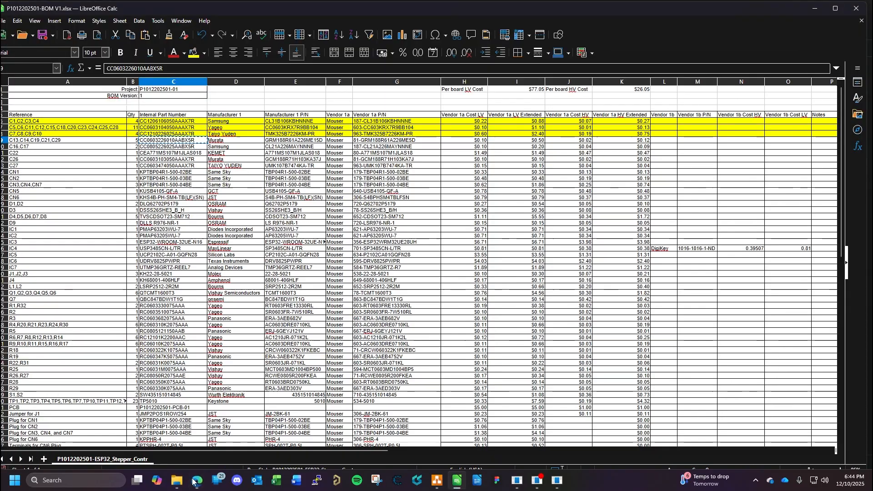
click(193, 480)
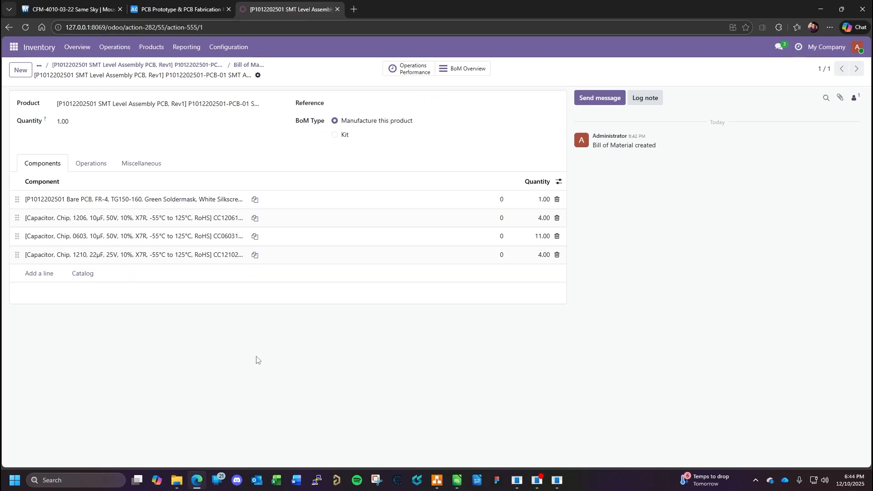
click(42, 274)
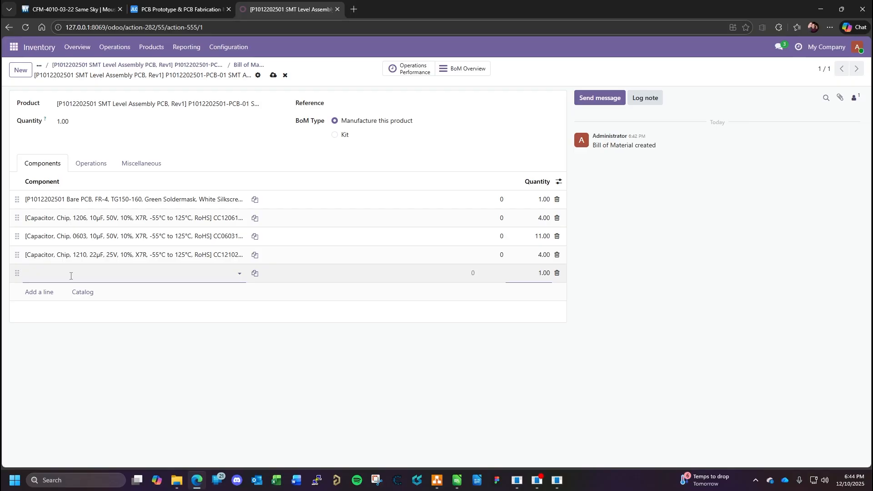
key(ctrl+v)
click(547, 275)
text(5)
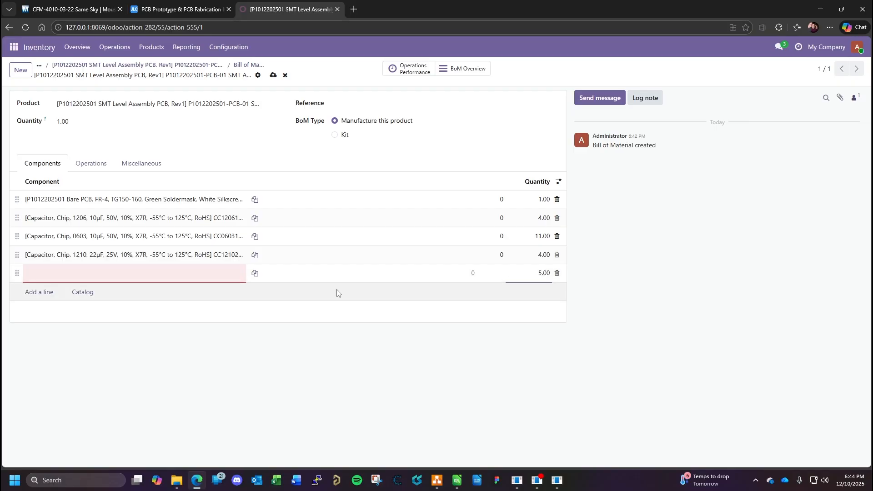
click(216, 272)
key(ctrl+v)
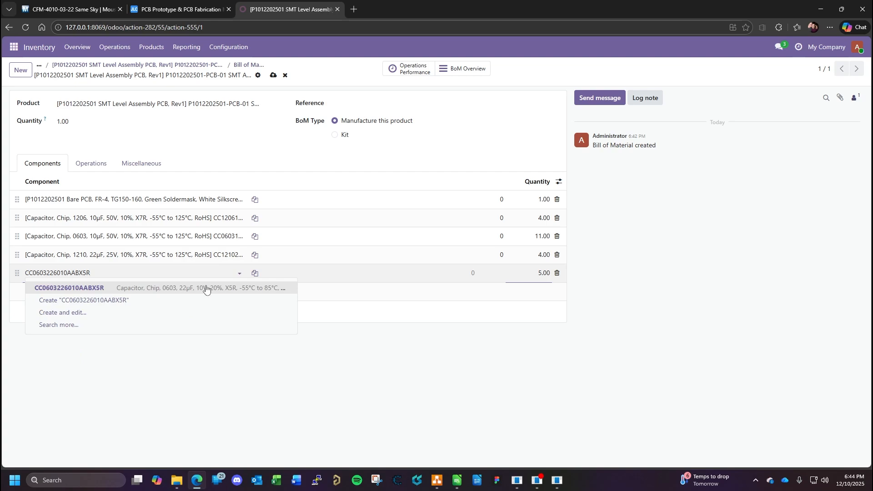
click(206, 289)
key(Return)
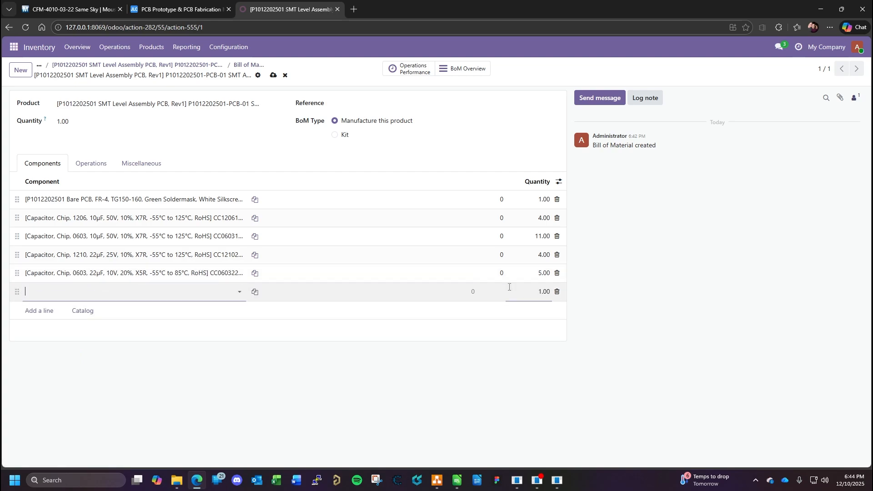
click(457, 480)
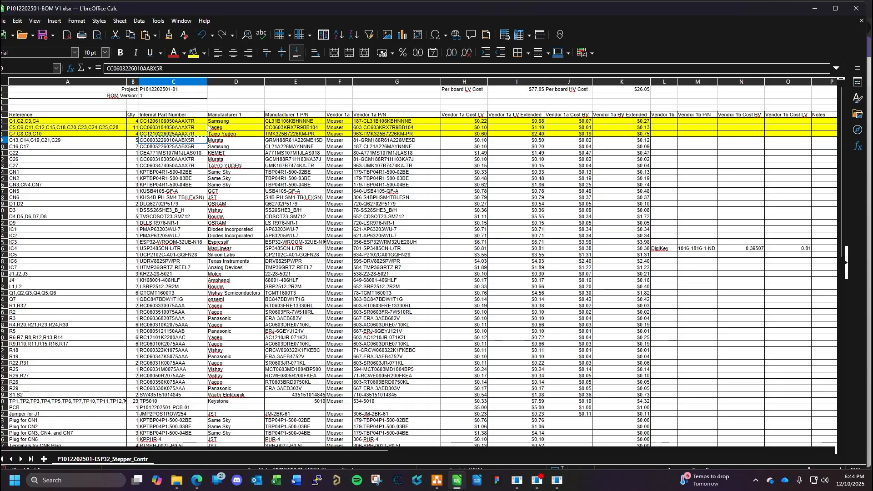
click(30, 141)
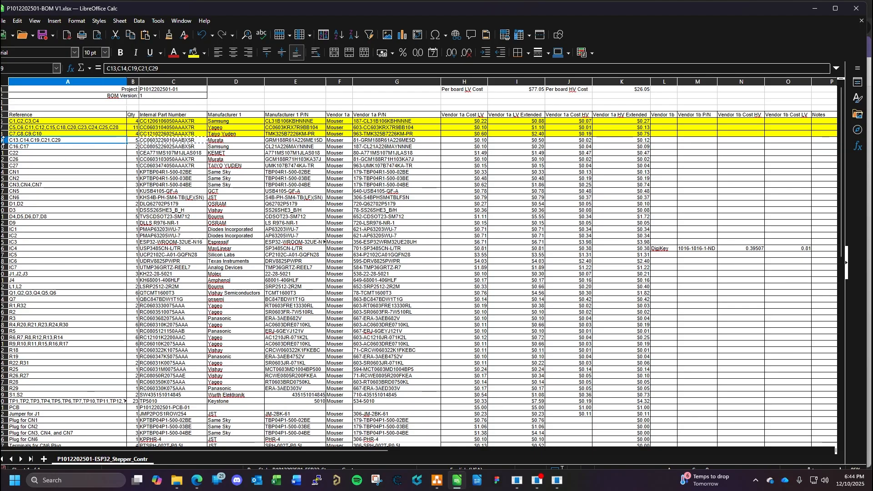
click(3, 141)
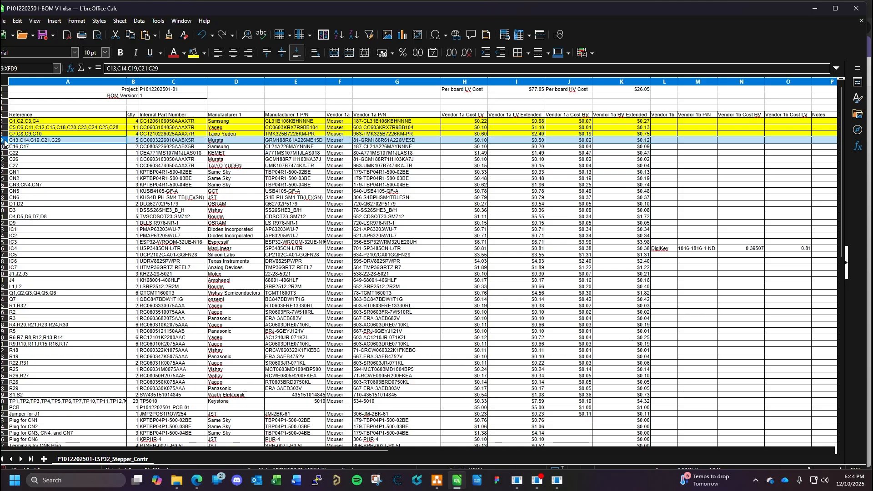
click(195, 60)
ctrl+scroll(159, 146, up, 3)
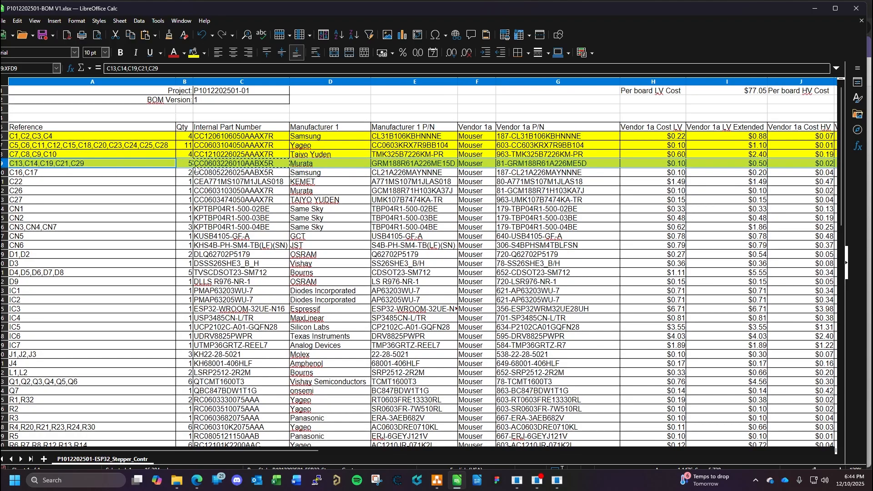
click(226, 175)
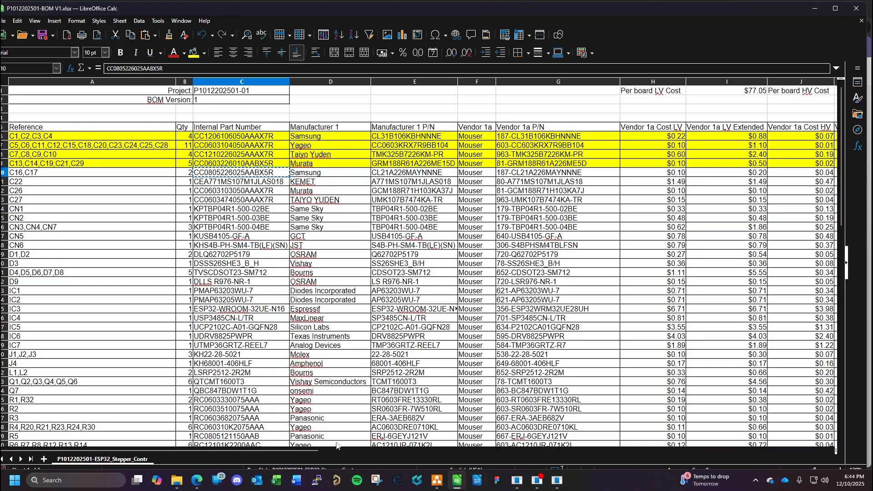
click(197, 480)
click(125, 296)
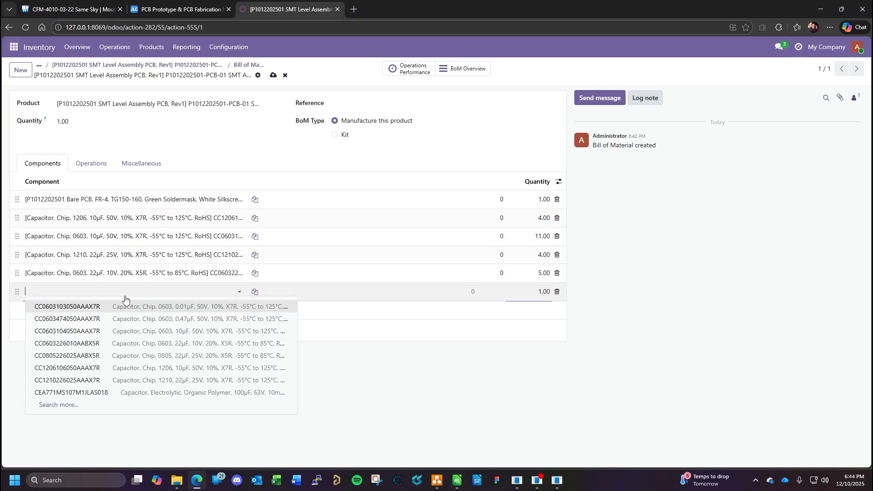
key(ctrl+v)
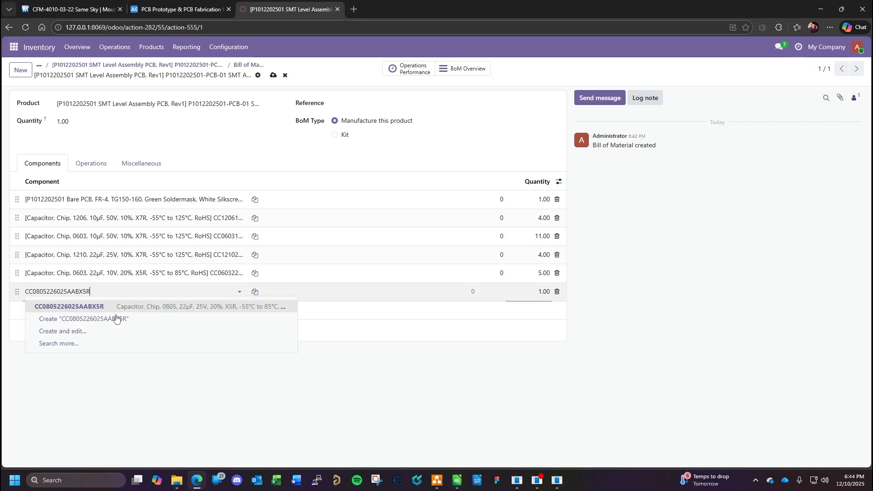
click(188, 310)
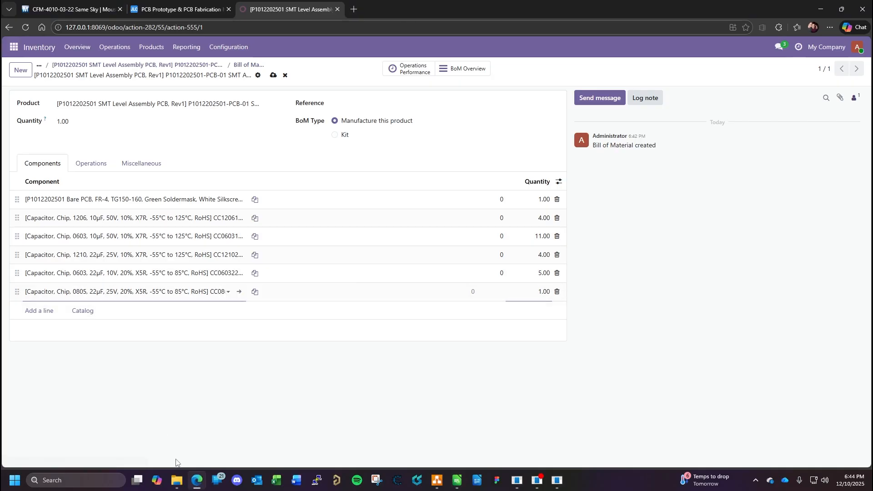
click(199, 484)
click(197, 481)
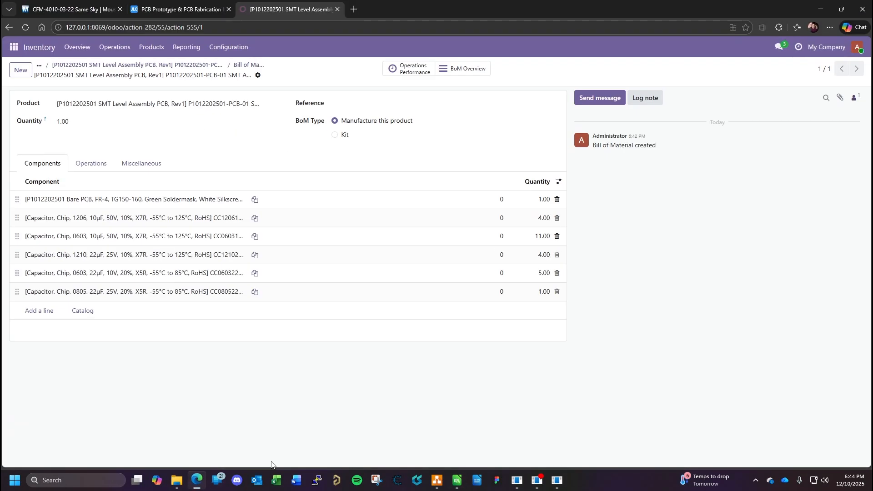
click(545, 293)
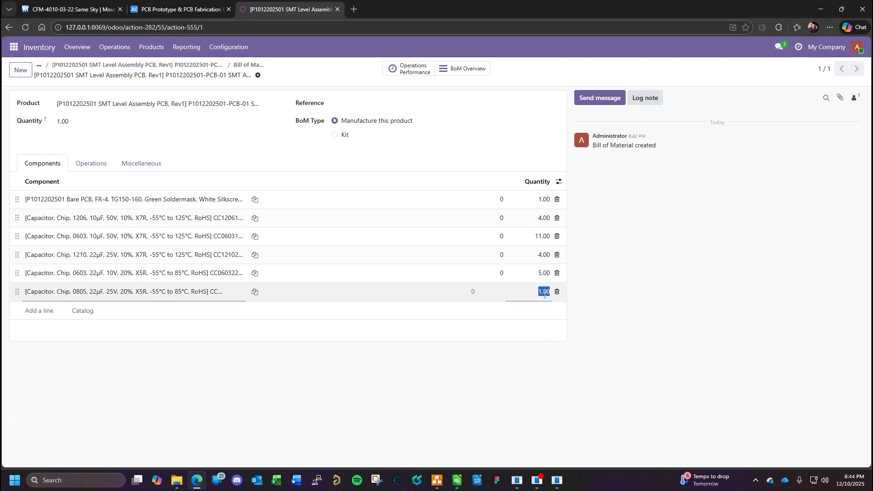
text(2)
key(Return)
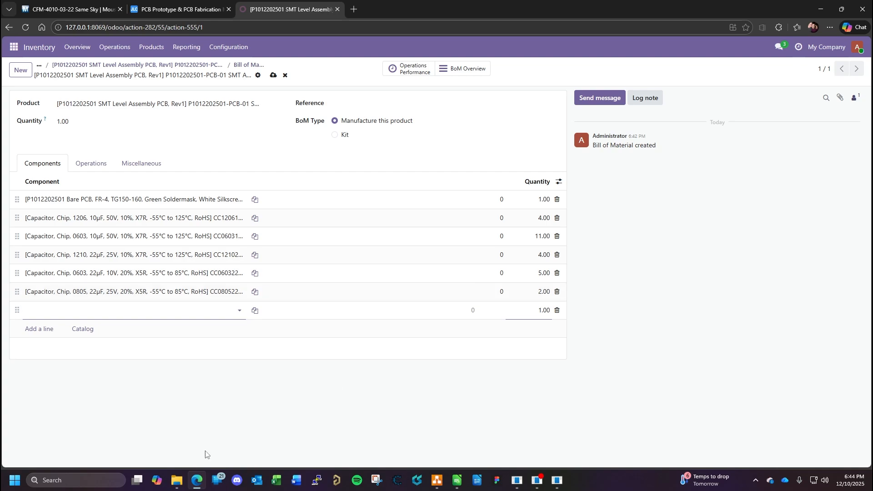
- Bring up the BOM spreadsheet and move its window off this display, clear of the Odoo bill of materials
click(458, 480)
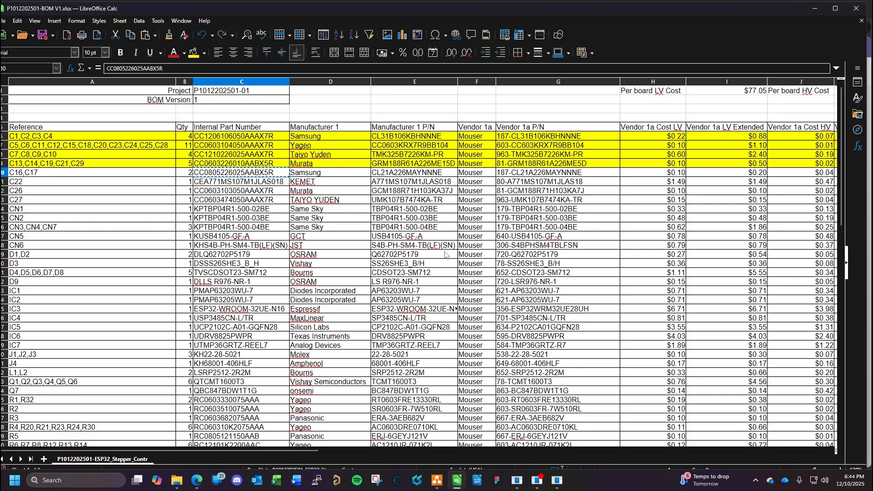
drag(547, 9, 0, 87)
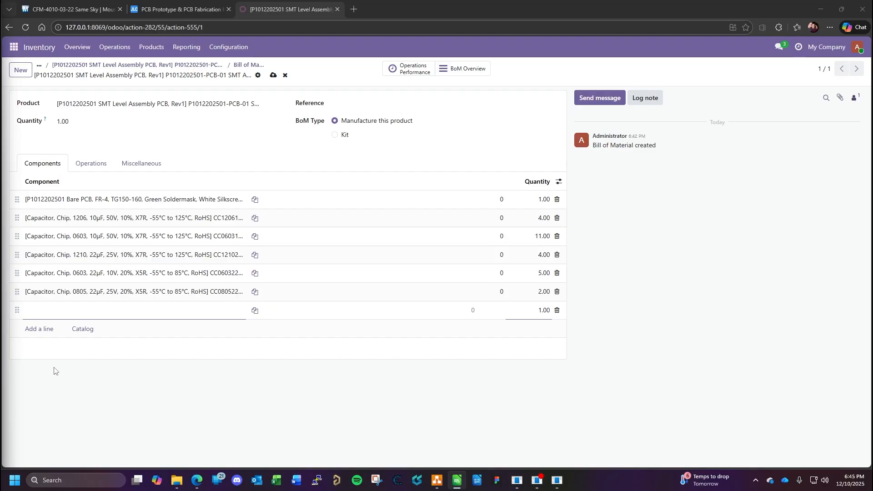
- Add electrolytic capacitor CEA771MS107M1JLAS018 as a component with a quantity of 1, start another line and switch to the BOM spreadsheet
click(77, 311)
text(CEA771MS107M1JLAS018)
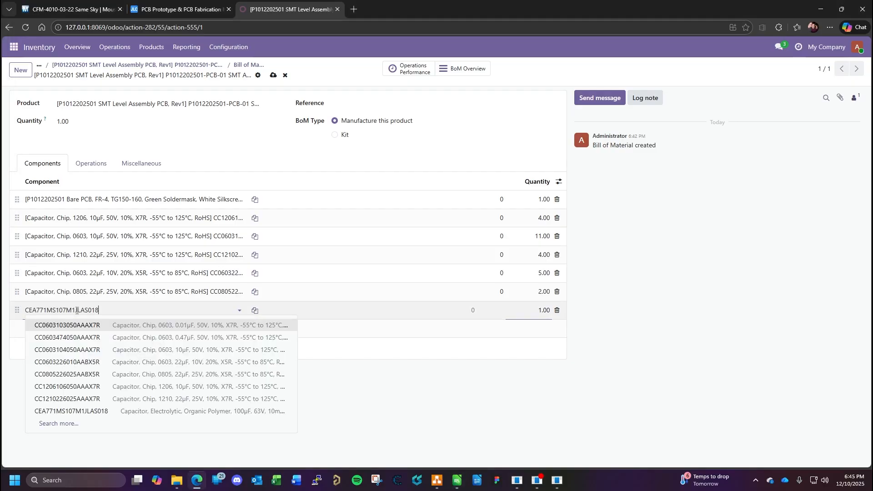
click(208, 325)
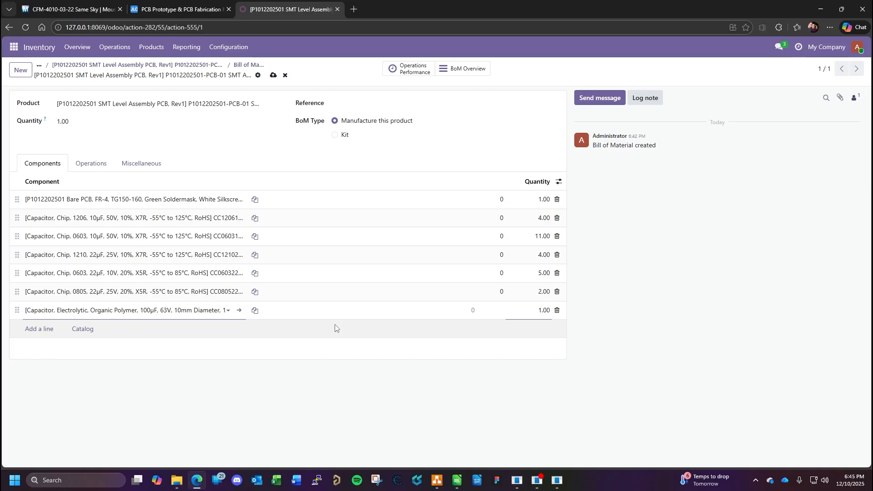
click(540, 311)
key(Return)
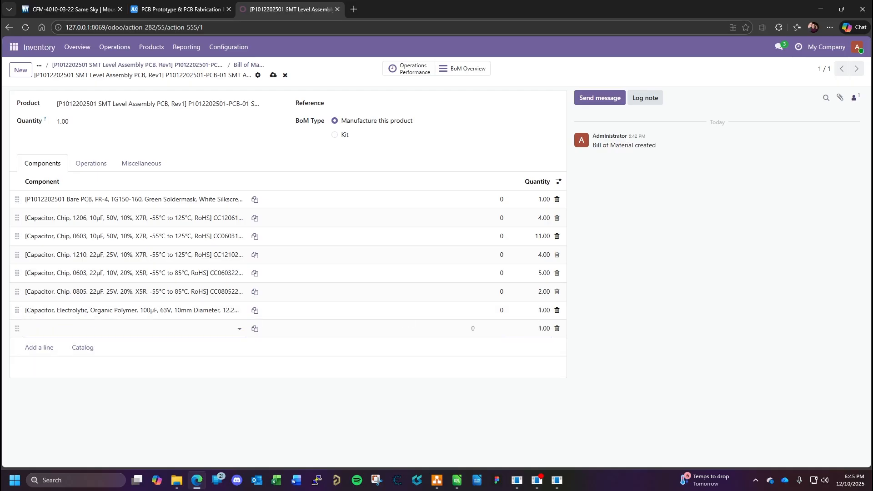
key(alt+Tab)
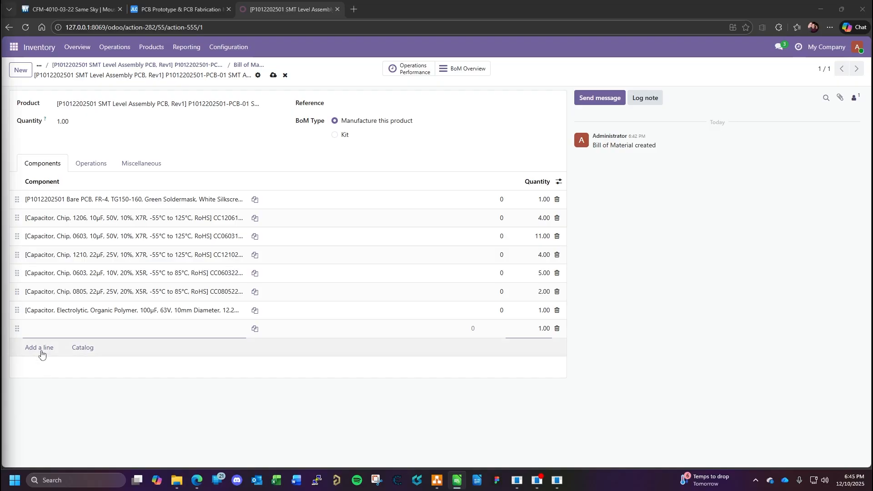
click(42, 331)
key(ctrl+v)
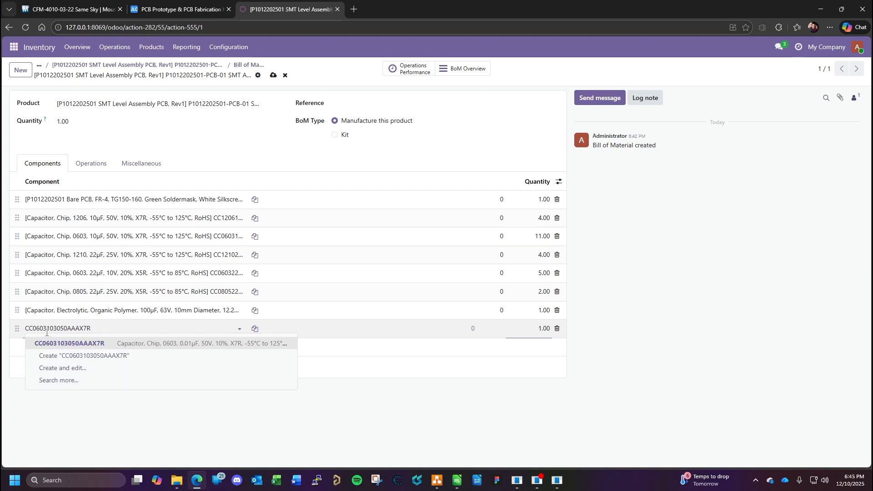
click(116, 346)
click(556, 329)
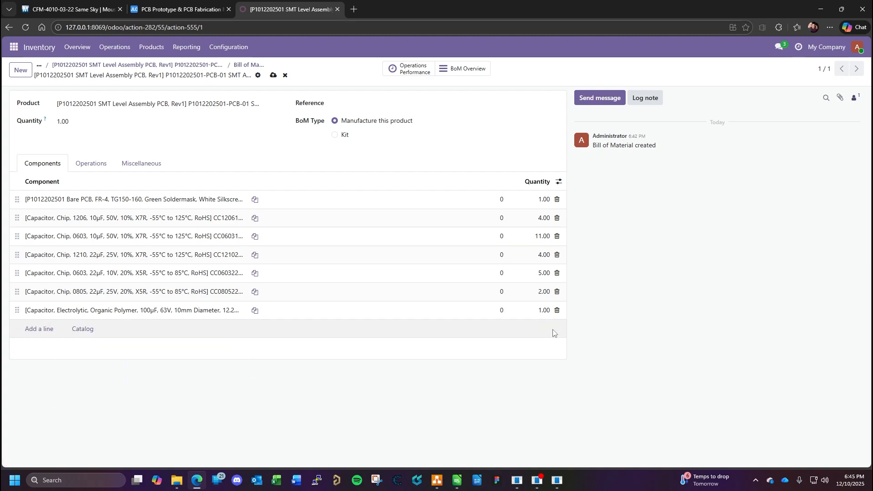
click(37, 329)
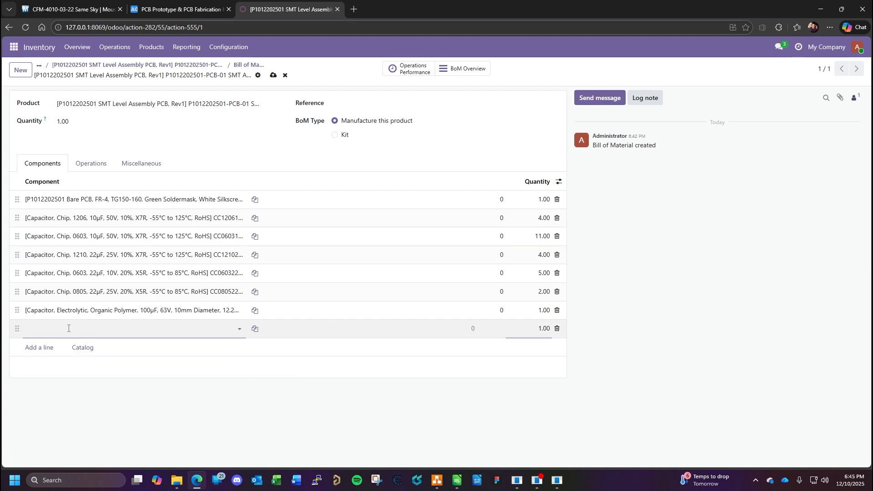
key(ctrl+v)
click(106, 346)
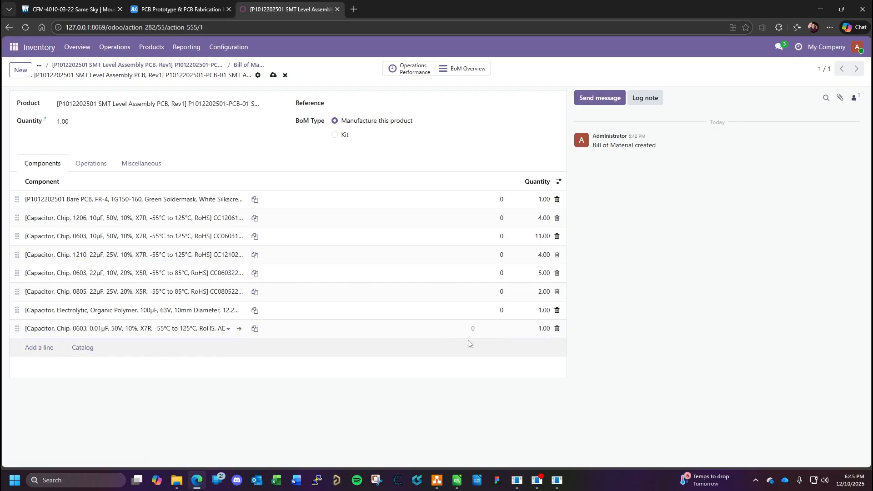
click(535, 332)
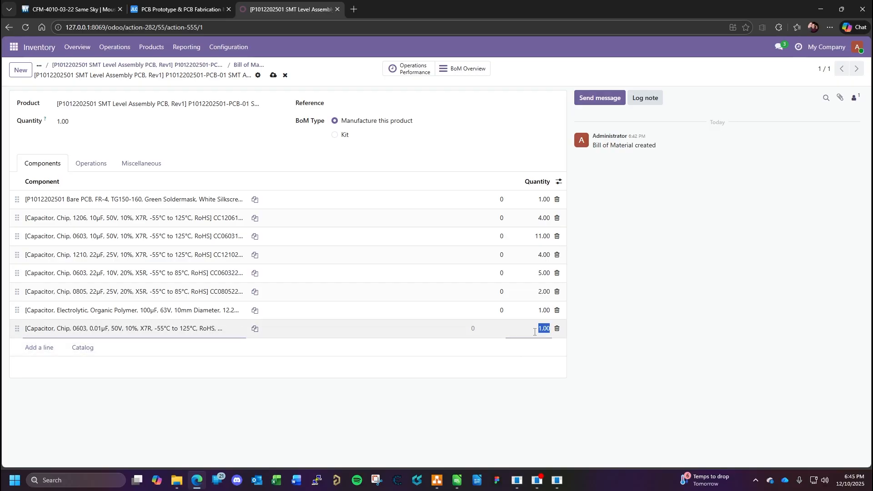
key(Return)
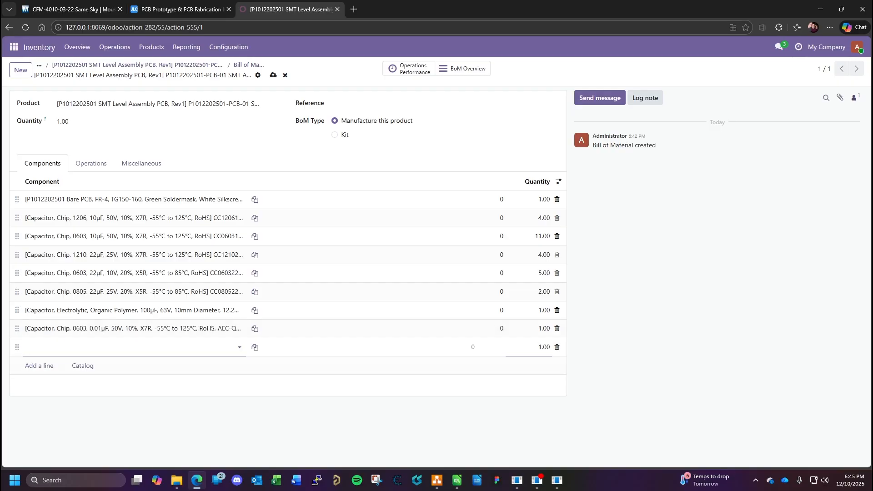
key(alt+Tab)
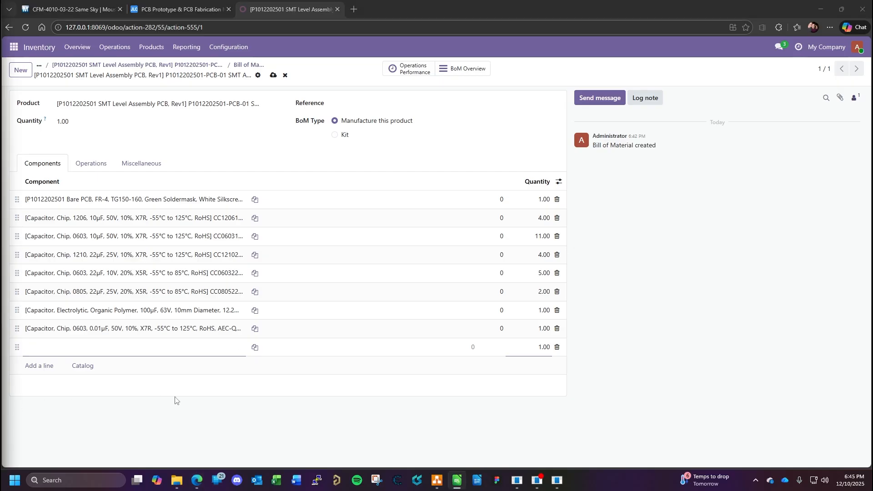
click(191, 348)
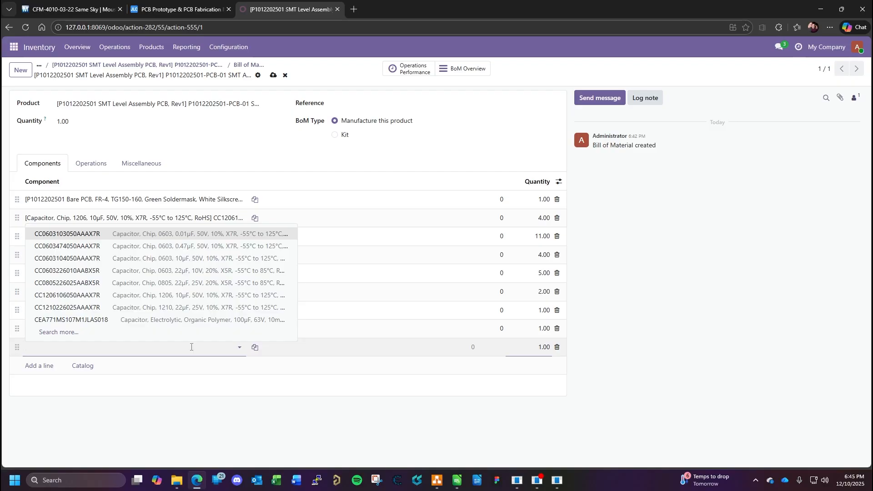
key(ctrl+v)
click(150, 297)
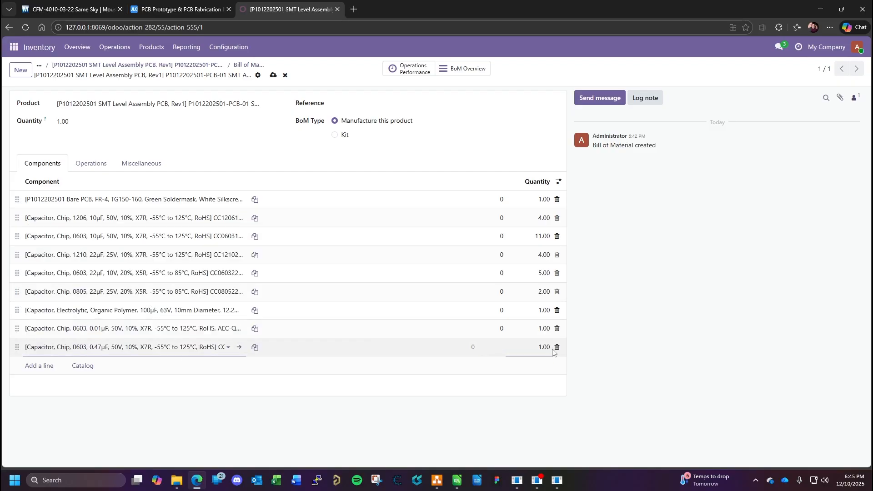
key(Return)
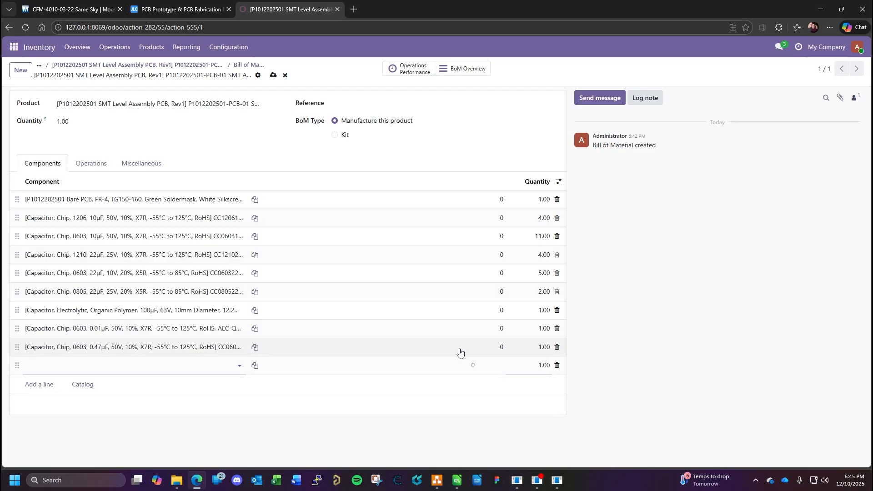
key(alt+Tab)
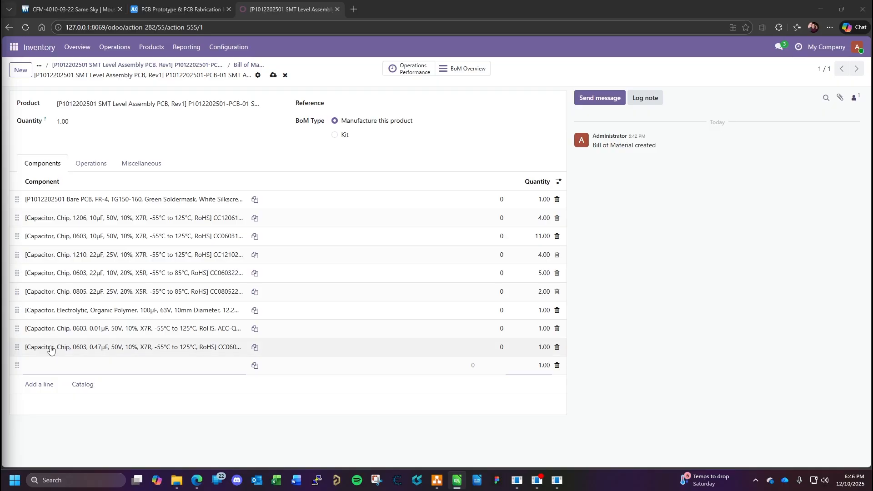
- Add a component line for USB Type C connector KUSB4105-GF-A with a quantity of 1, start another line and switch to the BOM spreadsheet
click(61, 369)
key(ctrl+v)
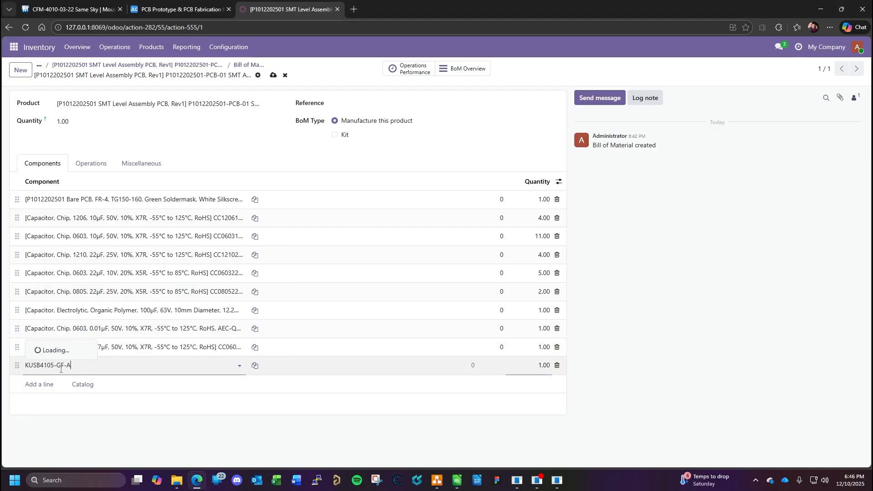
click(97, 311)
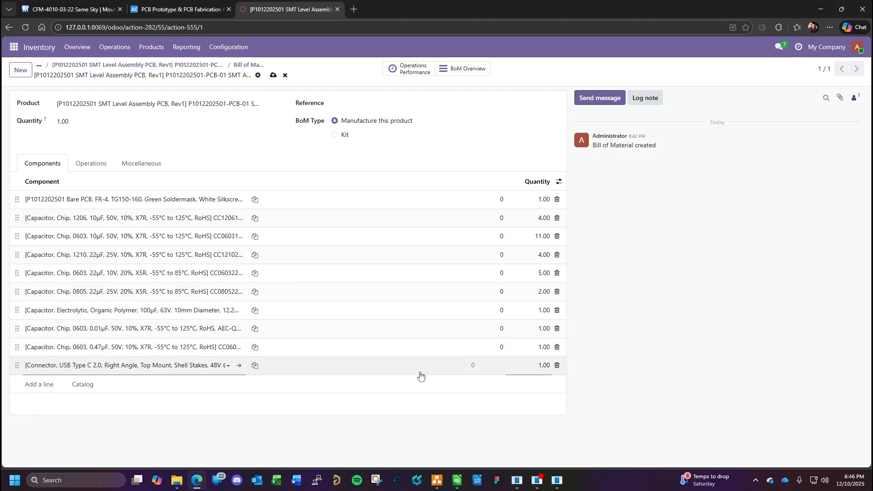
key(Return)
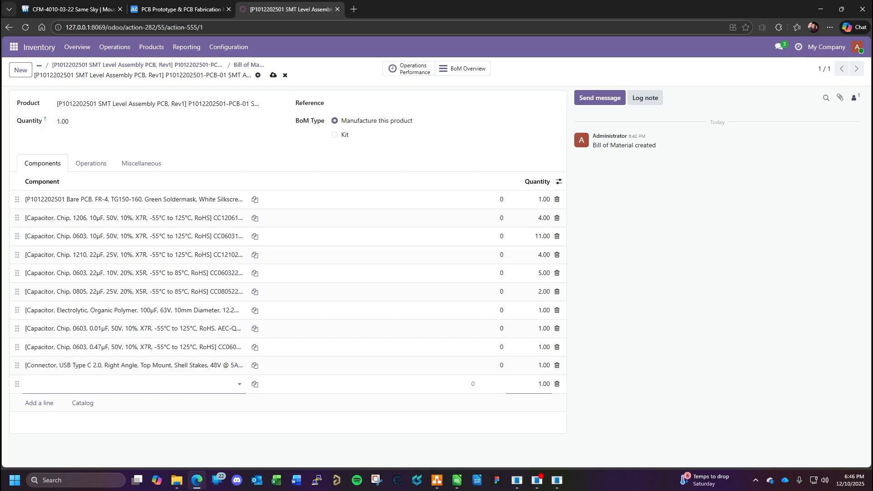
key(alt+Tab)
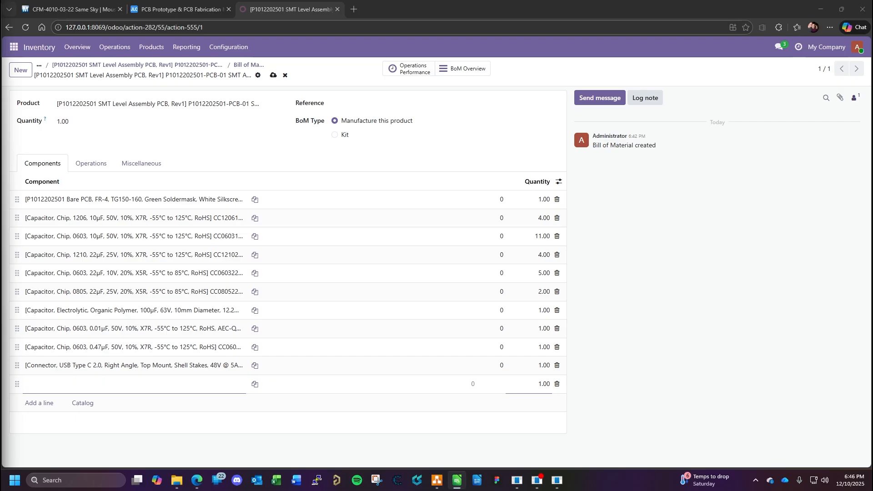
- Add the four-circuit pluggable connector KHS4B-PH-SM4-TB(LF)(SN) as a component with a quantity of 1, start another line and switch to the BOM spreadsheet
click(88, 387)
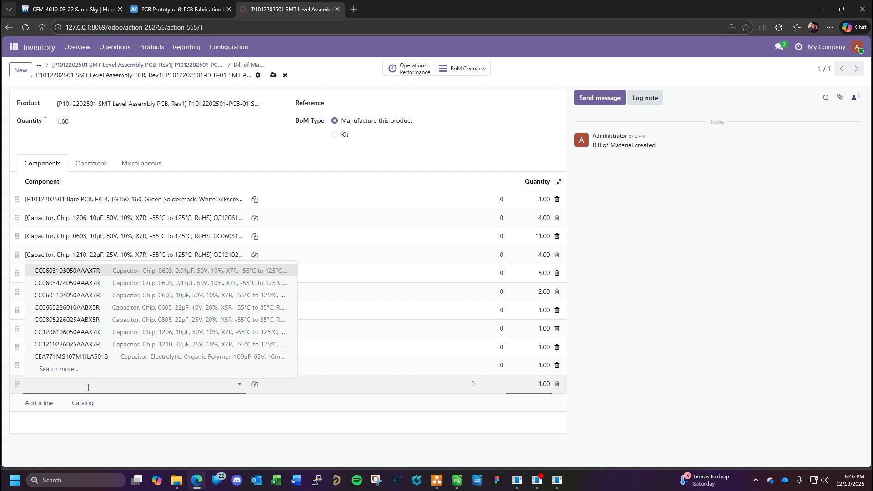
text(KHS4B-PH-SM4-TB(LF)(SN))
click(125, 334)
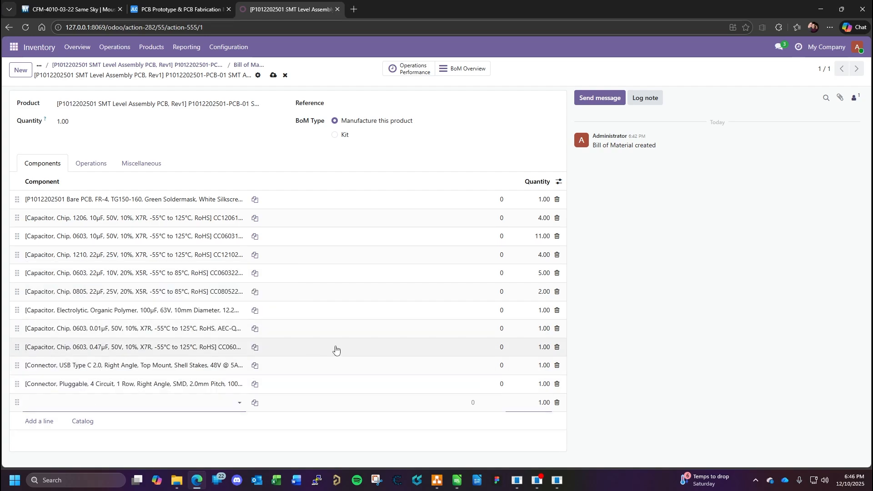
key(Return)
key(alt+Tab)
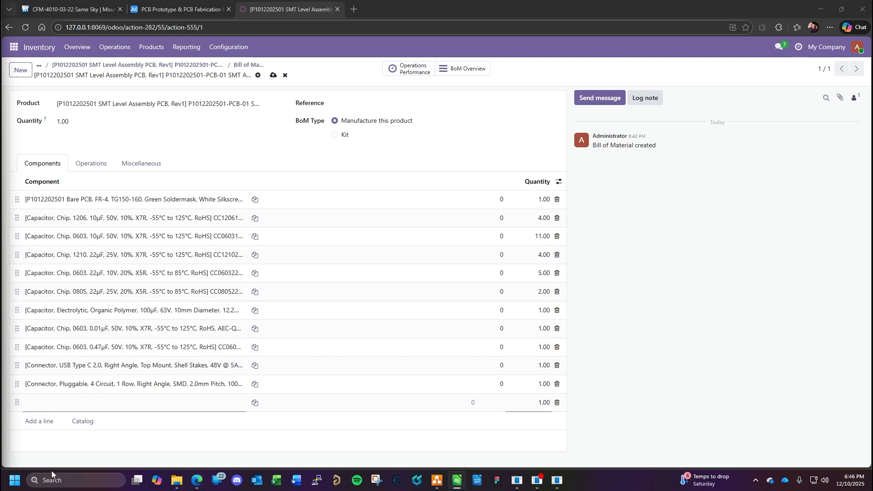
- Add a component line for green LED DLQ62702P5179 with a quantity of 2, start another line and switch to the BOM spreadsheet
click(71, 402)
text(DLQ62702P5179)
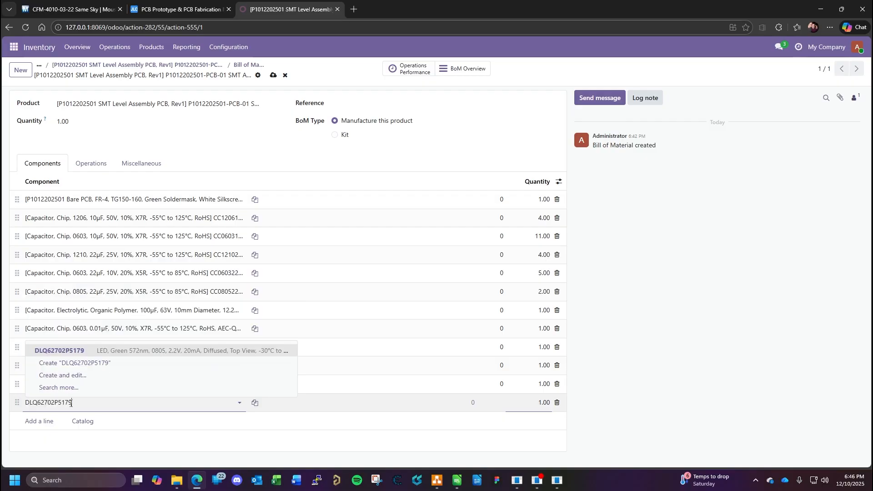
click(181, 351)
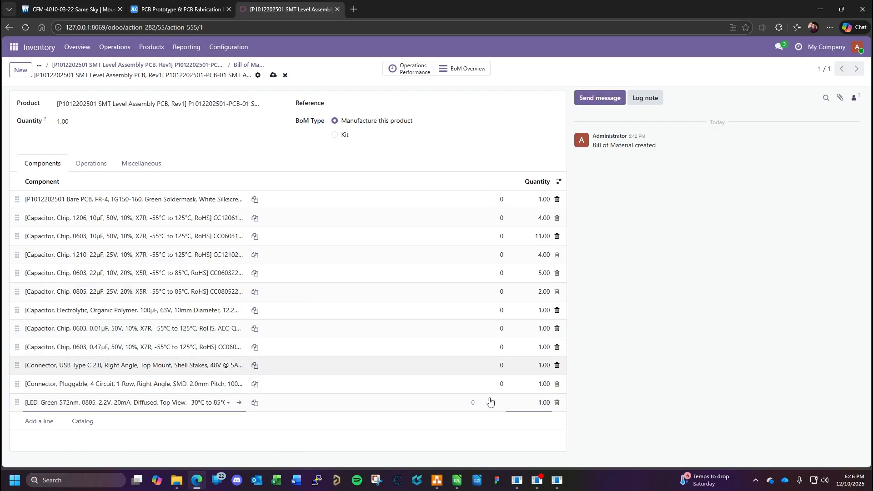
click(535, 403)
text(2)
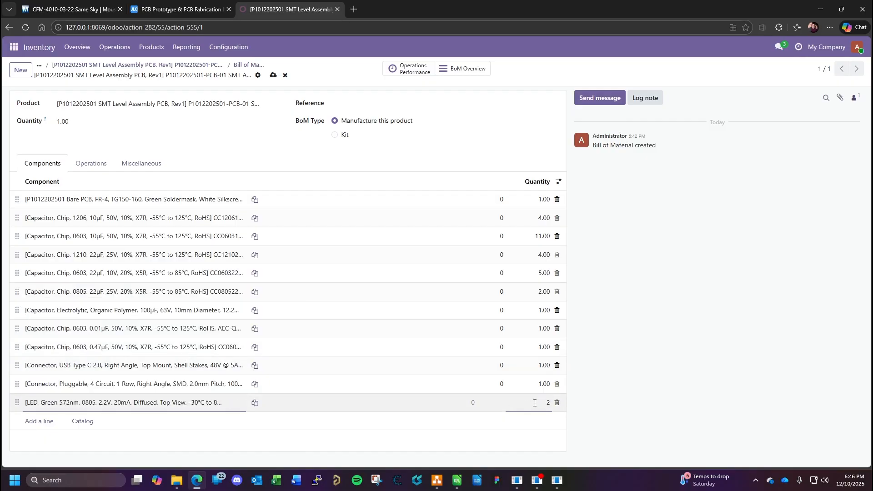
key(Return)
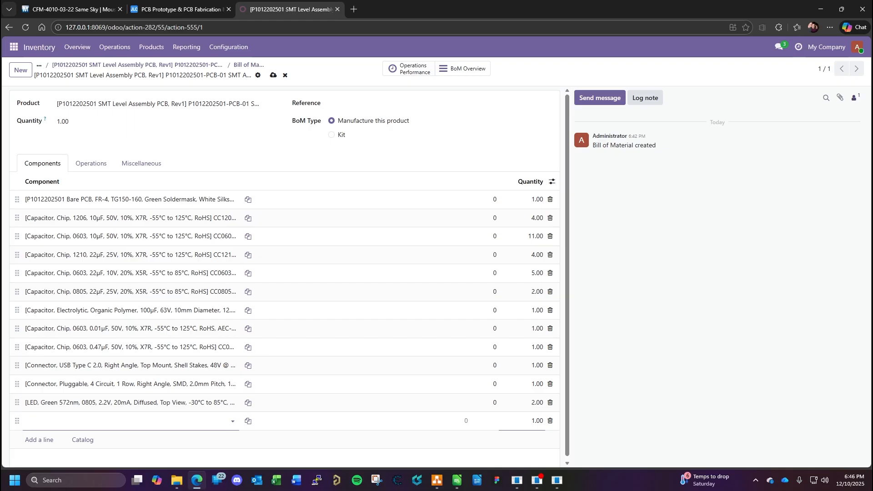
key(alt+Tab)
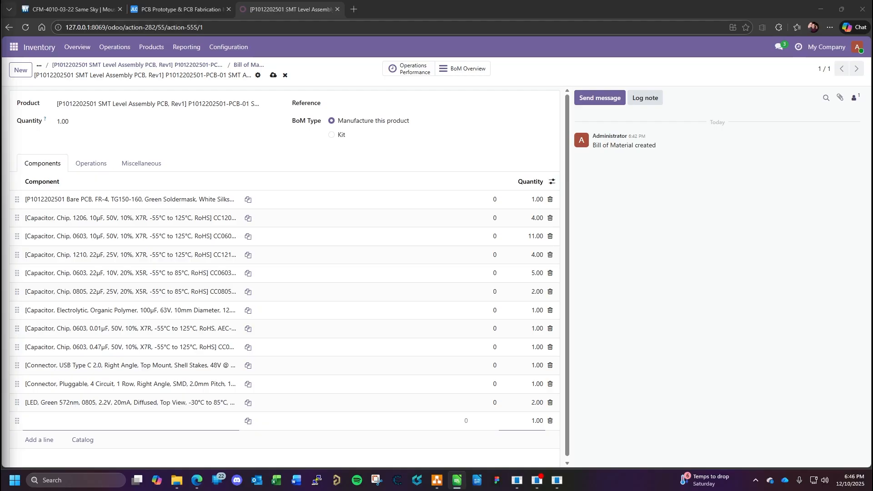
- Add a component line for Schottky diode DSSS26SHE3_B_H with a quantity of 1, start another line and switch to the BOM spreadsheet
click(89, 423)
text(DSSS26SHE3_B_H)
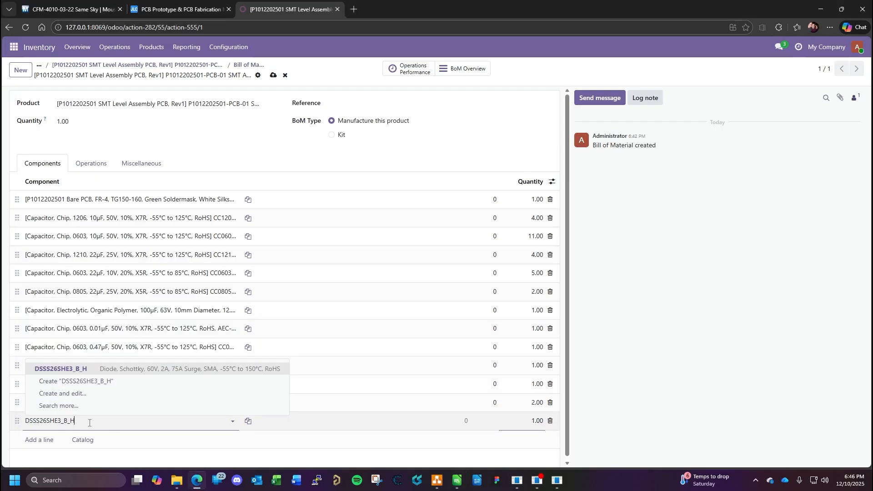
click(111, 368)
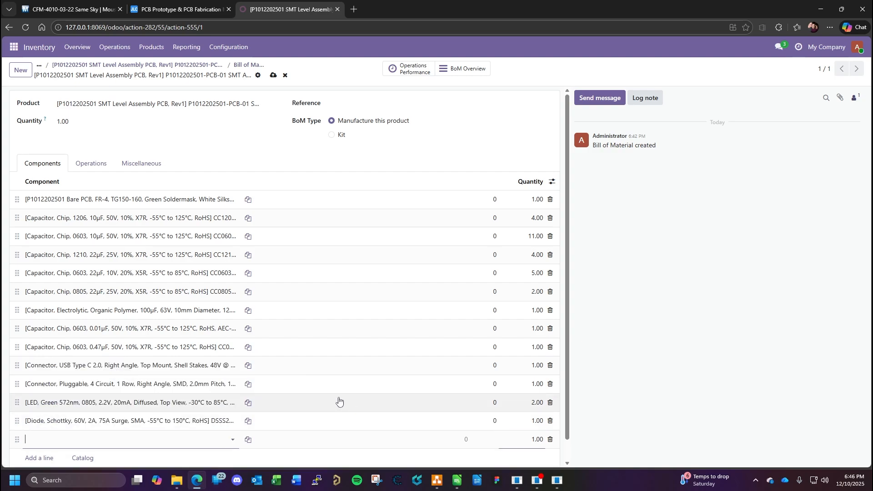
key(Return)
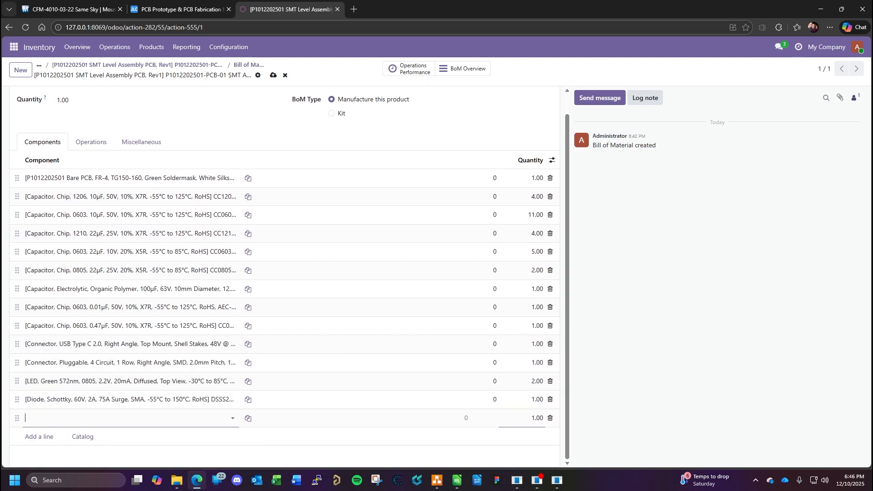
key(alt+Tab)
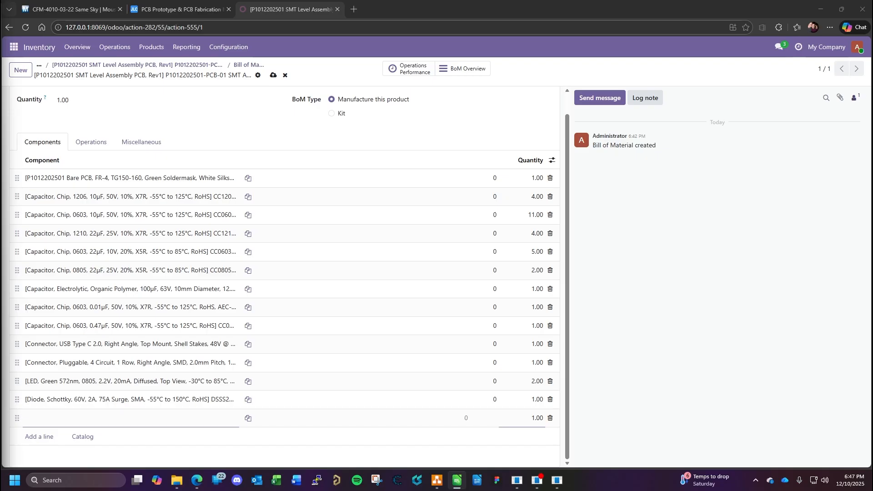
- Add a component line for TVS diode TVSCDSOT23-SM712 with a quantity of 5, start another line and switch to the BOM spreadsheet
click(65, 426)
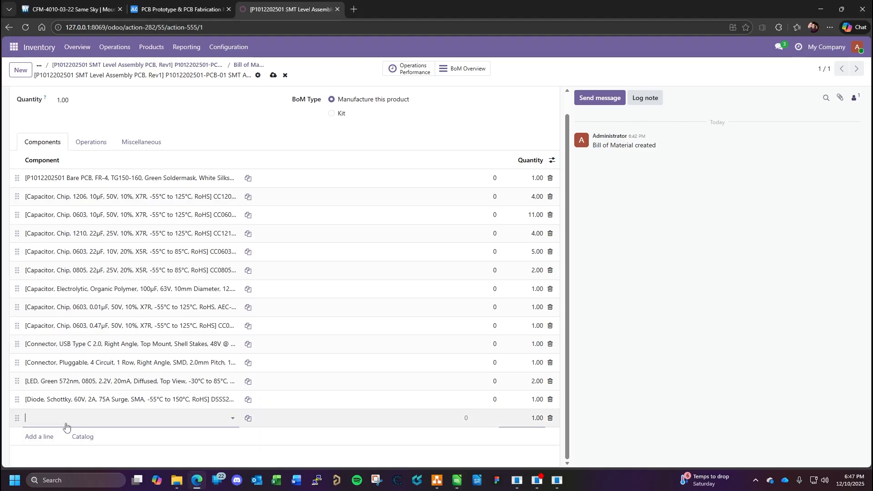
key(ctrl+v)
click(134, 366)
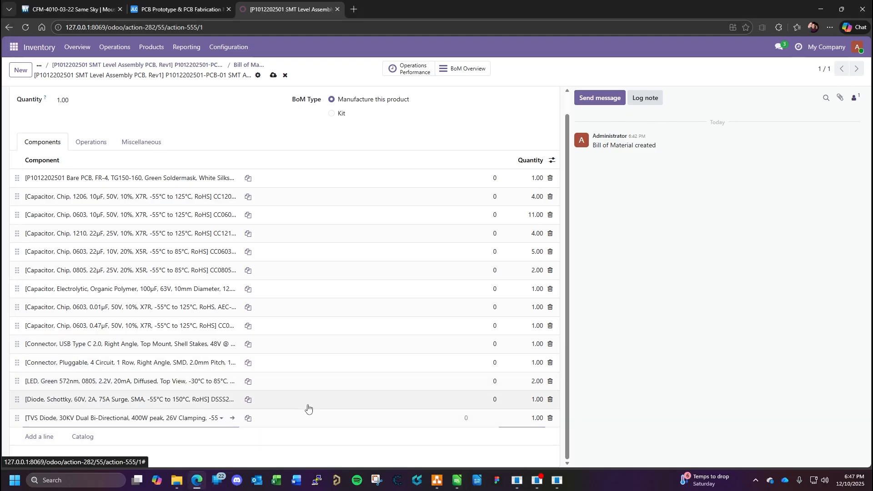
click(519, 418)
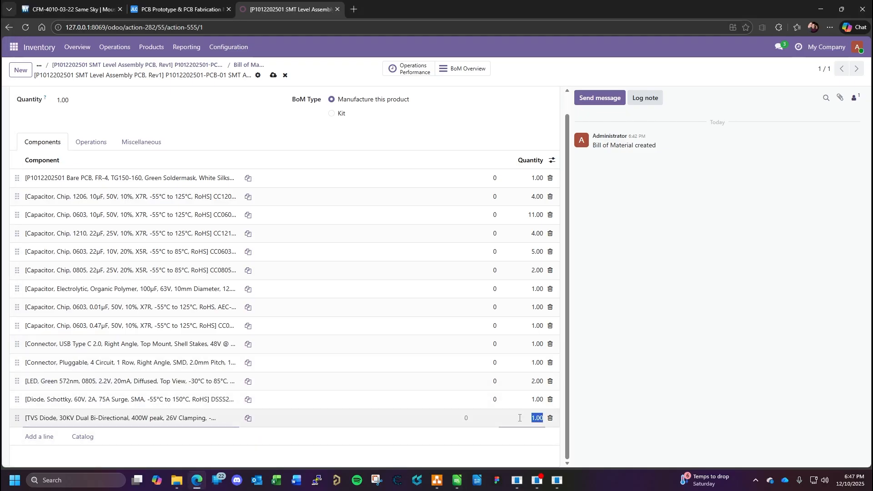
text(5)
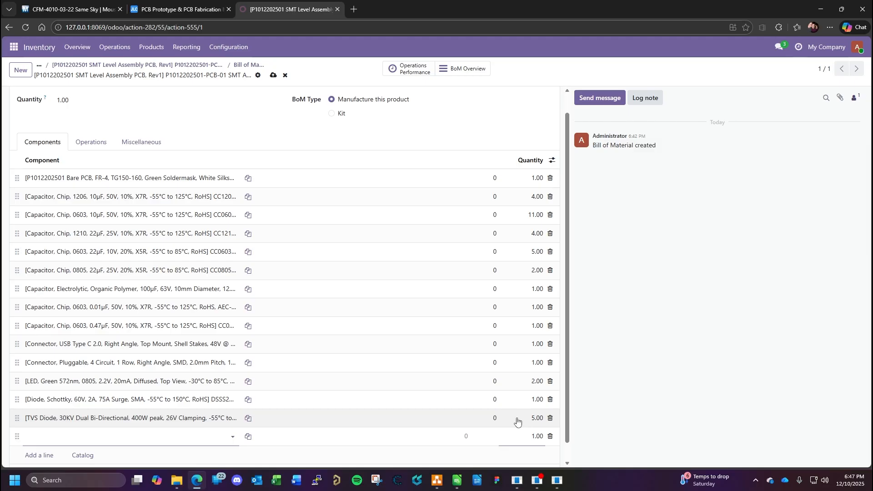
key(Return)
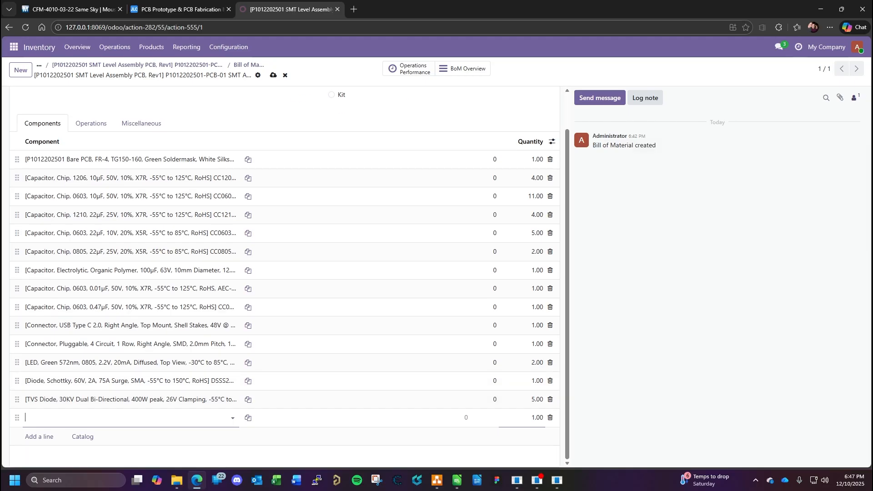
key(alt+Tab)
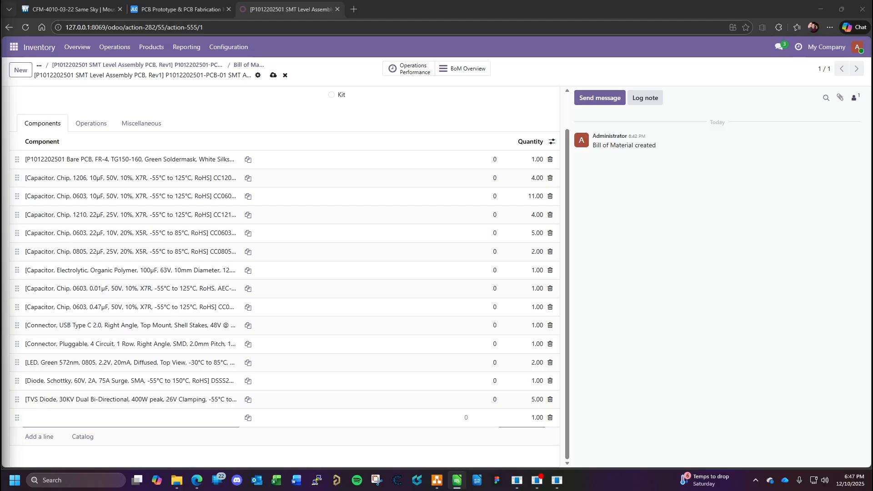
- Add a component line for red LED DLLS R976-NR-1 with a quantity of 1, start another line and switch to the BOM spreadsheet
click(101, 417)
text(ELC-RPS-HR-1)
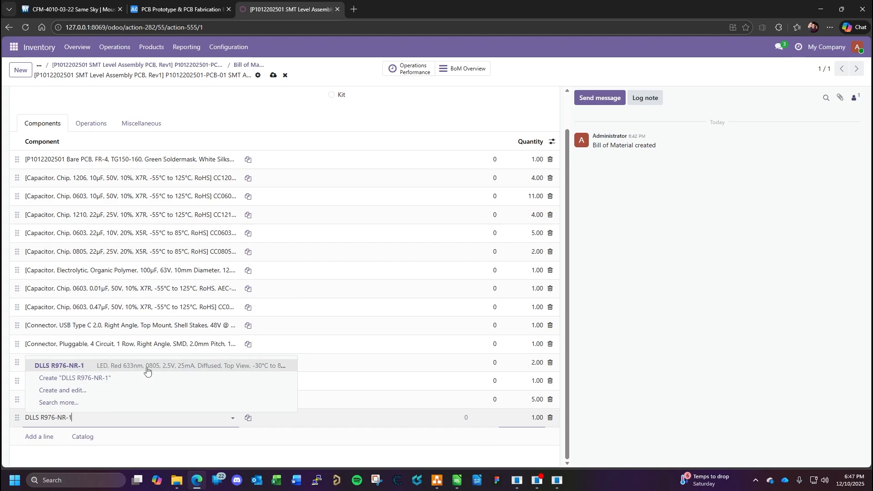
key(Return)
key(Return)
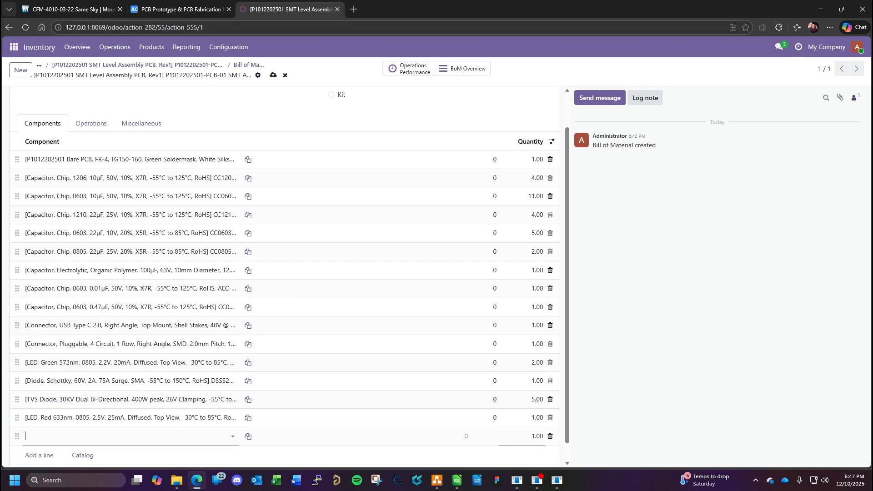
key(alt+Tab)
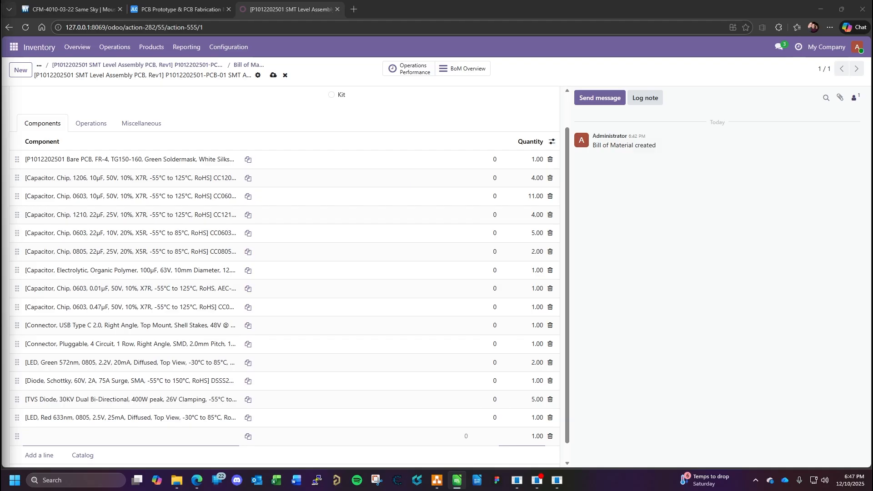
- Add the 3.3V switching regulator PMAP63203WU-7 as a component with a quantity of 1, start another line and switch to the BOM spreadsheet
click(67, 438)
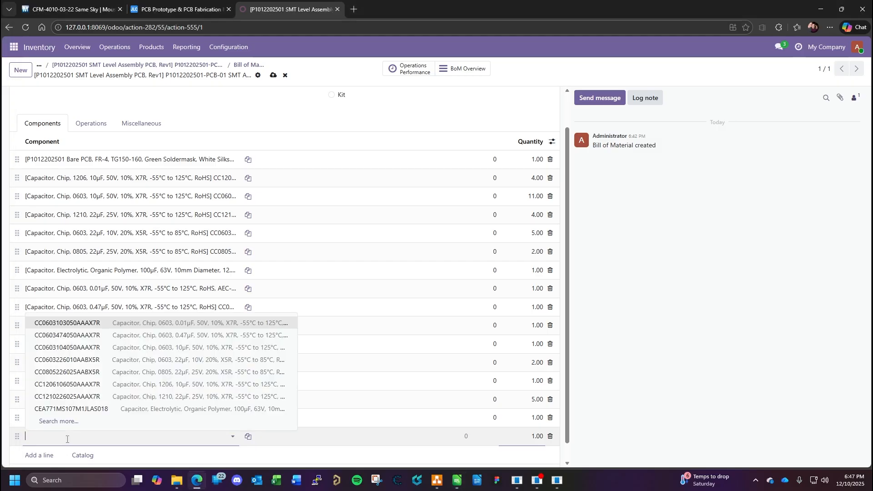
key(ctrl+v)
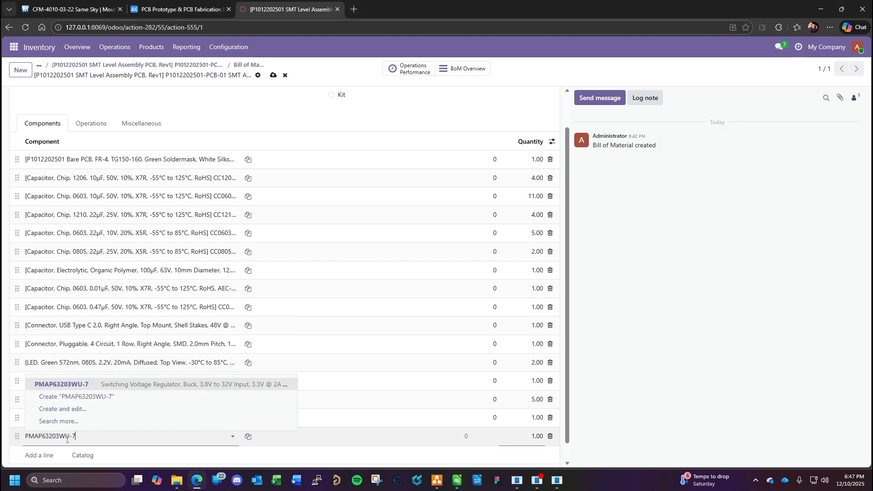
click(150, 386)
click(465, 449)
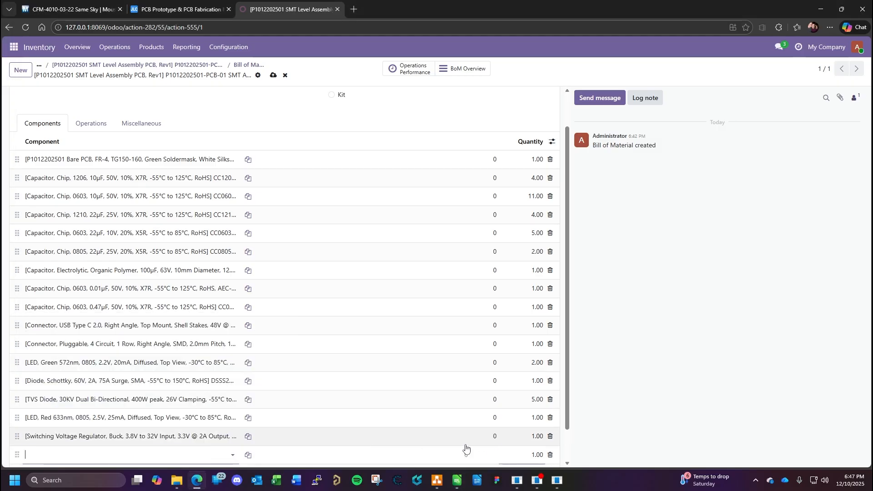
scroll(497, 380, down, 1)
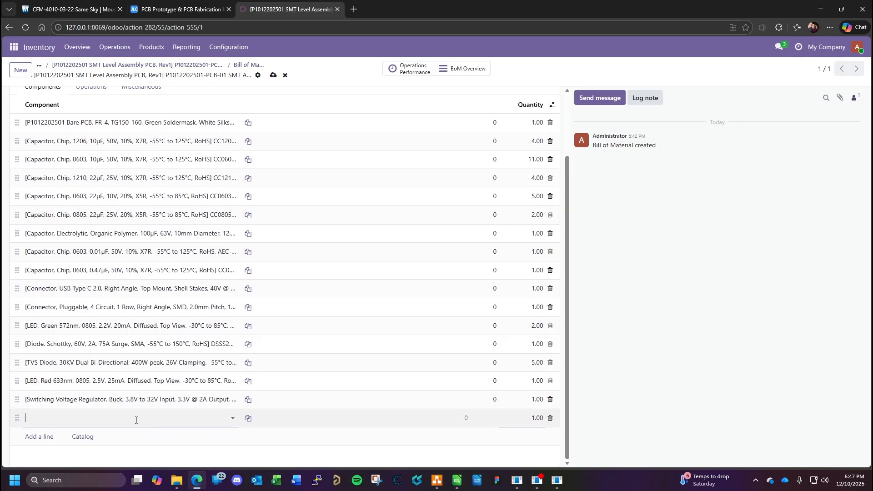
key(alt+Tab)
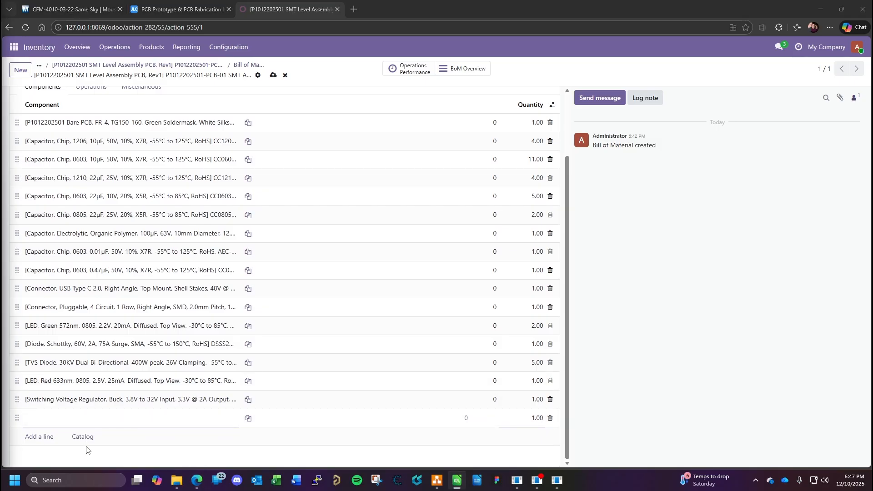
- Add the 5.0V switching regulator PMAP63205WU-7 as a component with a quantity of 1, start another line and switch to the BOM spreadsheet
click(100, 422)
text(PMAP63205WU-7)
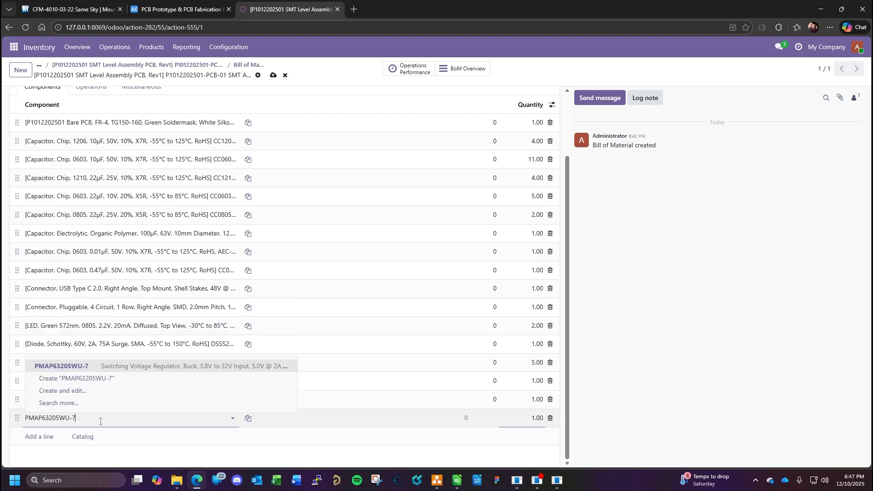
click(125, 367)
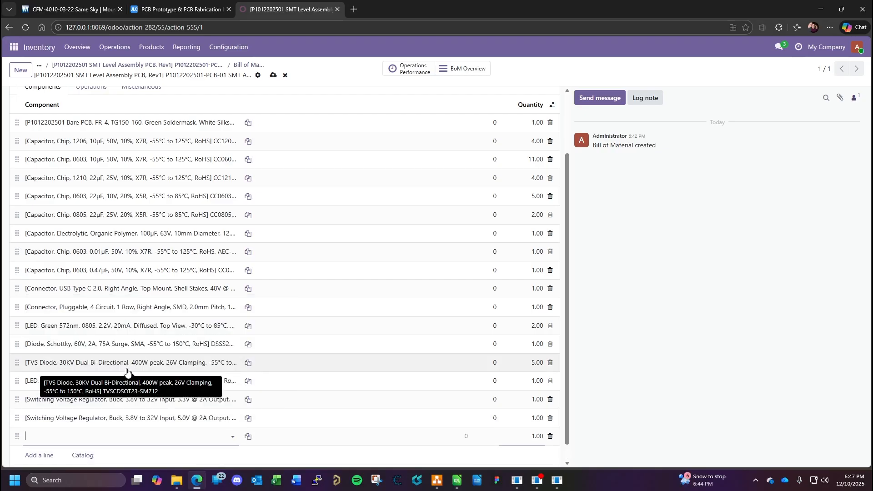
key(Return)
key(alt+Tab)
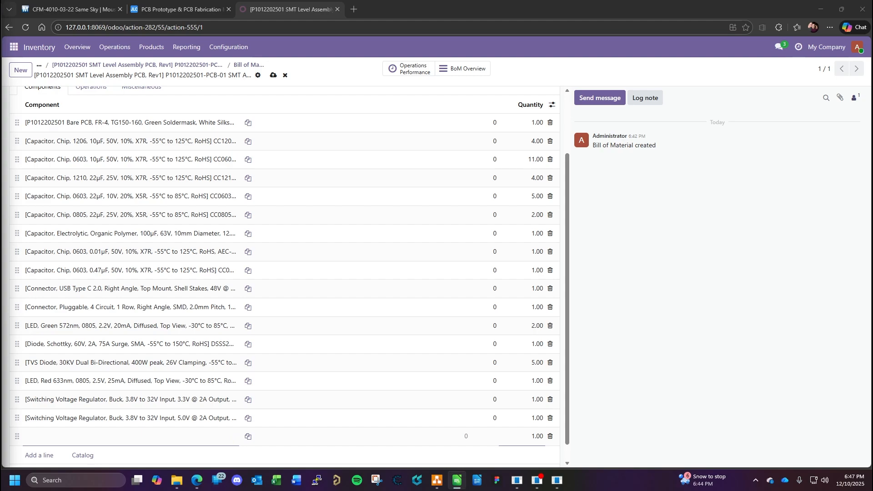
- Add a component line for multiprotocol module ESP32-WROOM-32UE-N16 with a quantity of 1, start another line and switch to the BOM spreadsheet
click(90, 437)
text(ESP32-WROOM-32UE-N16)
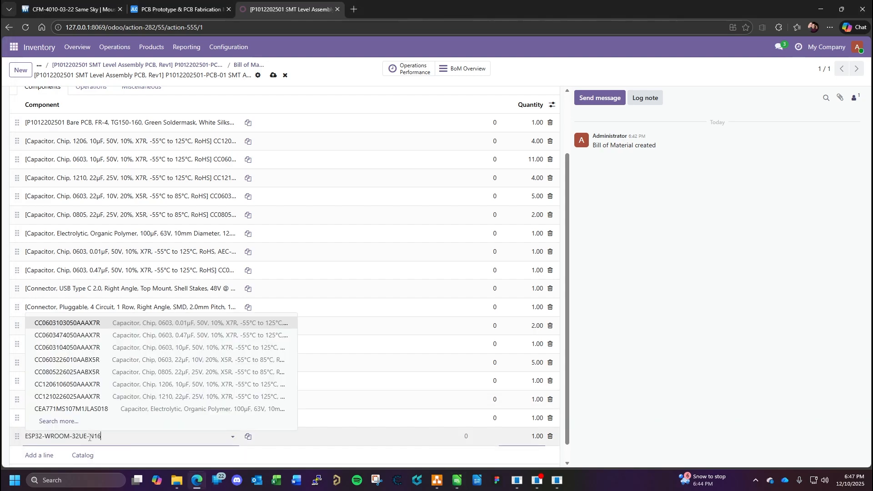
click(75, 385)
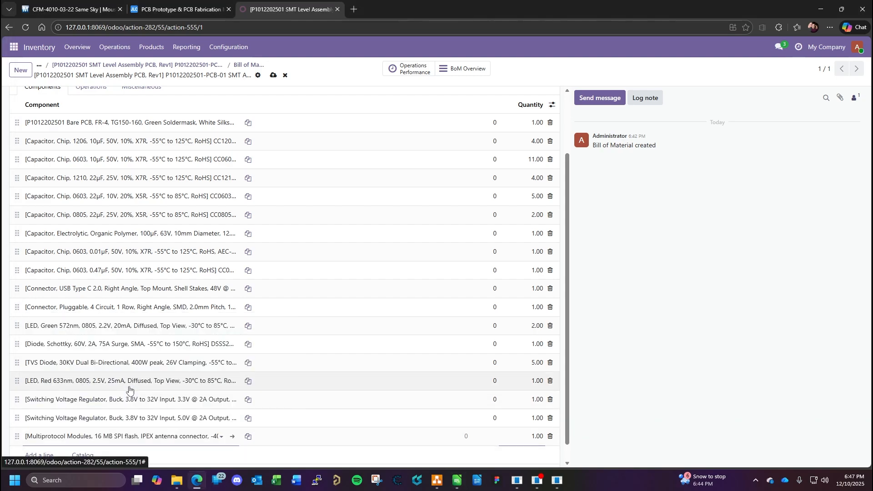
key(Return)
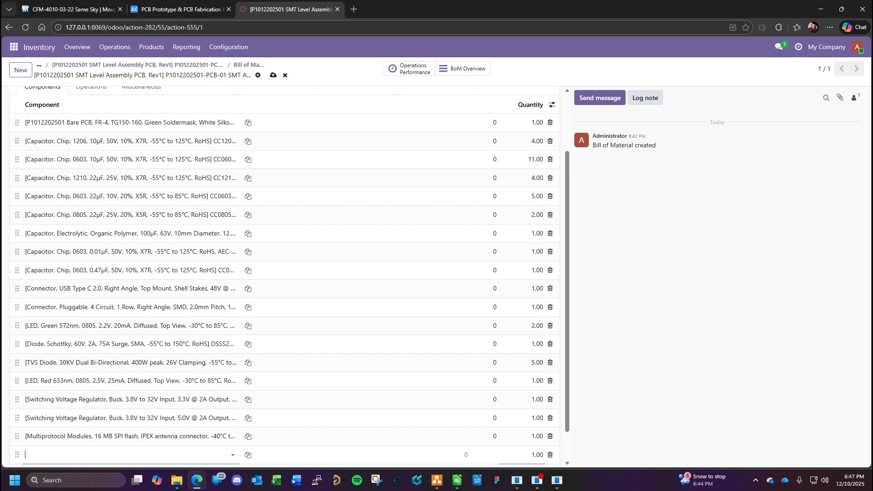
key(alt+Tab)
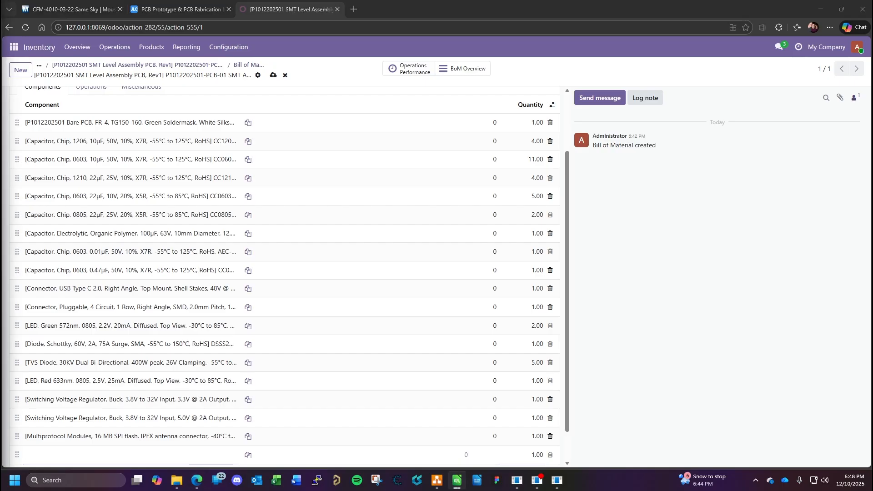
- Add a component line for RS422/RS485 transceiver USP3485CN-L/TR with a quantity of 1, start another line and consult the BOM spreadsheet
click(75, 456)
text(USP3485CN-L/TR)
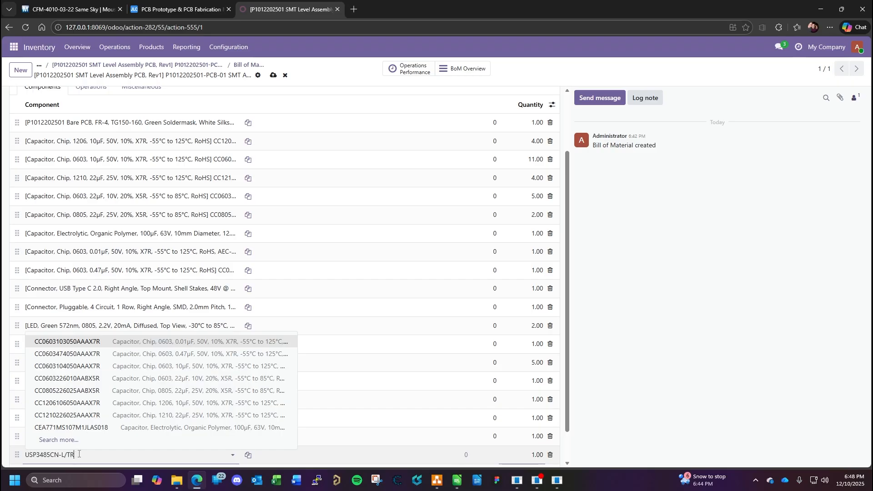
click(127, 404)
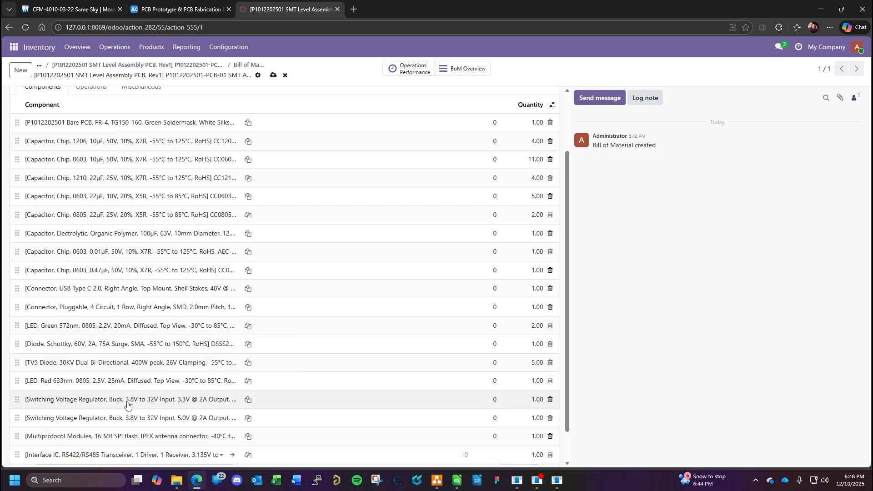
key(Return)
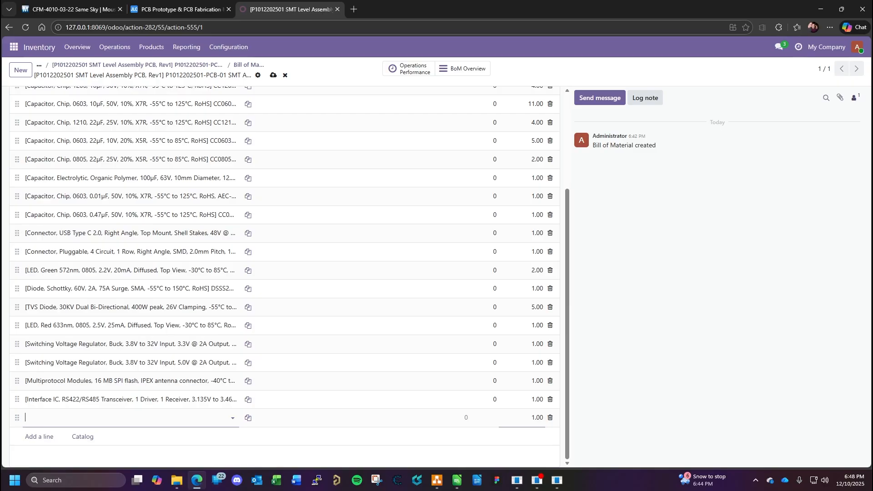
key(alt+Tab)
key(alt+Tab)
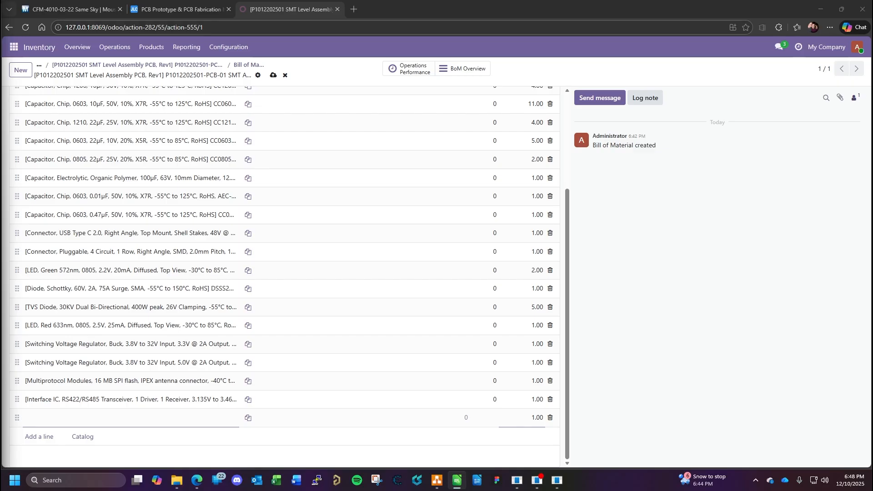
- Add the USB to UART bridge UCP2102C-A01-GQFN28 as a component with a quantity of 1, start another line and switch to the BOM spreadsheet
click(52, 420)
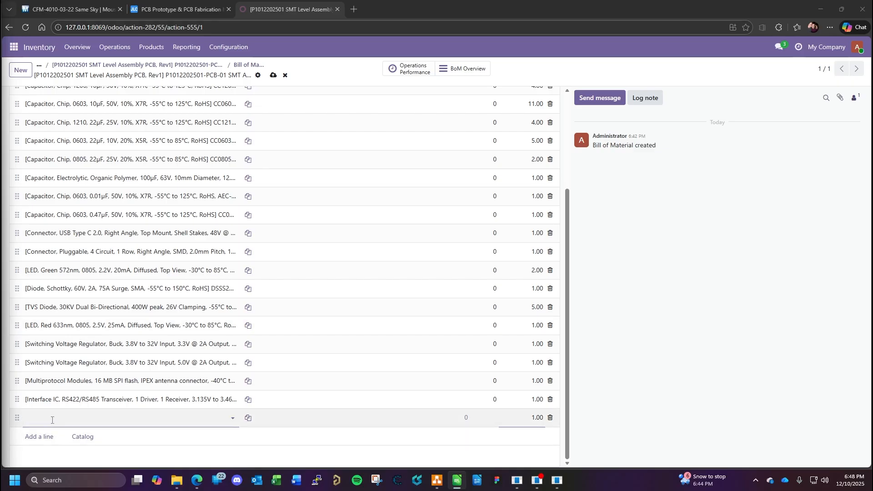
click(52, 420)
text(UCP2102C-A01-GQFN28)
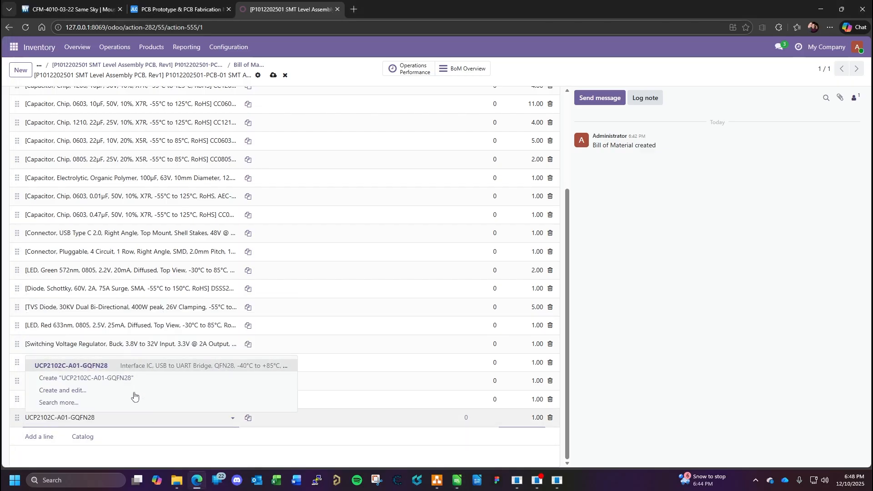
click(166, 370)
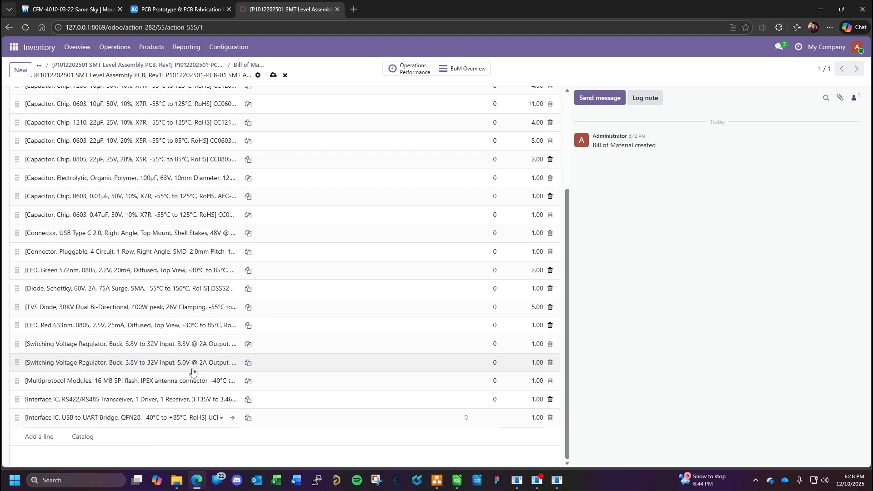
key(Return)
key(alt+Tab)
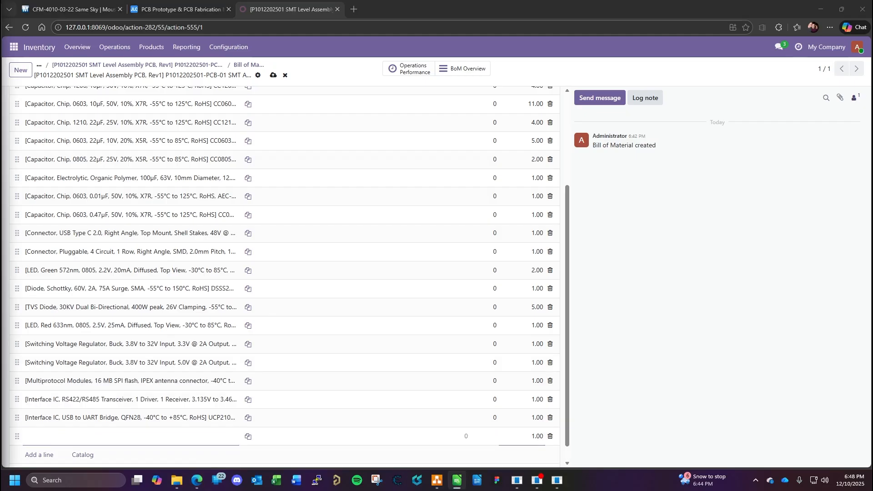
- Add the stepper motor driver UDRV8825PWPR as a component with a quantity of 1, start another line and switch to the BOM spreadsheet
click(105, 438)
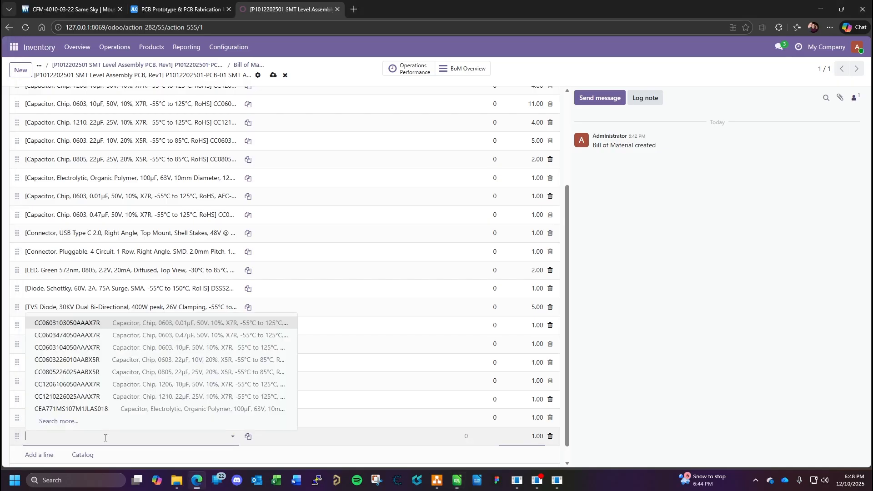
text(DRV8825PWPR)
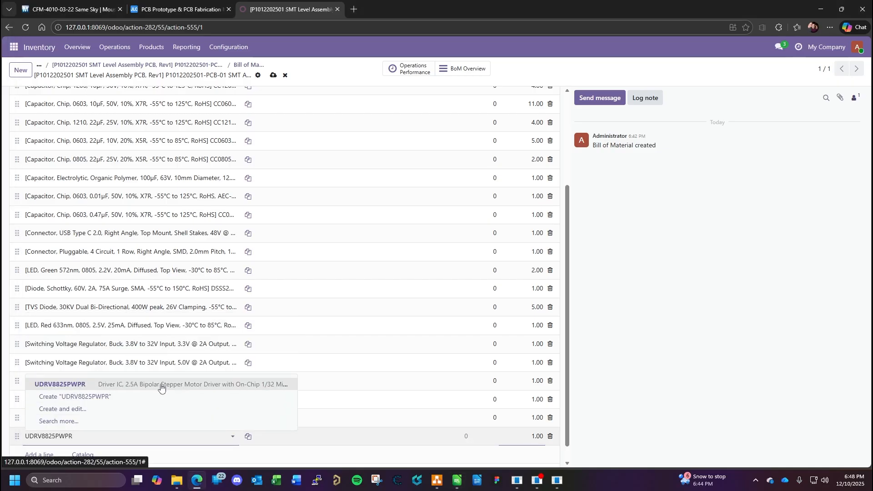
click(159, 387)
scroll(263, 347, down, 2)
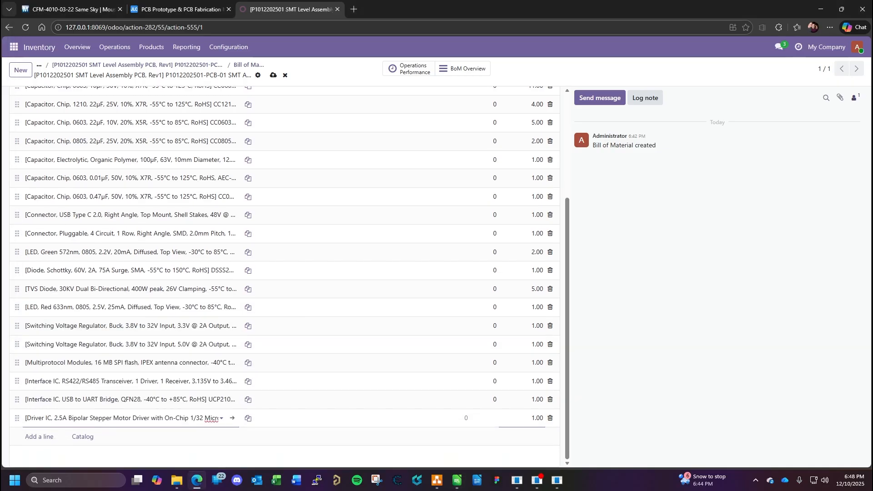
key(Return)
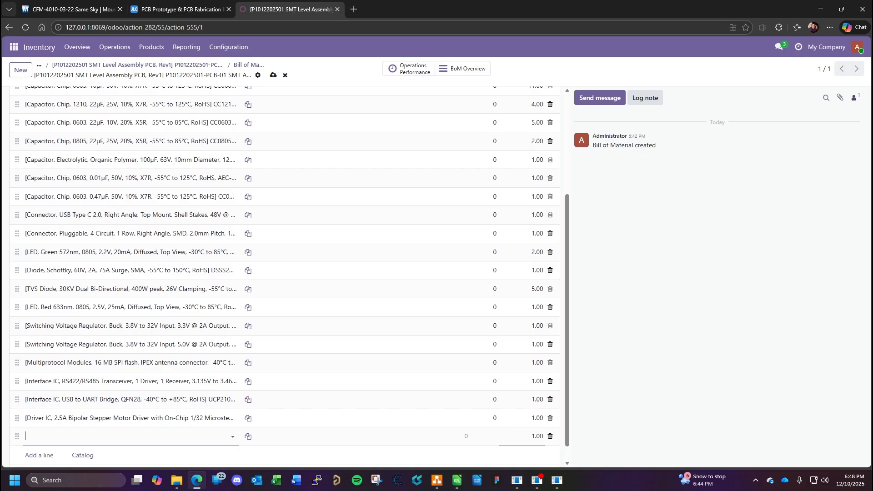
key(alt+Tab)
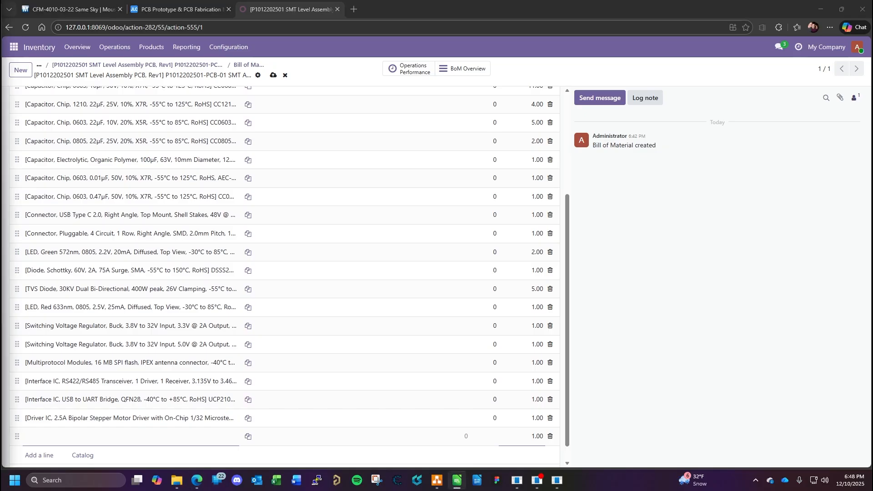
- Add a component line for temperature sensor UTMP36GRTZ-REEL7 with a quantity of 1, start another line and switch to the BOM spreadsheet
click(110, 444)
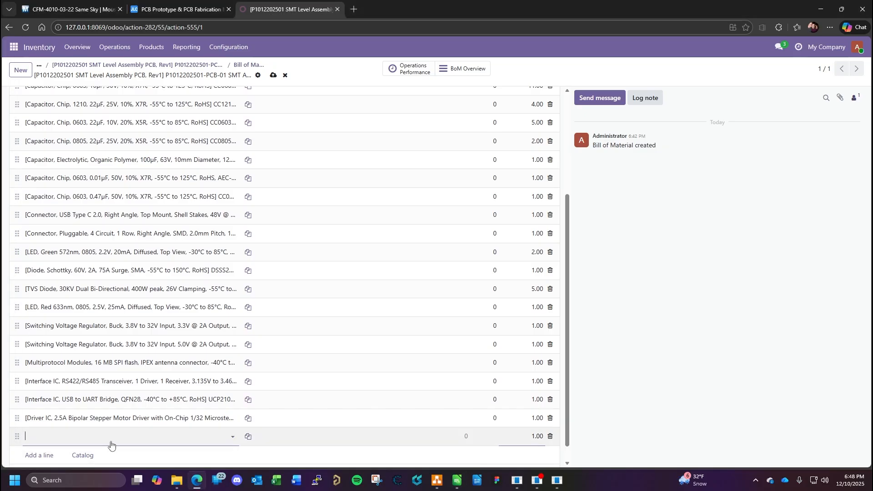
text(UTMP36GRTZ-REEL7)
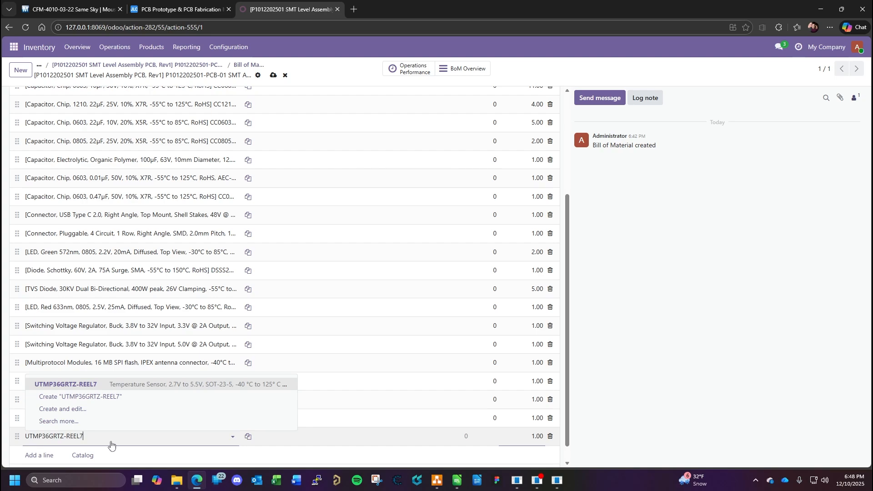
click(128, 386)
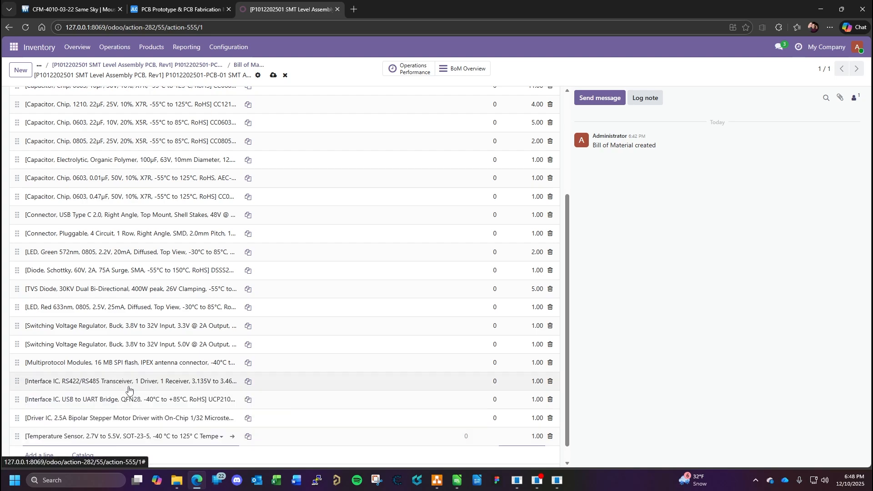
key(Return)
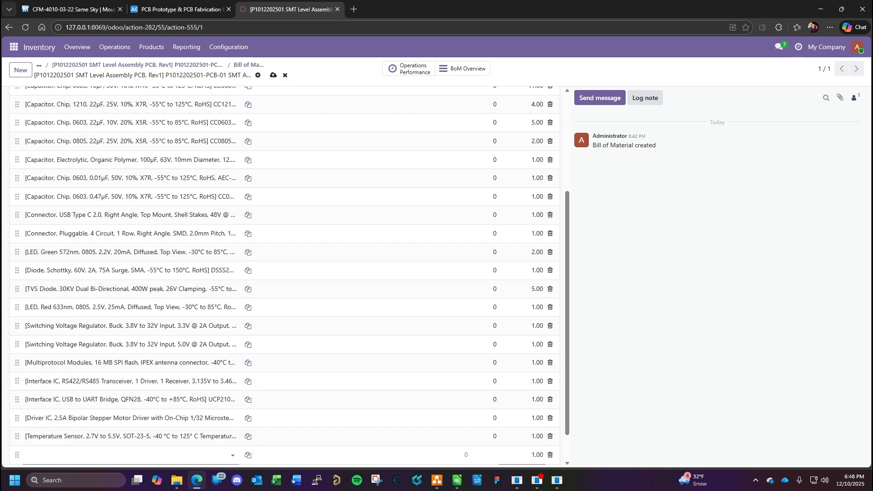
key(alt+Tab)
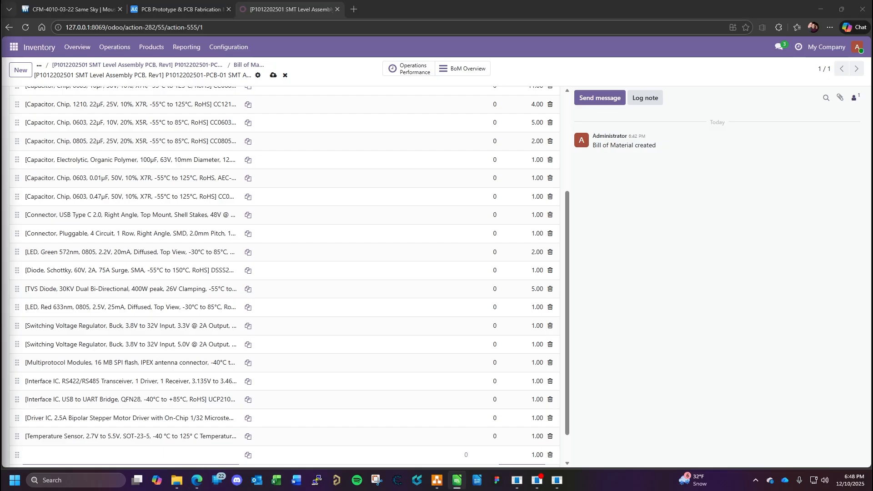
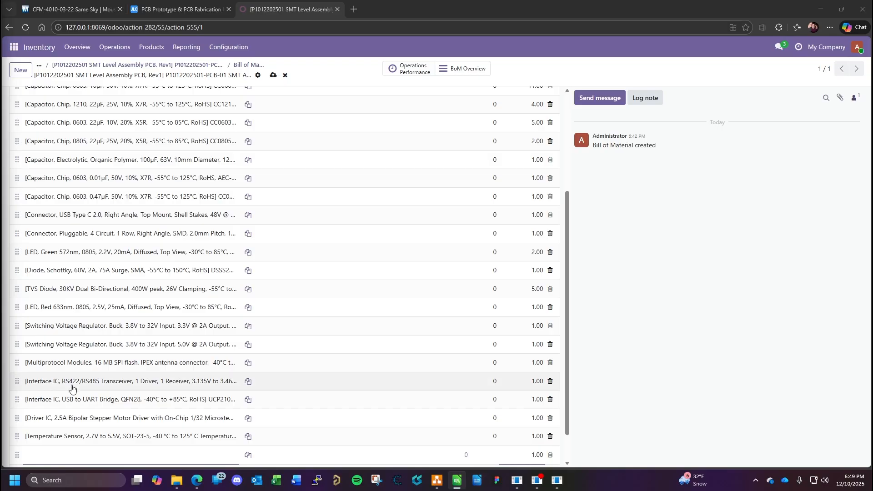
- Try to add part LSRP2512-2R2M as a component, discard the unfinished line and switch to the BOM spreadsheet
click(91, 456)
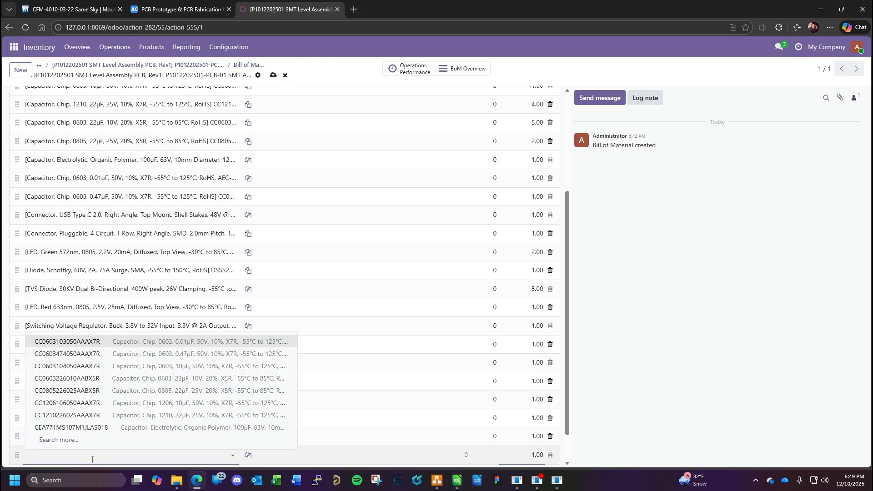
text(LSRP2512-2R2M)
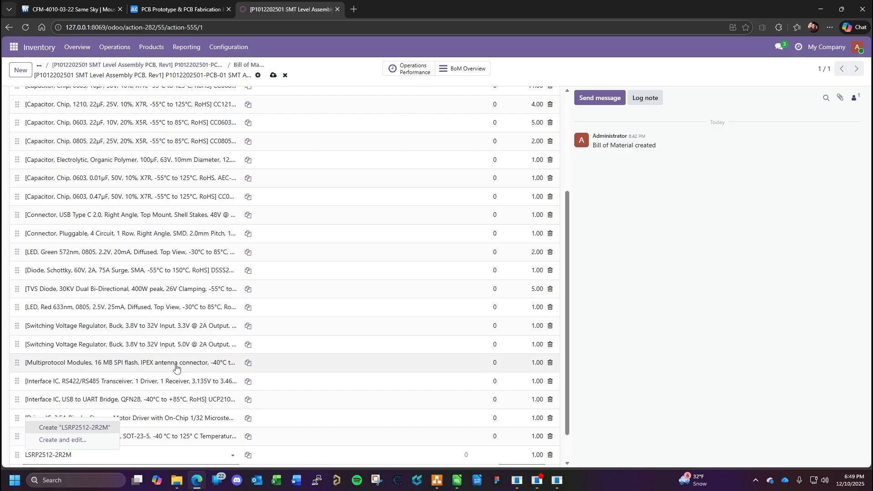
click(722, 328)
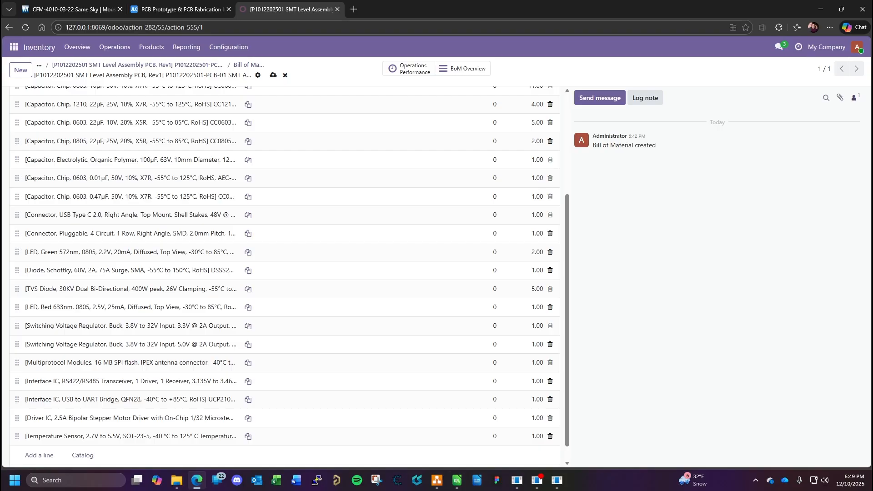
key(alt+Tab)
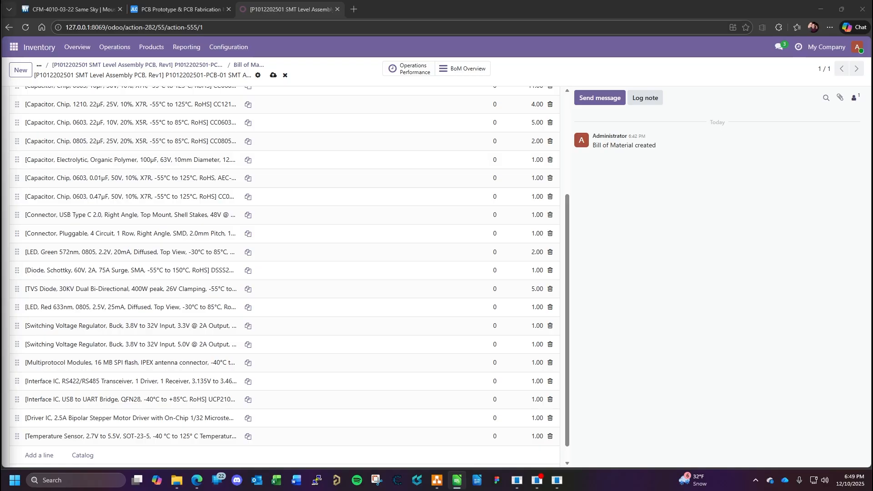
- Add a component line for opto isolator QTCMT1600T3 with a quantity of 6, start another line and switch to the BOM spreadsheet
scroll(46, 381, down, 1)
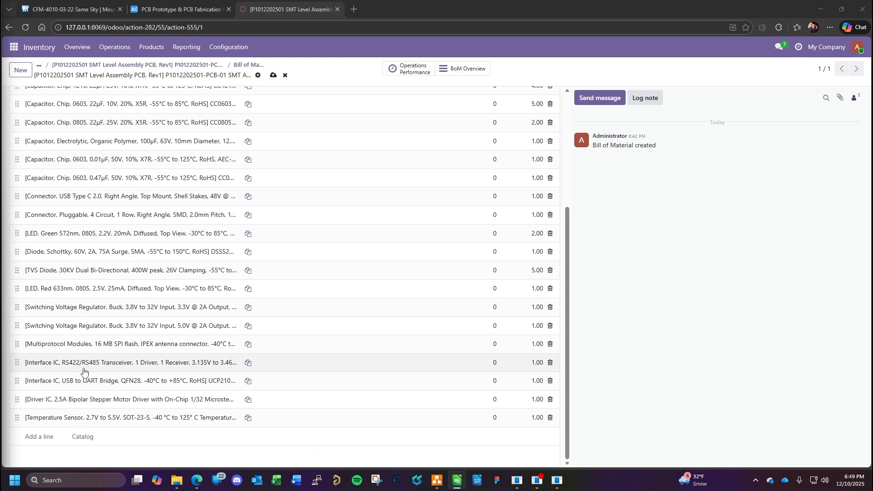
click(39, 437)
text(QTCMT1600T3)
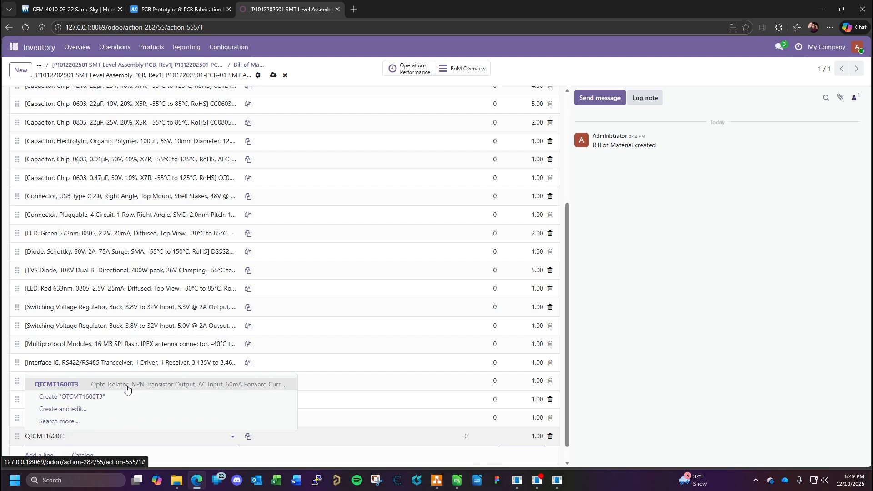
click(127, 384)
click(534, 437)
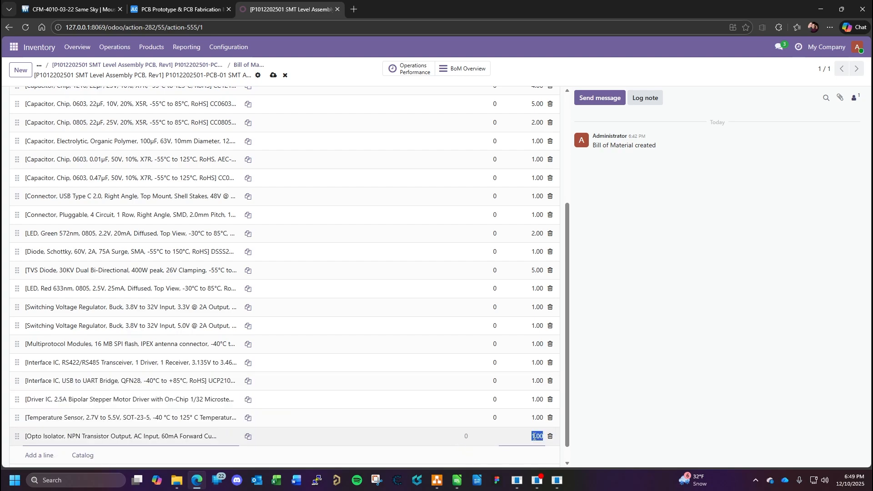
text(6)
key(Return)
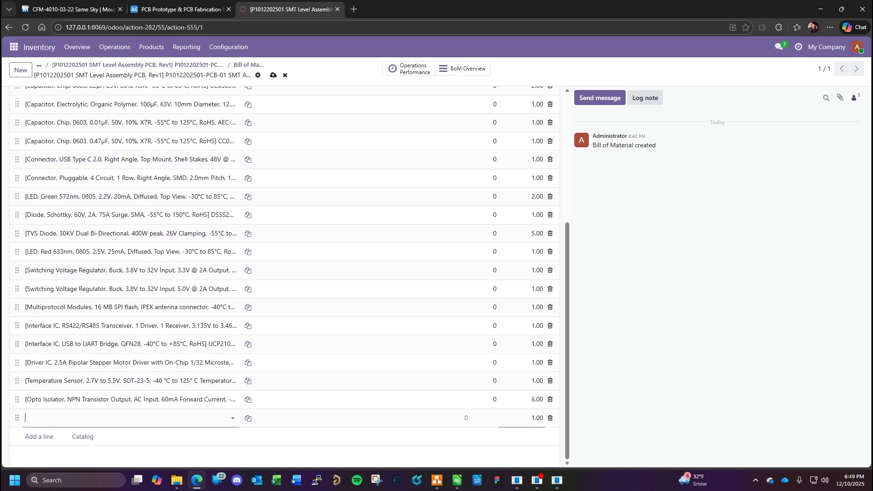
key(alt+Tab)
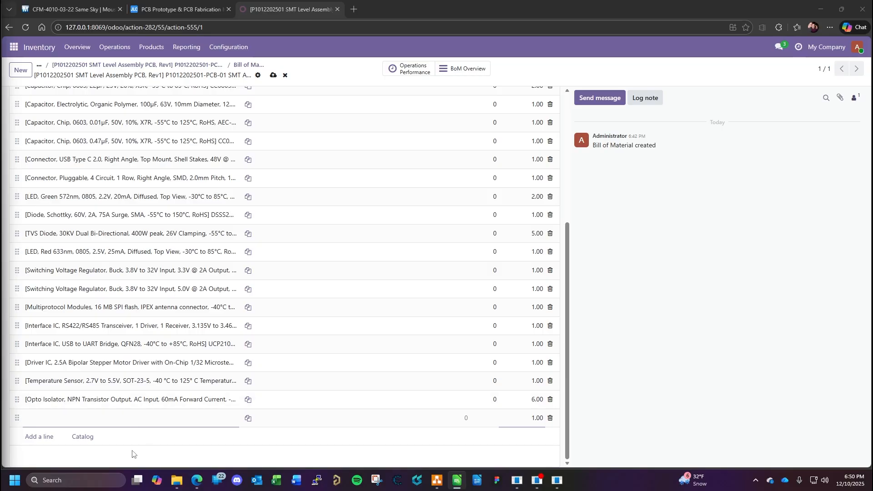
- Add the dual NPN transistor QBC847BDW1T1G as a component with a quantity of 1, start another line and switch to the BOM spreadsheet
click(94, 417)
text(BC847BDW1T1G)
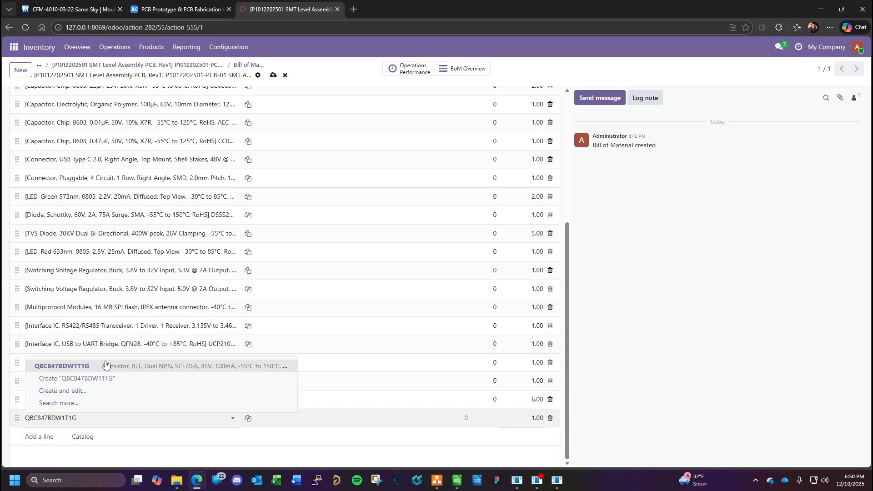
click(109, 367)
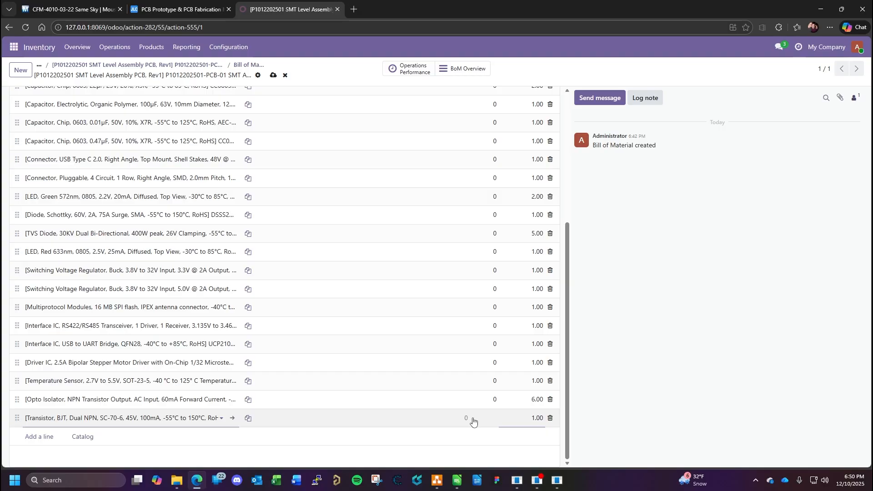
key(Return)
scroll(377, 381, down, 2)
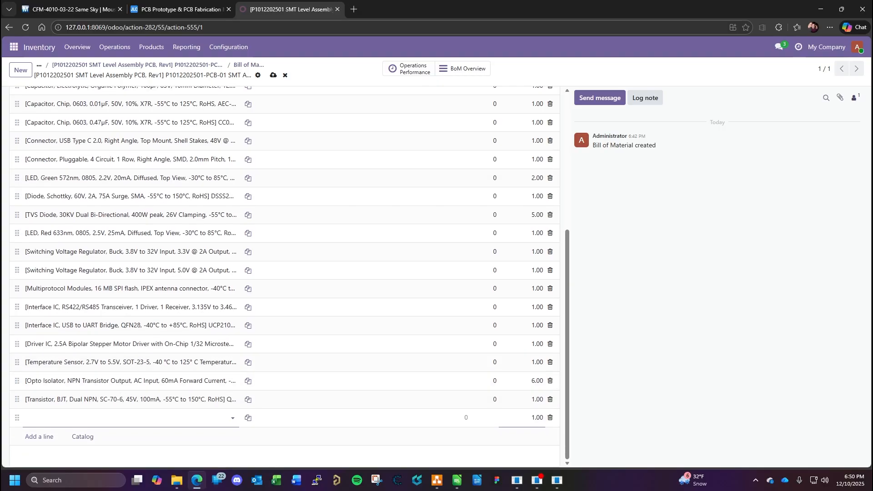
key(alt+Tab)
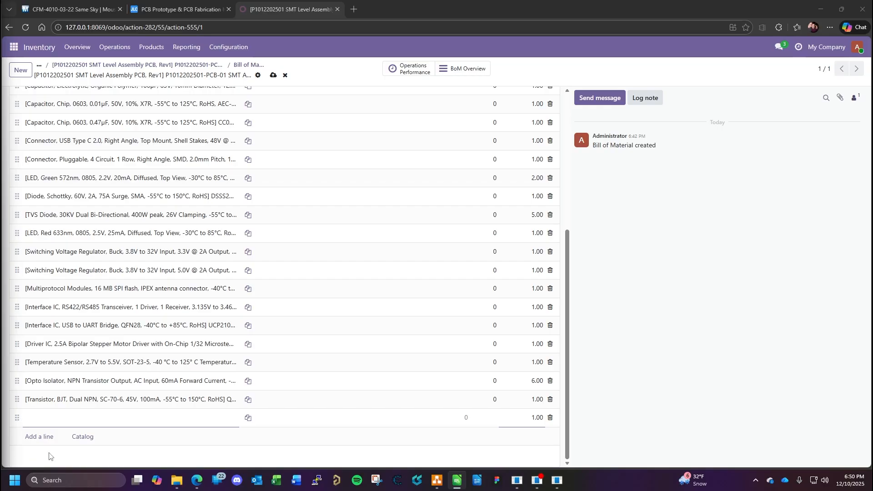
click(68, 418)
key(ctrl+v)
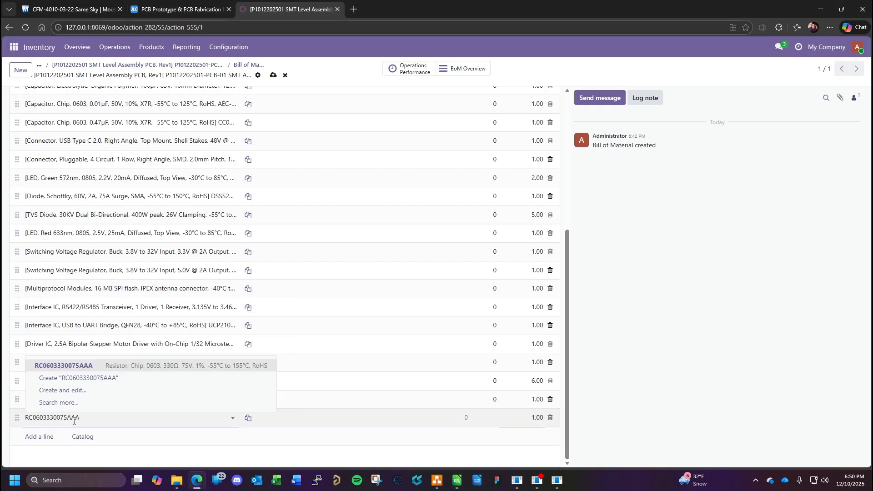
click(136, 367)
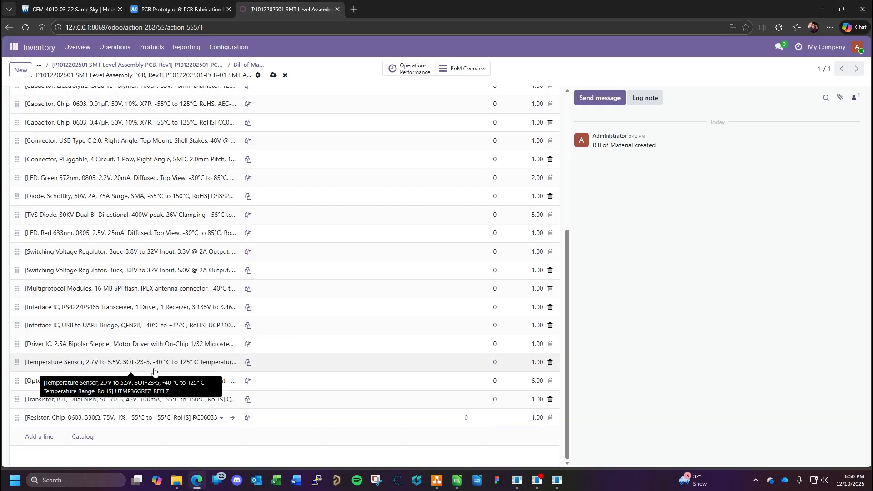
click(532, 418)
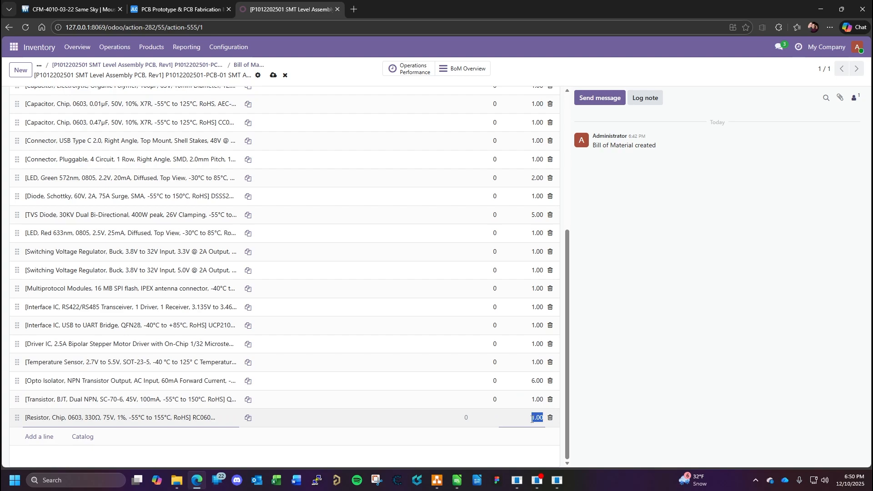
text(2)
key(Return)
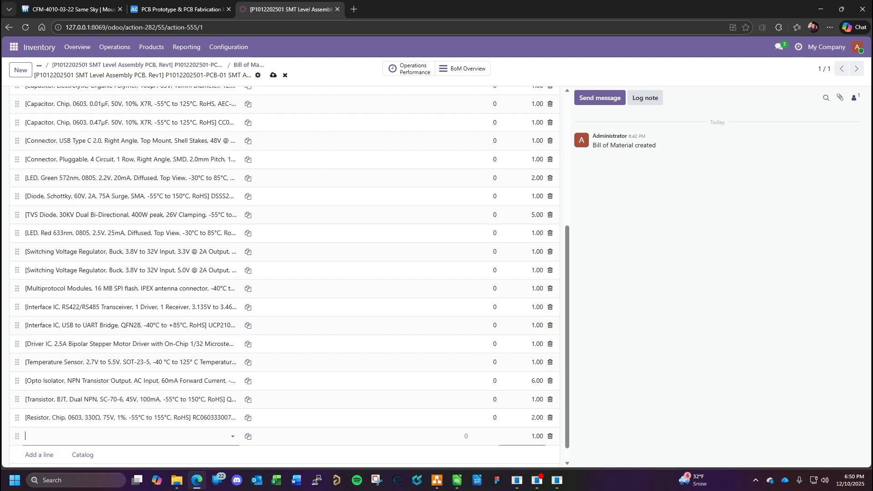
key(alt+Tab)
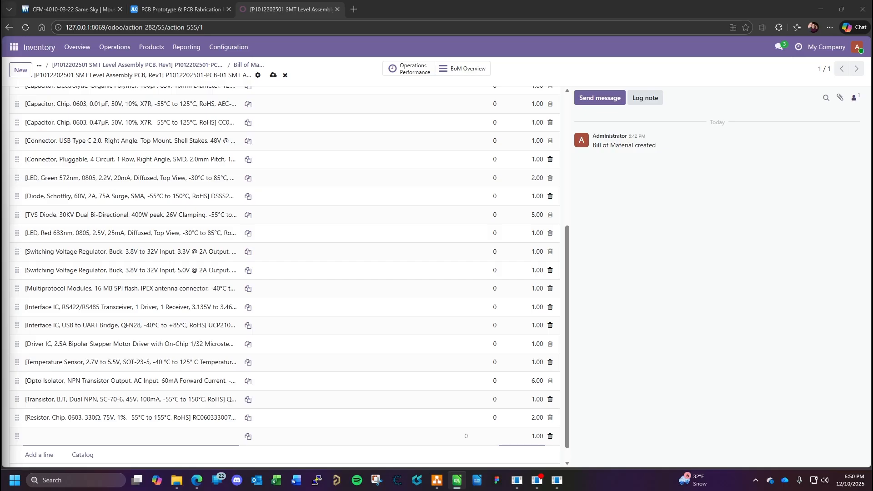
click(81, 438)
key(ctrl+v)
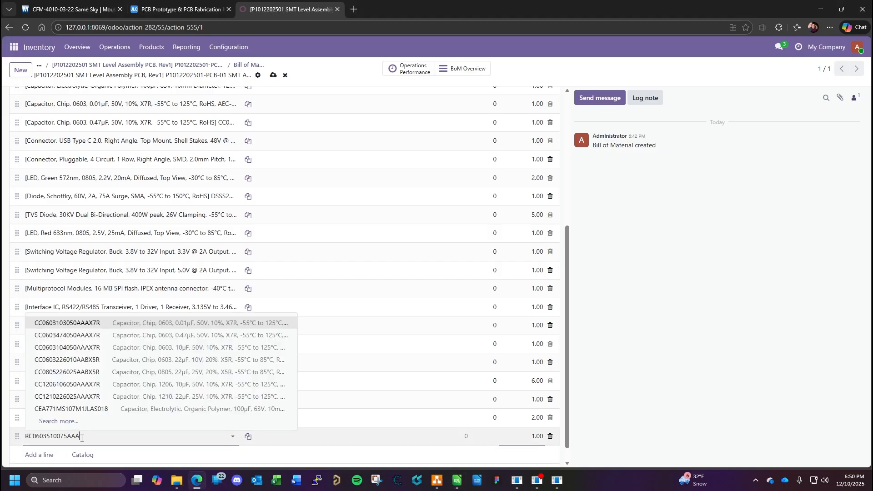
click(136, 386)
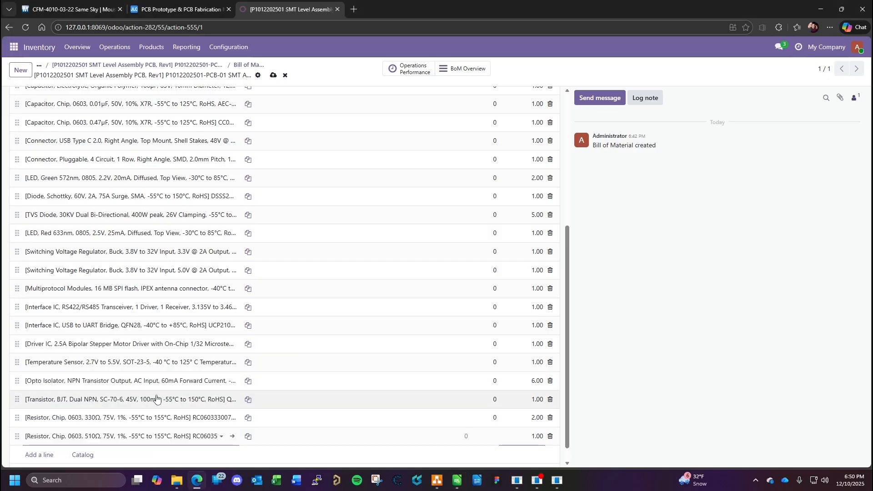
key(Return)
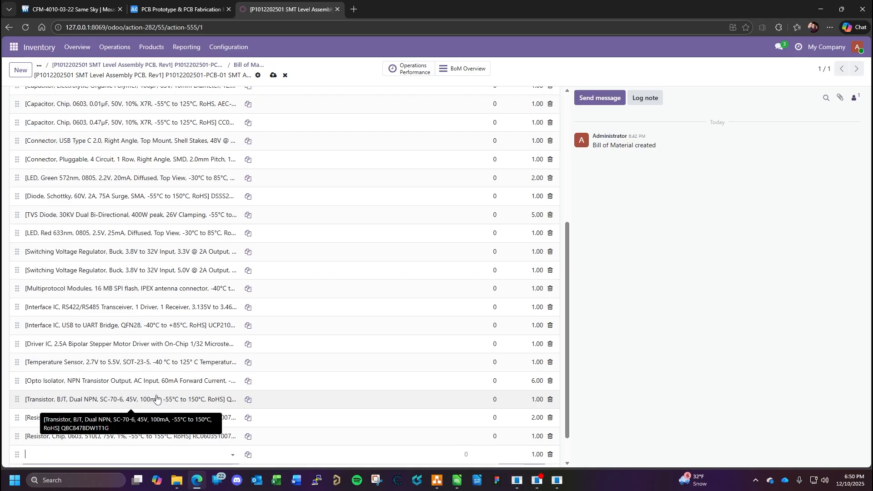
key(alt+Tab)
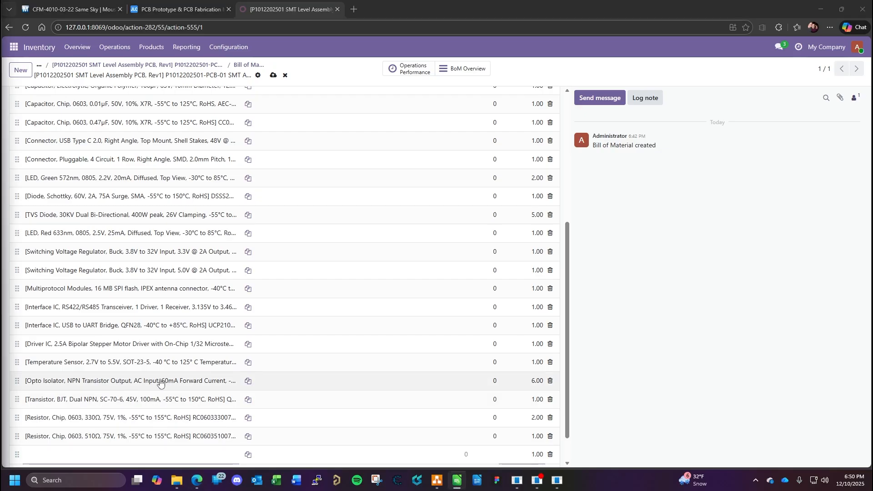
scroll(73, 410, down, 2)
click(72, 421)
text(RC0603682TAAA)
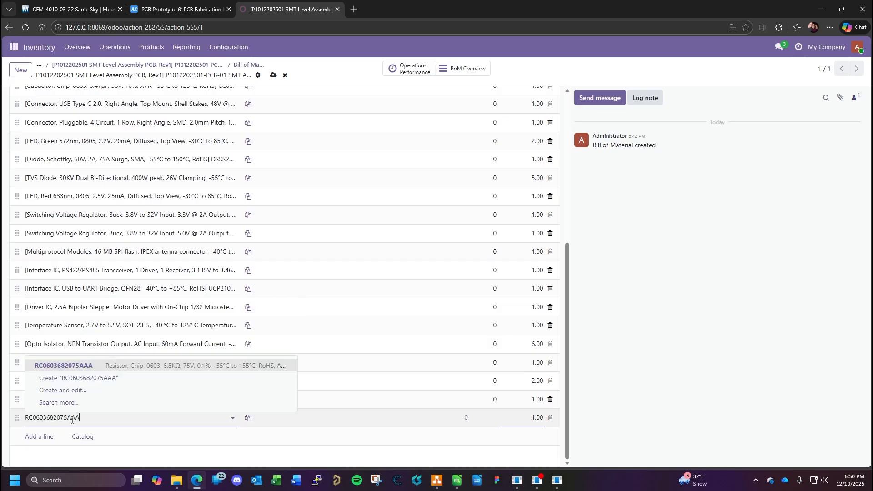
click(109, 368)
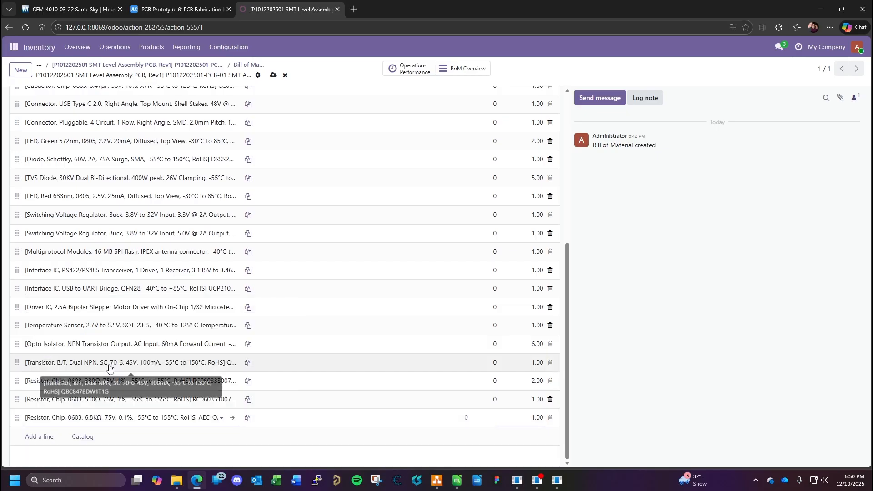
key(Return)
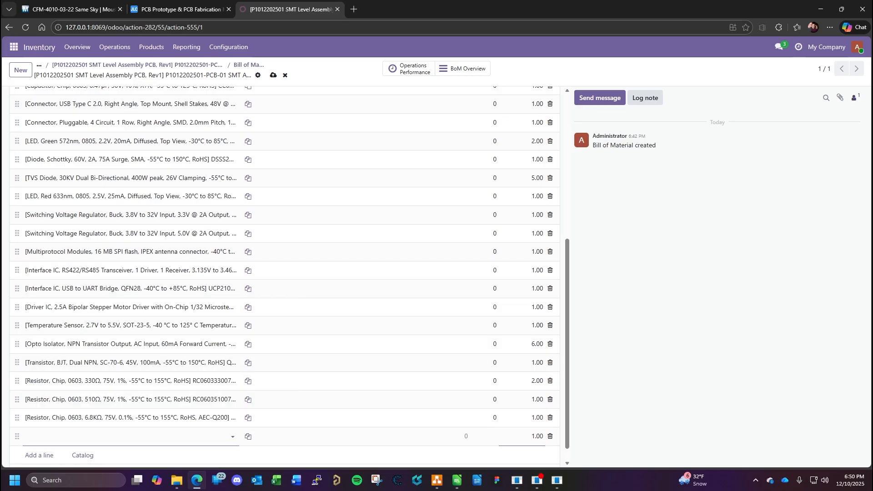
key(alt+Tab)
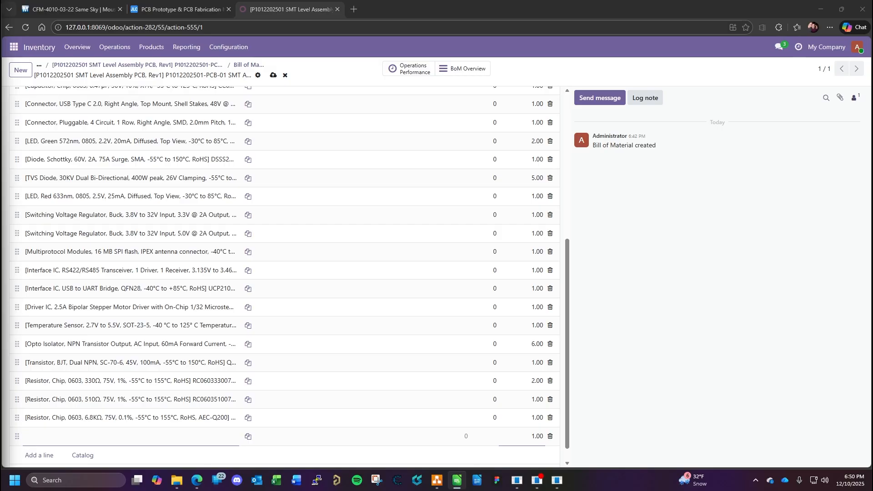
- Try to find part RC060310K2075AAA for the new component line, then consult the BOM spreadsheet
scroll(79, 432, down, 2)
click(79, 418)
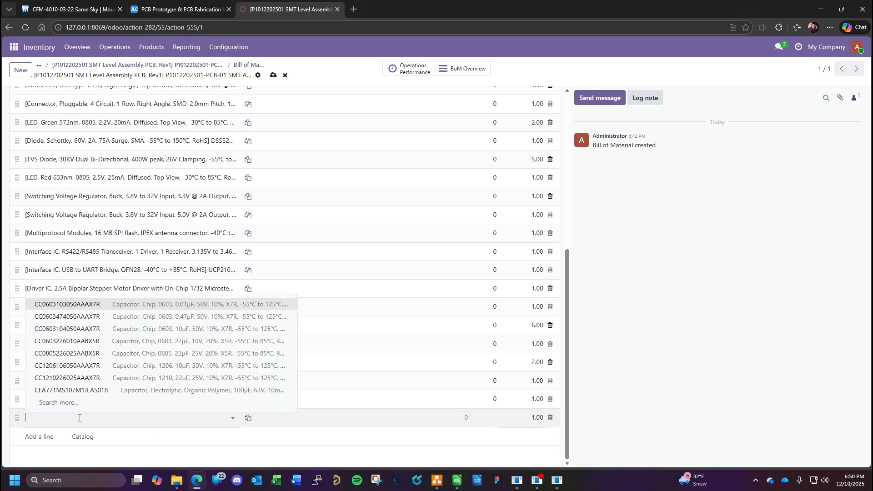
text(RC060310K2075AAA)
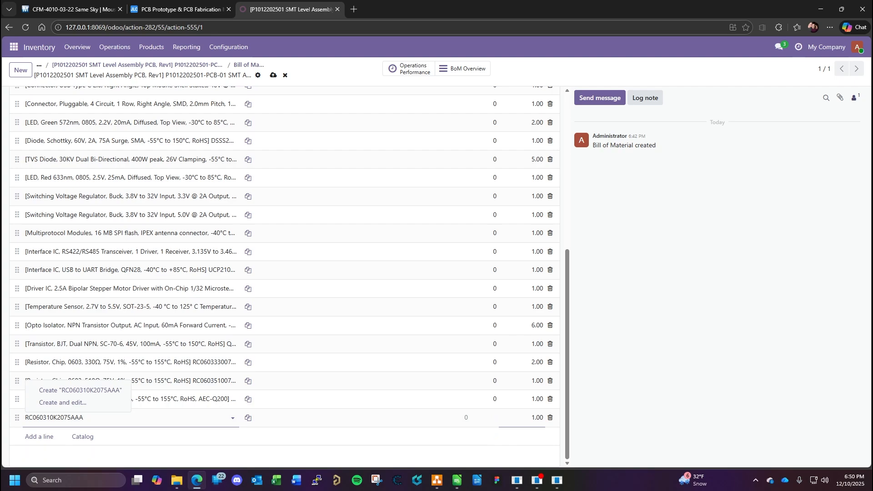
key(alt+Tab)
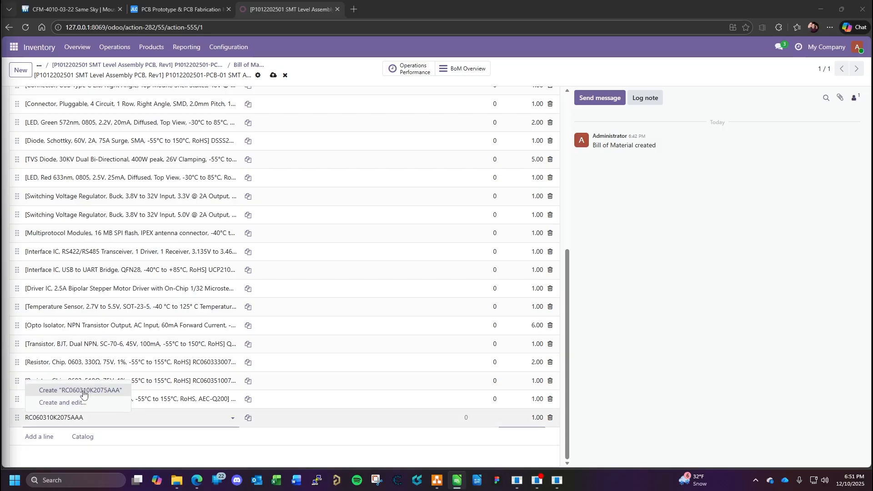
click(108, 420)
key(ctrl+c)
drag(108, 419, 18, 417)
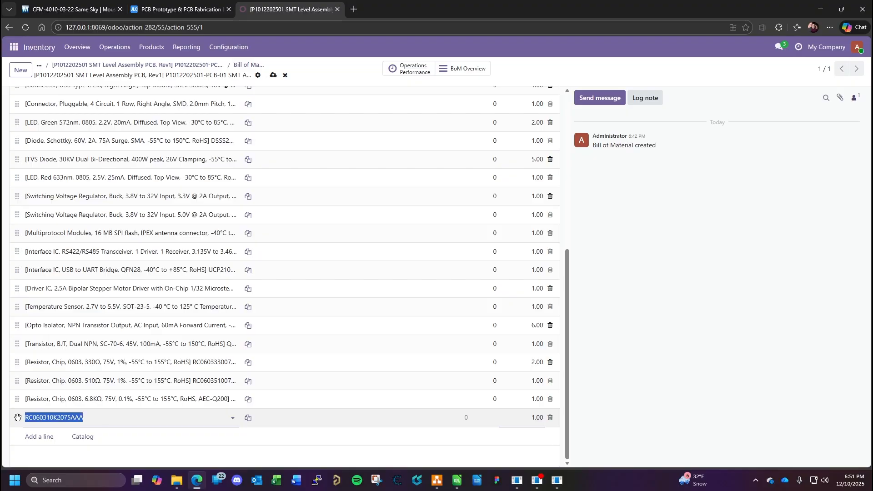
key(ctrl+v)
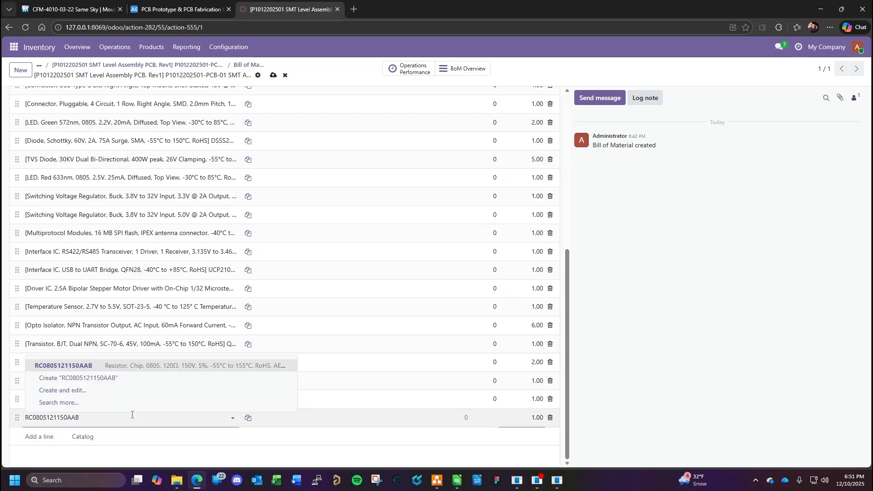
click(132, 367)
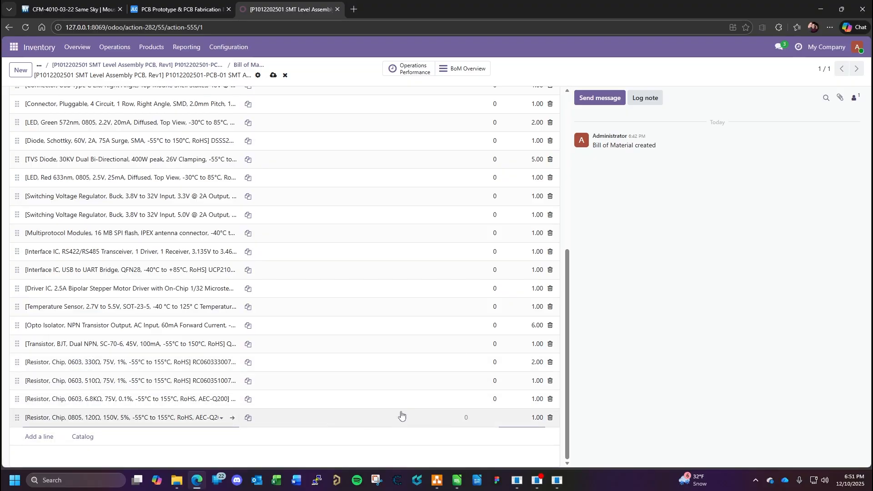
key(Return)
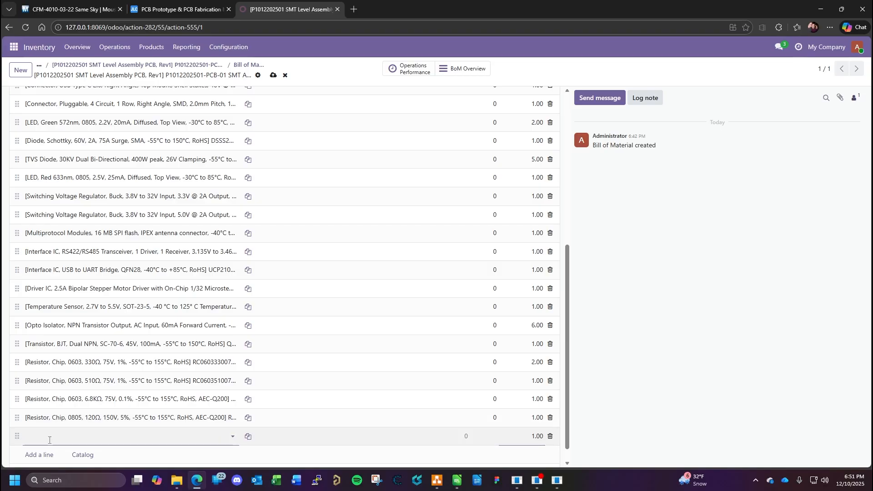
key(alt+Tab)
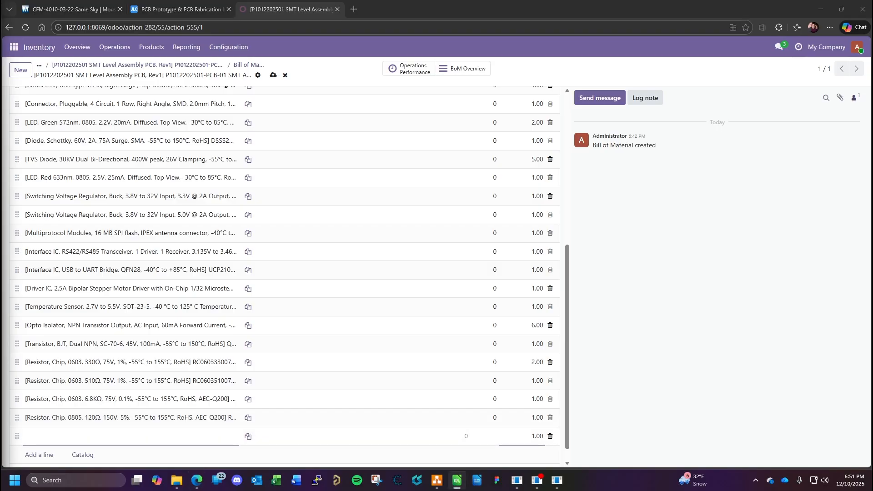
- Add the 1.2KΩ chip resistor RC12101K2200AAC as a component with a quantity of 6, start another line and switch to the BOM spreadsheet
click(39, 440)
text(RC12101K2200AAC)
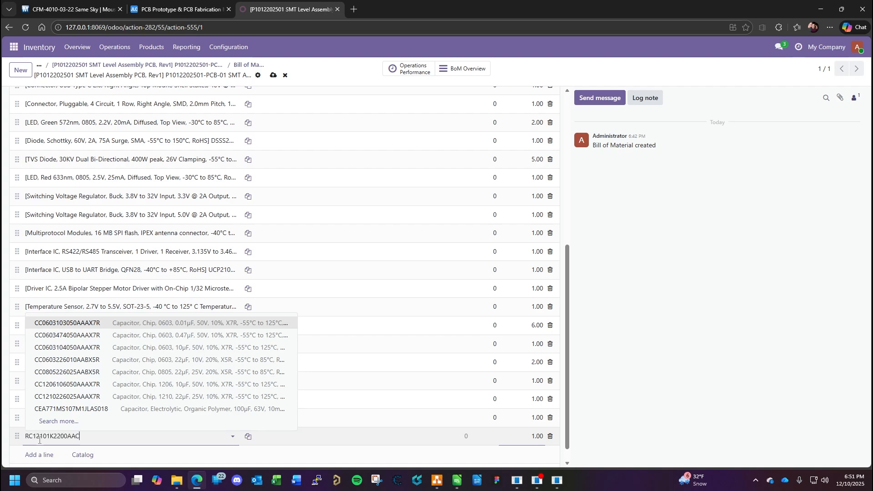
click(110, 387)
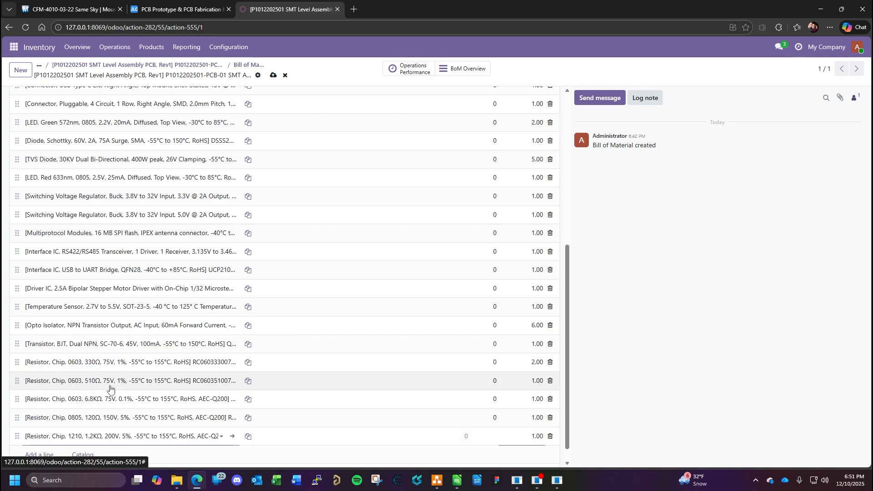
click(538, 436)
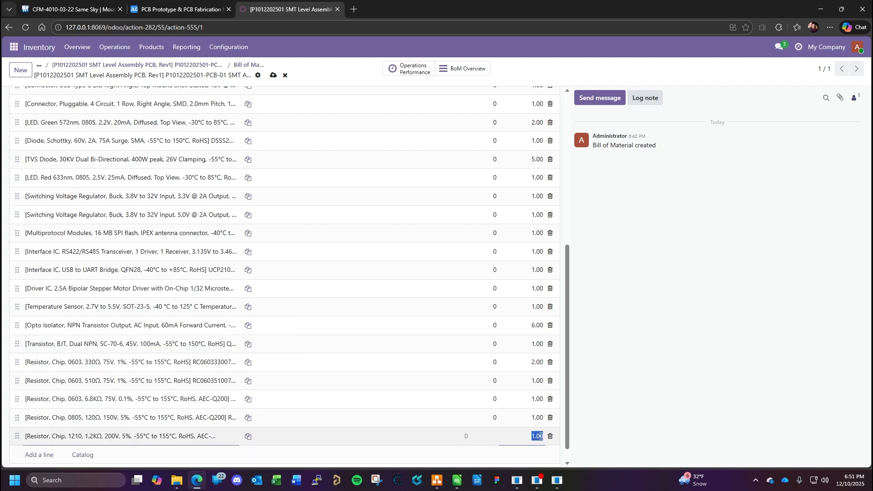
text(6)
key(Return)
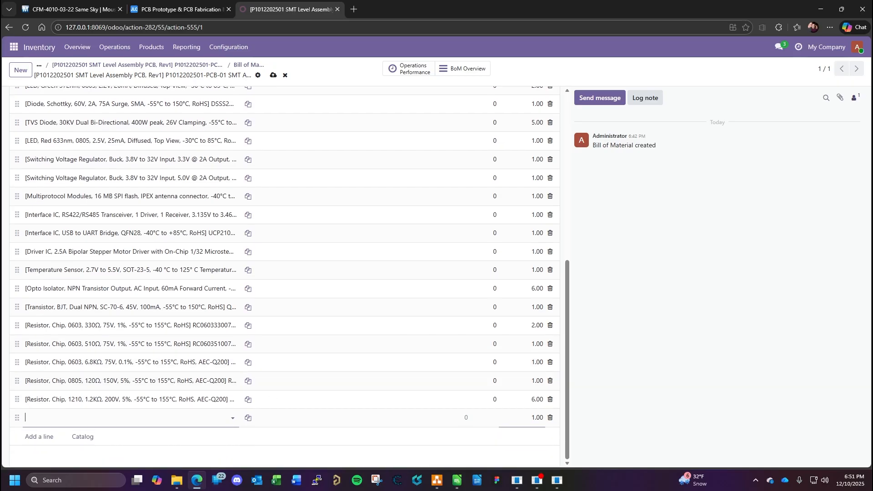
key(alt+Tab)
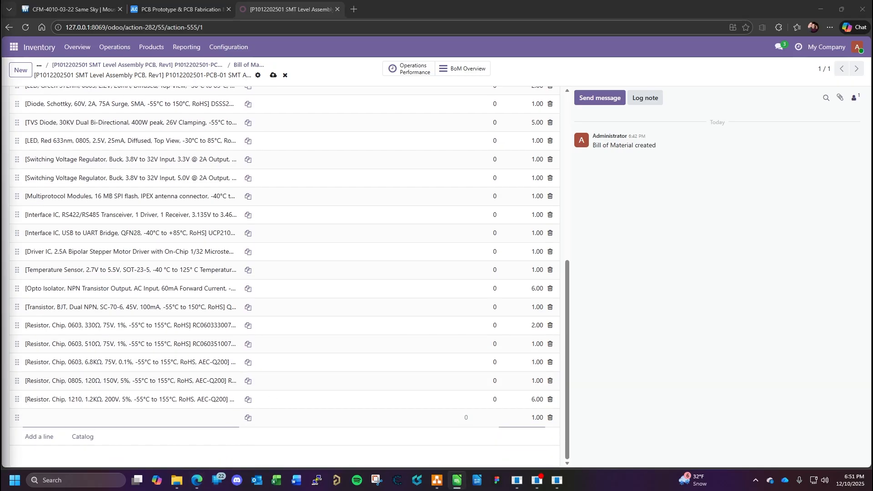
key(alt+Tab)
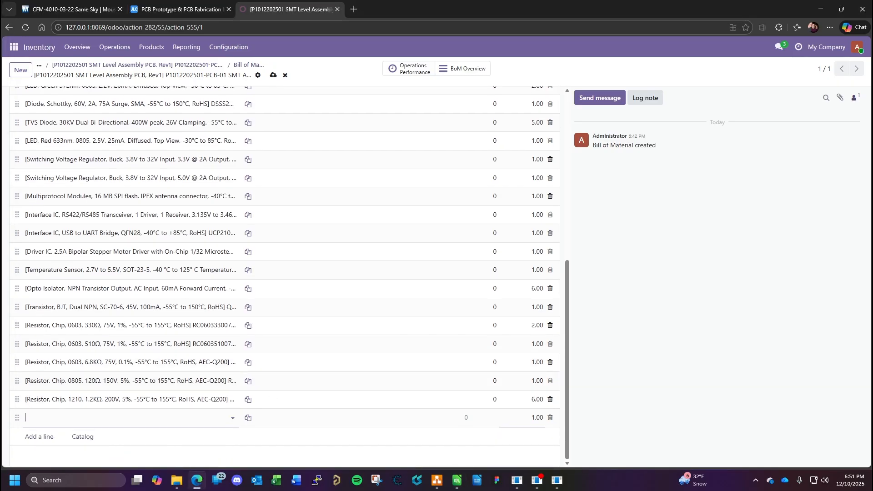
key(alt+Tab)
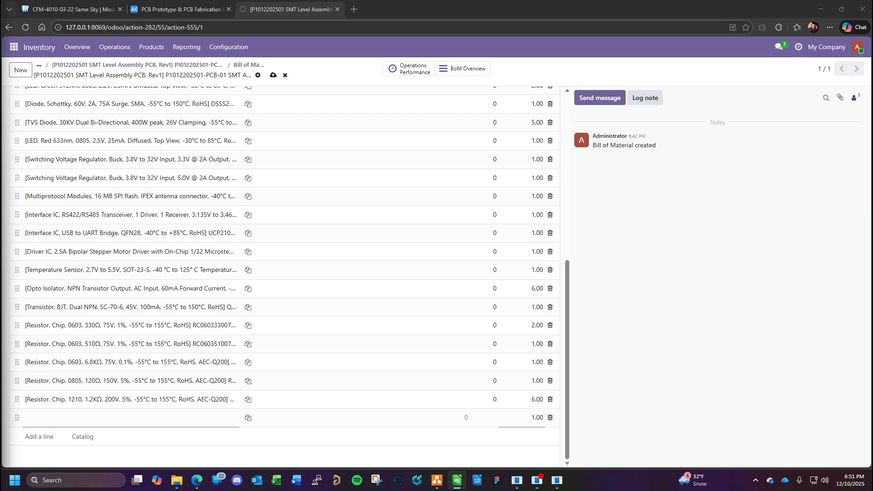
- Try to find part RC06010K2075AAA for the new component line, then consult the BOM spreadsheet
click(96, 417)
text(RC06010K2075AAA)
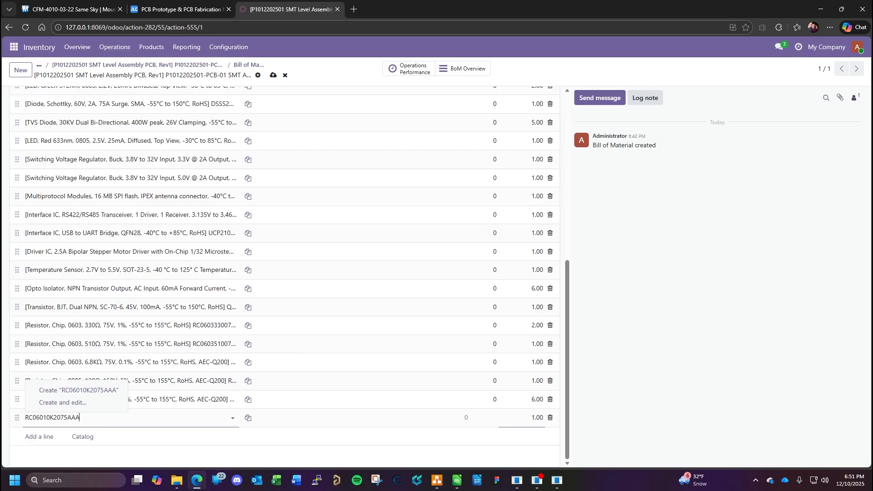
key(alt+Tab)
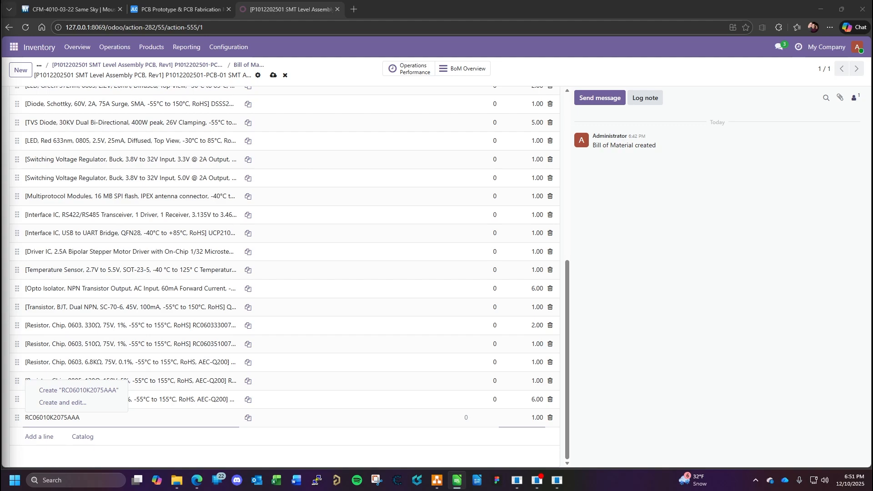
- Replace the entered part number with 22.1KΩ chip resistor RC060322K1075AAA at a quantity of 1, start another line and switch to the BOM spreadsheet
click(101, 419)
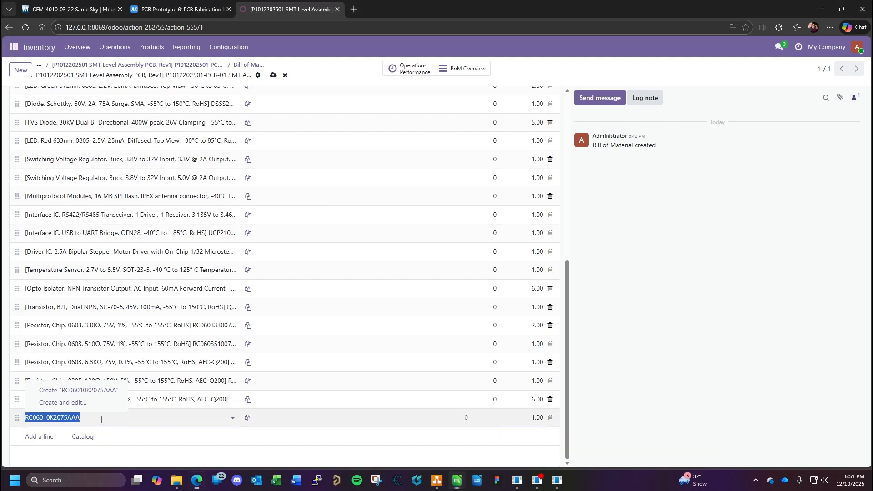
key(ctrl+v)
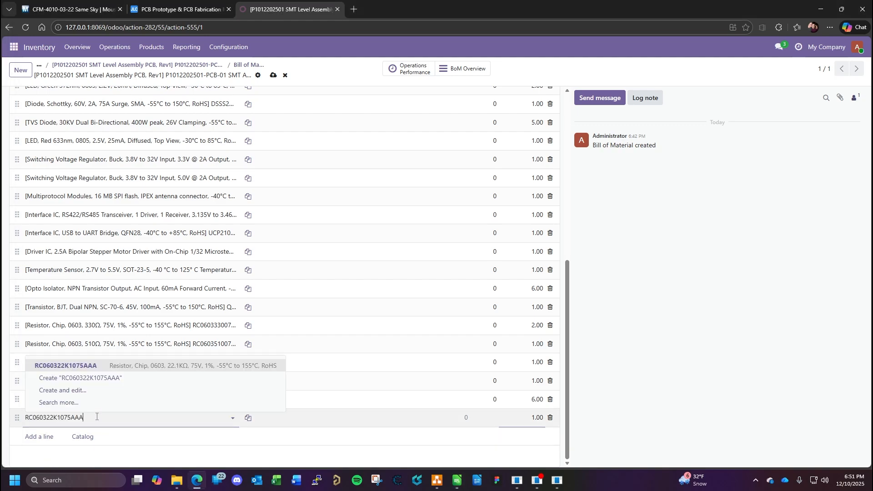
click(126, 363)
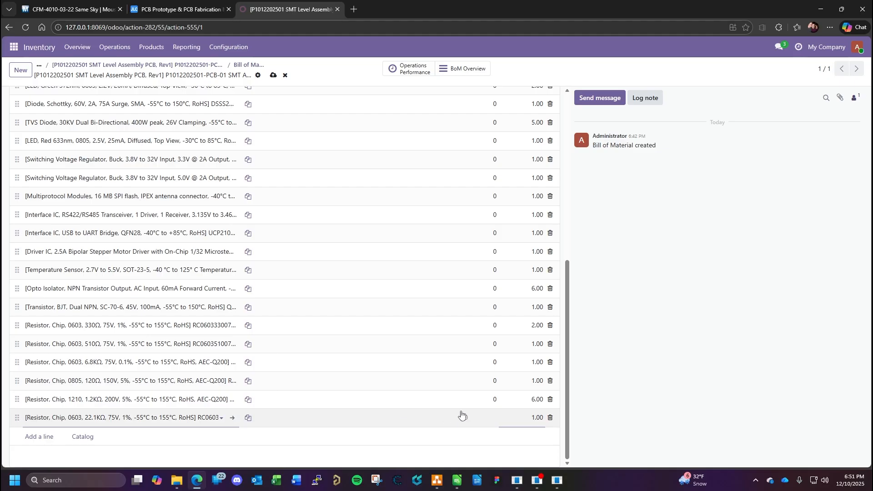
key(Return)
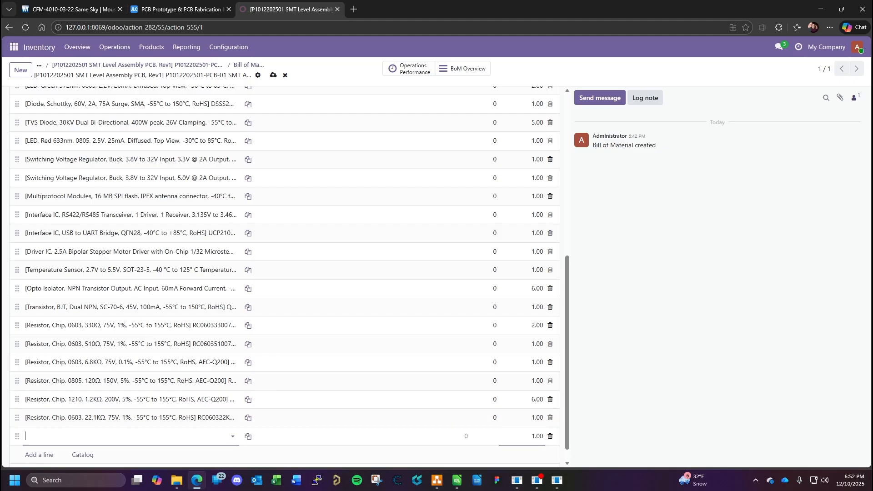
key(alt+Tab)
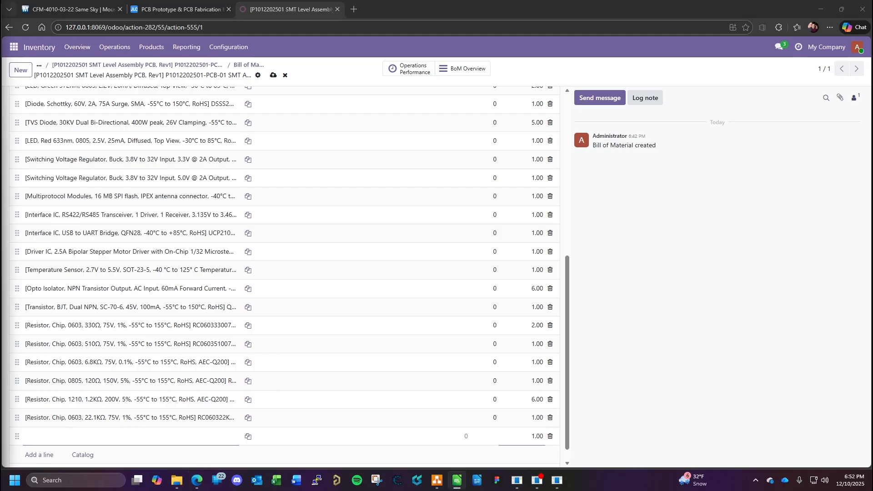
- Try to find part RC060347K5075AAA for the new component line, then consult the BOM spreadsheet
click(73, 439)
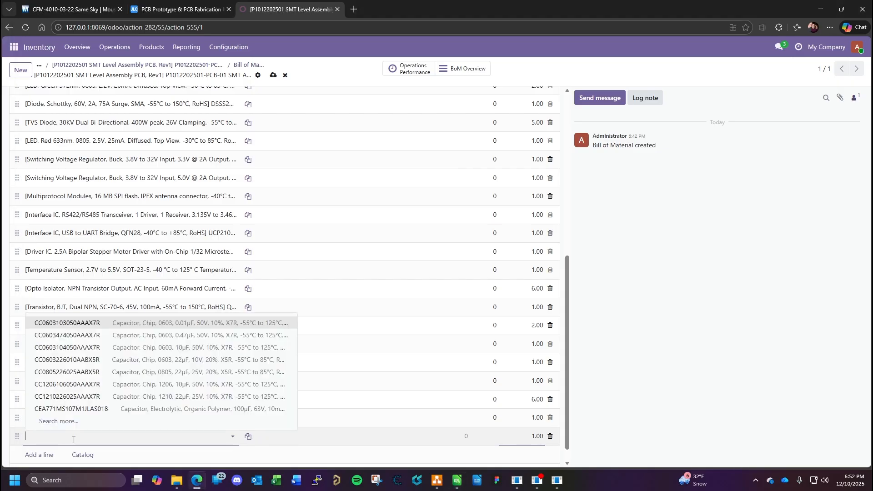
text(RC060347K5075AAA)
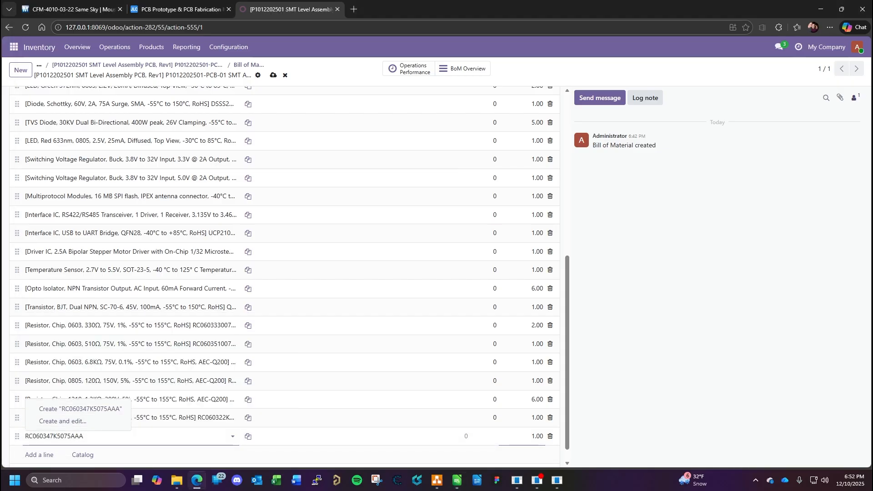
key(alt+Tab)
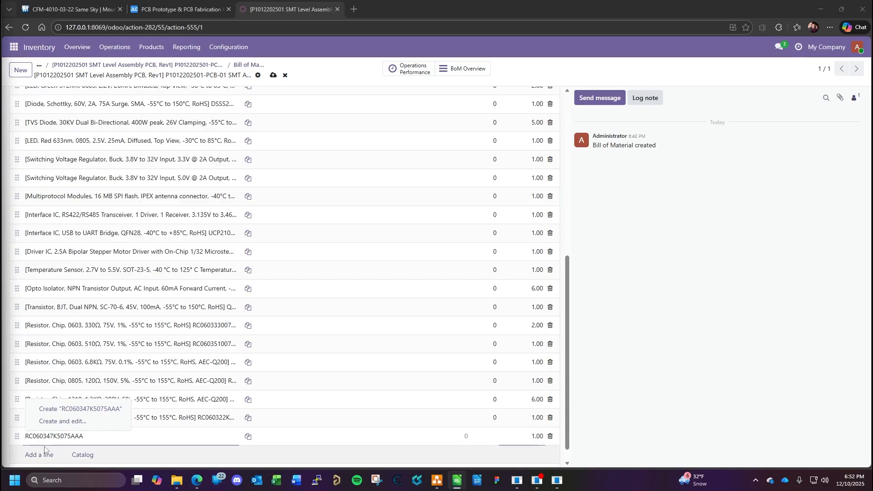
- Replace the entered part number with 1KΩ chip resistor RC06031K0075AAA at a quantity of 2, start another line and switch to the BOM spreadsheet
click(120, 435)
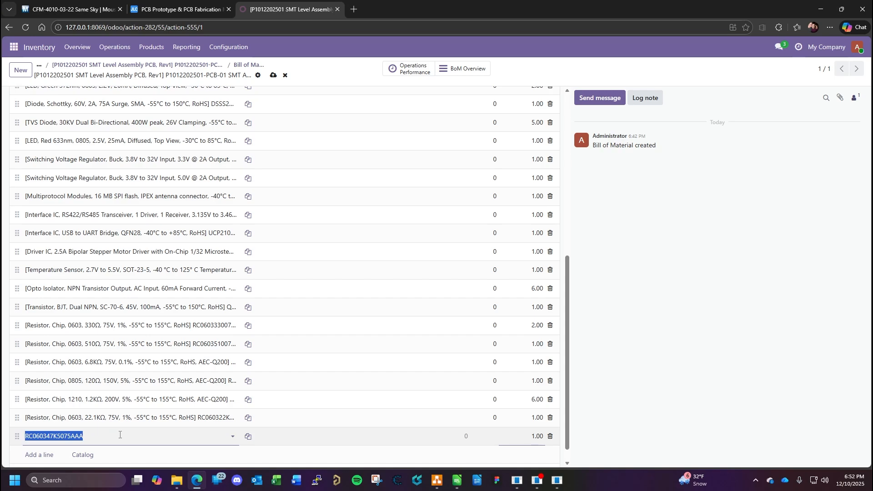
click(120, 435)
click(142, 386)
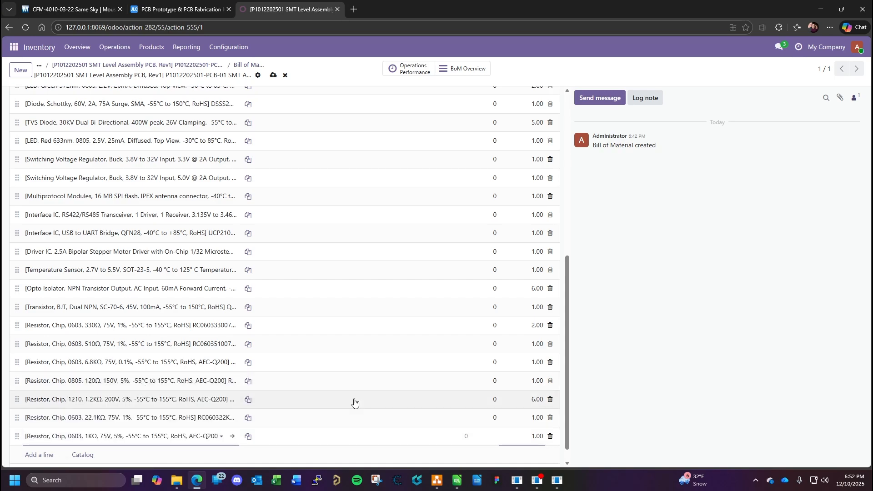
click(535, 436)
text(2)
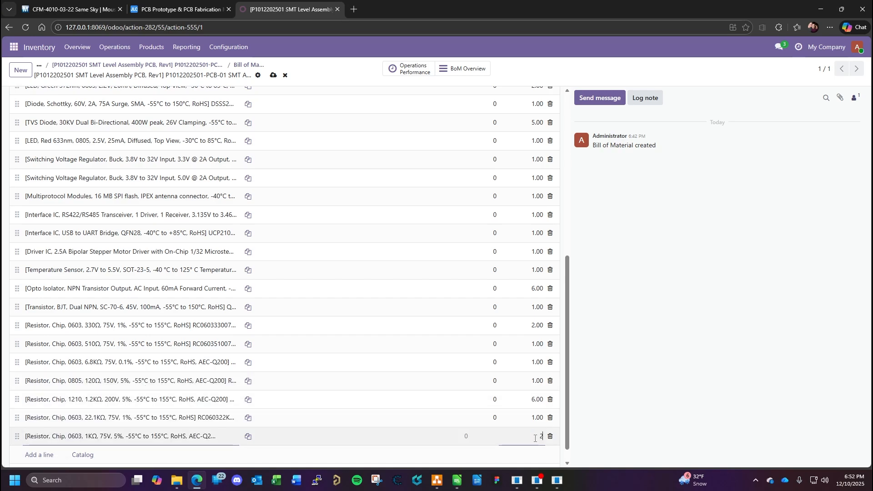
key(Return)
scroll(515, 386, down, 1)
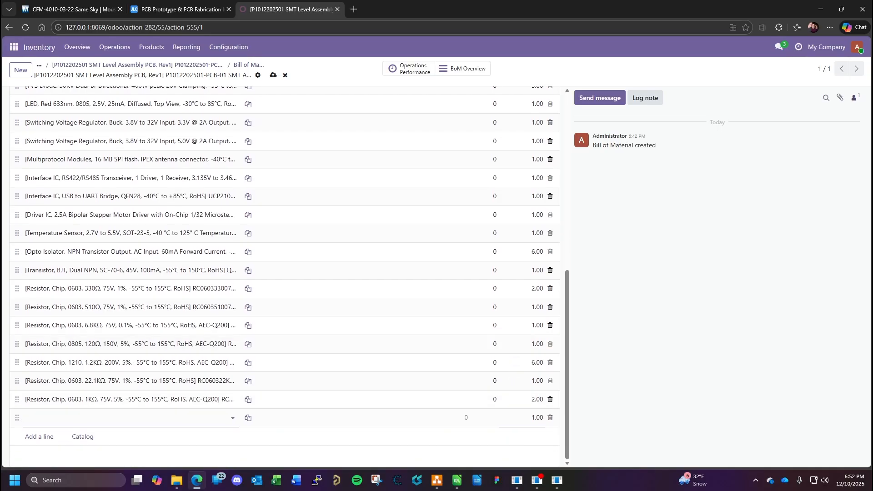
key(alt+Tab)
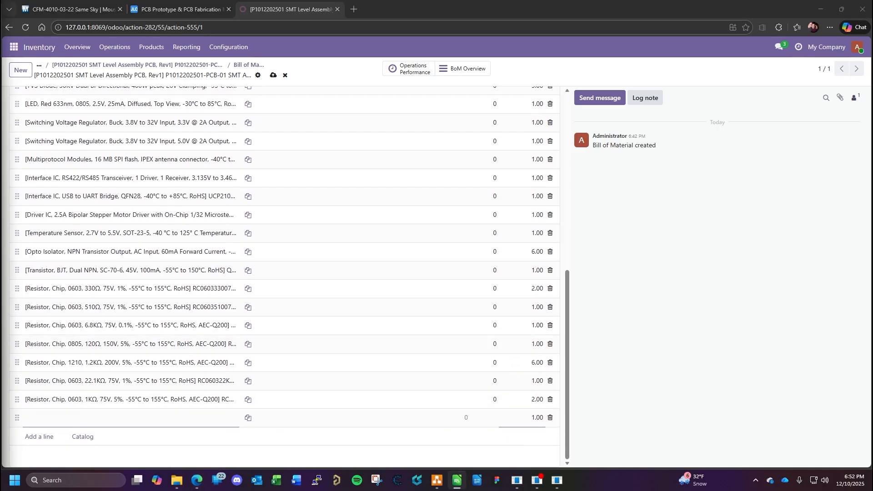
- Add the 1MΩ chip resistor RC06031M0075AAA as a component with a quantity of 1, start another line and switch to the BOM spreadsheet
click(97, 418)
text(RC06031M0075AAA)
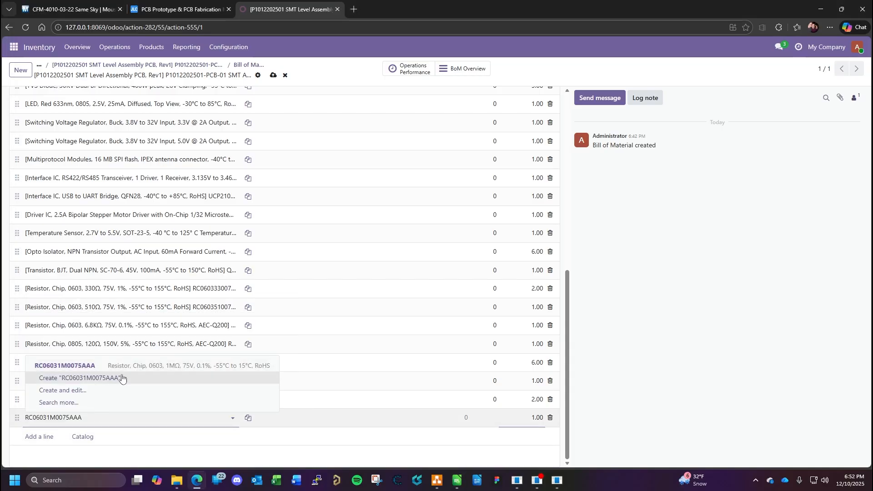
click(122, 363)
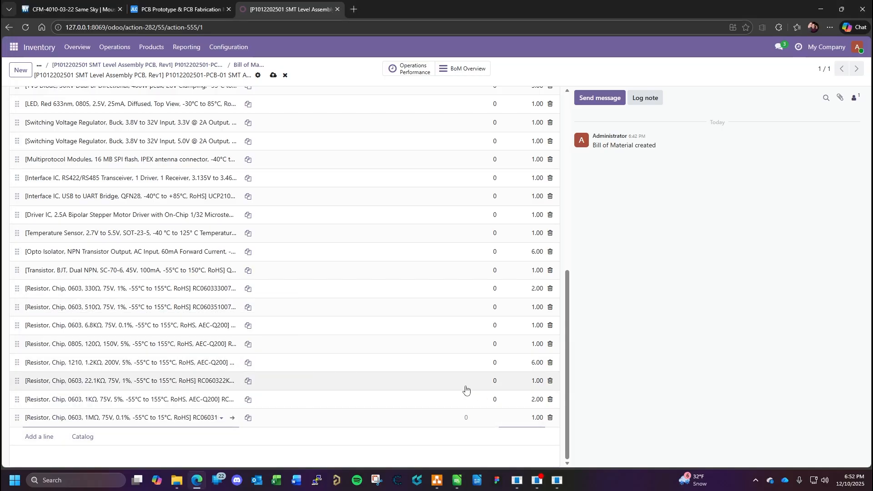
key(Return)
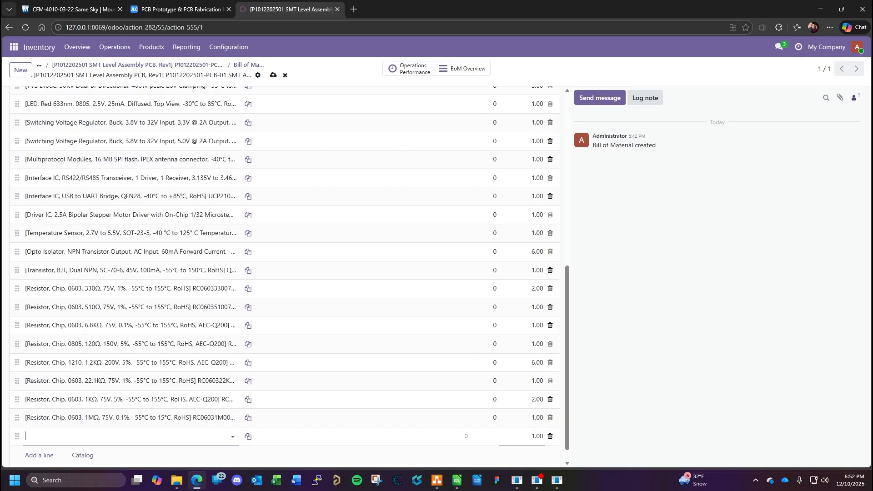
key(alt+Tab)
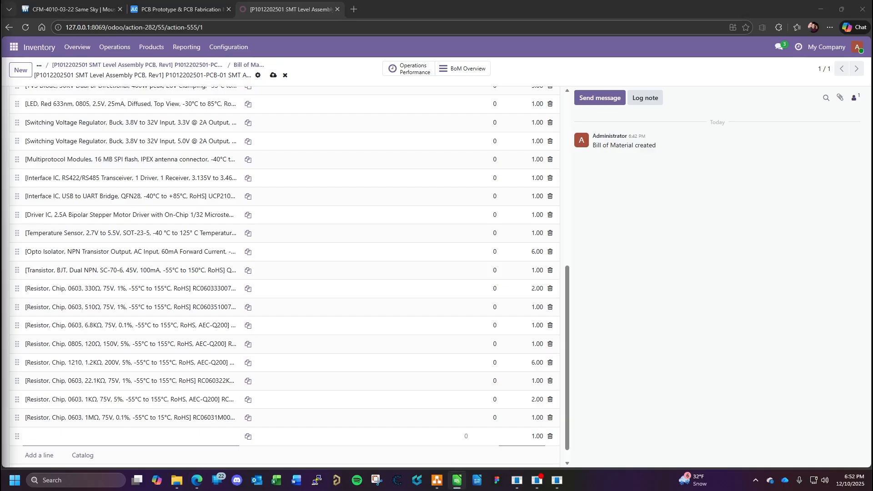
- Add the 0.2Ω chip resistor RC08050R2075AAE as a component with a quantity of 2, start another line and switch to the BOM spreadsheet
click(88, 438)
key(ctrl+v)
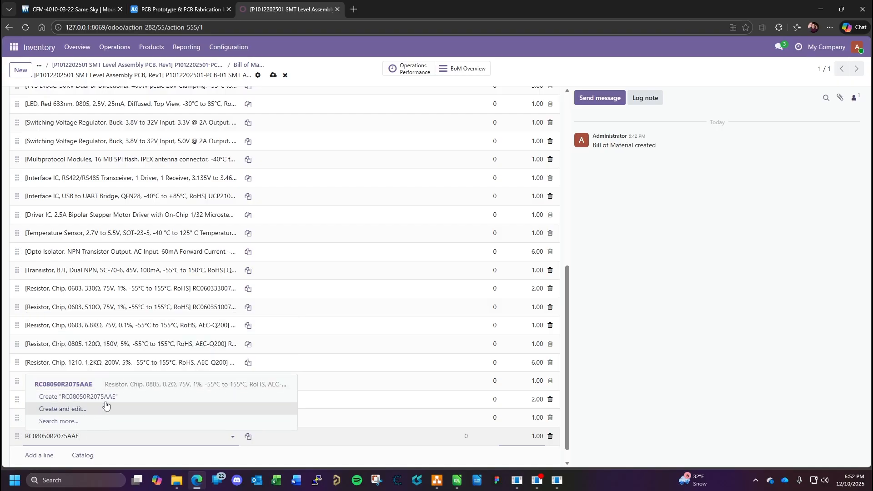
click(114, 386)
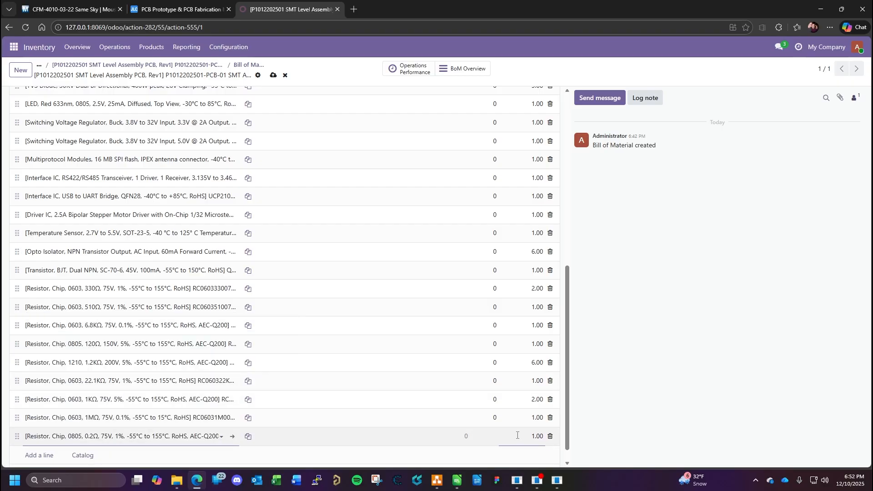
click(536, 437)
text(2)
key(Return)
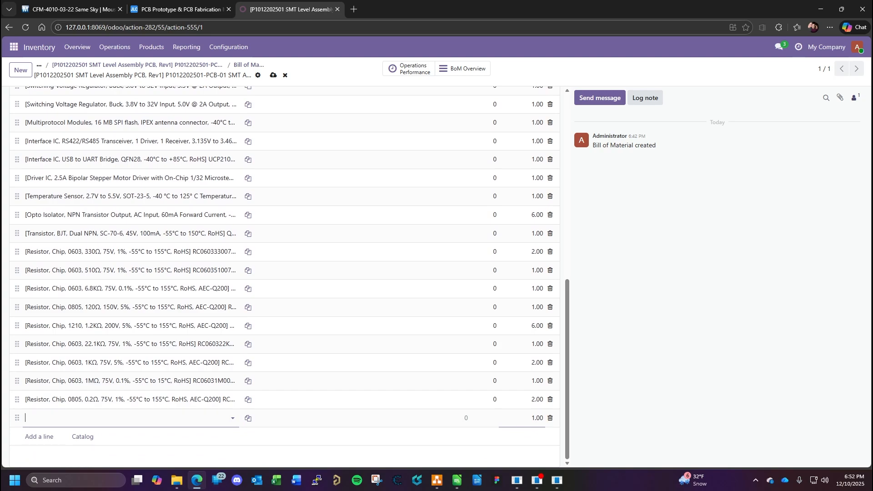
key(alt+Tab)
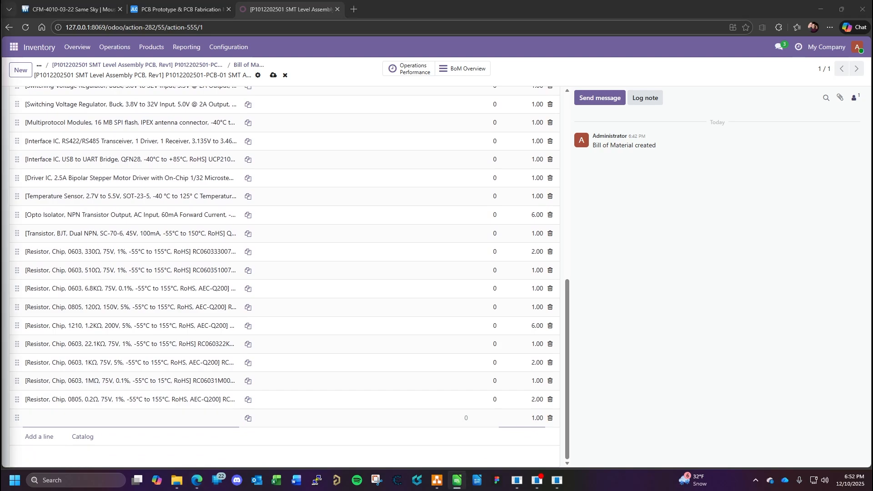
- Add the 50KΩ 0.1% 0603 chip resistor as a component with a quantity of 1, start another line and switch to the BOM spreadsheet
click(97, 420)
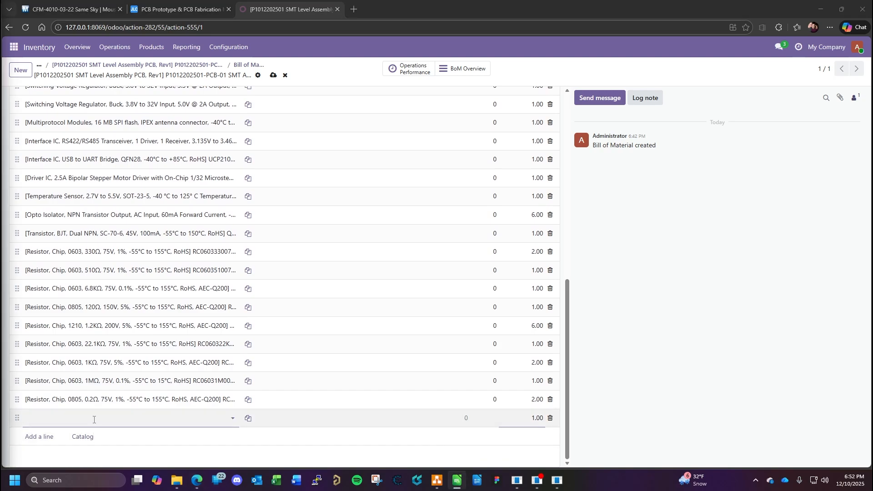
text(RC060350K075AAA)
click(138, 370)
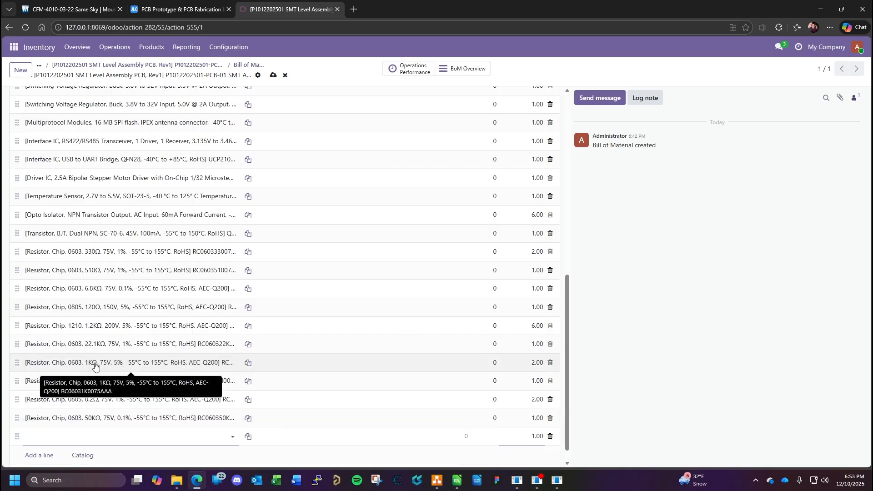
key(Return)
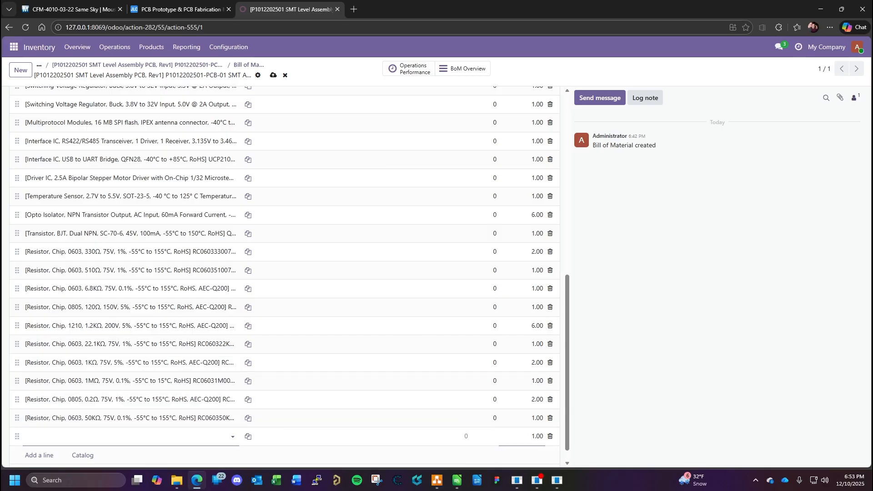
key(alt+Tab)
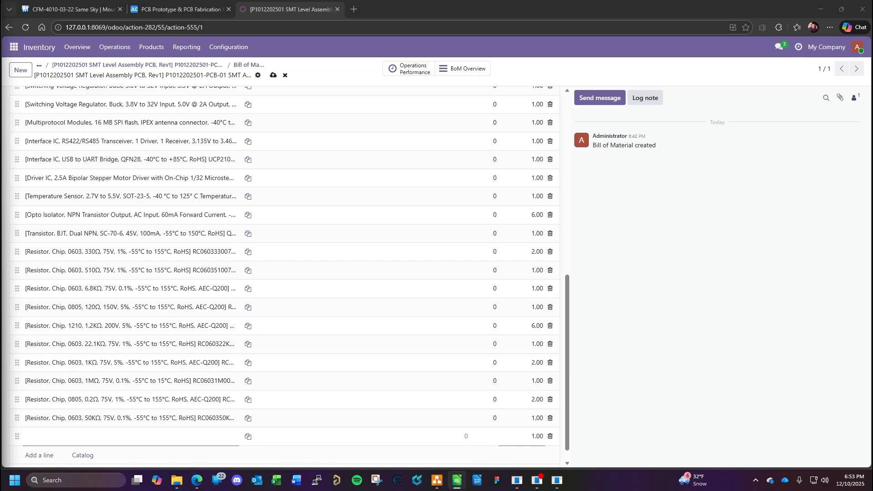
- Add the 30KΩ 0.5% 0603 chip resistor as a component with a quantity of 1, start another line and switch to the BOM spreadsheet
click(100, 434)
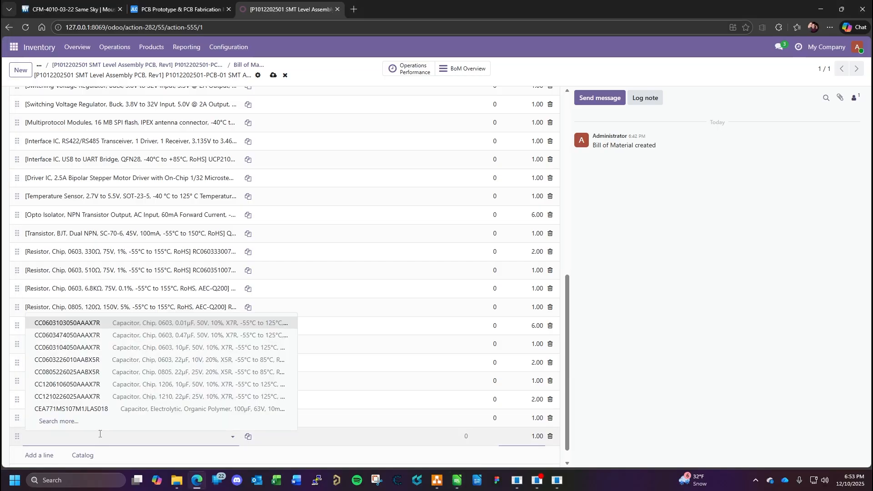
key(ctrl+v)
click(144, 388)
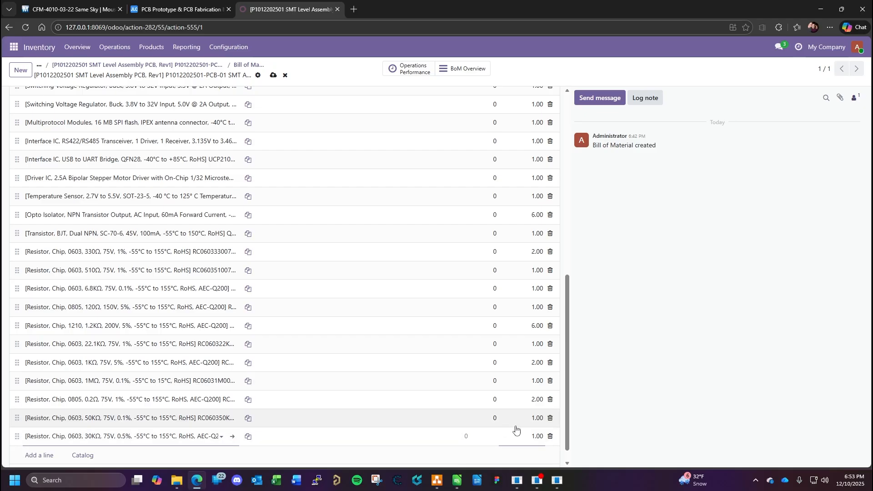
click(536, 435)
key(Return)
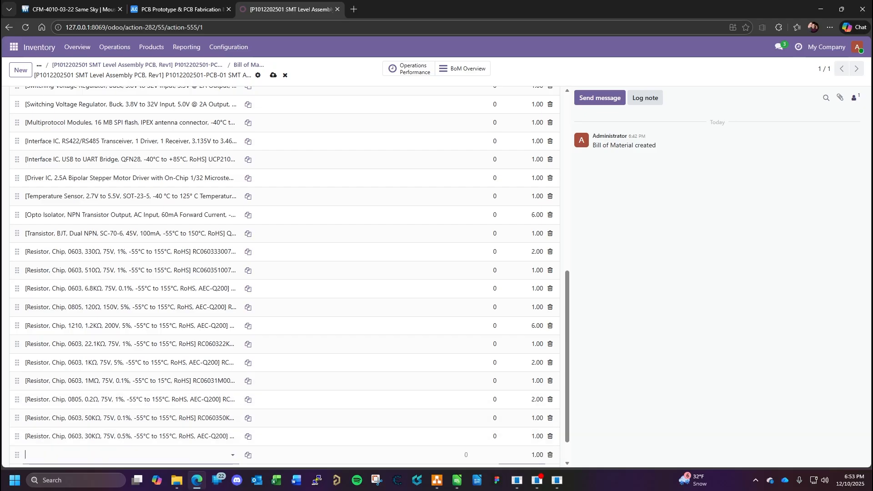
key(alt+Tab)
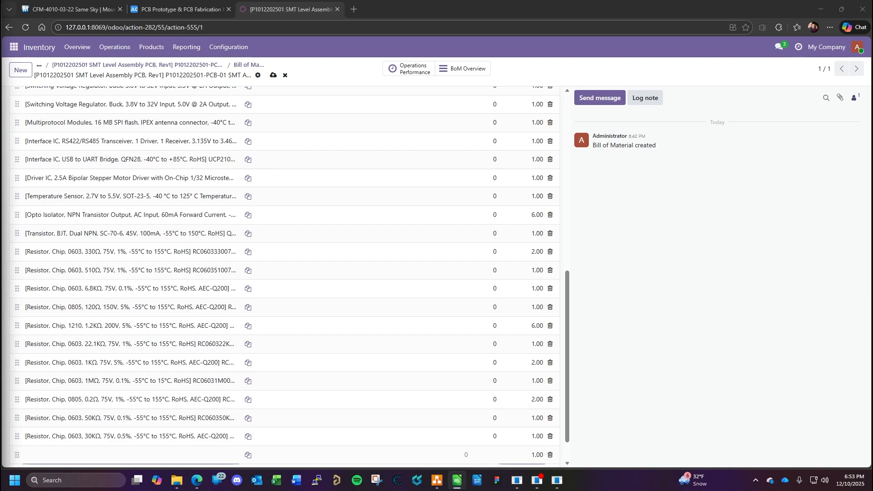
click(55, 456)
text(SW4351510)
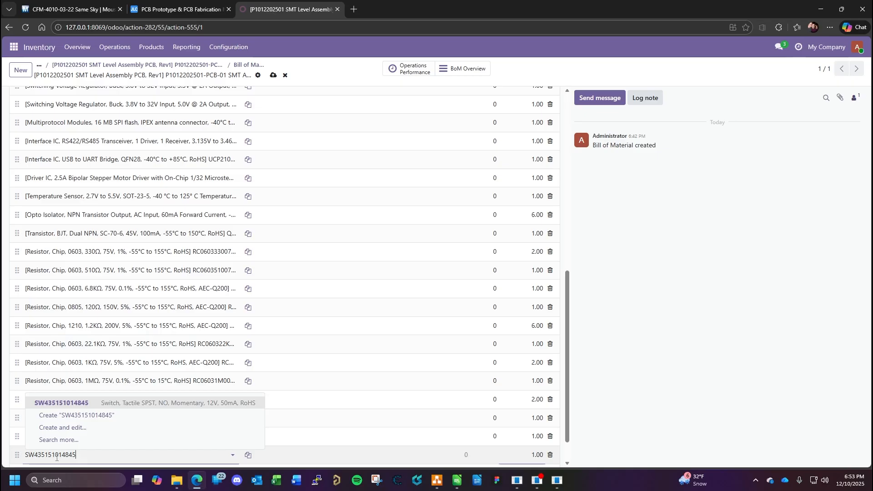
click(108, 401)
click(541, 454)
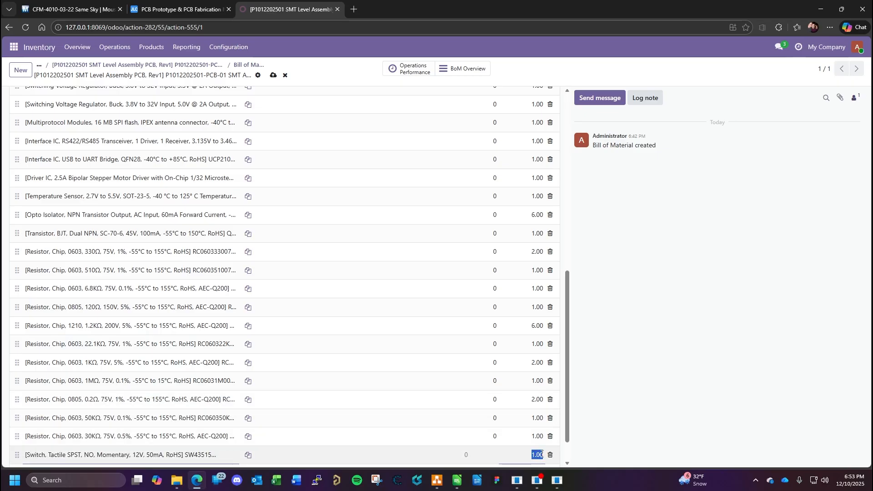
text(2)
key(Return)
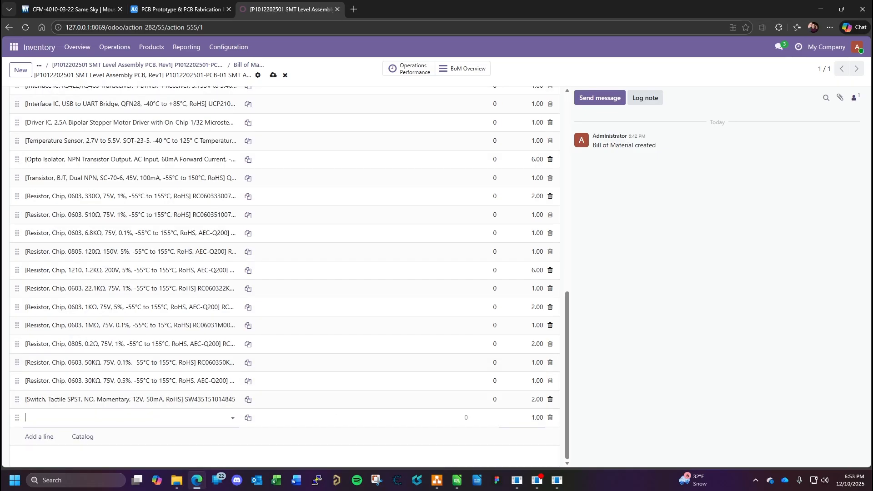
key(alt+Tab)
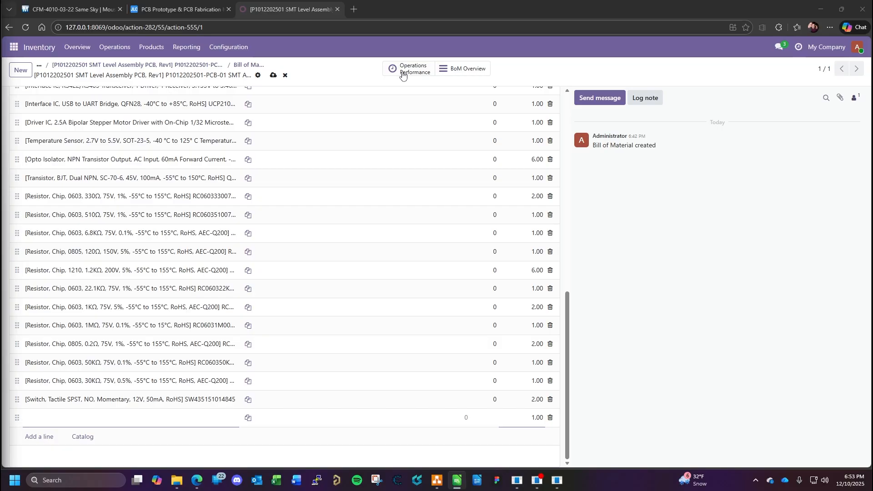
- Check the component list from start to end, save the bill of materials and return to the SMT assembly's product record
scroll(435, 197, up, 10)
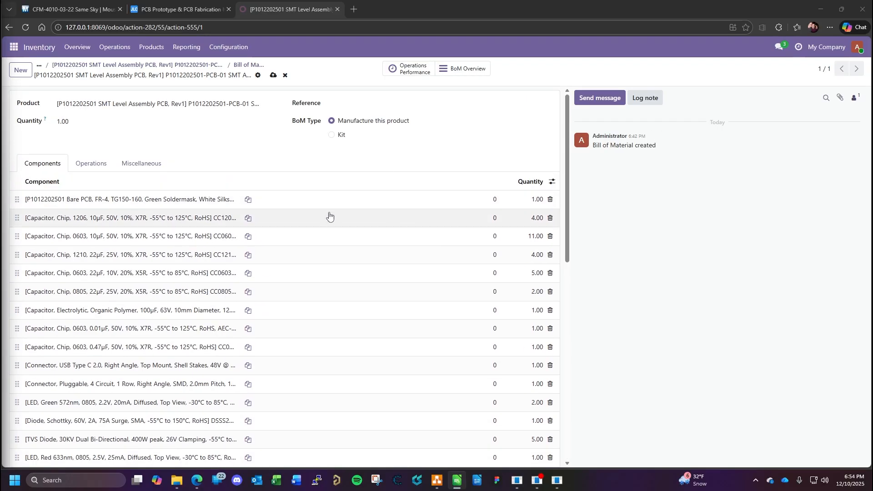
scroll(573, 183, down, 1)
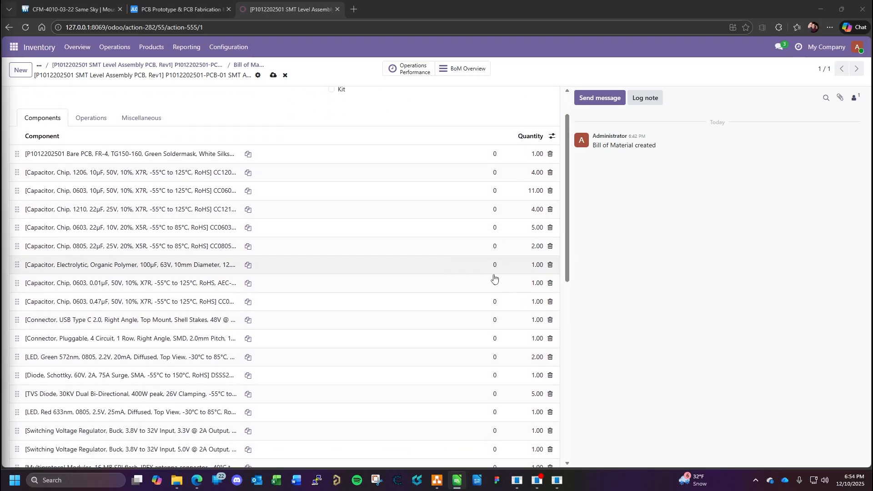
scroll(493, 279, down, 5)
scroll(493, 282, up, 7)
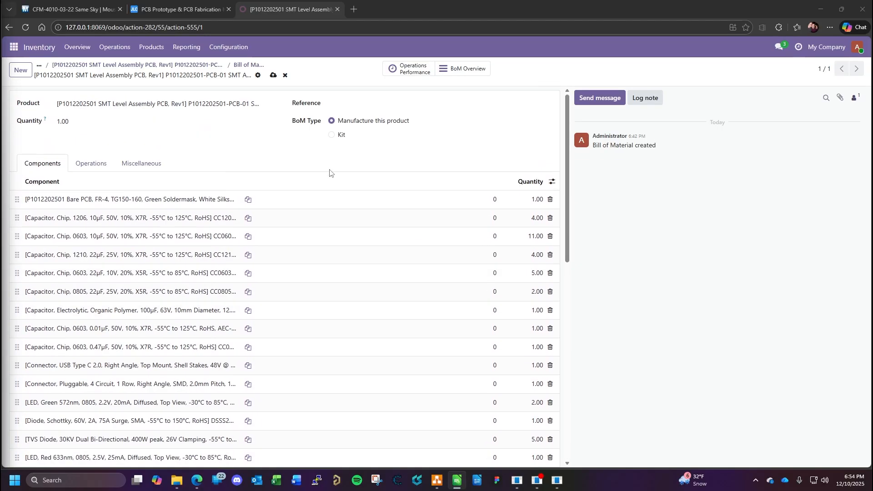
click(273, 75)
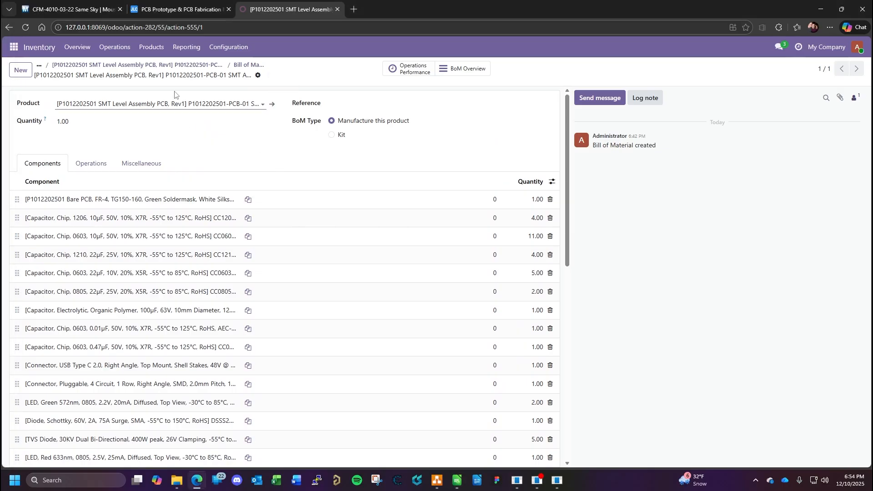
click(94, 67)
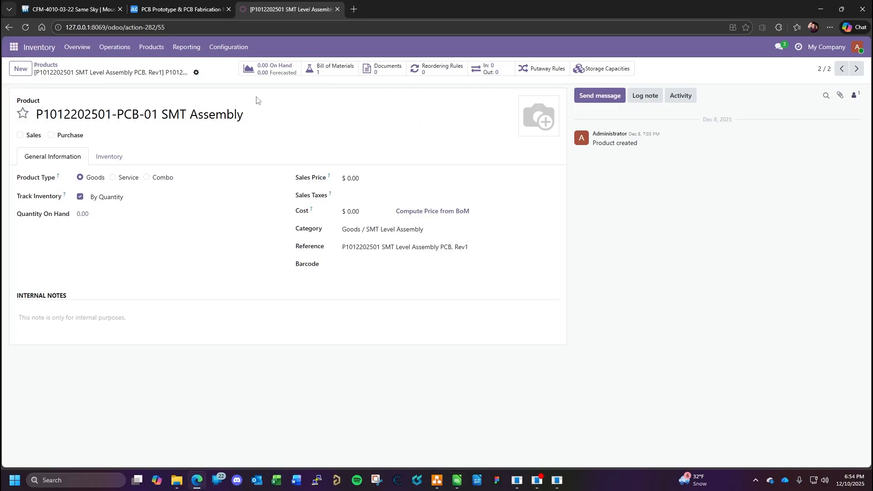
- Open the Inventory settings and review the traceability, valuation, warehouse, scheduling and logistics options
click(14, 47)
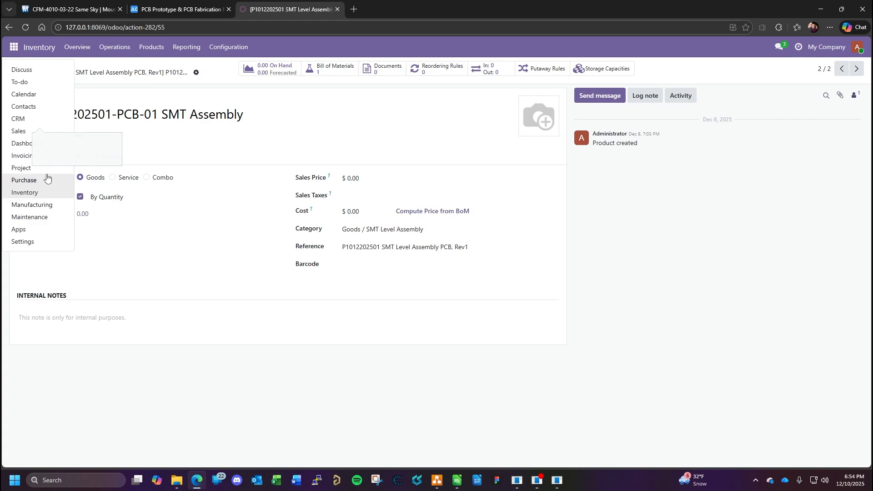
click(24, 243)
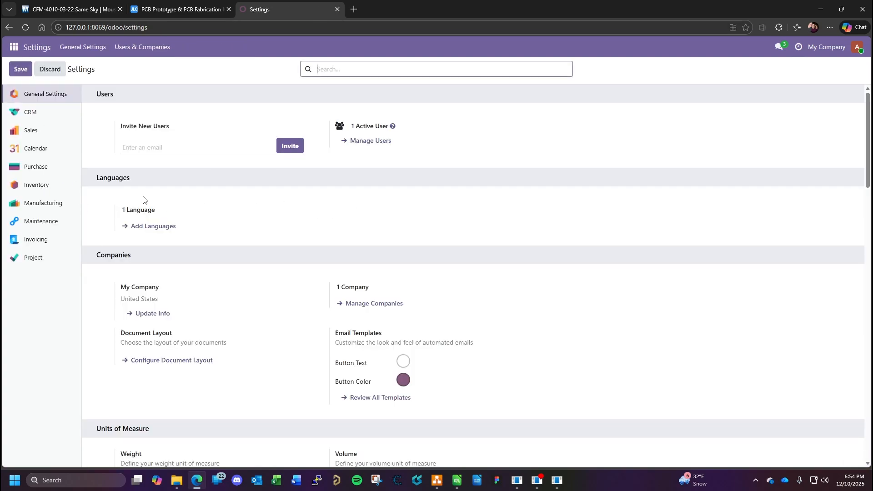
click(41, 186)
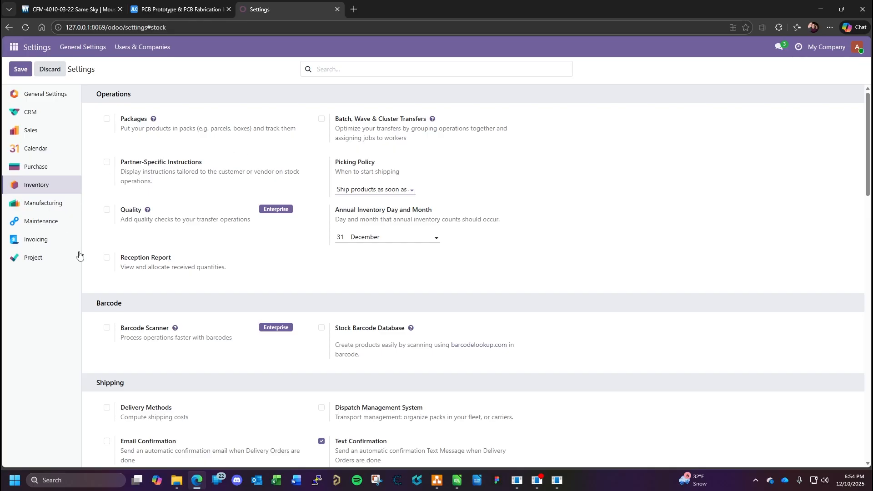
scroll(251, 257, down, 4)
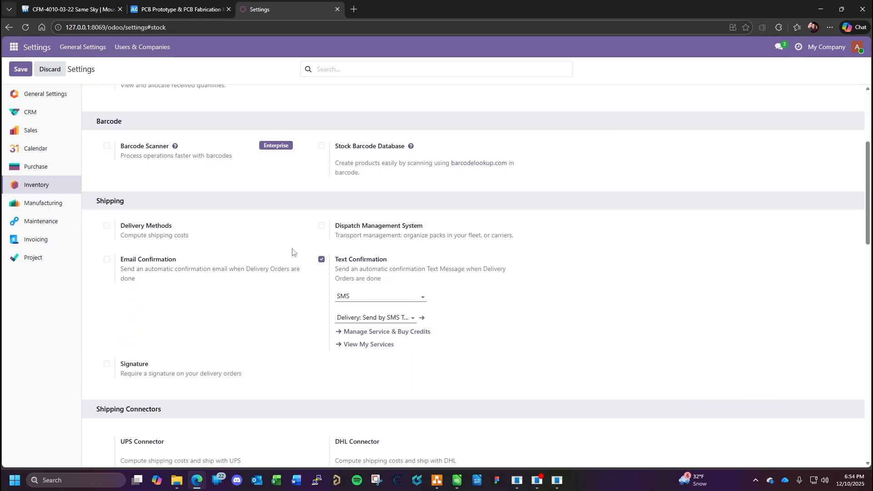
scroll(291, 254, down, 3)
scroll(288, 254, down, 8)
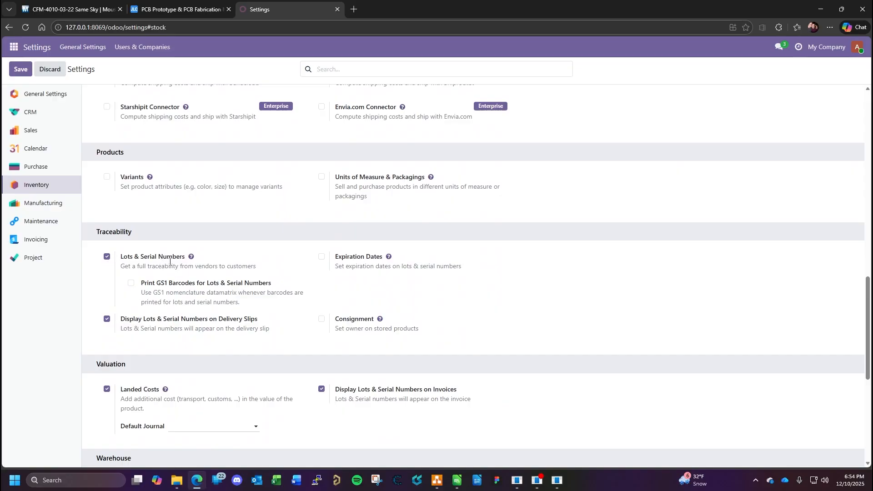
scroll(195, 341, down, 3)
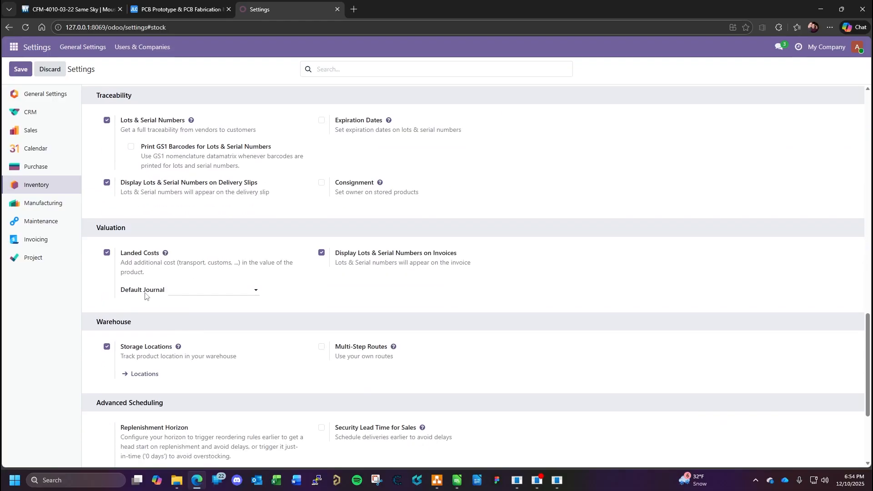
mouse_move(141, 262)
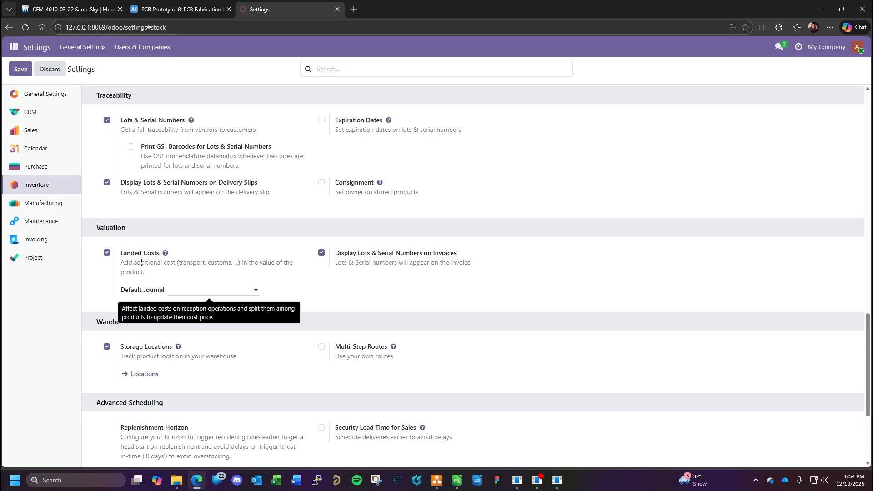
scroll(404, 314, down, 2)
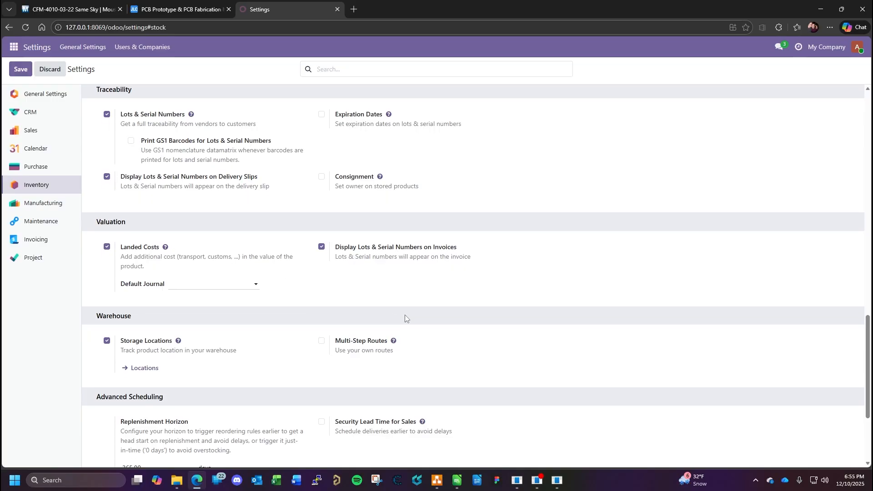
scroll(232, 261, down, 2)
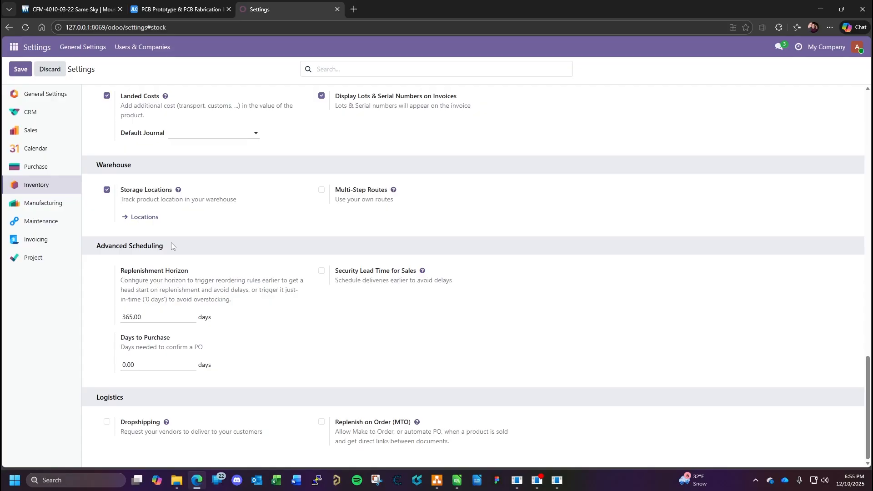
- View the warehouse's storage locations and return to the Warehouse and Advanced Scheduling options in the Inventory settings
click(144, 218)
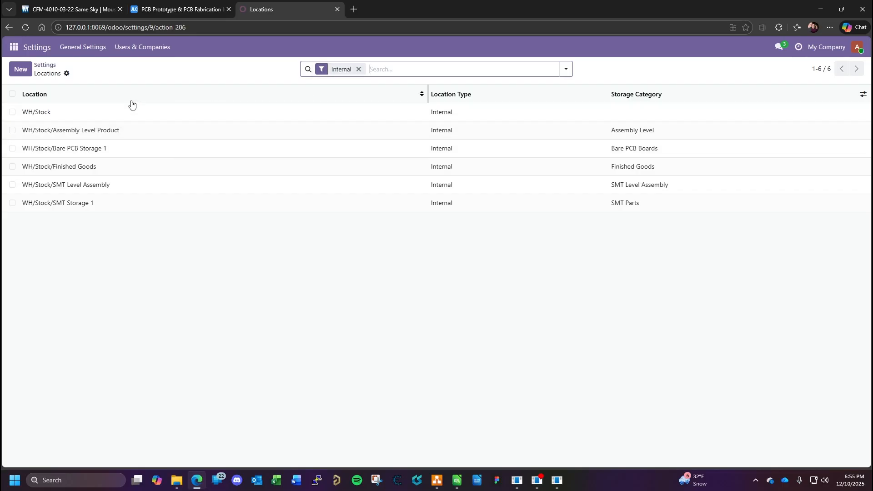
click(14, 48)
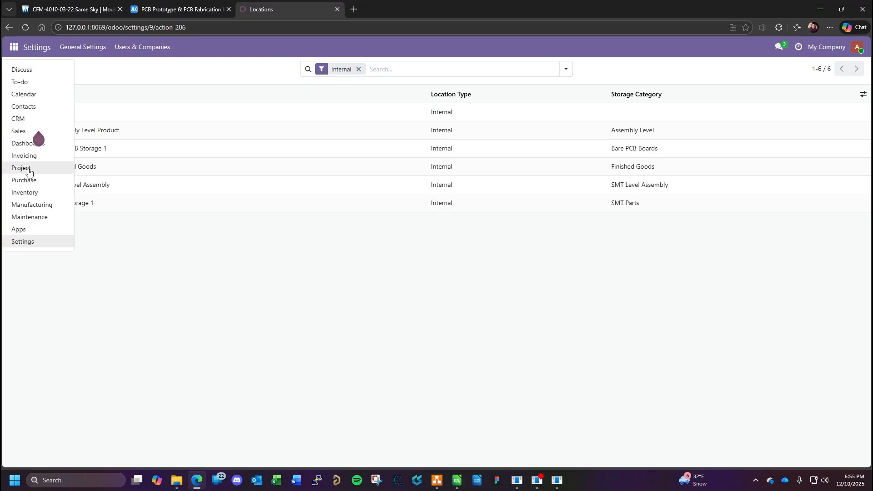
click(156, 268)
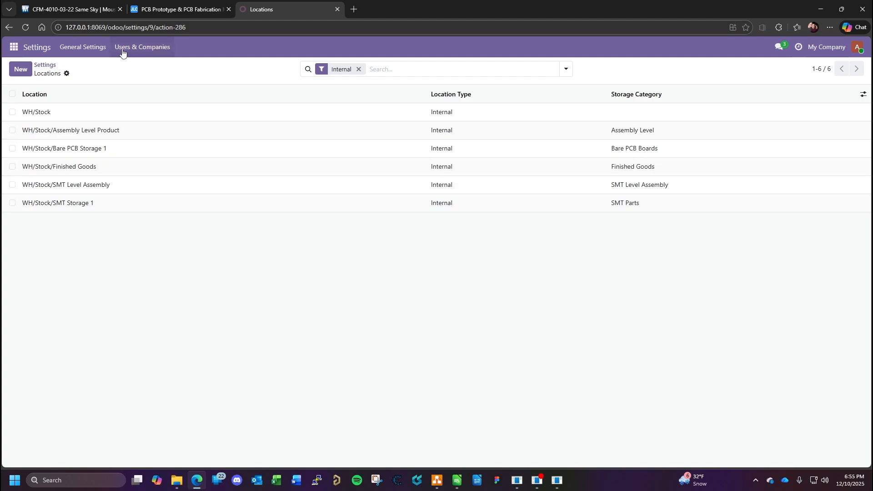
click(82, 47)
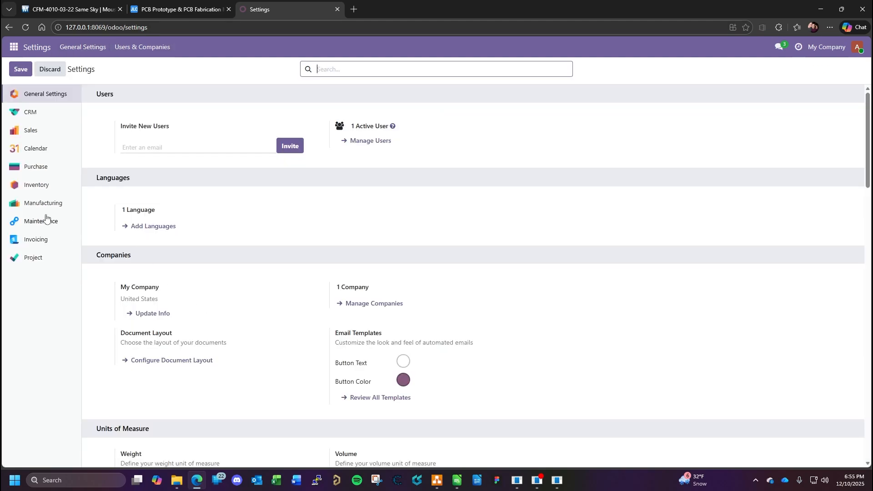
click(37, 185)
scroll(305, 294, down, 15)
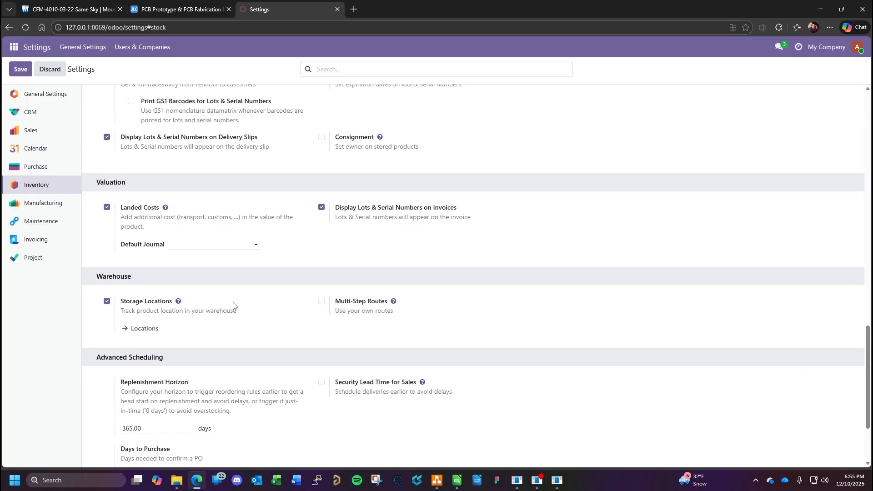
scroll(292, 344, down, 3)
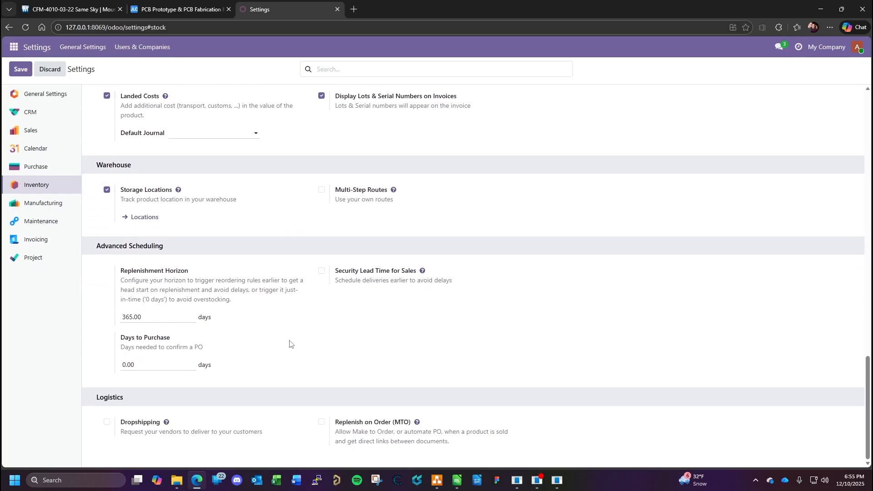
- Review the Manufacturing settings for work orders, work order dependencies and unlocked manufacturing orders, and return to the Inventory settings
click(48, 205)
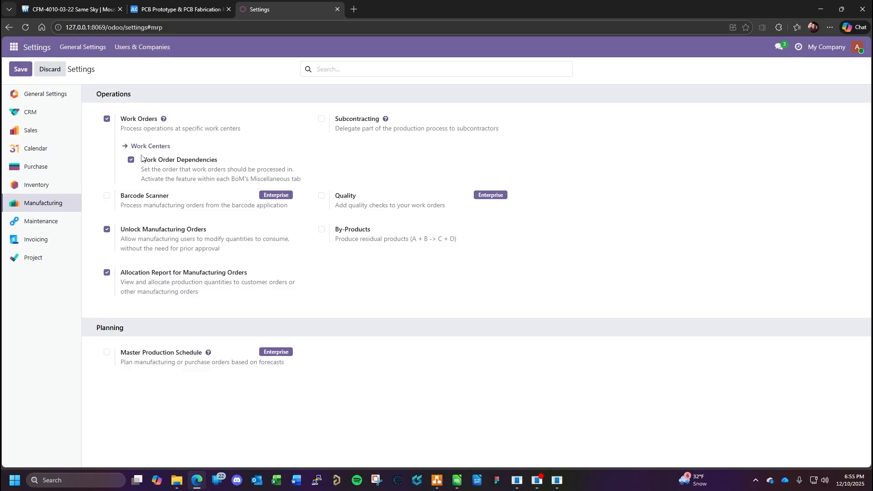
mouse_move(149, 164)
drag(222, 249, 191, 241)
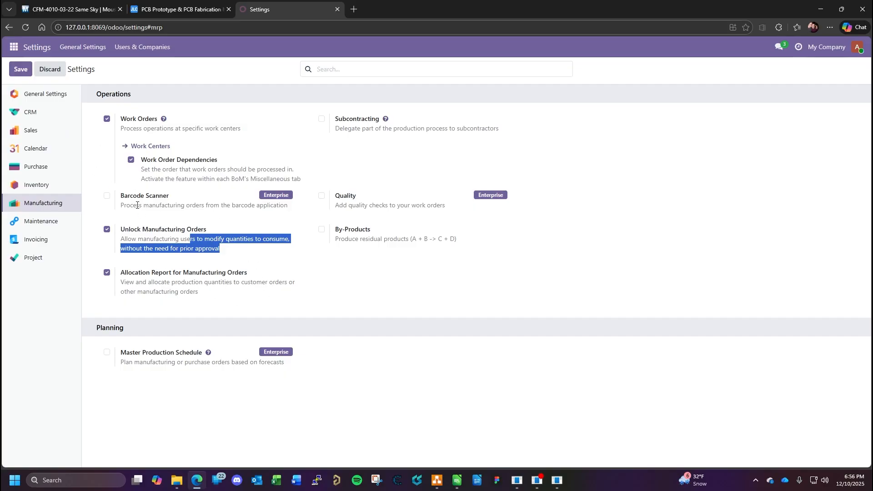
click(40, 189)
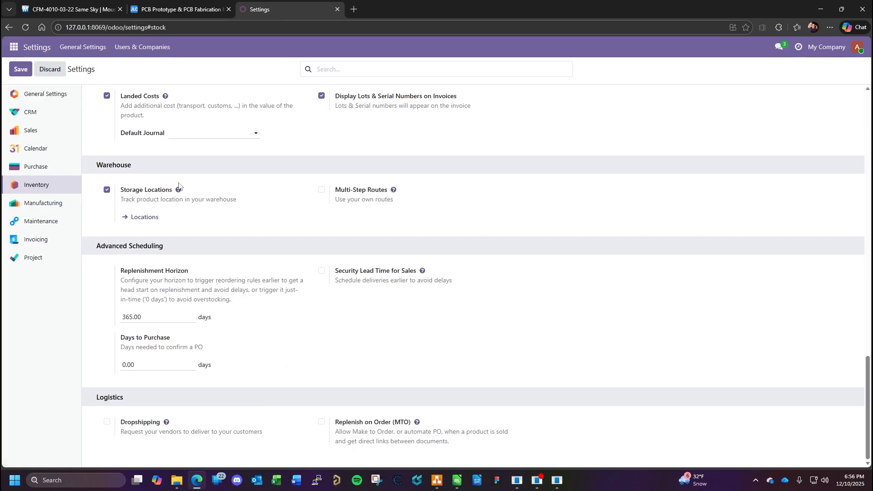
- Open the Inventory app's products and show them as a list grouped by category
click(13, 47)
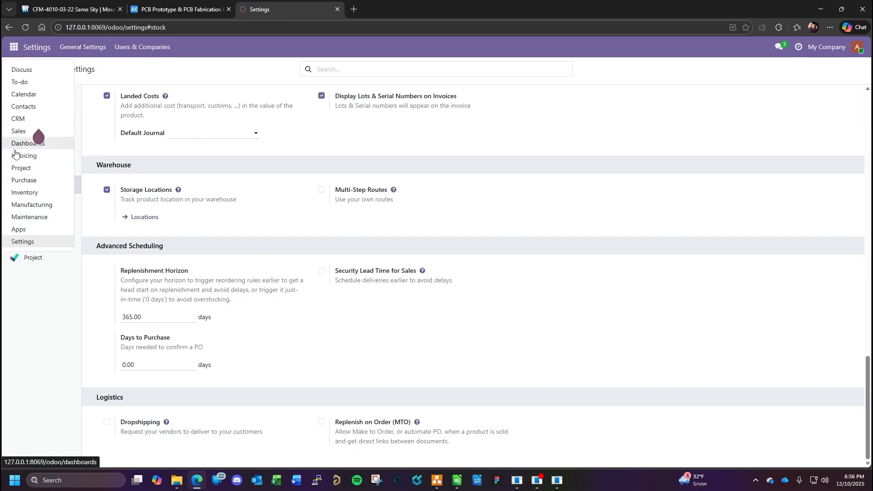
click(27, 193)
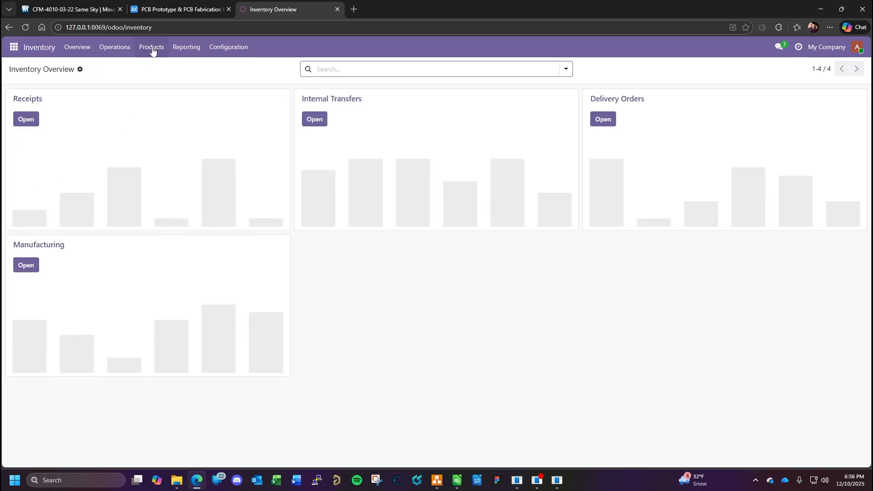
click(151, 48)
click(162, 71)
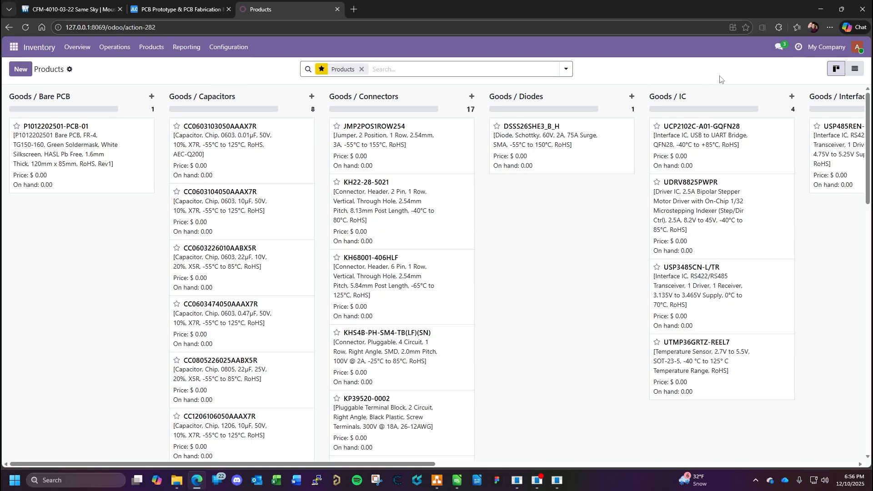
click(855, 68)
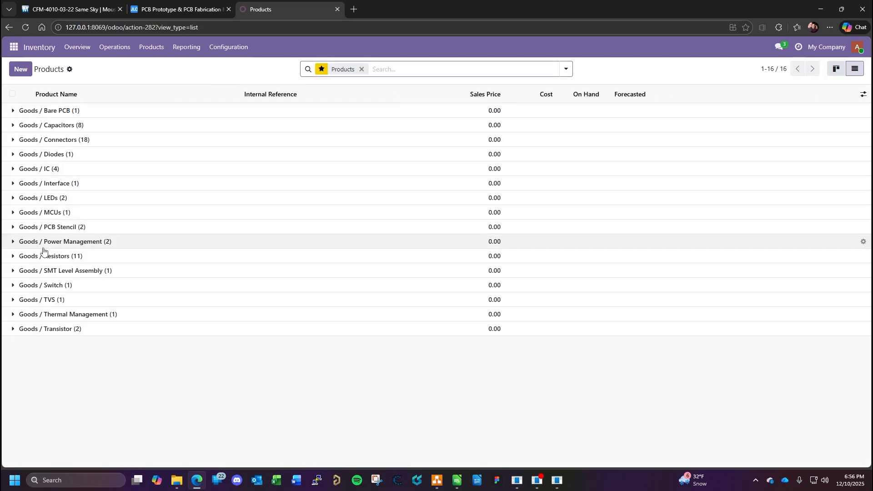
click(16, 273)
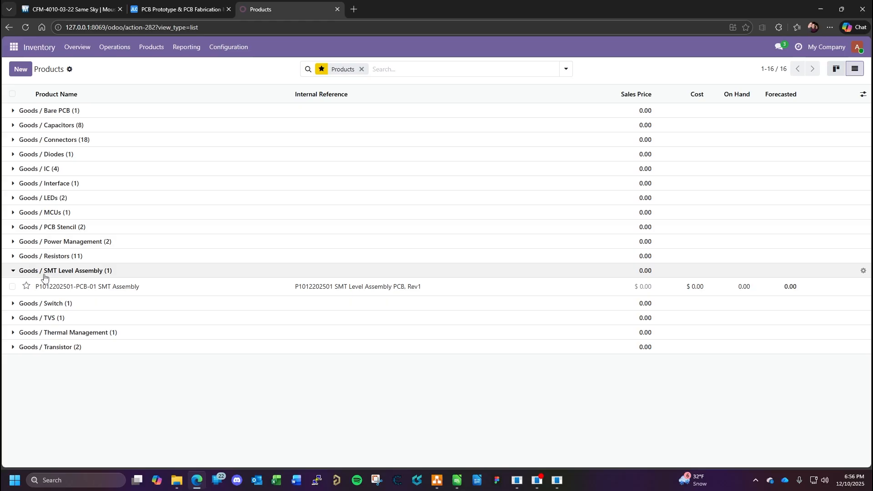
click(111, 285)
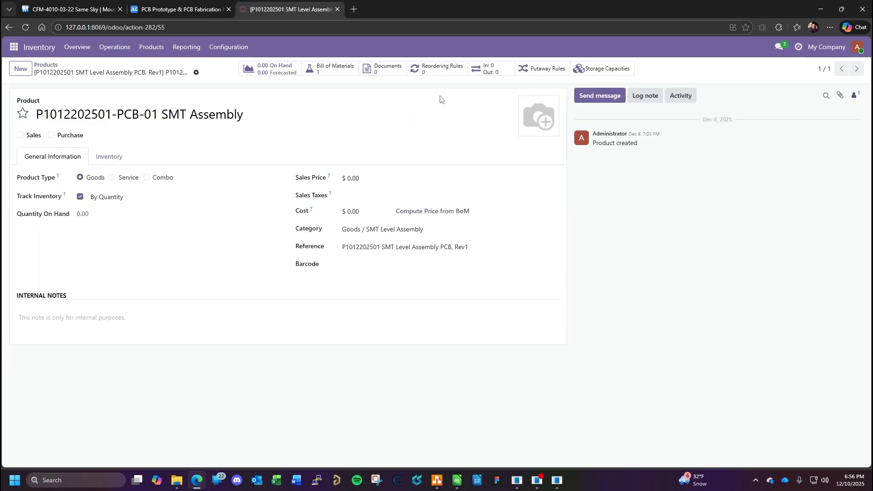
click(542, 68)
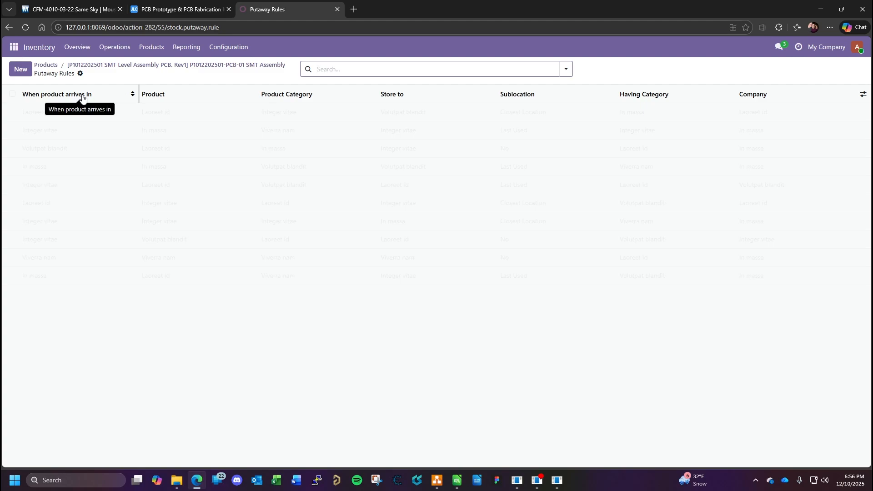
click(21, 69)
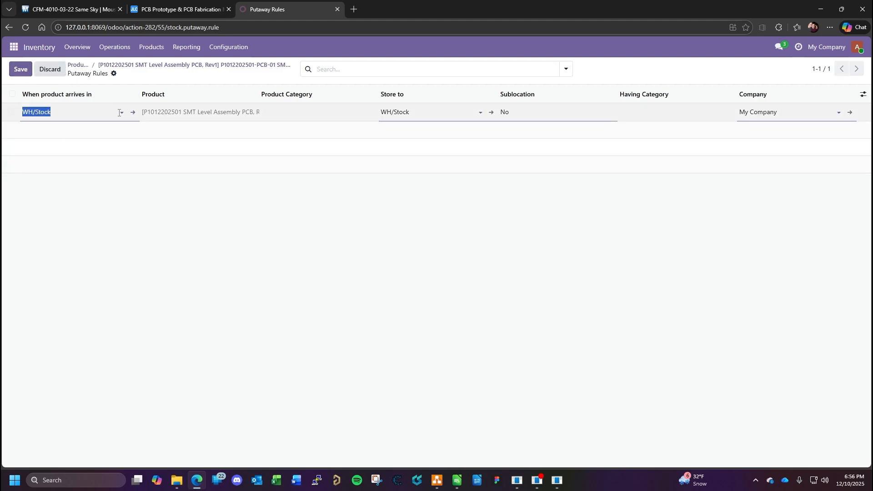
click(478, 113)
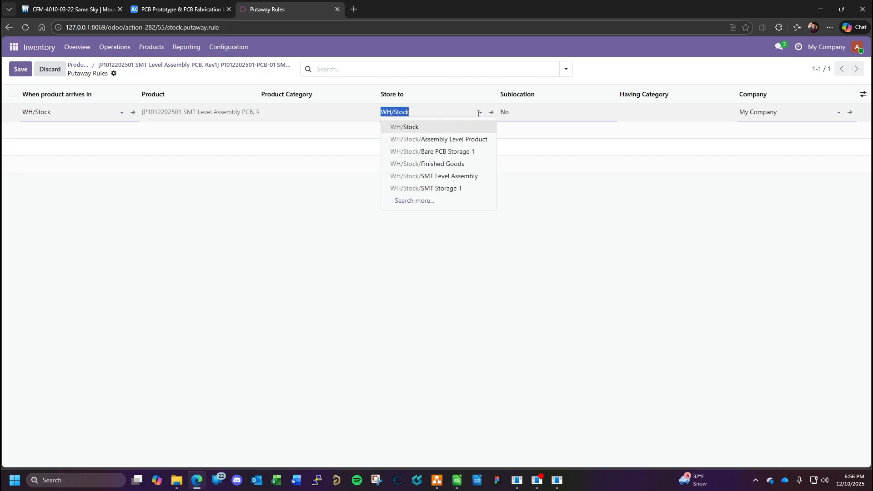
click(452, 178)
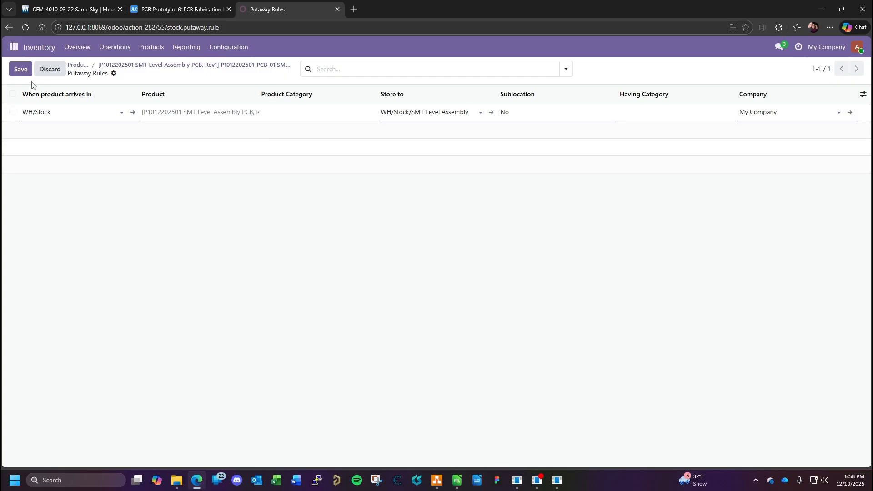
click(21, 71)
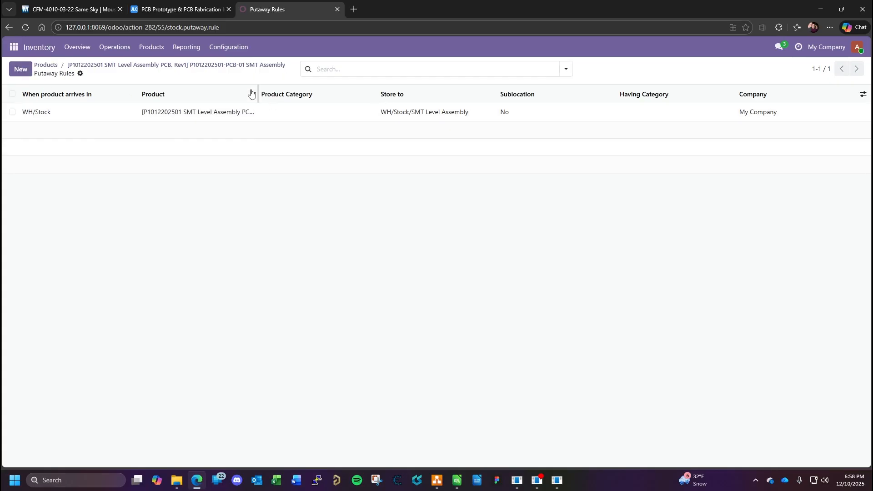
click(46, 65)
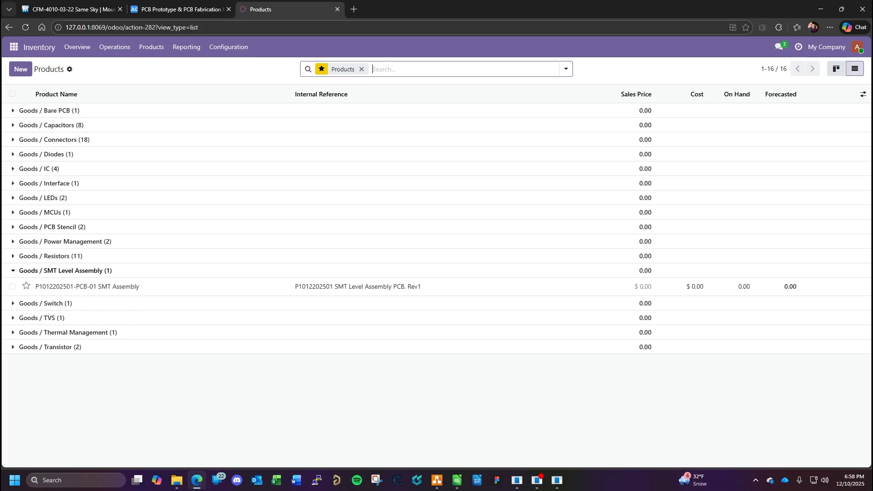
click(12, 111)
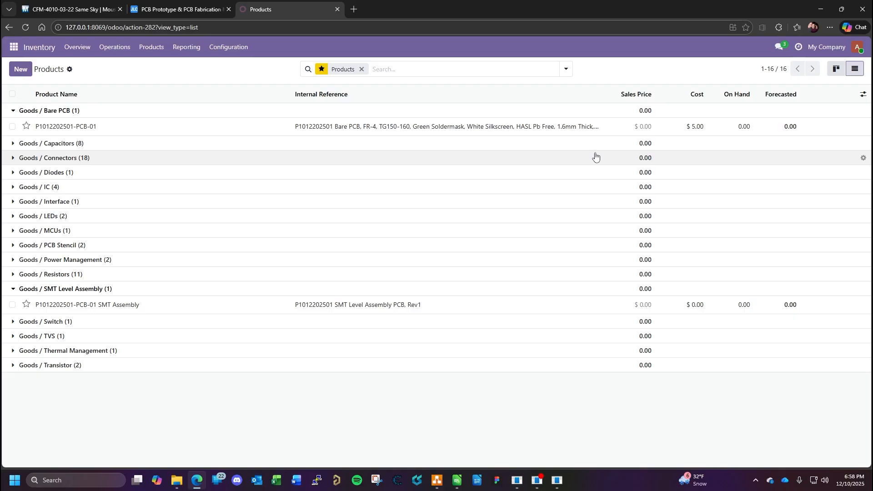
click(73, 312)
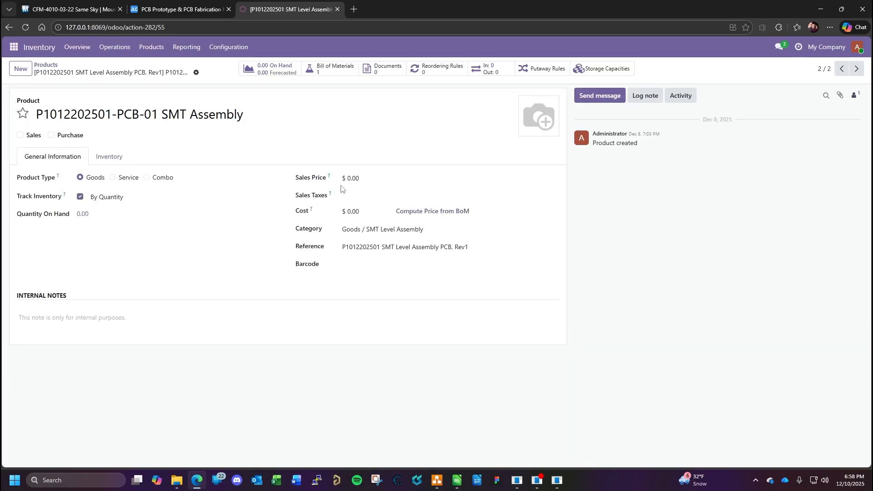
click(438, 212)
- Check the component prices in the LibreOffice Calc parts spreadsheet and recompute the SMT assembly's cost from its bill of materials
click(457, 481)
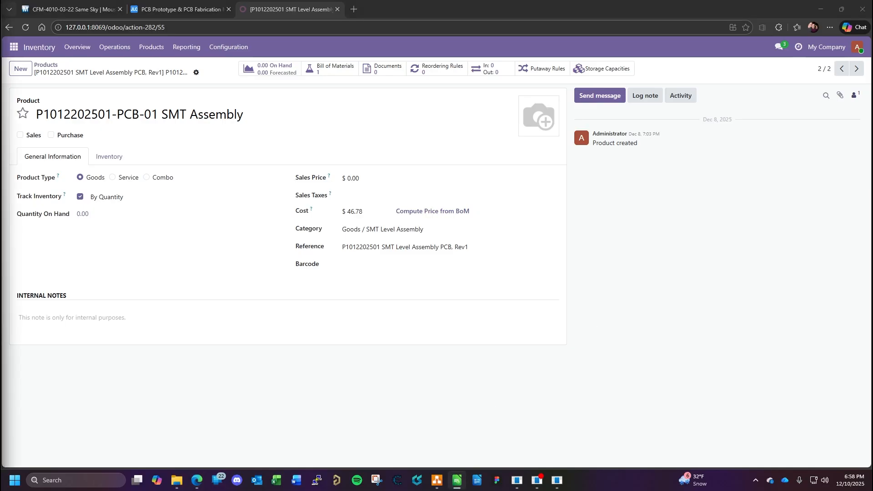
drag(0, 40, 414, 49)
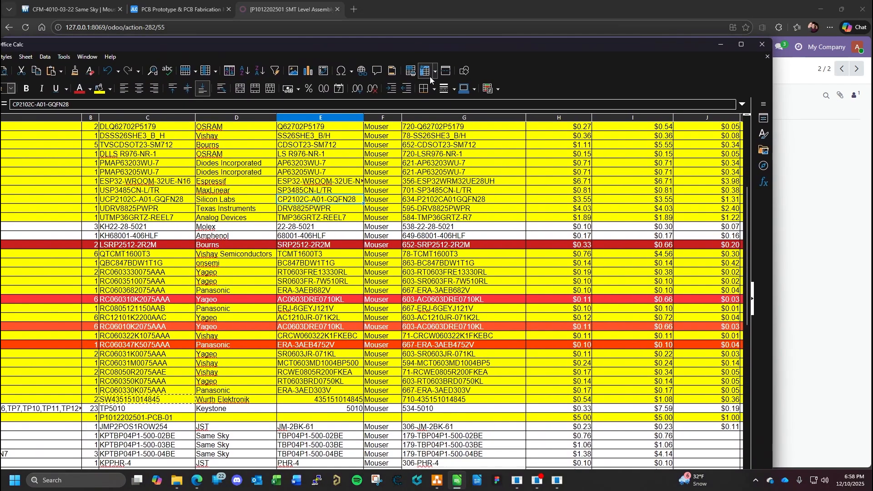
scroll(601, 228, up, 6)
scroll(483, 204, down, 12)
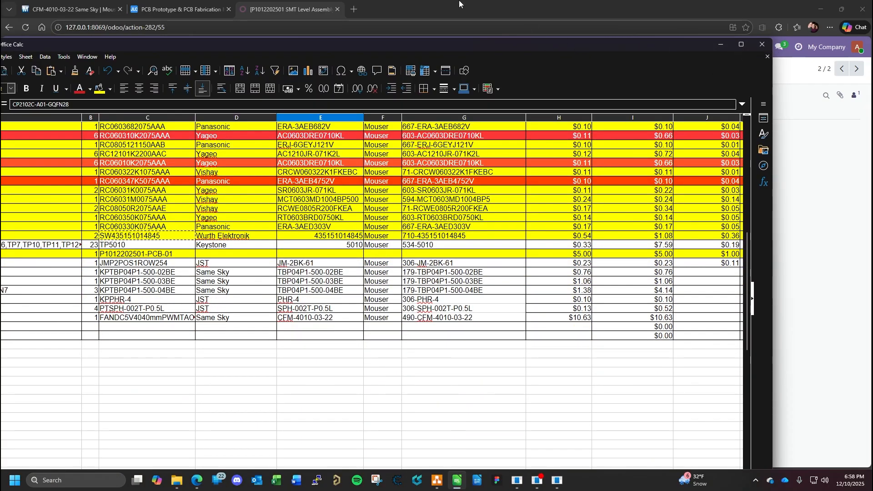
drag(457, 45, 0, 43)
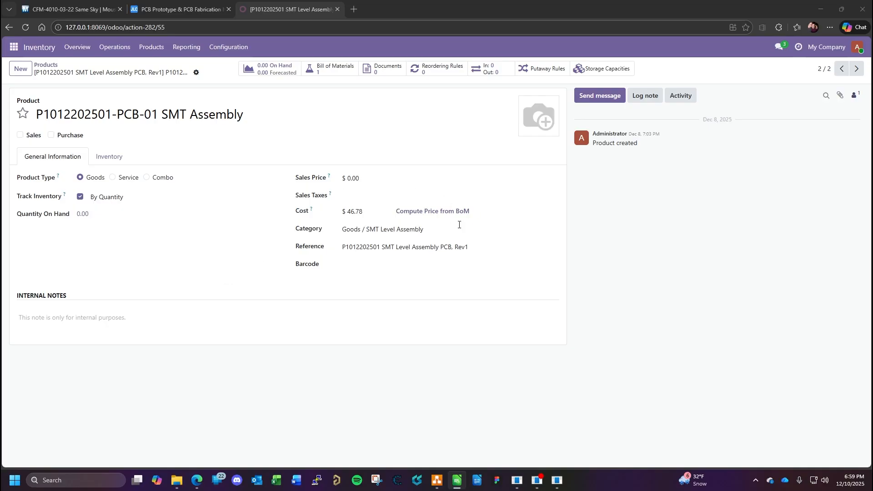
click(438, 215)
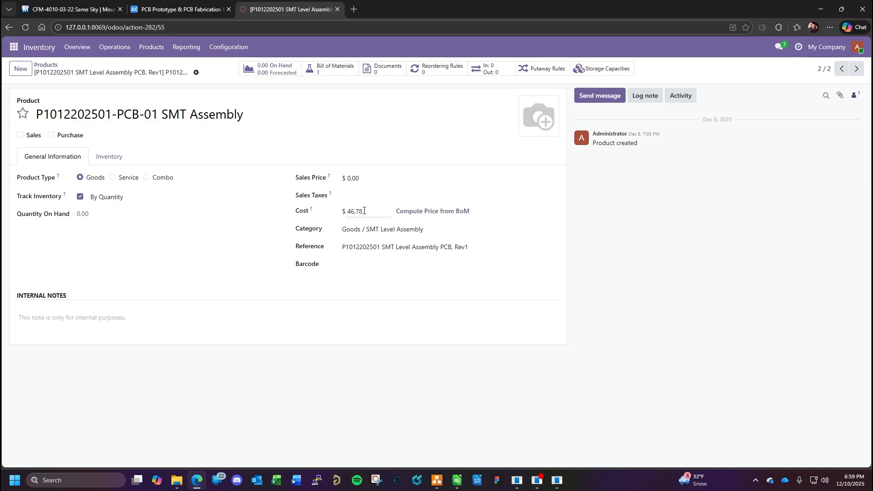
mouse_move(312, 212)
click(17, 48)
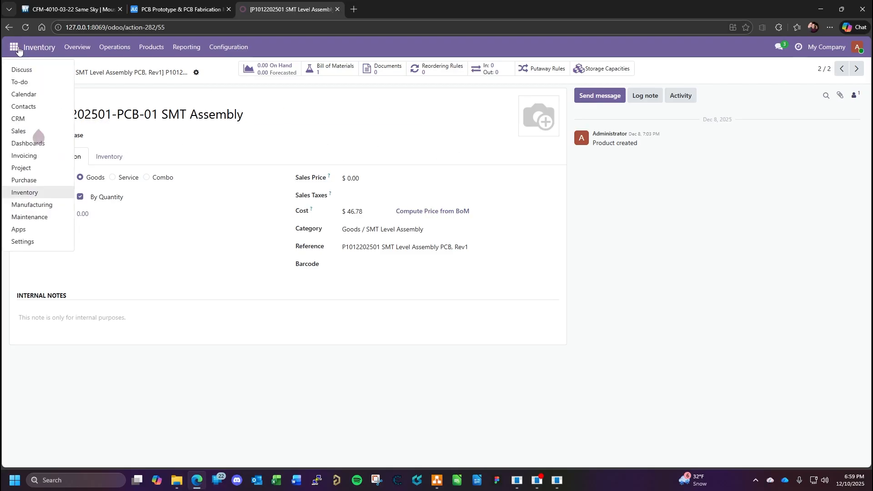
click(42, 206)
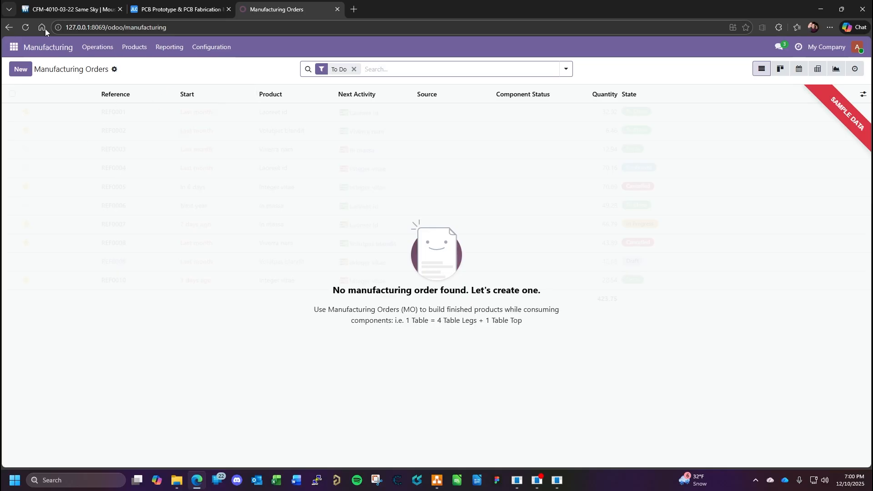
click(19, 69)
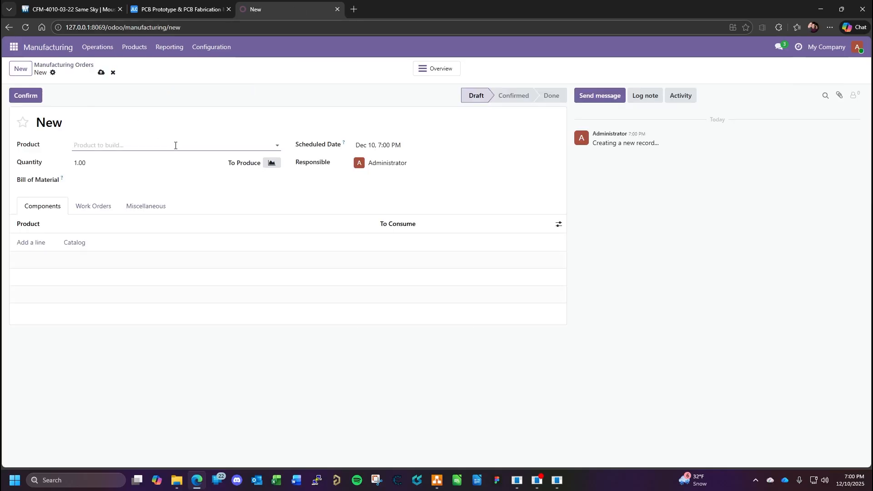
click(175, 146)
text(smt)
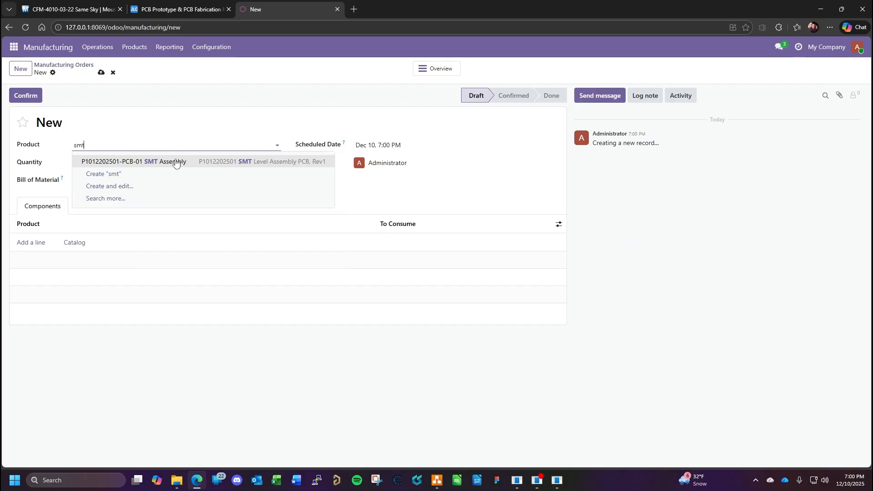
click(175, 162)
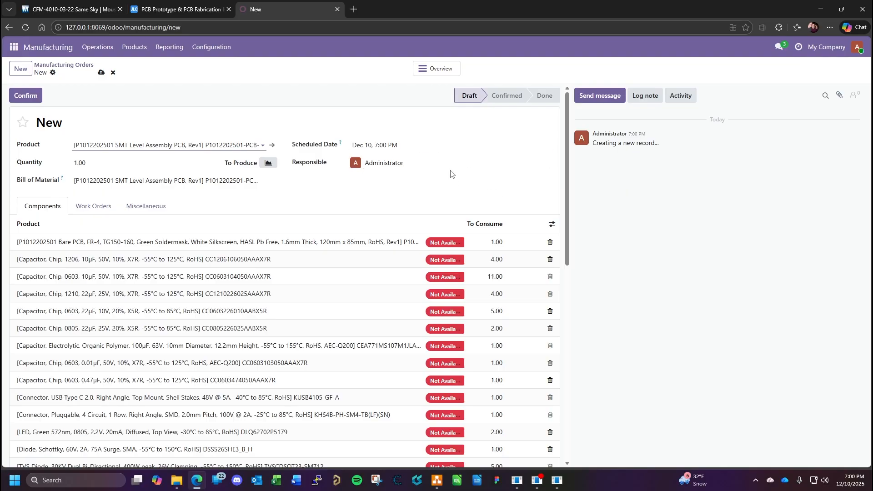
- Schedule the manufacturing order for January 31, 2026 at 7:00 PM and save it as a draft
click(390, 145)
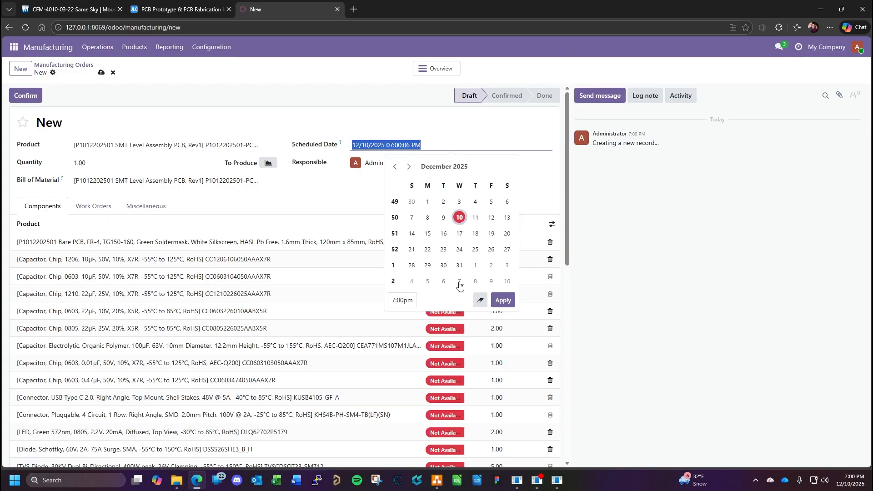
click(508, 284)
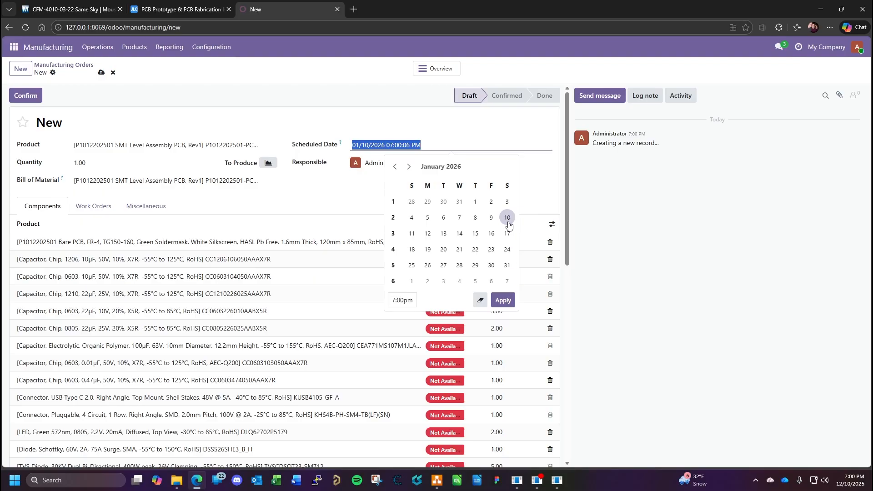
click(507, 268)
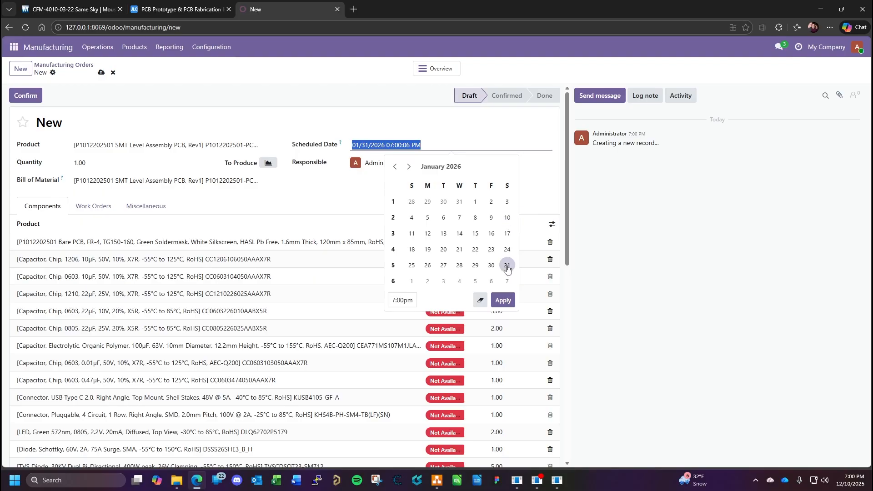
click(505, 301)
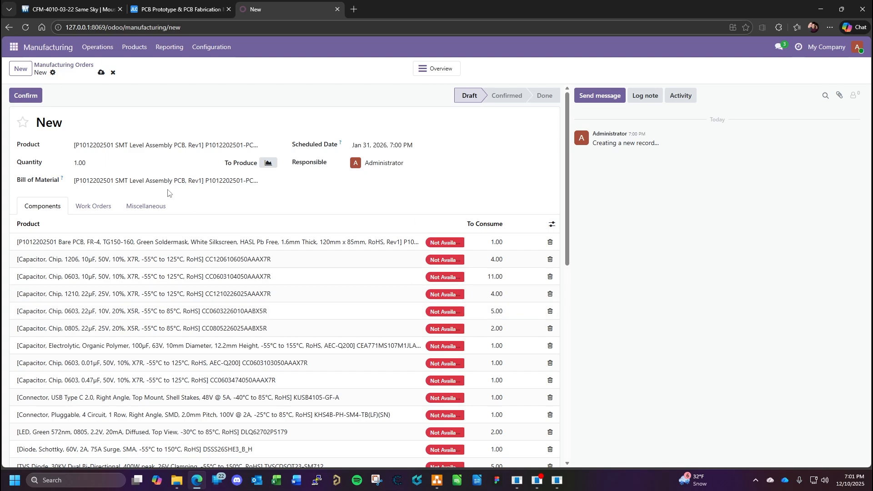
click(101, 73)
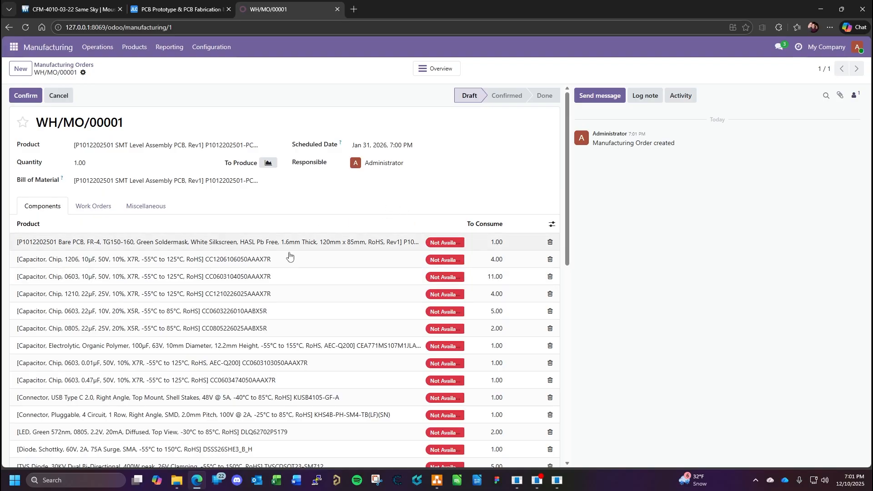
- Review the manufacturing order's full component list, including each part's availability and quantity to consume
scroll(356, 257, down, 1)
scroll(353, 273, down, 5)
scroll(455, 228, up, 6)
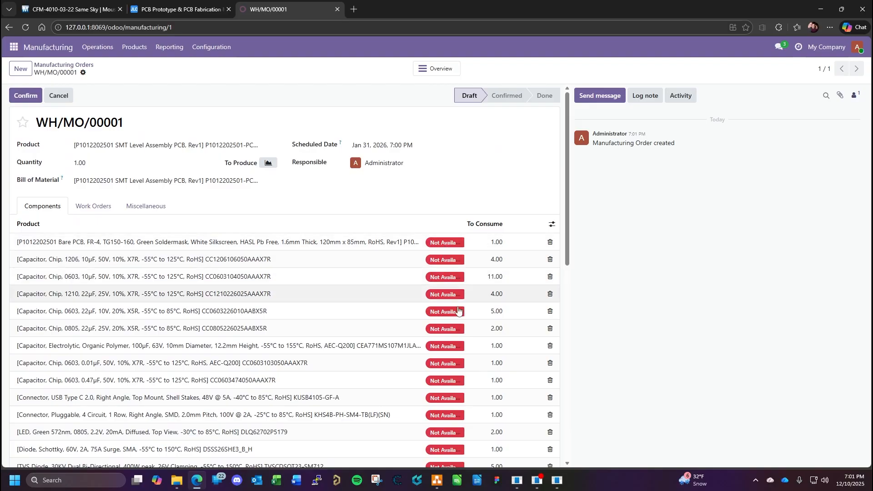
scroll(444, 314, down, 10)
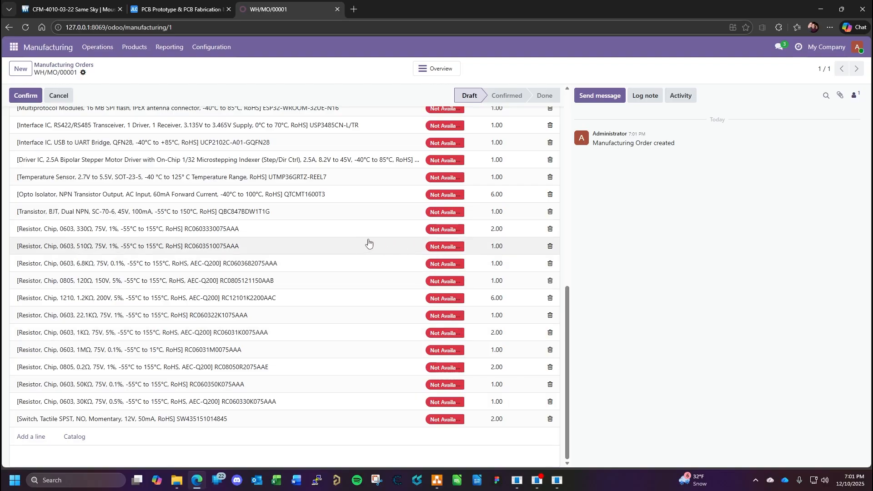
scroll(291, 215, up, 1)
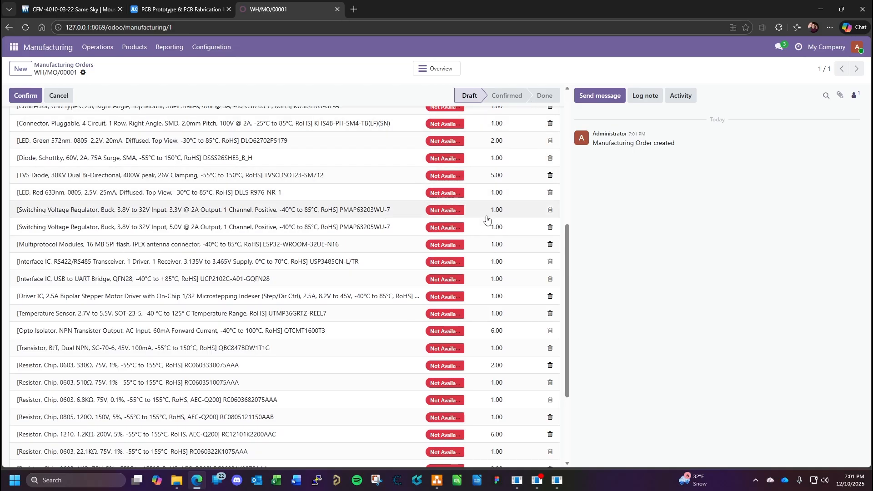
scroll(513, 246, down, 3)
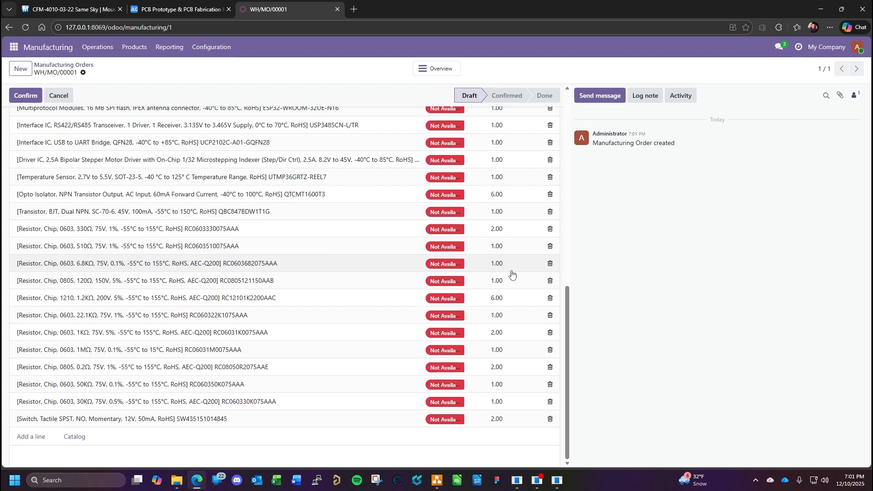
scroll(425, 231, up, 6)
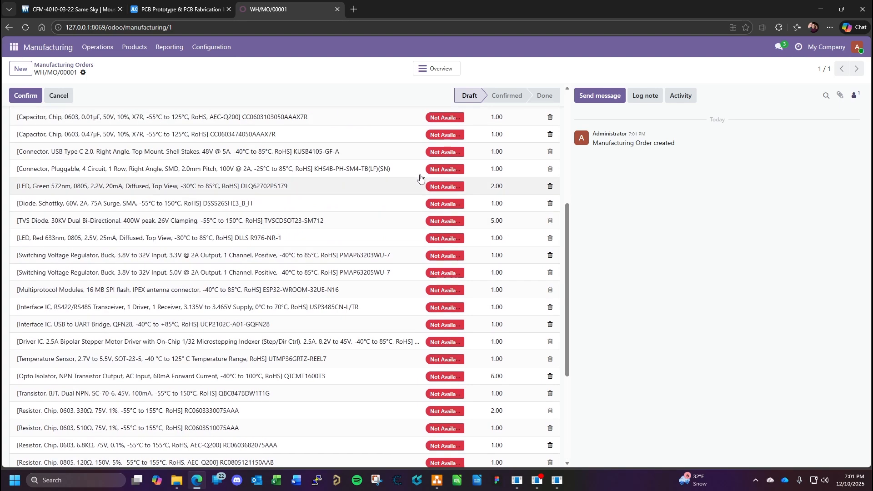
scroll(451, 179, up, 3)
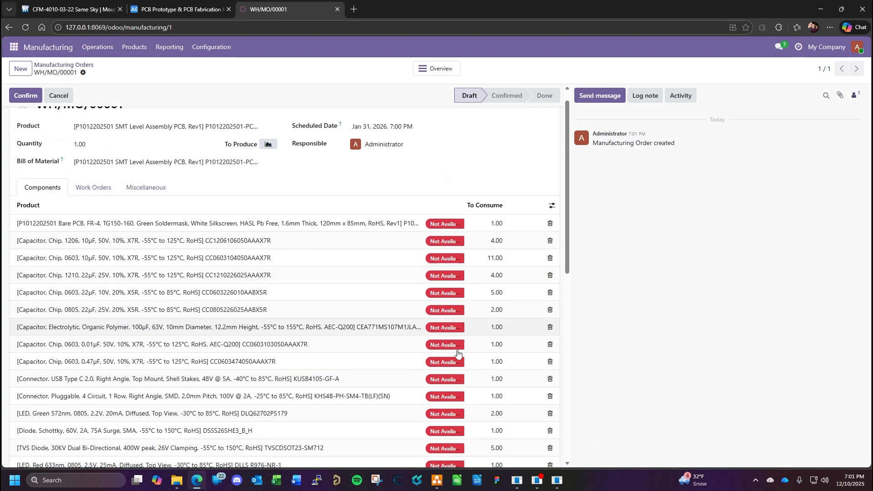
scroll(326, 308, up, 1)
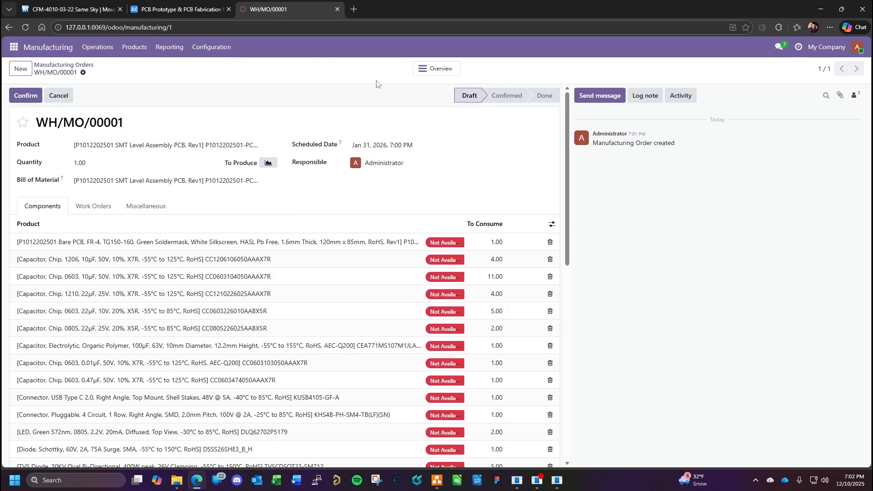
- Return to the manufacturing orders list and reopen the SMT assembly's draft order to view its components
click(64, 66)
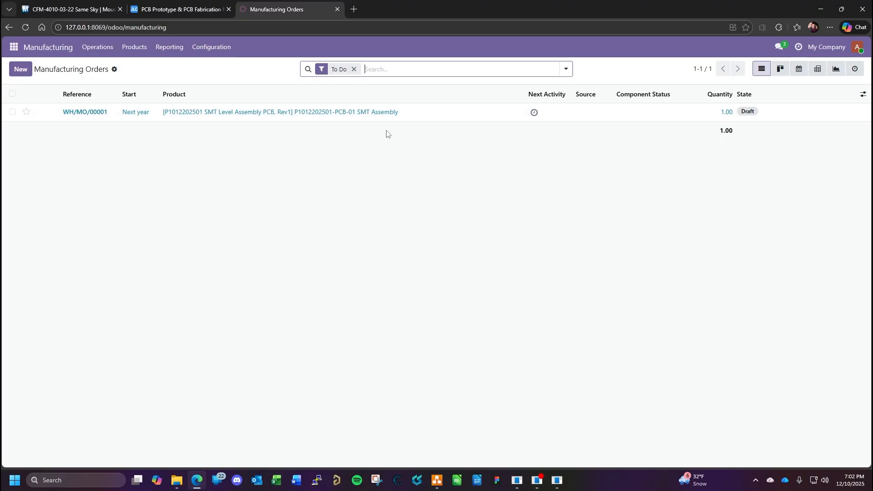
click(293, 115)
scroll(444, 259, down, 8)
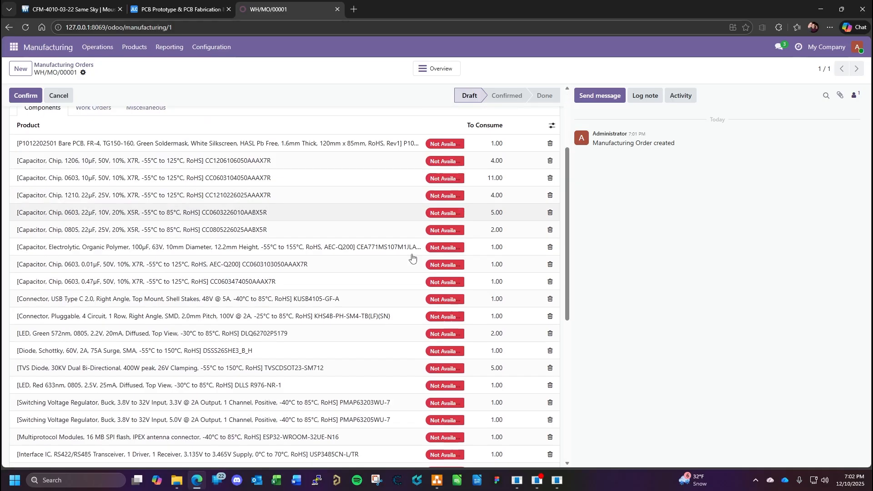
scroll(444, 259, up, 8)
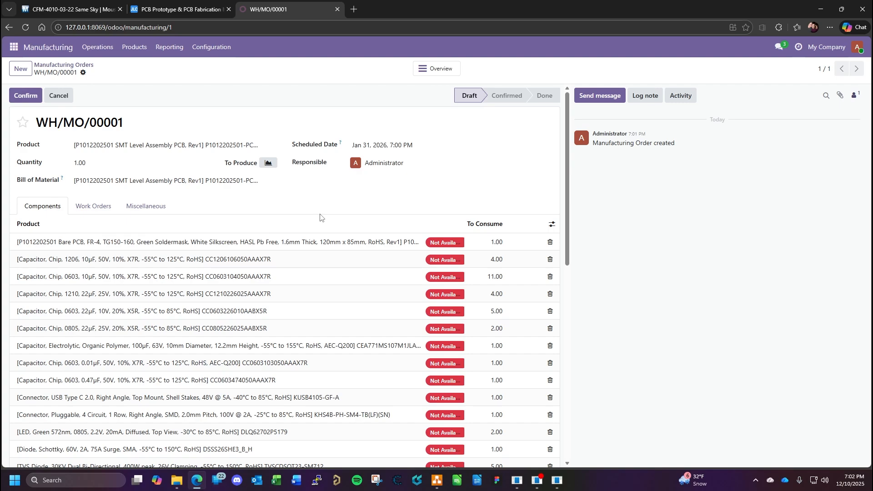
- Start a new work order on the SMT assembly's manufacturing order and examine its fields, work center choices, time tracking and components
click(100, 209)
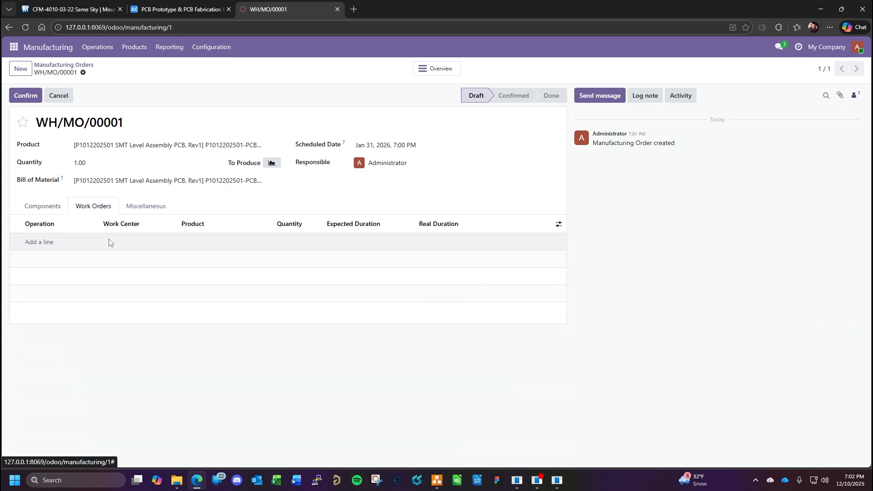
click(148, 207)
click(95, 209)
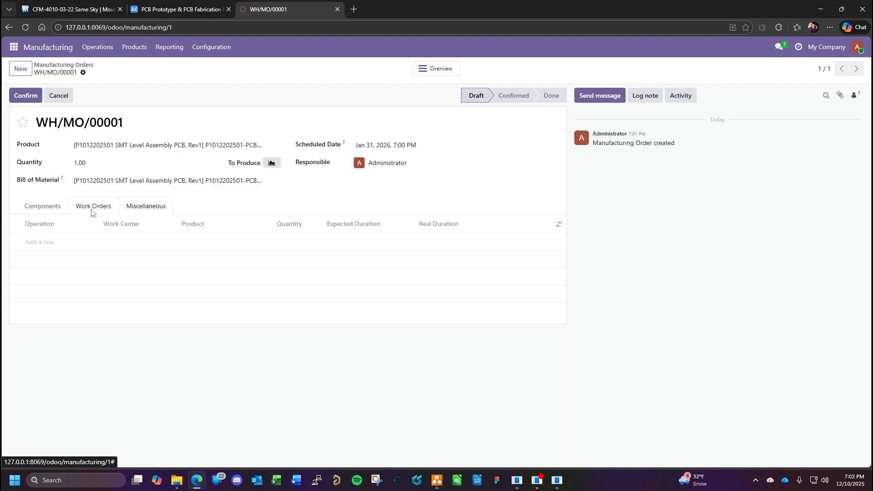
click(32, 243)
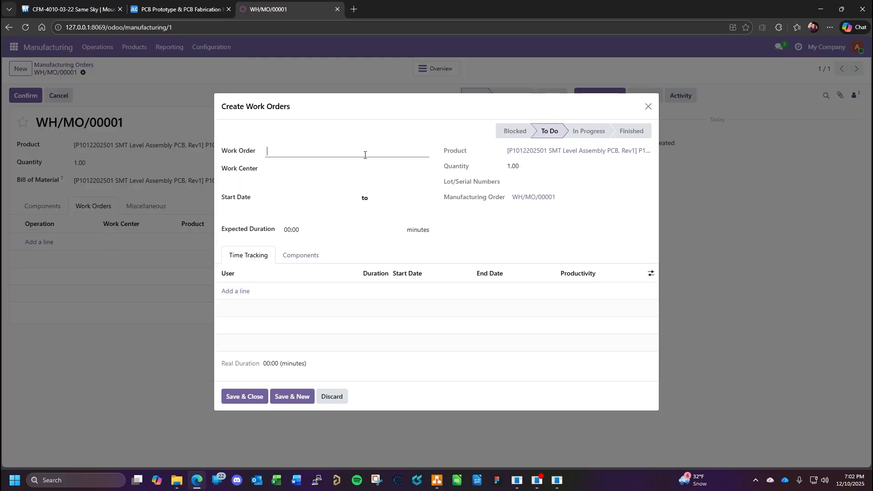
click(317, 170)
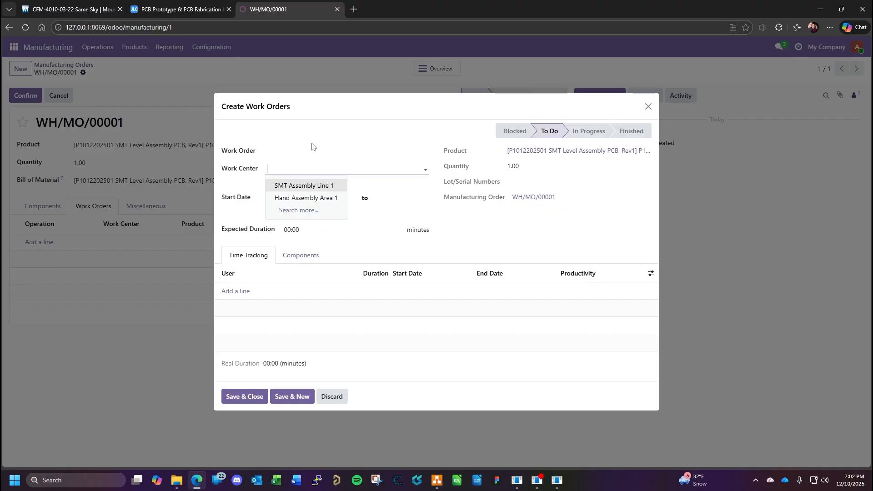
click(313, 148)
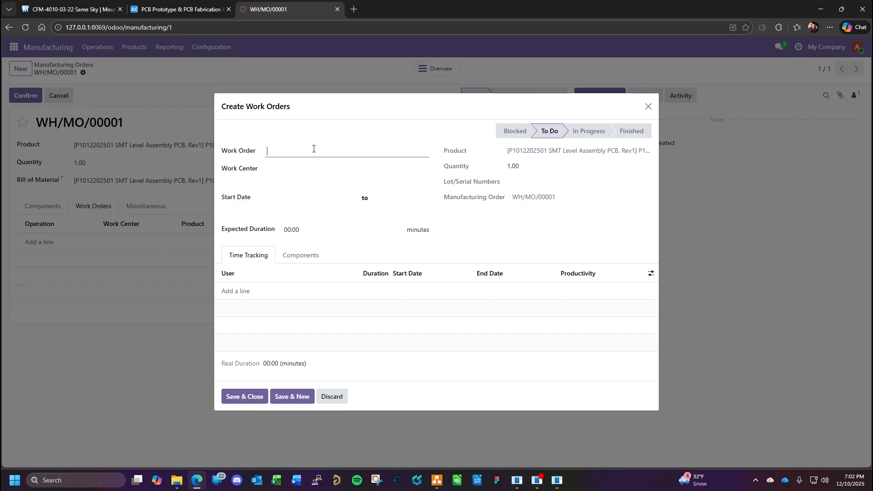
click(284, 256)
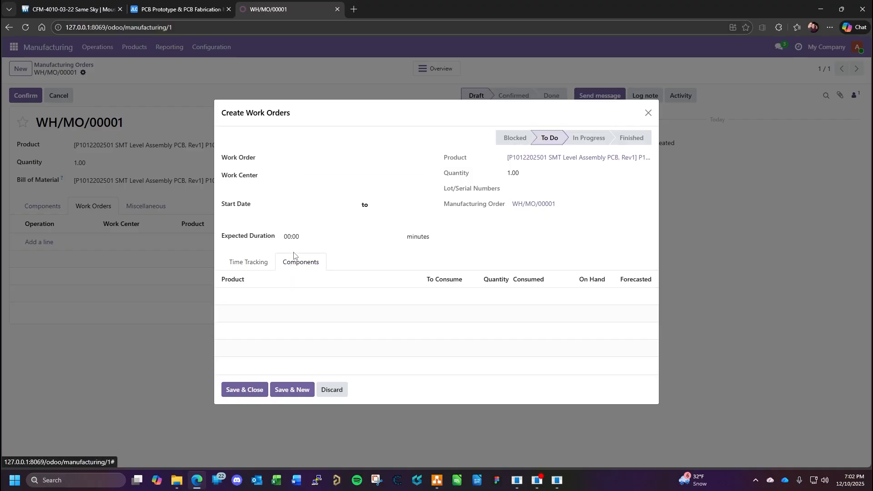
click(251, 265)
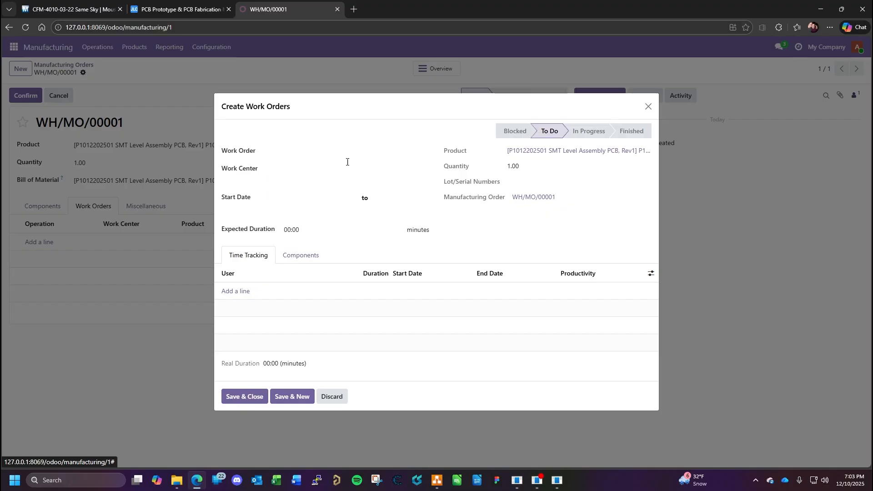
- Check the work center choices and start date picker of the new work order, and close the form without saving
click(270, 170)
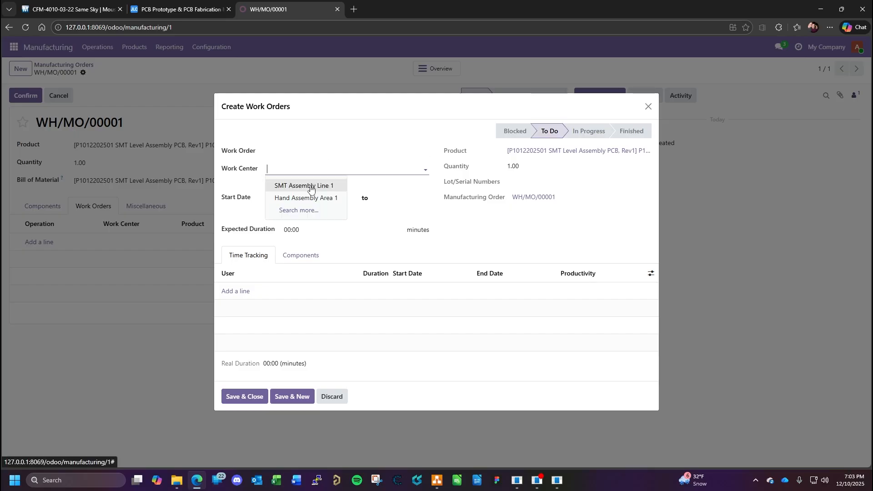
click(366, 199)
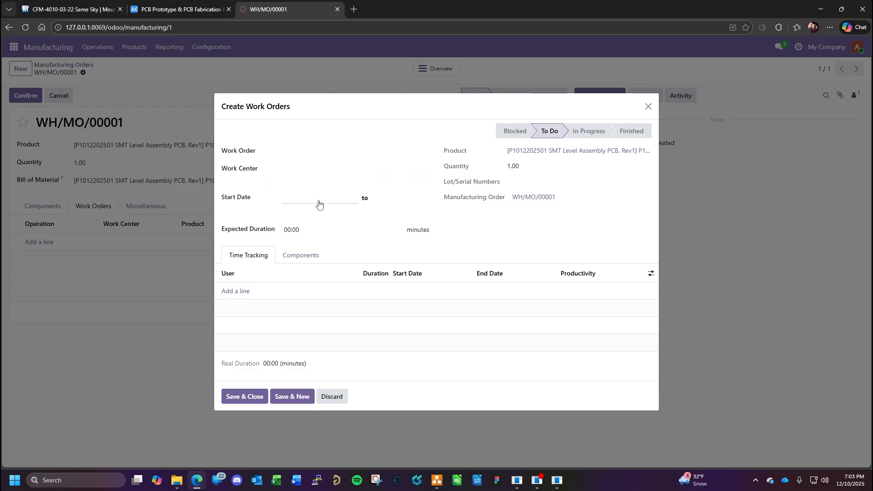
click(308, 199)
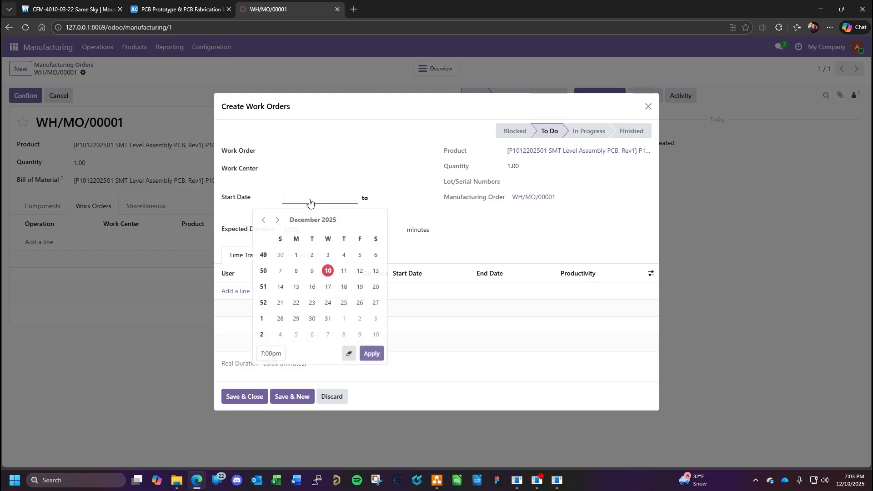
click(477, 302)
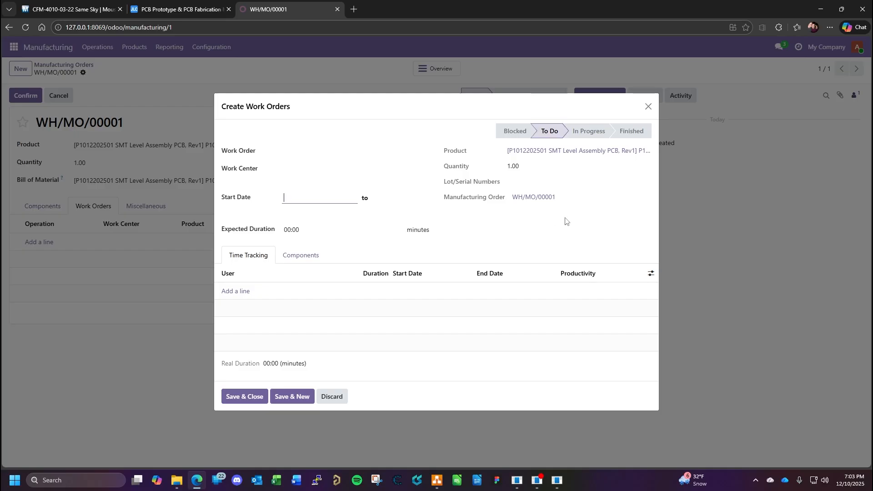
click(649, 108)
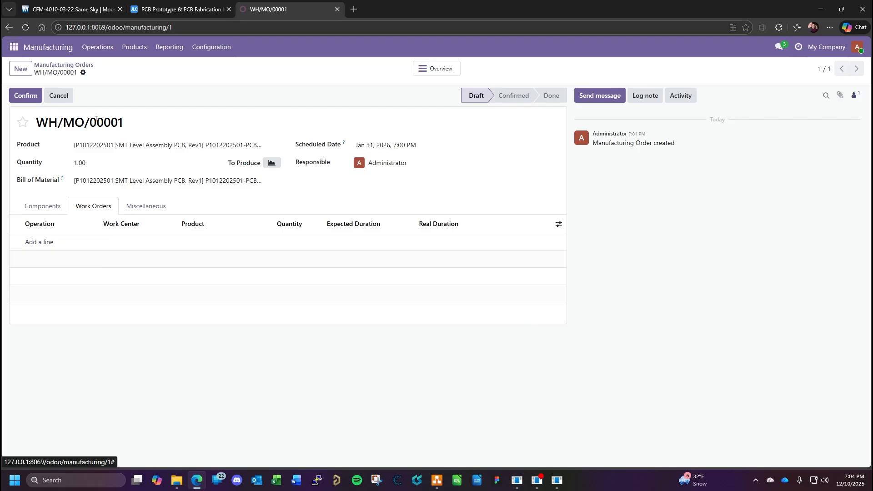
- Return to the manufacturing orders list and open the Manufacturing app's list of all work orders
click(56, 68)
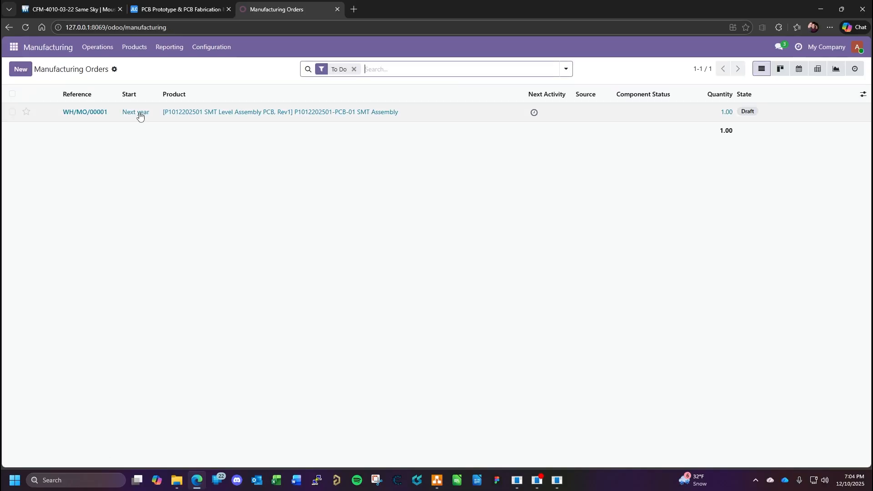
click(14, 48)
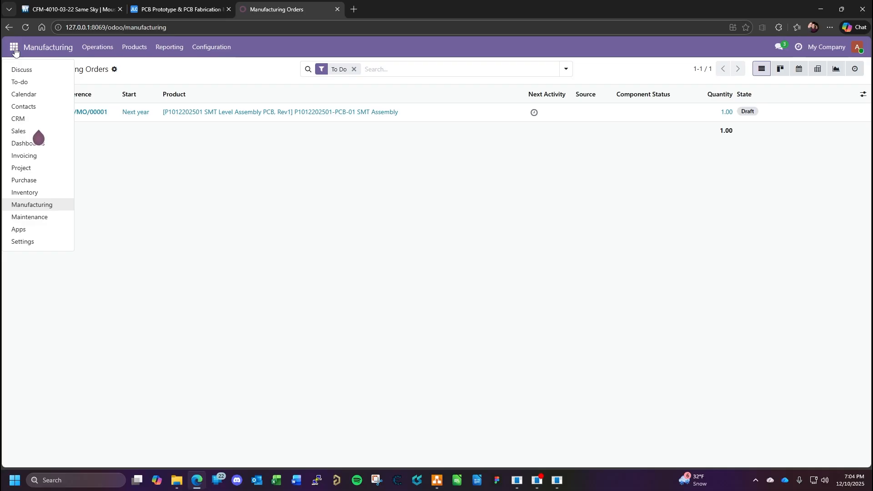
click(114, 58)
click(103, 52)
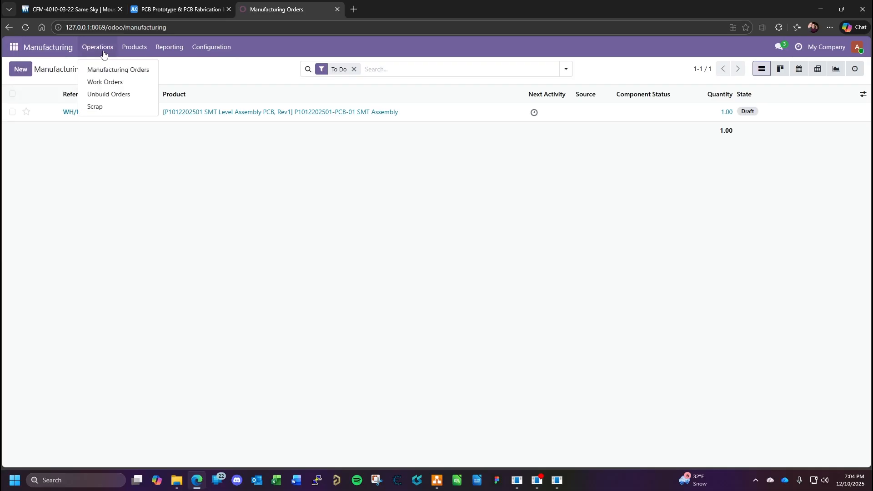
click(111, 86)
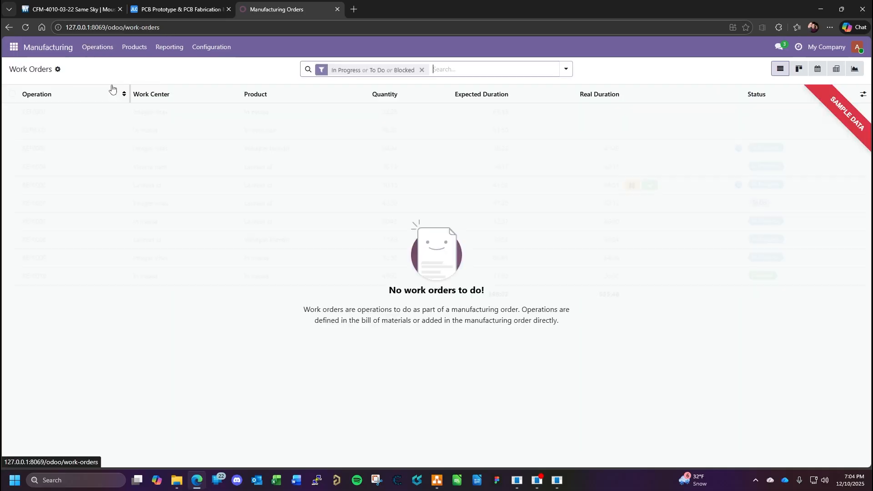
click(88, 51)
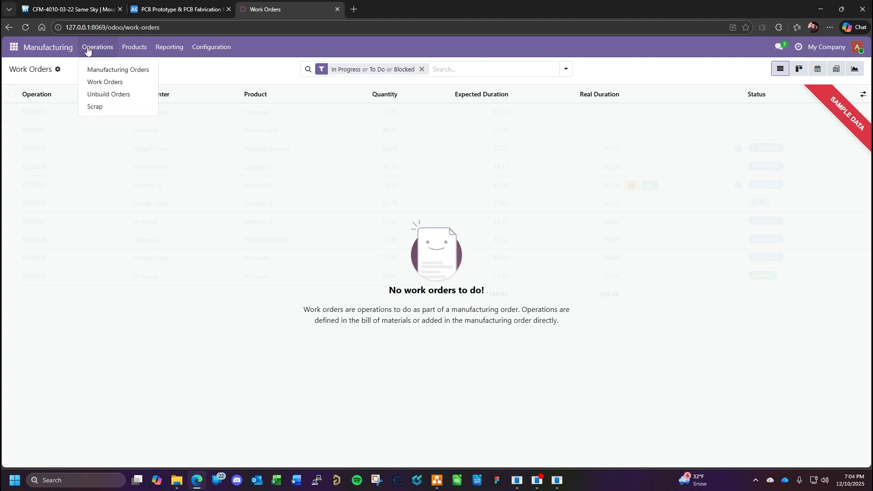
click(134, 50)
click(134, 54)
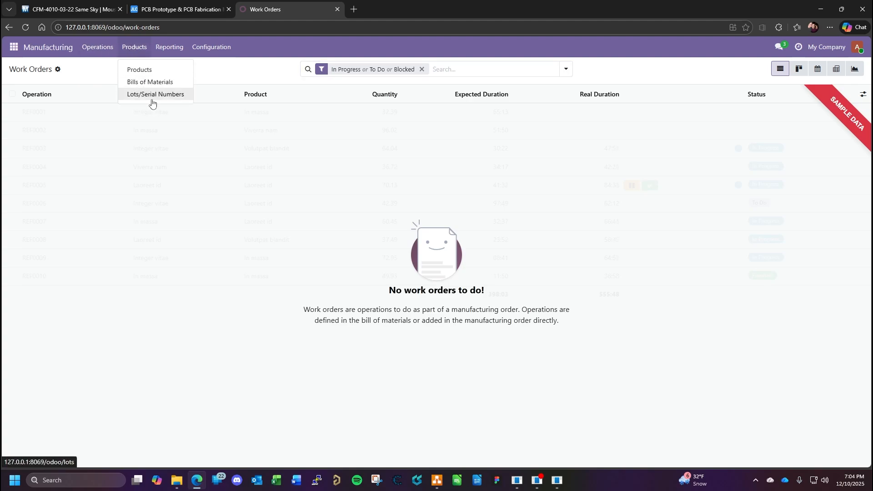
click(170, 51)
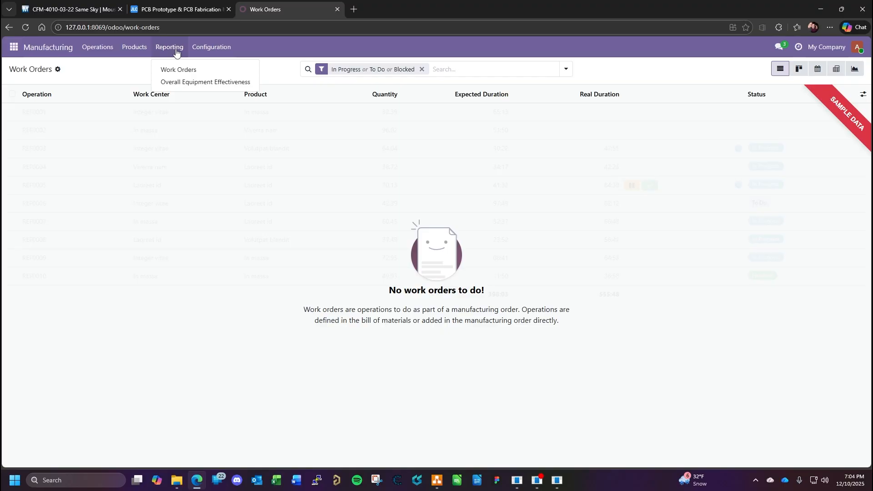
click(204, 50)
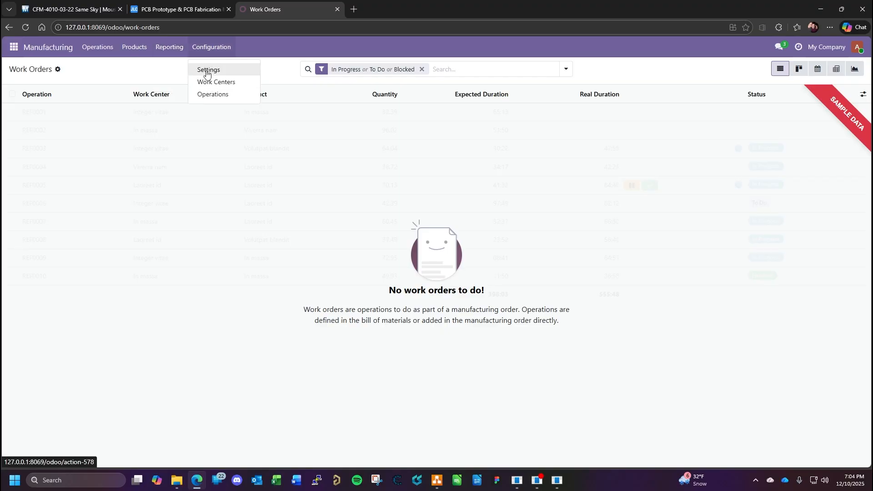
click(87, 50)
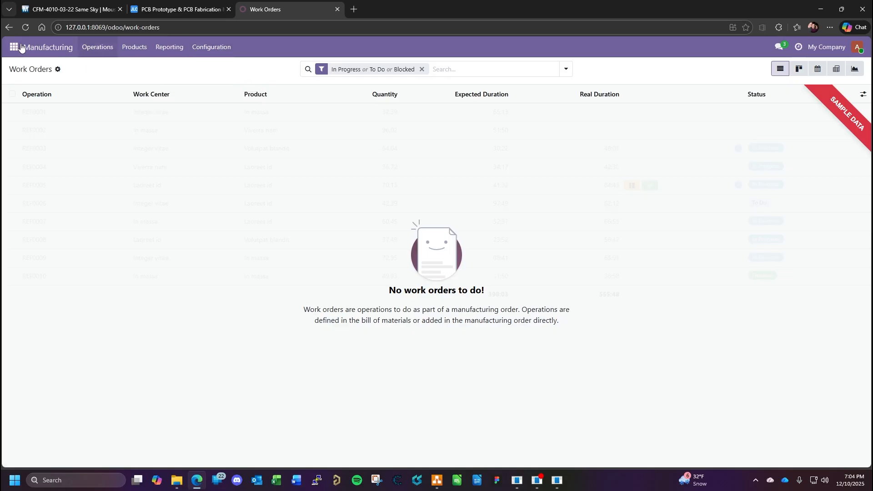
- Reopen the SMT assembly's draft manufacturing order from the orders list and review its component list down to the last part
click(93, 48)
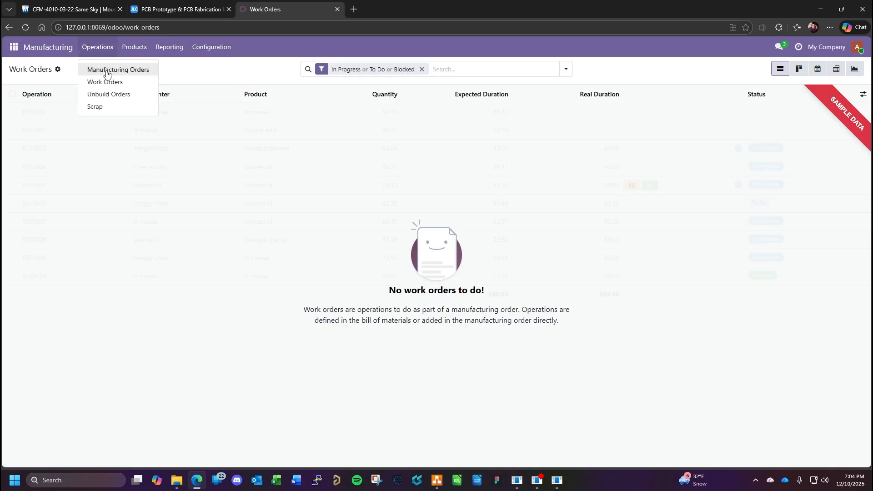
click(109, 68)
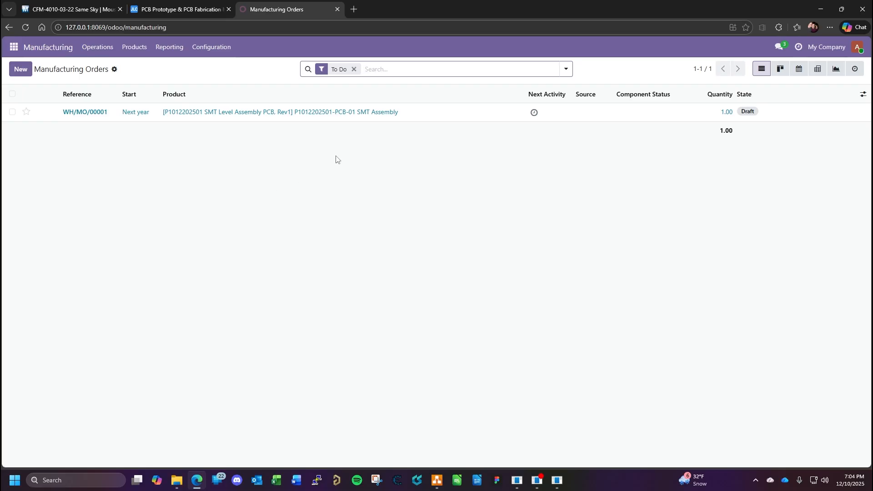
click(256, 113)
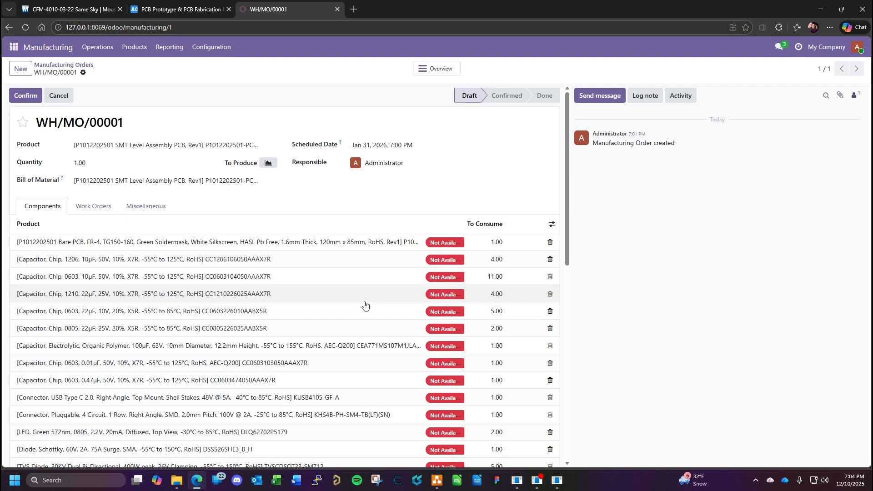
scroll(366, 306, down, 8)
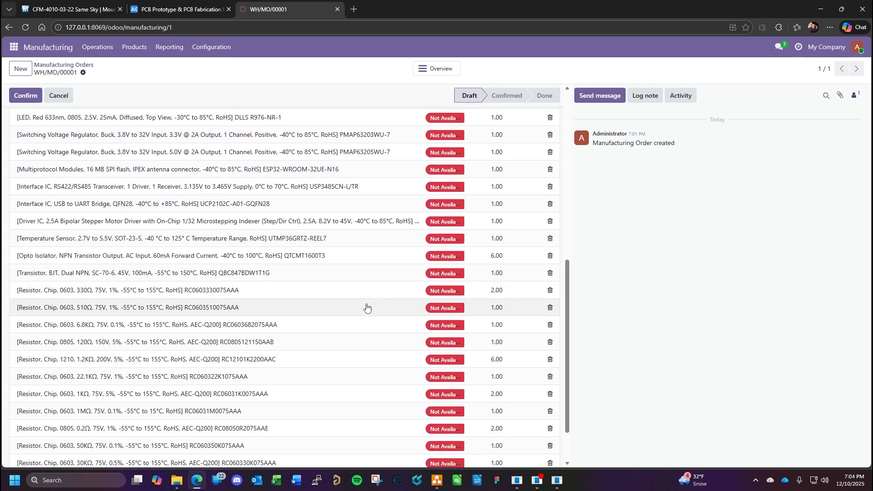
scroll(367, 307, down, 3)
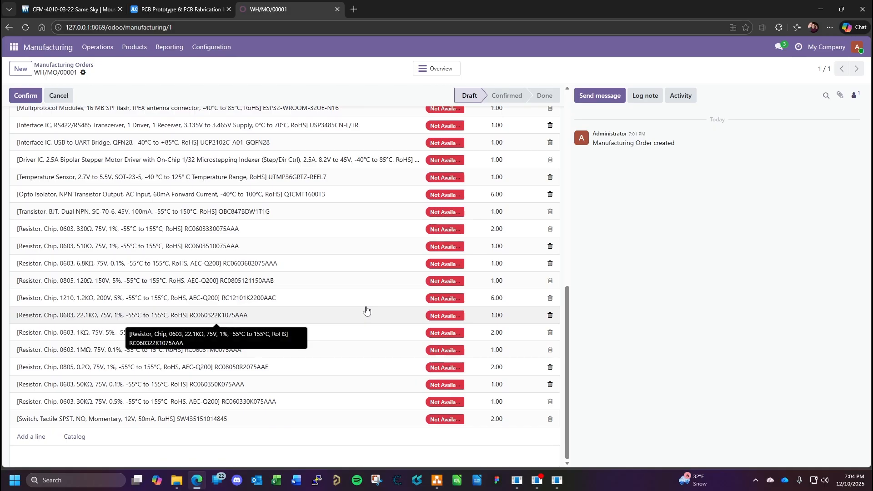
scroll(325, 329, up, 7)
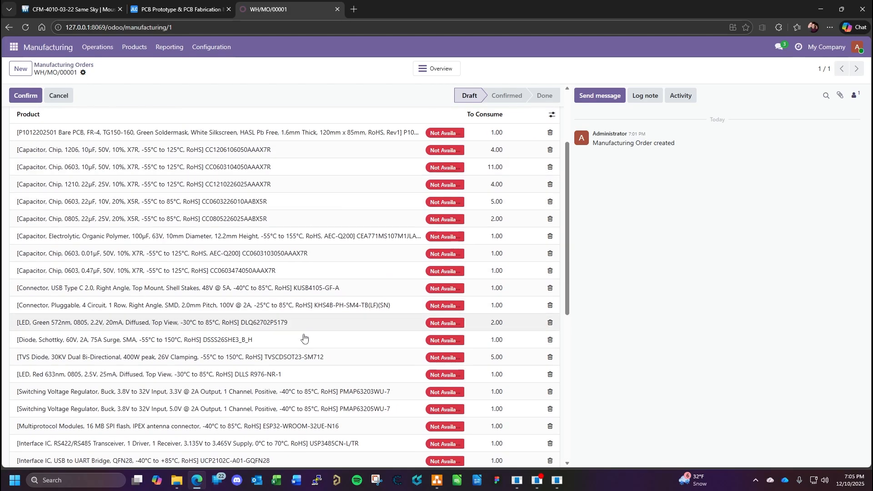
scroll(367, 292, up, 3)
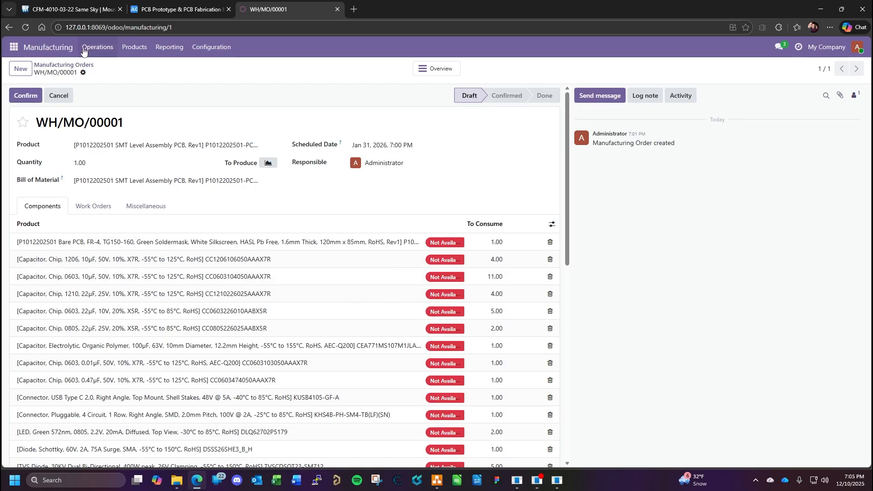
click(14, 47)
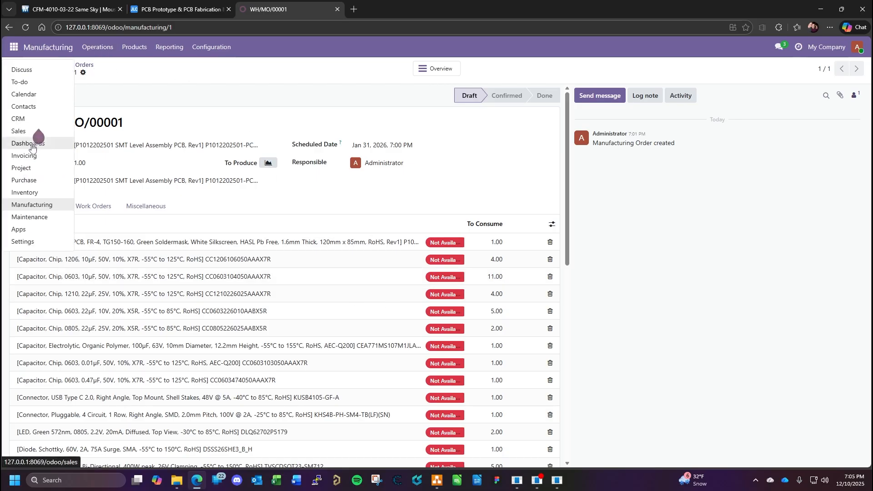
click(27, 193)
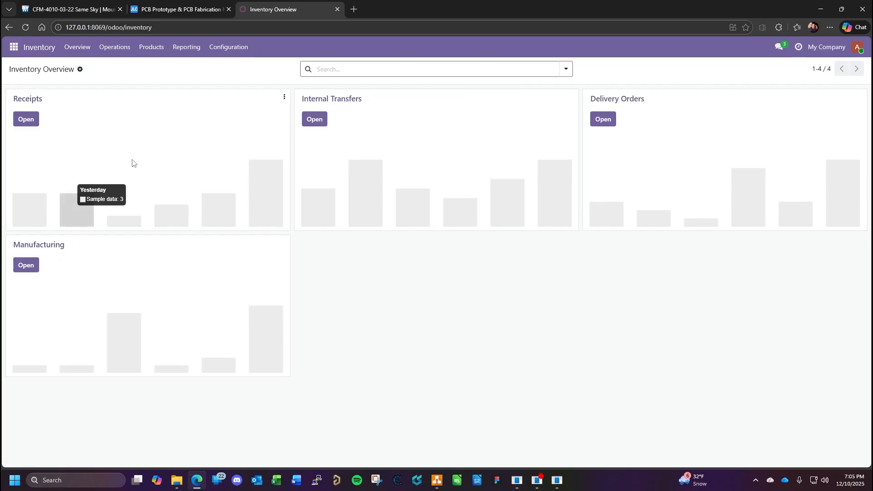
click(143, 49)
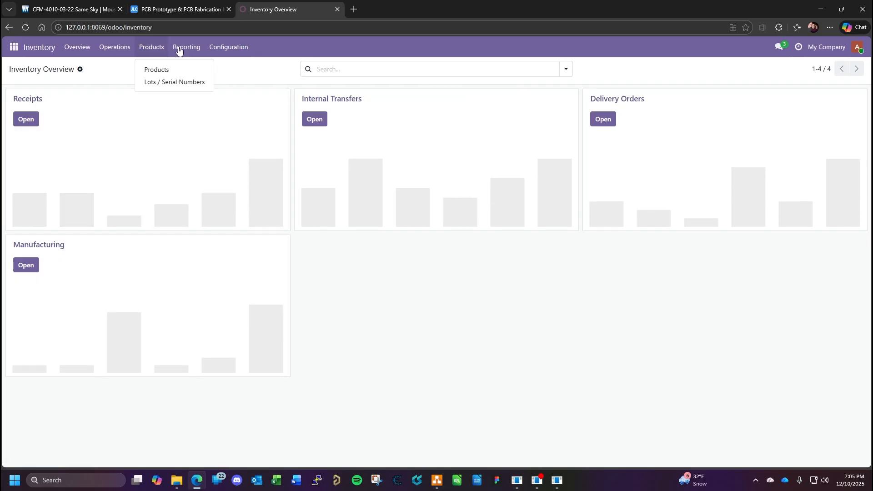
click(147, 69)
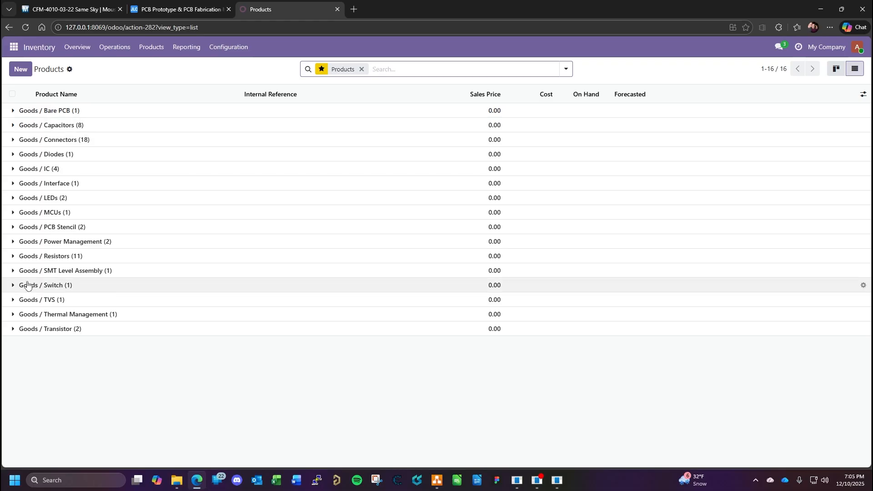
click(16, 272)
click(164, 286)
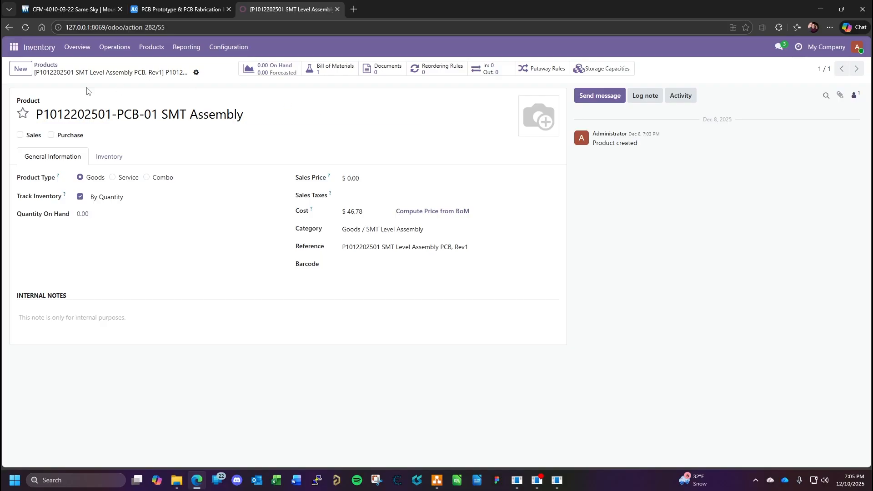
- Return to the product list and view the SMT Level Assembly category's product with its cost and stock quantities
click(43, 65)
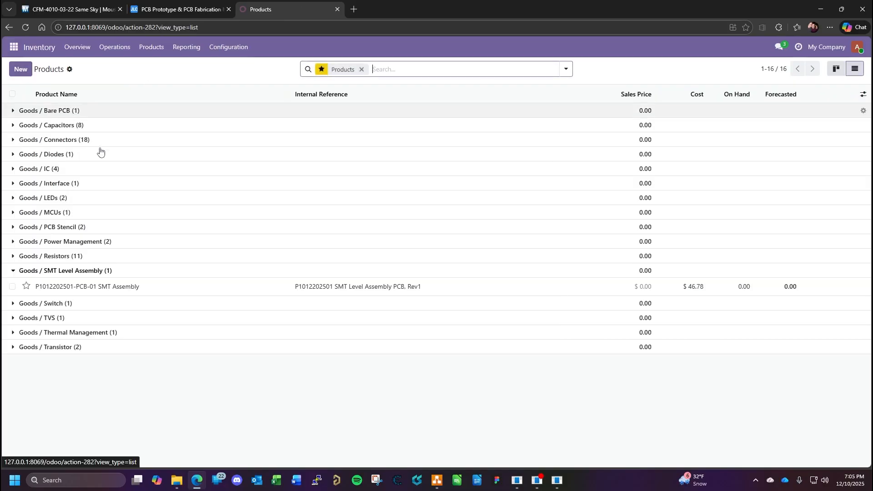
click(12, 272)
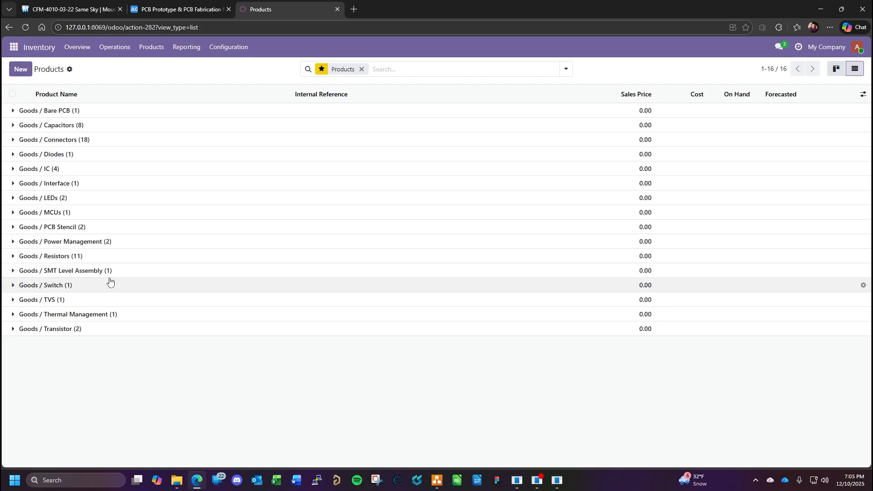
click(111, 271)
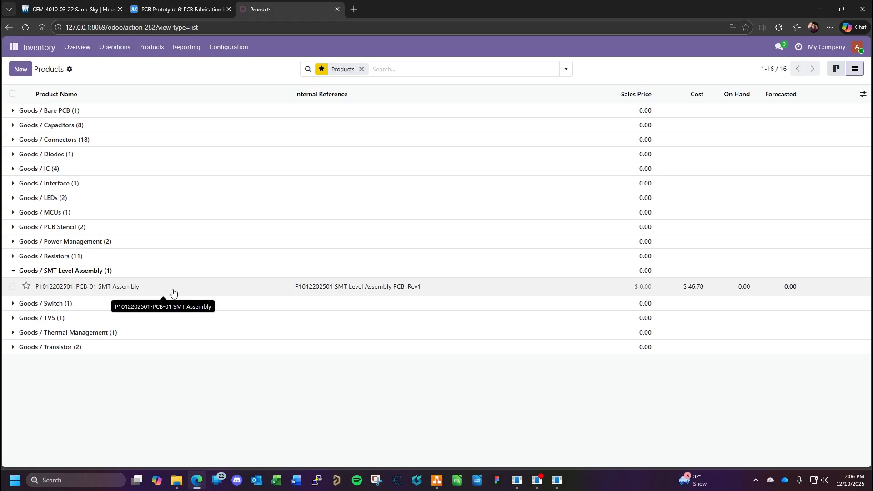
- Expand the Connectors product category and examine connector CN6's mate and terminal parts on the Stepper Driver sheet in KiCad's Schematic Editor
click(13, 140)
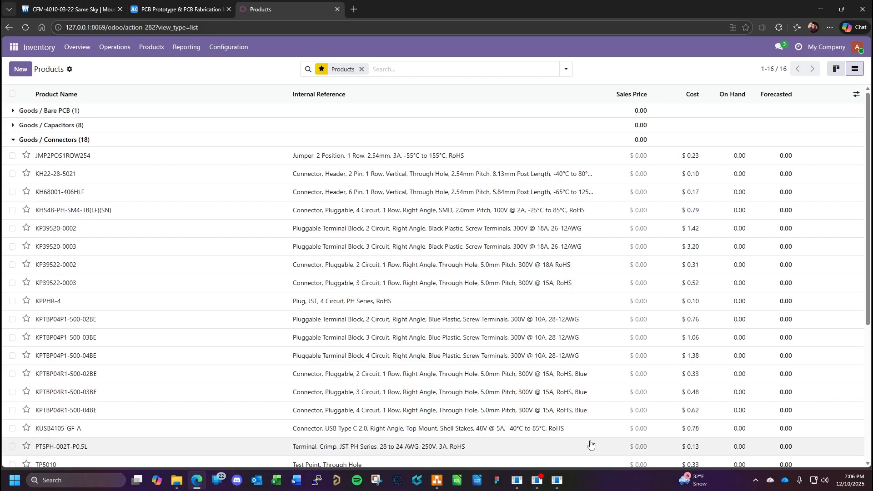
mouse_move(537, 486)
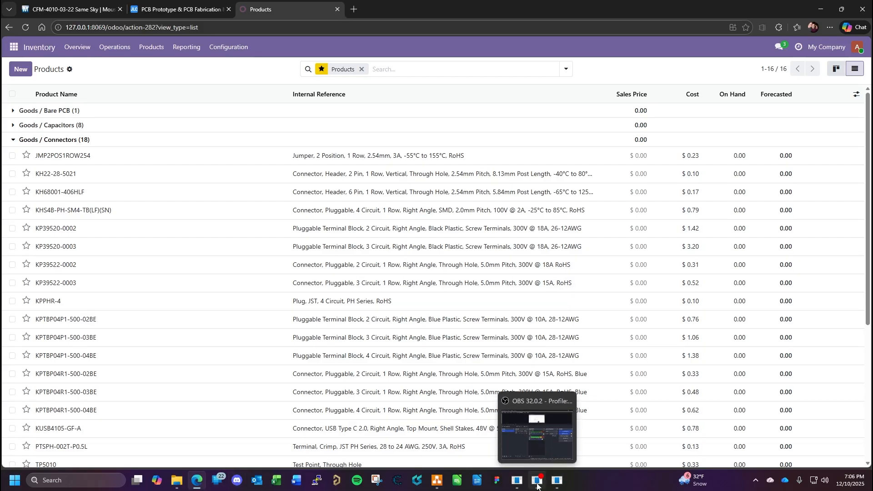
click(457, 481)
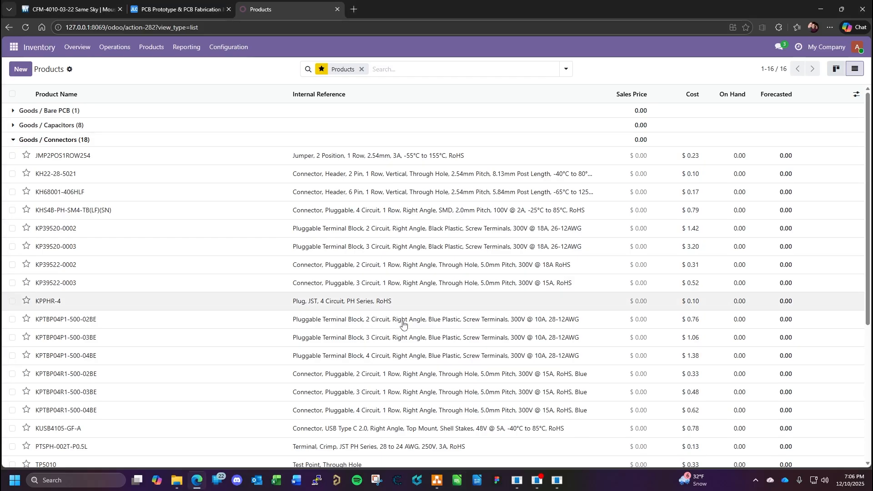
mouse_move(560, 489)
click(606, 443)
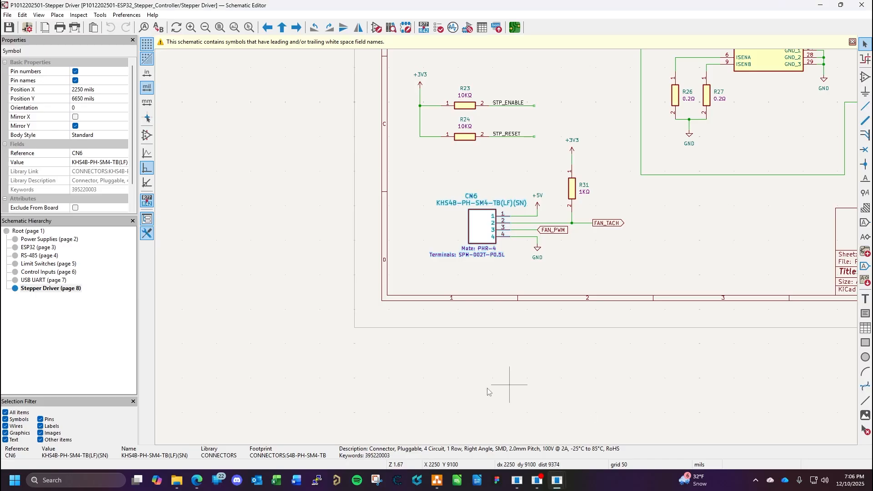
click(528, 278)
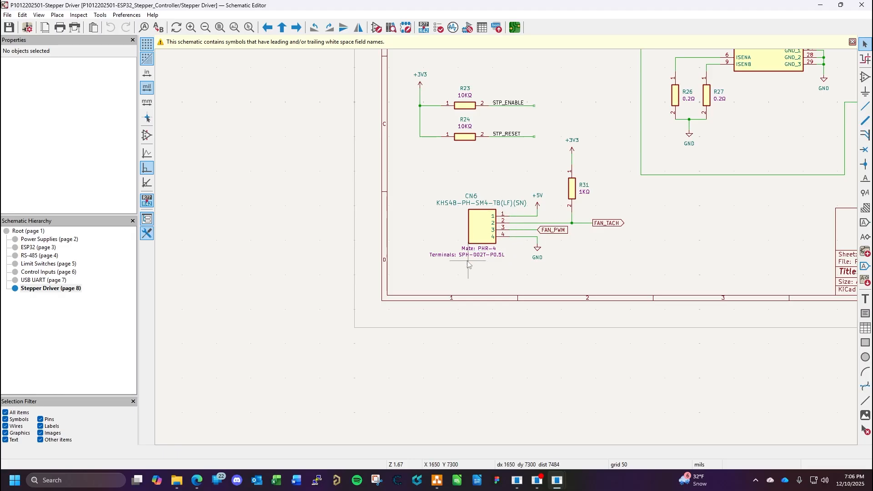
scroll(468, 264, down, 3)
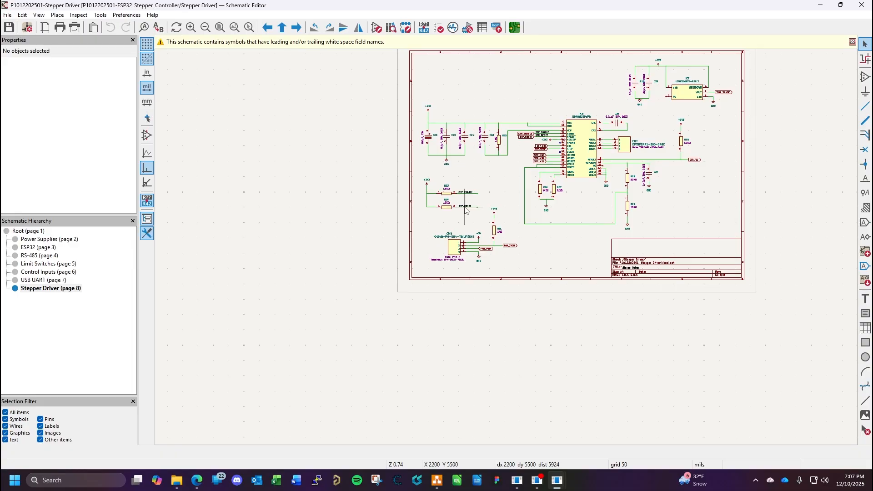
- Switch back to the Odoo product list in the browser and collapse the Connectors category
click(196, 480)
click(69, 139)
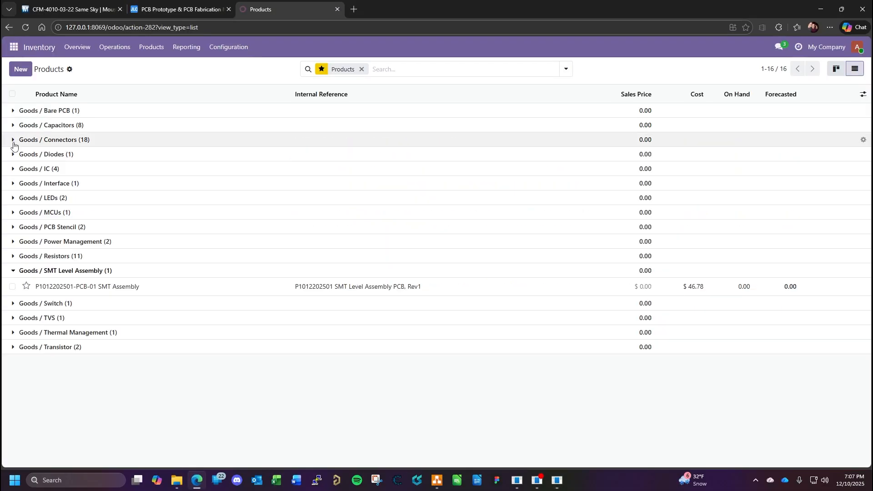